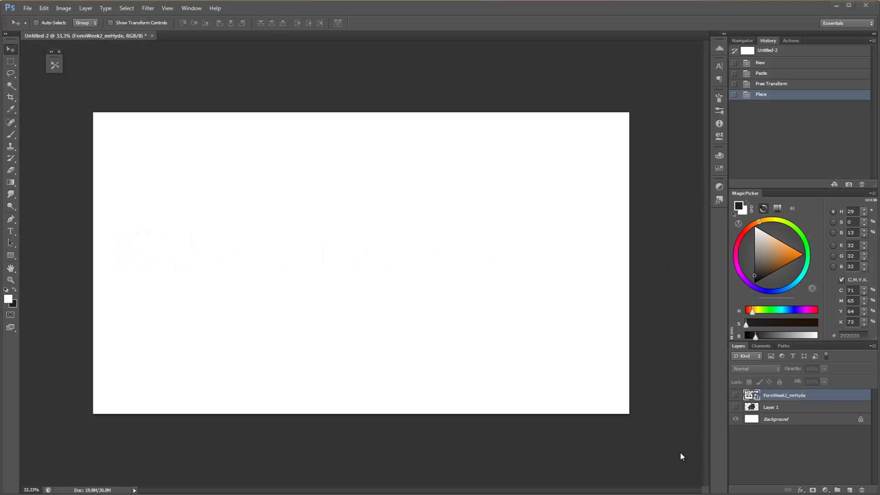
Show the Mr. Hyde silhouettes layer and switch to the Zoom tool.
click(734, 396)
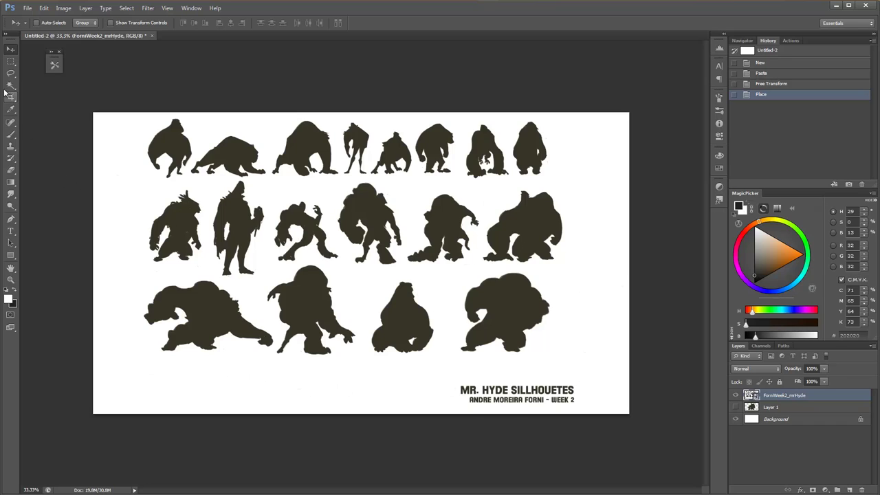
click(11, 83)
click(10, 279)
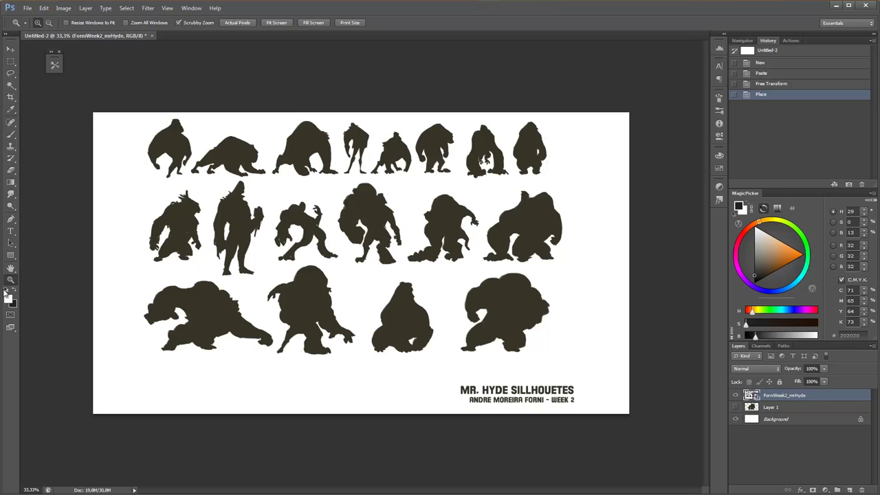
Reset the working colours to default black foreground and white background.
click(4, 290)
click(5, 291)
click(5, 291)
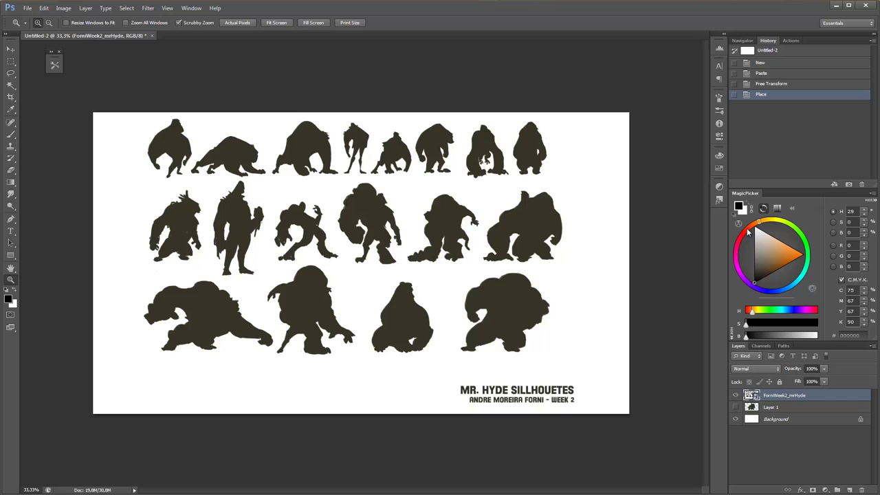
Set the MagicPicker foreground colour to hue 359, saturation 42, a muted red.
click(749, 232)
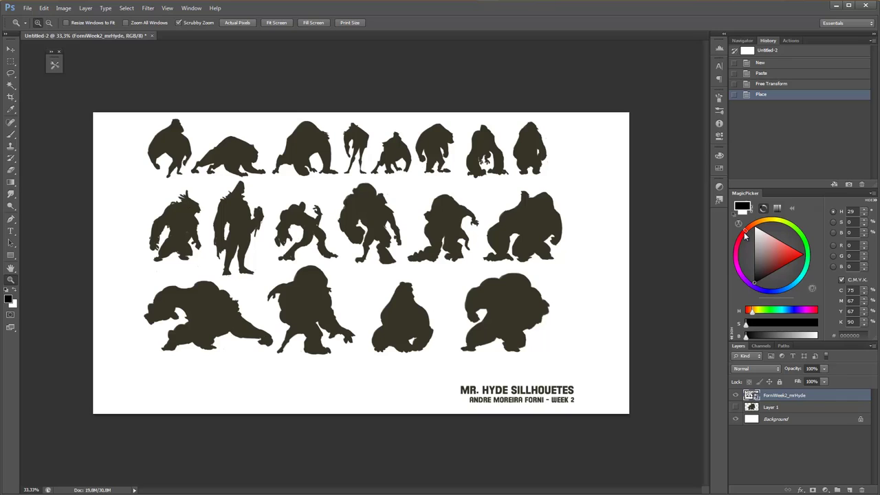
click(745, 235)
click(744, 234)
click(744, 235)
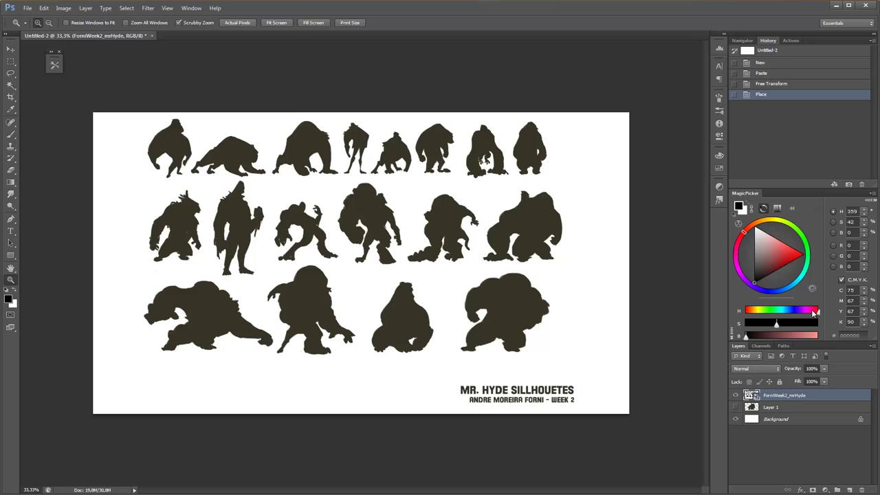
click(812, 312)
click(816, 312)
Brighten the red to pinkish and circle the gorilla silhouette on a new layer.
click(795, 335)
key(b)
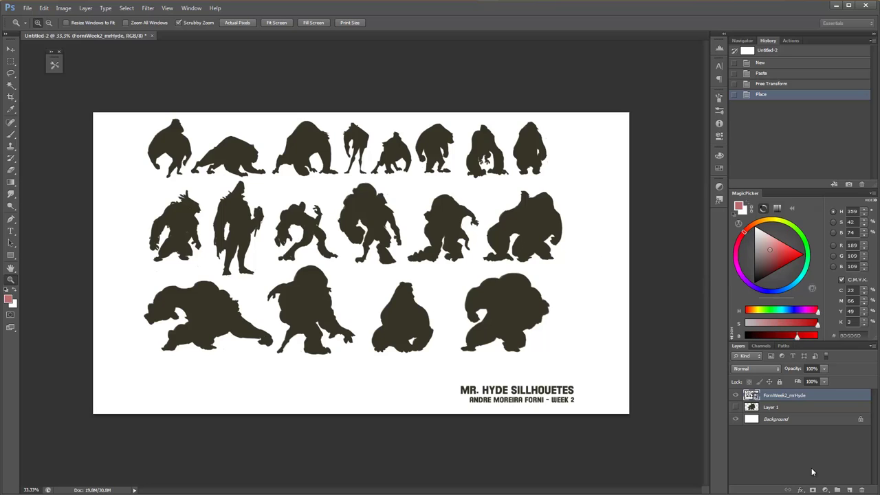
click(849, 489)
drag(560, 181, 586, 234)
key(ctrl+z)
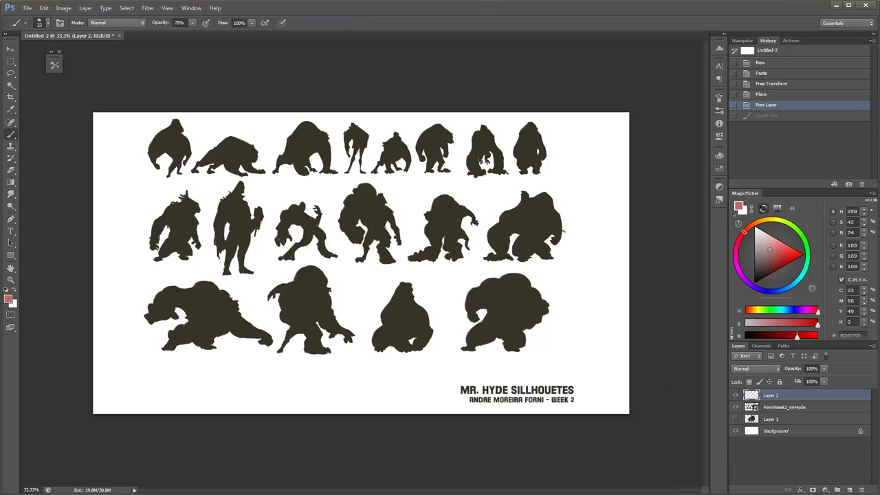
drag(580, 199, 563, 296)
Hide the circle layer and silhouettes sheet so only the large gorilla silhouette shows.
click(735, 407)
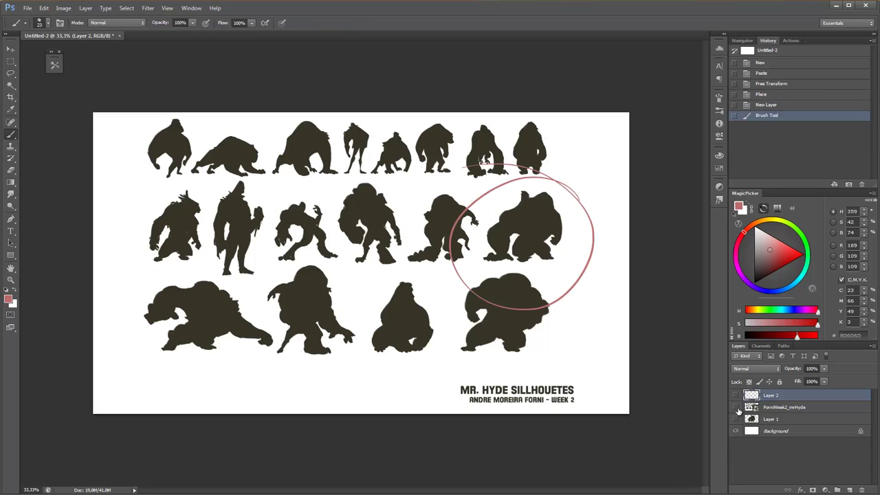
click(735, 395)
click(735, 418)
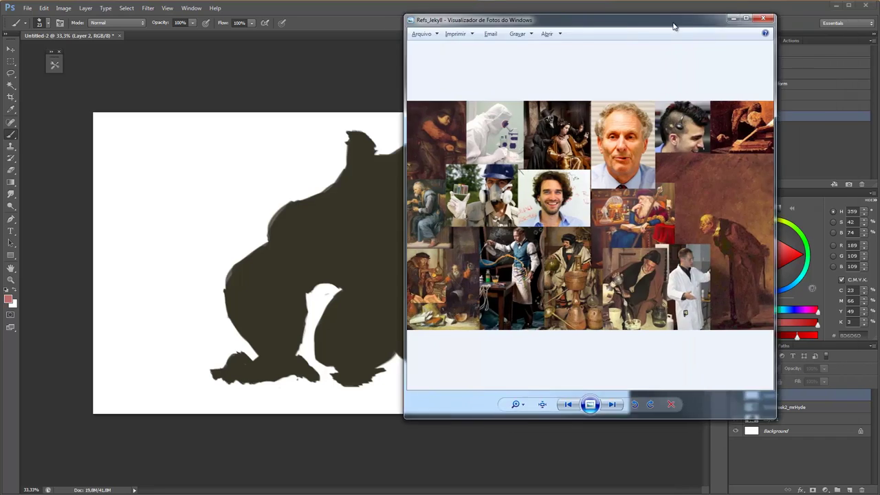
Move and widen the Refs_Jekyll collage window in Photo Viewer, then return to Photoshop.
drag(677, 20, 464, 72)
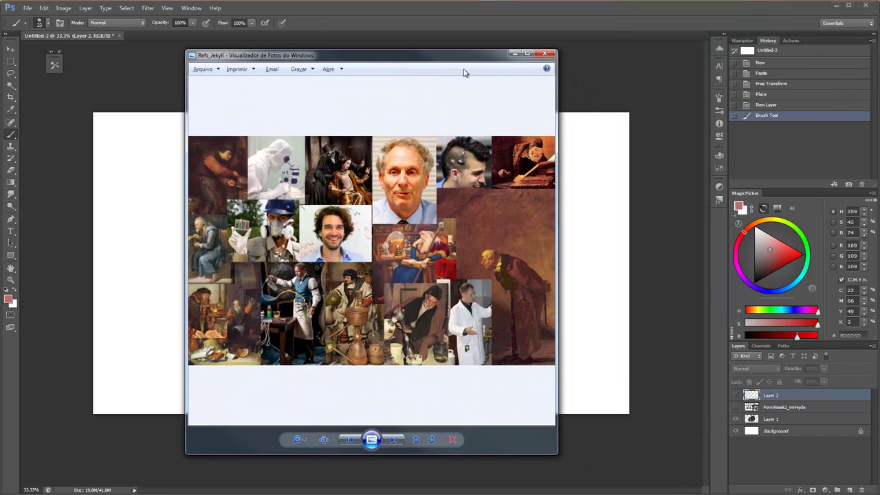
click(614, 177)
key(alt+Tab)
drag(556, 199, 729, 199)
drag(186, 275, 101, 275)
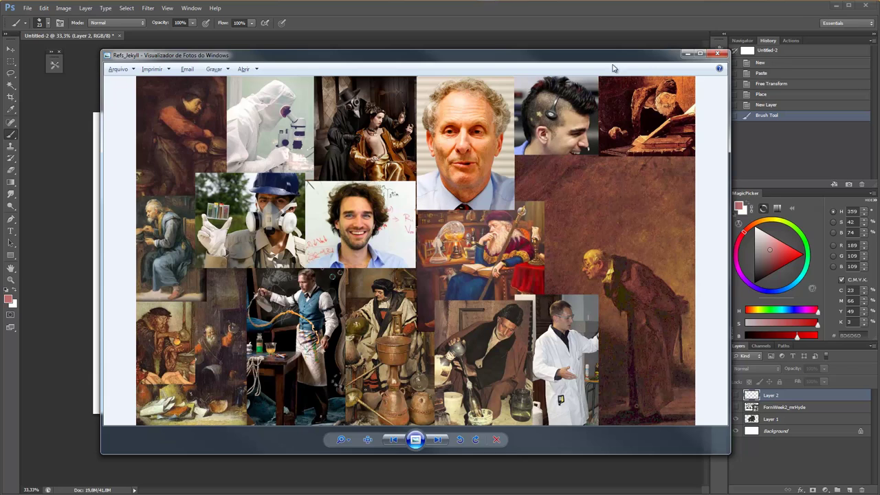
key(alt+Tab)
Bring up the muscle and gorilla reference board, shift it left, and quit Steam from the tray.
key(ctrl+Tab)
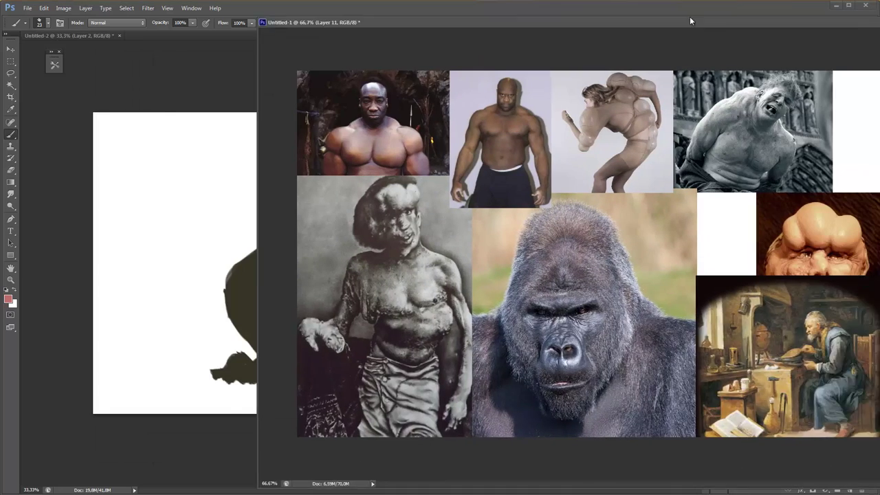
drag(689, 16, 591, 26)
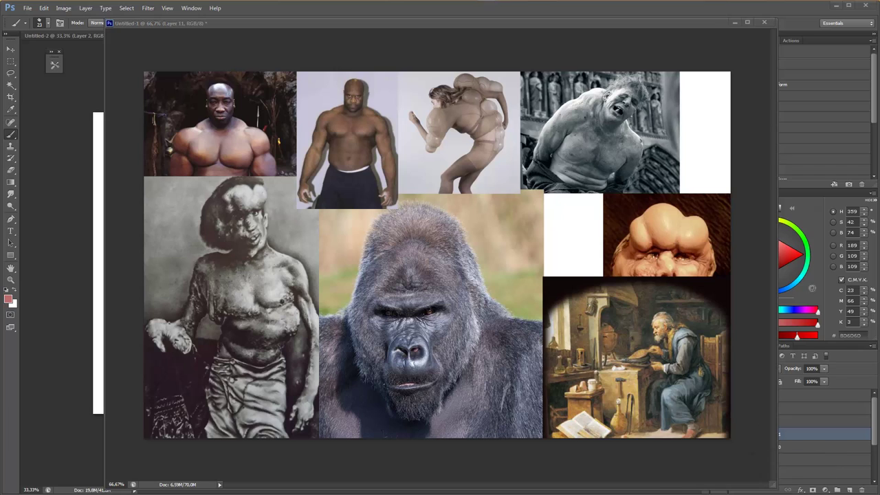
right_click(801, 481)
right_click(800, 481)
click(736, 481)
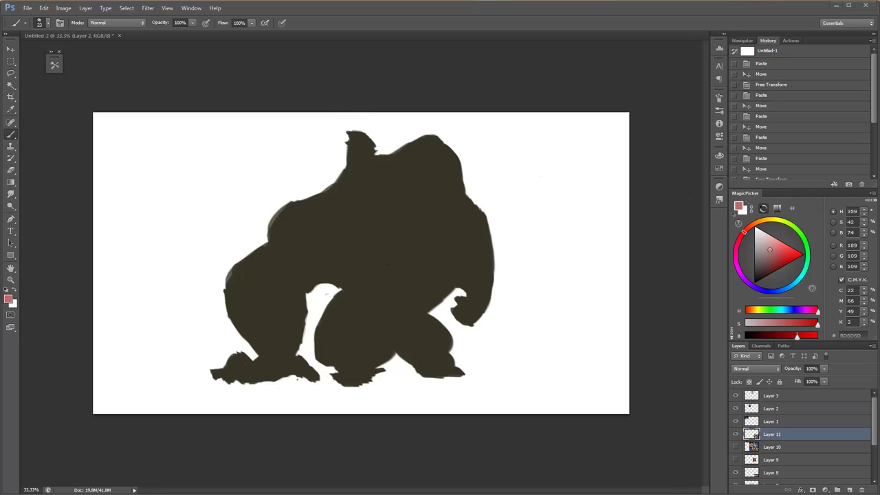
Add Layer 3 clipped to the gorilla silhouette and paint tan skin over the head at 80% opacity.
click(849, 489)
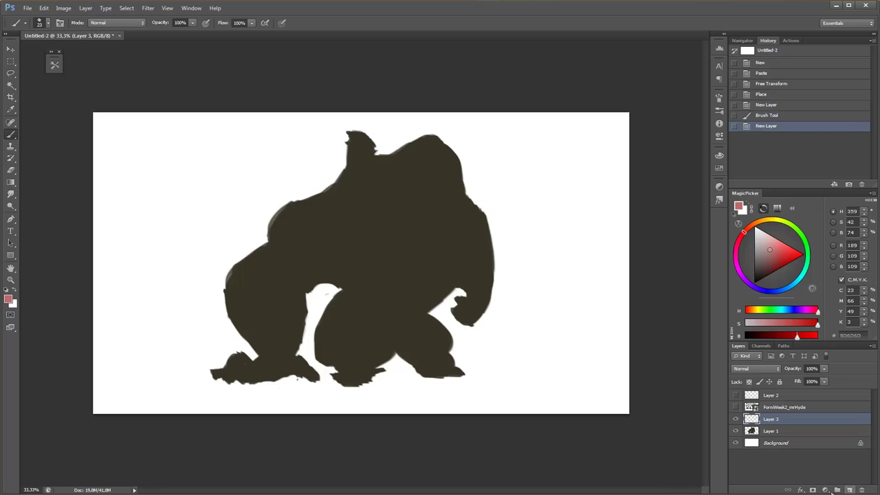
alt+click(776, 424)
right_click(443, 199)
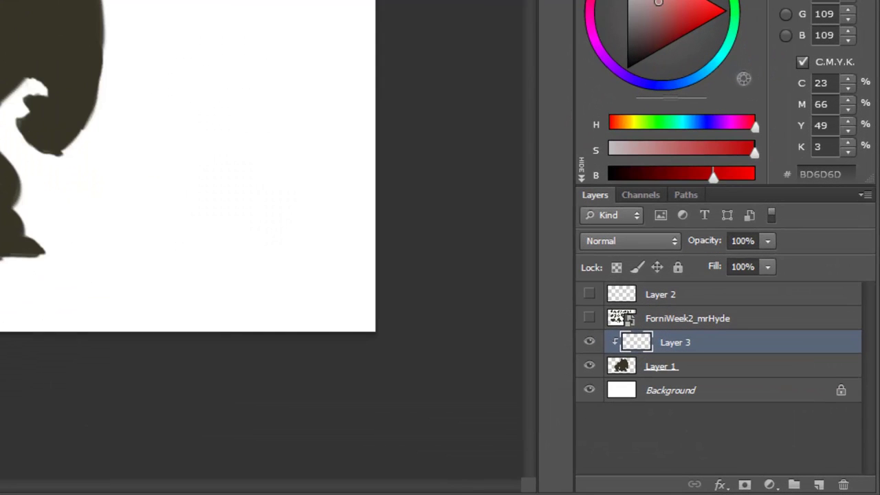
click(658, 10)
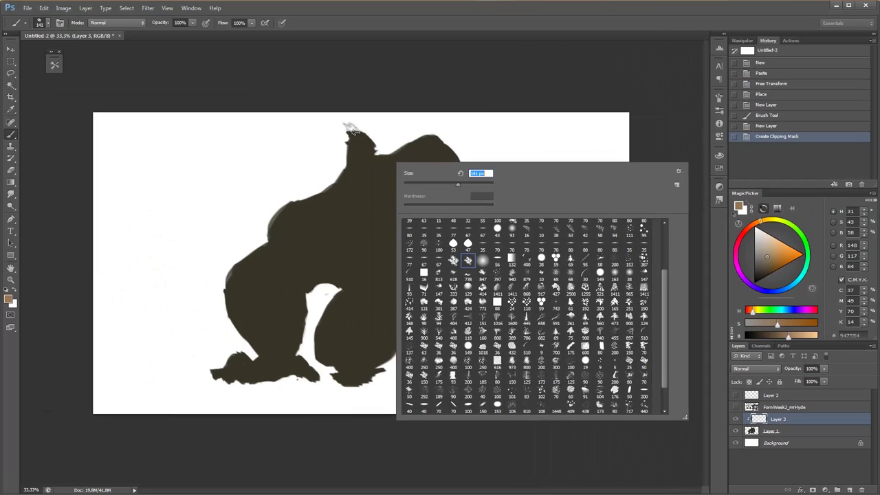
mouse_move(350, 131)
mouse_down()
mouse_move(357, 165)
mouse_move(371, 172)
mouse_move(350, 172)
mouse_move(369, 185)
mouse_move(341, 199)
mouse_move(354, 209)
mouse_move(378, 196)
mouse_move(387, 160)
mouse_move(374, 199)
mouse_move(375, 189)
mouse_up()
key(8)
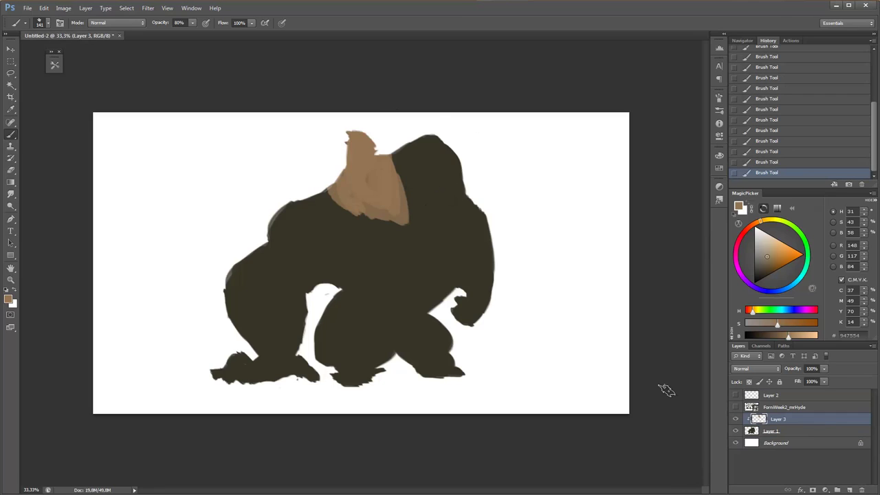
Paint tan skin over the shoulder, chest and legs, leaving the shorts dark.
mouse_move(294, 206)
mouse_down()
mouse_move(282, 248)
mouse_move(296, 233)
mouse_move(306, 251)
mouse_move(252, 275)
mouse_move(237, 259)
mouse_move(308, 379)
mouse_move(232, 387)
mouse_move(254, 313)
mouse_up()
drag(381, 225, 412, 220)
key(ctrl+z)
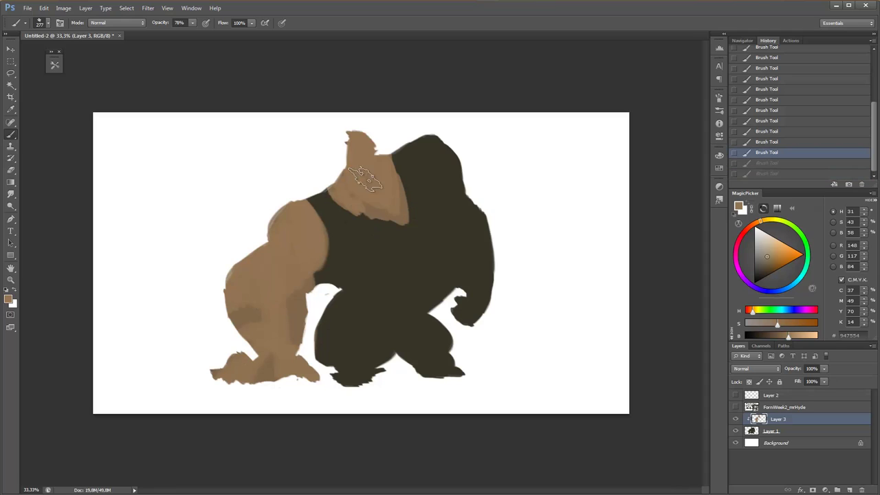
mouse_move(362, 192)
mouse_down()
mouse_move(343, 275)
mouse_move(301, 236)
mouse_move(371, 265)
mouse_move(405, 151)
mouse_move(457, 189)
mouse_move(445, 152)
mouse_move(501, 255)
mouse_move(472, 304)
mouse_move(497, 289)
mouse_move(481, 295)
mouse_up()
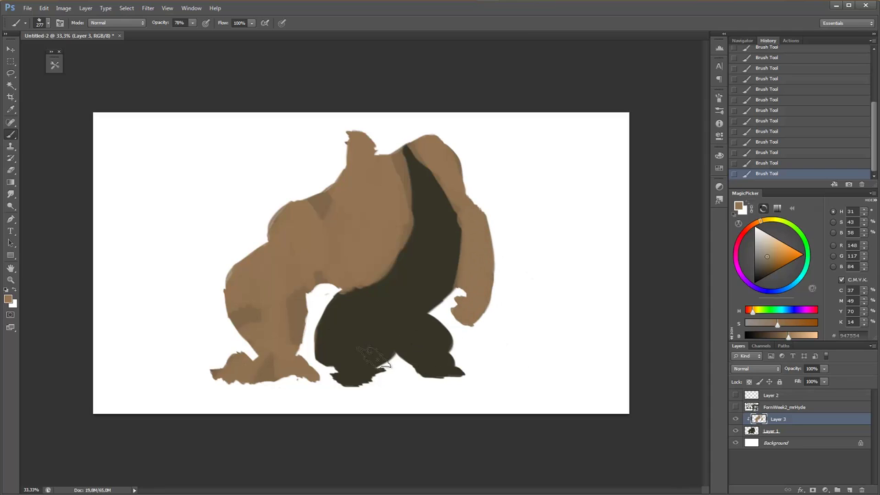
mouse_move(385, 365)
mouse_down()
mouse_move(326, 340)
mouse_move(354, 340)
mouse_move(378, 374)
mouse_move(436, 358)
mouse_move(466, 368)
mouse_up()
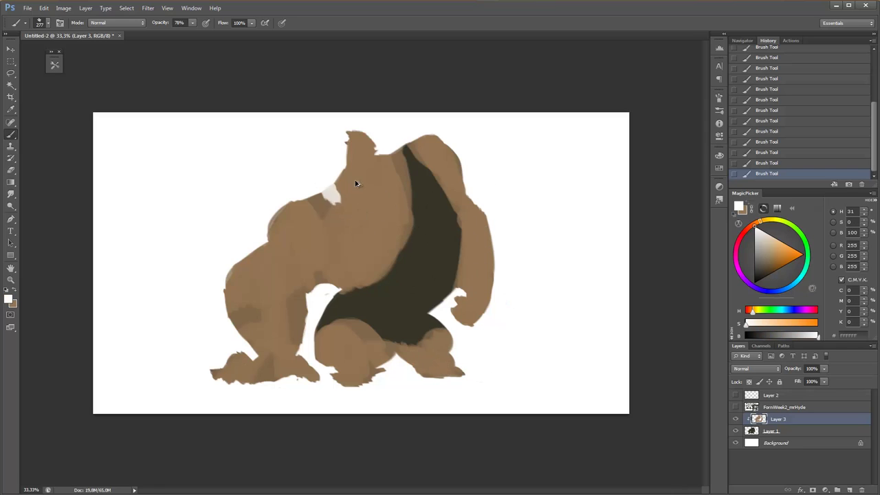
key(ctrl+z)
Sample the shorts' dark brown and paint a thin dark strap along the shoulder.
alt+click(429, 247)
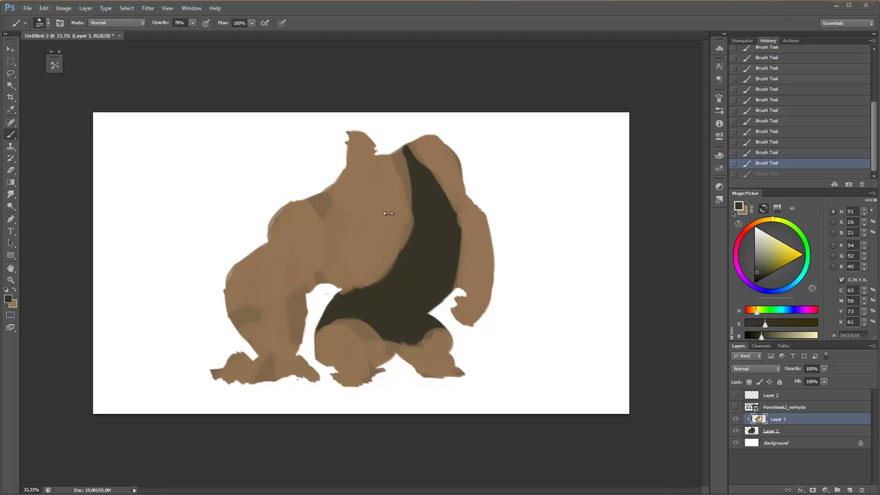
right_click(385, 159)
click(385, 159)
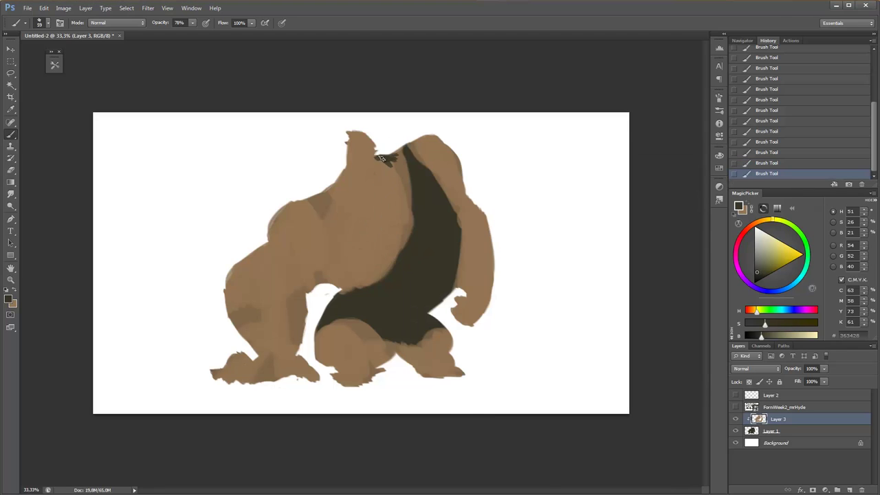
right_click(382, 158)
key(Return)
mouse_move(385, 155)
mouse_down()
mouse_move(450, 141)
mouse_move(431, 180)
mouse_up()
right_click(451, 139)
key(Return)
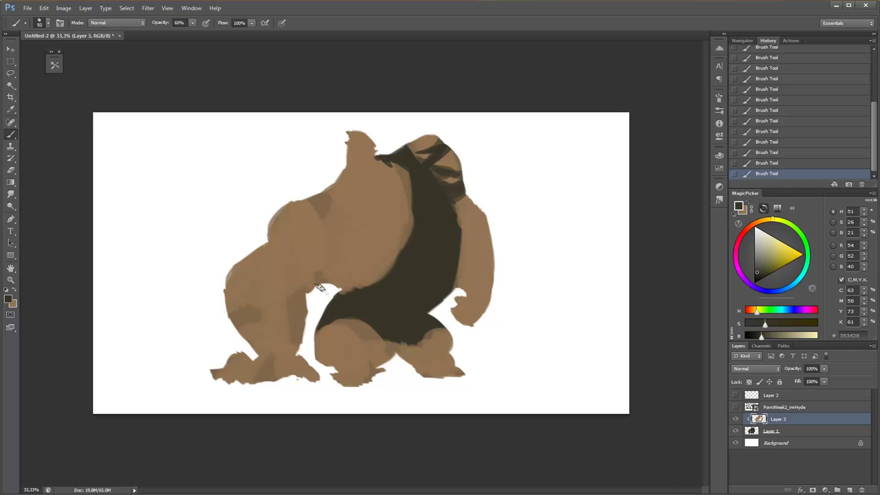
Paint dark ragged cloth straps diagonally across the chest and over the shoulder.
drag(318, 286, 414, 218)
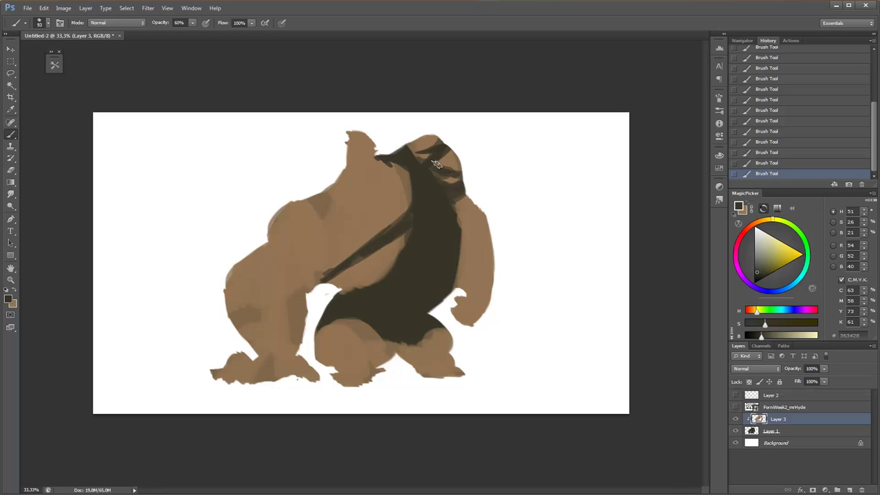
drag(341, 186, 323, 210)
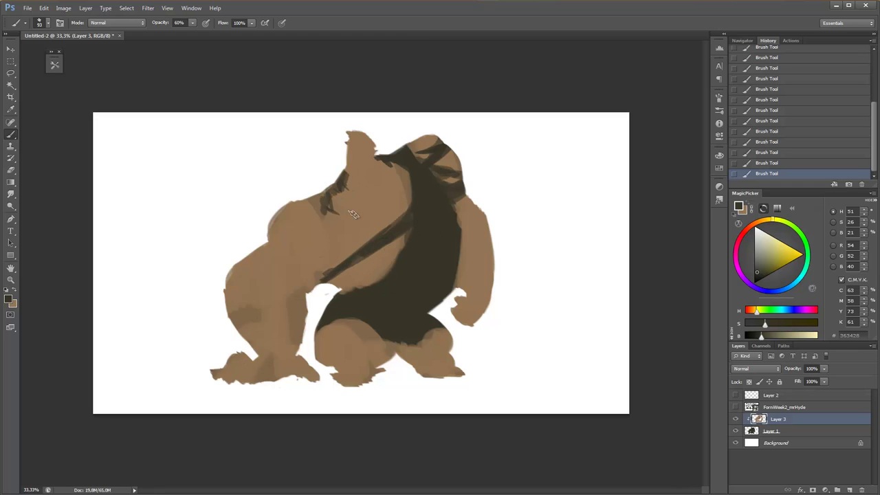
mouse_move(408, 212)
mouse_down()
mouse_move(314, 213)
mouse_move(412, 212)
mouse_up()
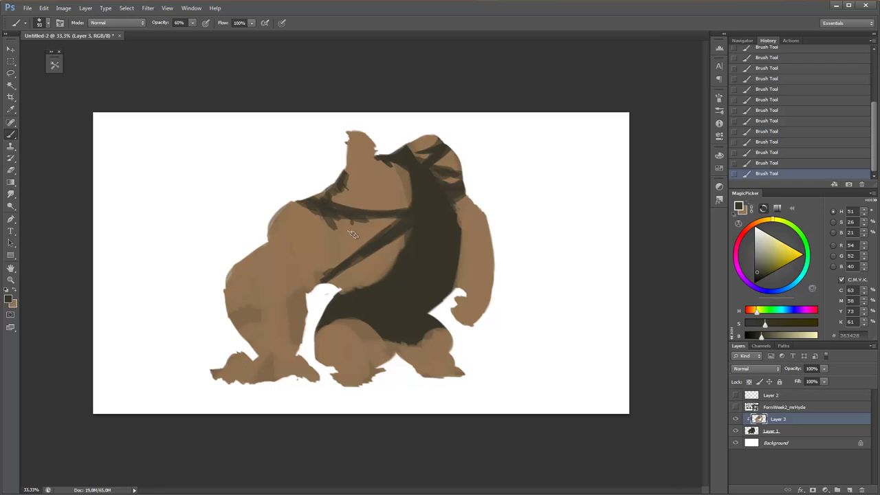
drag(350, 232, 415, 216)
mouse_move(411, 265)
mouse_down()
mouse_move(371, 219)
mouse_move(375, 283)
mouse_up()
drag(383, 253, 356, 288)
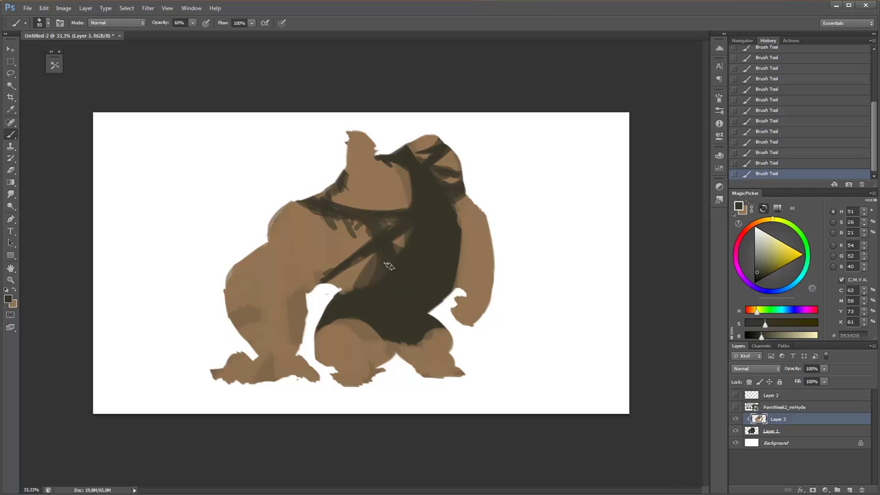
right_click(395, 244)
click(401, 231)
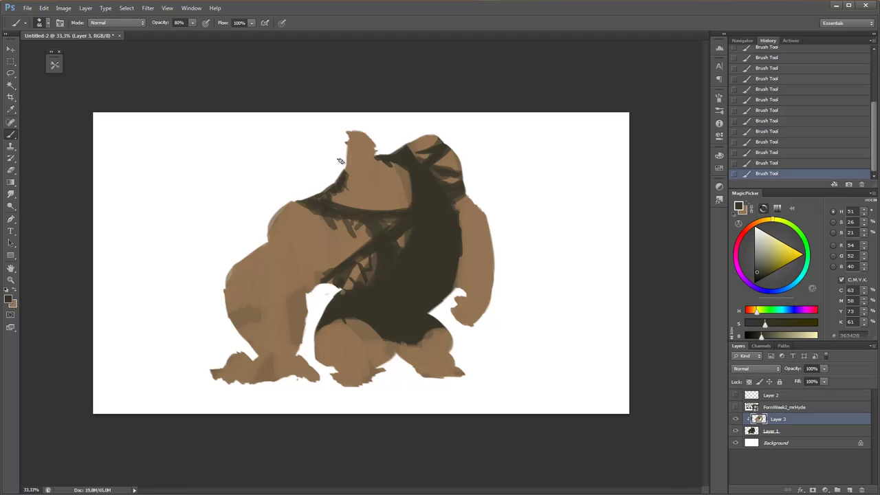
right_click(364, 193)
click(377, 302)
Choose a light beige and paint cloth wraps over the shoulder and chest.
click(10, 297)
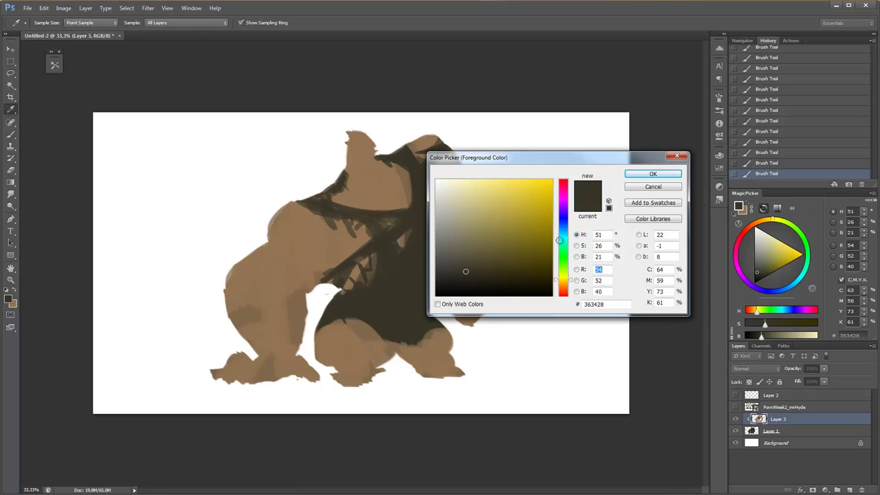
drag(466, 270, 463, 216)
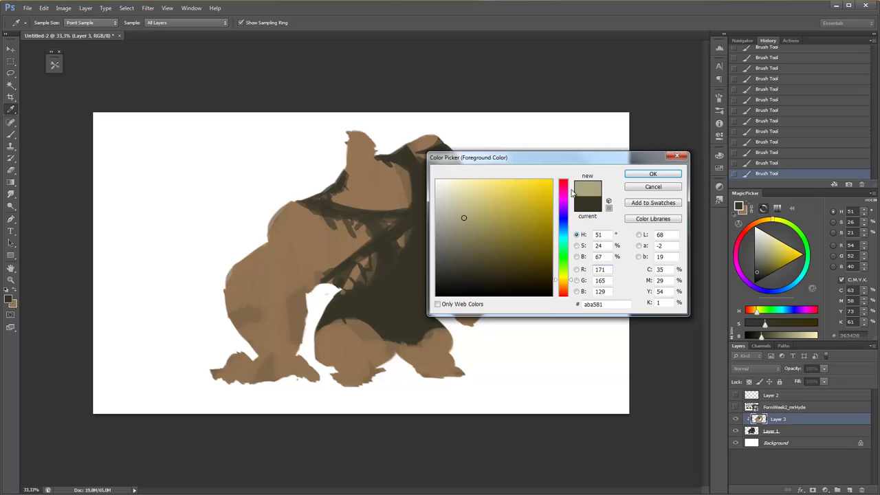
click(653, 174)
drag(298, 202, 357, 218)
mouse_move(311, 199)
mouse_down()
mouse_move(402, 215)
mouse_move(407, 156)
mouse_move(440, 145)
mouse_move(462, 206)
mouse_move(375, 285)
mouse_move(416, 206)
mouse_move(323, 288)
mouse_move(435, 214)
mouse_move(420, 282)
mouse_up()
mouse_move(453, 213)
mouse_down()
mouse_move(433, 302)
mouse_move(415, 281)
mouse_up()
right_click(436, 237)
Add diagonal beige wraps across the belly, lower chest and left shoulder.
mouse_move(439, 199)
mouse_down()
mouse_move(388, 295)
mouse_move(343, 313)
mouse_up()
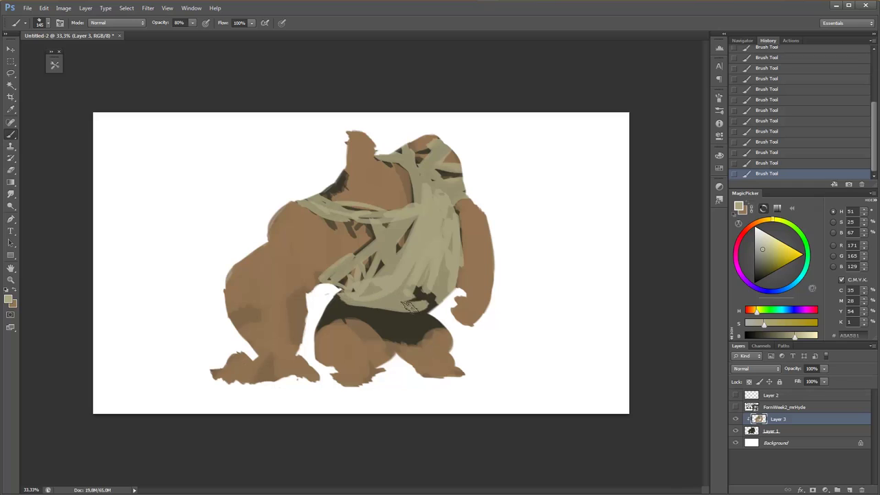
mouse_move(436, 282)
mouse_down()
mouse_move(354, 318)
mouse_move(329, 302)
mouse_up()
drag(342, 189, 315, 201)
drag(347, 168, 305, 219)
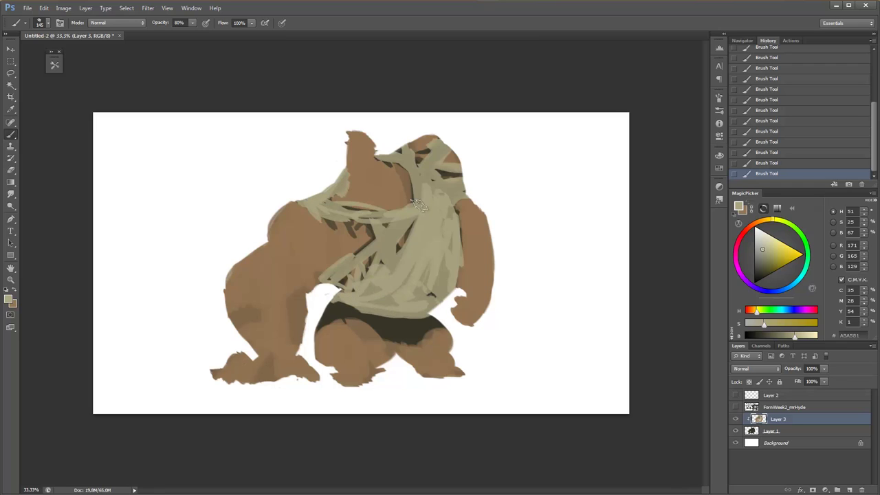
drag(406, 279, 383, 322)
drag(434, 308, 373, 303)
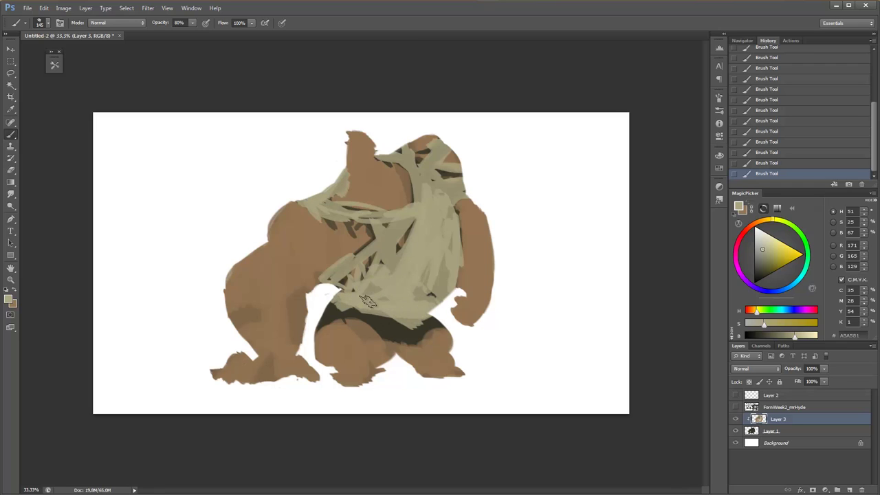
Darken the shorts' top edge with their brown, then choose a darker brown for skin shadows.
alt+click(385, 321)
drag(333, 300, 383, 323)
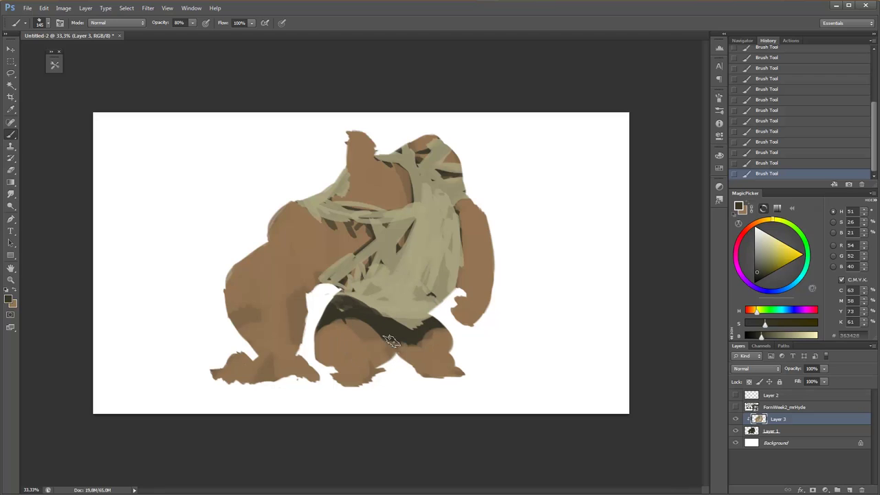
alt+click(294, 226)
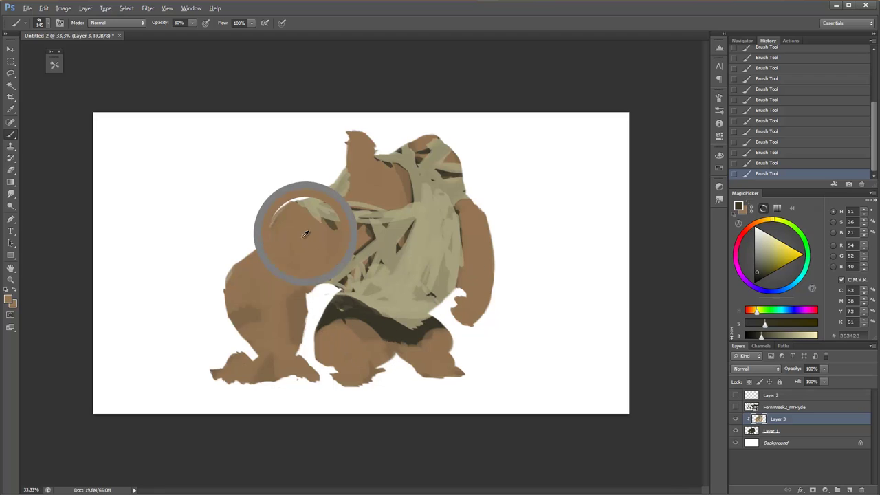
click(8, 298)
drag(492, 235, 492, 249)
click(653, 174)
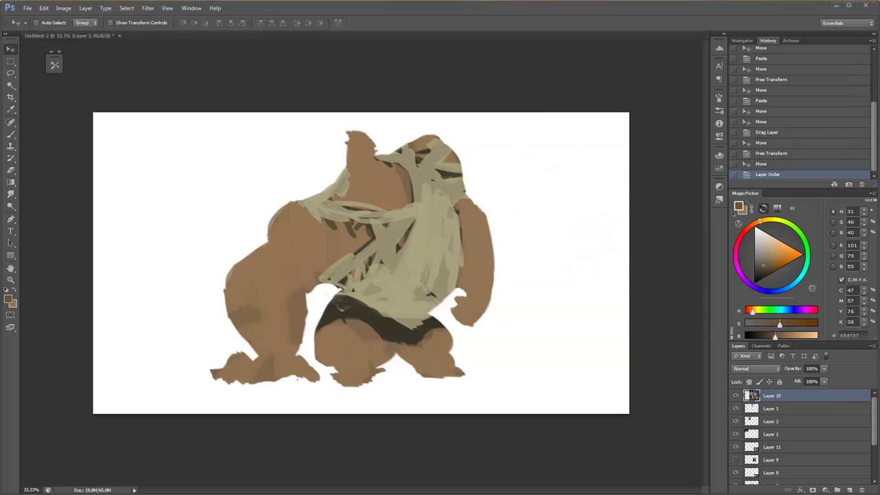
Zoom in on the head and paint a small dark mark on it.
click(343, 152)
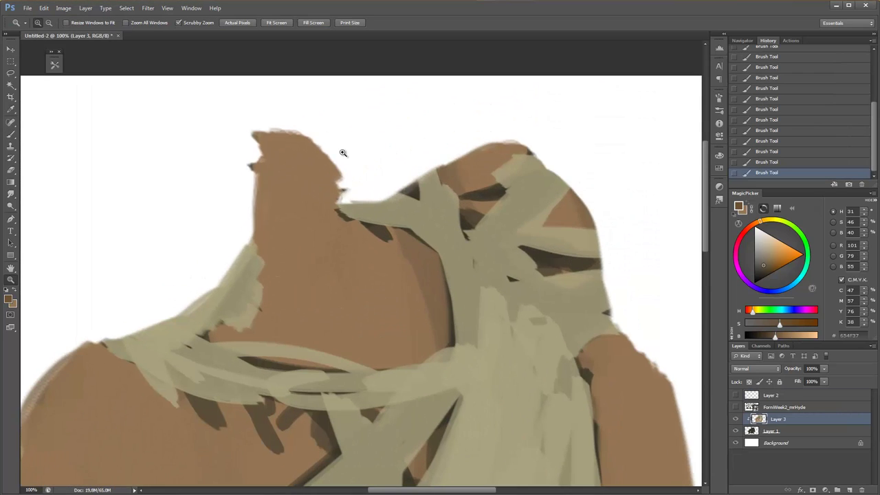
key(b)
drag(343, 152, 401, 135)
right_click(359, 155)
key(Escape)
drag(351, 152, 365, 158)
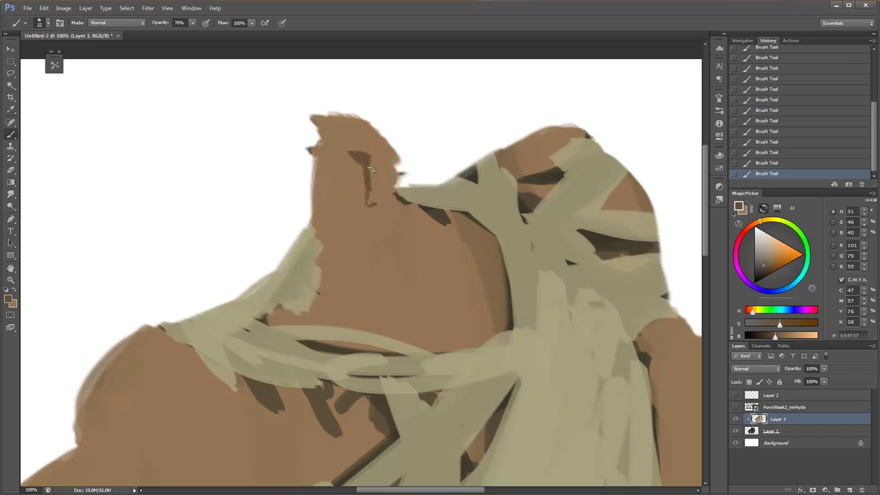
key(ctrl+minus)
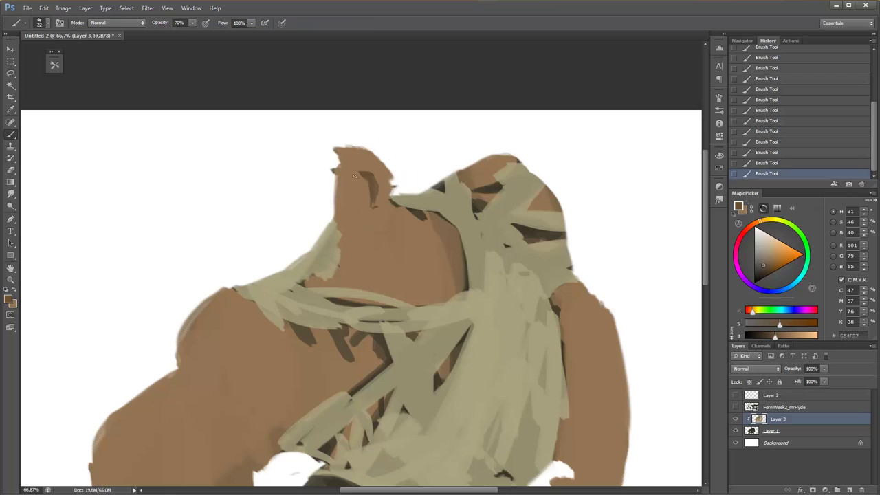
right_click(371, 184)
key(Escape)
Sample the dark brown 654F37 and set the brush size to 40 px.
key(l)
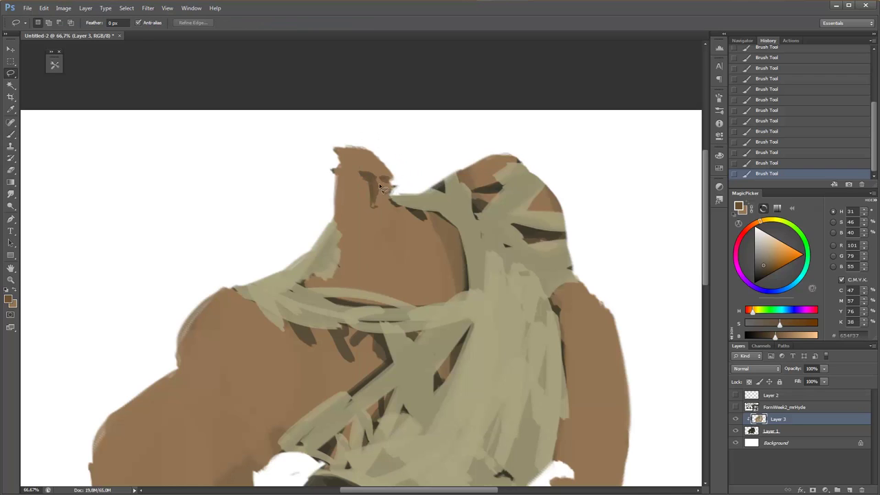
key(b)
alt+click(374, 191)
right_click(364, 196)
key(Escape)
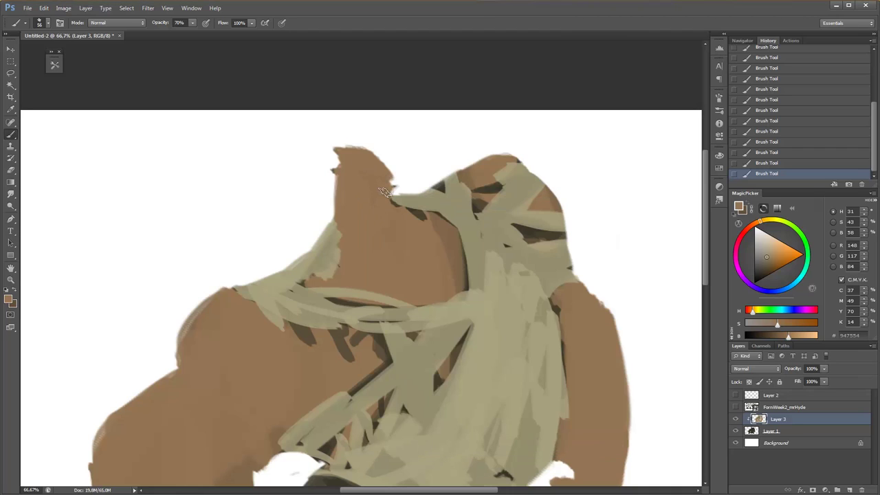
alt+click(375, 202)
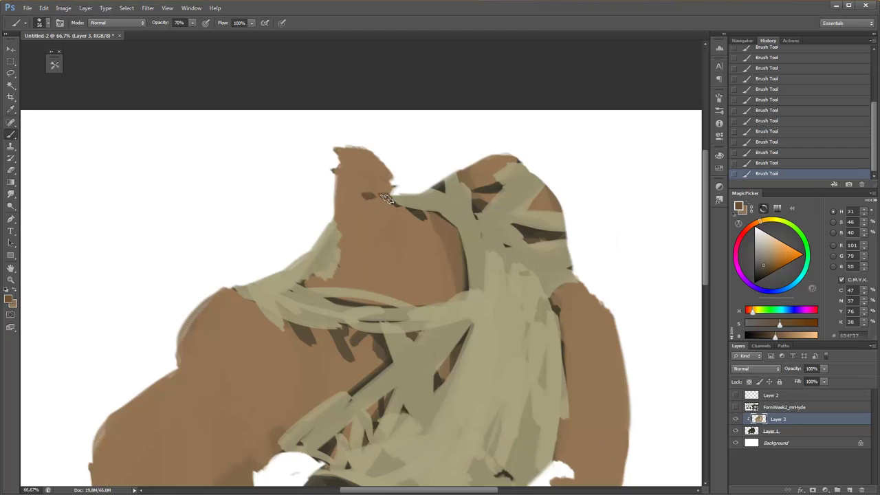
right_click(372, 196)
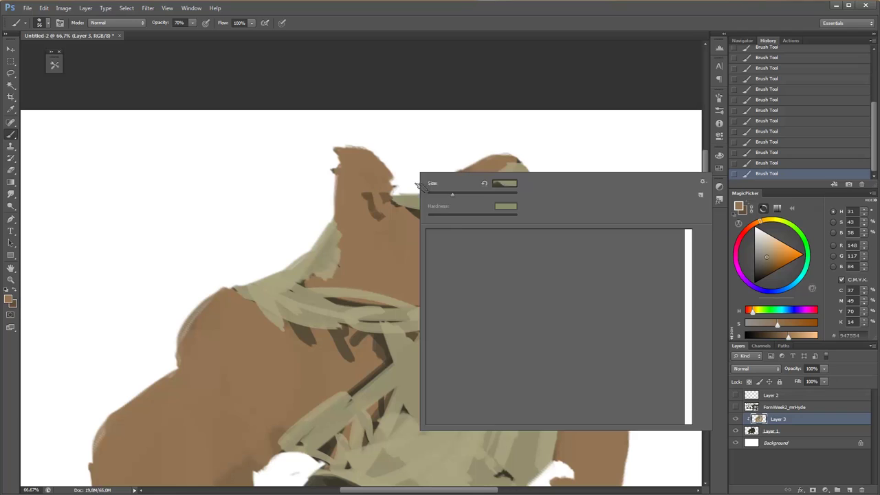
text(40)
key(Return)
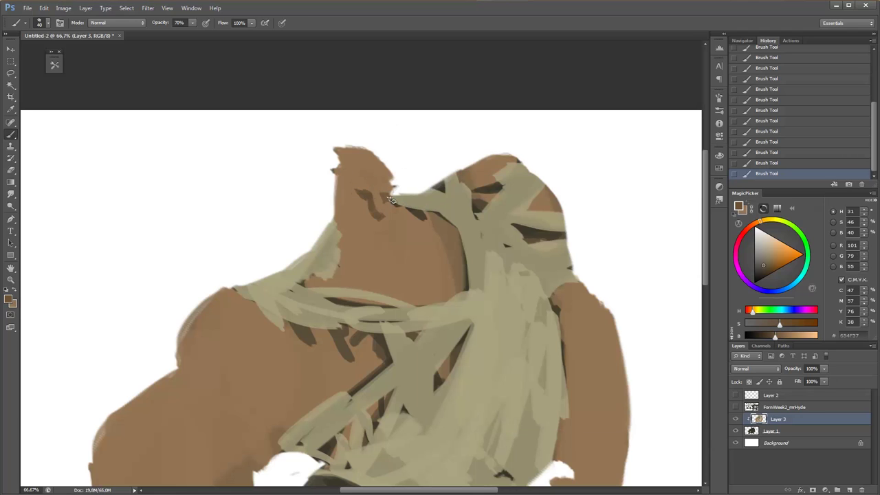
Shade the face and jaw, alternating browns 947554 and 654F37.
alt+click(375, 203)
alt+click(368, 209)
mouse_move(371, 201)
mouse_down()
mouse_move(364, 216)
mouse_move(379, 220)
mouse_up()
alt+click(371, 209)
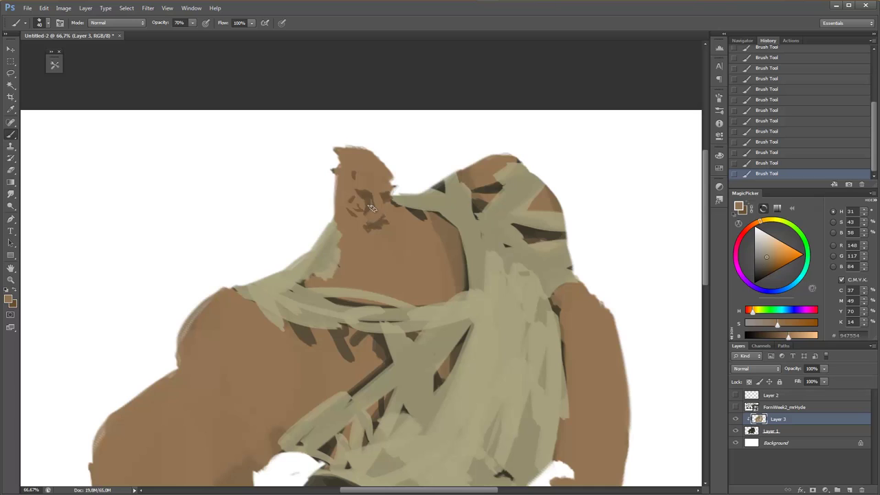
alt+click(378, 210)
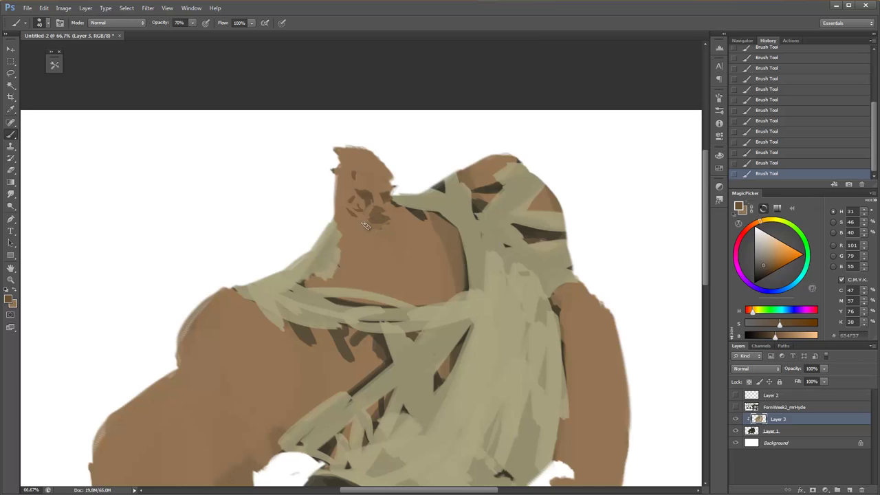
mouse_move(336, 247)
mouse_down()
mouse_move(350, 265)
mouse_move(378, 269)
mouse_move(402, 273)
mouse_move(430, 258)
mouse_up()
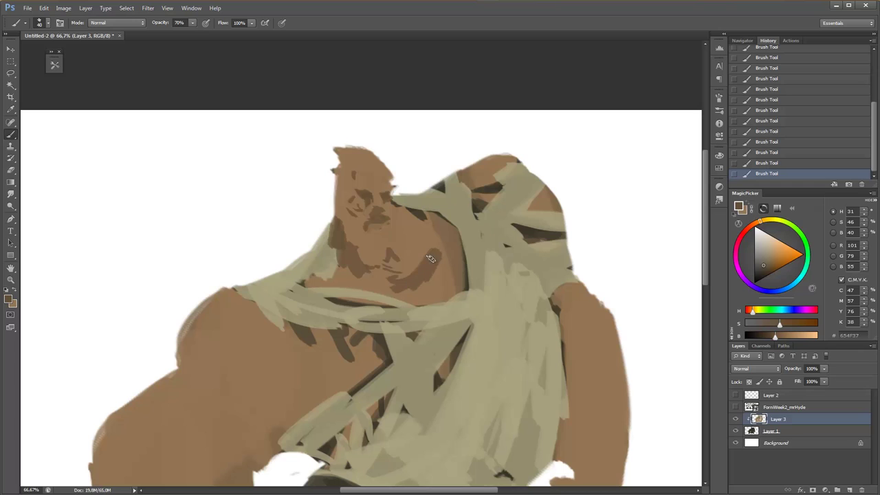
alt+click(407, 217)
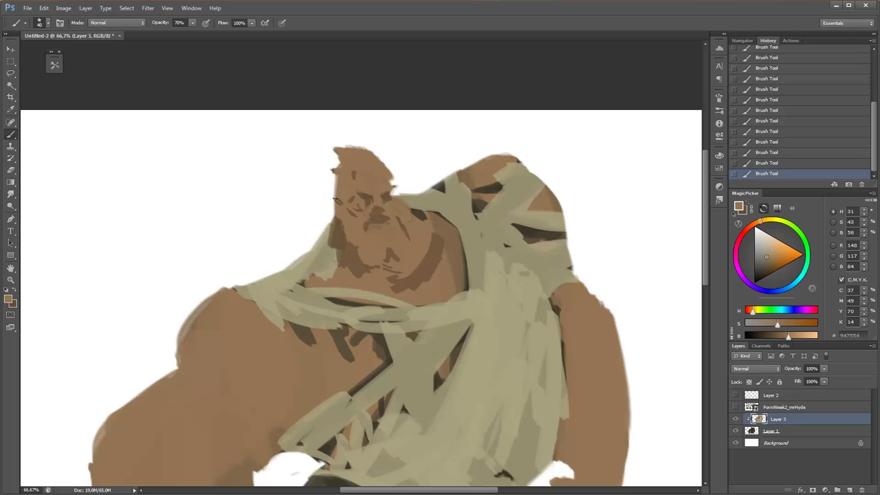
alt+click(315, 323)
Paint broad dark shading on the left upper arm, then zoom out to the whole figure.
drag(199, 371, 254, 385)
right_click(272, 280)
mouse_move(206, 357)
mouse_down()
mouse_move(259, 380)
mouse_move(296, 420)
mouse_up()
drag(282, 361, 320, 409)
key(h)
click(282, 365)
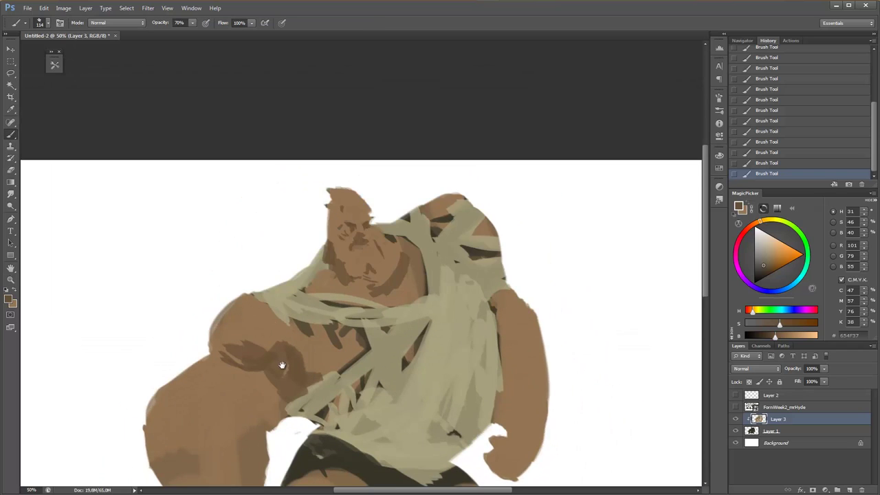
Shade the shoulder, upper and lower arm, leg and chest muscles in dark brown.
drag(282, 365, 306, 271)
mouse_move(265, 333)
mouse_down()
mouse_move(238, 293)
mouse_move(251, 309)
mouse_move(316, 313)
mouse_move(302, 289)
mouse_move(268, 348)
mouse_up()
mouse_move(246, 314)
mouse_down()
mouse_move(215, 330)
mouse_move(237, 402)
mouse_up()
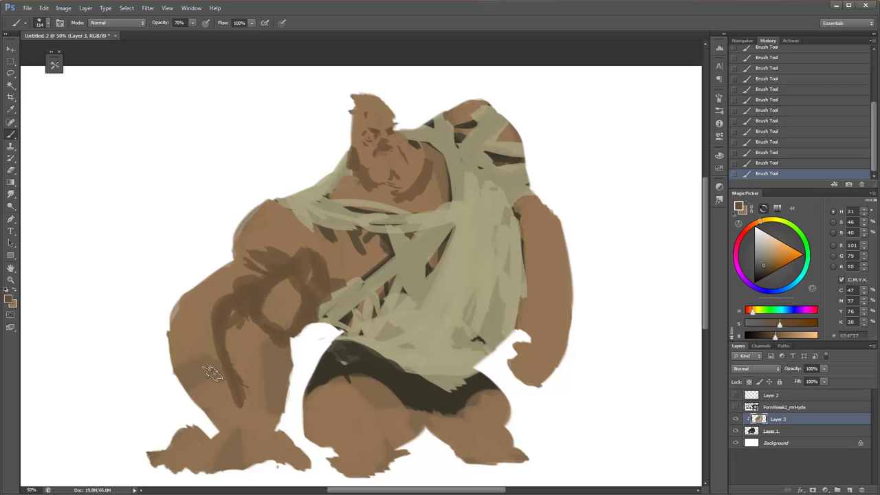
drag(258, 283, 237, 239)
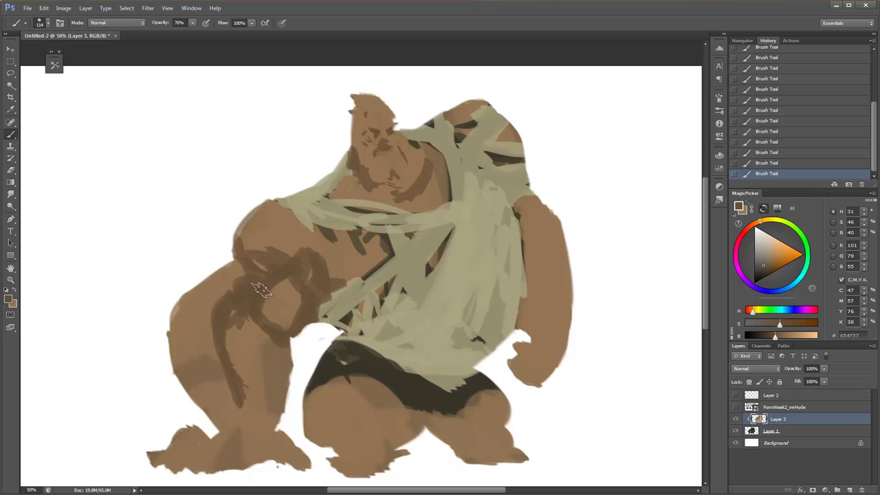
mouse_move(230, 288)
mouse_down()
mouse_move(175, 306)
mouse_move(182, 347)
mouse_up()
mouse_move(193, 361)
mouse_down()
mouse_move(206, 395)
mouse_move(278, 361)
mouse_up()
mouse_move(341, 289)
mouse_down()
mouse_move(382, 286)
mouse_move(440, 261)
mouse_up()
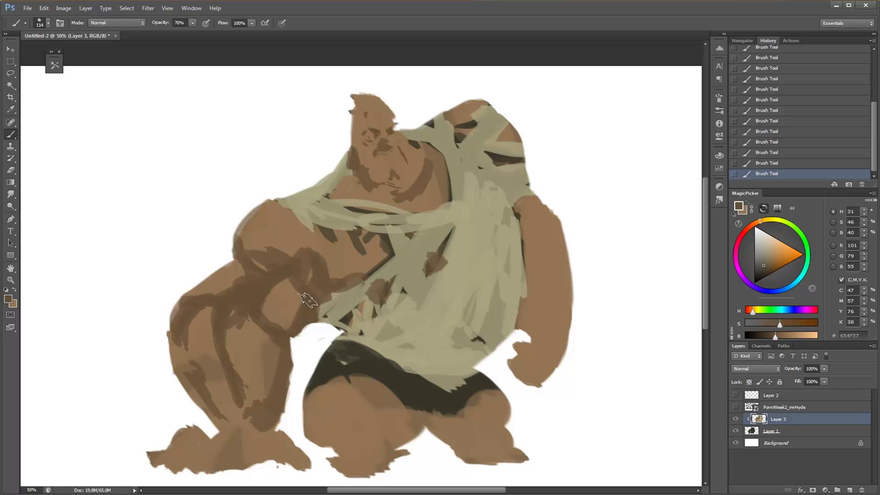
Shade the lower-left fist, lower right leg and the figure's right arm.
alt+click(306, 249)
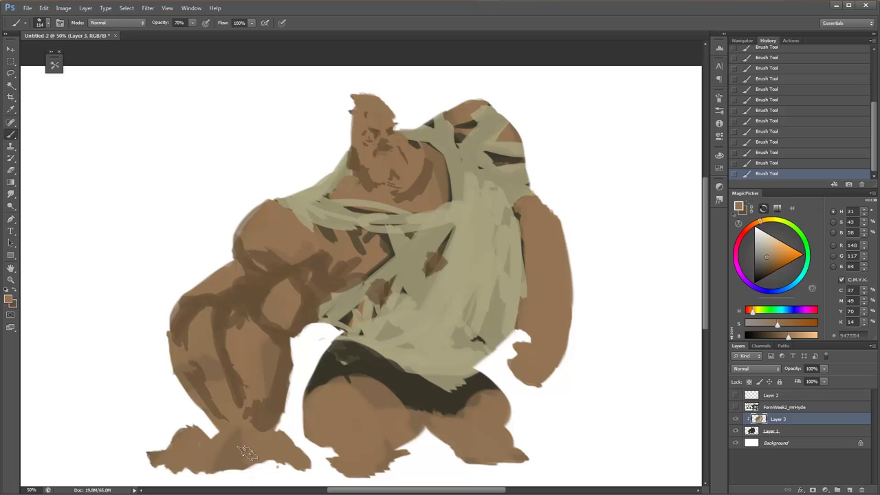
alt+click(235, 477)
mouse_move(240, 453)
mouse_down()
mouse_move(158, 468)
mouse_move(272, 460)
mouse_move(422, 431)
mouse_move(329, 429)
mouse_move(358, 388)
mouse_up()
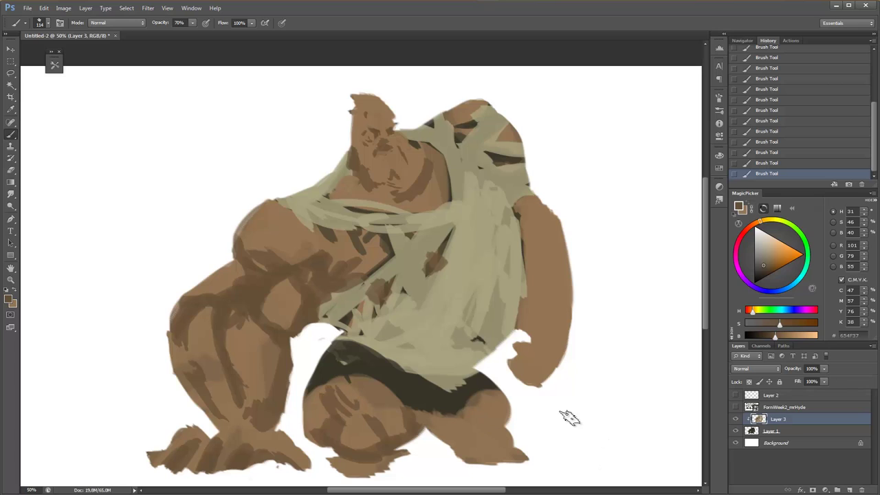
drag(419, 413, 536, 459)
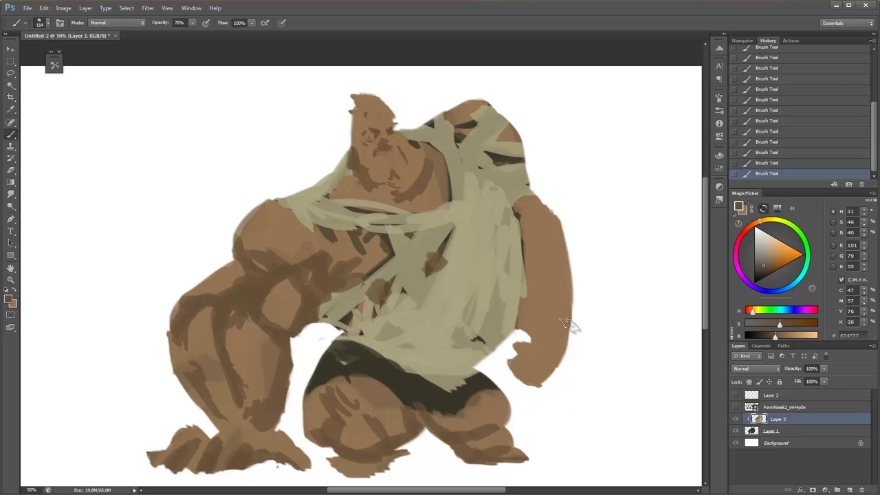
drag(509, 216, 529, 247)
mouse_move(533, 199)
mouse_down()
mouse_move(543, 258)
mouse_move(529, 306)
mouse_up()
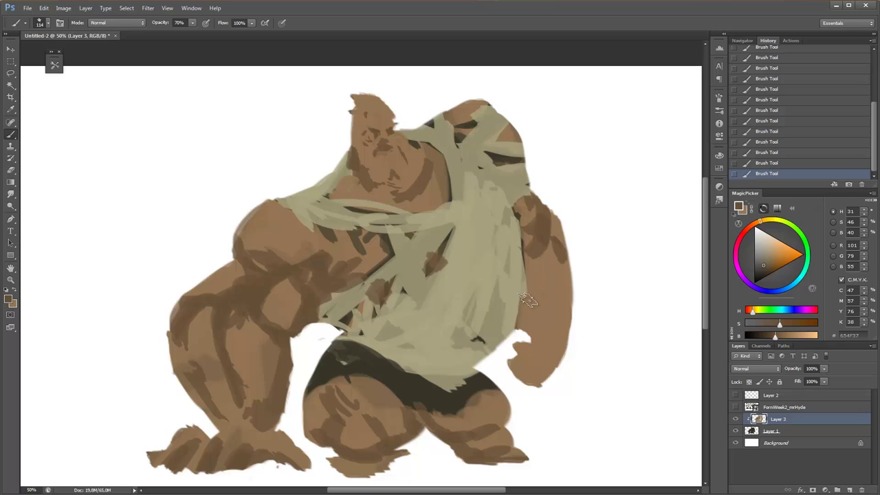
mouse_move(522, 250)
mouse_down()
mouse_move(533, 332)
mouse_move(512, 347)
mouse_move(509, 364)
mouse_move(550, 385)
mouse_move(581, 275)
mouse_up()
Resize the brush to about 89 px and paint darker strokes across the face.
right_click(369, 120)
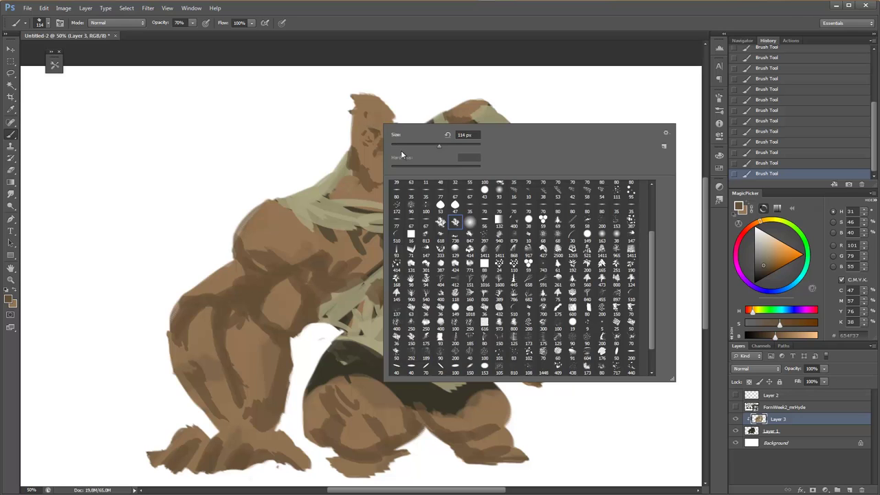
key(Return)
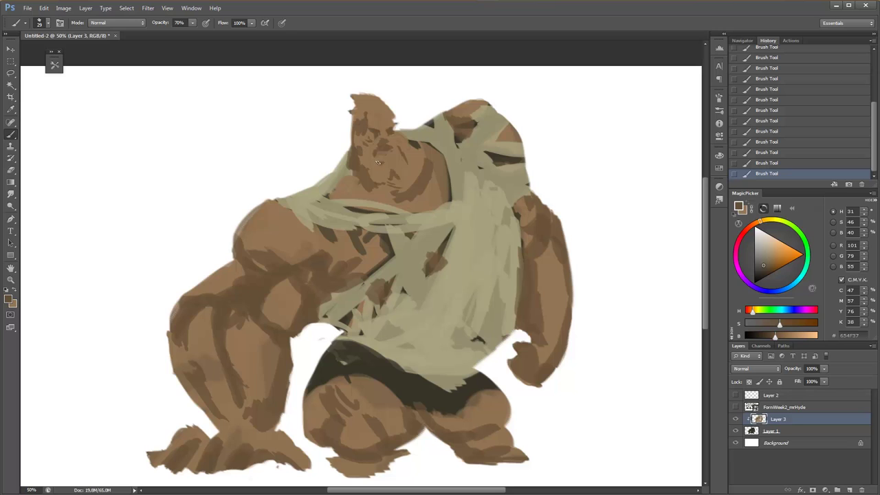
right_click(417, 131)
drag(431, 144, 449, 159)
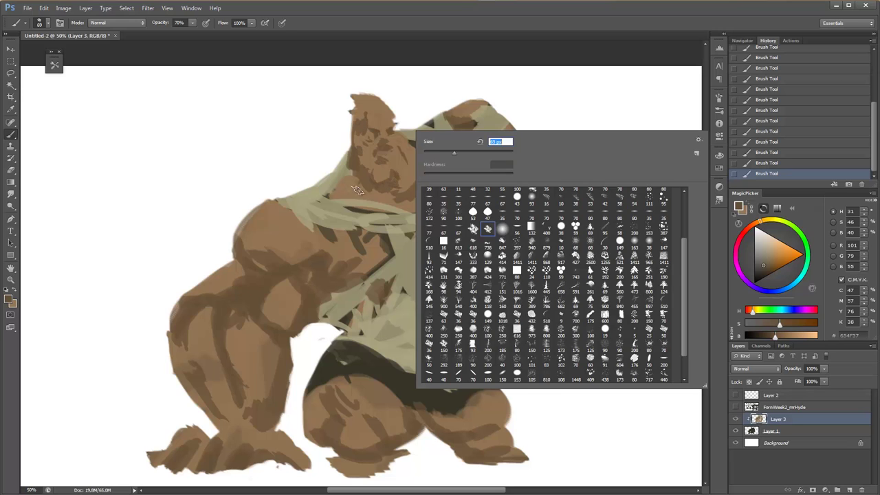
key(Return)
drag(357, 185, 419, 168)
Sample a light skin colour and lay pale strokes on the shoulder.
alt+click(415, 196)
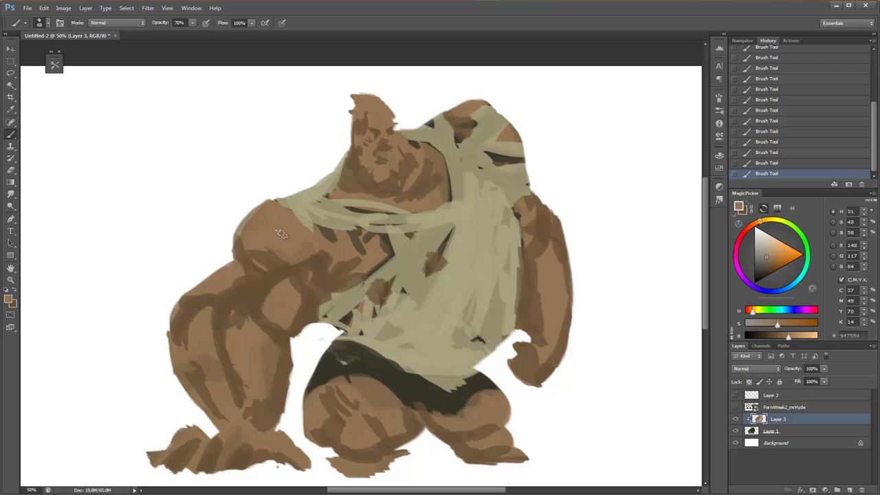
click(652, 174)
key(b)
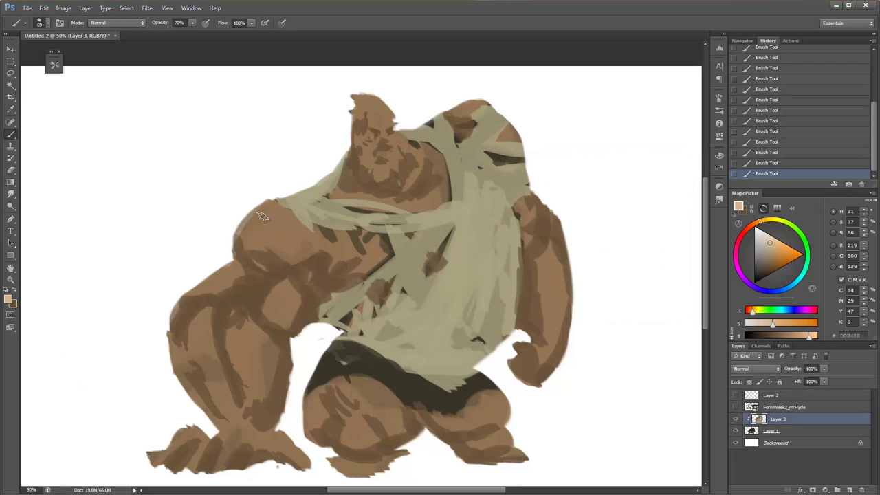
right_click(282, 215)
drag(275, 220, 297, 228)
Highlight the upper arm, elbow, forearm, chest and top of the head in light skin.
mouse_move(234, 267)
mouse_down()
mouse_move(214, 282)
mouse_move(223, 296)
mouse_move(292, 310)
mouse_up()
drag(232, 306, 249, 362)
mouse_move(324, 265)
mouse_down()
mouse_move(354, 233)
mouse_move(388, 255)
mouse_move(385, 274)
mouse_up()
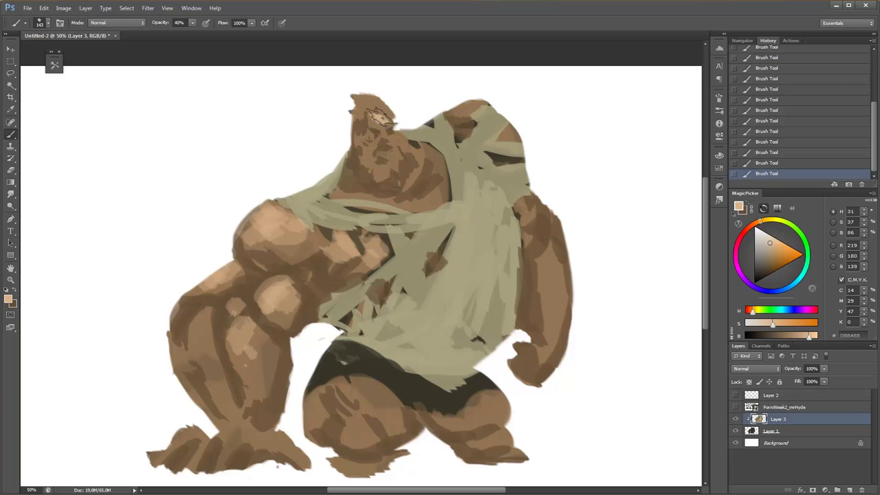
mouse_move(376, 115)
mouse_down()
mouse_move(371, 103)
mouse_move(393, 134)
mouse_move(440, 132)
mouse_up()
Zoom in close on the head and adjust the brush size.
key(z)
key(b)
right_click(356, 154)
key(Escape)
Highlight the eye area, then try dark reddish-brown strokes around the eye and undo them.
drag(317, 190, 350, 190)
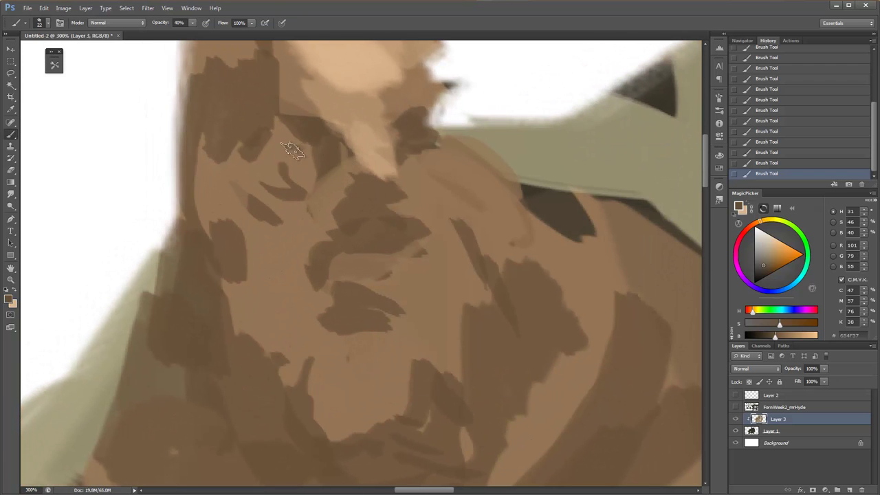
mouse_move(309, 159)
mouse_down()
mouse_move(265, 165)
mouse_move(288, 152)
mouse_up()
click(8, 298)
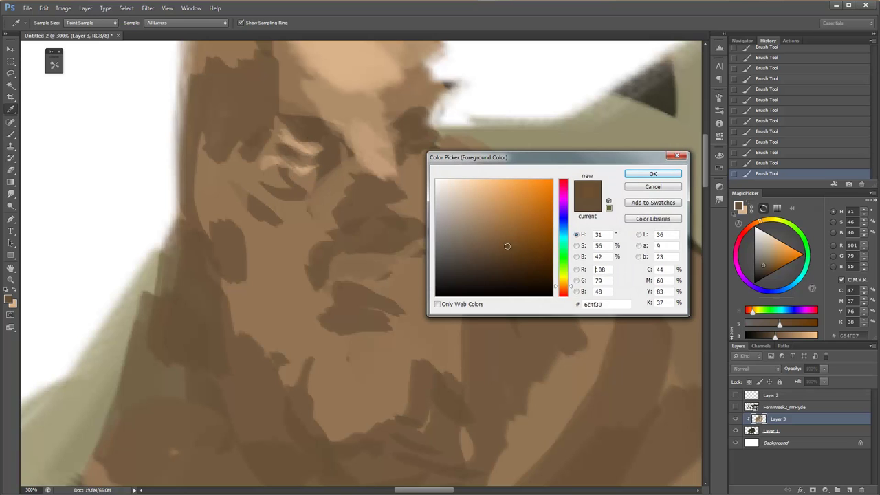
click(526, 251)
click(652, 174)
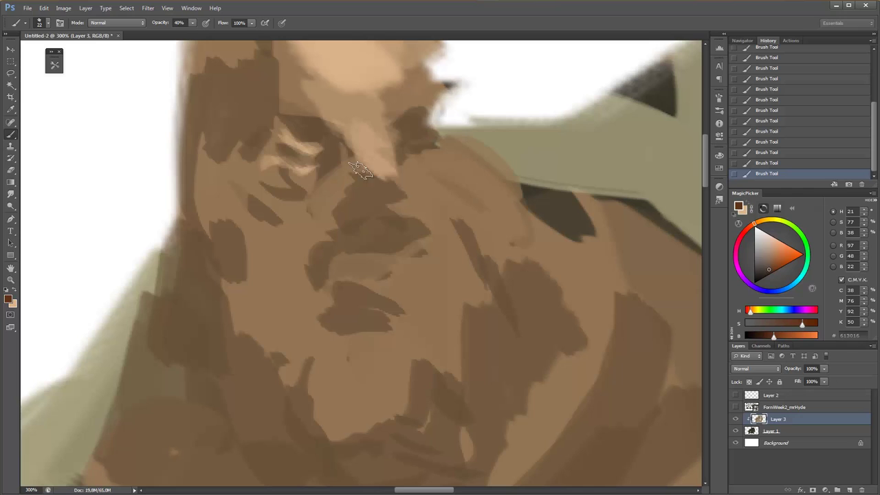
drag(324, 153, 271, 165)
key(ctrl+alt+z)
key(ctrl+alt+z)
Repaint the dark eye strokes in a darker brown and zoom the face to 200%.
click(766, 272)
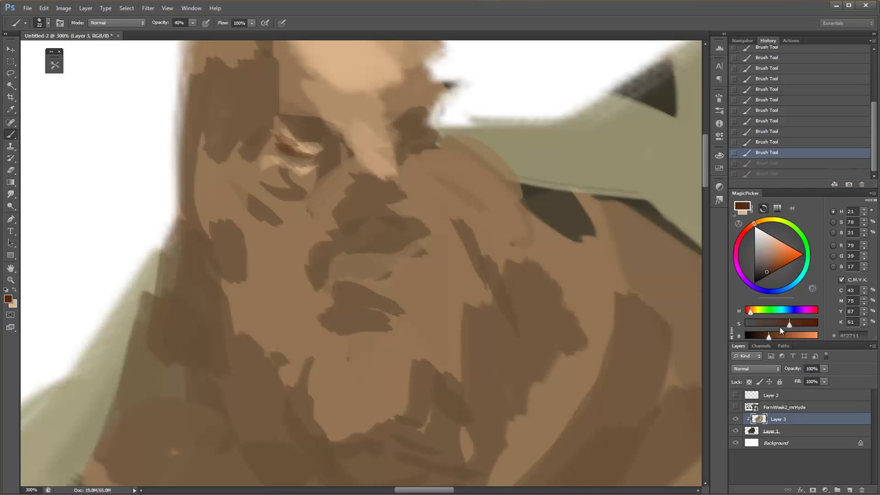
drag(323, 157, 275, 179)
key(z)
mouse_move(385, 243)
mouse_down()
mouse_move(331, 243)
mouse_move(364, 230)
mouse_up()
click(332, 243)
key(b)
Lighten the mouth, chin, nose and upper lip with sampled light tan.
alt+click(305, 240)
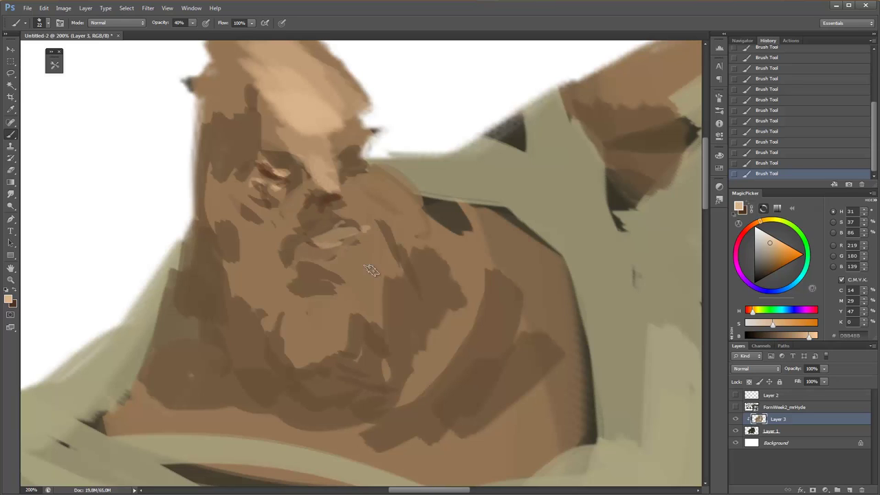
mouse_move(371, 270)
mouse_down()
mouse_move(337, 268)
mouse_move(378, 299)
mouse_up()
right_click(353, 259)
drag(412, 277, 440, 276)
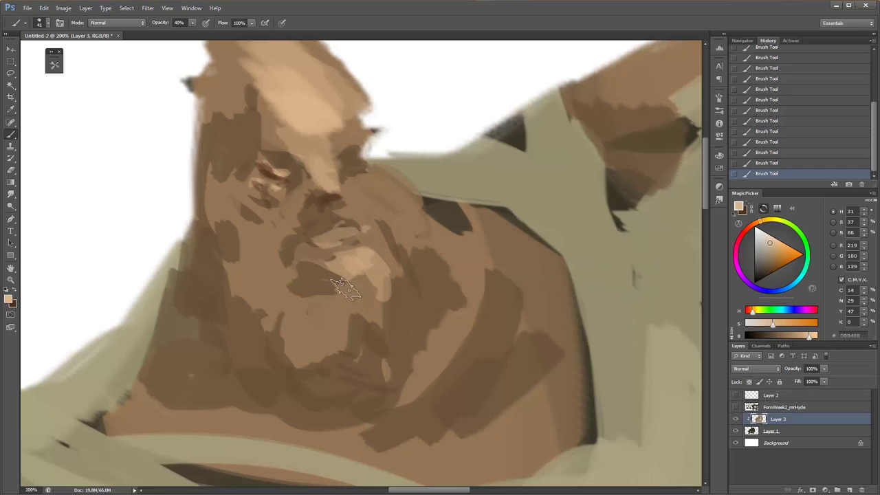
drag(344, 287, 323, 303)
mouse_move(353, 261)
mouse_down()
mouse_move(385, 281)
mouse_move(343, 261)
mouse_up()
alt+click(354, 217)
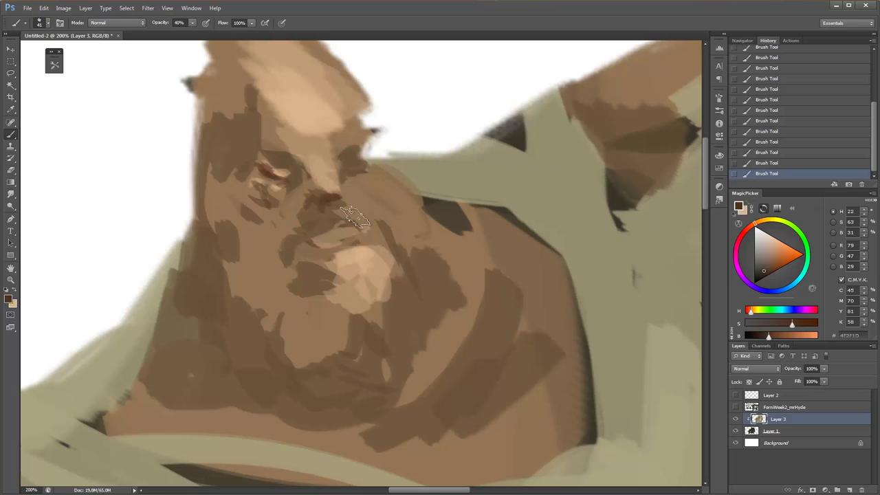
alt+click(354, 217)
mouse_move(354, 213)
mouse_down()
mouse_move(378, 220)
mouse_move(297, 235)
mouse_move(385, 227)
mouse_up()
Paint and reshape a dark mouth line with a smaller brush, including the left corner.
alt+click(313, 200)
right_click(384, 201)
drag(509, 221, 490, 221)
key(Return)
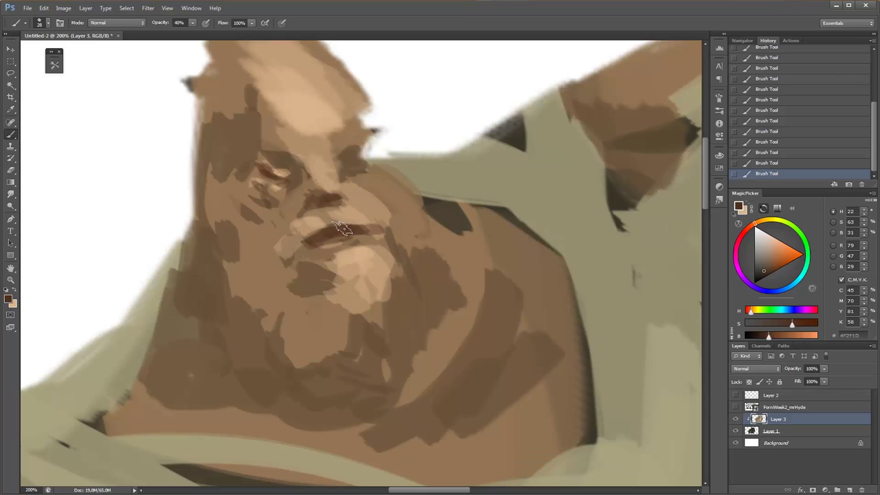
mouse_move(339, 226)
mouse_down()
mouse_move(320, 237)
mouse_move(356, 224)
mouse_up()
drag(305, 257, 285, 251)
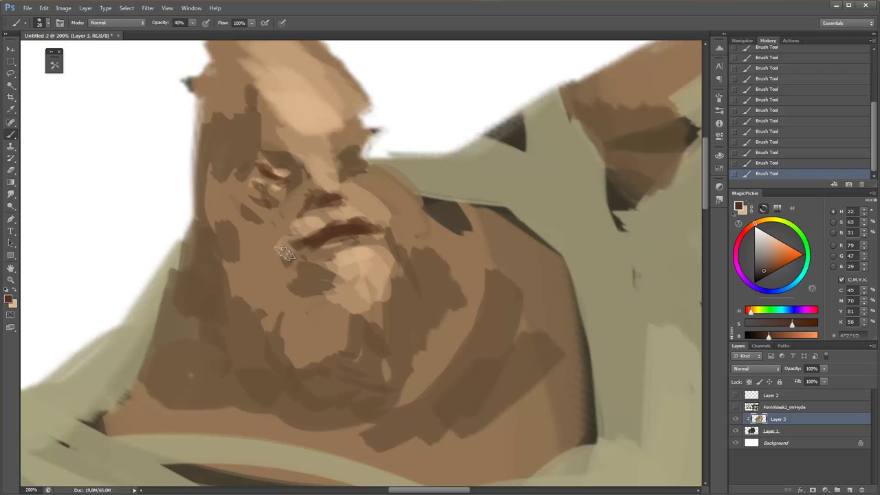
Soften the dark mouth stroke with light skin, then deepen the shadows around the mouth.
alt+click(448, 213)
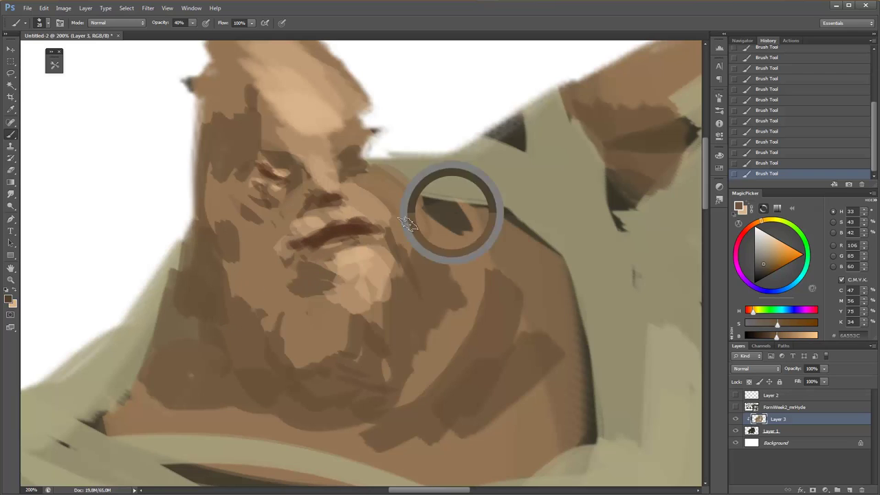
alt+click(330, 248)
mouse_move(323, 244)
mouse_down()
mouse_move(371, 237)
mouse_move(285, 237)
mouse_move(371, 226)
mouse_up()
alt+click(326, 223)
alt+click(303, 237)
alt+click(330, 227)
drag(310, 235, 349, 255)
alt+click(334, 244)
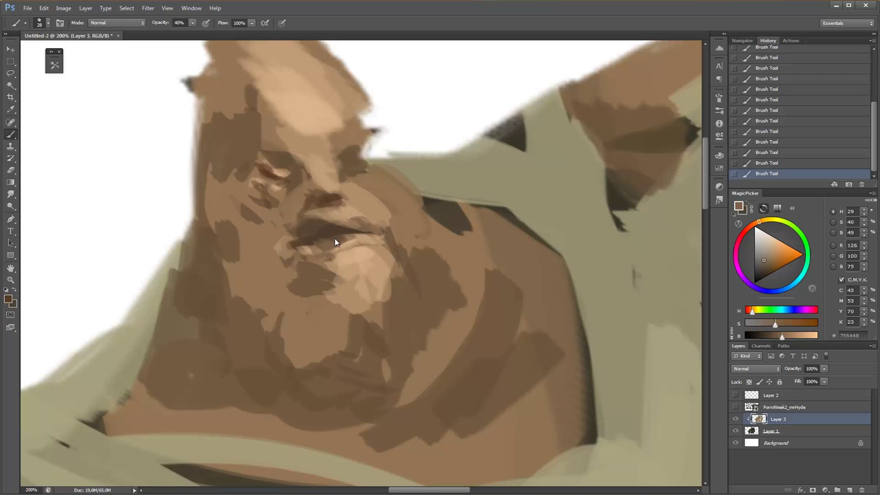
drag(340, 225, 310, 251)
Pick a pale light tan, shrink the brush, set 60% opacity and zoom out to the figure.
click(8, 300)
click(464, 196)
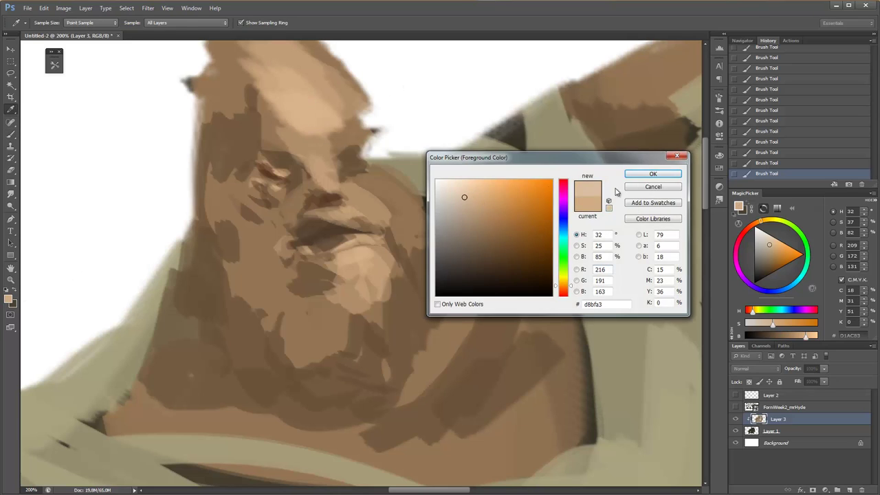
click(640, 173)
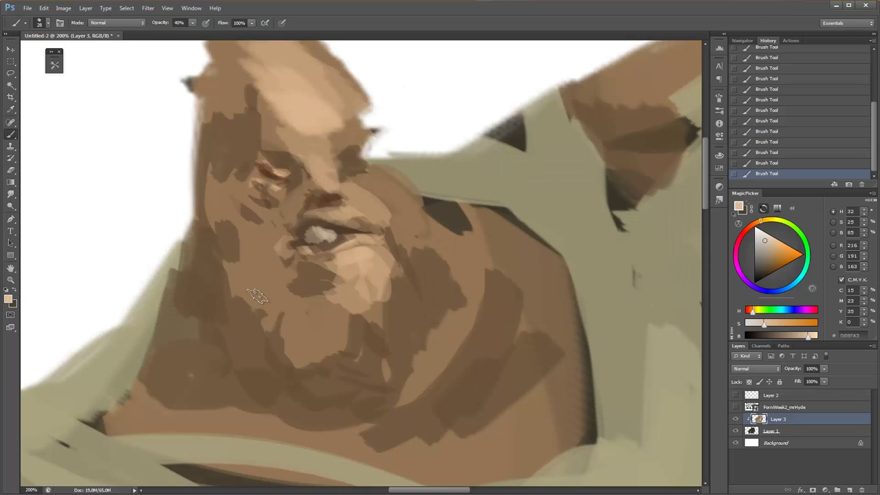
right_click(385, 225)
drag(481, 222, 413, 238)
key(Return)
alt+click(319, 222)
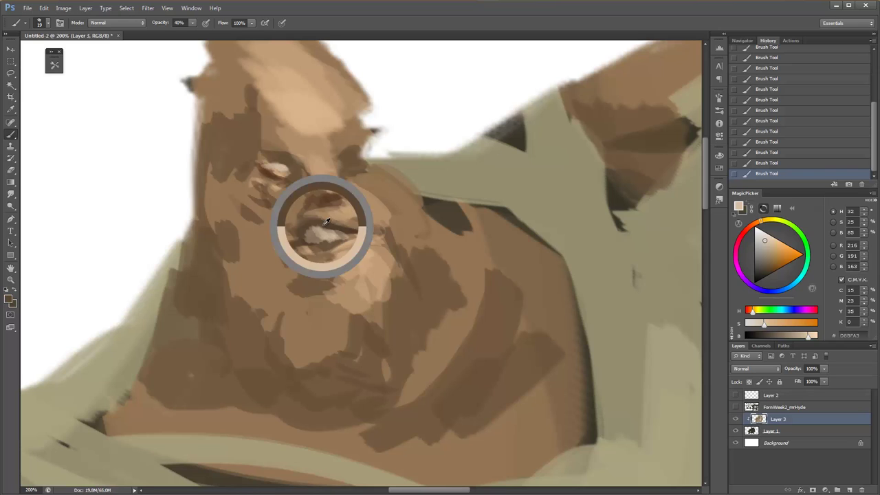
key(6)
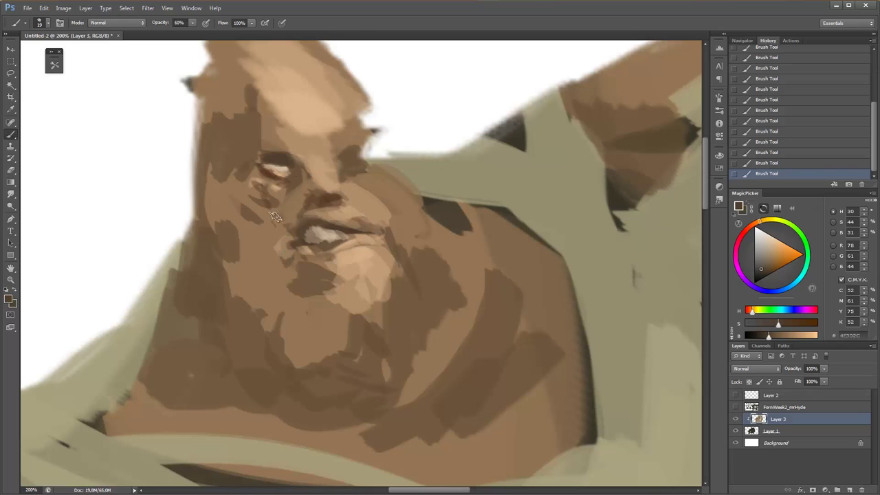
drag(275, 216, 390, 147)
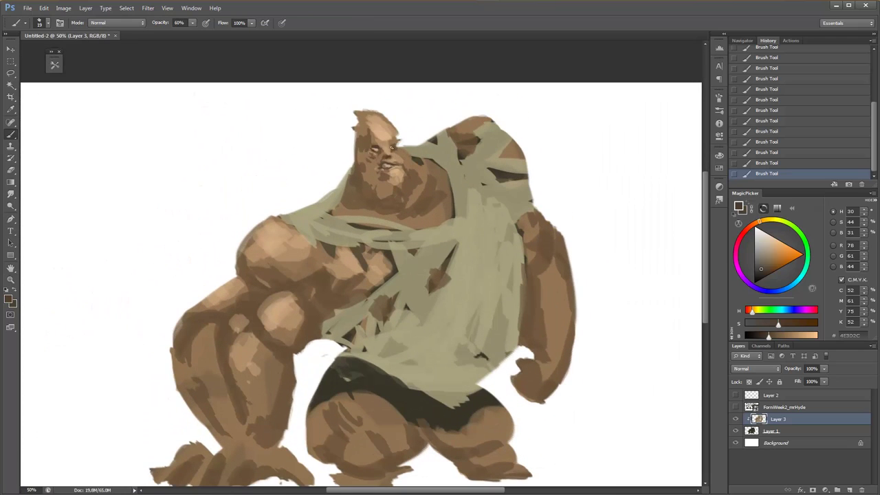
Enlarge the brush and shade along the neck and jaw with a sampled dark brown.
alt+click(390, 137)
right_click(386, 141)
key(Return)
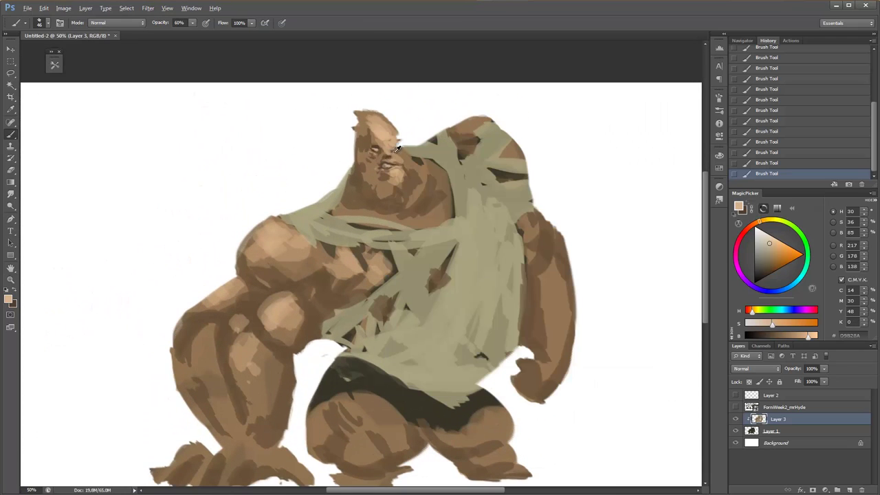
alt+click(388, 157)
alt+click(389, 162)
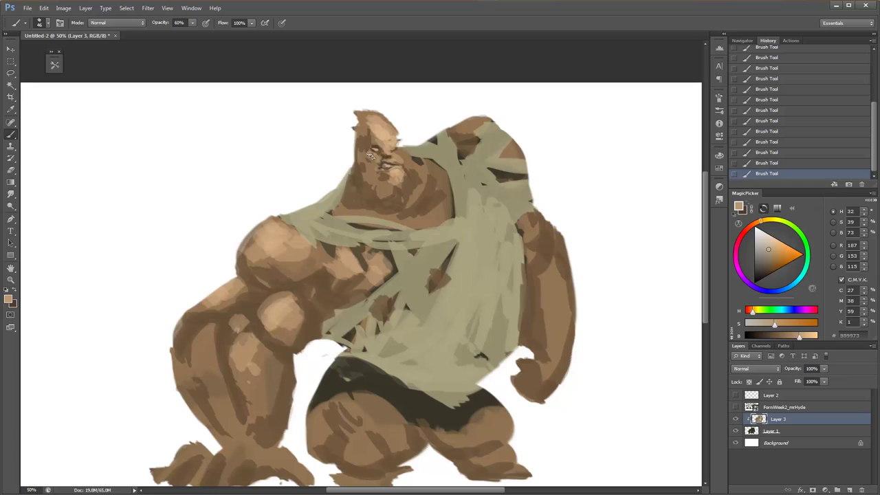
alt+click(378, 133)
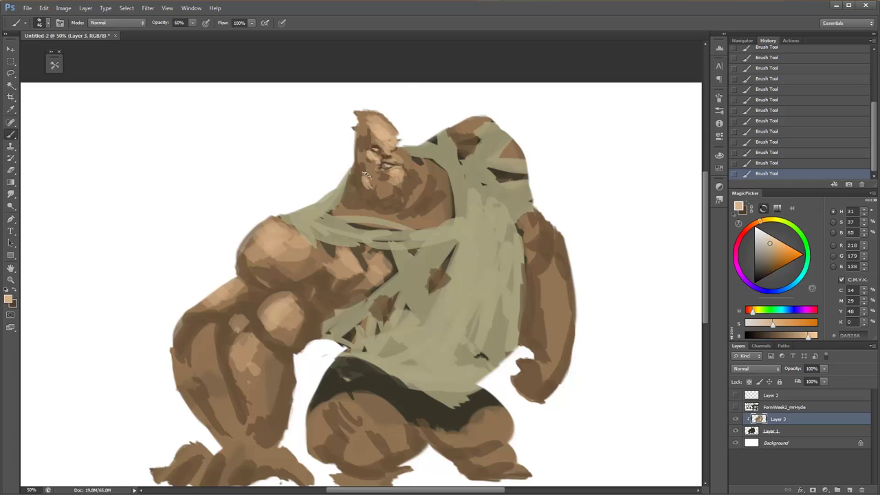
alt+click(400, 197)
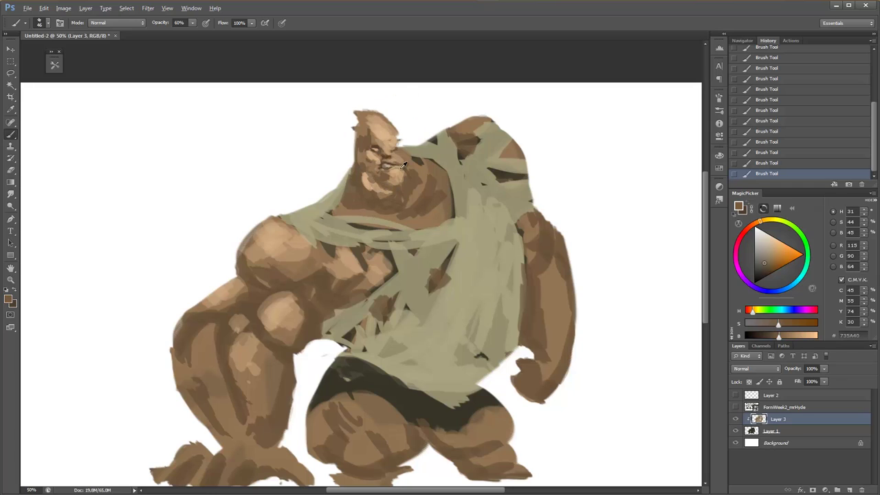
alt+click(394, 171)
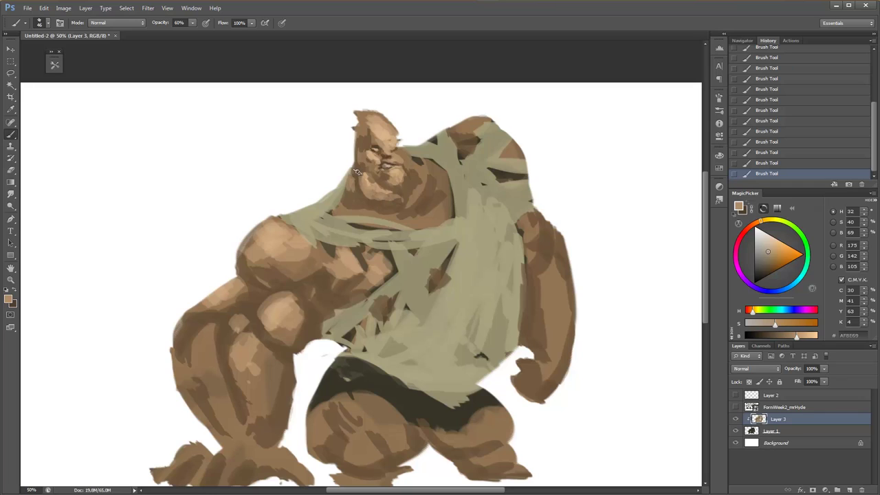
alt+click(383, 131)
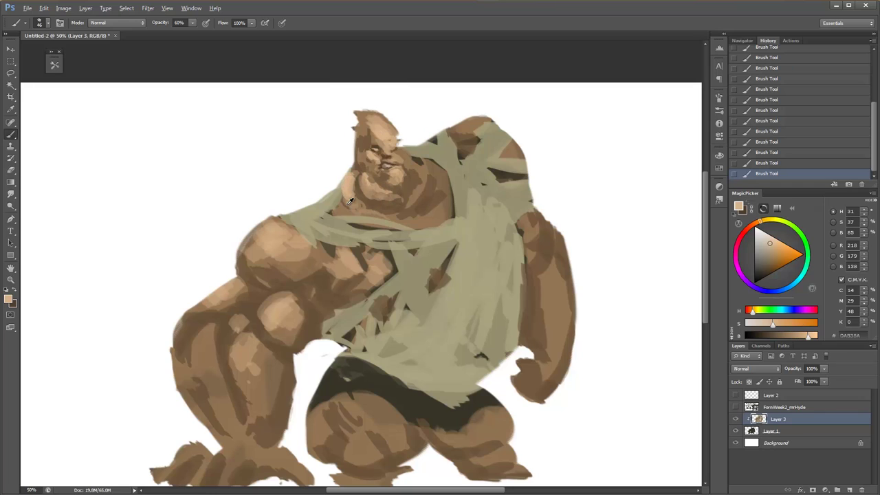
alt+click(359, 182)
drag(341, 177, 385, 220)
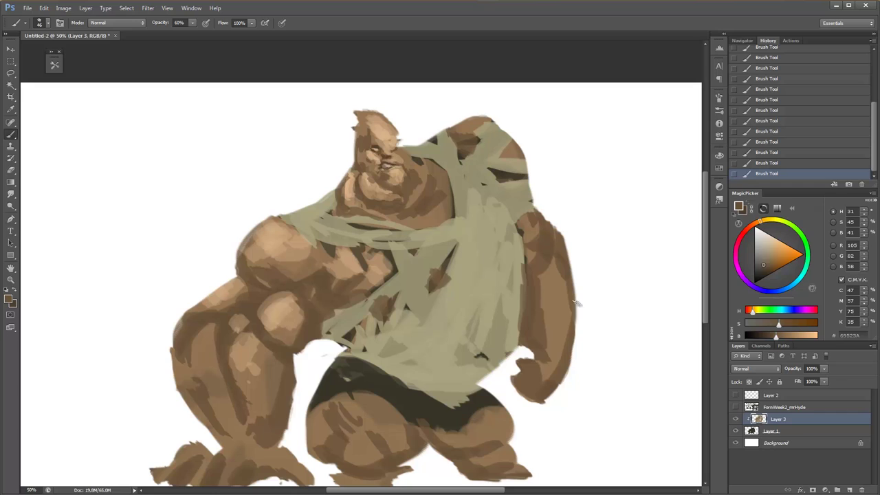
Choose a pale highlight tan and add small highlights on the brow.
alt+click(383, 132)
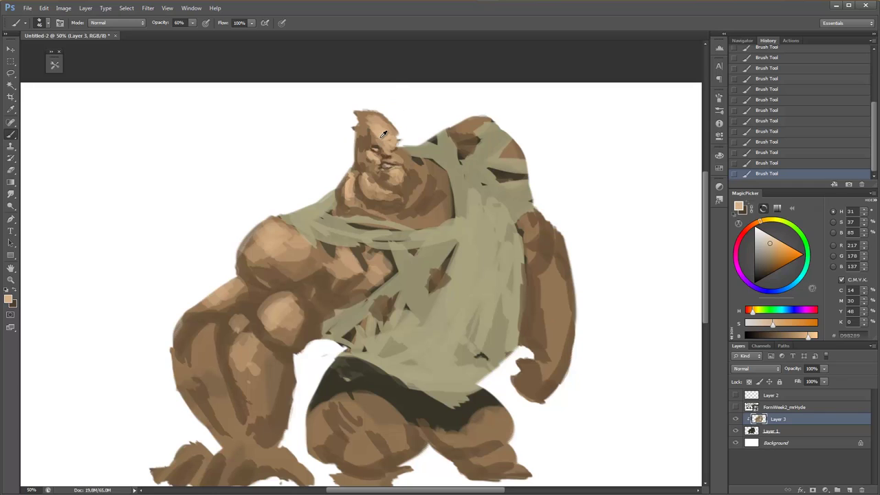
alt+click(363, 149)
alt+click(385, 124)
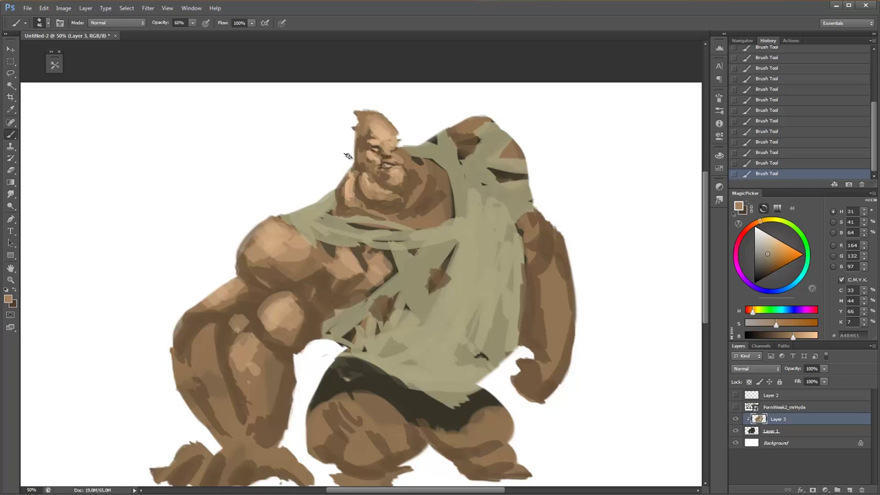
scroll(481, 323, down, 1)
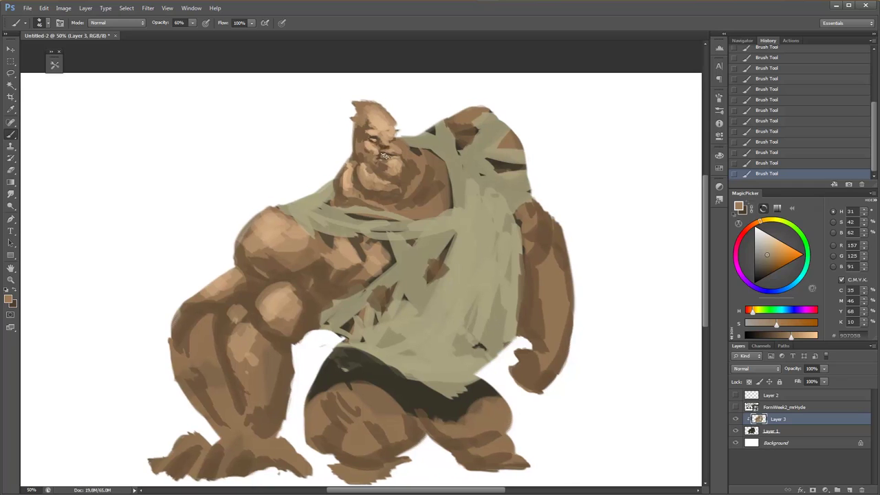
alt+click(395, 149)
alt+click(398, 141)
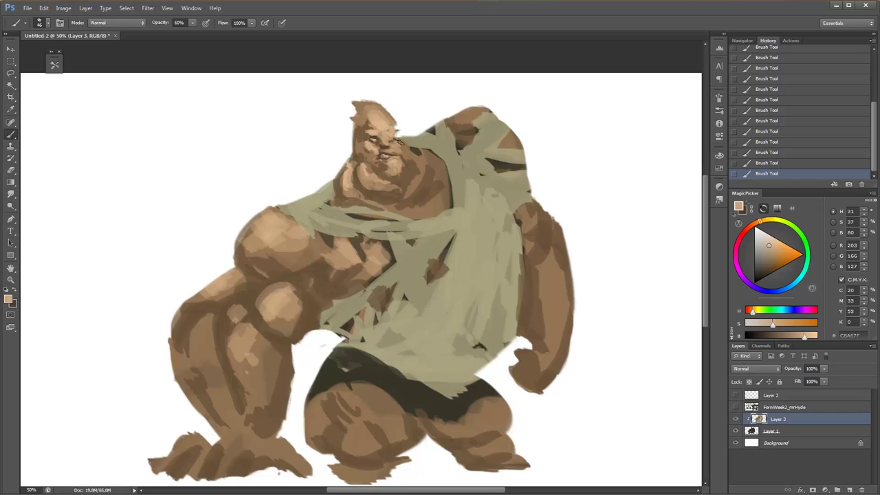
click(769, 238)
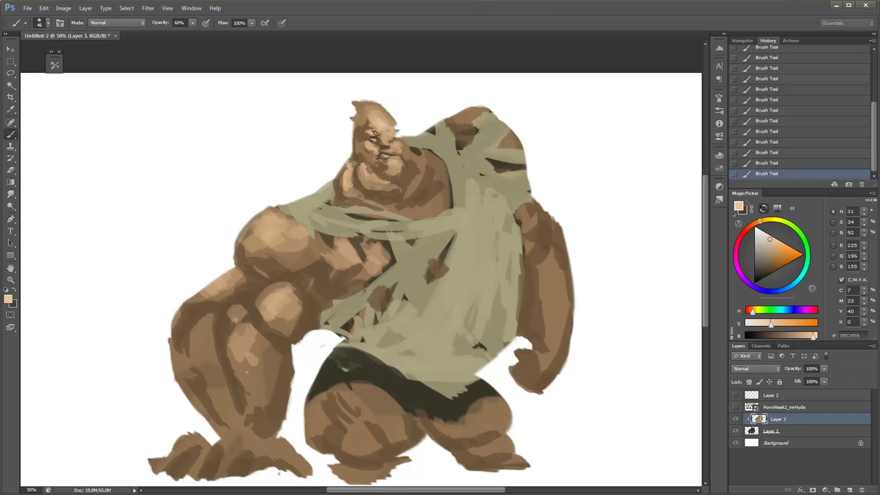
drag(375, 132, 386, 141)
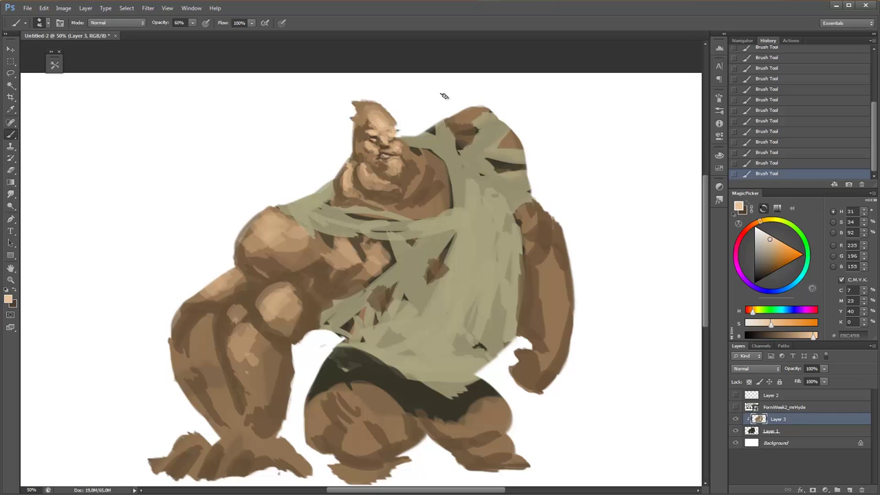
Shrink the brush and paint rich dark brown shadows around the eyes.
right_click(370, 117)
drag(474, 133, 451, 133)
key(Return)
alt+click(374, 136)
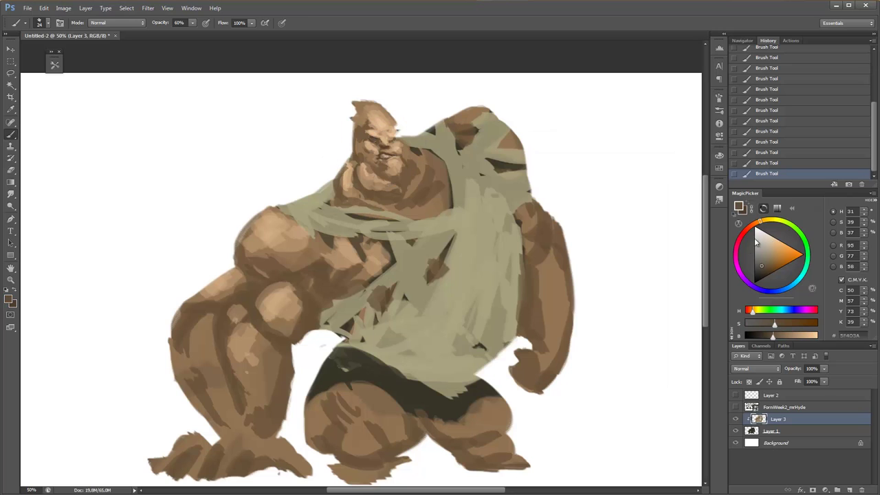
click(765, 272)
drag(370, 139, 378, 147)
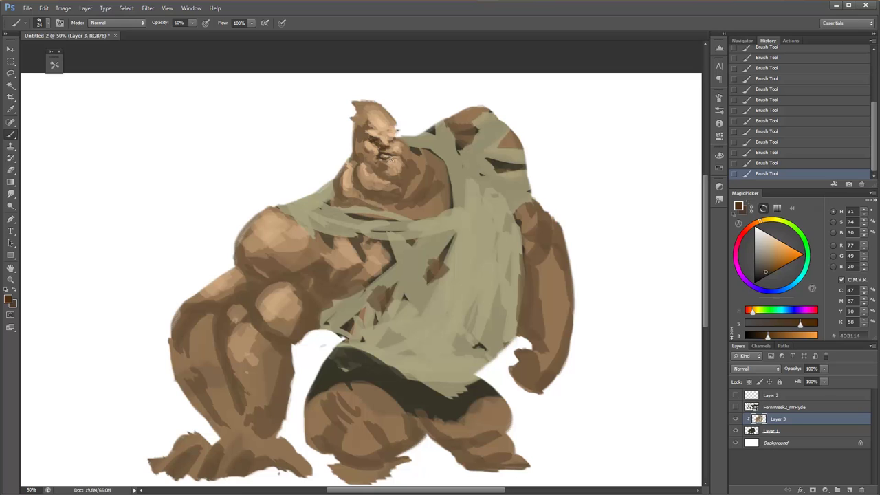
Shift a sampled skin tone toward saturated red and tint it across the mouth.
right_click(393, 160)
alt+click(387, 152)
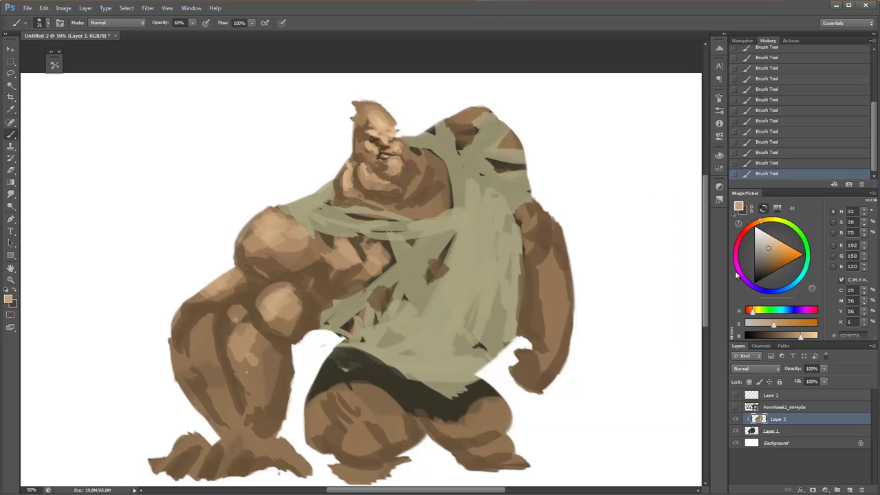
drag(752, 314, 749, 313)
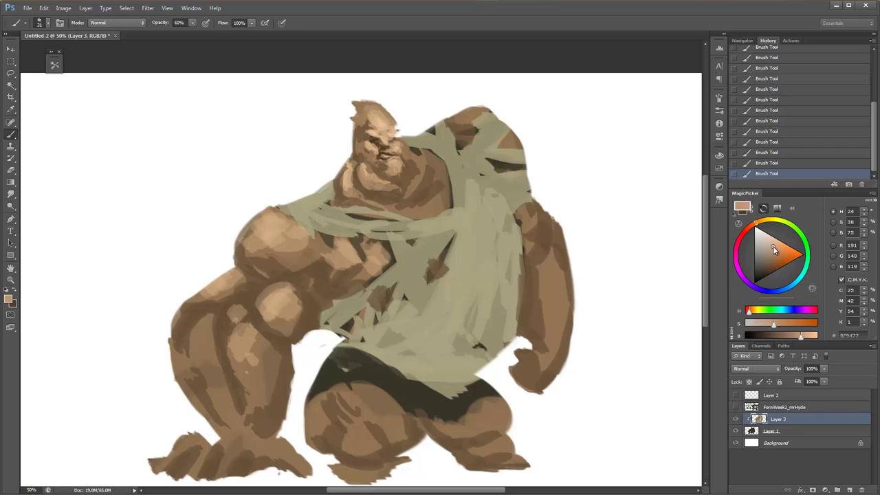
click(787, 323)
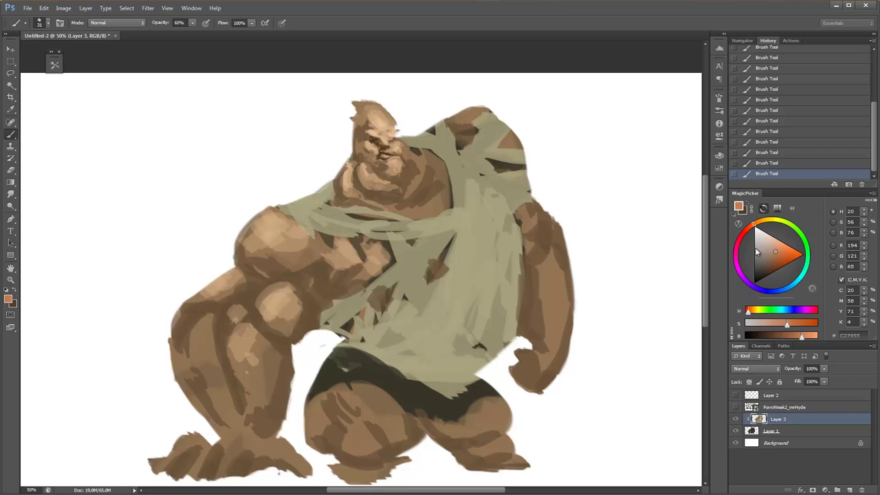
drag(757, 251, 755, 241)
drag(379, 162, 389, 163)
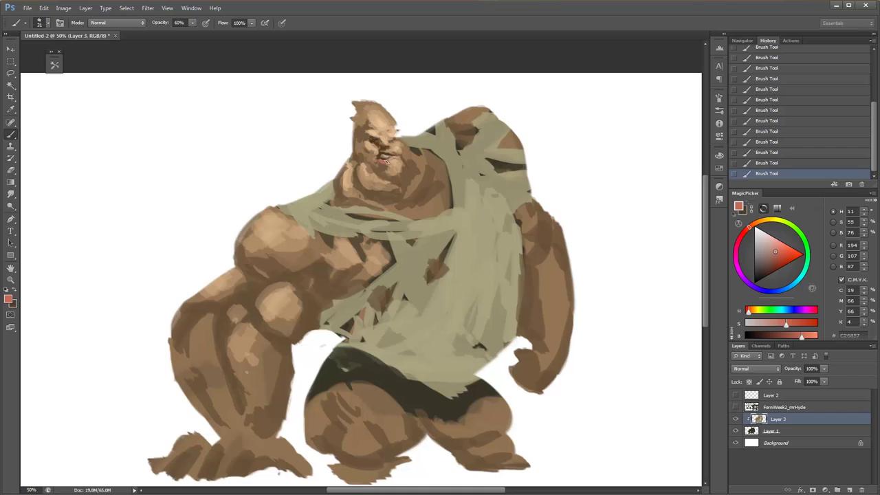
Mute and darken the red, compare before and after, and sample a darker brown.
click(768, 254)
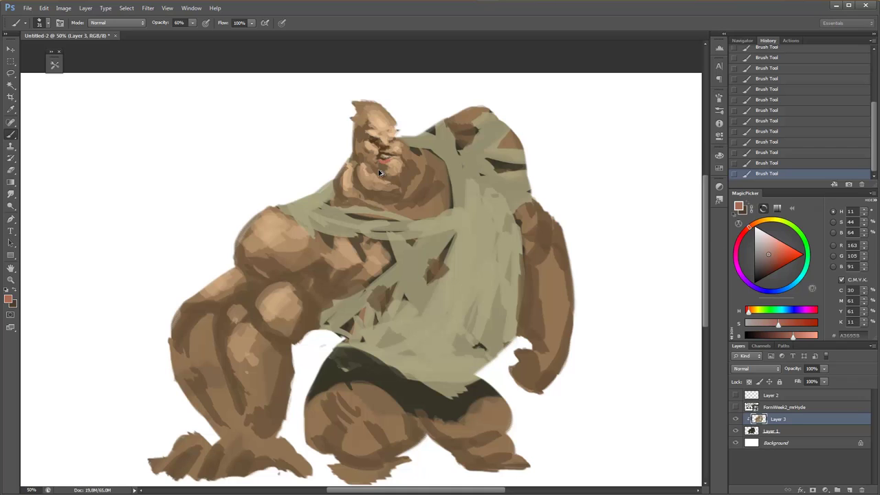
key(ctrl+alt+z)
key(ctrl+alt+z)
key(ctrl+alt+z)
key(ctrl+alt+z)
key(ctrl+alt+z)
key(ctrl+alt+z)
key(ctrl+shift+z)
key(ctrl+shift+z)
key(ctrl+shift+z)
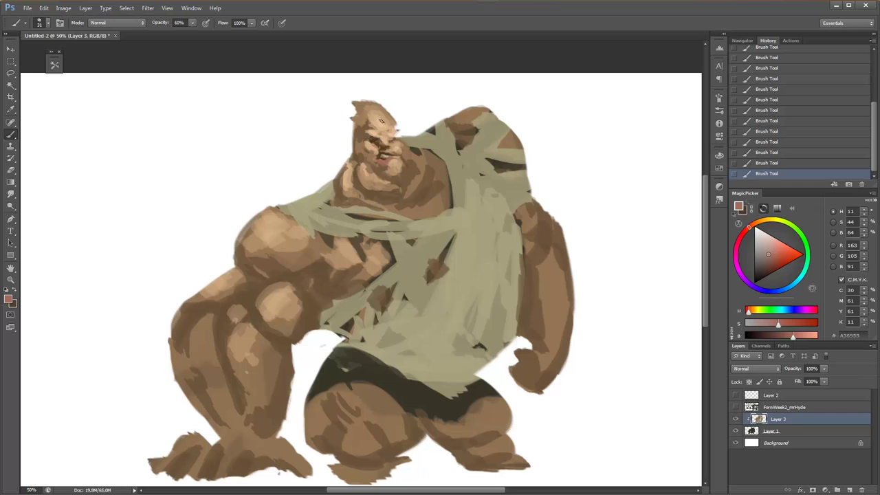
alt+click(364, 123)
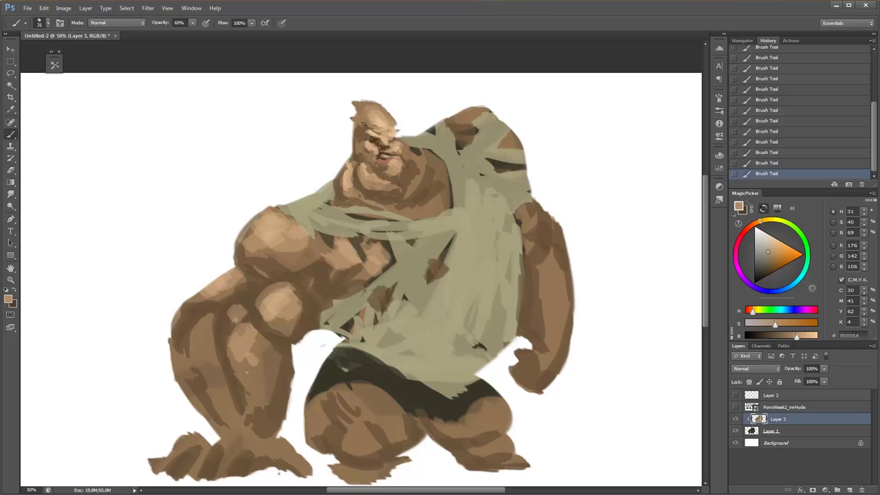
Enlarge the brush to 45 px and toggle Layer 1 to check the silhouette.
right_click(375, 134)
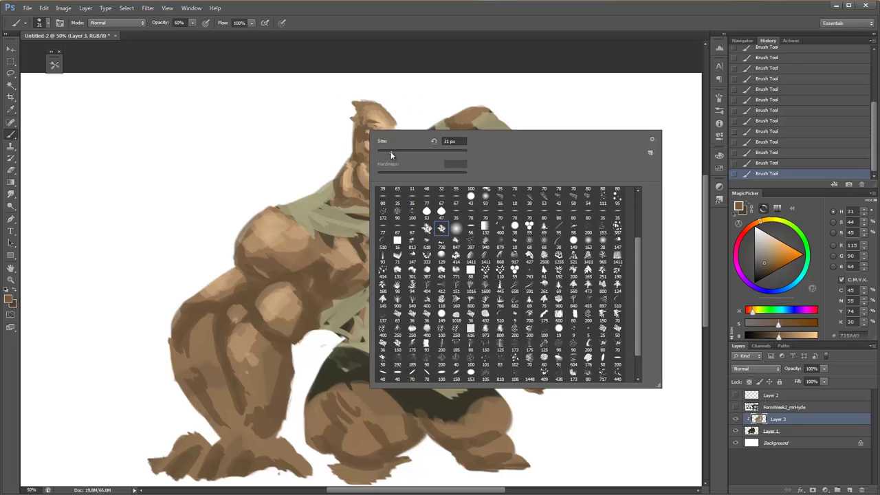
double_click(403, 205)
ctrl+click(776, 431)
click(735, 418)
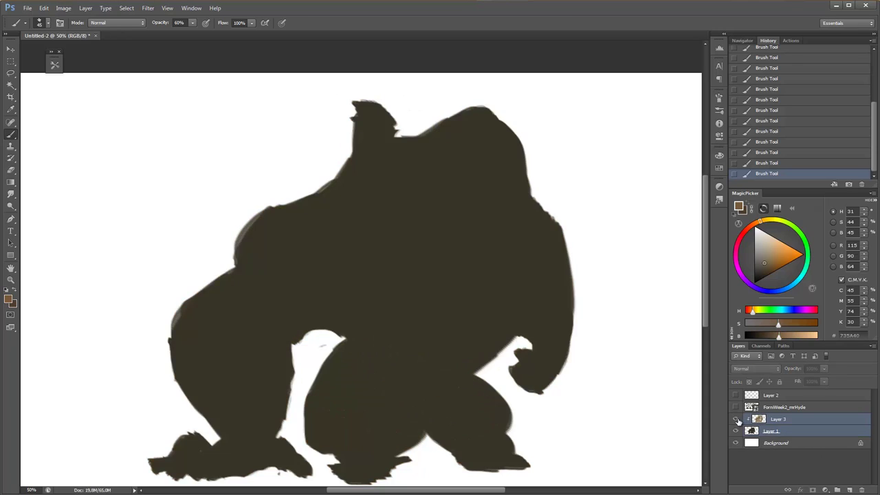
click(736, 420)
click(754, 419)
click(756, 418)
Flip the canvas horizontally to check proportions, then flip it back and zoom in.
right_click(413, 160)
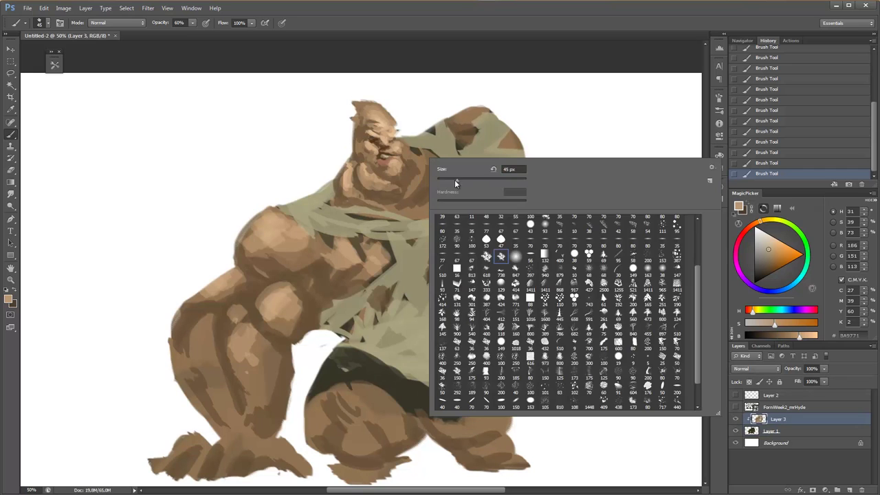
key(Escape)
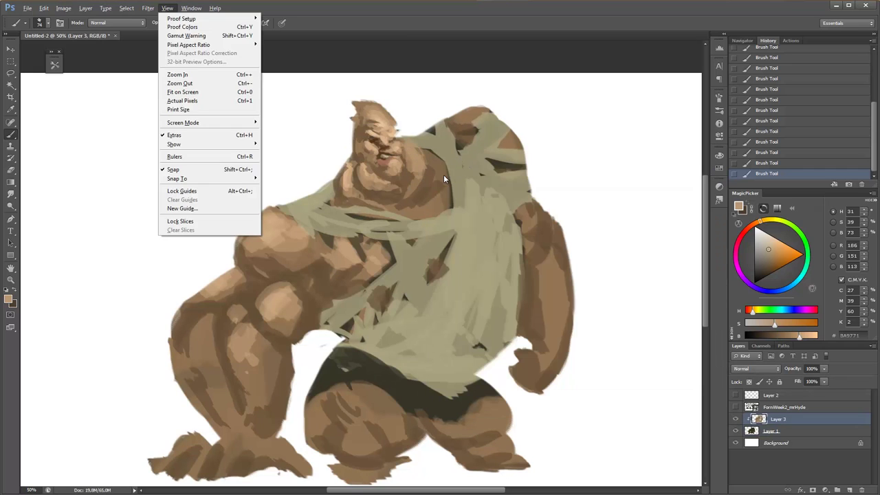
key(h)
alt+click(437, 182)
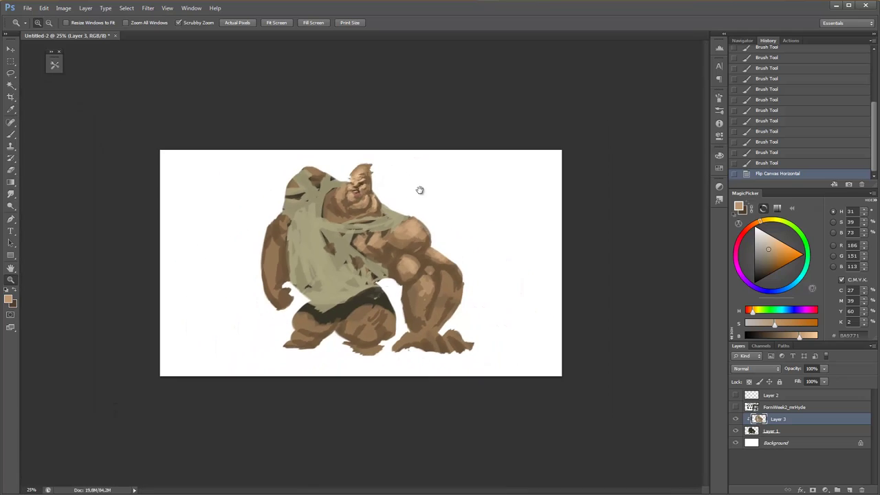
key(b)
key(h)
key(h)
key(h)
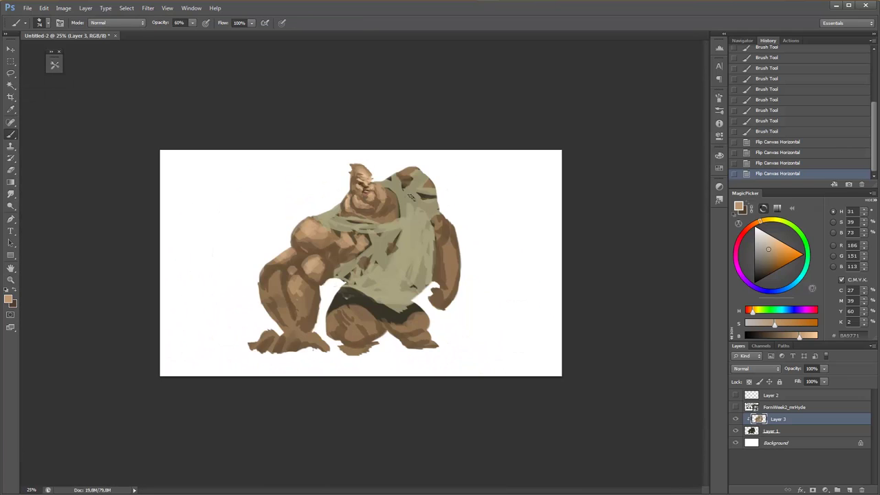
ctrl+click(379, 227)
Paint tan over the neck and shoulder at higher opacity, then add dark strokes on the face.
mouse_move(395, 152)
mouse_down()
mouse_move(404, 179)
mouse_move(426, 161)
mouse_up()
key(7)
key(6)
mouse_move(416, 158)
mouse_down()
mouse_move(430, 182)
mouse_move(427, 209)
mouse_move(395, 220)
mouse_up()
alt+click(392, 185)
mouse_move(344, 155)
mouse_down()
mouse_move(324, 168)
mouse_move(340, 175)
mouse_up()
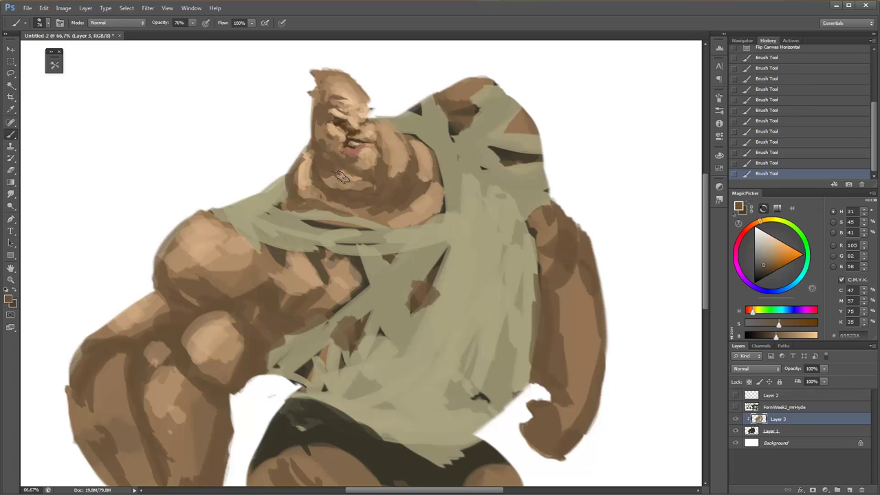
Highlight the right shoulder, upper arm and forearm with a sampled light tan.
alt+click(422, 114)
drag(454, 114, 481, 88)
drag(529, 129, 536, 123)
drag(553, 213, 543, 271)
drag(570, 306, 578, 350)
drag(558, 283, 567, 306)
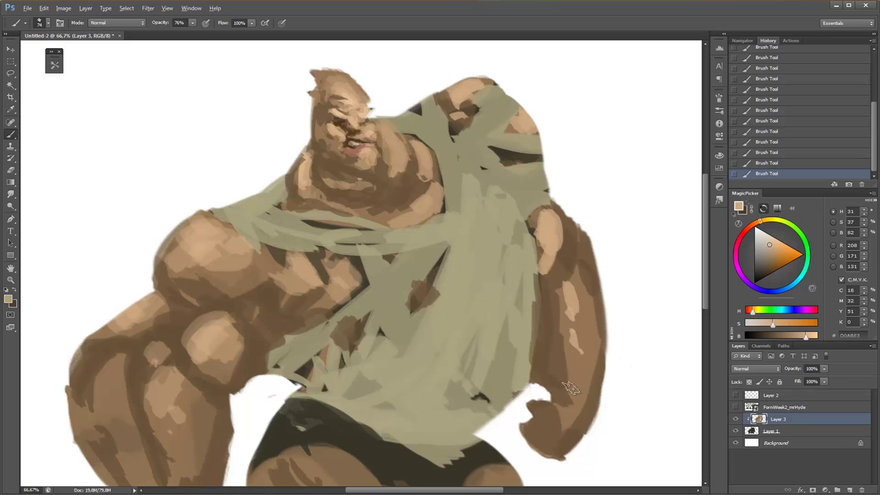
Paint grey-green cloth wraps over the right forearm and hand, left arm and thigh.
alt+click(533, 374)
mouse_move(550, 382)
mouse_down()
mouse_move(595, 402)
mouse_move(577, 402)
mouse_move(598, 374)
mouse_up()
alt+click(596, 389)
scroll(598, 375, down, 3)
scroll(241, 273, up, 2)
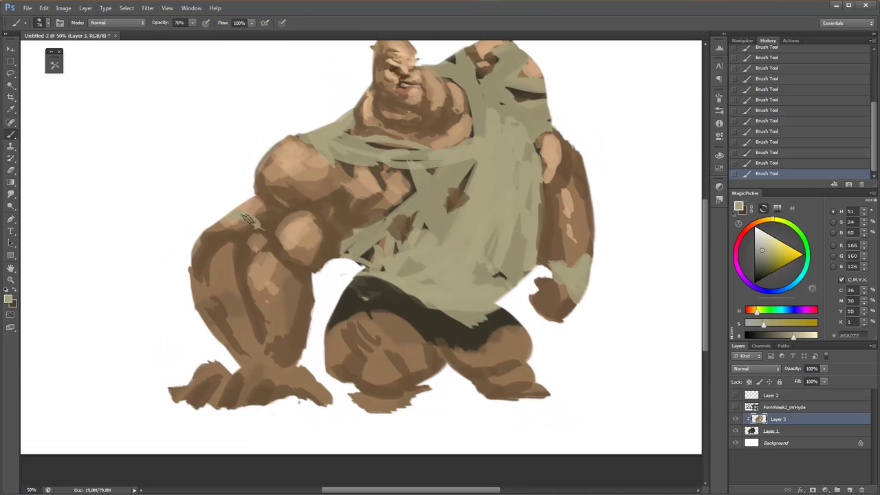
mouse_move(247, 218)
mouse_down()
mouse_move(303, 241)
mouse_move(227, 244)
mouse_move(193, 278)
mouse_move(199, 275)
mouse_up()
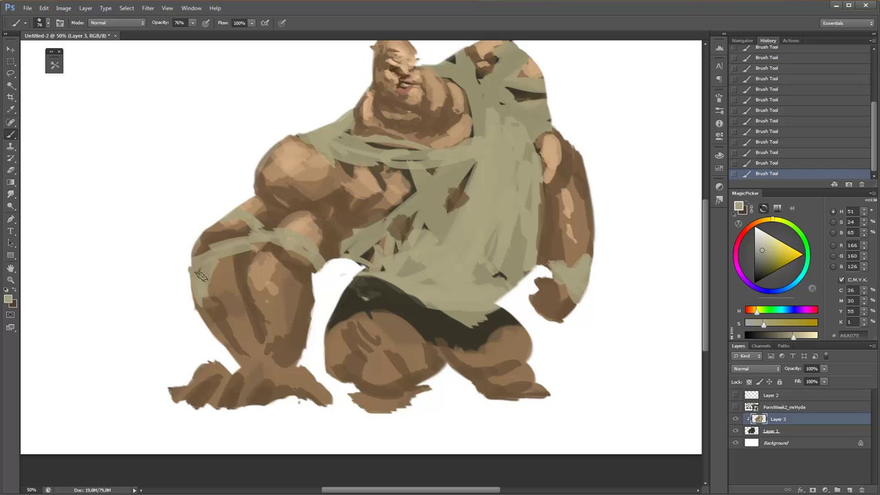
Darken the lower leg, the crease under the shorts and the top of the right thigh.
alt+click(422, 324)
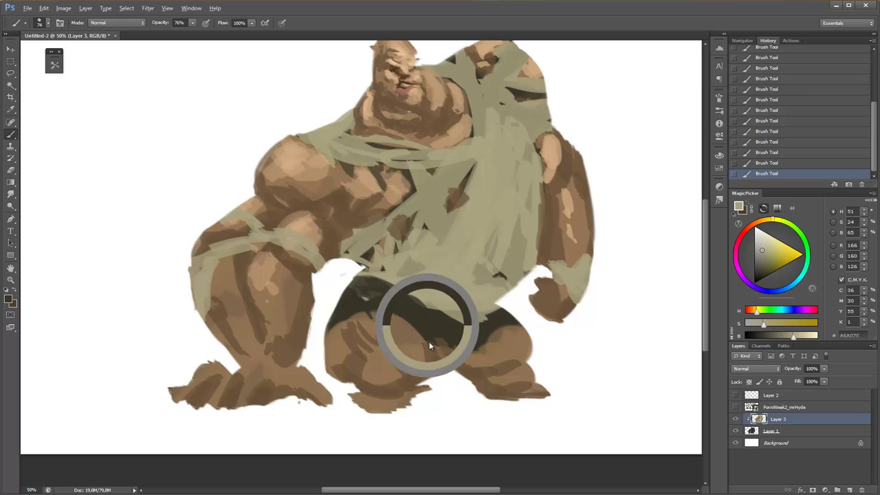
drag(405, 385, 412, 389)
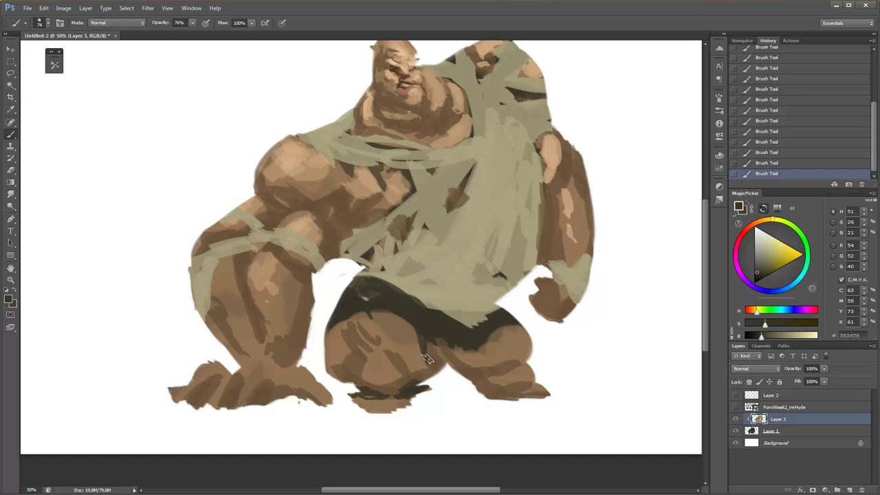
mouse_move(427, 359)
mouse_down()
mouse_move(432, 387)
mouse_move(412, 330)
mouse_up()
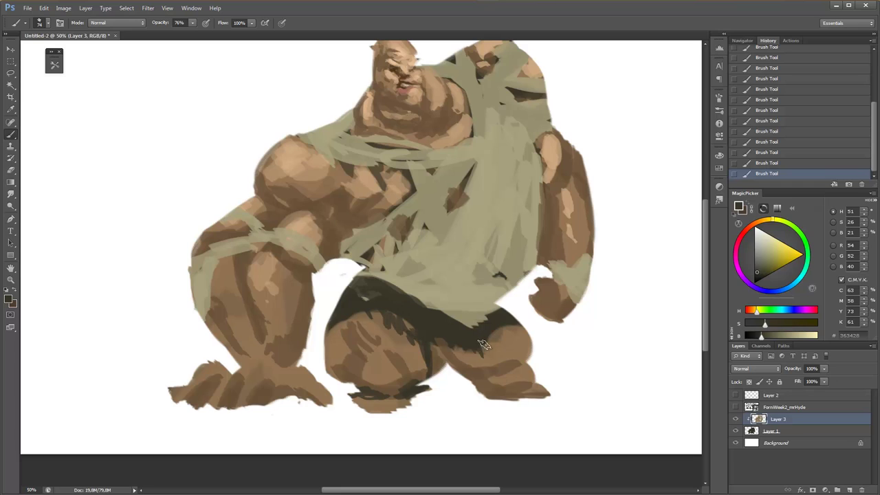
mouse_move(483, 345)
mouse_down()
mouse_move(529, 360)
mouse_move(478, 341)
mouse_move(512, 374)
mouse_move(458, 354)
mouse_move(495, 392)
mouse_move(462, 378)
mouse_move(623, 342)
mouse_up()
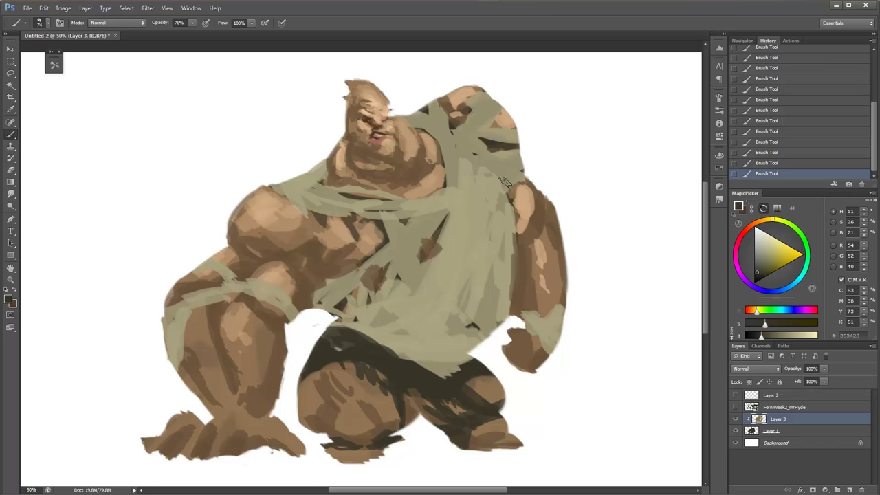
Sample light skin tones from the face and chest and set brush opacity to 45%.
alt+click(374, 93)
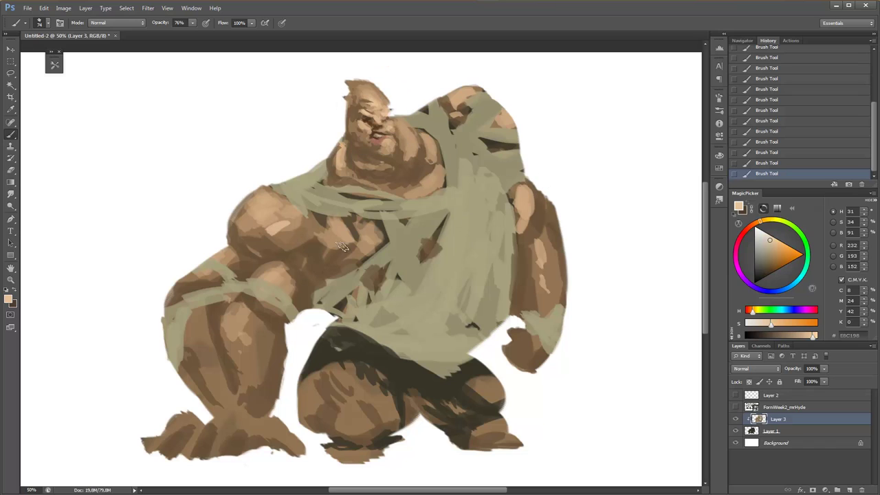
alt+click(369, 232)
key(4)
key(5)
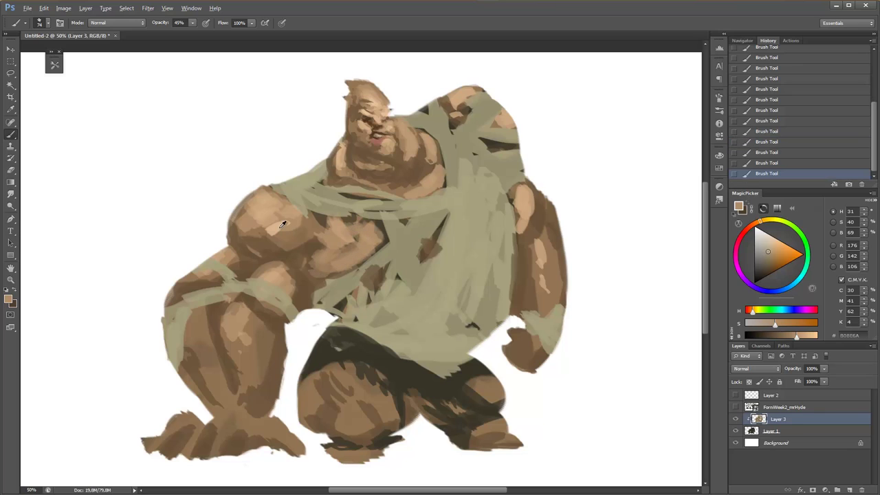
alt+click(346, 236)
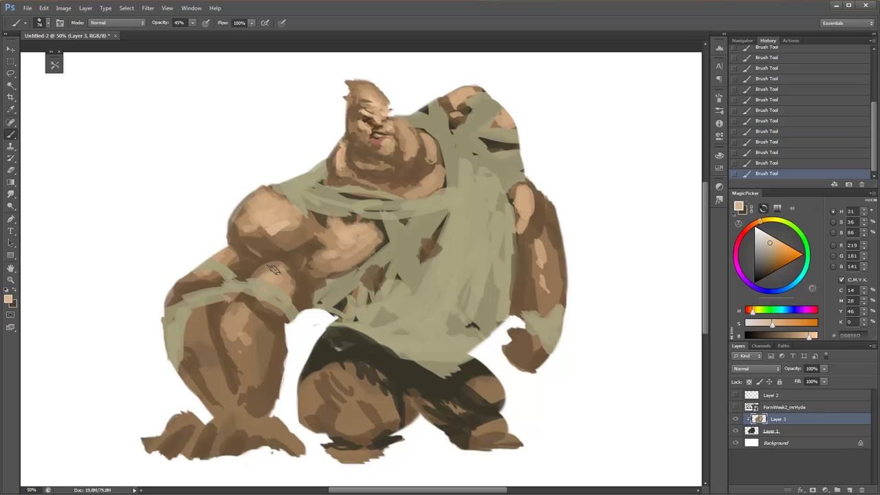
Paint soft highlights on the forearm, left thigh, left leg and right arm, then merge down.
drag(273, 268, 297, 286)
drag(242, 315, 243, 385)
drag(207, 333, 223, 405)
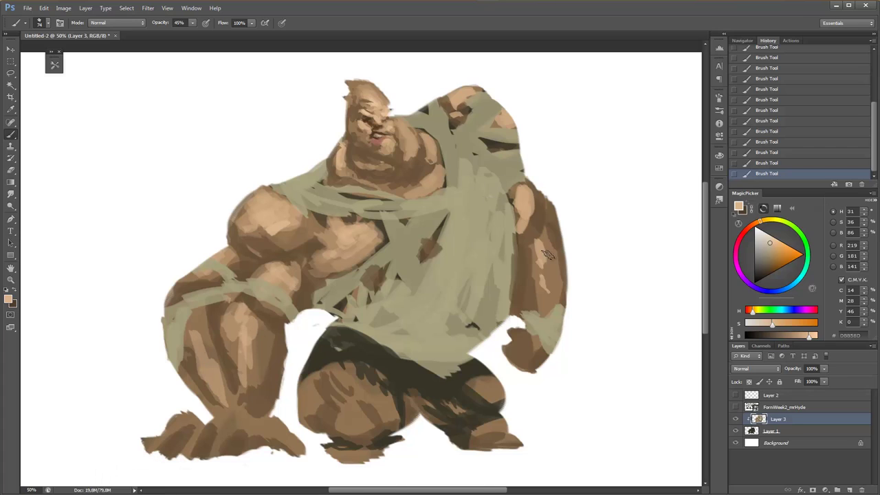
drag(542, 228, 543, 284)
key(ctrl+e)
Delete the leftover layer and erase stray strokes along the top of the head.
click(784, 406)
key(Delete)
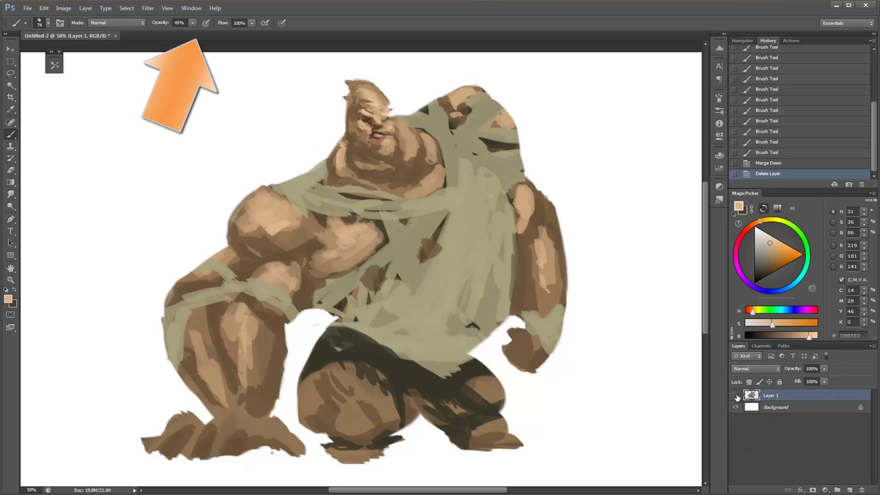
key(e)
drag(388, 104, 374, 88)
mouse_move(375, 93)
mouse_down()
mouse_move(362, 78)
mouse_move(335, 93)
mouse_move(347, 86)
mouse_up()
Try a darker brown stroke on the head's top-left, then undo it.
key(b)
alt+click(340, 103)
drag(340, 104, 347, 134)
key(ctrl+alt+z)
key(ctrl+alt+z)
key(ctrl+alt+z)
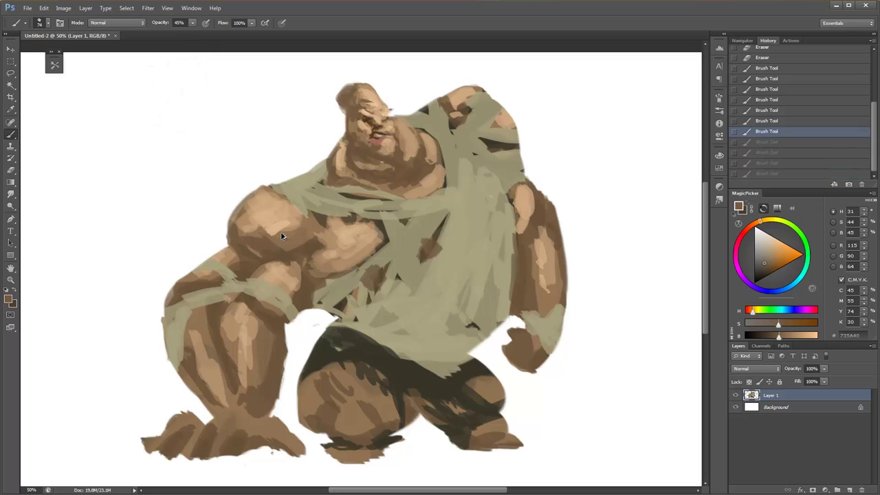
key(ctrl+alt+z)
key(ctrl+alt+z)
key(ctrl+alt+z)
key(ctrl+alt+z)
Lighten the top of the head with a lighter skin tone using a 35 px brush at 60% opacity.
right_click(379, 91)
text(35)
key(Return)
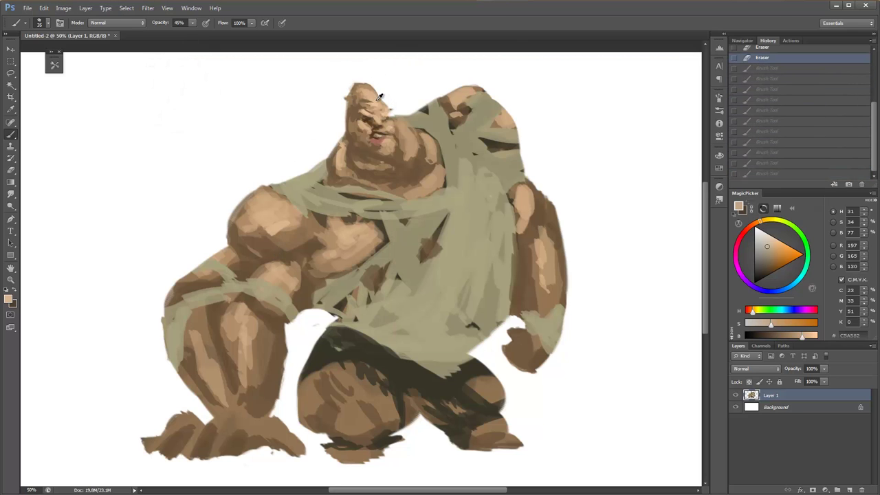
alt+click(382, 104)
key(ctrl+shift+z)
key(ctrl+shift+z)
key(ctrl+shift+z)
key(ctrl+shift+z)
key(ctrl+shift+z)
key(ctrl+shift+z)
key(6)
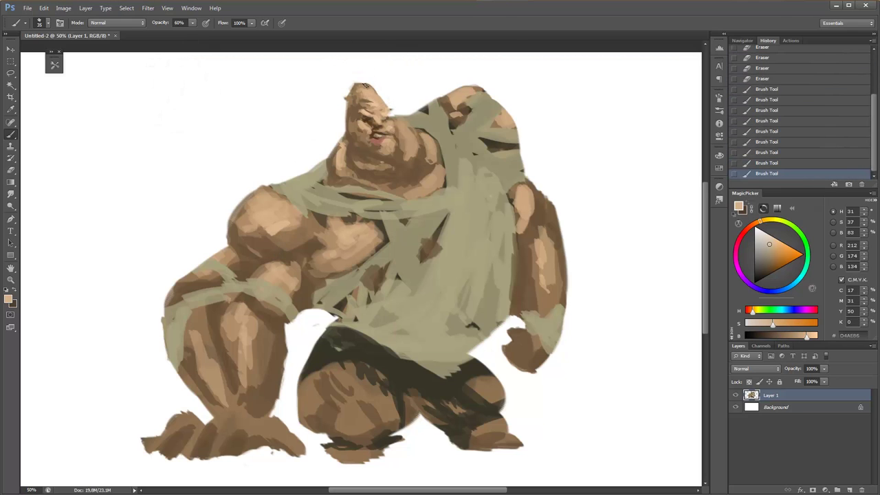
drag(366, 86, 354, 88)
Paint shading on the head's left side, then erase dark strokes from its left edge.
alt+click(356, 145)
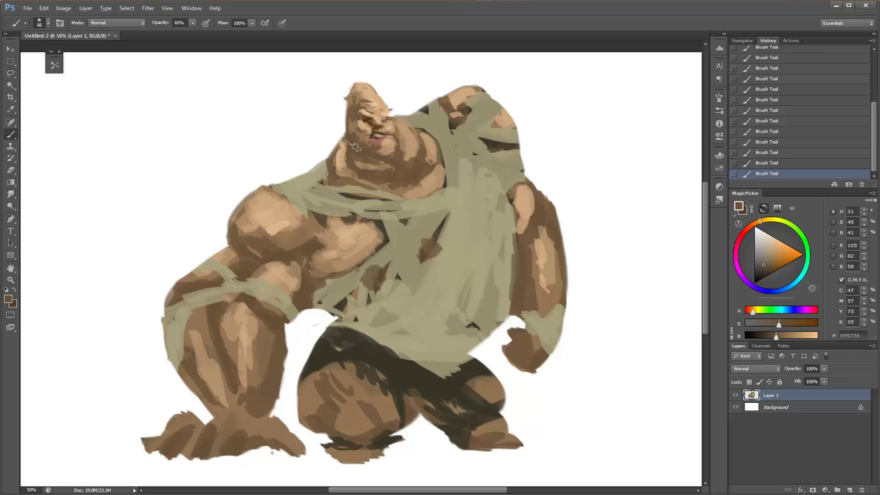
drag(356, 146, 343, 127)
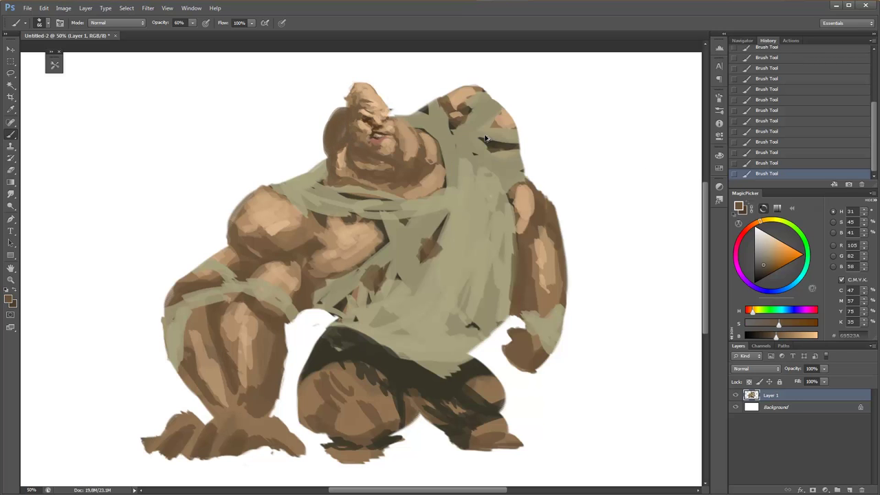
key(ctrl+alt+z)
key(ctrl+alt+z)
key(ctrl+alt+z)
key(ctrl+alt+z)
key(ctrl+alt+z)
key(e)
mouse_move(333, 127)
mouse_down()
mouse_move(323, 143)
mouse_move(328, 133)
mouse_move(330, 146)
mouse_up()
Paint light tan and dark shading strokes across the head with a 41 px brush.
key(b)
alt+click(357, 147)
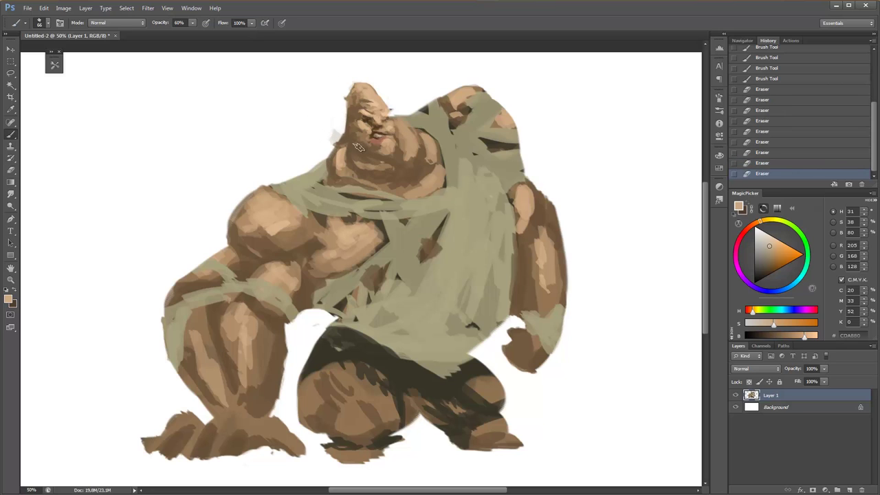
right_click(359, 114)
drag(468, 125, 441, 126)
key(Return)
mouse_move(357, 118)
mouse_down()
mouse_move(365, 132)
mouse_move(405, 125)
mouse_move(399, 146)
mouse_up()
alt+click(397, 147)
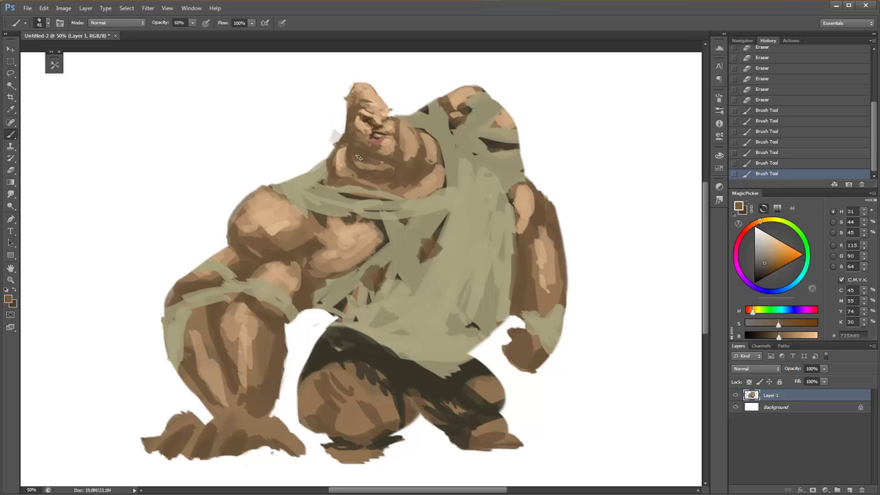
Try a 56 px light tan highlight on top of the head, then undo it.
alt+click(383, 81)
right_click(376, 90)
key(Return)
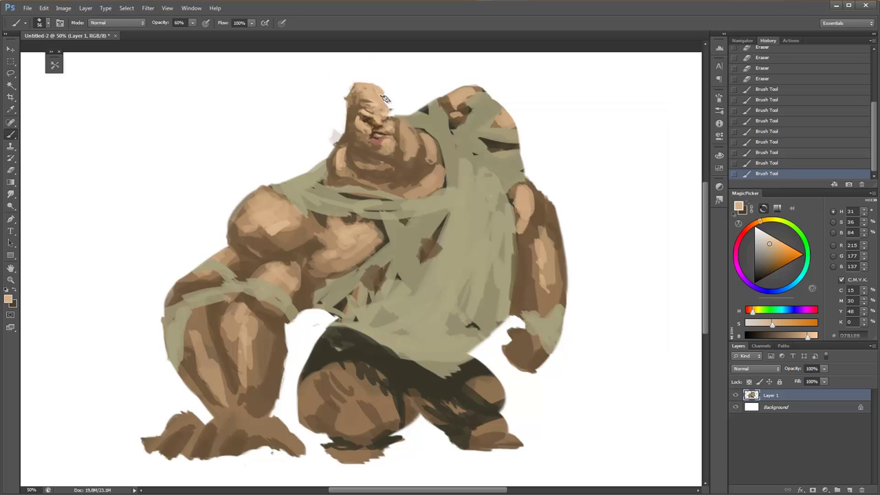
drag(385, 98, 380, 92)
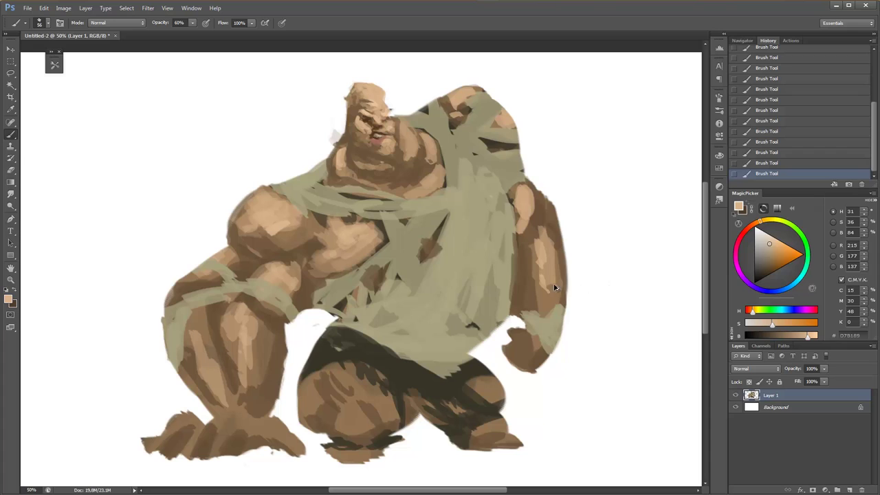
key(ctrl+alt+z)
key(ctrl+alt+z)
Erase to trim the head's top outline and left edge, undoing one overshoot.
key(e)
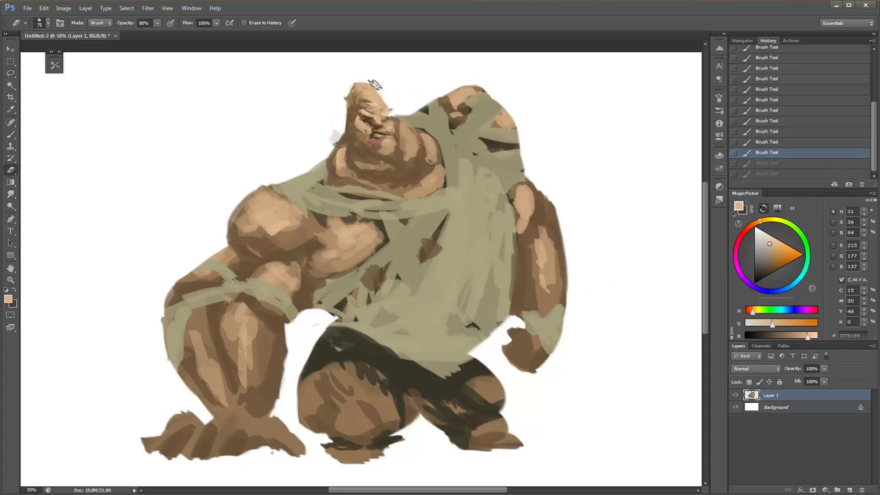
drag(373, 84, 339, 118)
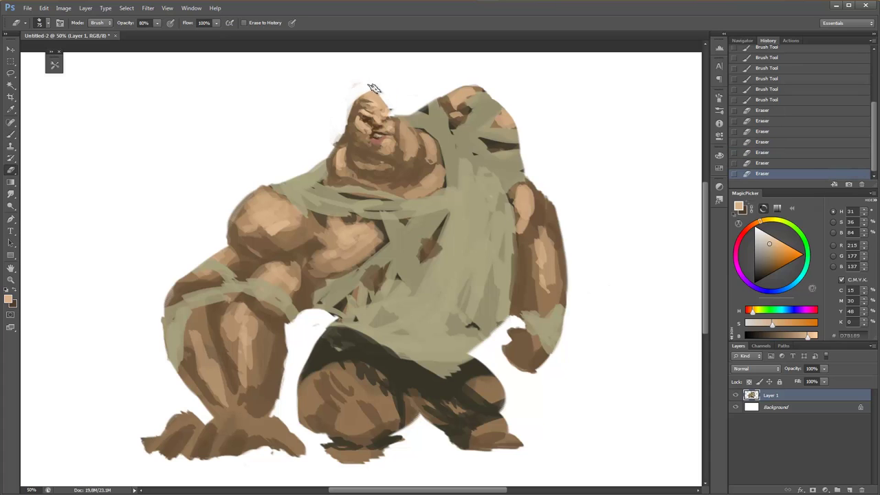
drag(373, 88, 379, 92)
key(ctrl+alt+z)
key(ctrl+alt+z)
key(ctrl+alt+z)
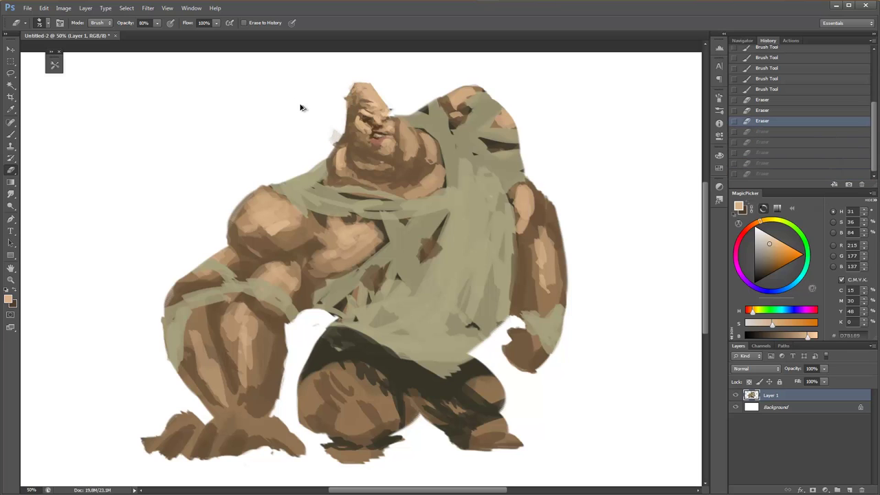
drag(348, 107, 343, 147)
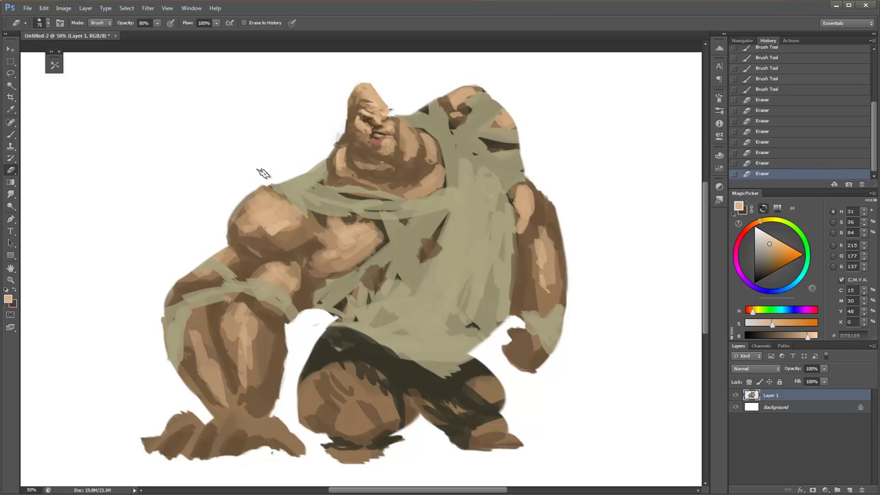
Paint greenish tan strokes on the shoulder cloth wraps and zoom to 66.7% on the upper body.
key(b)
key(z)
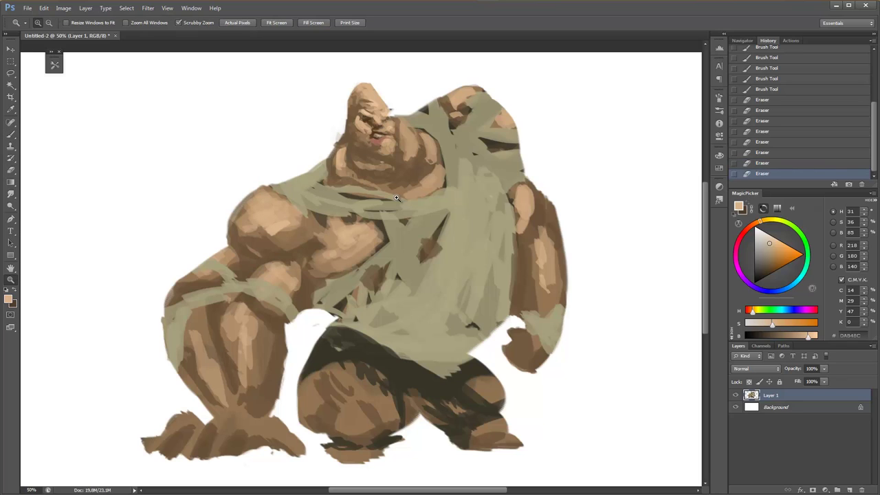
key(b)
alt+click(380, 219)
drag(447, 213, 450, 138)
mouse_move(450, 185)
mouse_down()
mouse_move(433, 96)
mouse_move(495, 79)
mouse_up()
Set a 32 px brush and bring the legs into view.
key(ctrl+plus)
right_click(443, 115)
alt+click(384, 122)
key(e)
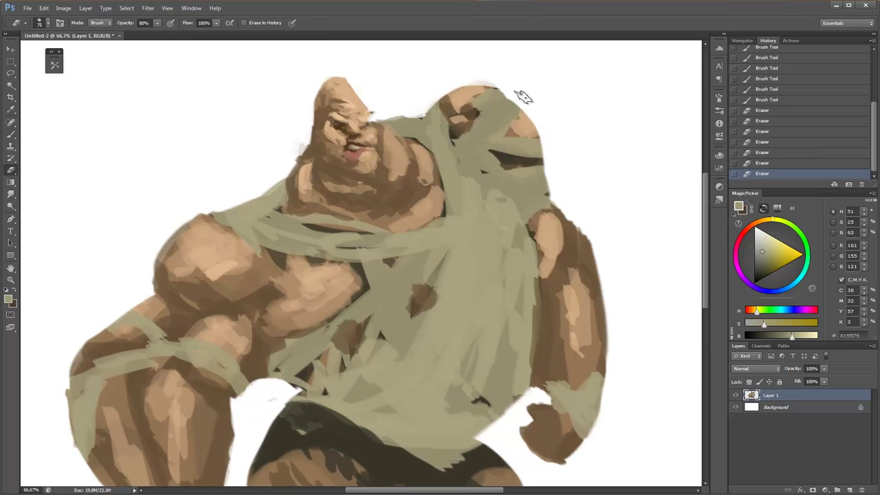
key(b)
drag(288, 385, 385, 172)
Paint ragged greenish cloth strands hanging down the left thigh.
drag(198, 205, 196, 296)
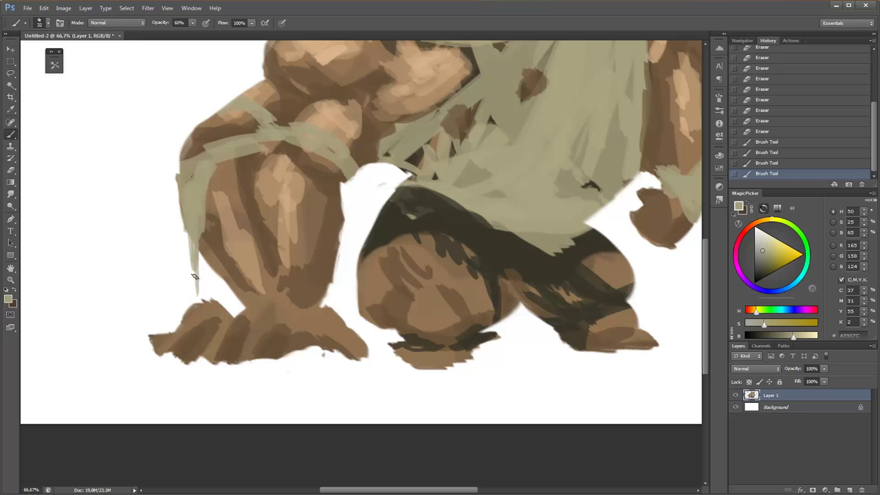
drag(194, 265, 198, 295)
drag(187, 231, 189, 269)
drag(180, 161, 183, 241)
drag(178, 198, 181, 234)
Add one more strand and paint a cloth drip hanging from the right arm.
drag(356, 169, 348, 181)
key(ctrl+minus)
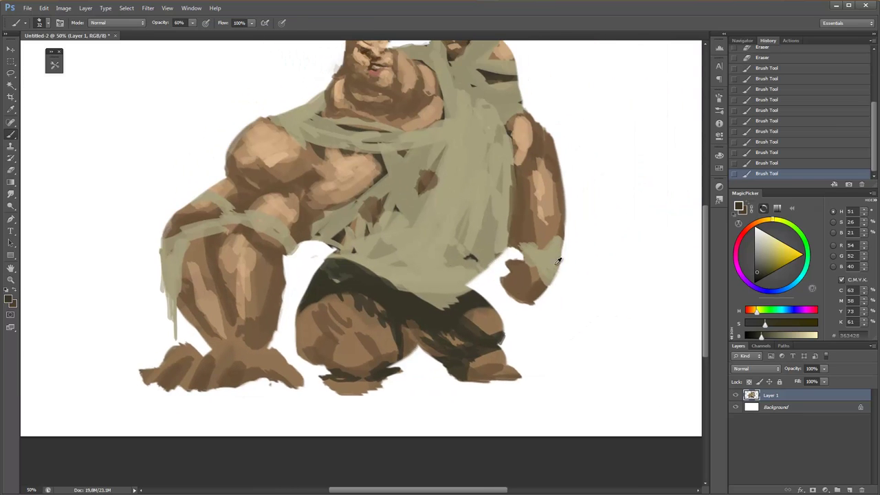
alt+click(548, 261)
drag(551, 280, 551, 318)
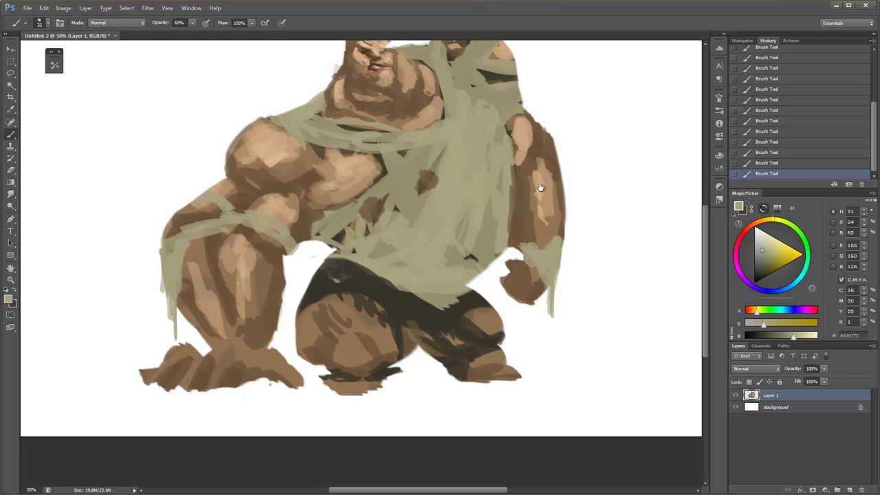
drag(374, 68, 337, 162)
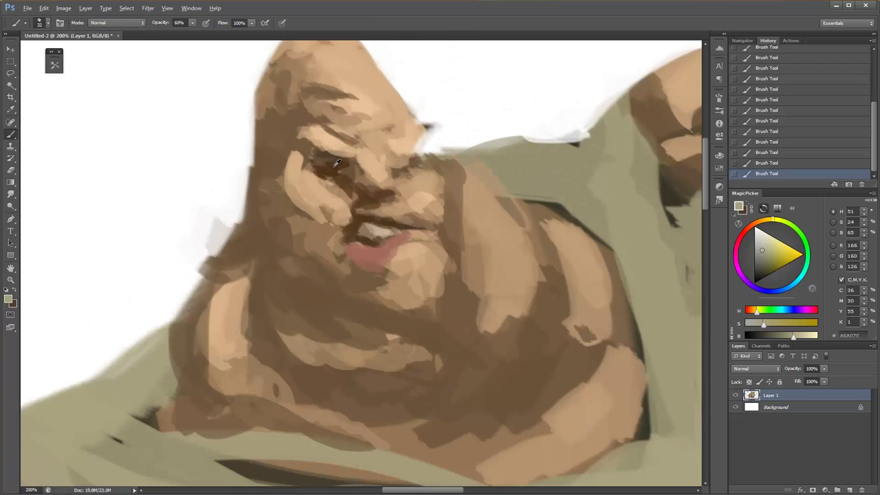
Paint dark brown shading beside the eye at 70% brush opacity.
right_click(337, 162)
alt+click(335, 150)
key(7)
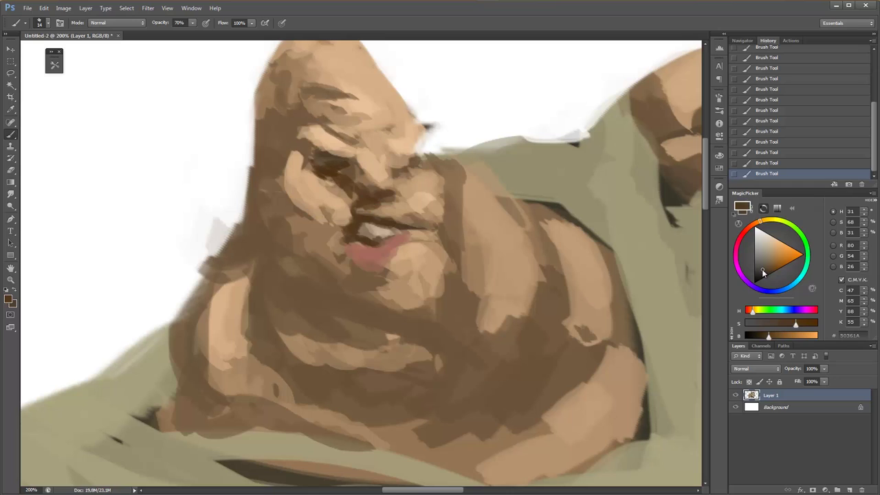
click(760, 273)
mouse_move(312, 152)
mouse_down()
mouse_move(318, 165)
mouse_move(322, 150)
mouse_up()
Sample skin tones around the forehead and nose bridge and zoom to 400% on the eye.
alt+click(318, 148)
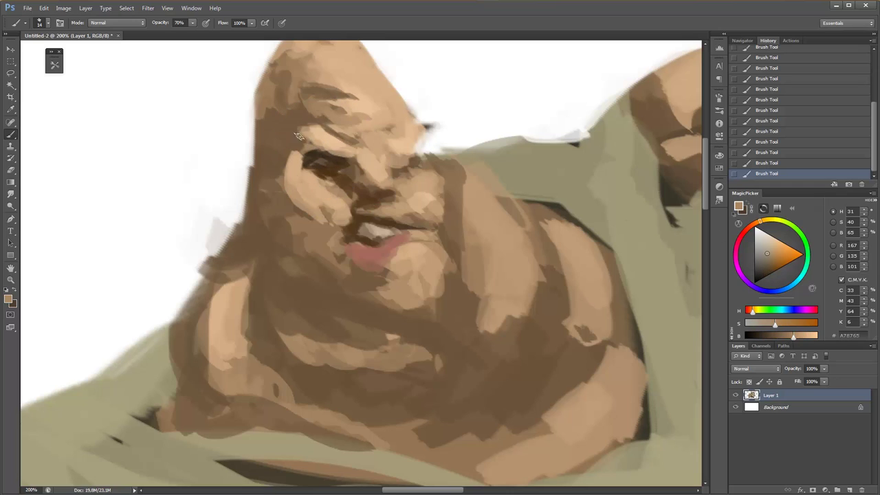
alt+click(278, 106)
alt+click(312, 166)
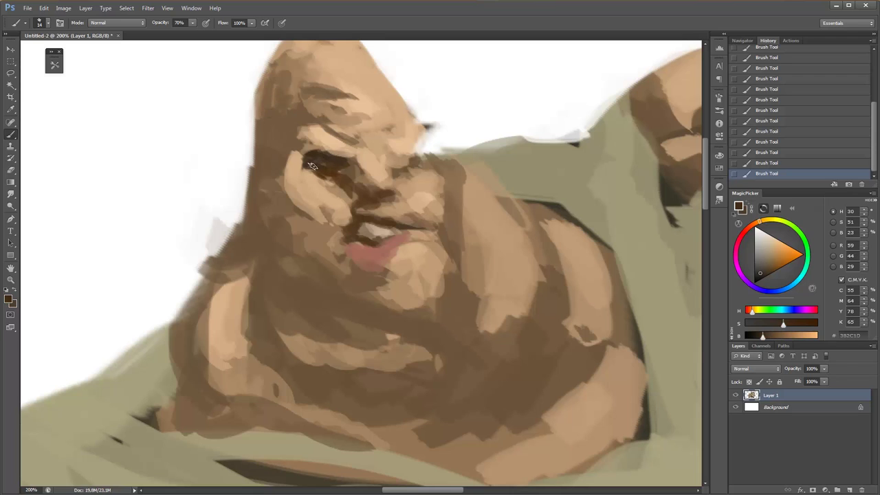
alt+click(368, 120)
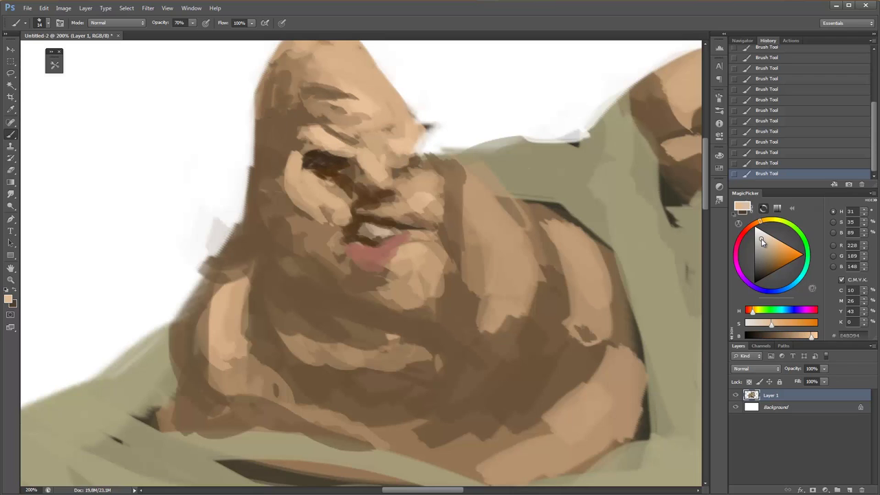
drag(761, 240, 757, 256)
Paint dark grey-brown shading around the eyeball.
ctrl+click(319, 168)
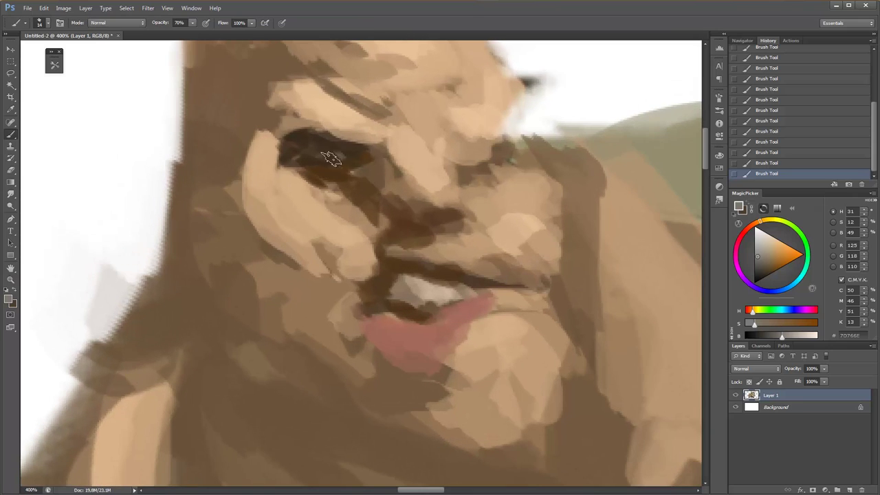
click(761, 266)
drag(302, 152, 324, 162)
Adjust the brush size through 4 and 17 px to 6 px with dark brown sampled from the eye.
right_click(356, 186)
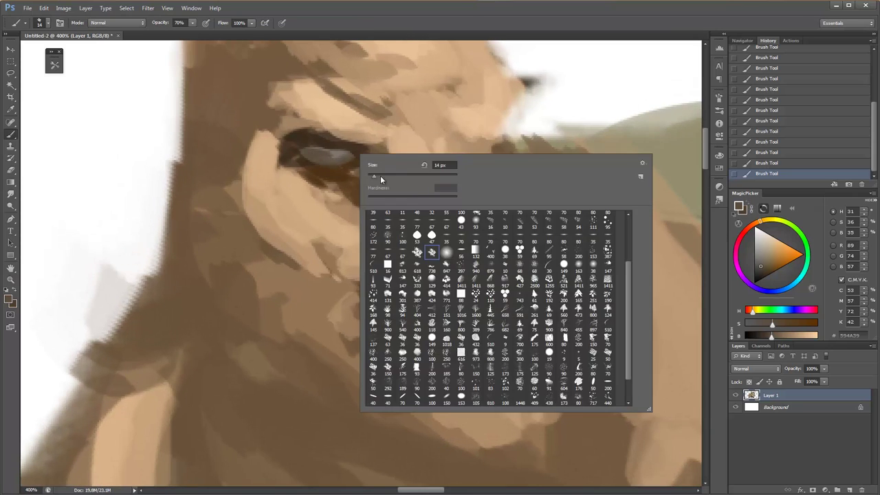
alt+click(345, 169)
right_click(323, 169)
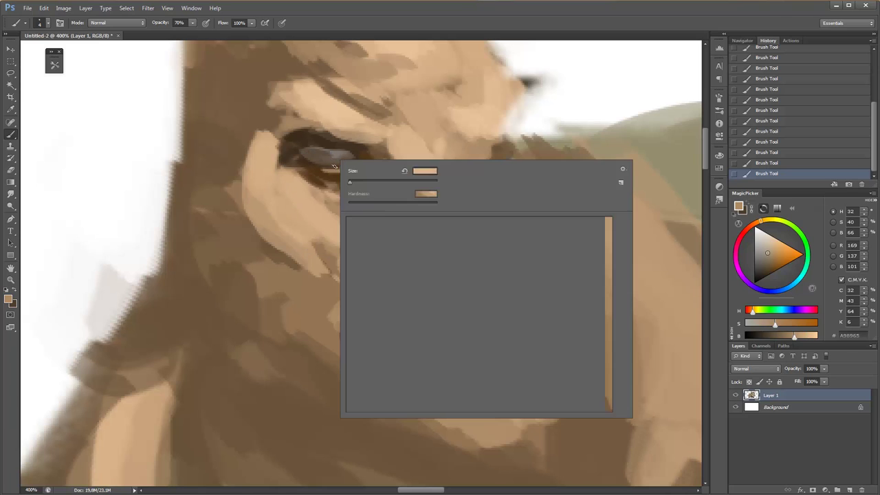
drag(413, 169, 437, 169)
key(Return)
alt+click(318, 168)
right_click(319, 168)
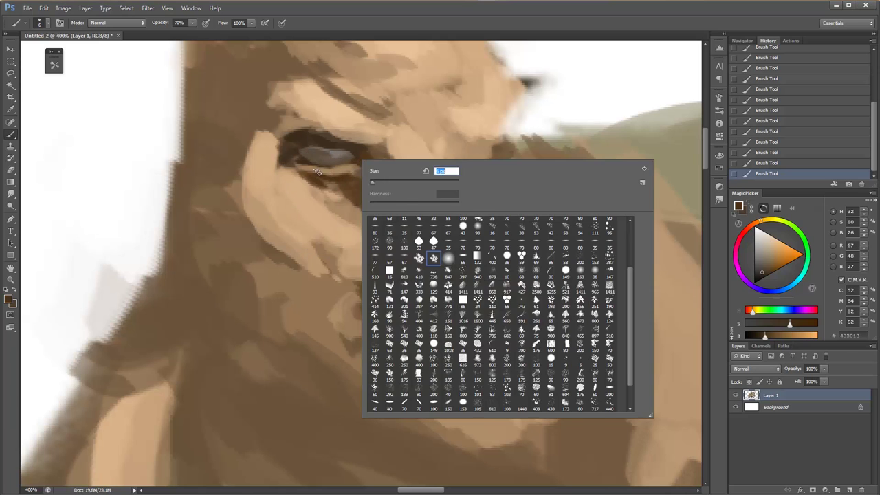
key(Return)
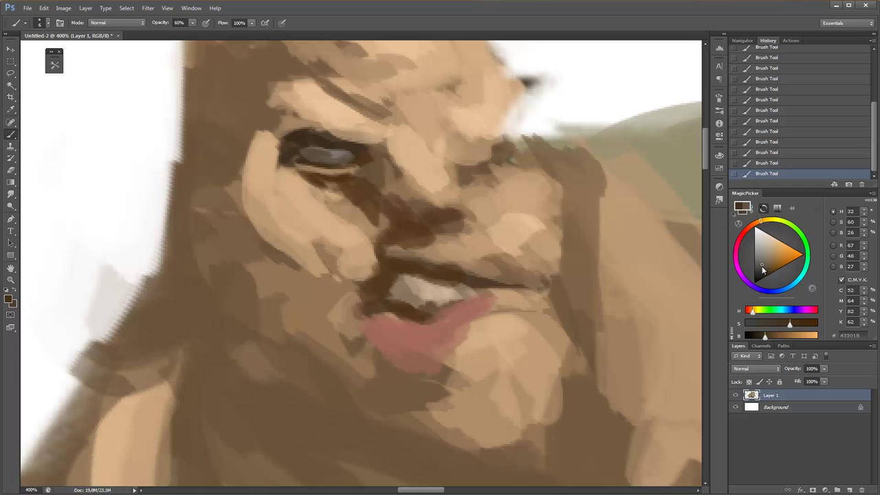
Paint a dark brown pupil into the eye.
alt+click(300, 135)
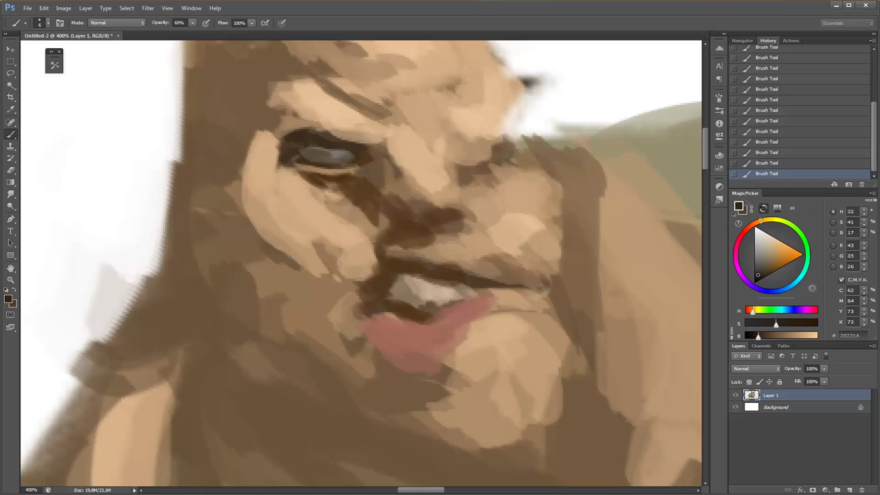
alt+click(336, 151)
drag(327, 155, 338, 155)
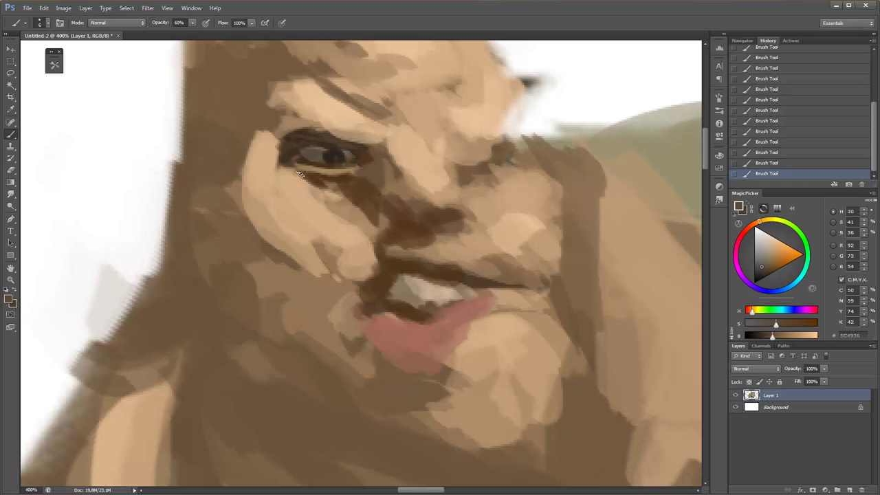
alt+click(334, 151)
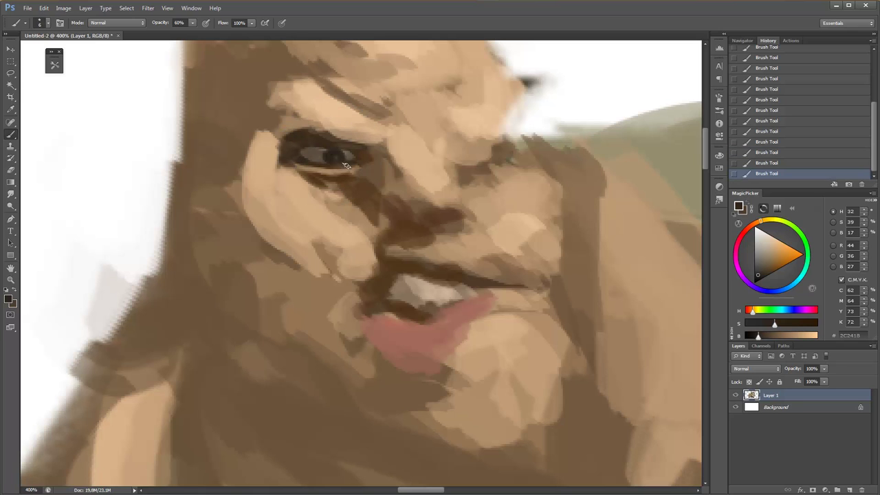
drag(366, 160, 324, 198)
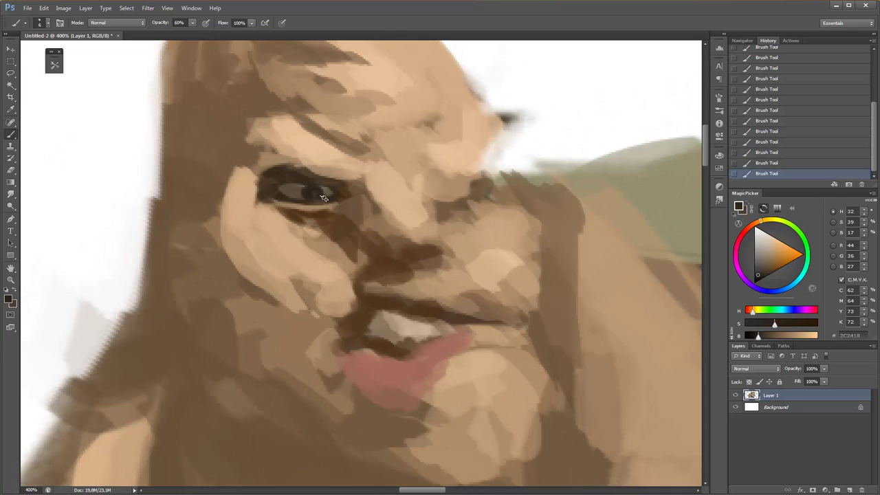
Try a light tan stroke under the eye at 40% opacity, then undo it.
right_click(324, 198)
key(4)
mouse_move(334, 221)
mouse_down()
mouse_move(284, 226)
mouse_move(342, 323)
mouse_up()
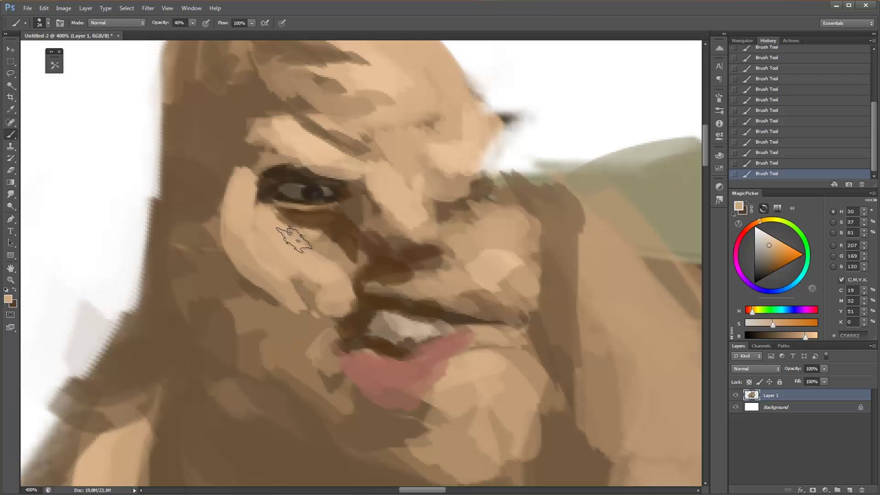
key(ctrl+alt+z)
key(ctrl+alt+z)
Try a darker brown under-eye shadow at 50% opacity, then undo it.
alt+click(456, 187)
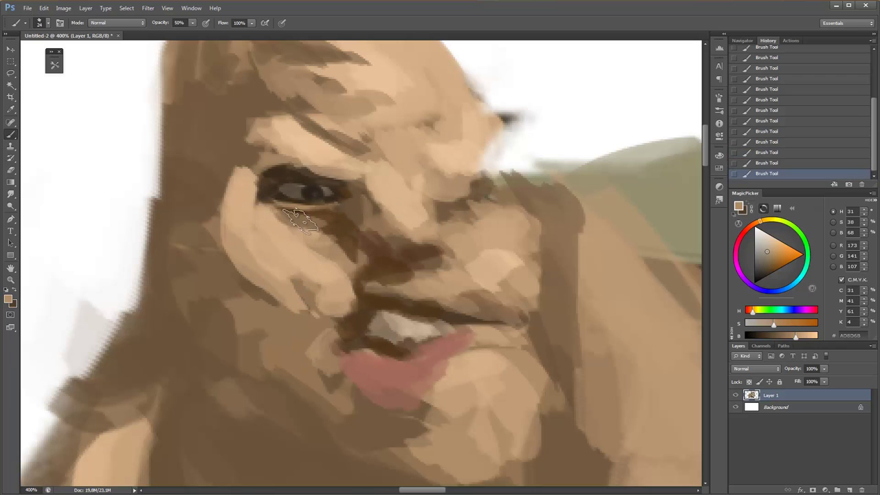
key(5)
click(773, 259)
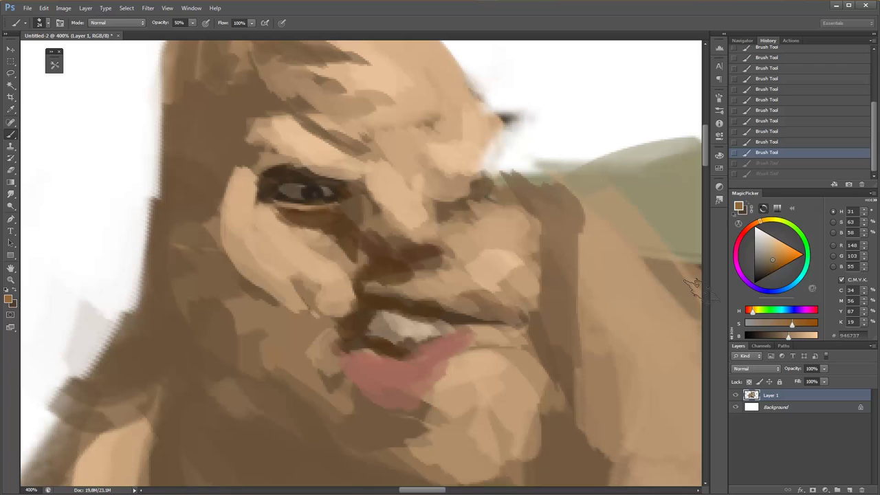
drag(292, 209, 309, 213)
key(ctrl+alt+z)
key(ctrl+alt+z)
Pick a reddish brown at 20% opacity and set the foreground colour to #88603c.
click(753, 224)
key(2)
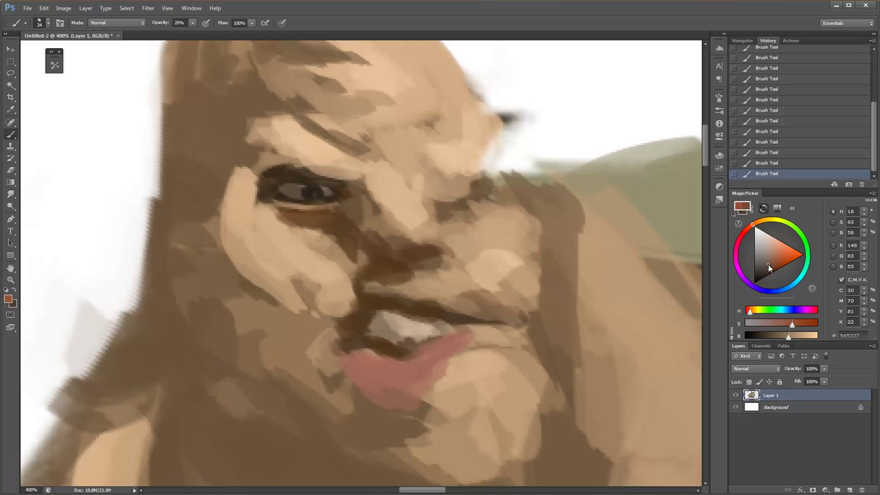
click(767, 266)
alt+click(332, 246)
click(8, 297)
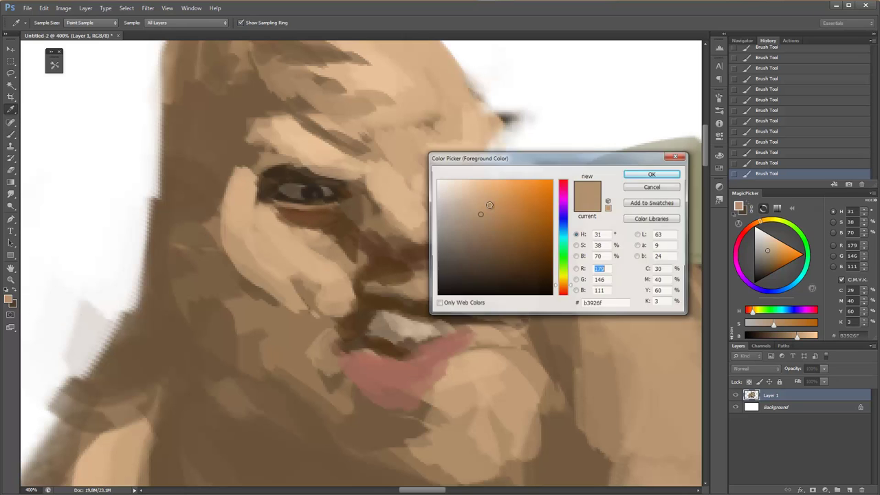
click(653, 173)
Zoom out to view the whole figure, then zoom back in on the face with the Brush.
key(z)
alt+click(346, 238)
alt+click(347, 240)
alt+click(350, 241)
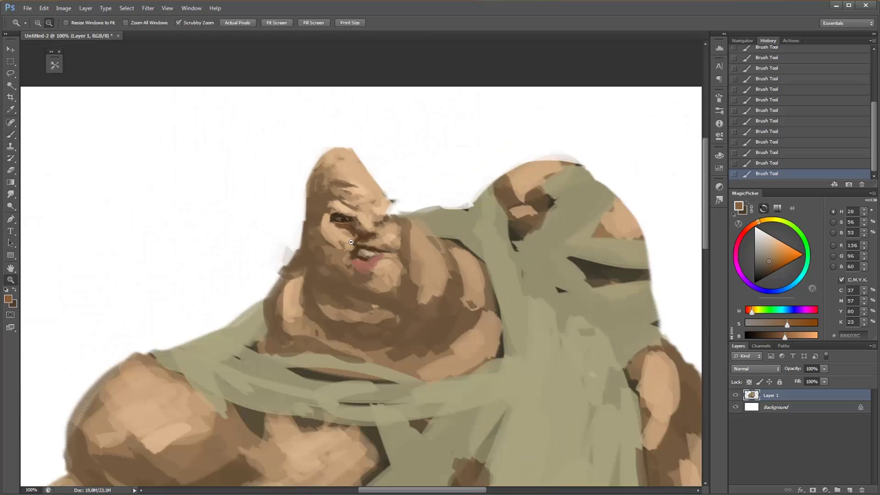
click(320, 238)
click(320, 238)
key(b)
right_click(364, 195)
key(Escape)
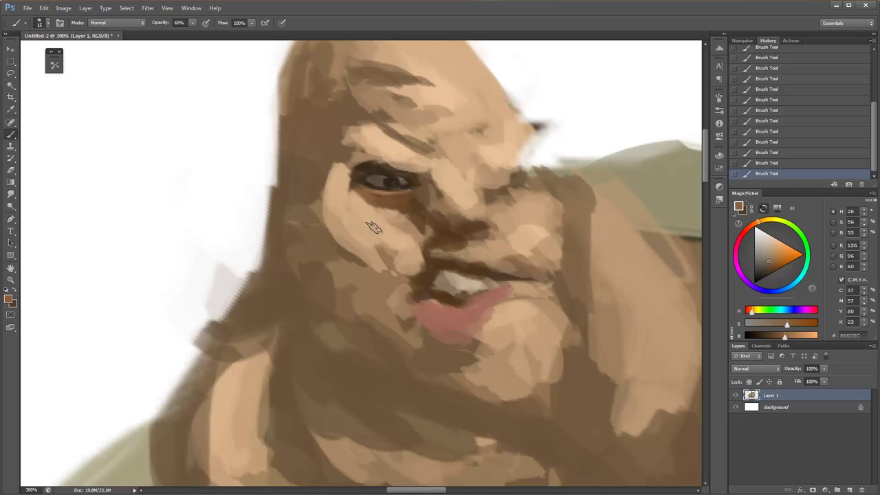
Sample face browns and paint a dark shadow curving under the nose, plus a mouth-corner dab.
alt+click(412, 184)
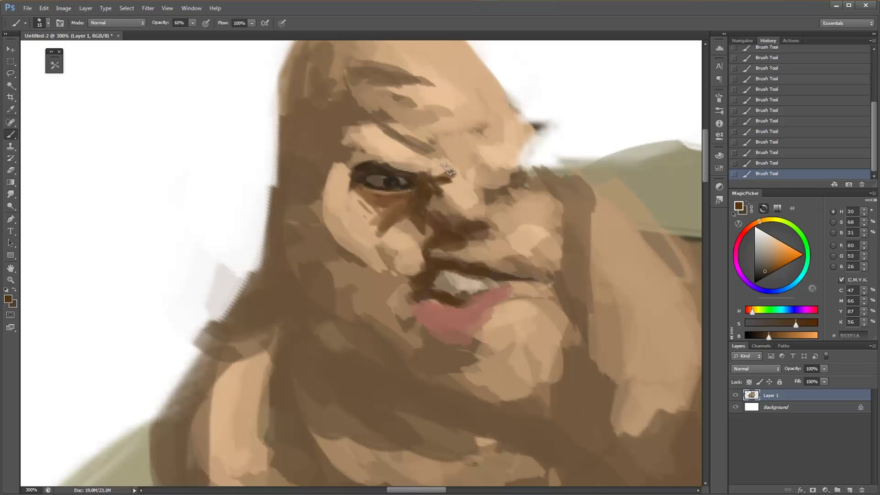
alt+click(457, 209)
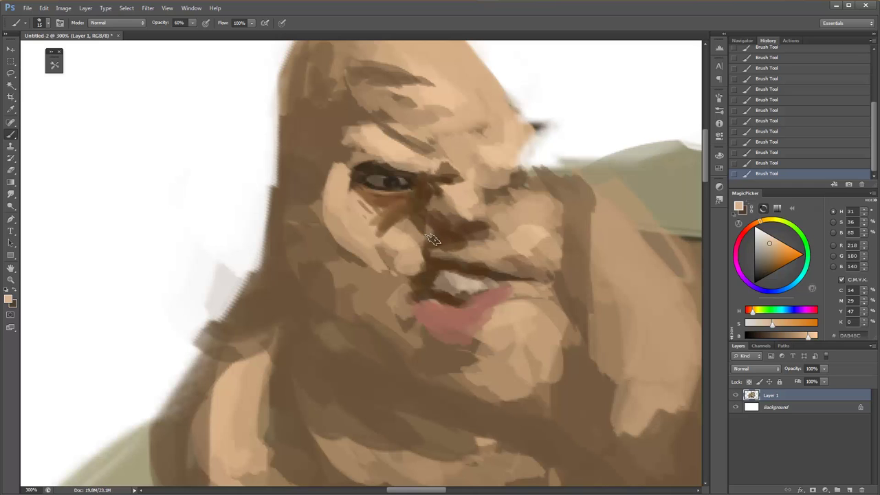
alt+click(448, 229)
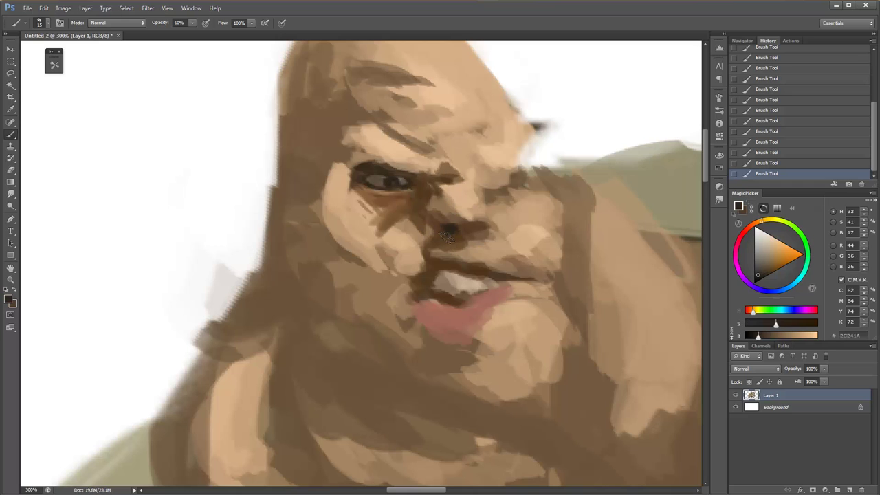
alt+click(433, 220)
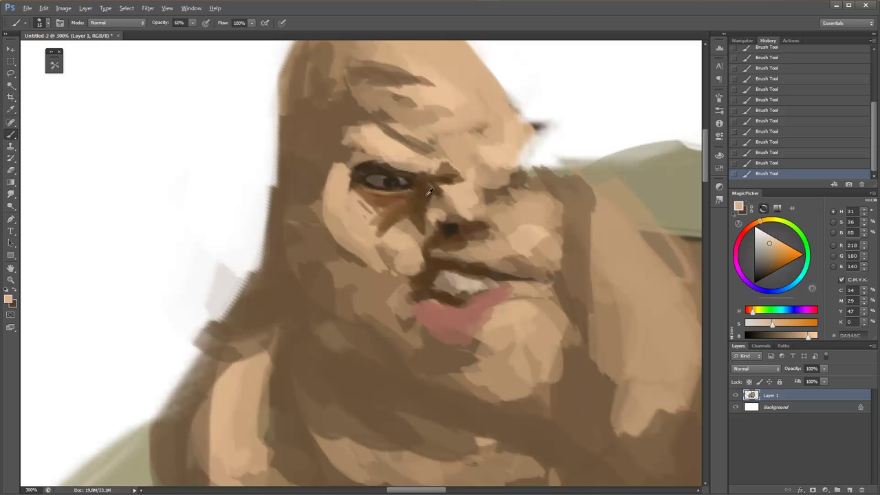
mouse_move(417, 241)
mouse_down()
mouse_move(406, 264)
mouse_move(419, 256)
mouse_up()
alt+click(435, 253)
alt+click(401, 233)
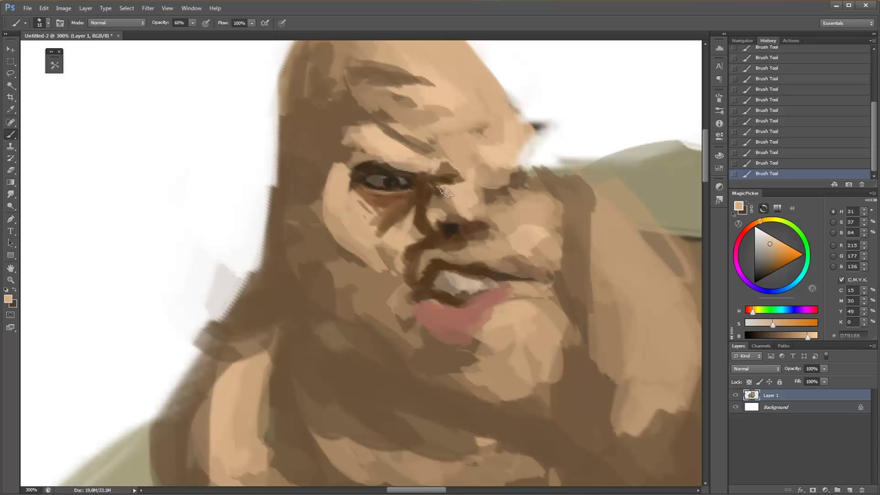
Paint a light skin-tone highlight down the nose at 50% opacity.
alt+click(468, 164)
alt+click(393, 198)
key(5)
drag(457, 173, 414, 214)
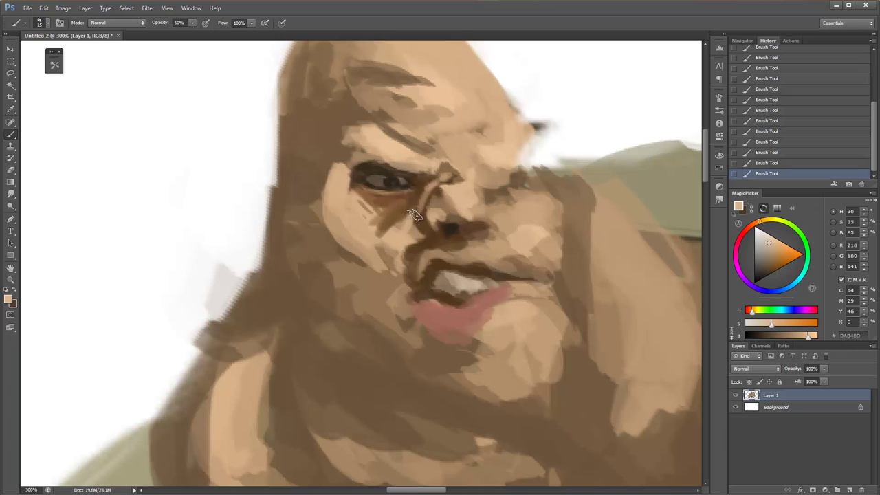
Paint dark strokes down the nose's side, then cover the stray dark line with light paint at 60%.
alt+click(388, 118)
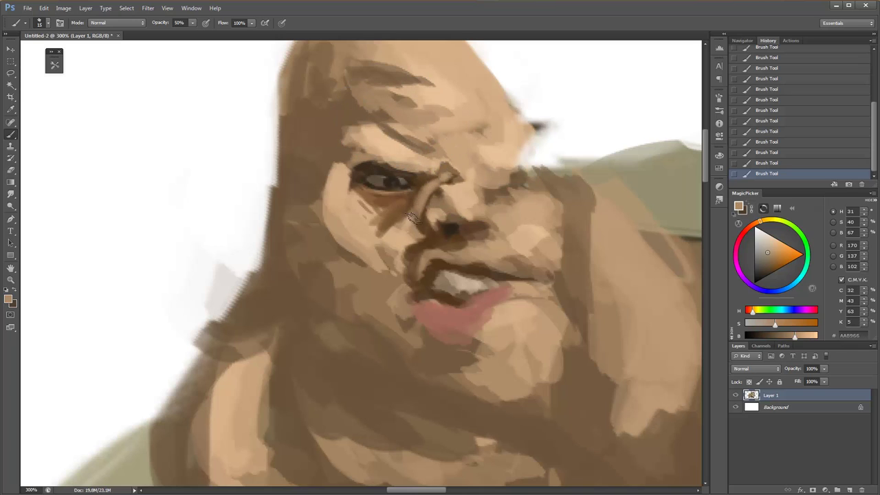
mouse_move(439, 180)
mouse_down()
mouse_move(397, 249)
mouse_move(404, 272)
mouse_up()
alt+click(427, 183)
key(6)
alt+click(416, 228)
alt+click(393, 237)
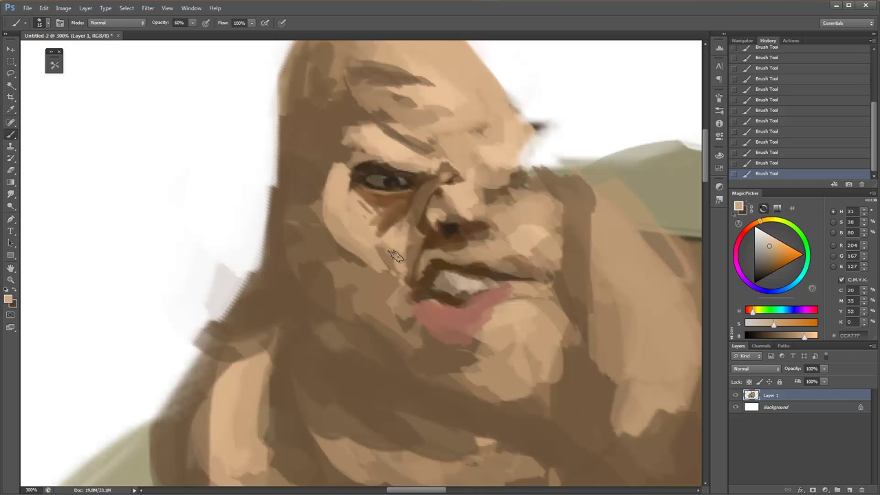
Line the upper eyelid with dark brown sampled from the eye.
alt+click(365, 173)
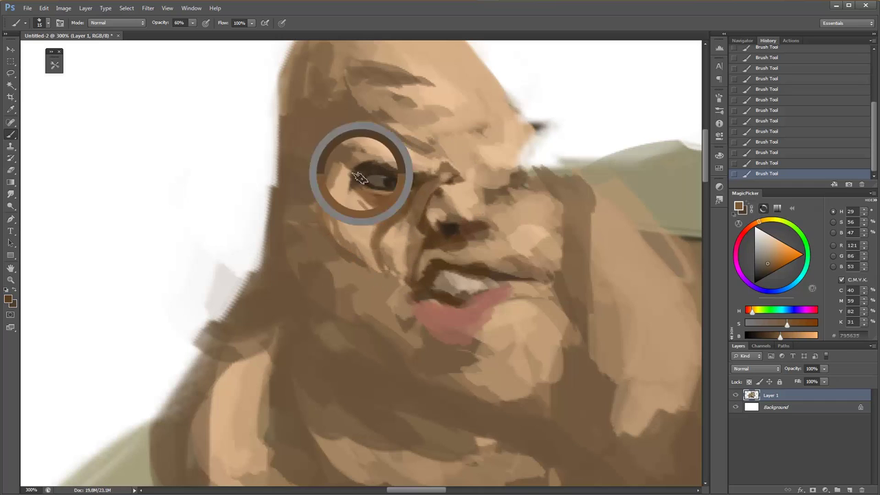
drag(378, 168, 360, 172)
key(3)
alt+click(355, 170)
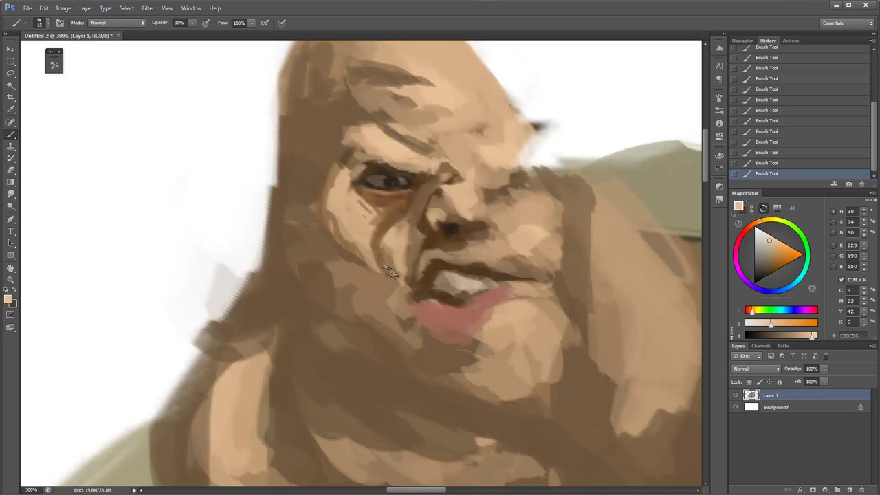
alt+click(400, 153)
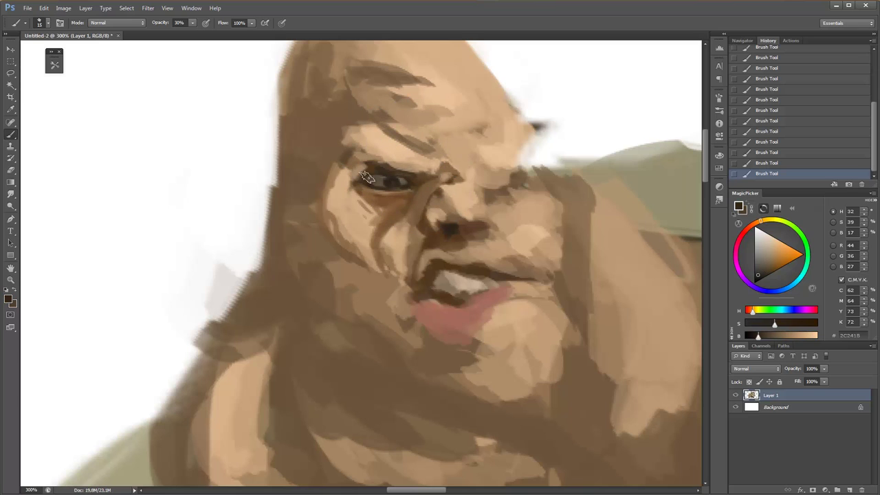
right_click(400, 161)
key(Escape)
Paint a dark stroke above the eye and hatch rough beard strokes on the chin.
key(6)
drag(426, 163, 404, 160)
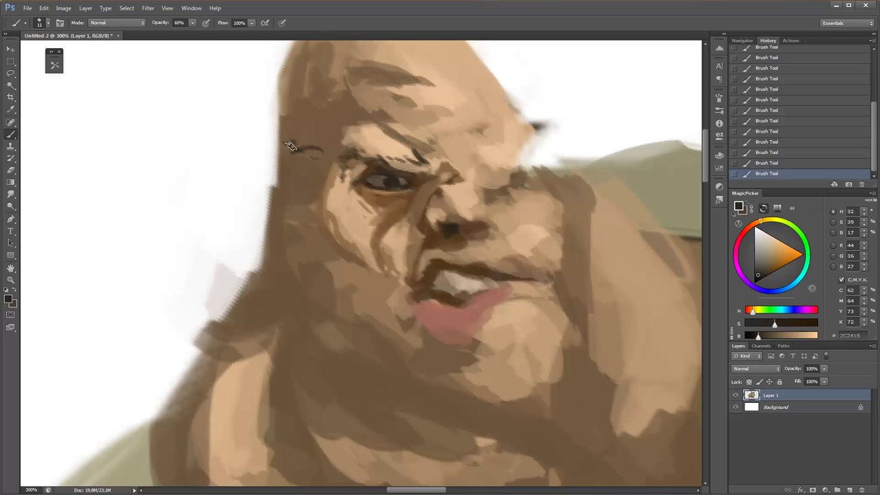
scroll(307, 208, down, 1)
right_click(349, 202)
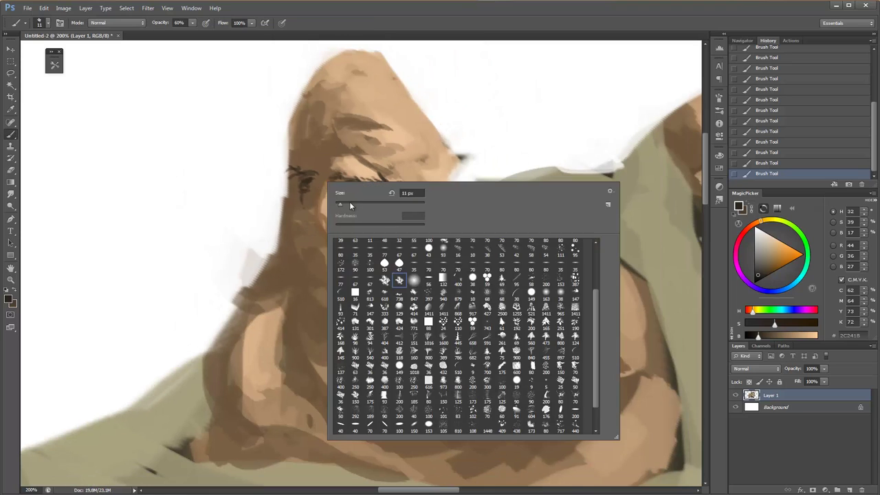
key(Escape)
right_click(362, 240)
key(Escape)
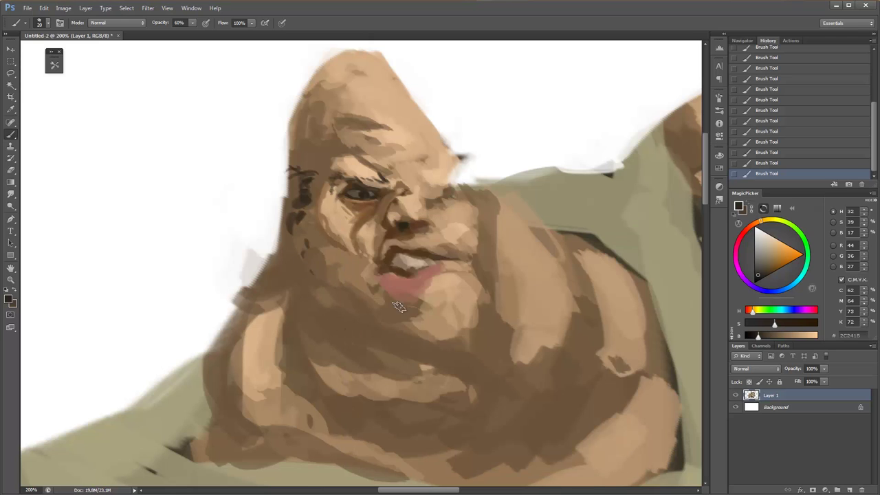
mouse_move(443, 351)
mouse_down()
mouse_move(457, 309)
mouse_move(477, 299)
mouse_up()
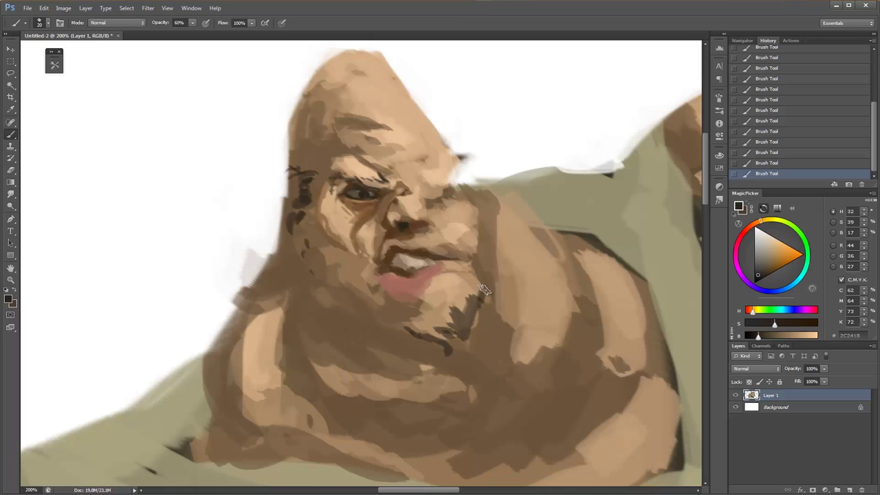
Reduce the brush to about size 17 and paint a dark brown line along the brow.
alt+click(421, 249)
alt+click(426, 255)
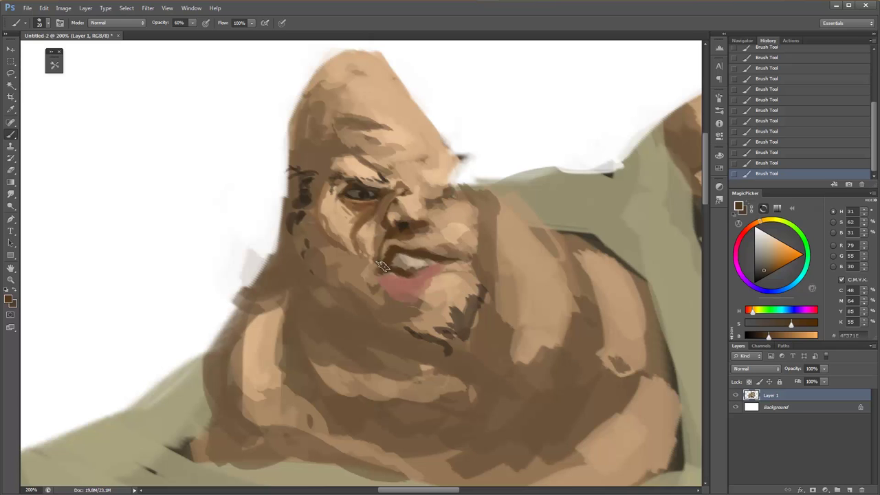
right_click(449, 249)
drag(448, 249, 445, 249)
key(Escape)
alt+click(456, 227)
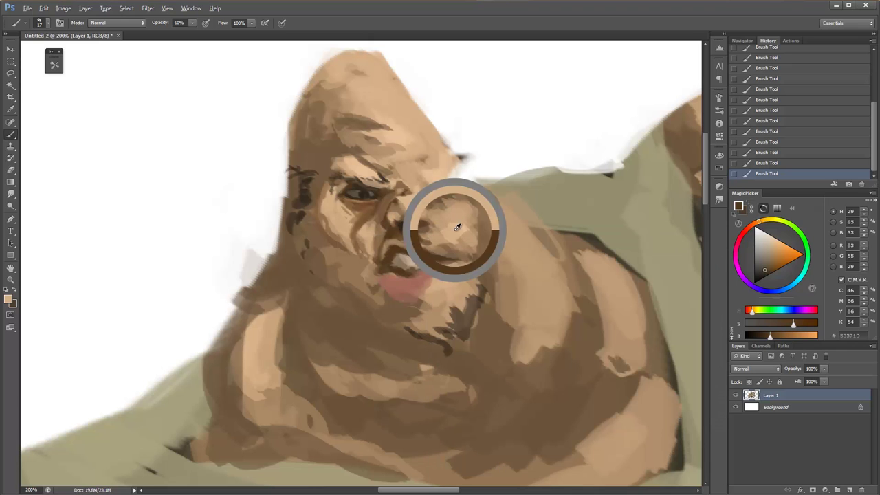
alt+click(379, 192)
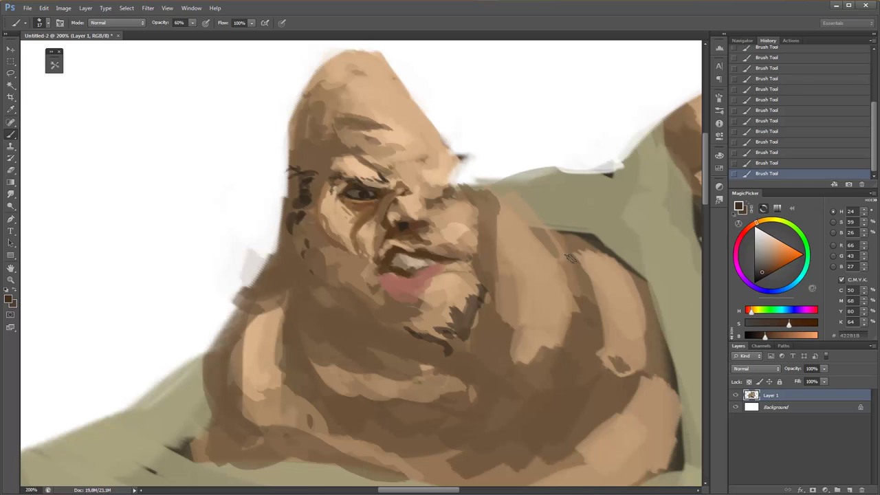
drag(413, 186, 445, 200)
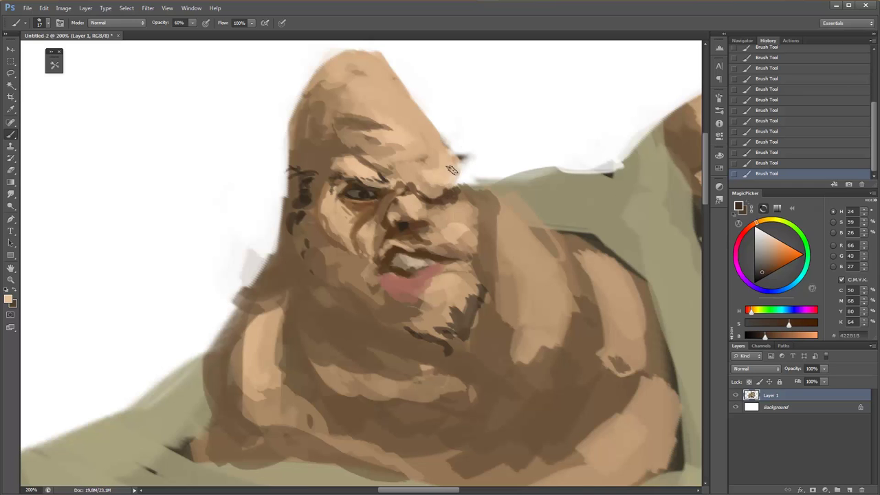
Trim the head's right edge with the Eraser and add dark brown marks on the brow.
key(e)
mouse_move(453, 170)
mouse_down()
mouse_move(490, 177)
mouse_move(440, 134)
mouse_move(429, 93)
mouse_up()
key(ctrl+alt+z)
key(ctrl+alt+z)
alt+click(465, 153)
key(b)
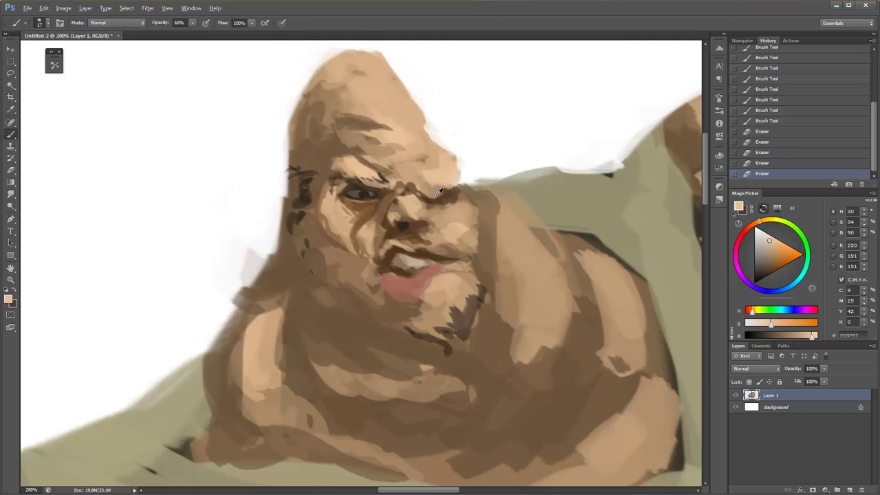
alt+click(438, 192)
alt+click(447, 165)
mouse_move(406, 183)
mouse_down()
mouse_move(422, 188)
mouse_move(440, 157)
mouse_up()
Paint warm pinkish strokes on the brow at 31% opacity, then glaze them over with peach.
right_click(422, 156)
click(774, 253)
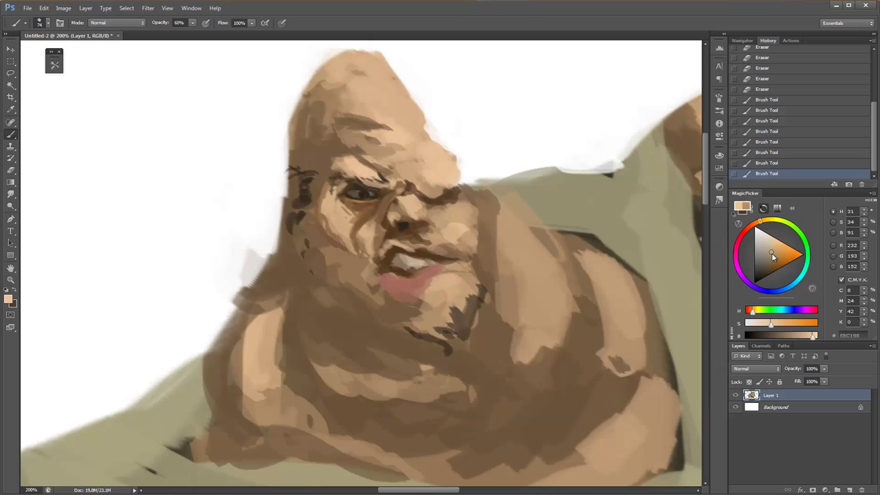
click(749, 315)
key(ctrl+alt+z)
key(ctrl+alt+z)
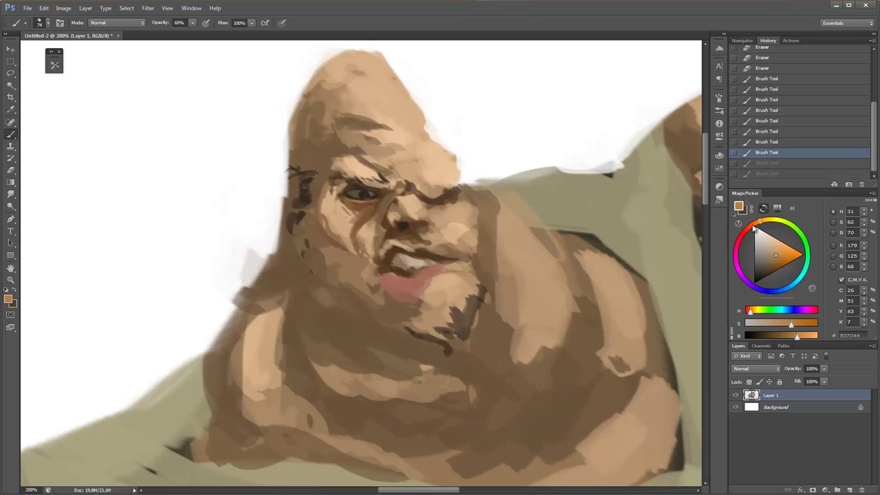
right_click(486, 191)
key(Return)
key(3)
key(1)
mouse_move(412, 165)
mouse_down()
mouse_move(461, 189)
mouse_move(412, 165)
mouse_move(450, 172)
mouse_up()
alt+click(440, 177)
alt+click(426, 183)
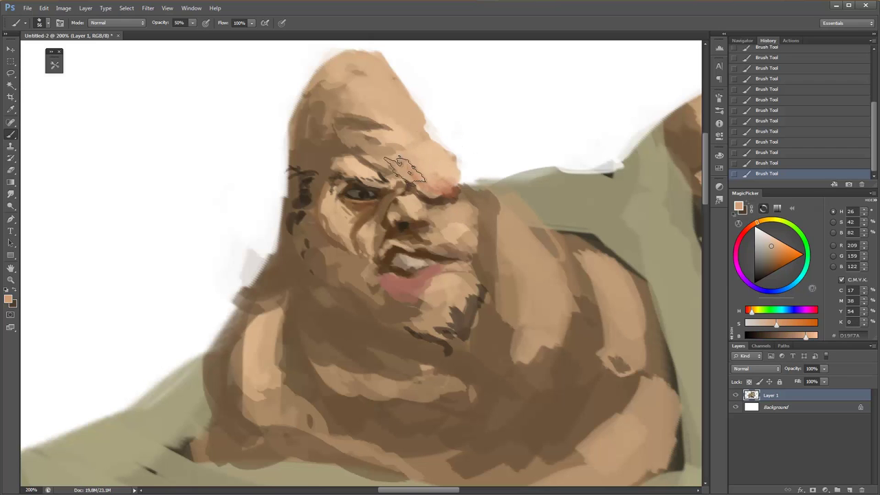
At 50% opacity, sample a jaw brown and darken the shadow along the jaw.
key(5)
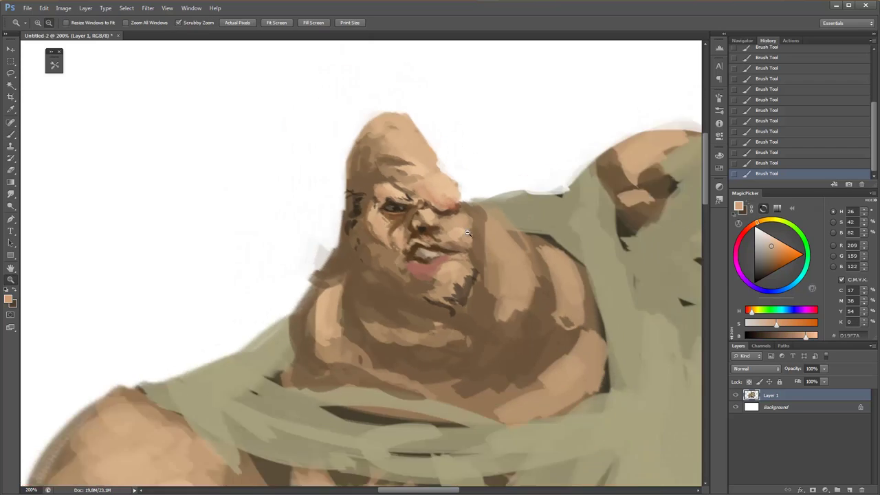
key(z)
alt+click(475, 245)
alt+click(474, 245)
click(475, 244)
click(475, 245)
key(b)
right_click(409, 196)
key(Escape)
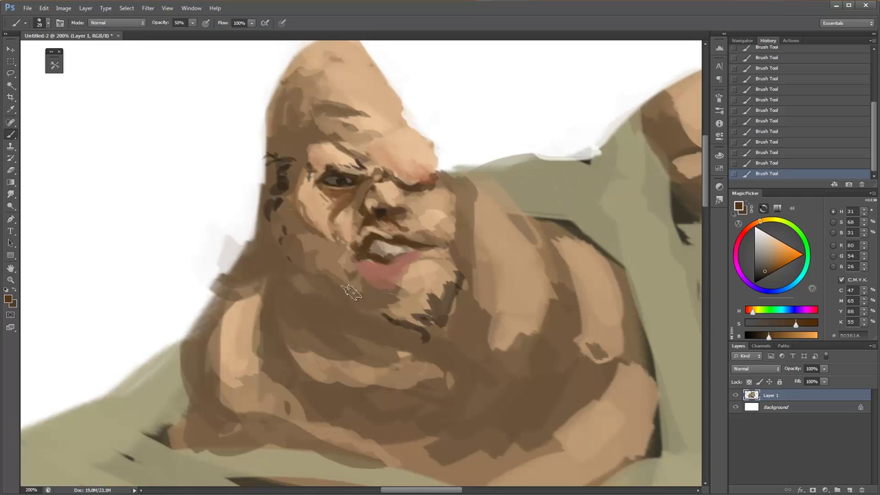
alt+click(337, 283)
alt+click(306, 288)
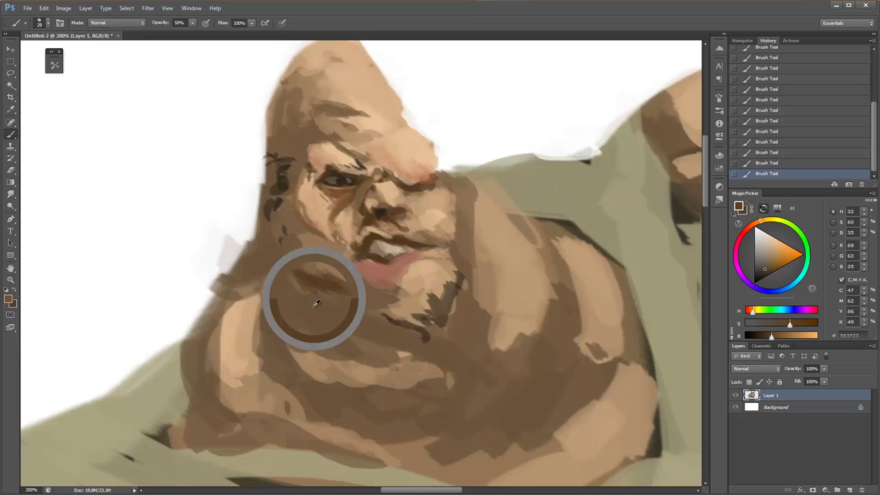
drag(294, 276, 358, 318)
Pick a darker brown in MagicPicker and shade the jaw, neck, and left side of the beard.
click(761, 273)
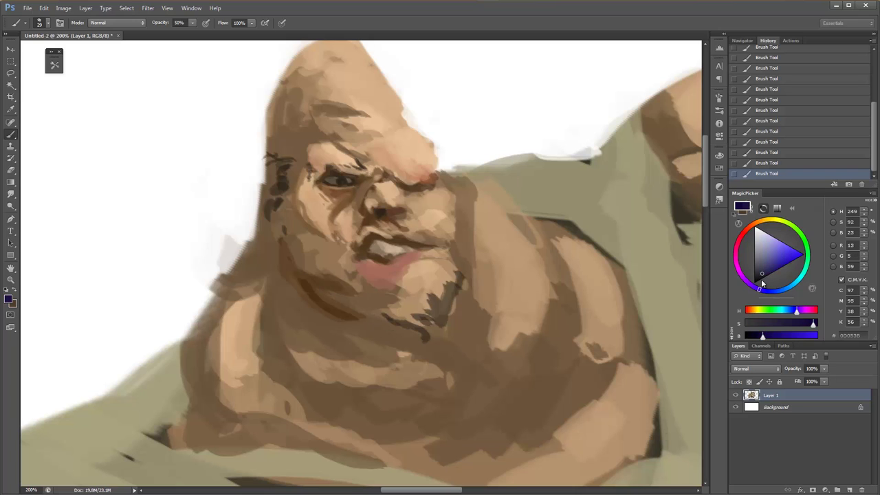
drag(282, 259, 421, 338)
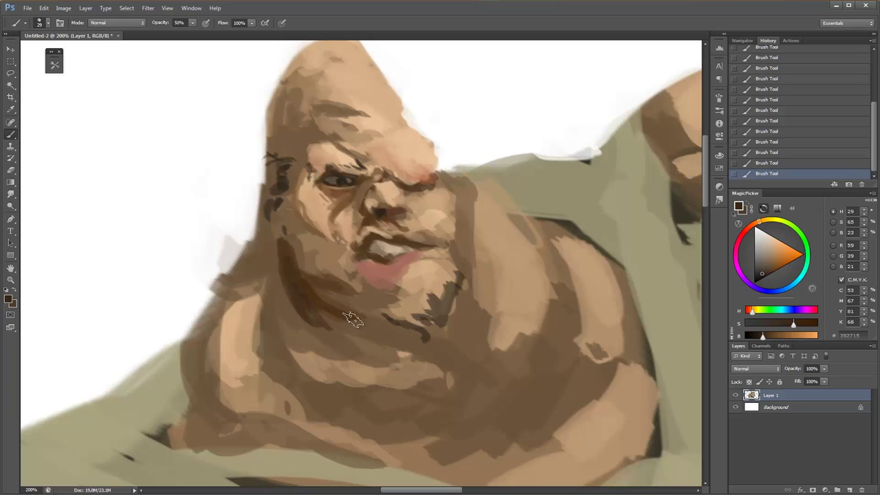
drag(277, 258, 277, 221)
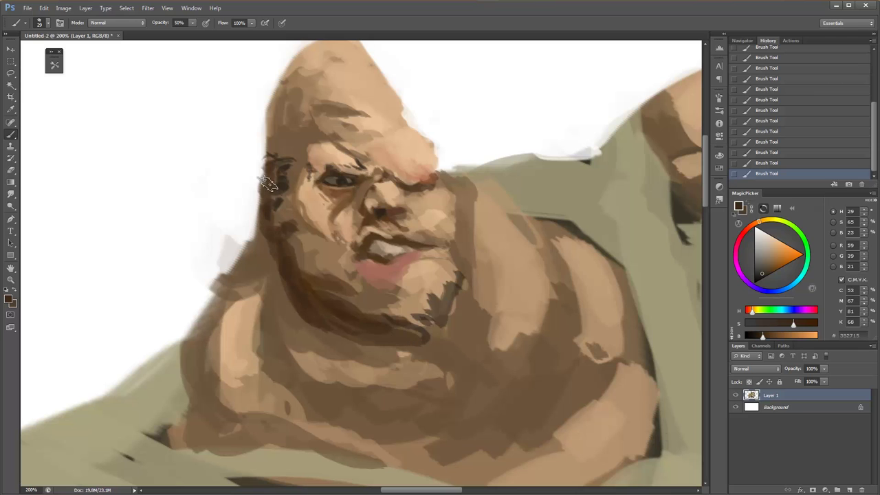
mouse_move(278, 162)
mouse_down()
mouse_move(255, 253)
mouse_move(416, 330)
mouse_move(296, 312)
mouse_up()
Shade up the left side of the head at 34% opacity, then zoom out to 100%.
right_click(416, 330)
click(760, 275)
key(3)
key(4)
mouse_move(275, 241)
mouse_down()
mouse_move(285, 148)
mouse_move(293, 199)
mouse_up()
key(ctrl+minus)
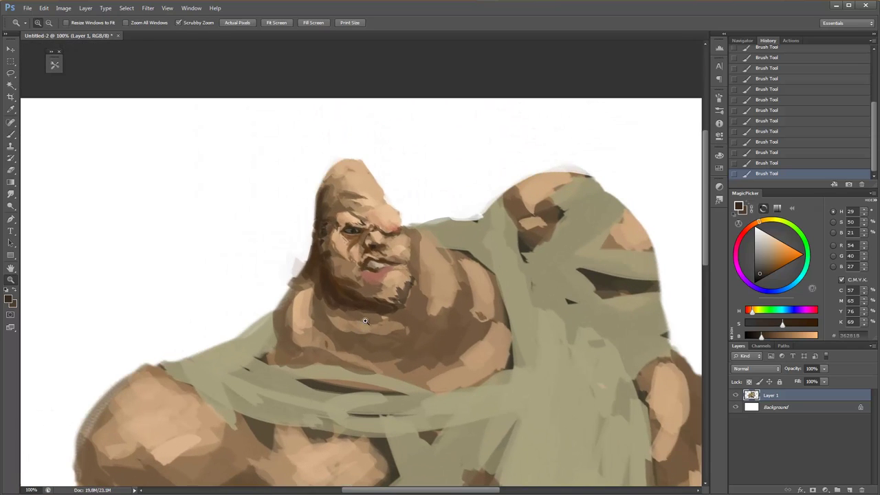
Zoom back in on the face and set the brush size to 17.
right_click(423, 283)
key(Escape)
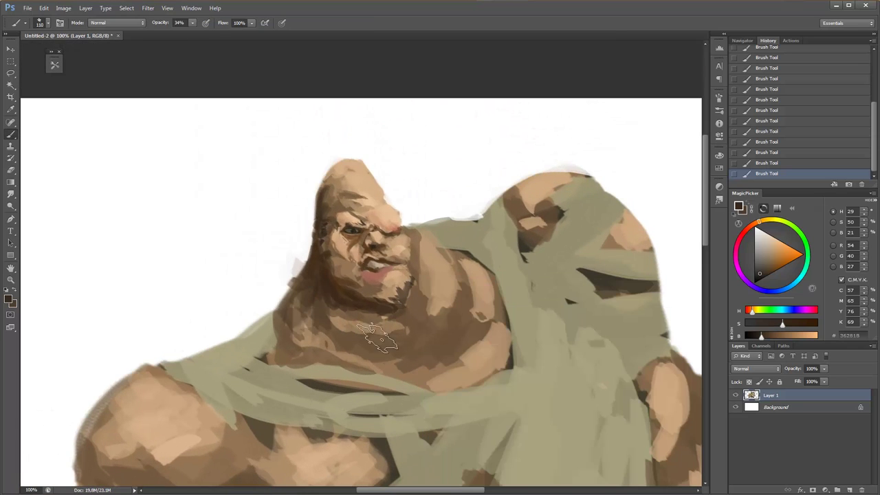
click(389, 216)
right_click(398, 213)
click(412, 230)
key(Return)
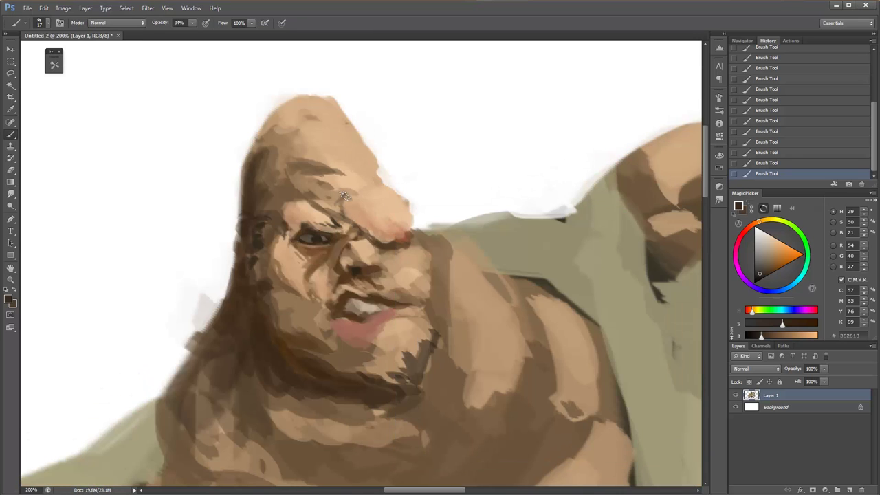
Sample mid brown, light tan and dark browns for the mouth corner and cheek, then zoom out.
alt+click(282, 294)
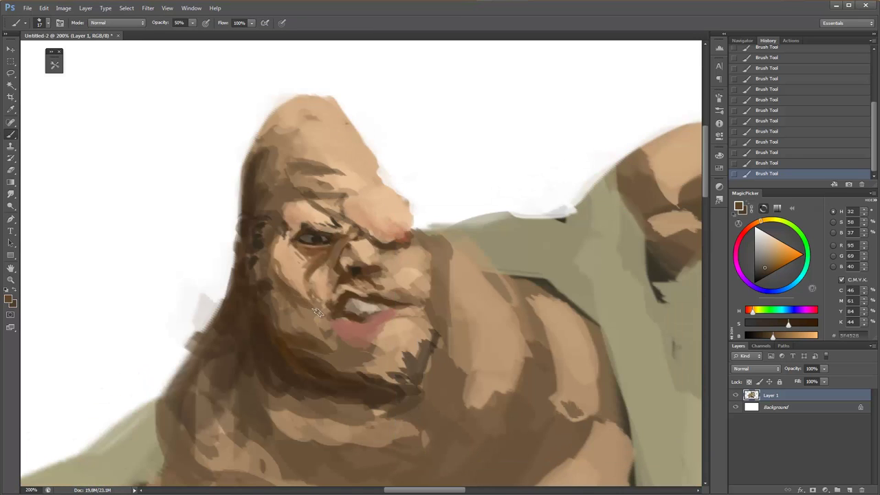
alt+click(305, 226)
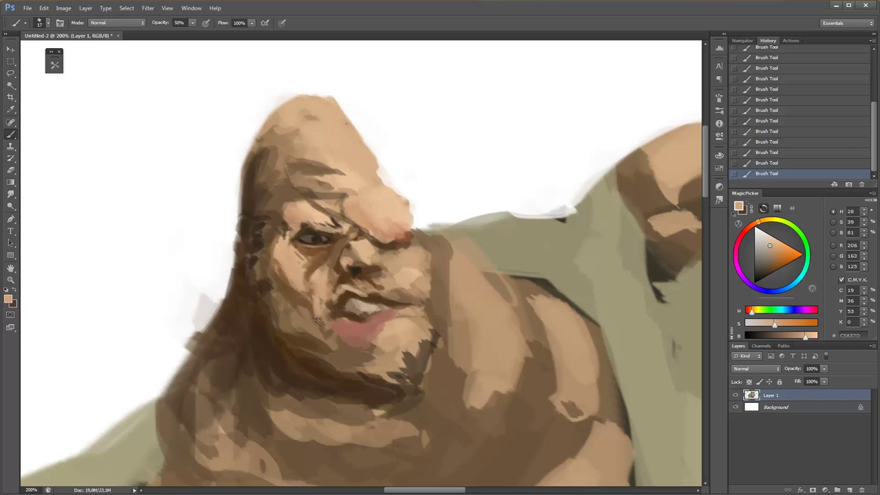
alt+click(336, 307)
alt+click(354, 269)
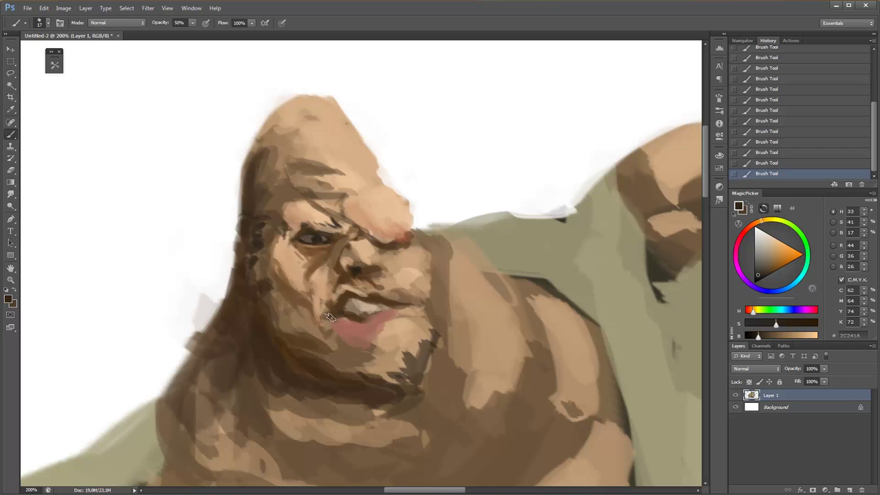
key(z)
drag(447, 274, 354, 224)
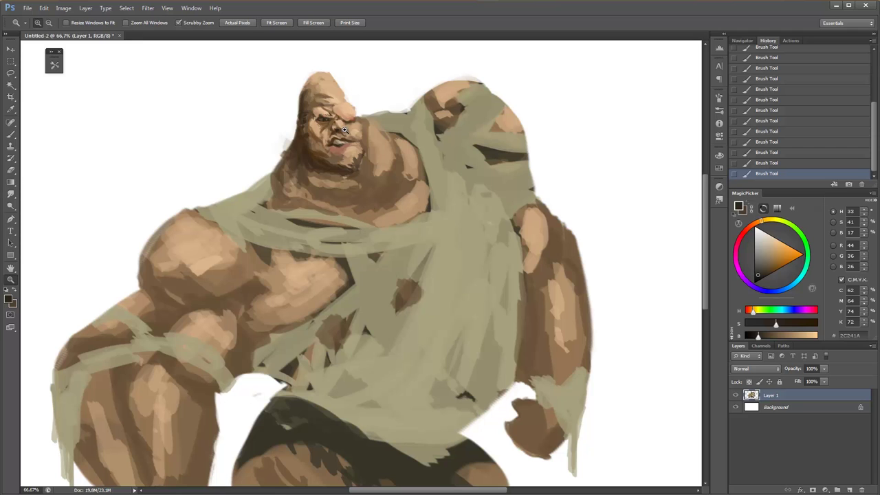
Zoom to 200% on the face and sample skin tones, reddish brown and dark brown near the nose bridge.
drag(345, 130, 393, 163)
key(b)
alt+click(396, 166)
alt+click(343, 158)
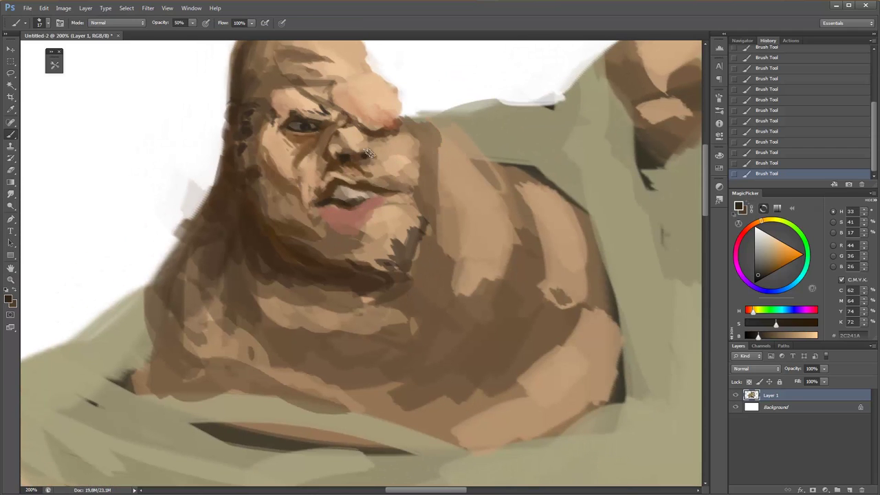
alt+click(376, 118)
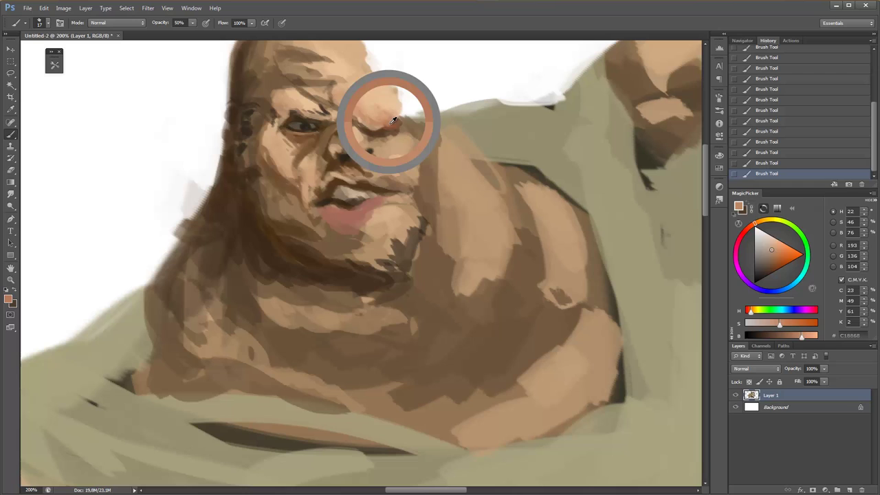
alt+click(356, 130)
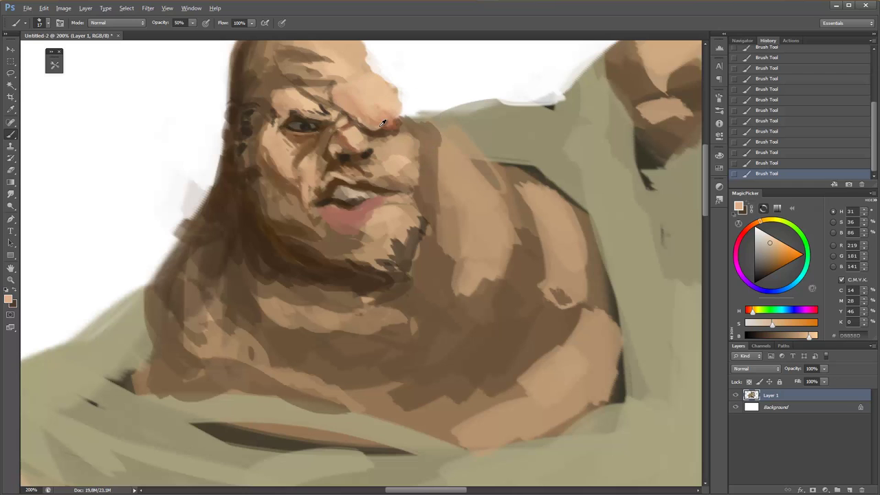
alt+click(383, 123)
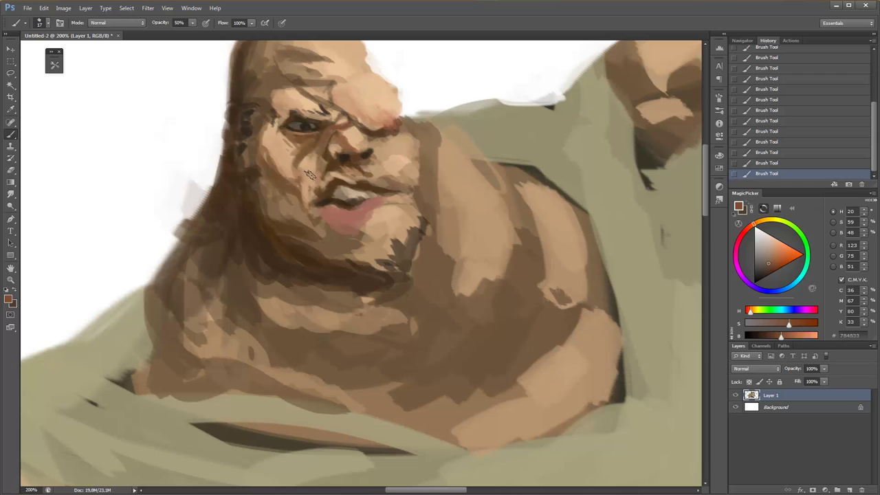
Darken the eye area with dark brown at 40% opacity.
alt+click(288, 103)
alt+click(291, 94)
key(4)
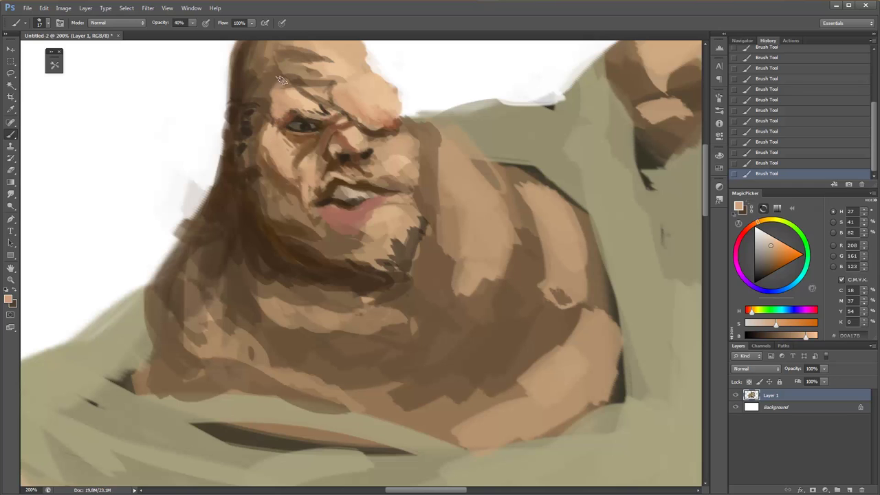
alt+click(333, 127)
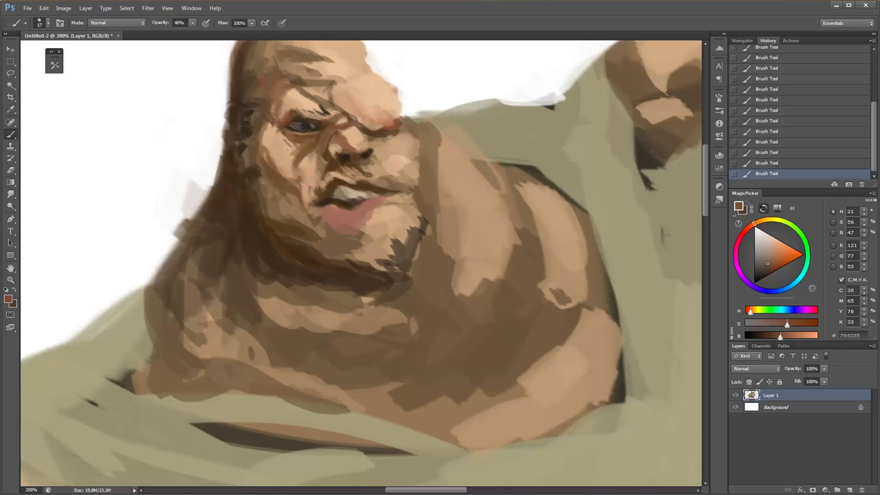
alt+click(326, 166)
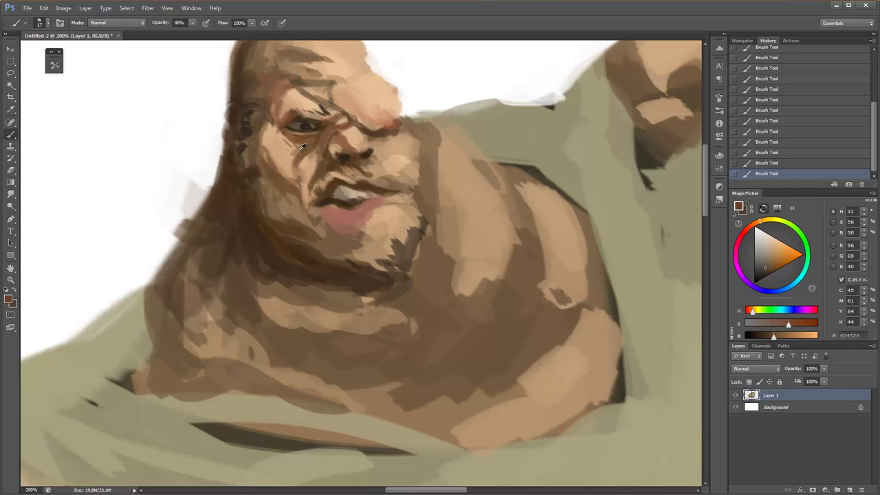
alt+click(333, 167)
alt+click(329, 163)
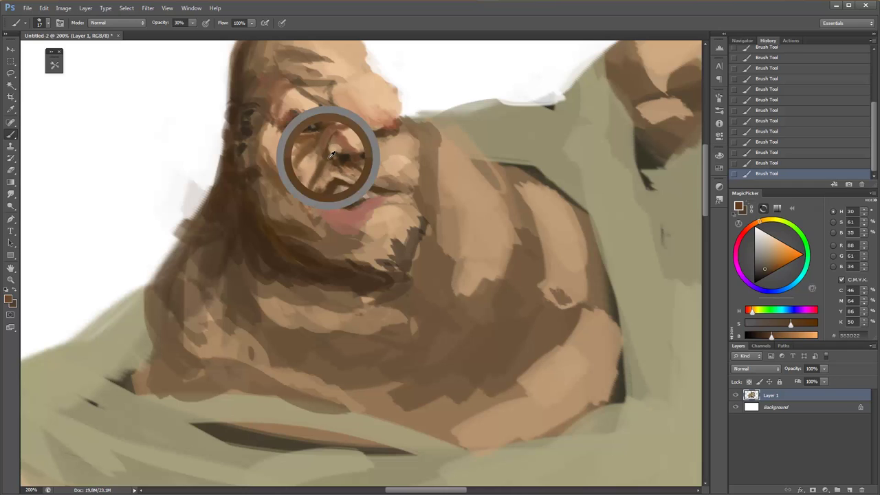
Add dark brown creases on the cheek beside the nose with lighter tans, then zoom to 100%.
key(z)
alt+click(381, 165)
alt+click(380, 165)
click(381, 165)
click(381, 165)
key(b)
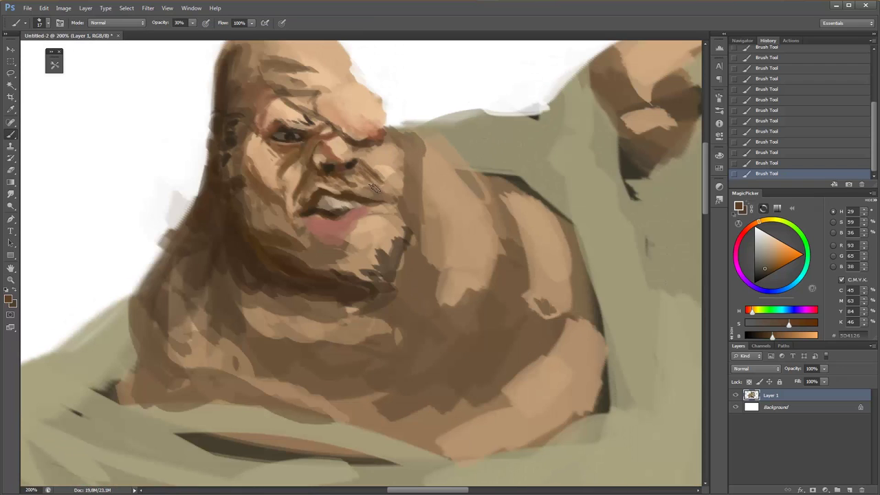
alt+click(389, 167)
alt+click(377, 140)
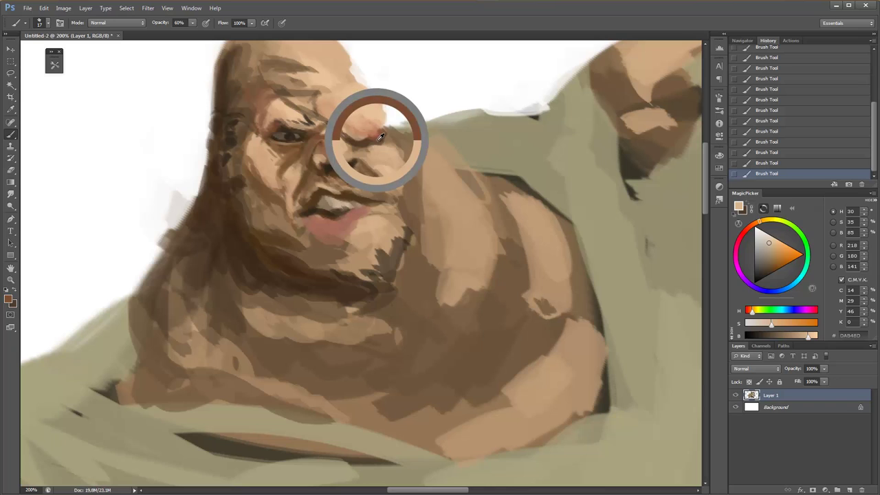
alt+click(373, 135)
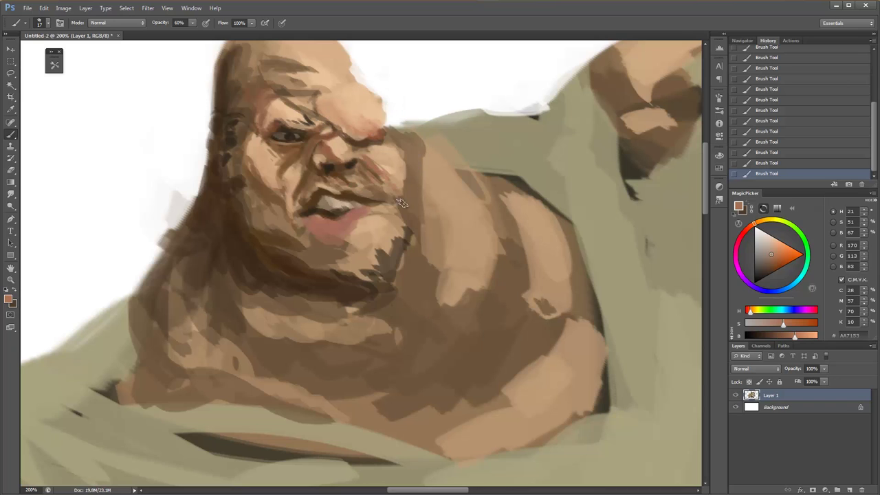
alt+click(388, 157)
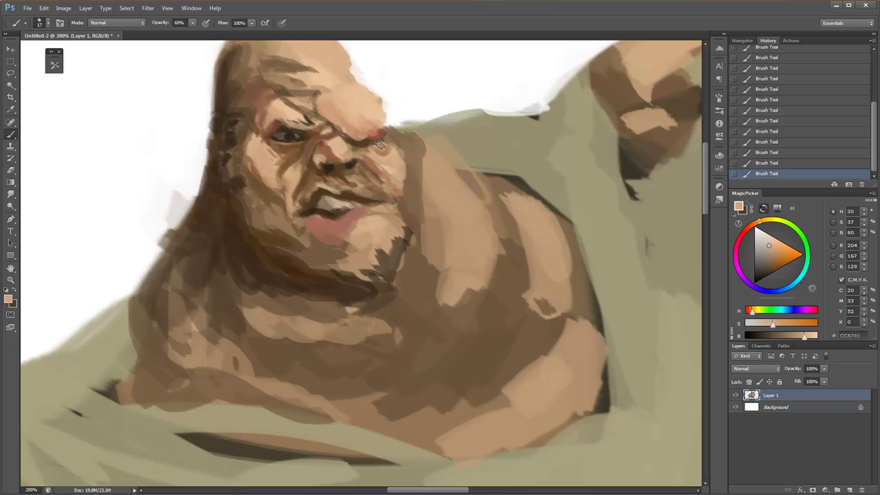
alt+click(387, 168)
key(z)
alt+click(386, 167)
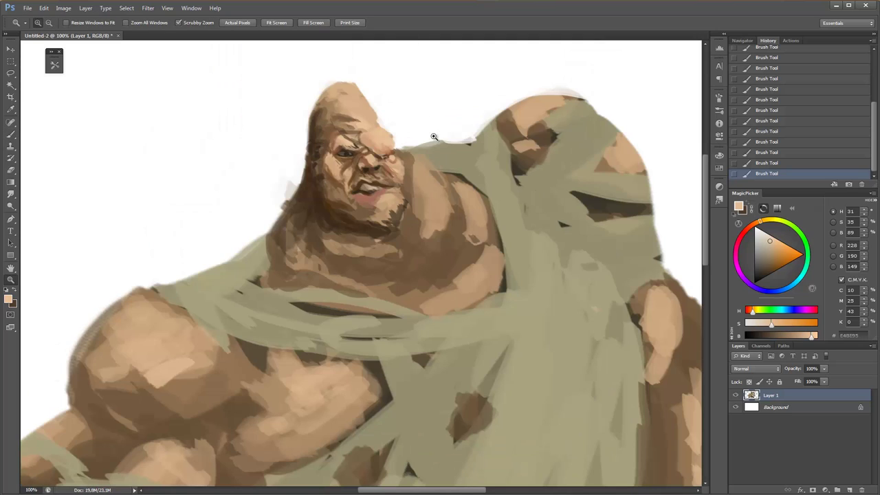
Sample tan and dark reddish brown (#875238) from the face for brow touch-ups.
key(b)
alt+click(350, 135)
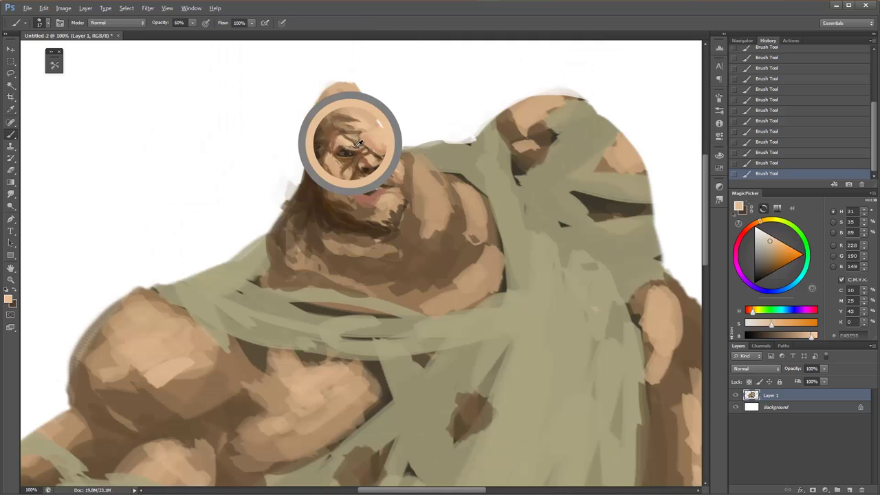
alt+click(374, 142)
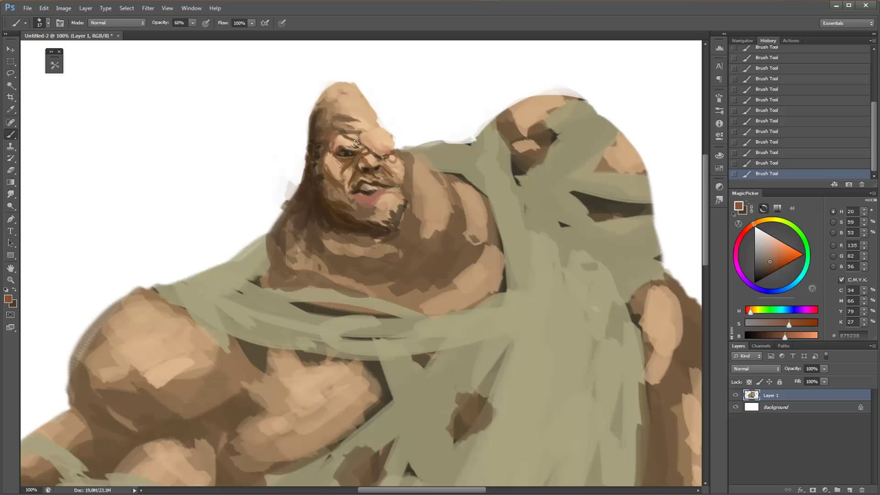
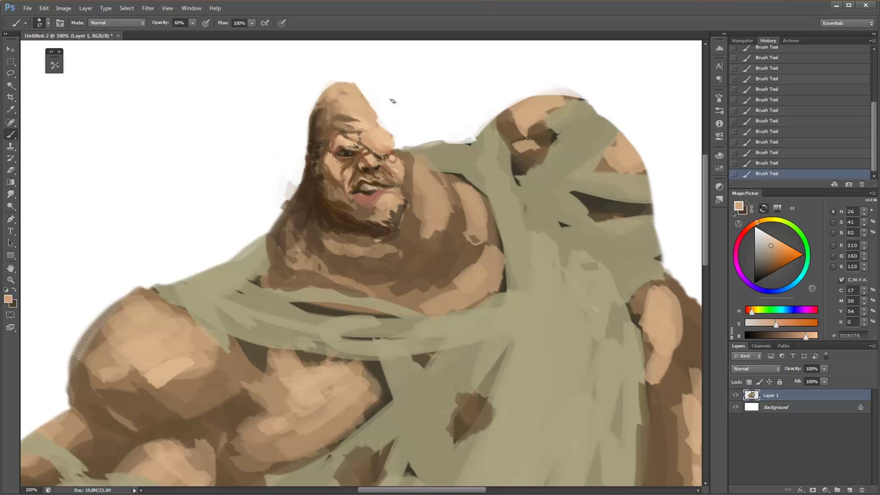
Sample darker and lighter skin tones from around the brute's face.
right_click(400, 161)
key(Return)
alt+click(380, 158)
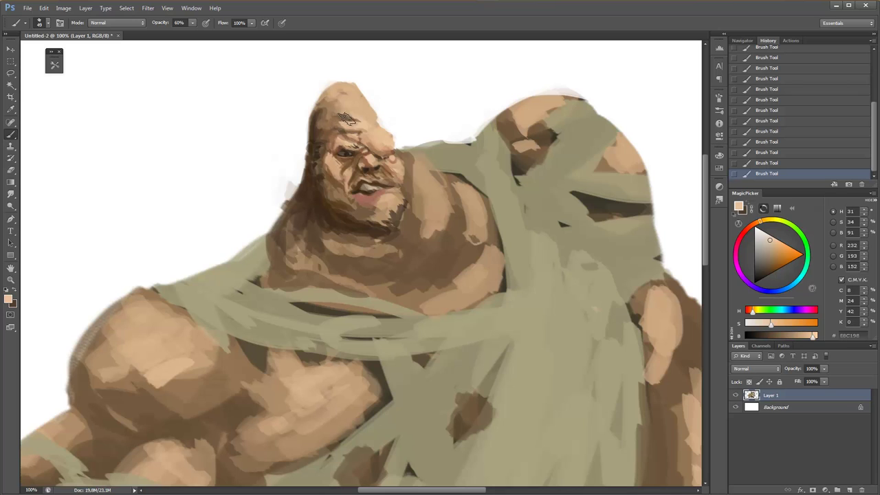
alt+click(375, 150)
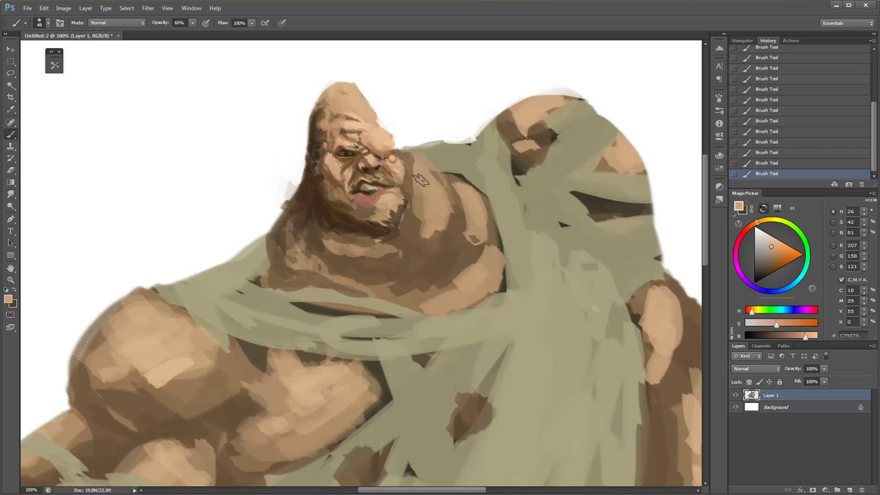
right_click(410, 138)
key(Return)
Zoom in and paint a white eye highlight with a small brush at 30% opacity.
key(ctrl+plus)
key(ctrl+plus)
key(ctrl+plus)
key(3)
key(x)
right_click(337, 162)
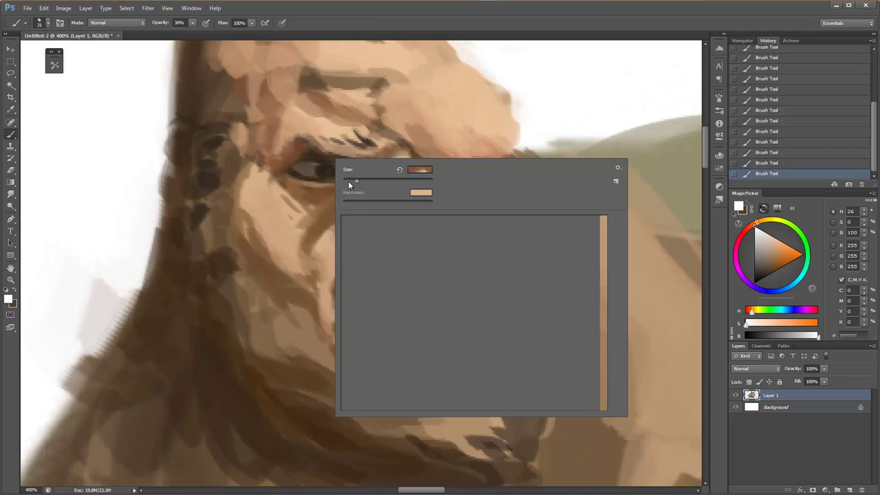
key(Return)
drag(310, 171, 324, 173)
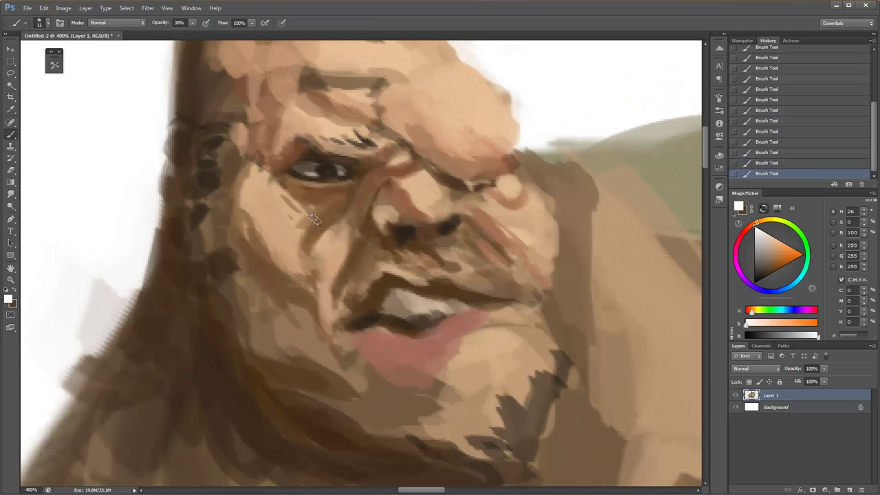
Sample a tan skin tone and zoom back out to view the whole figure.
alt+click(287, 208)
ctrl+alt+click(370, 186)
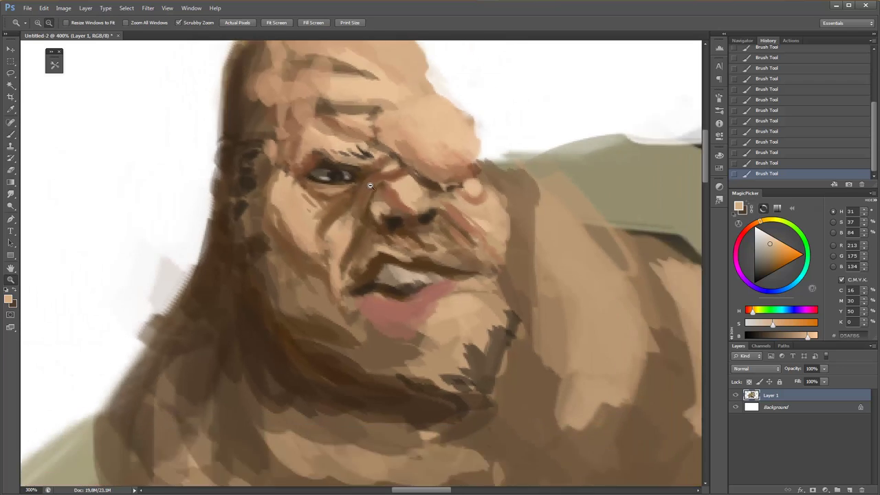
key(ctrl+minus)
key(ctrl+minus)
key(ctrl+minus)
key(ctrl+plus)
key(b)
right_click(422, 202)
Darken the beard from chin down the neck with near-black brown at 70% opacity.
key(Return)
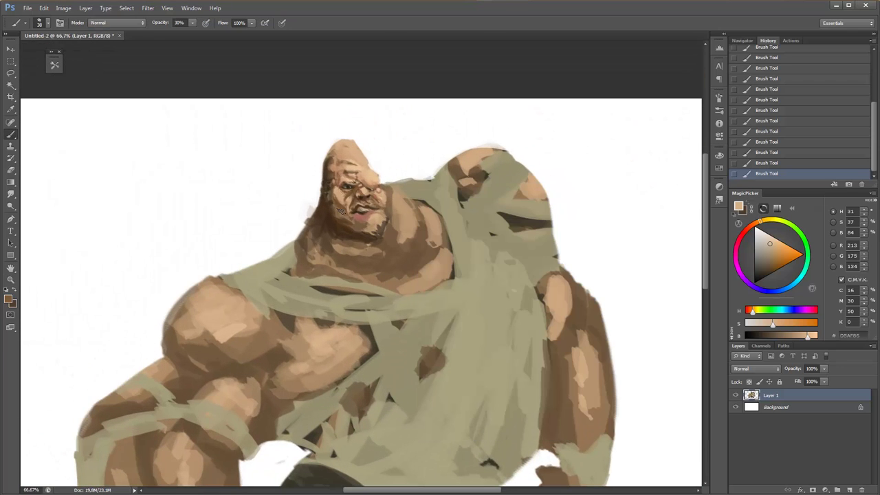
alt+click(345, 216)
key(5)
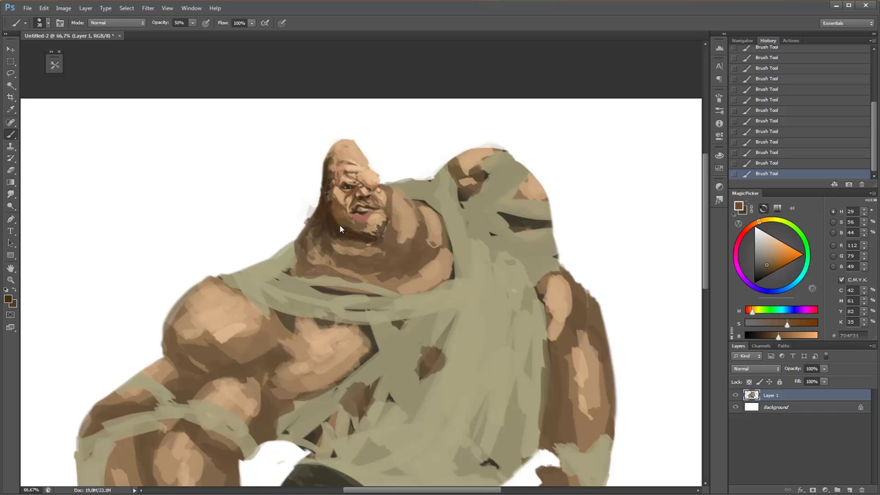
alt+click(358, 231)
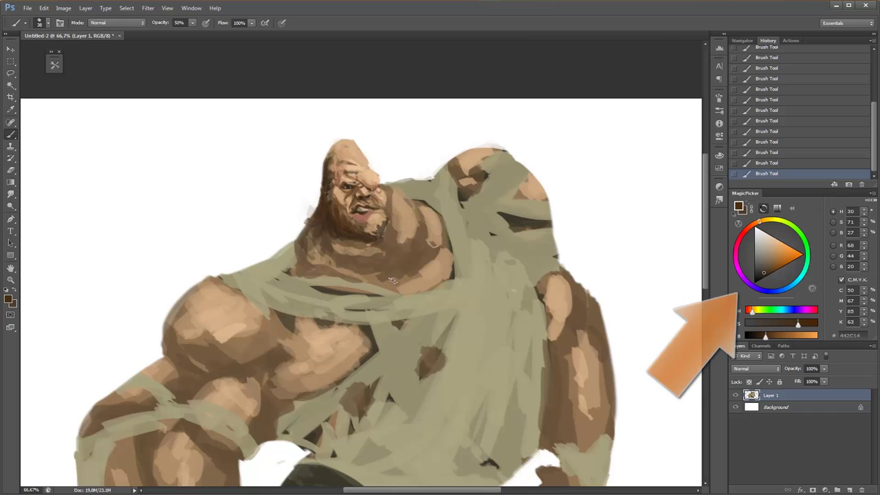
alt+click(326, 189)
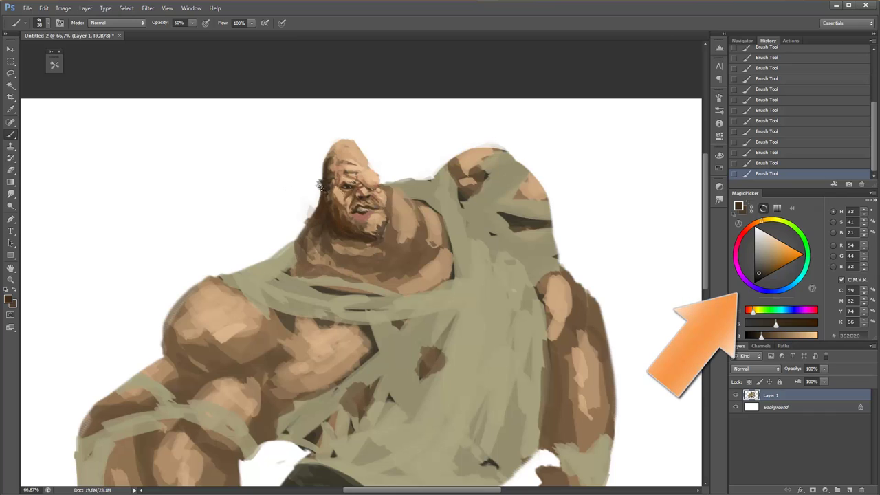
key(7)
right_click(322, 180)
key(Return)
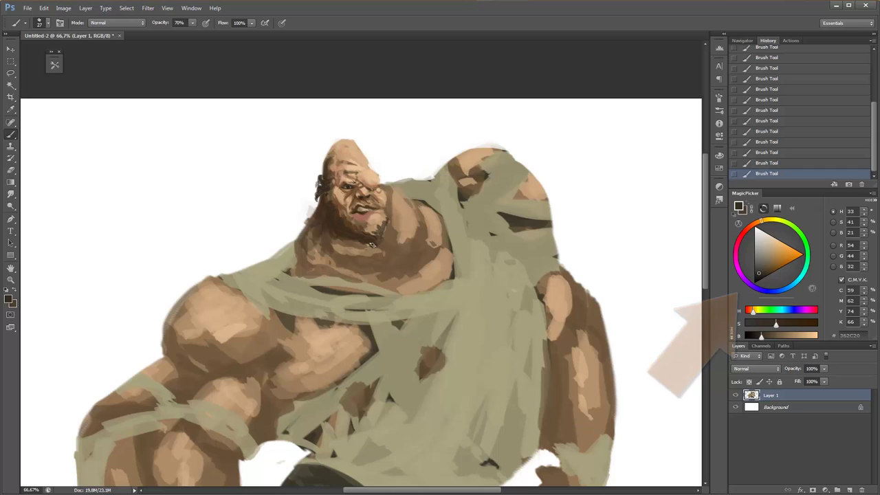
alt+click(382, 208)
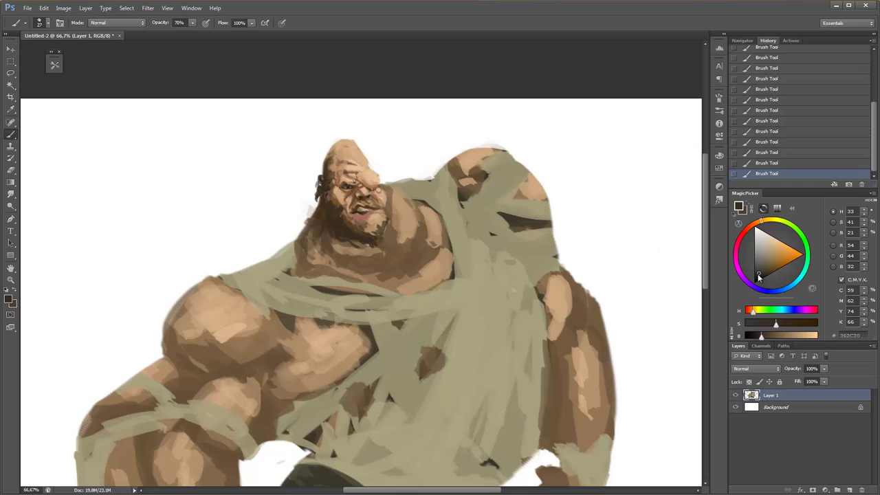
drag(332, 213, 363, 239)
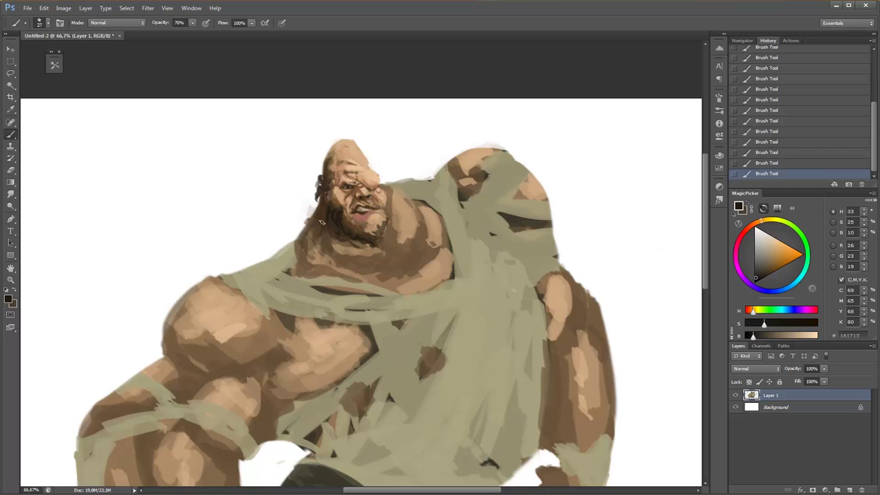
Add dark brown forehead marks and hair on the head, then undo trial blue-grey strokes.
alt+click(320, 184)
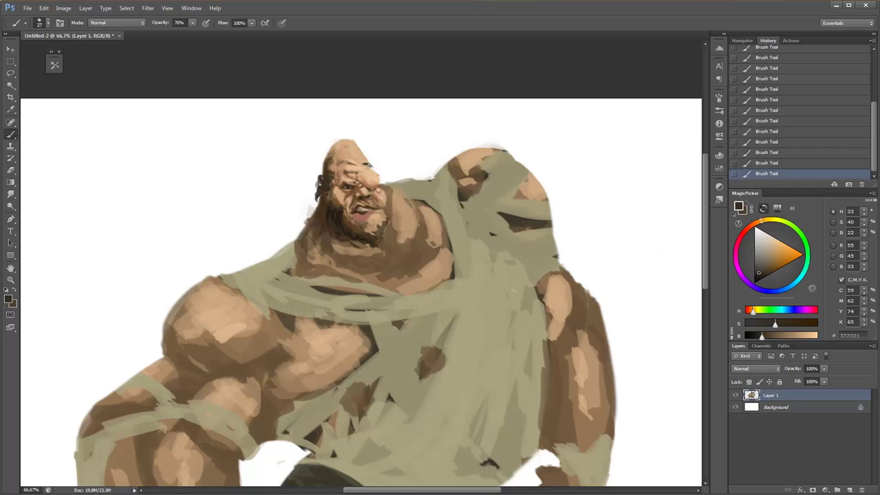
drag(368, 165, 357, 160)
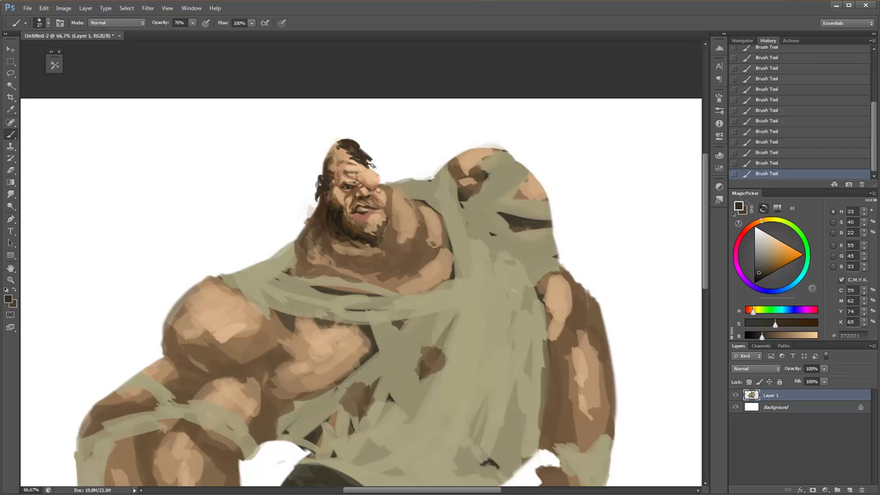
drag(338, 142, 337, 151)
alt+click(332, 155)
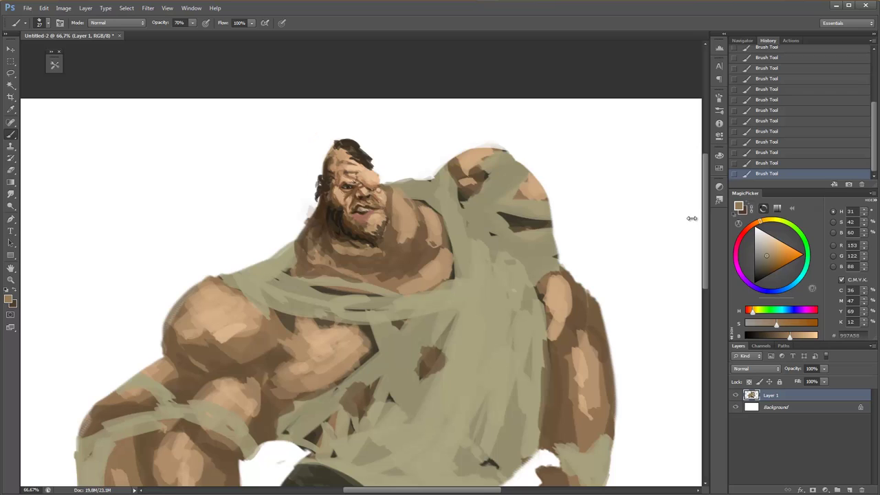
click(775, 287)
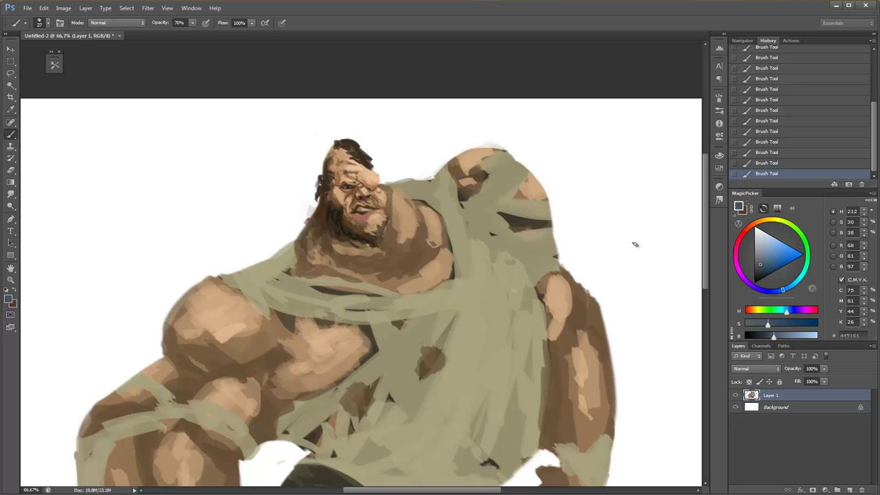
click(759, 268)
key(ctrl+alt+z)
key(ctrl+alt+z)
key(ctrl+alt+z)
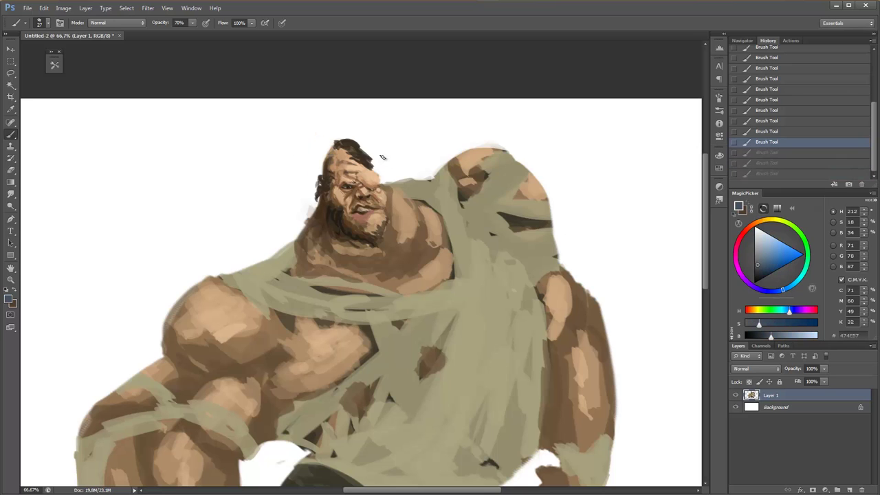
Paint a grey streak on top of the head at 30–40% opacity, picking a lighter grey.
key(3)
right_click(457, 179)
key(Escape)
alt+click(331, 158)
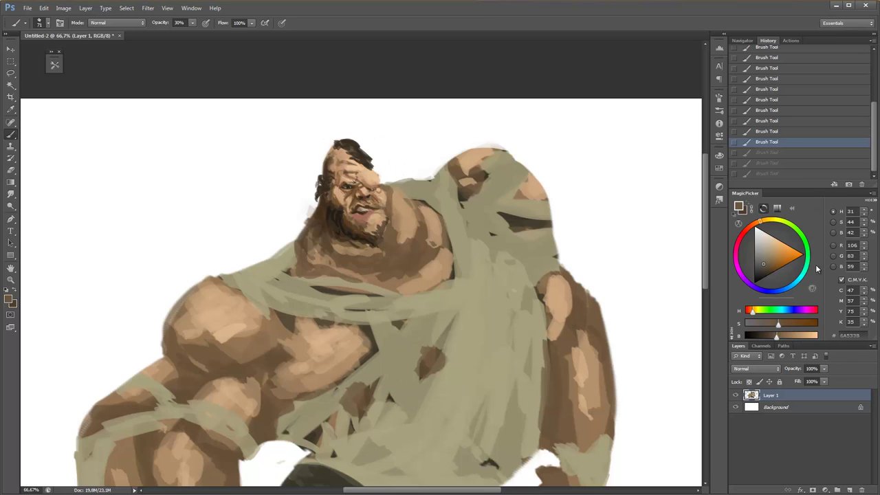
click(757, 264)
mouse_move(333, 165)
mouse_down()
mouse_move(330, 175)
mouse_move(361, 163)
mouse_move(333, 154)
mouse_up()
key(4)
alt+click(343, 151)
click(757, 245)
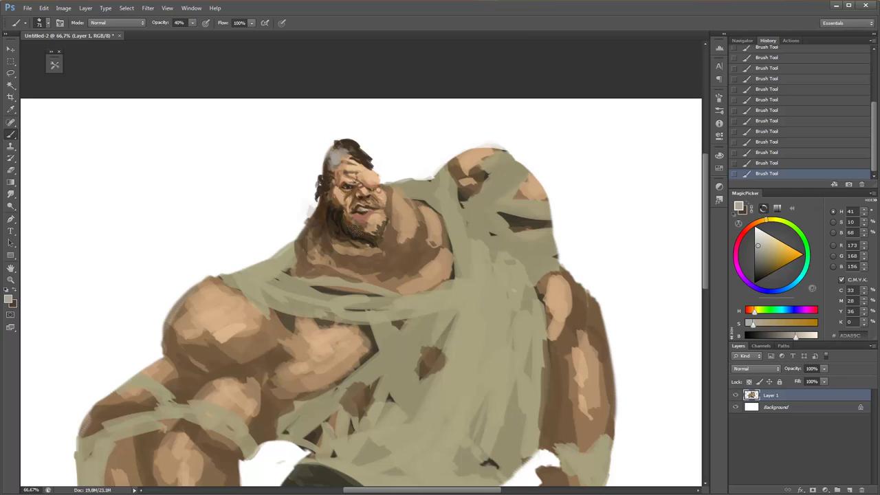
Shrink the brush at 50% opacity and pick a lighter pink for the lips.
right_click(407, 185)
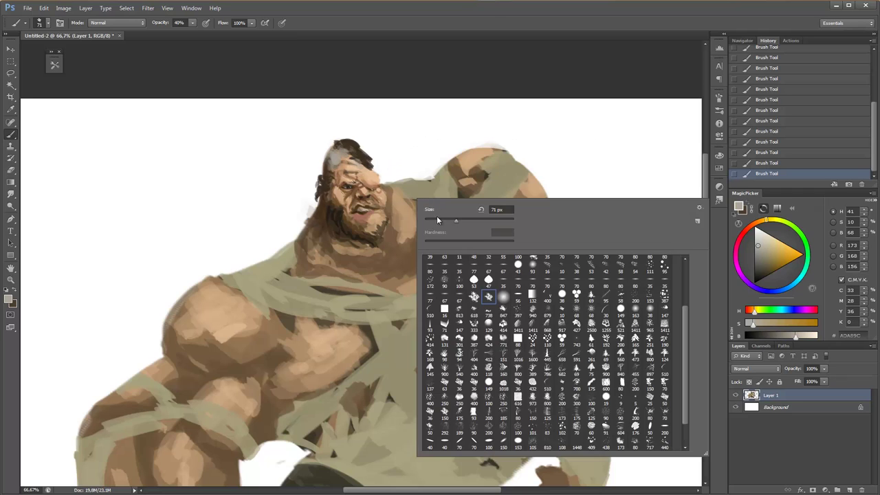
double_click(438, 221)
alt+click(357, 224)
key(5)
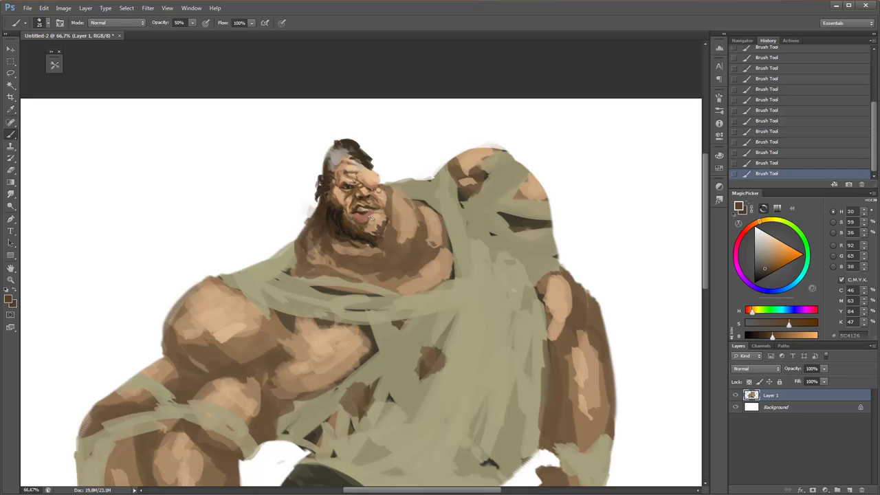
alt+click(368, 225)
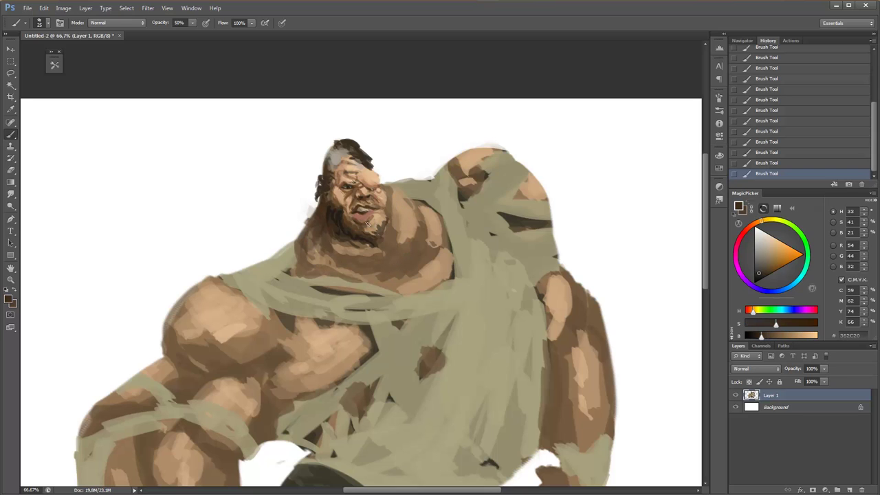
scroll(367, 203, up, 1)
alt+click(361, 226)
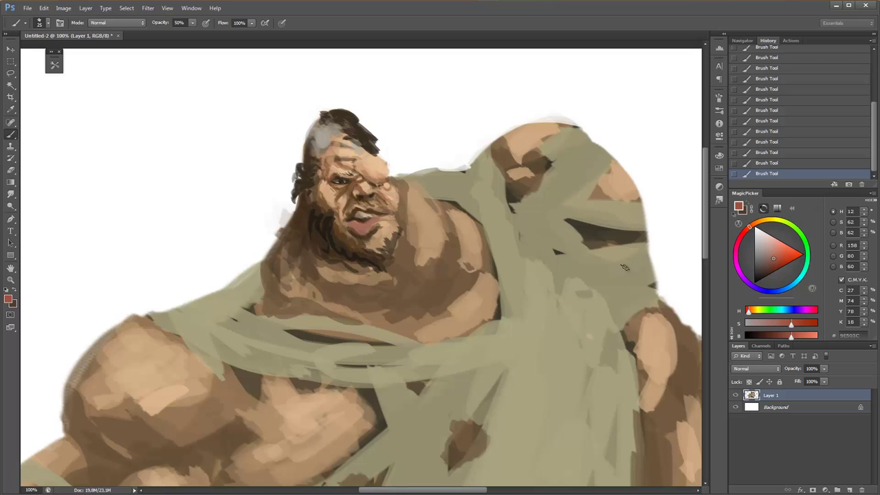
click(770, 241)
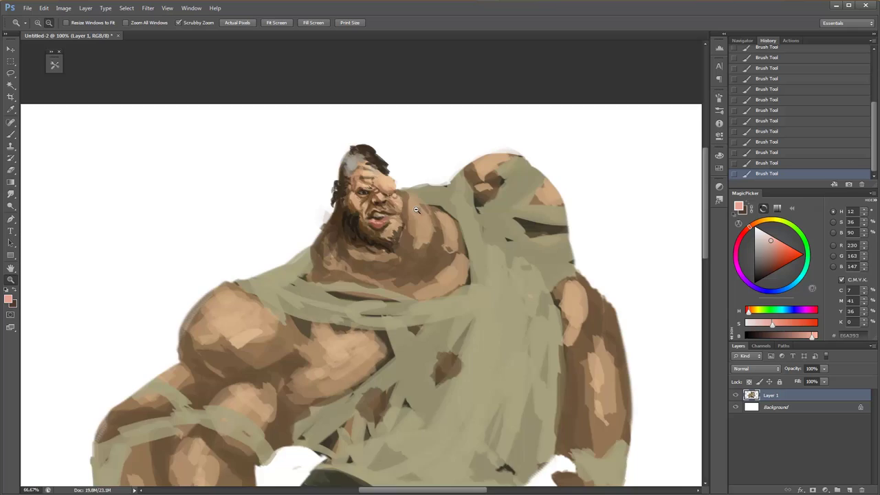
drag(414, 232, 384, 220)
Sample dark browns and add dark hair strands at the top right of the head.
right_click(376, 209)
alt+click(349, 213)
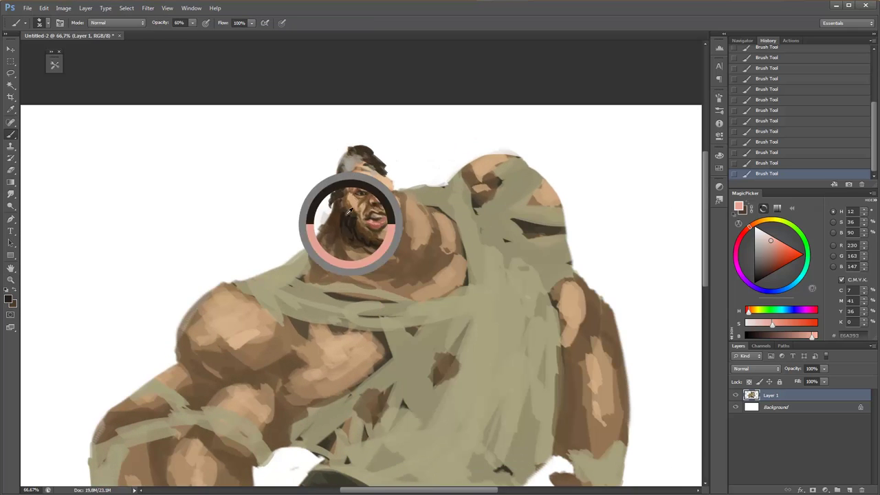
alt+click(334, 204)
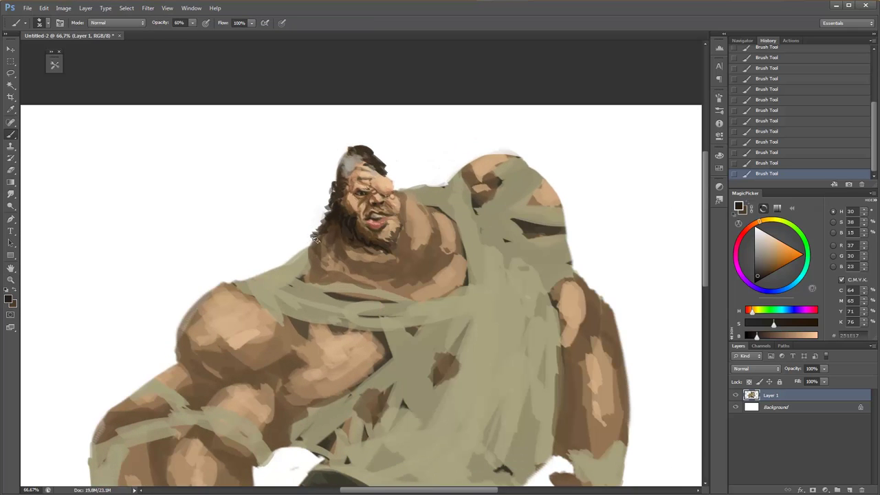
alt+click(384, 162)
drag(381, 177, 392, 169)
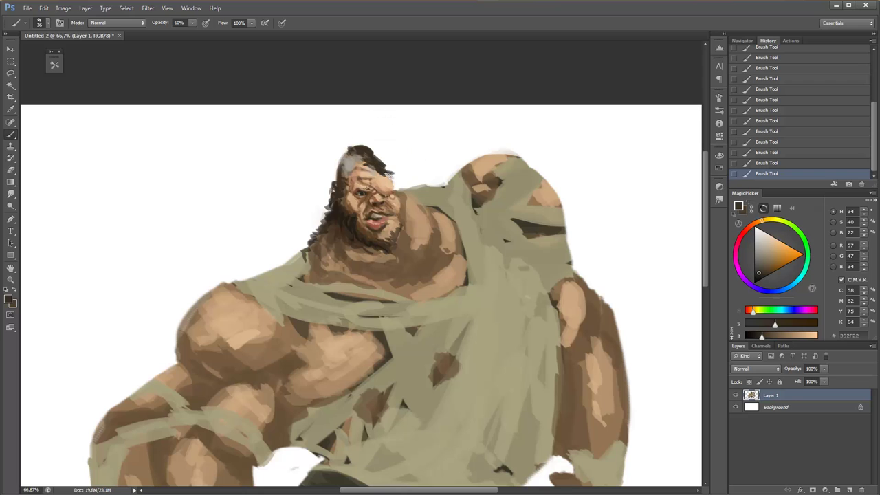
Undo the last two eyebrow strokes and repaint the eyebrow in light tan.
scroll(417, 167, up, 5)
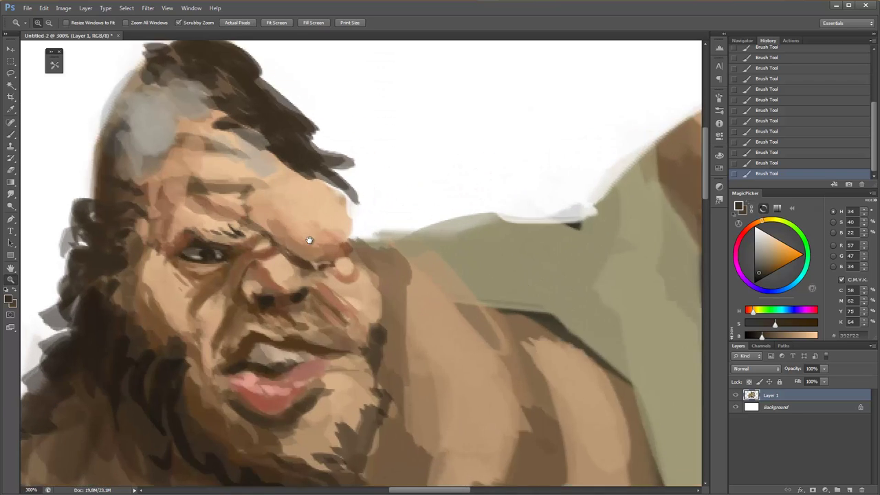
right_click(412, 157)
key(Return)
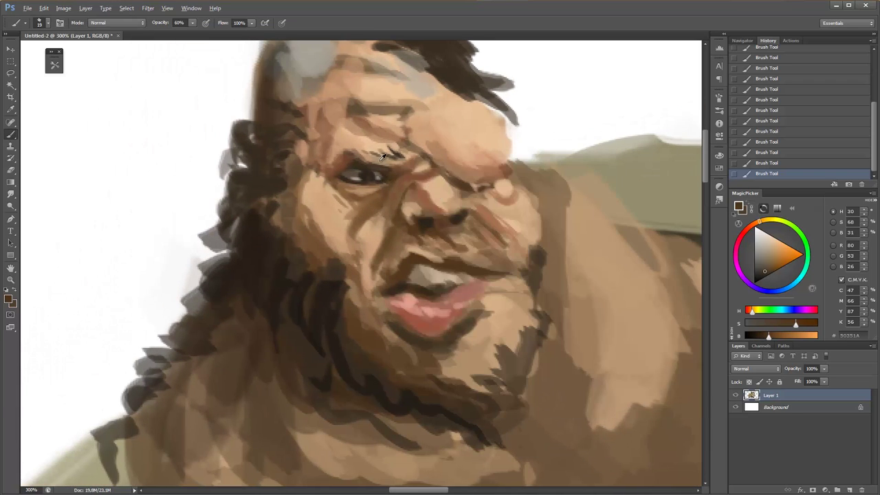
alt+click(383, 157)
key(ctrl+alt+z)
key(ctrl+alt+z)
alt+click(351, 146)
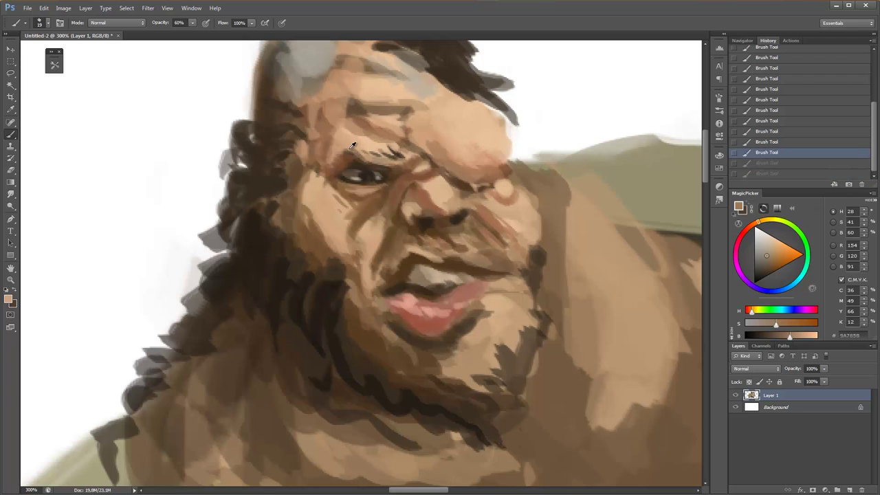
drag(351, 146, 377, 159)
Try dark brown strokes over the eye and eyebrow, then undo them.
alt+click(342, 158)
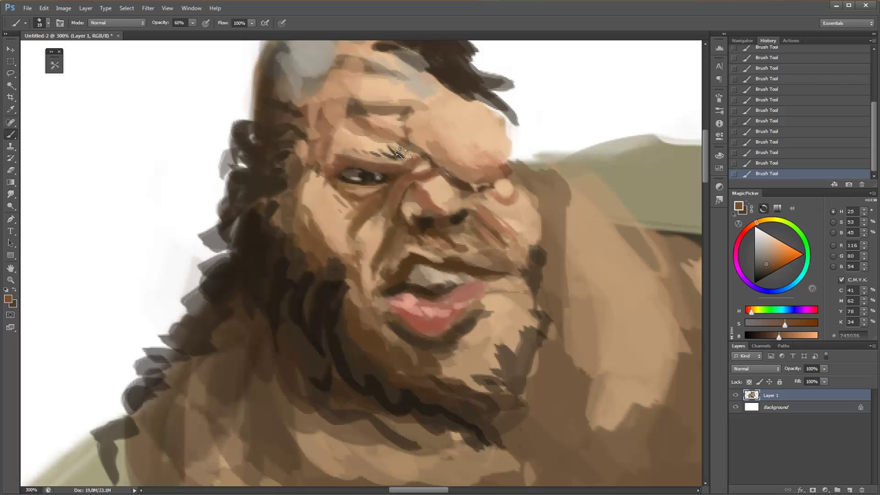
right_click(395, 148)
key(Return)
alt+click(358, 175)
drag(344, 165, 378, 175)
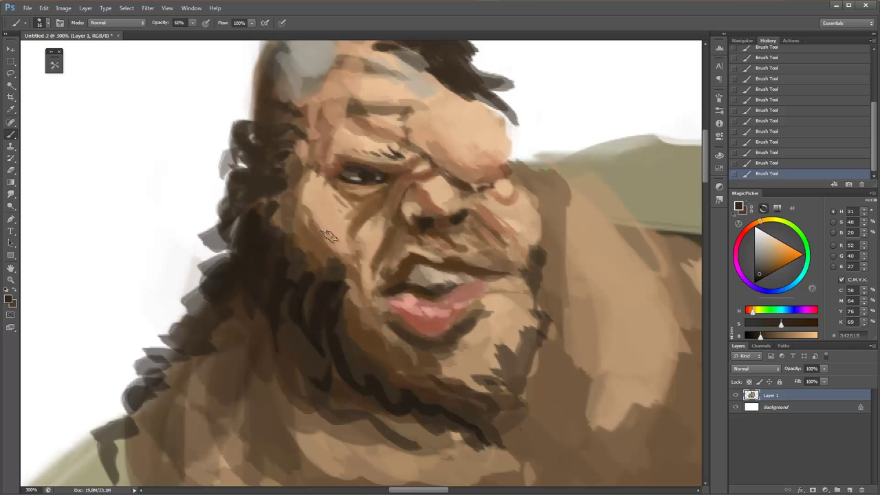
key(ctrl+alt+z)
key(ctrl+alt+z)
key(ctrl+alt+z)
Paint a small dark stroke at the eye corner with a size 13 brush, then undo it.
alt+click(389, 172)
right_click(385, 174)
key(Return)
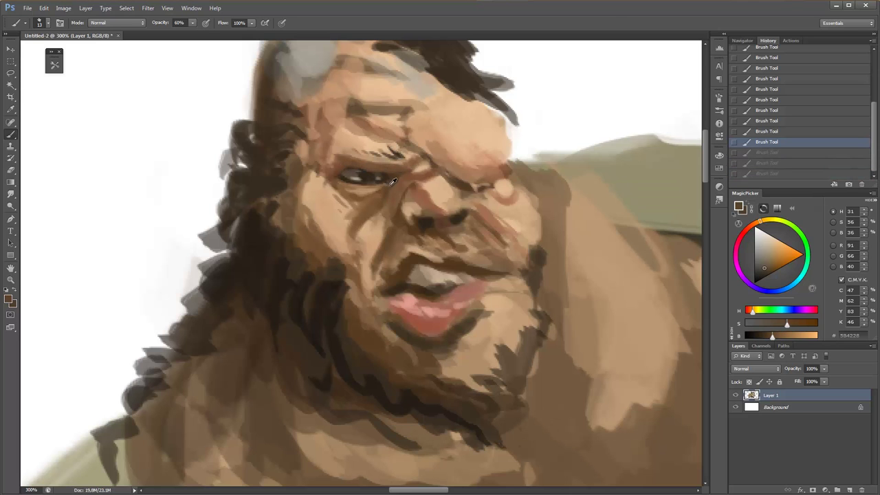
alt+click(392, 179)
drag(392, 177, 389, 171)
key(z)
alt+click(337, 165)
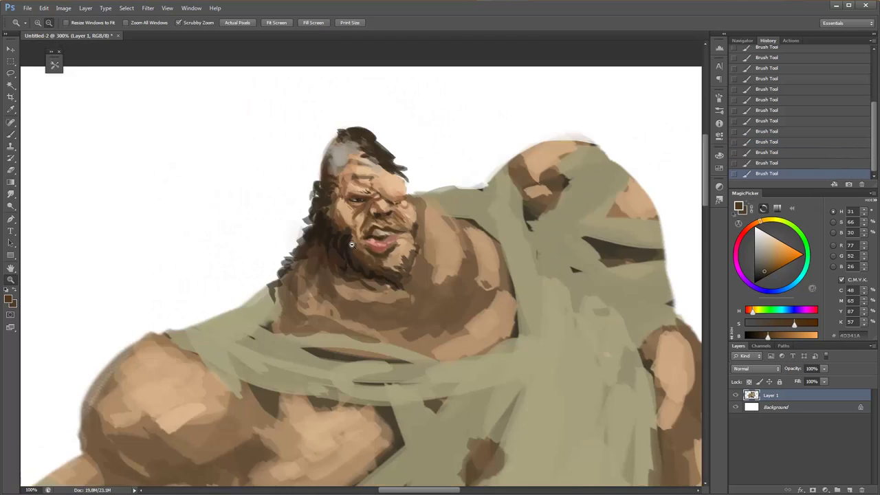
click(356, 215)
key(ctrl+alt+z)
key(ctrl+alt+z)
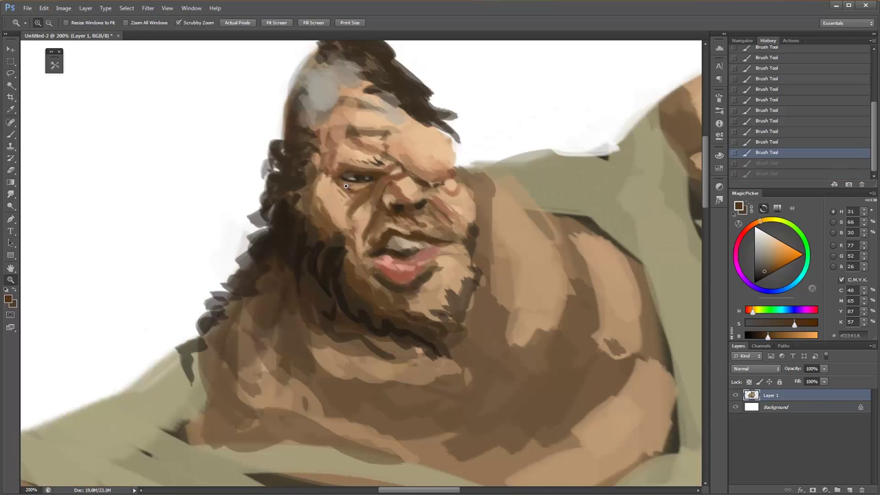
Paint a small light tan stroke near the eye.
key(b)
alt+click(351, 189)
drag(339, 174, 346, 166)
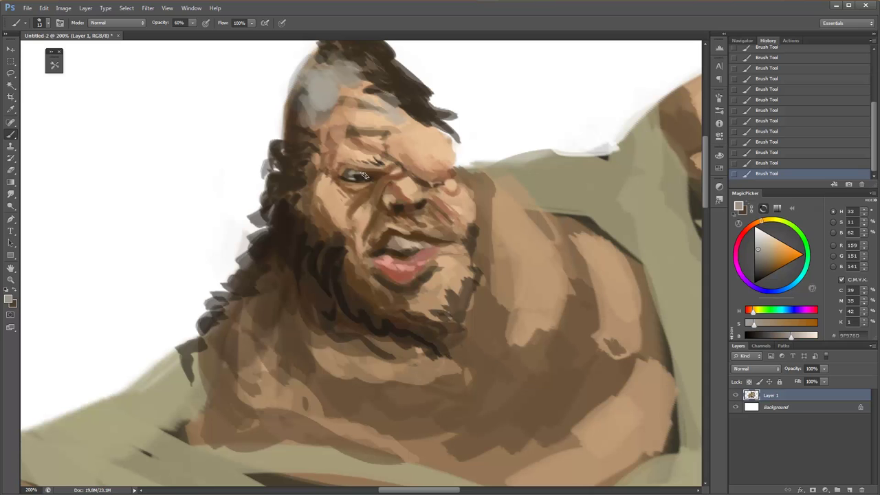
alt+click(359, 176)
right_click(359, 144)
key(Escape)
Shrink the brush to size 11 and sample browns and greys around the eye.
alt+click(334, 173)
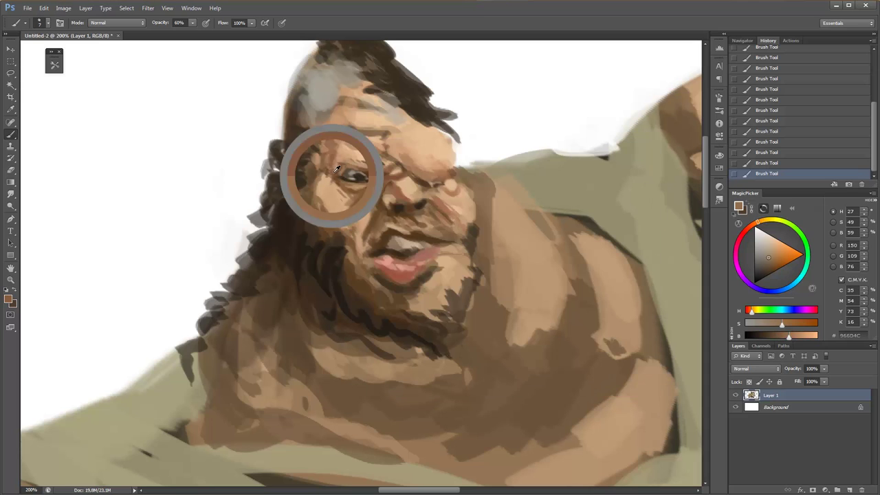
right_click(379, 168)
key(Escape)
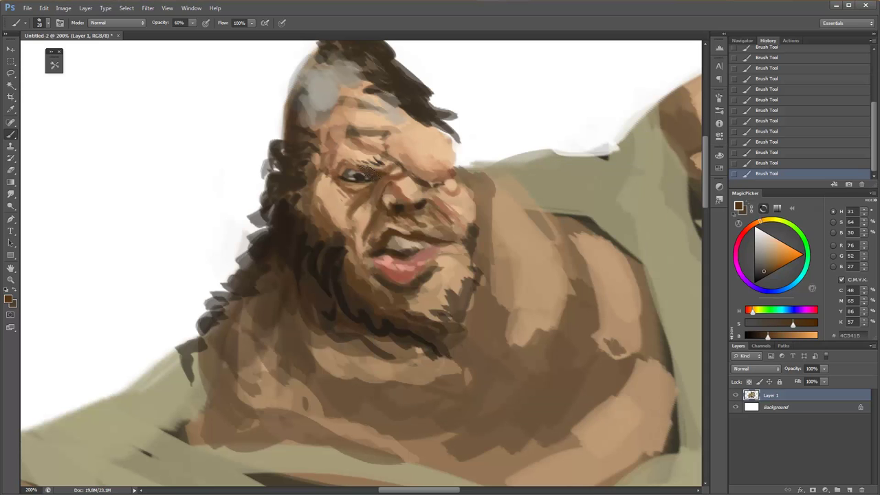
alt+click(339, 158)
right_click(352, 177)
key(Escape)
alt+click(347, 173)
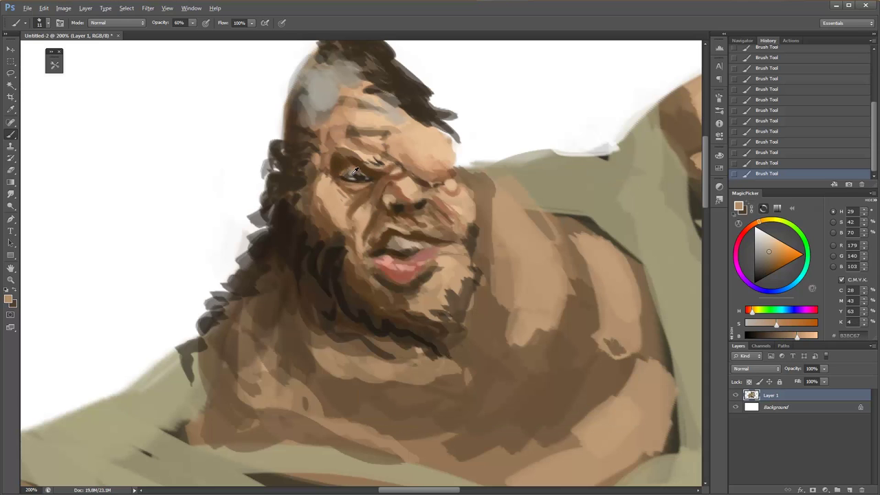
alt+click(363, 175)
alt+click(361, 171)
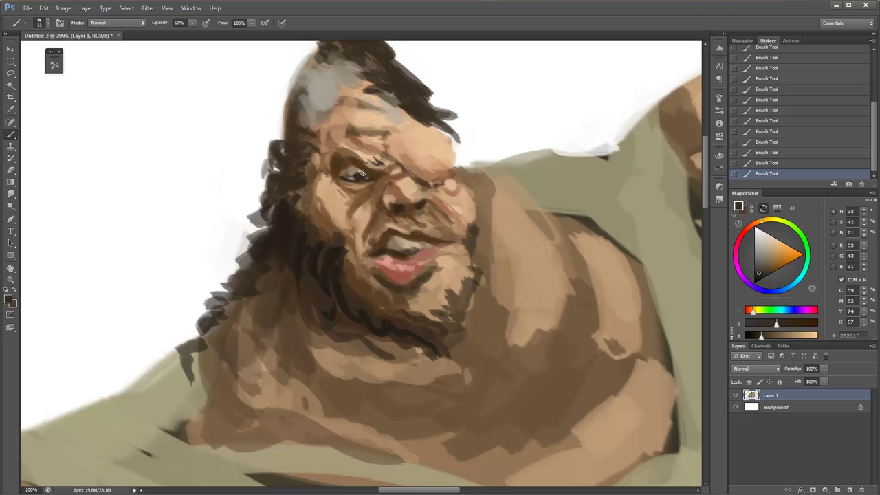
Swap to white at 30% opacity and sample tan and reddish-brown tones near the eye.
key(x)
key(3)
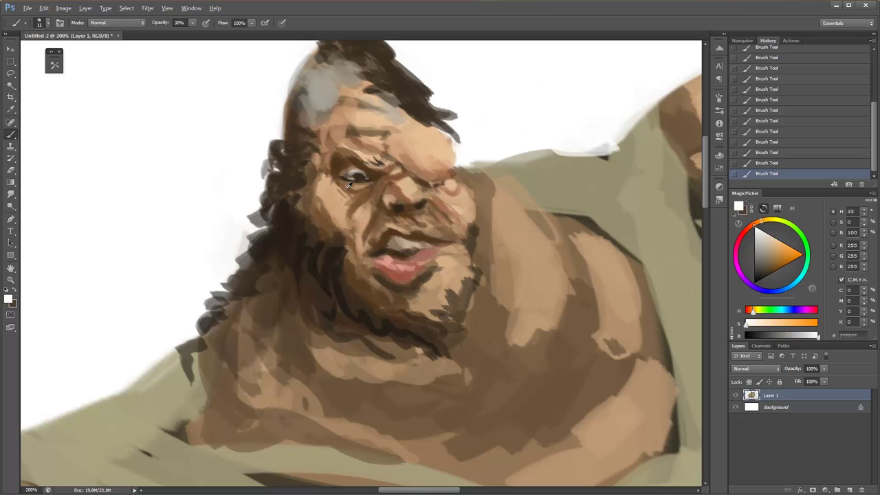
alt+click(352, 175)
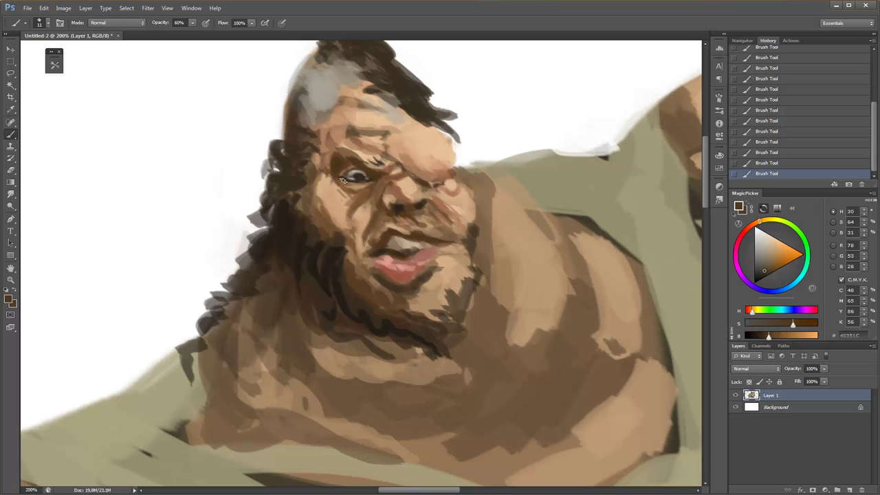
alt+click(357, 186)
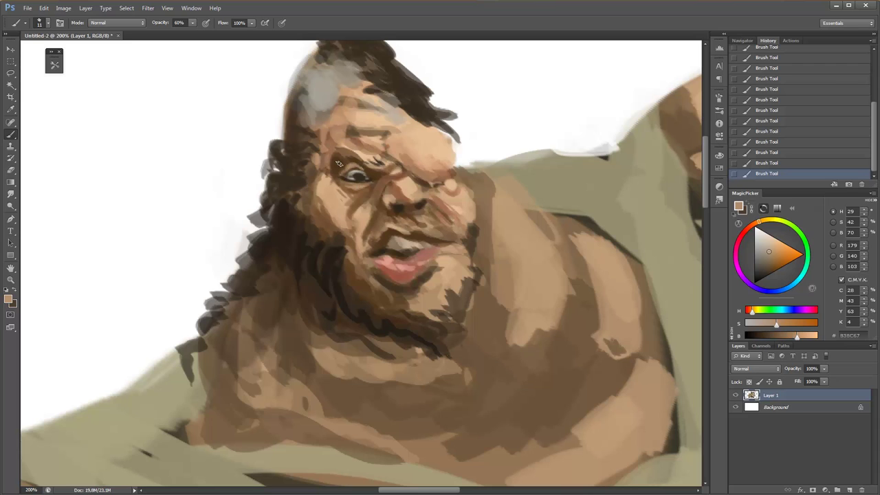
right_click(338, 163)
key(3)
alt+click(345, 154)
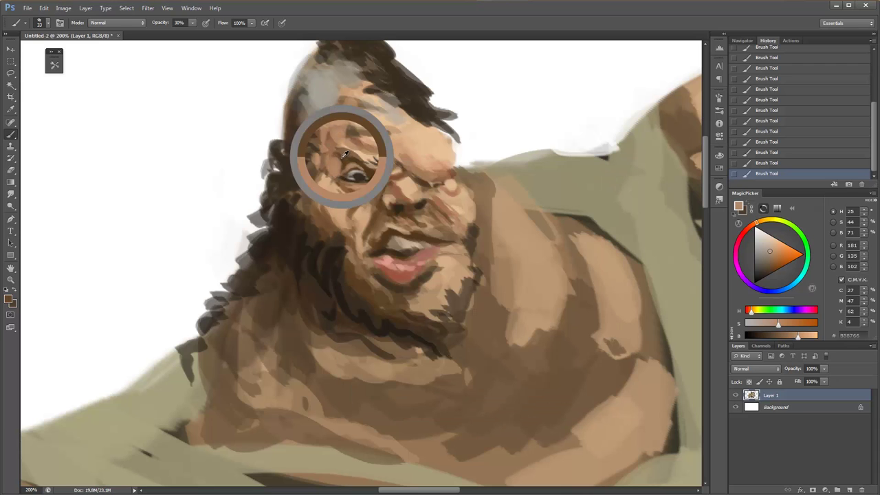
alt+click(372, 174)
Set a size 14 brush at 60% opacity, sample forehead tones, then drop to 40%.
right_click(387, 187)
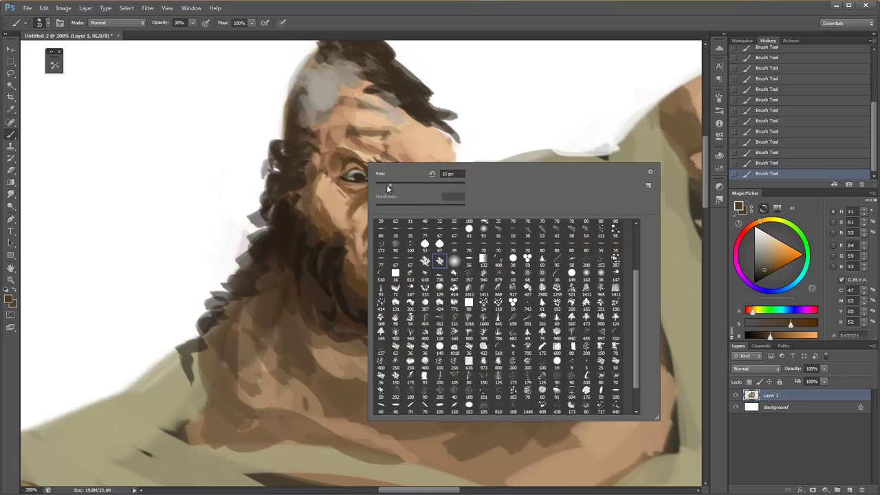
key(Escape)
alt+click(370, 177)
right_click(381, 158)
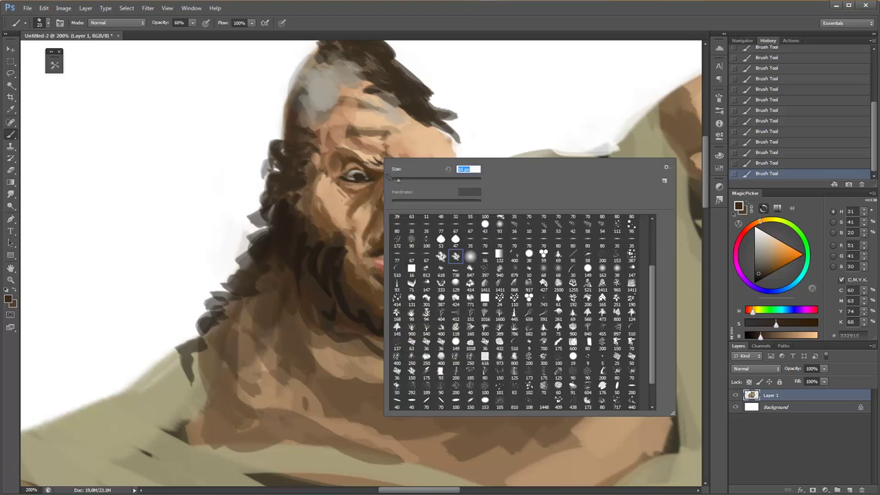
key(Escape)
key(6)
alt+click(401, 165)
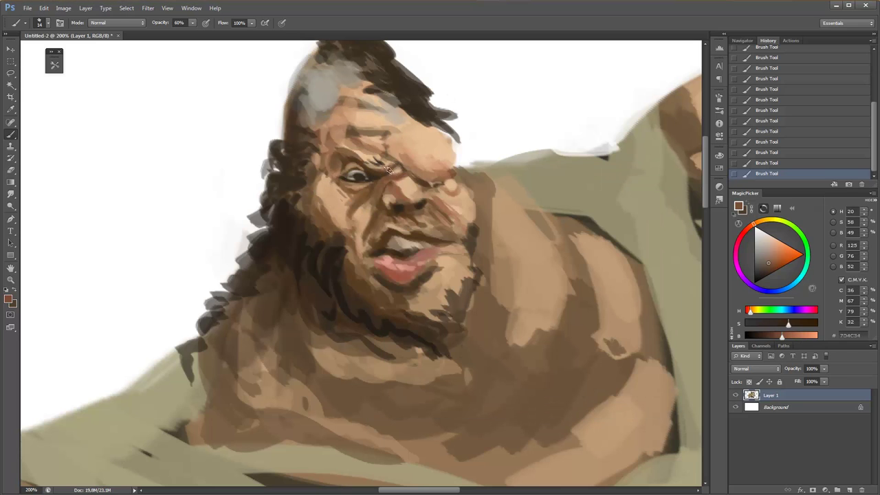
alt+click(350, 165)
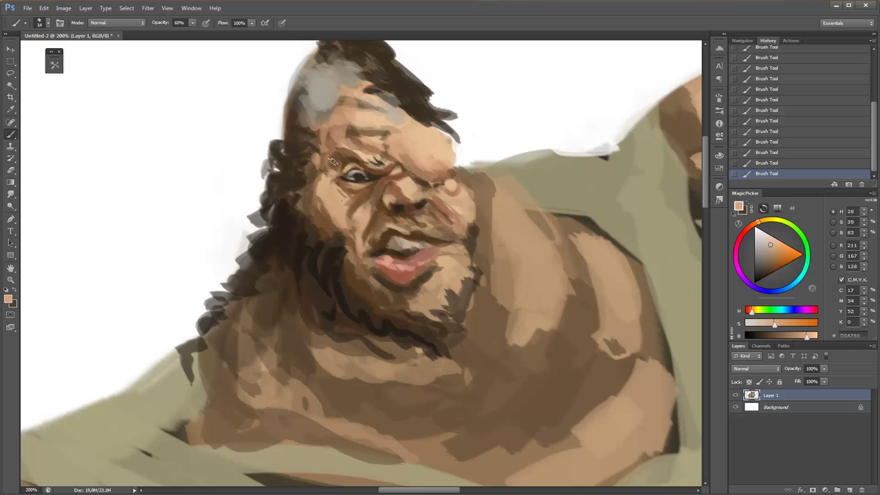
alt+click(361, 156)
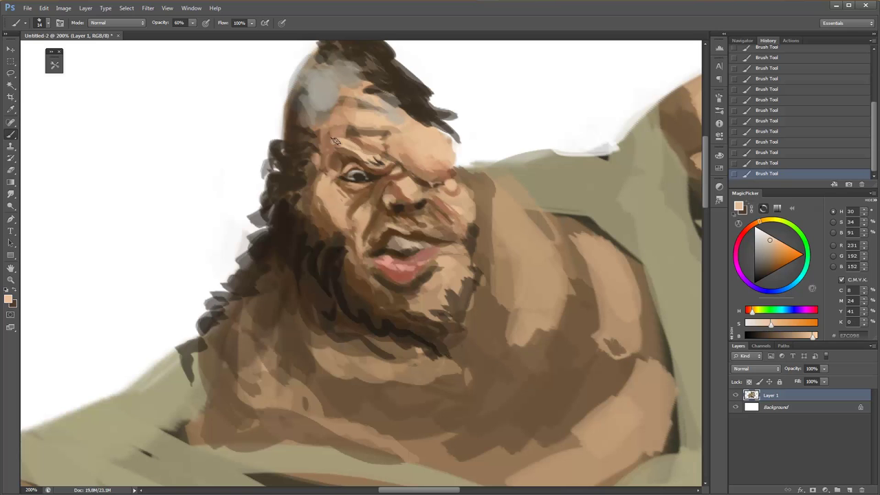
key(4)
Repaint the eye with brighter whites and a dark pupil.
right_click(395, 156)
key(Return)
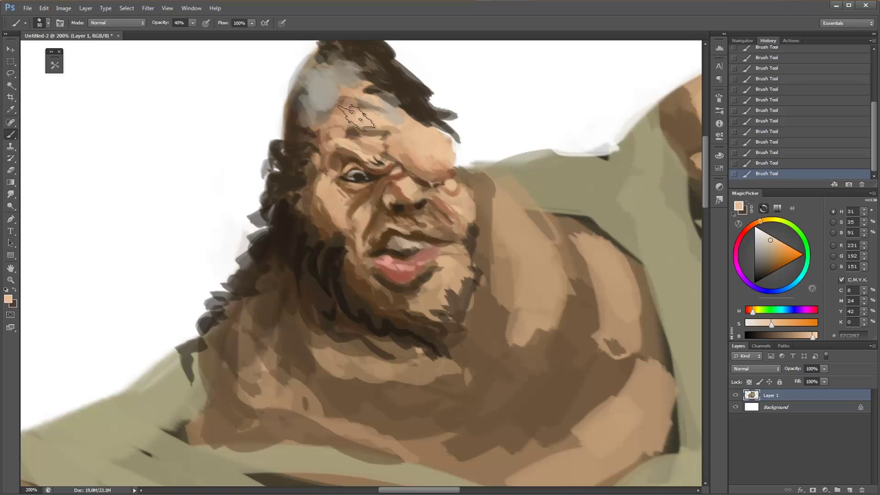
key(z)
alt+click(350, 158)
click(349, 157)
key(b)
right_click(366, 143)
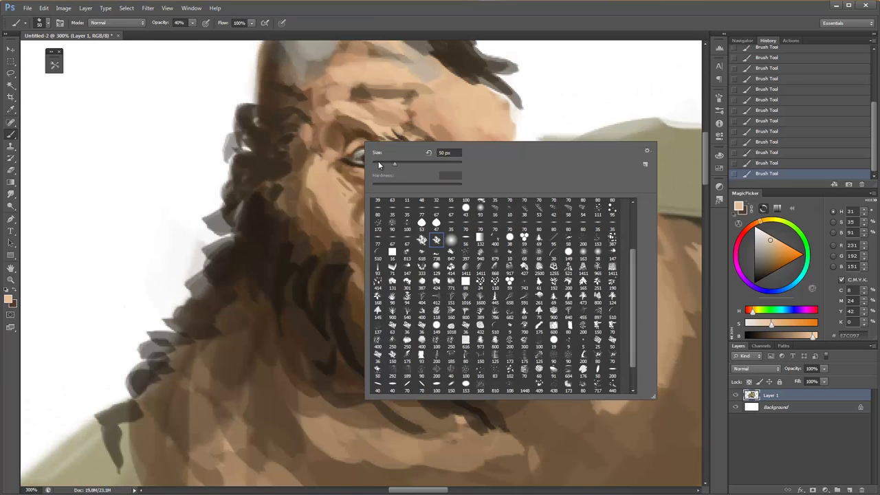
key(Return)
alt+click(345, 158)
alt+click(360, 169)
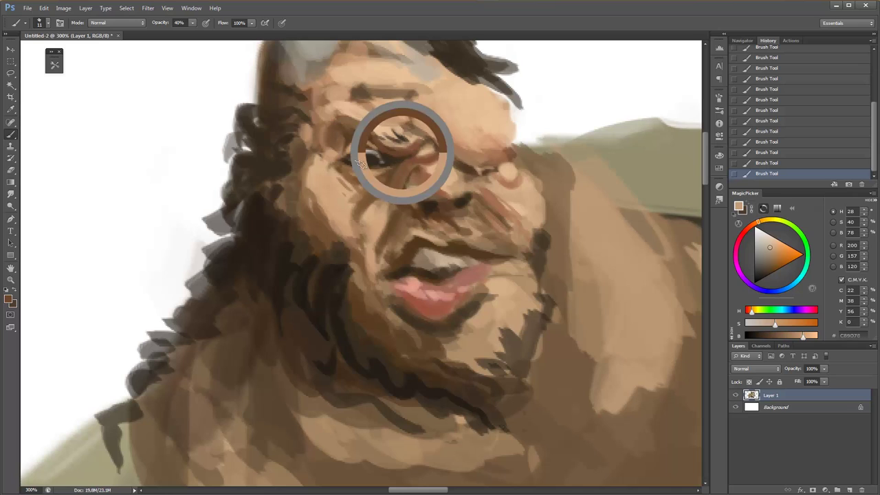
alt+click(348, 167)
drag(344, 162, 371, 160)
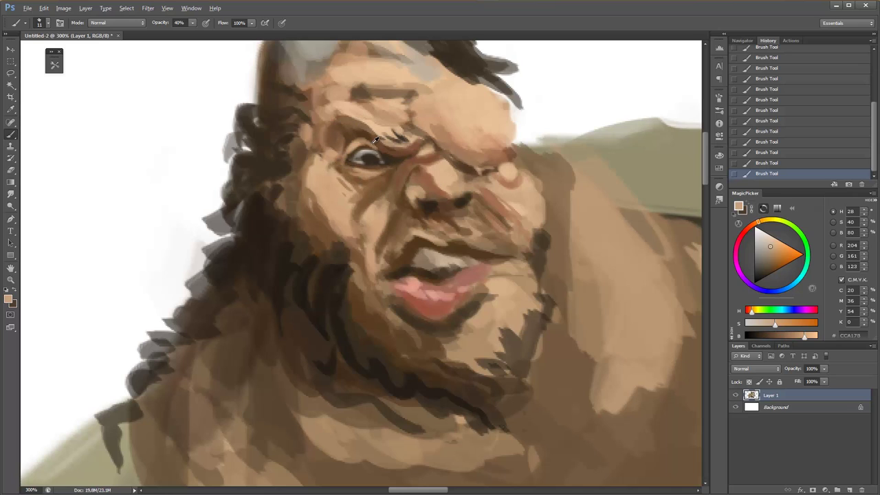
Paint light and dark texture over the brow with a textured 36 px brush at 30%.
alt+click(337, 157)
right_click(333, 148)
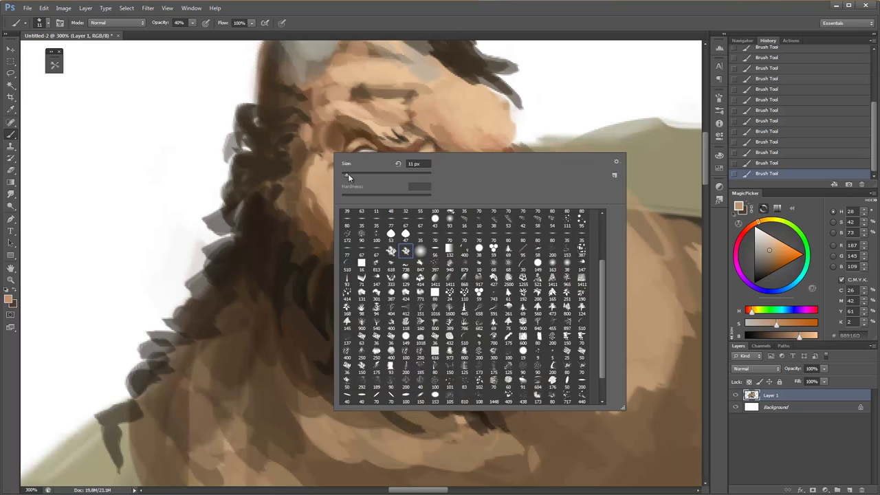
double_click(344, 165)
key(3)
alt+click(319, 168)
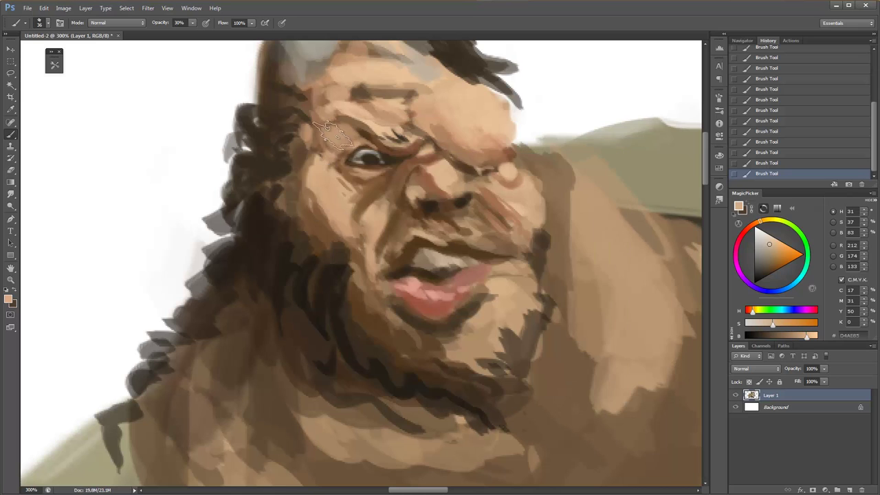
drag(316, 128, 344, 165)
alt+click(381, 146)
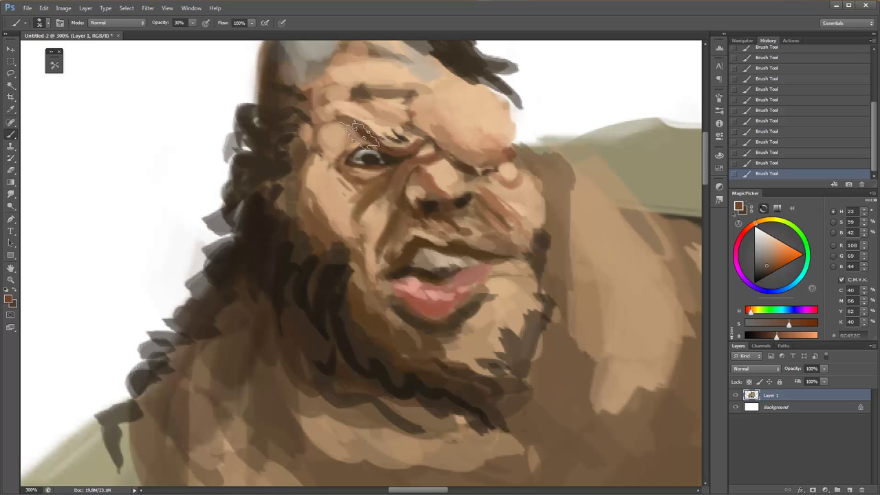
drag(381, 123, 329, 147)
Paint light highlights on the eye with a size 8 brush.
right_click(406, 152)
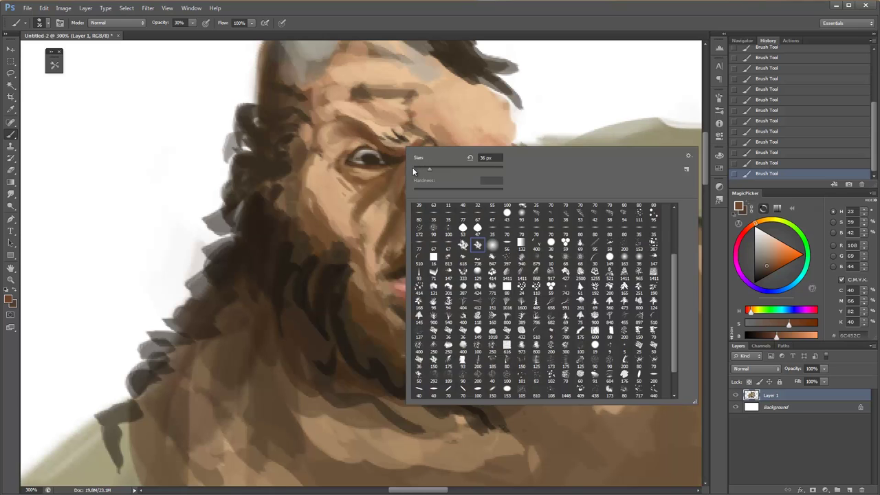
key(Return)
alt+click(364, 158)
right_click(358, 155)
text(8)
key(Return)
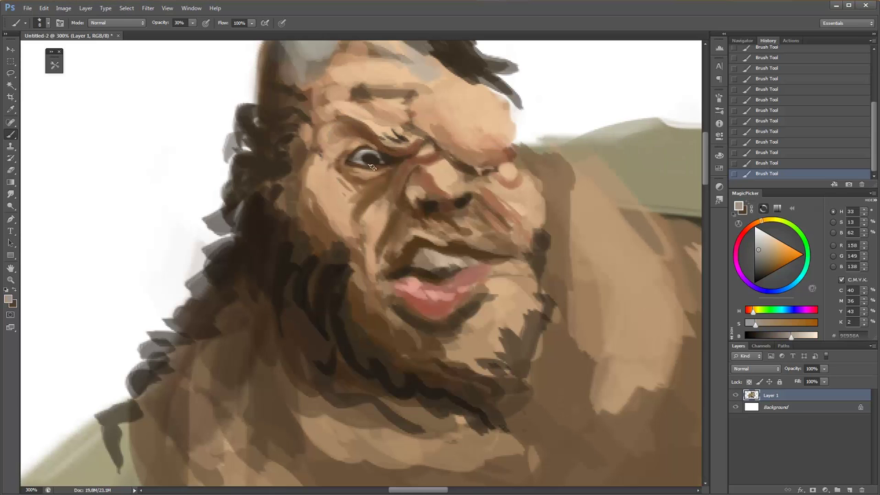
alt+click(371, 162)
mouse_move(380, 159)
mouse_down()
mouse_move(371, 161)
mouse_move(377, 166)
mouse_up()
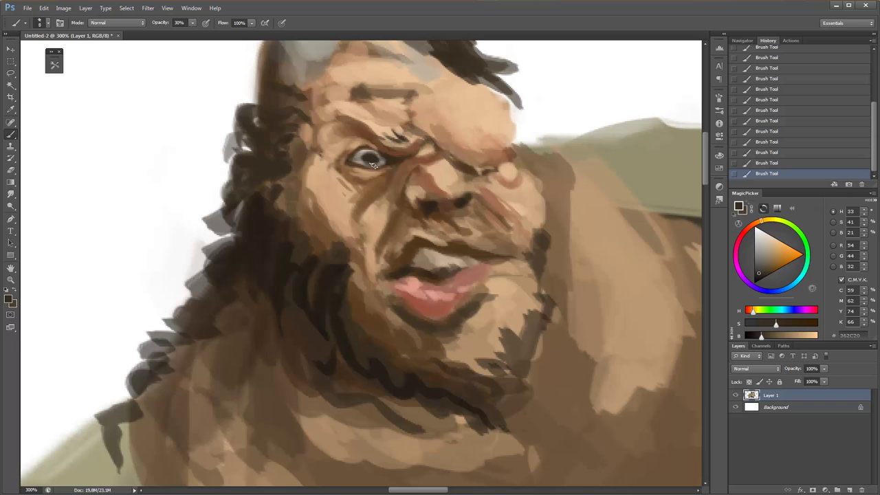
Undo the last two eye strokes and dab a crisp white catchlight on the eye.
key(z)
alt+click(470, 132)
click(412, 155)
click(412, 156)
click(412, 155)
key(b)
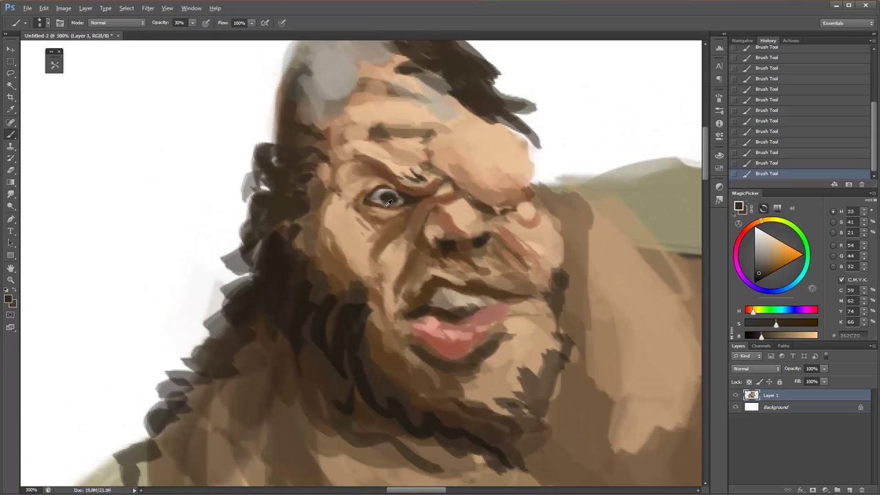
alt+click(391, 199)
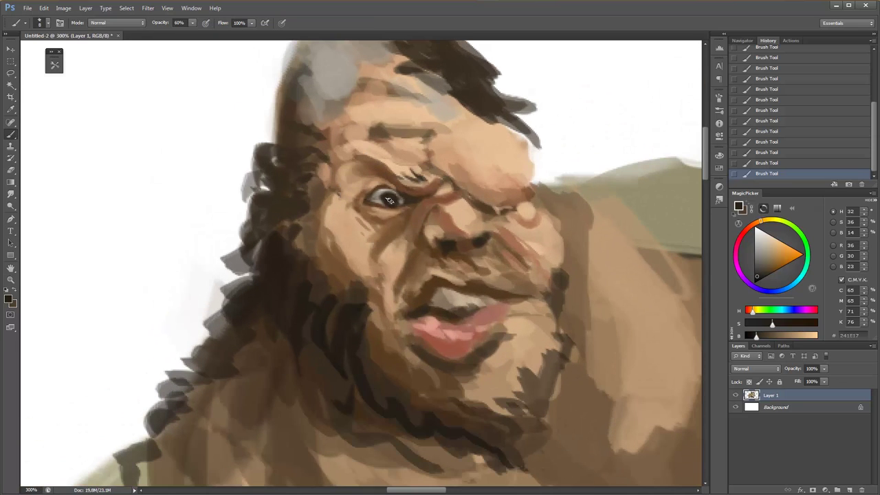
key(ctrl+alt+z)
key(ctrl+alt+z)
alt+click(455, 167)
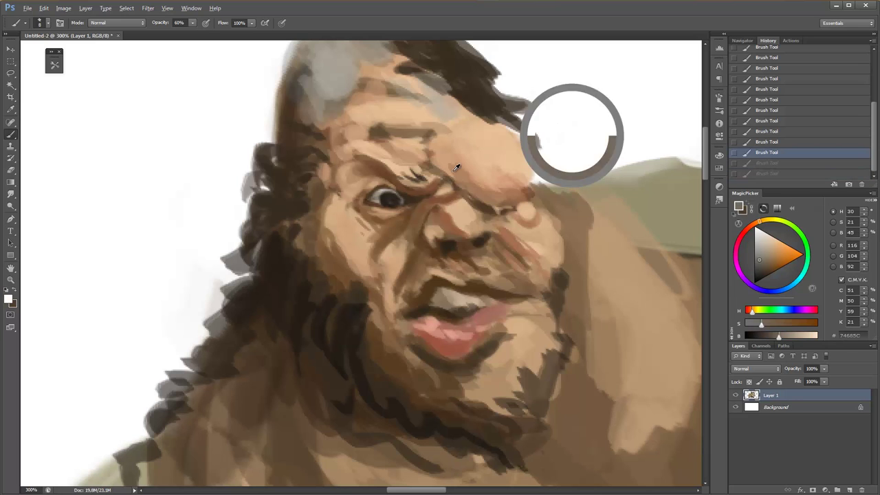
click(398, 197)
key(ctrl+minus)
key(ctrl+minus)
key(ctrl+minus)
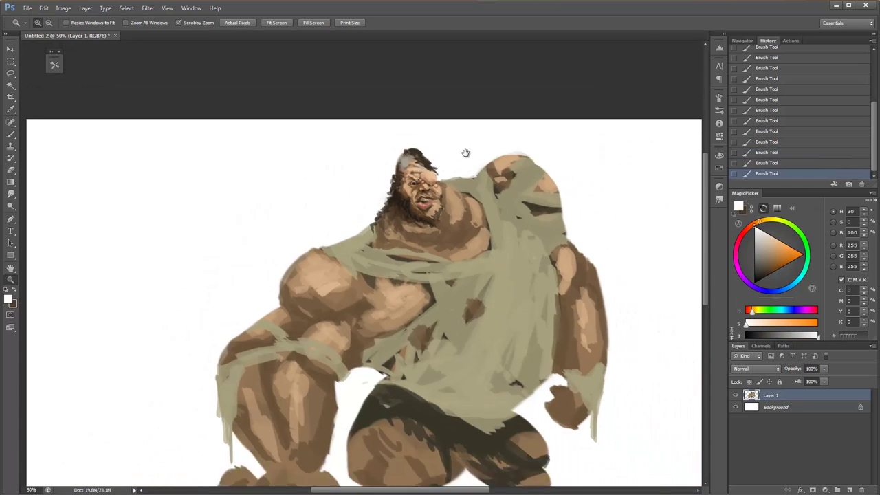
Set the brush to size 57 at 50% opacity and sample a tan skin colour.
right_click(412, 196)
text(57)
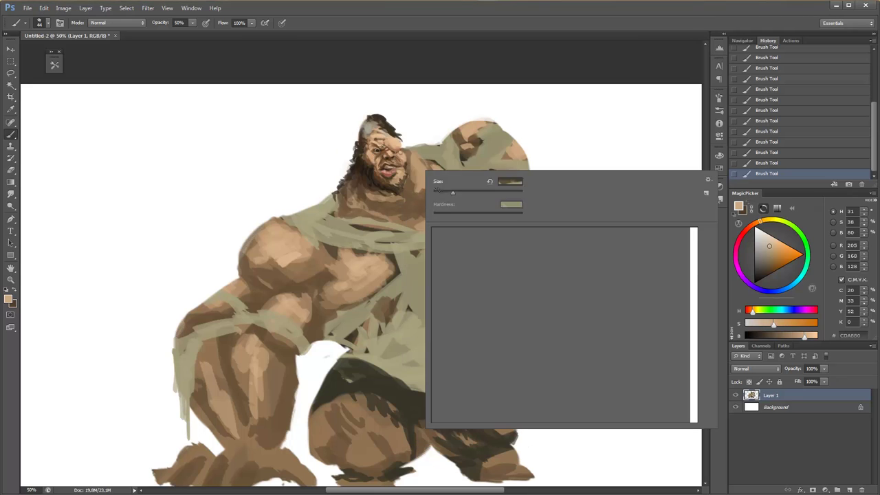
key(Return)
key(5)
alt+click(416, 165)
drag(410, 151, 453, 151)
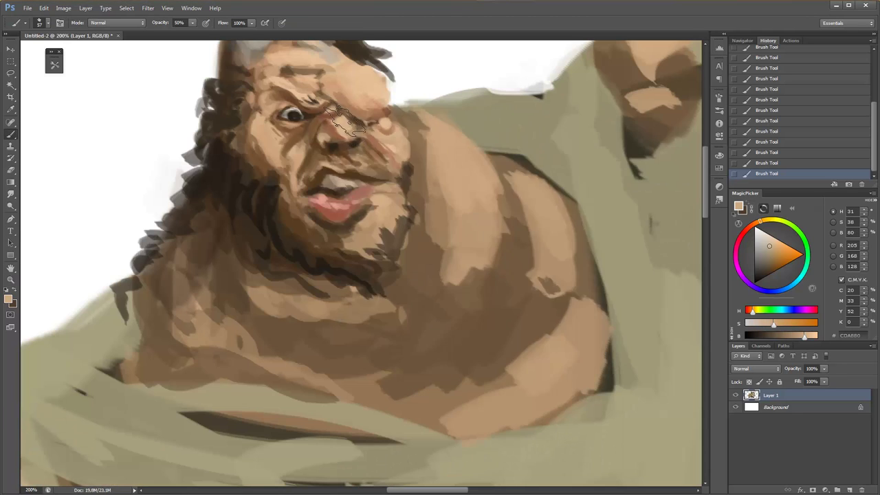
Shrink the brush to 26, sample darker skin browns and lower opacity to 40%.
right_click(322, 110)
text(26)
key(Return)
alt+click(306, 117)
drag(307, 116, 356, 141)
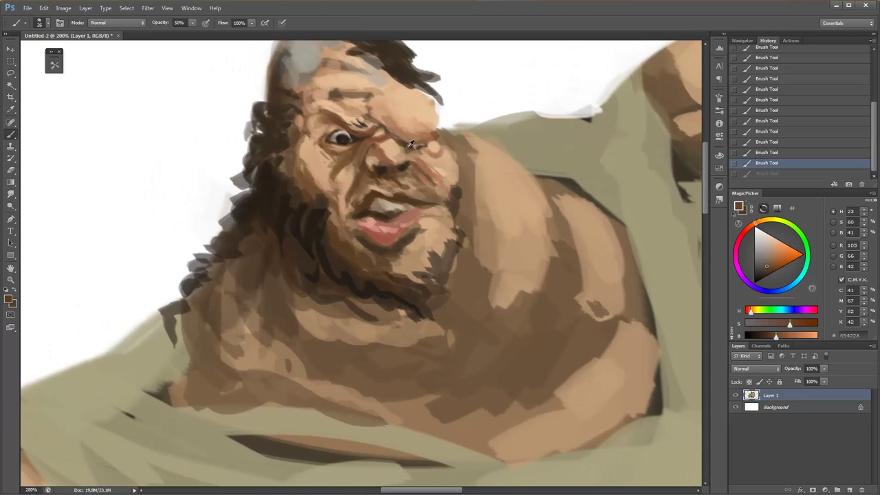
alt+click(354, 140)
key(4)
Set the brush to size 17 and sample warm brown and lighter skin tones.
right_click(356, 144)
text(17)
key(Return)
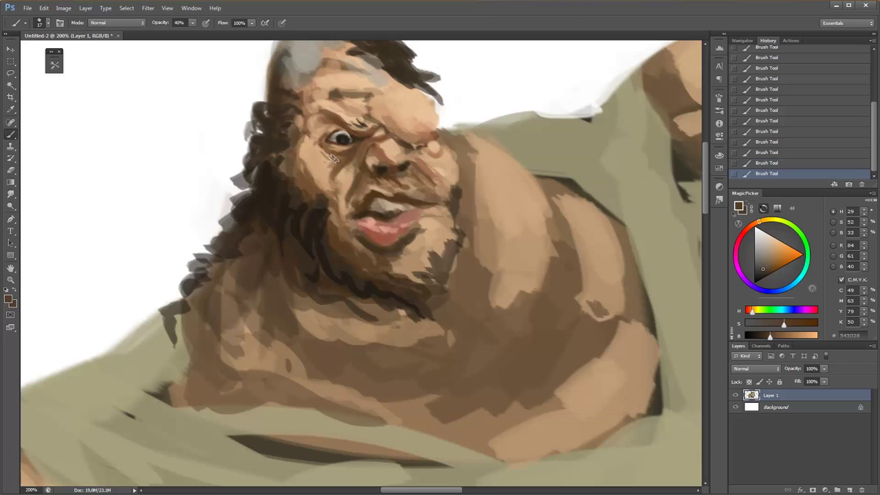
alt+click(323, 127)
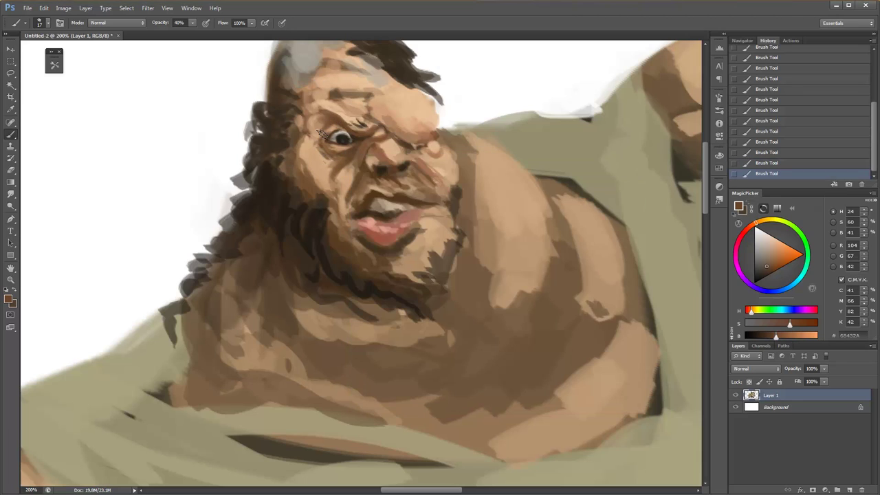
alt+click(421, 140)
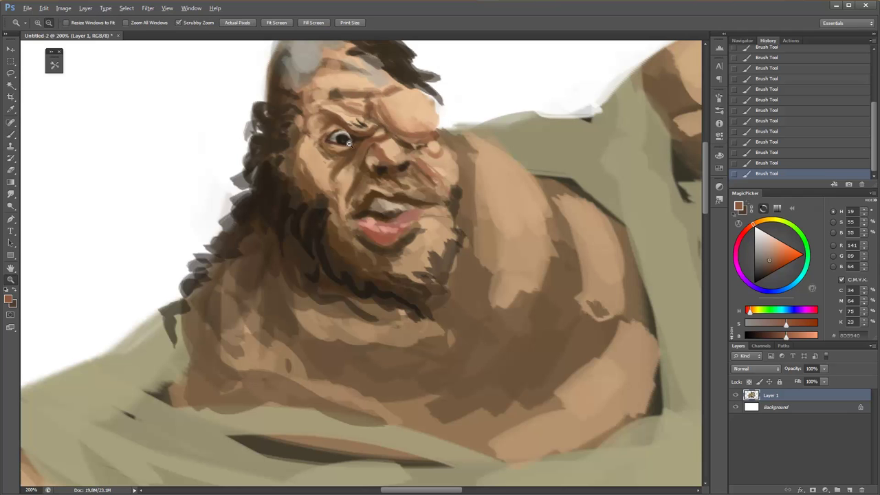
mouse_move(364, 114)
mouse_down()
mouse_move(351, 105)
mouse_move(409, 141)
mouse_up()
right_click(351, 105)
key(Return)
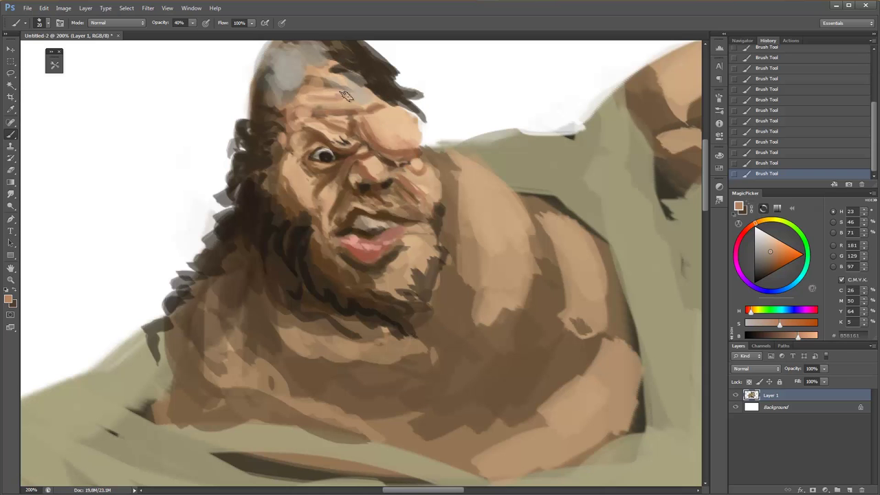
alt+click(355, 99)
Erase stray paint along the hairline above the forehead.
key(z)
drag(385, 124, 417, 148)
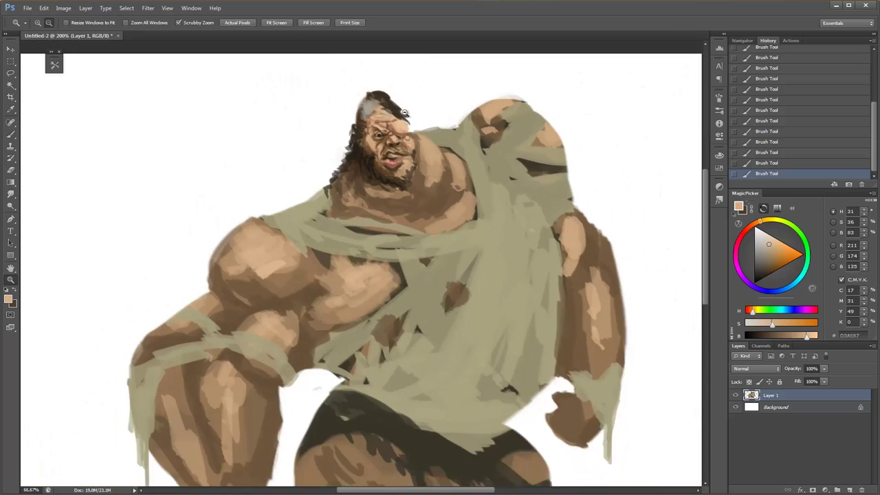
click(417, 148)
click(418, 148)
key(e)
drag(412, 103, 385, 131)
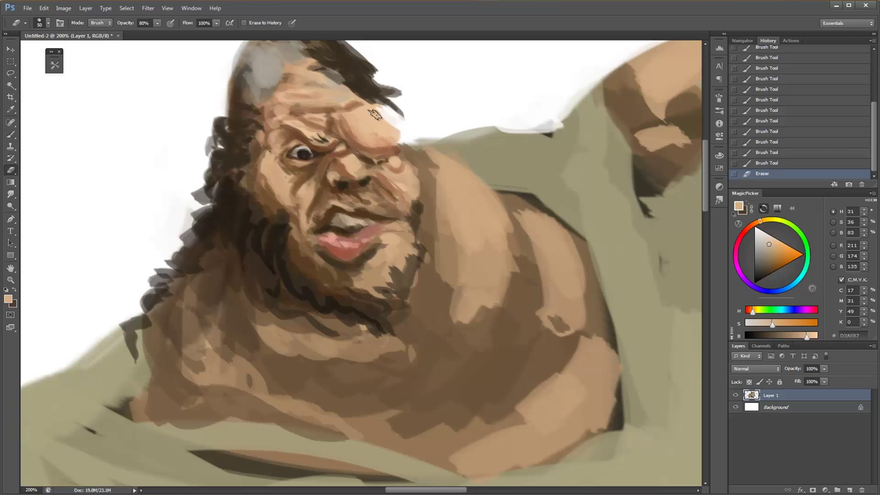
key(b)
Repaint the brow with light skin strokes, then choose a very pale tone and new brush shape.
mouse_move(364, 103)
mouse_down()
mouse_move(348, 112)
mouse_move(363, 127)
mouse_up()
alt+click(376, 115)
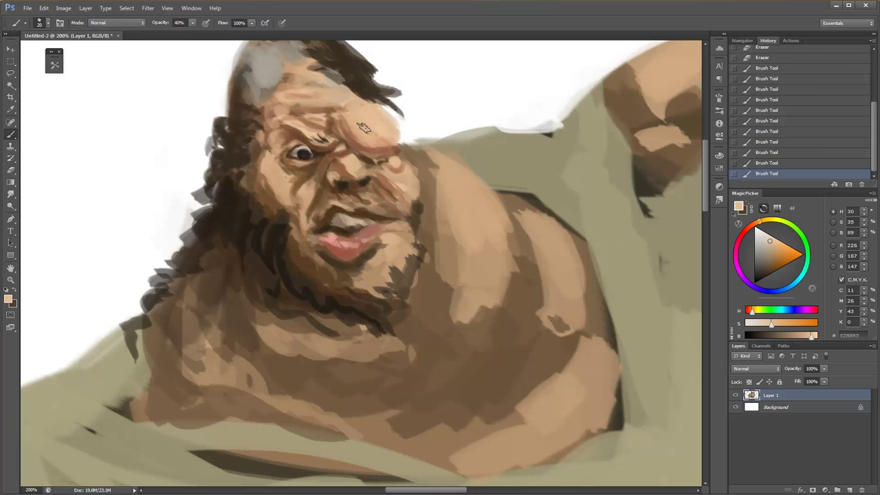
drag(769, 243, 764, 231)
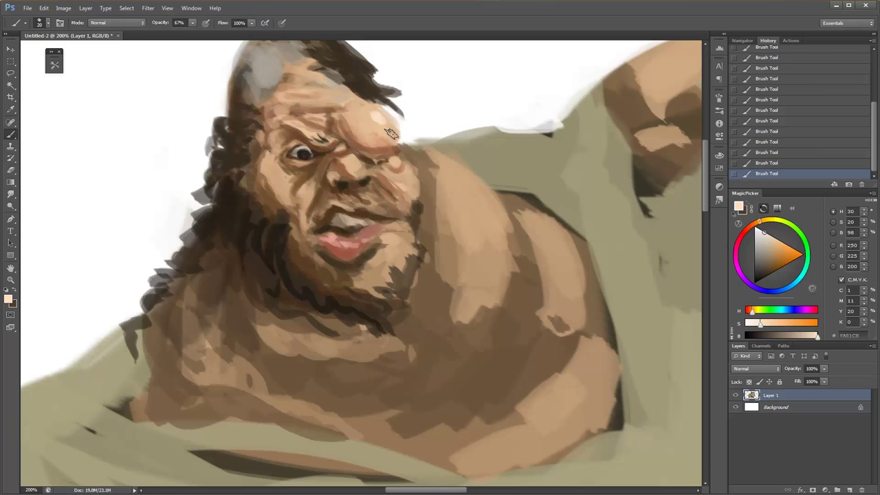
right_click(385, 120)
click(447, 185)
key(Return)
Zoom out and sample reddish and darker browns from the face at 60% opacity.
key(1)
key(z)
alt+click(409, 128)
alt+click(409, 128)
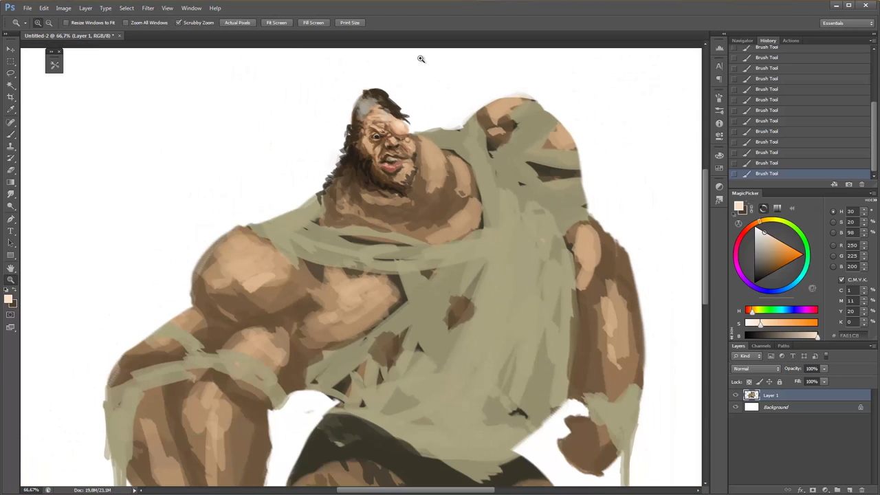
key(b)
right_click(422, 121)
alt+click(429, 169)
alt+click(384, 171)
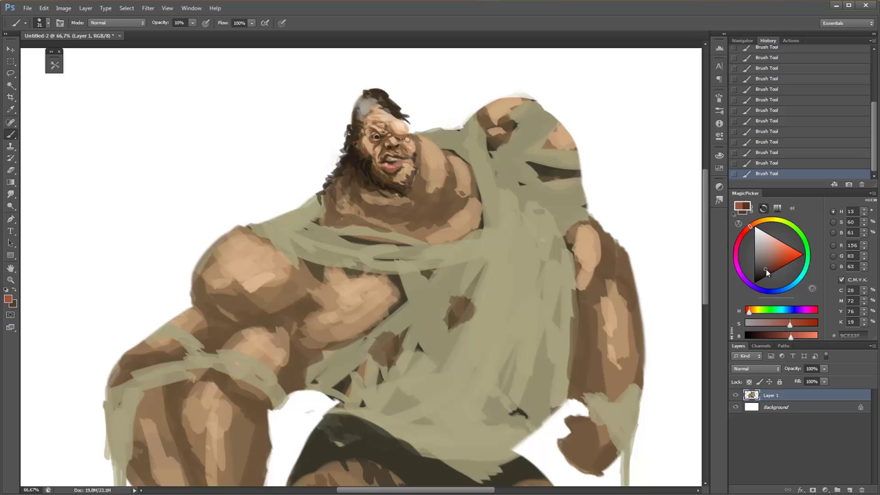
key(6)
Sample a pale skin tone at 50% opacity, undoing and redoing recent strokes.
drag(393, 157, 440, 158)
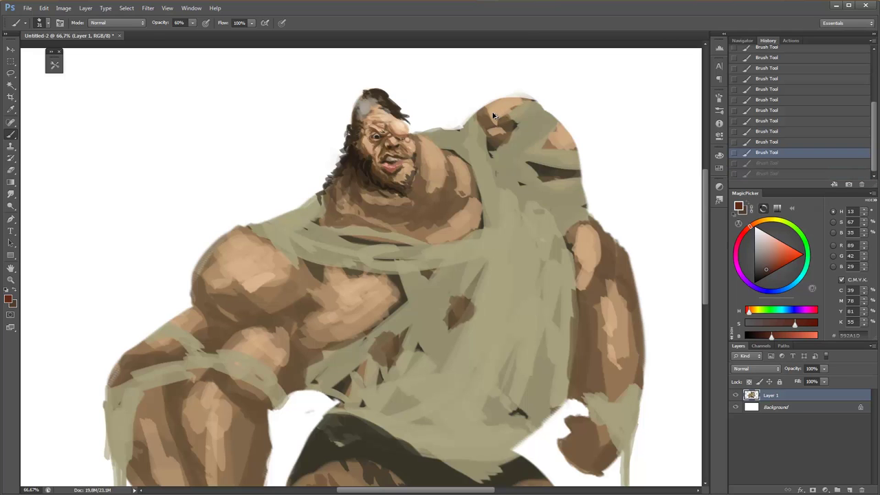
alt+click(373, 167)
key(5)
key(ctrl+z)
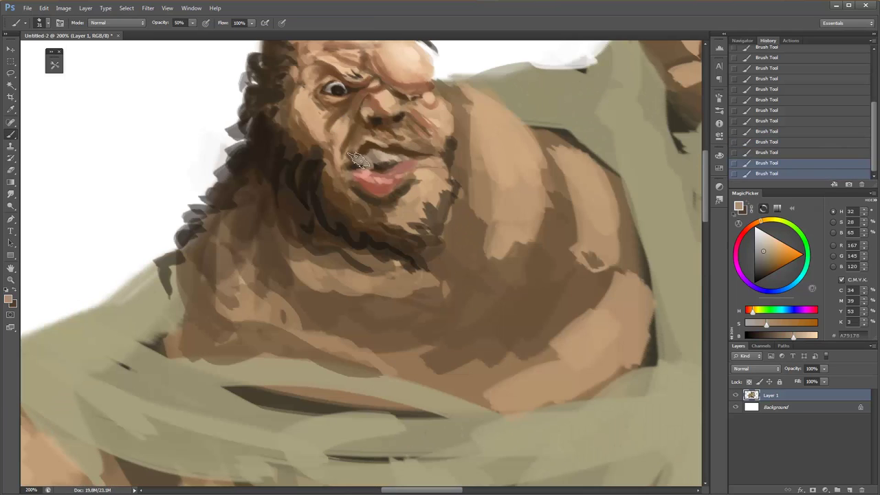
key(ctrl+z)
key(z)
alt+click(364, 158)
alt+click(364, 158)
key(ctrl+alt+z)
key(ctrl+alt+z)
key(ctrl+alt+z)
key(ctrl+alt+z)
key(ctrl+alt+z)
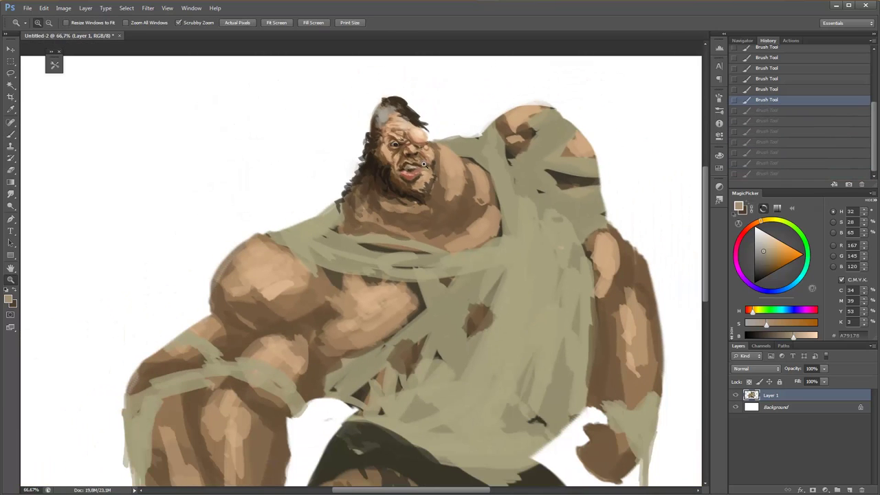
key(ctrl+shift+z)
key(ctrl+shift+z)
key(ctrl+shift+z)
key(ctrl+alt+z)
key(ctrl+alt+z)
Dab and blend small tan strokes around the brute's mouth and lips.
drag(419, 166, 468, 166)
key(b)
right_click(421, 168)
click(401, 180)
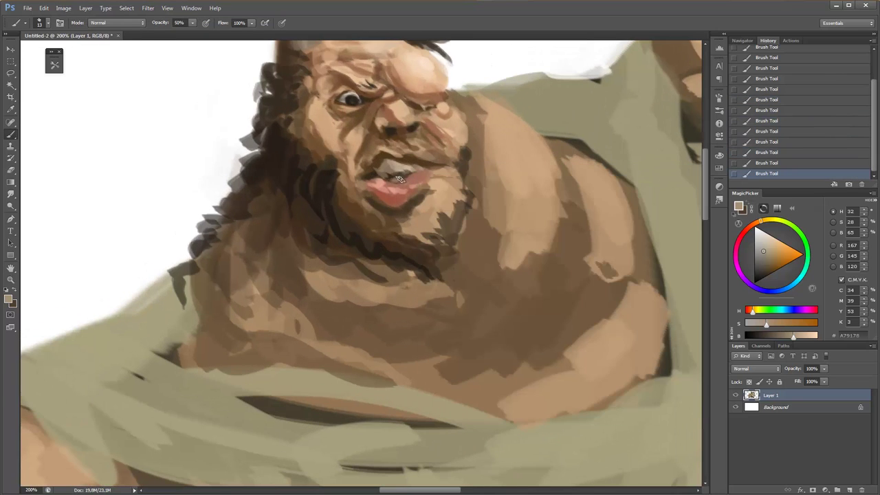
drag(392, 180, 404, 176)
scroll(418, 190, down, 3)
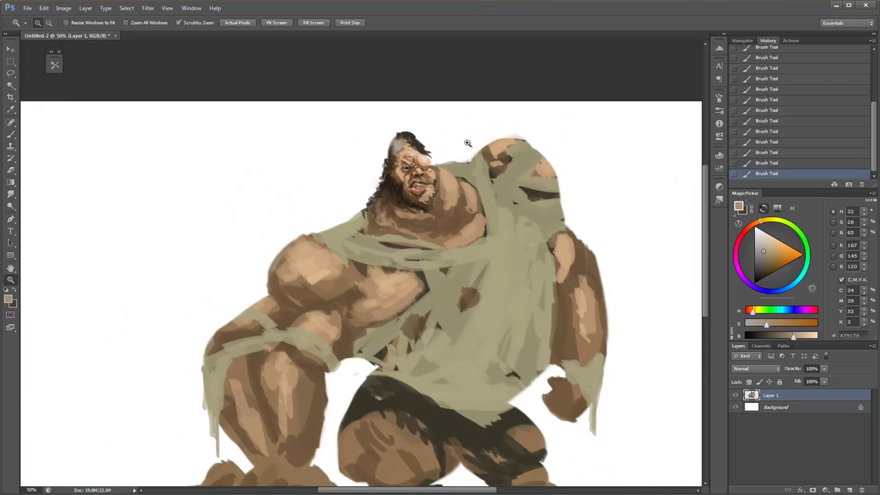
scroll(423, 198, up, 2)
key(b)
right_click(422, 190)
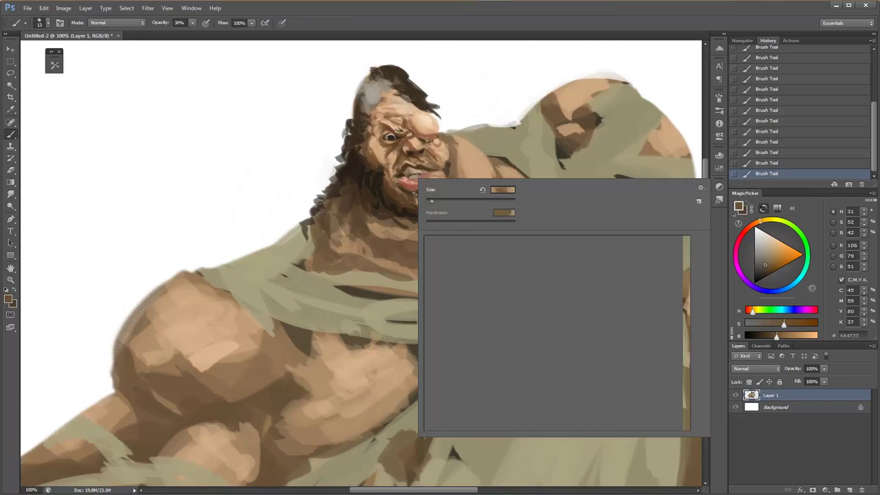
scroll(432, 175, down, 3)
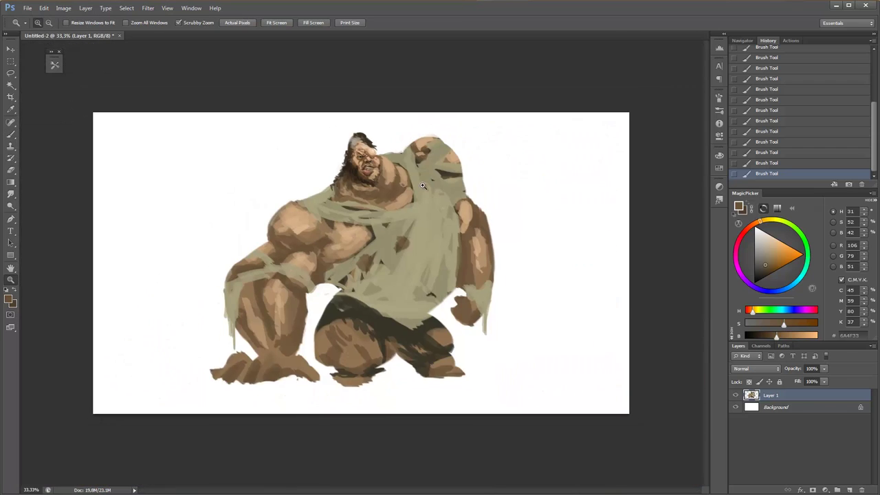
Lighten the left shoulder with a light tan sampled from the neck at 50% opacity.
scroll(385, 165, up, 1)
right_click(382, 156)
key(Return)
key(5)
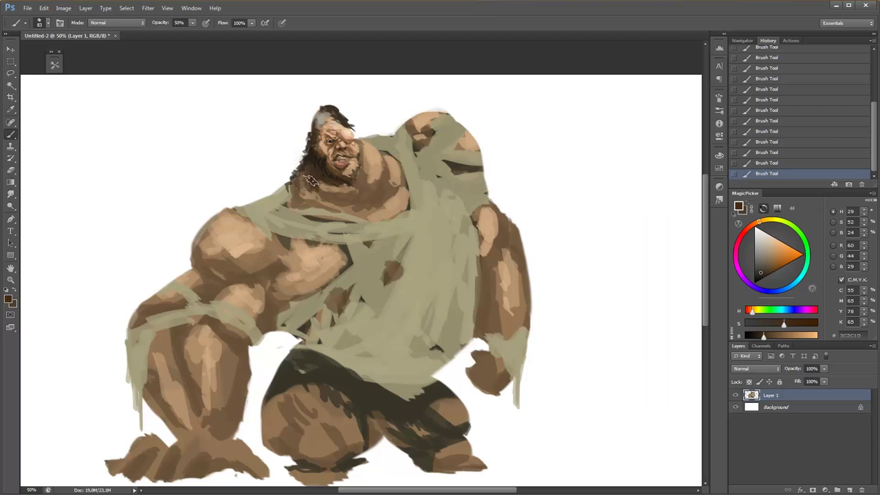
alt+click(337, 186)
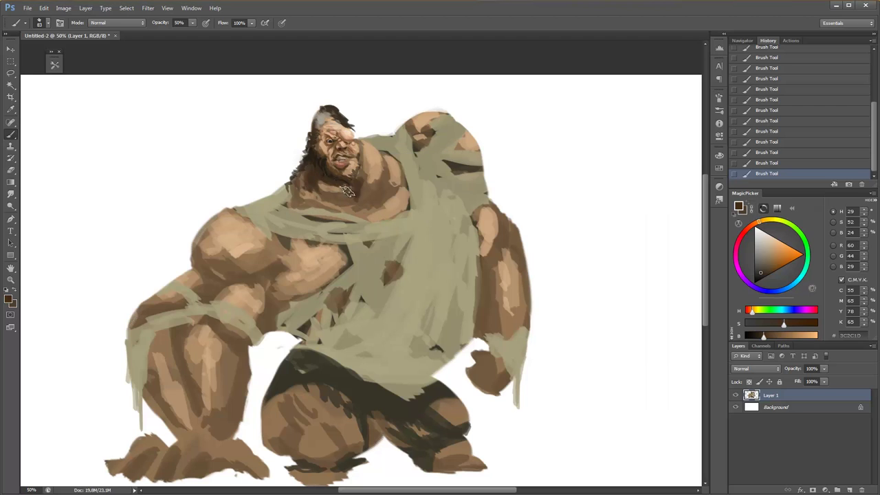
alt+click(356, 194)
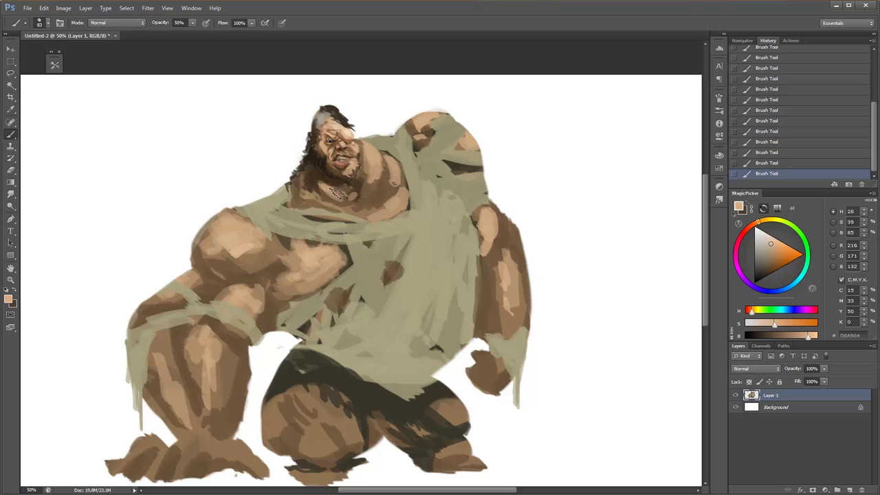
alt+click(343, 123)
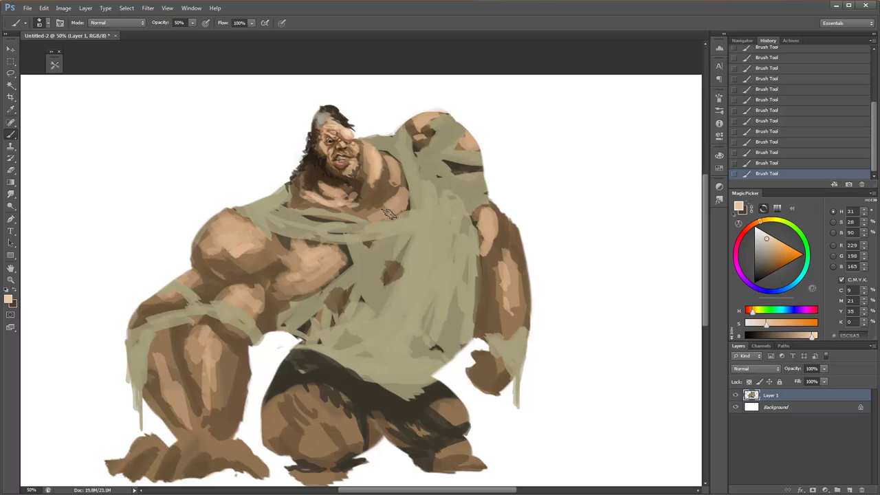
drag(232, 235, 218, 249)
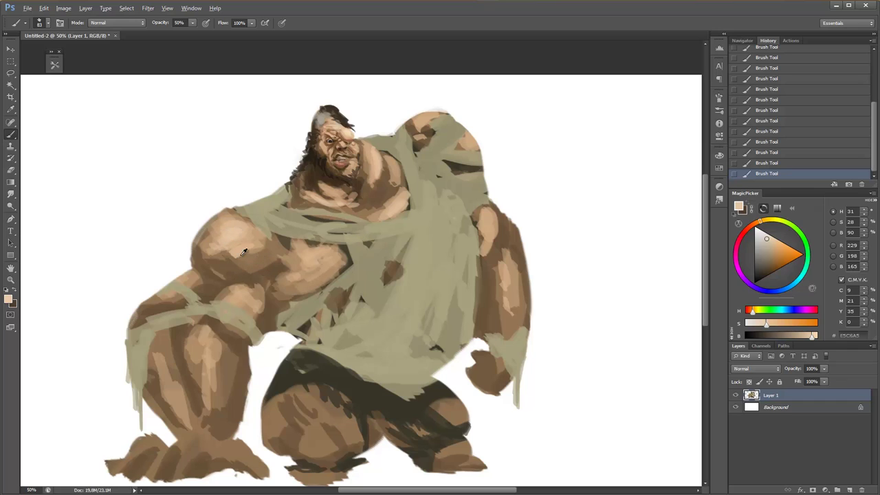
Sample and adjust mid skin tones from the shoulder at 40% opacity.
alt+click(237, 252)
click(772, 253)
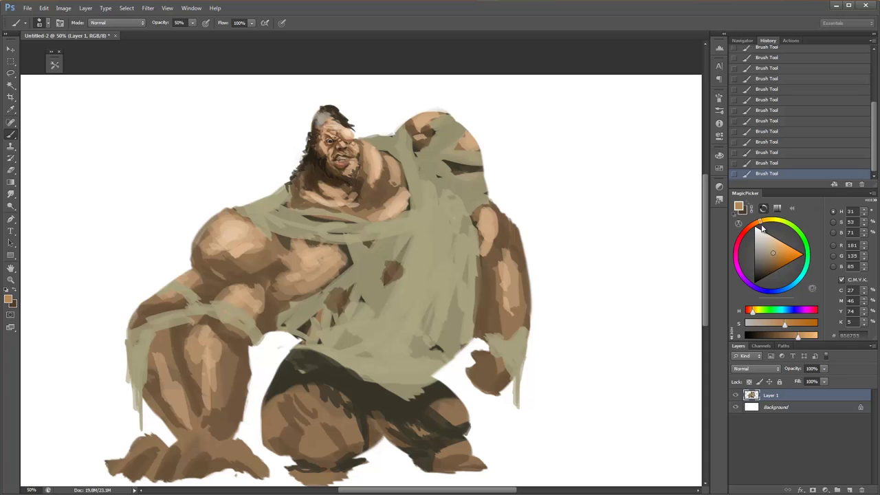
right_click(235, 237)
alt+click(226, 250)
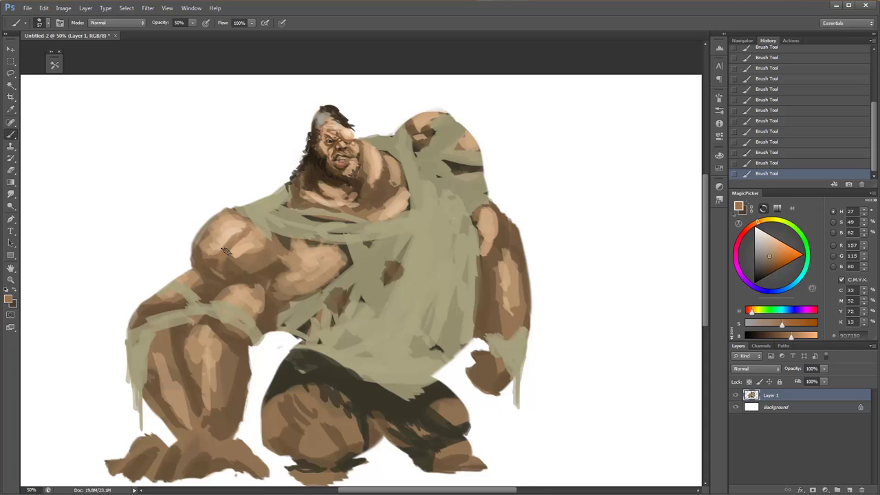
key(4)
alt+click(231, 225)
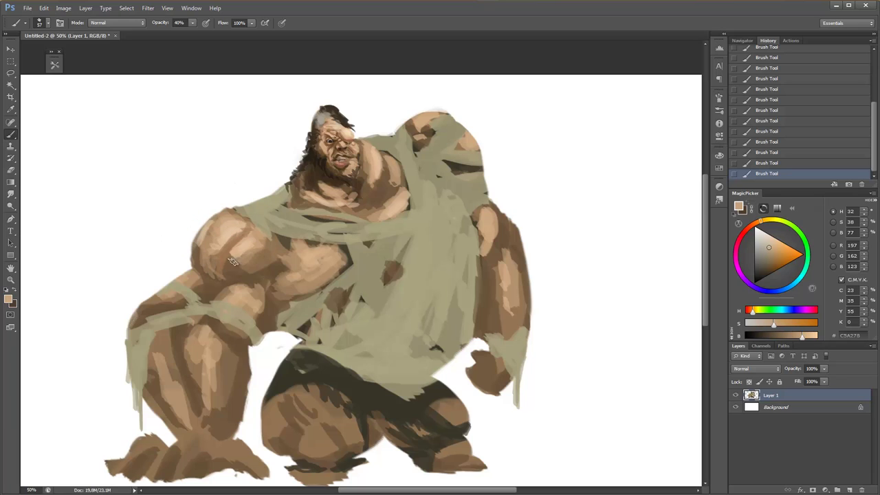
alt+click(225, 237)
alt+click(244, 227)
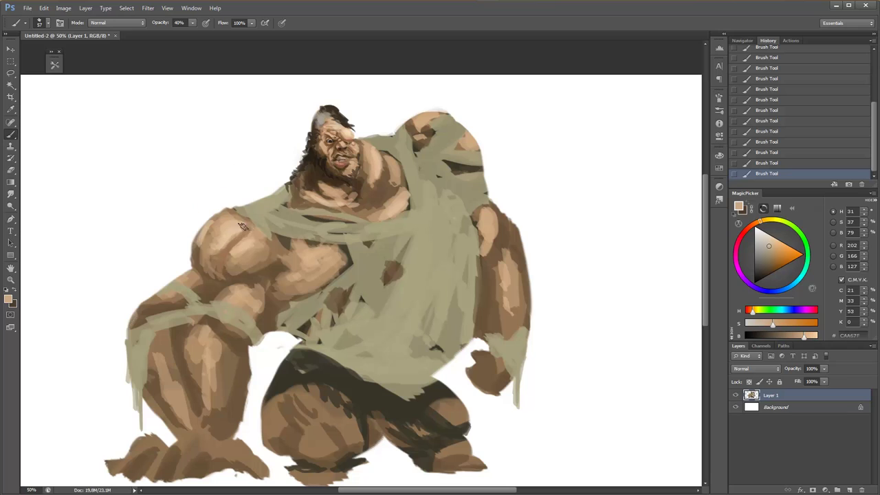
Choose deep brown shadow colours, switching opacity between 30% and 50%.
alt+click(233, 260)
alt+click(232, 249)
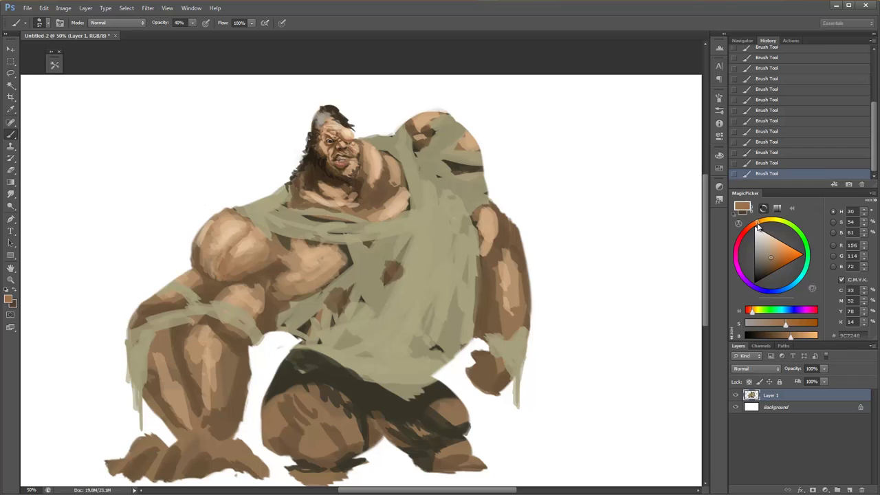
alt+click(268, 260)
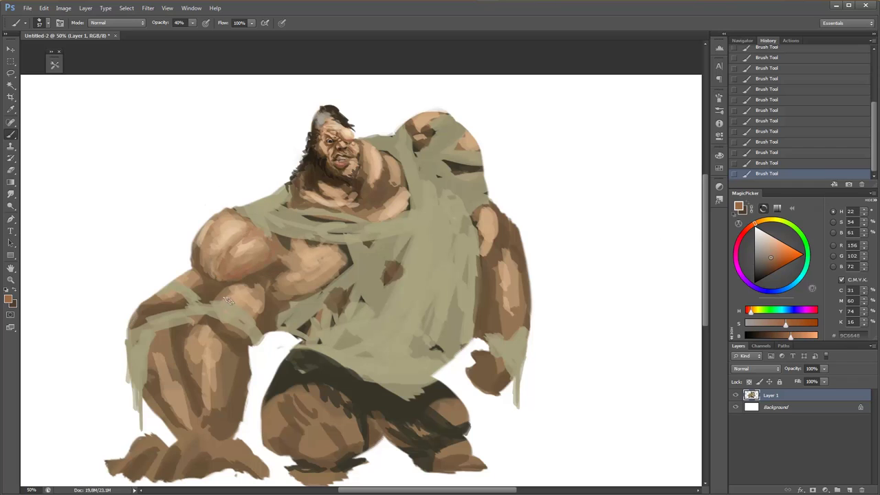
alt+click(275, 266)
key(3)
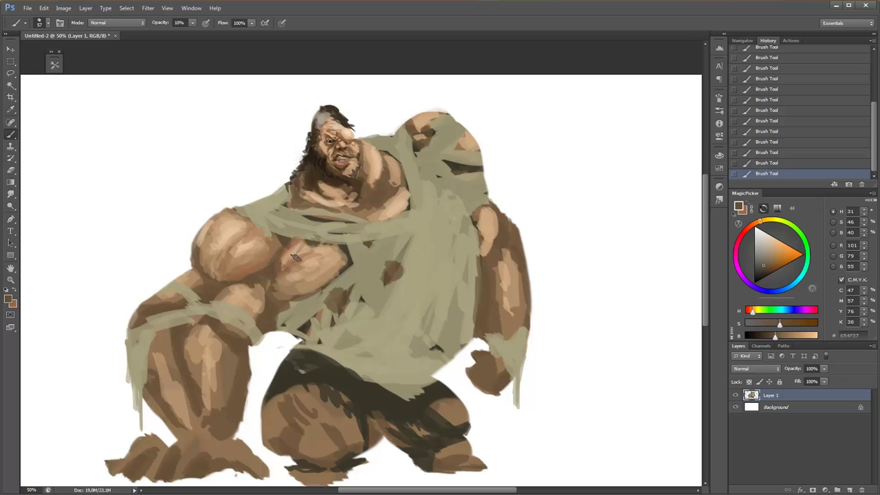
alt+click(282, 268)
key(5)
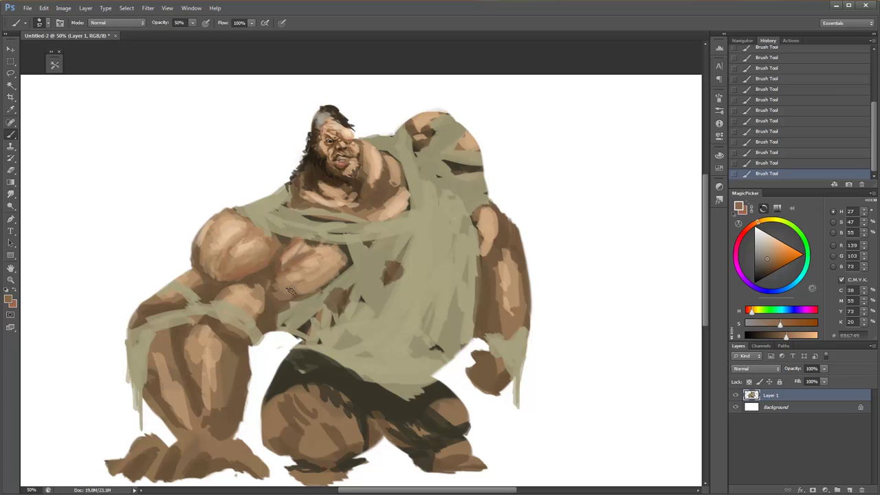
Sample chest browns and light tans, dropping opacity to 10% for subtle strokes.
alt+click(295, 269)
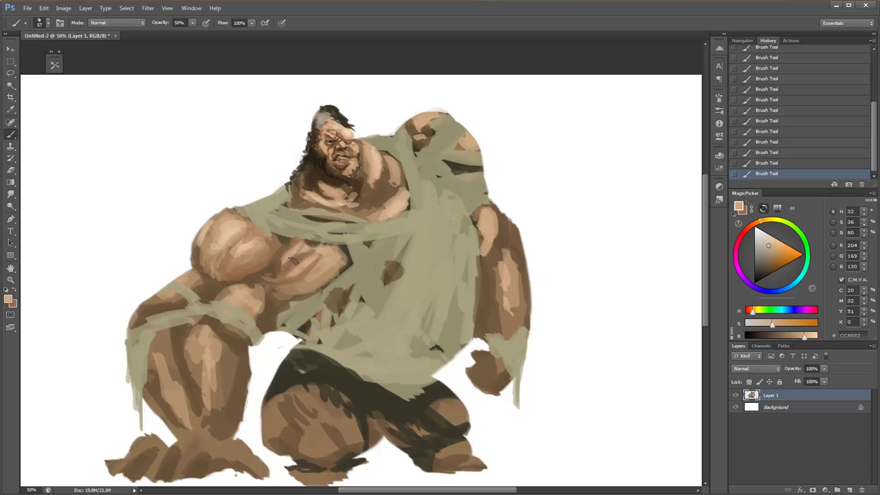
alt+click(278, 251)
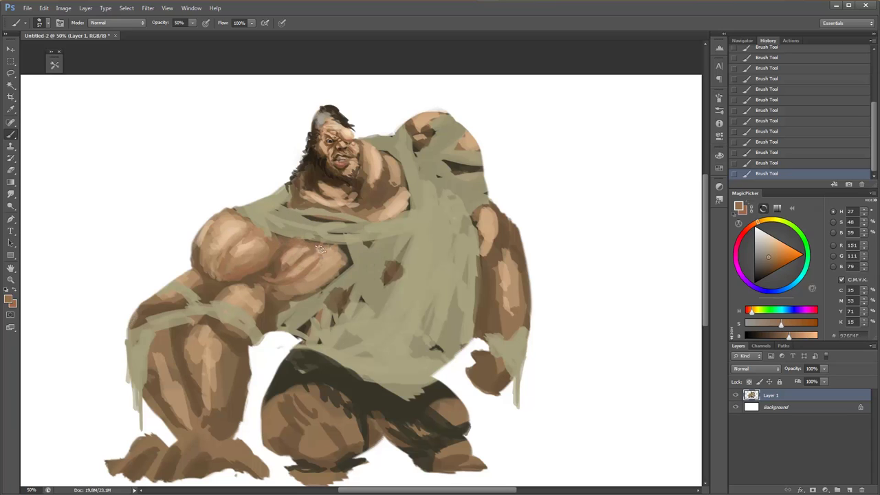
alt+click(402, 207)
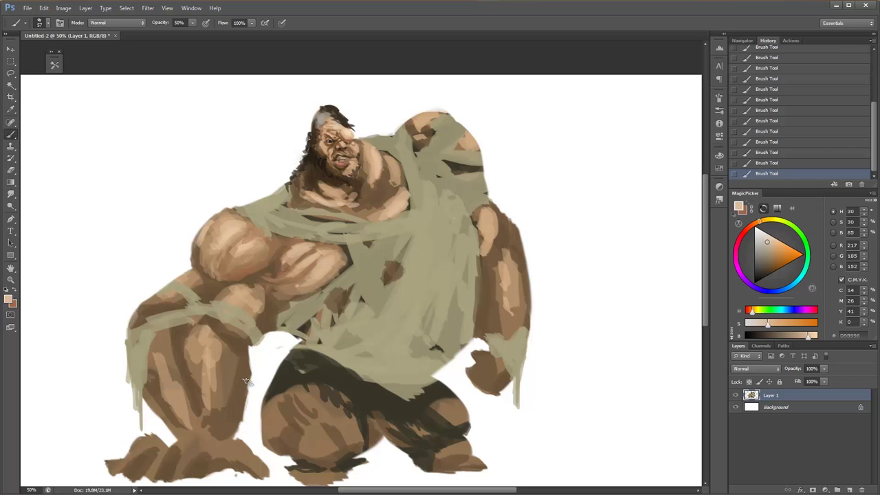
alt+click(300, 249)
alt+click(303, 276)
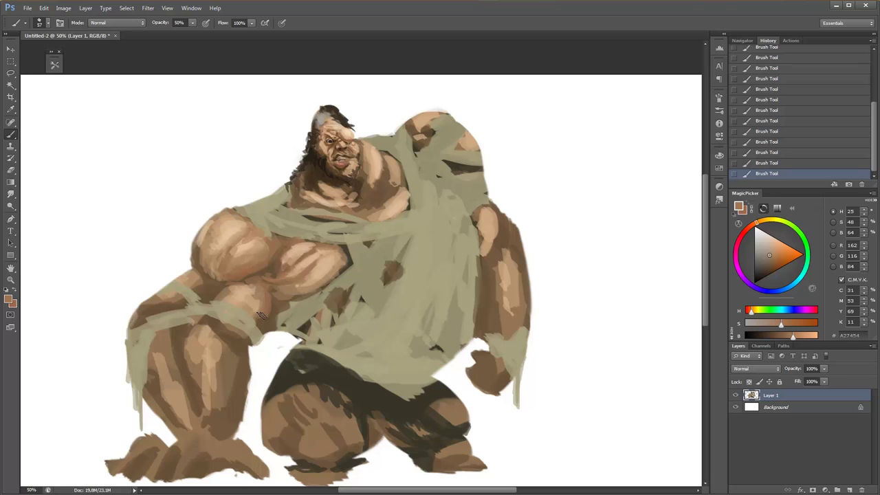
alt+click(246, 246)
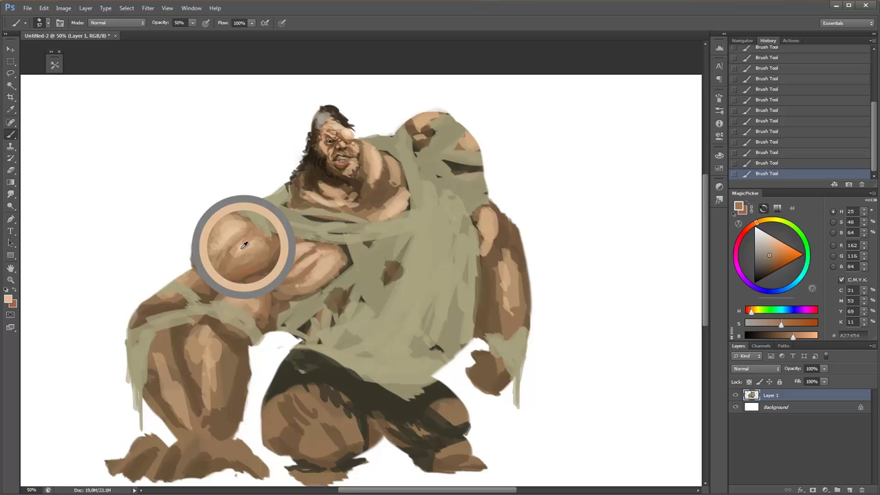
alt+click(211, 255)
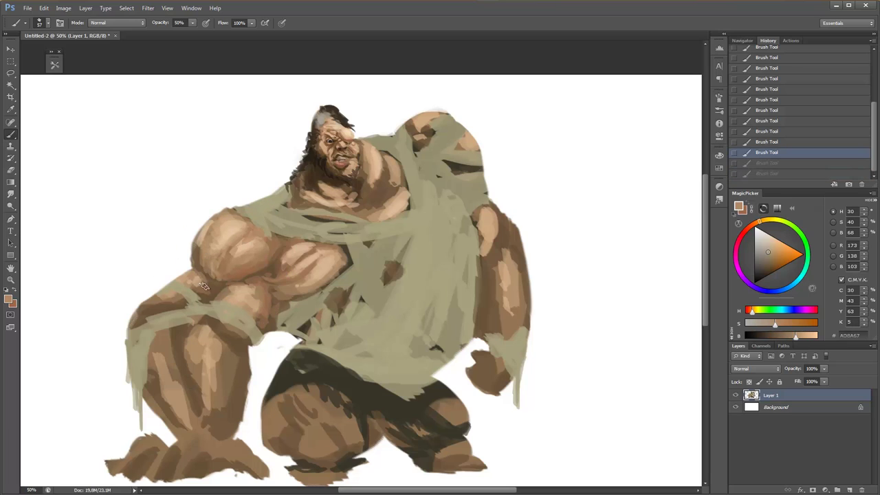
key(1)
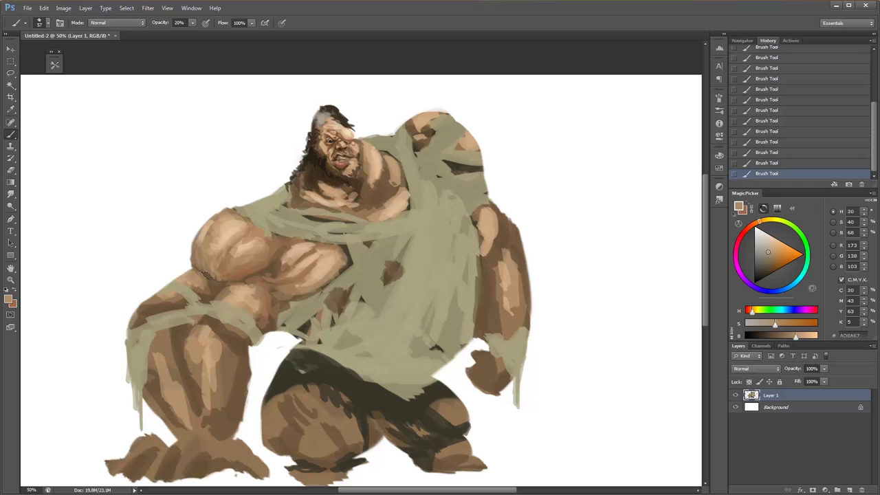
Pick dark brown shadow and light tan tones at 50% opacity.
alt+click(217, 292)
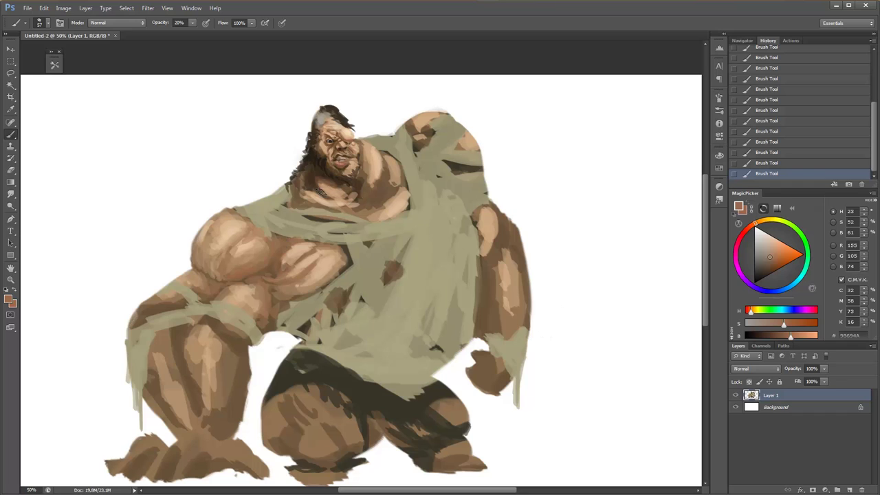
alt+click(330, 191)
alt+click(326, 194)
key(5)
alt+click(315, 205)
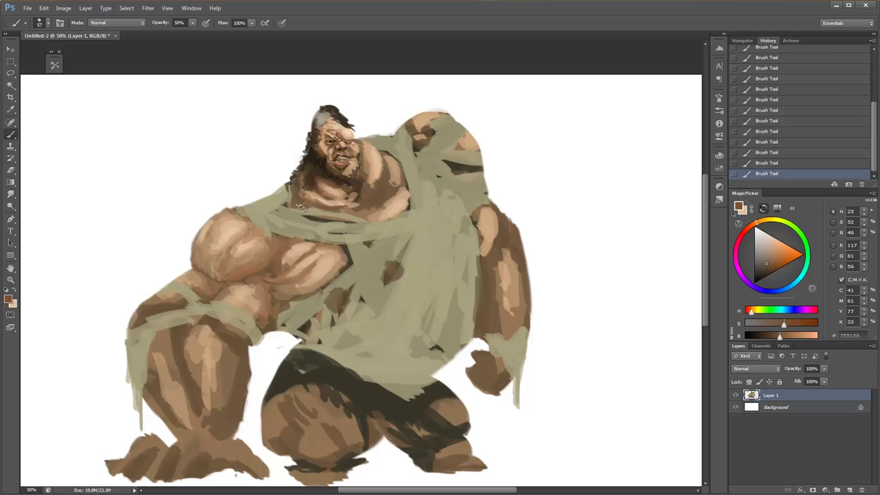
alt+click(302, 206)
alt+click(300, 204)
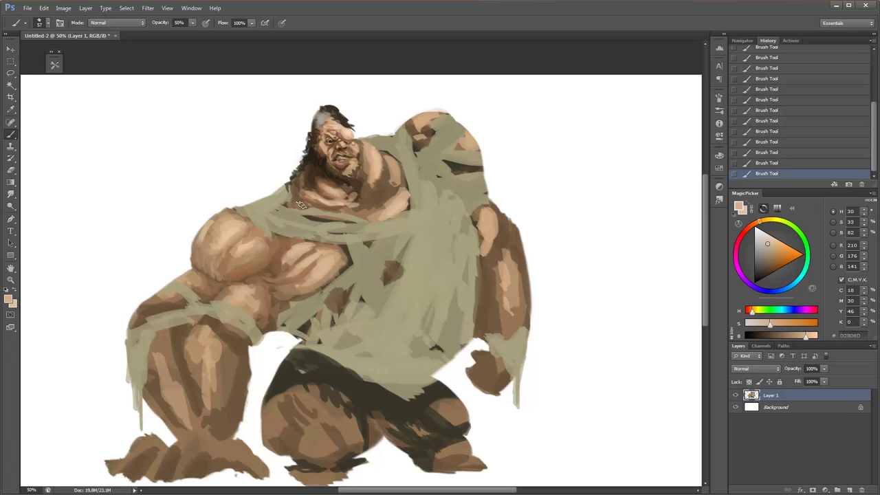
alt+click(298, 273)
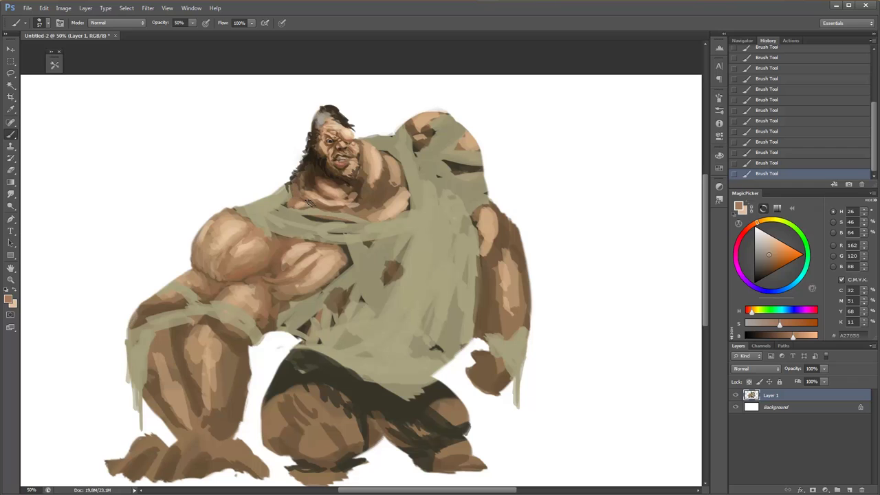
Mix a deep red-brown in MagicPicker and set opacity to 20%.
alt+click(354, 167)
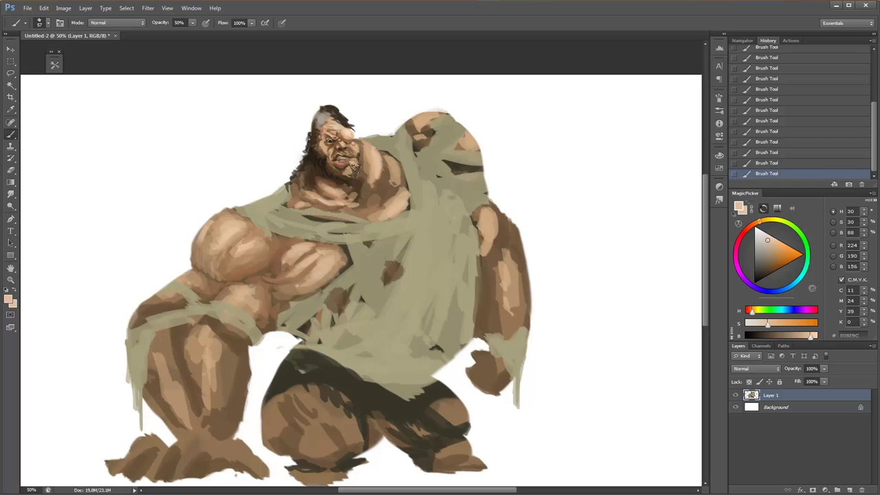
alt+click(252, 251)
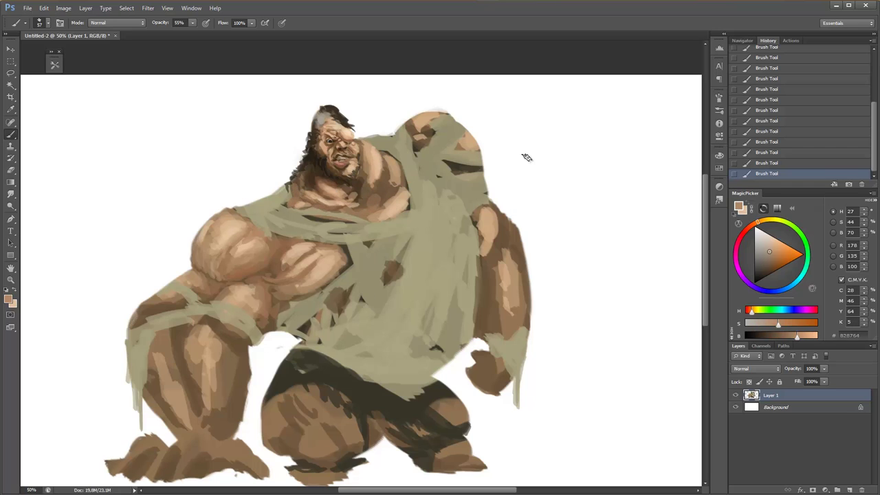
click(773, 261)
click(748, 311)
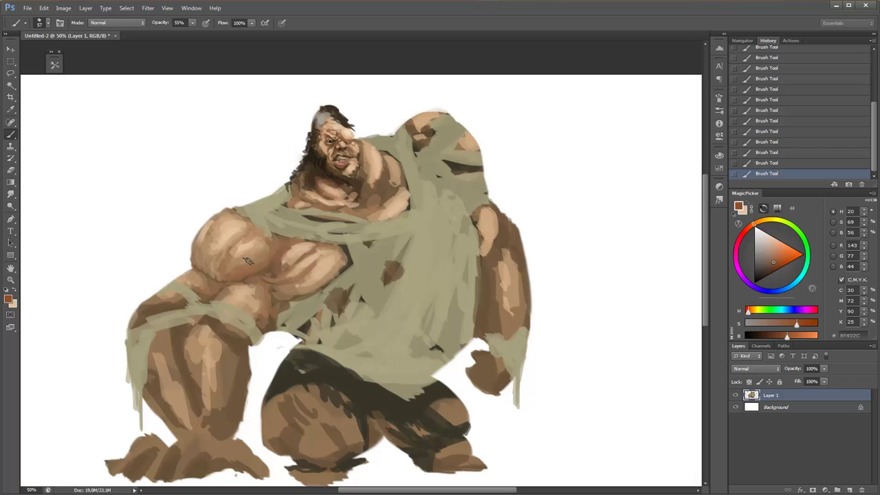
click(767, 274)
key(2)
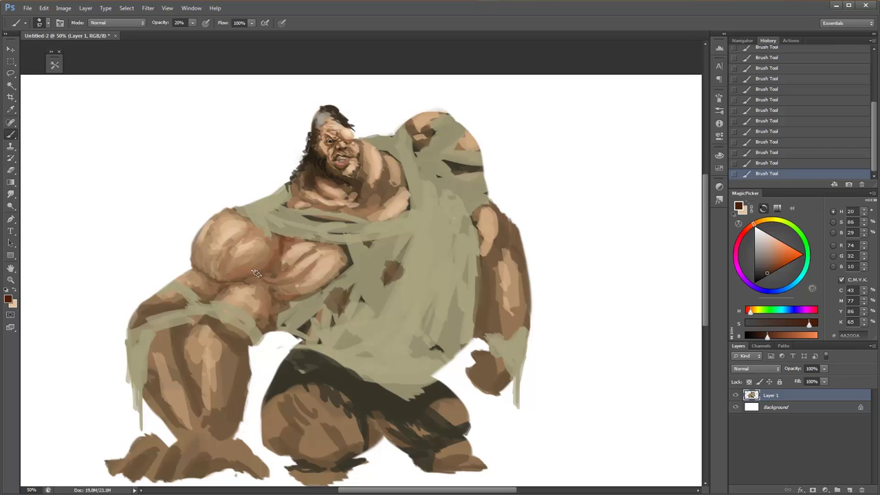
Paint pale yellow highlights on the shoulder, upper arm and chest at 56% opacity.
alt+click(253, 250)
key(5)
key(6)
click(768, 234)
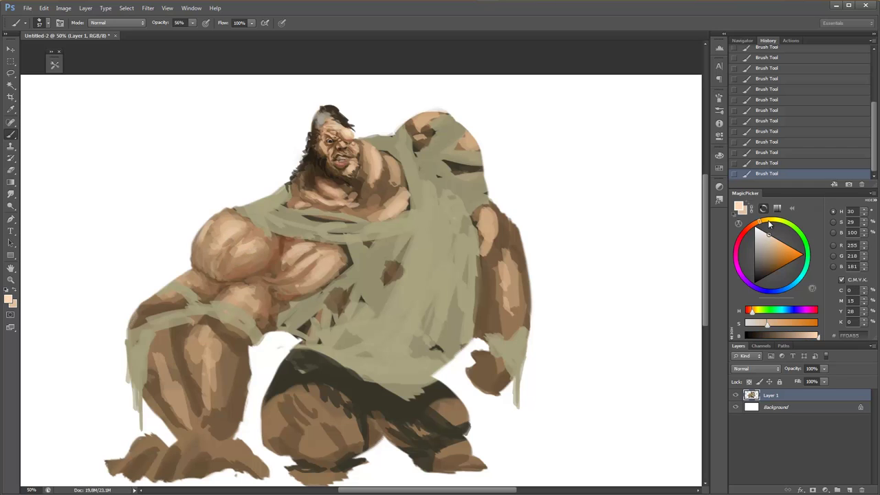
click(767, 220)
drag(234, 227, 226, 231)
drag(266, 252, 239, 282)
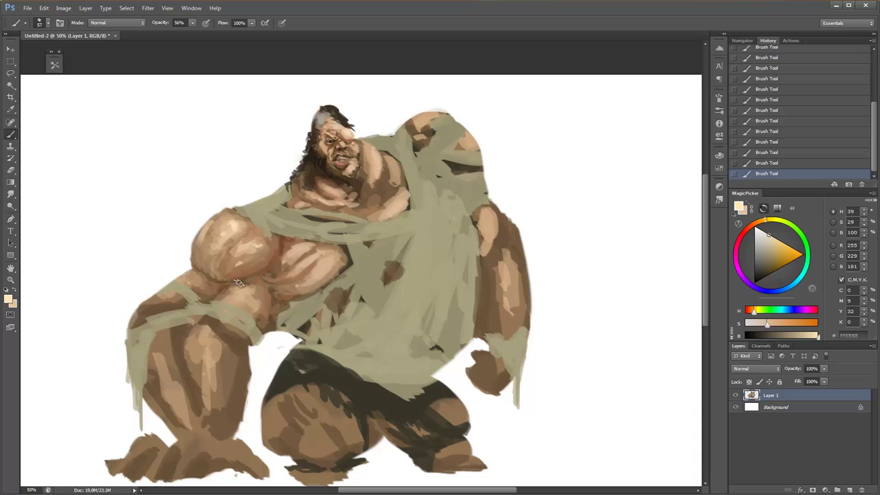
drag(308, 262, 336, 265)
Mix a saturated dark olive brown at 30% opacity and undo the recent strokes.
alt+click(297, 240)
right_click(262, 257)
key(Escape)
key(3)
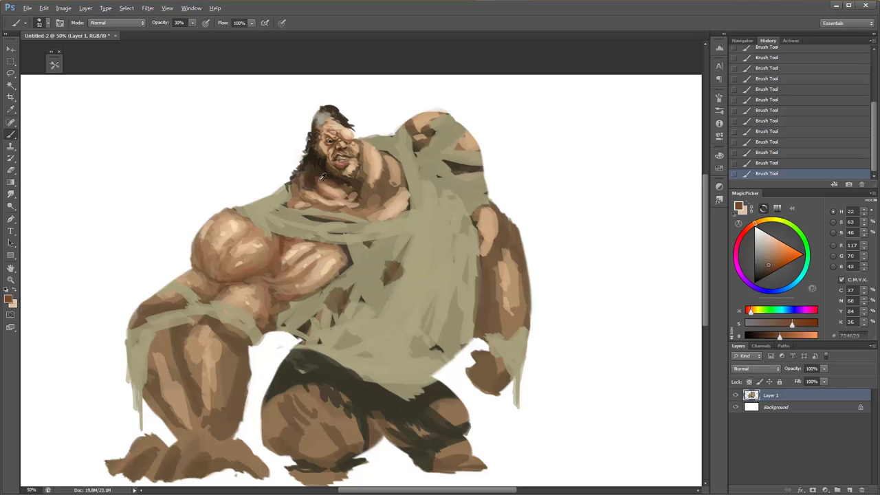
click(763, 266)
click(784, 324)
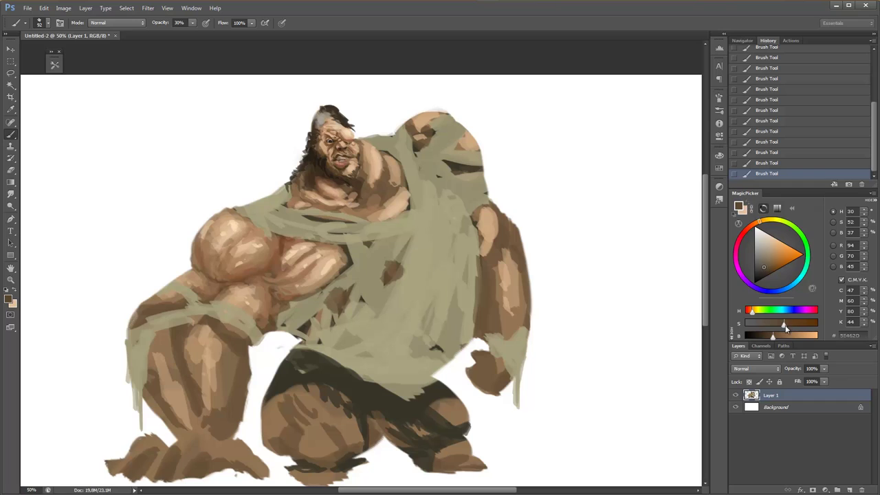
click(787, 324)
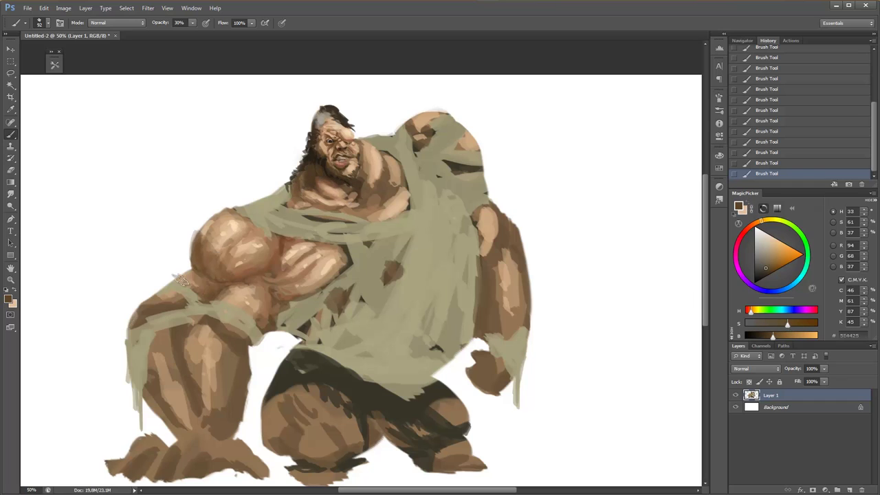
key(ctrl+alt+z)
key(ctrl+alt+z)
key(ctrl+alt+z)
key(ctrl+alt+z)
key(ctrl+alt+z)
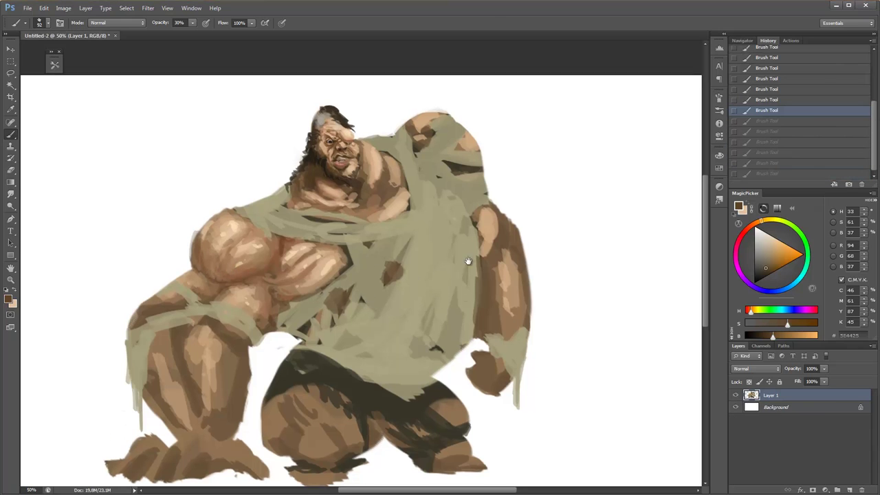
drag(413, 255, 433, 226)
Sample peach and brown skin tones and lighten the neck and chin with peach strokes.
right_click(351, 100)
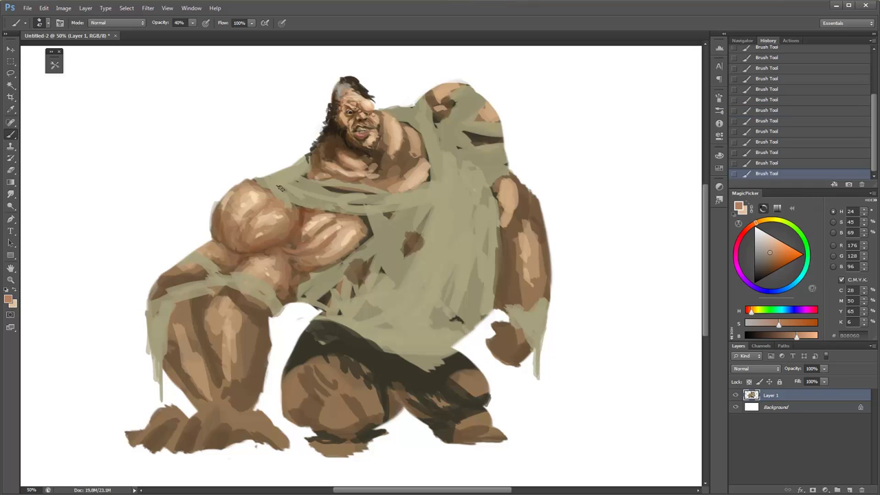
alt+click(378, 154)
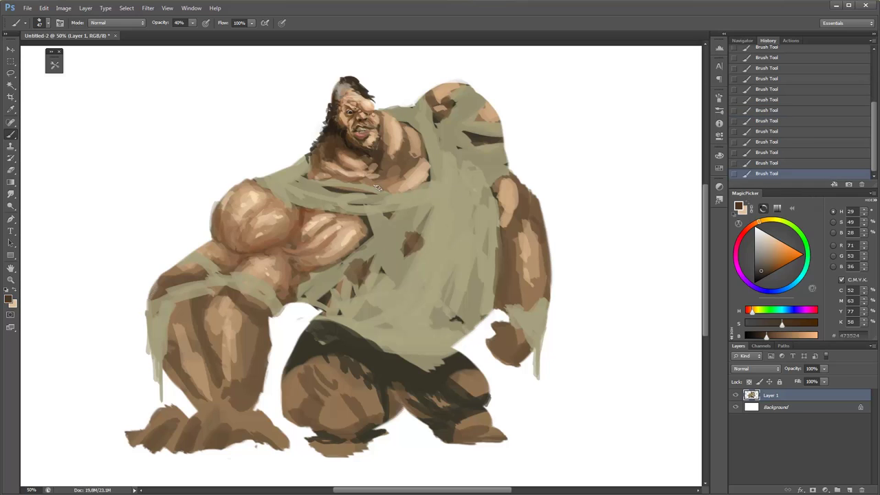
alt+click(359, 156)
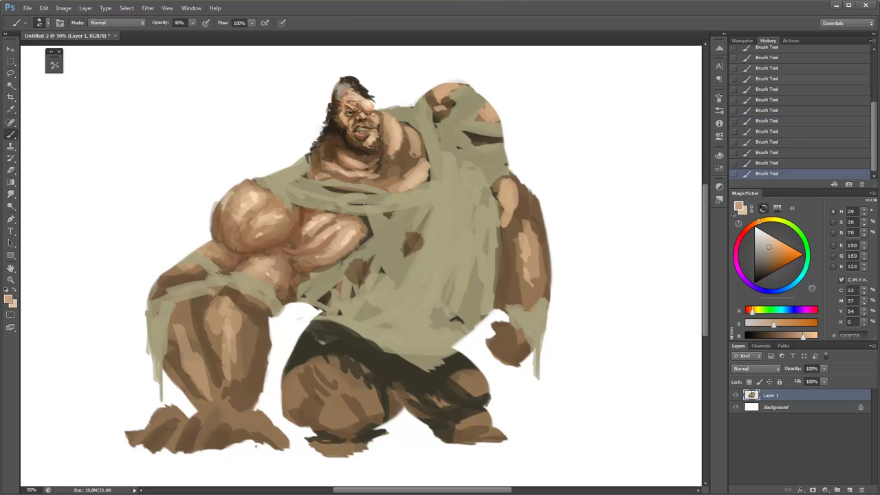
alt+click(375, 160)
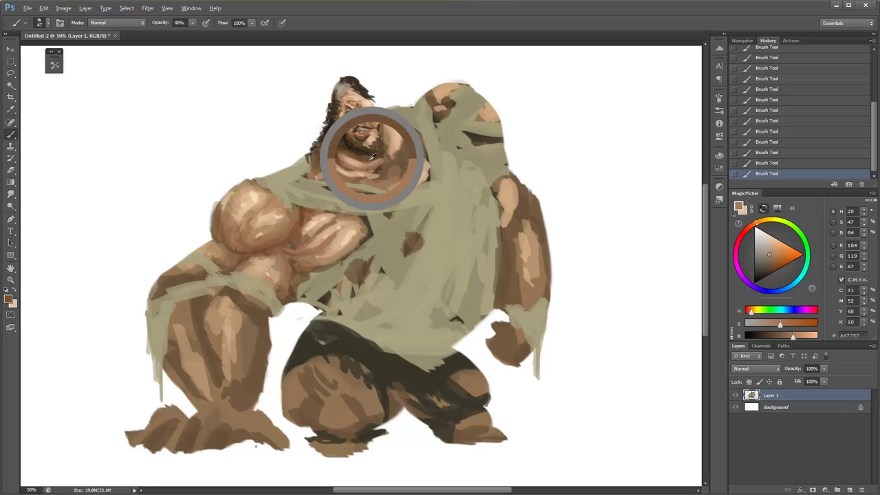
right_click(346, 155)
alt+click(339, 149)
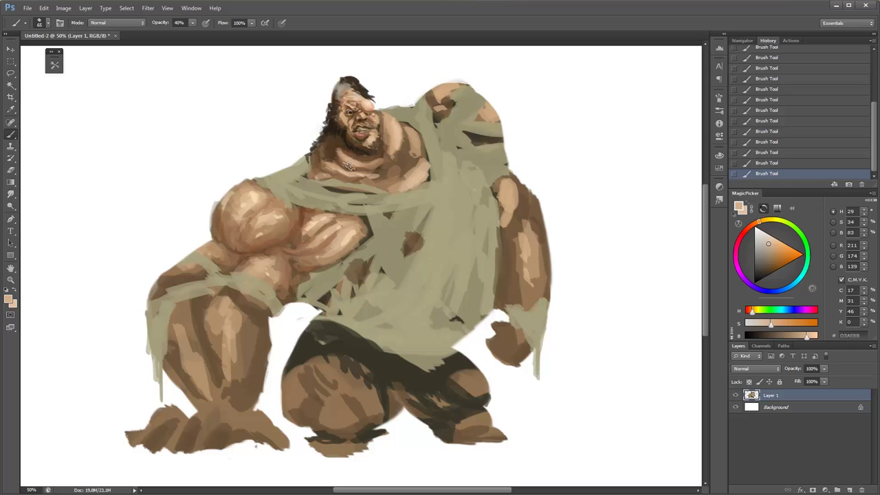
alt+click(351, 167)
mouse_move(358, 170)
mouse_down()
mouse_move(337, 165)
mouse_move(382, 164)
mouse_move(335, 184)
mouse_move(369, 186)
mouse_up()
Shade under the chin and neck in dark brown, stepping back and restoring strokes.
alt+click(375, 151)
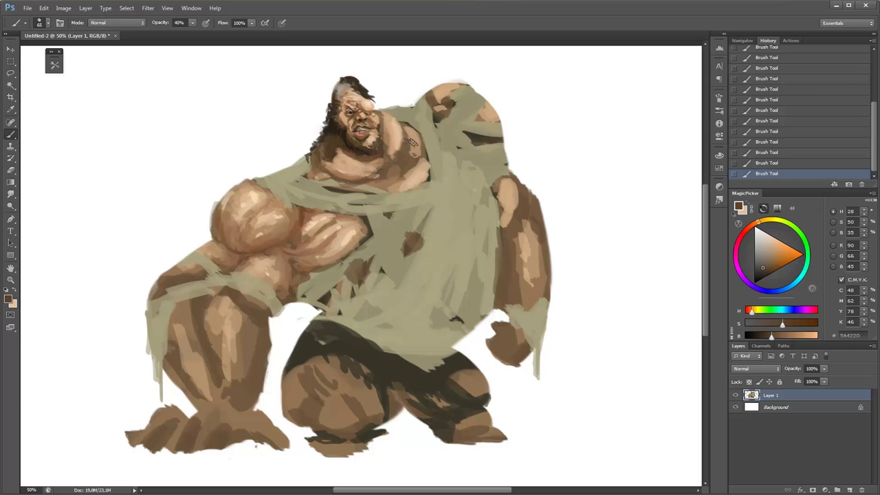
alt+click(354, 150)
key(3)
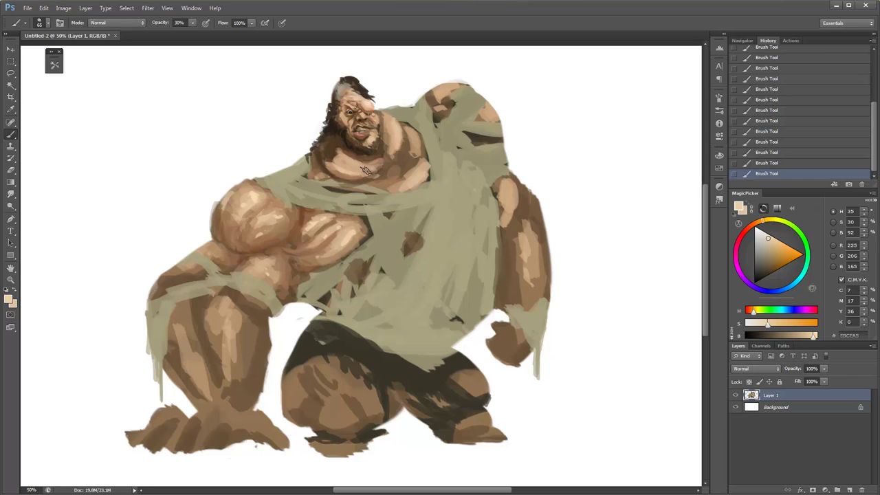
key(ctrl+alt+z)
key(ctrl+alt+z)
key(ctrl+alt+z)
key(ctrl+alt+z)
key(ctrl+alt+z)
key(ctrl+shift+z)
key(ctrl+shift+z)
key(ctrl+shift+z)
key(6)
Try lighter and darker tan strokes at 30% opacity, undoing the unwanted ones.
alt+click(345, 168)
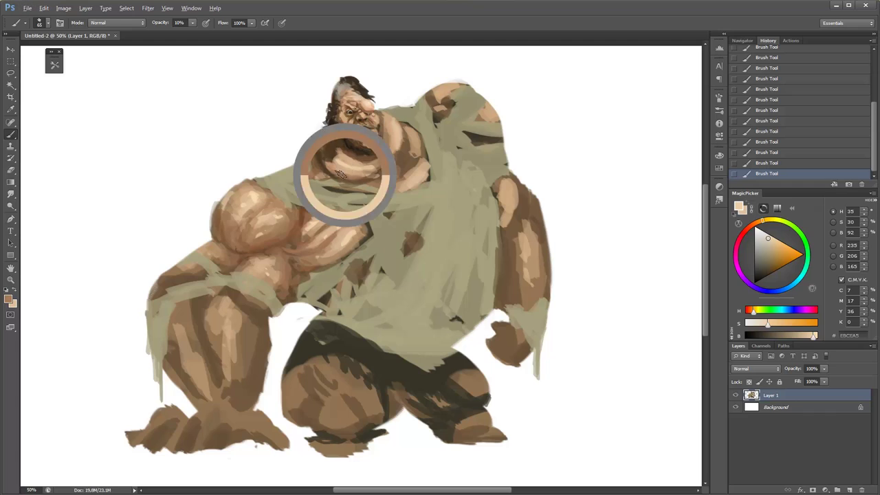
key(3)
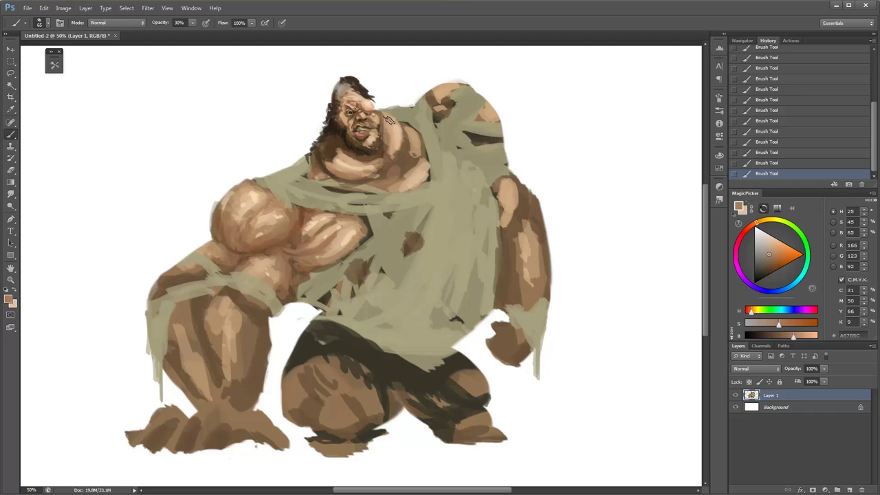
alt+click(349, 134)
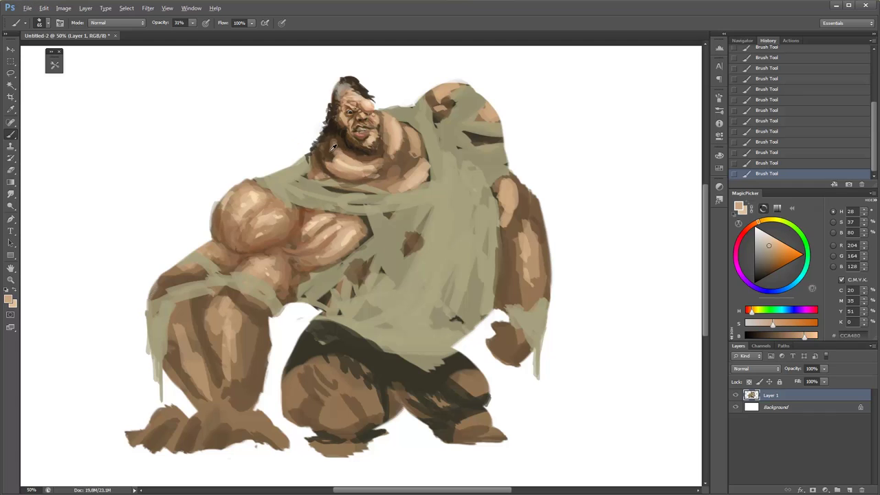
alt+click(331, 147)
key(ctrl+z)
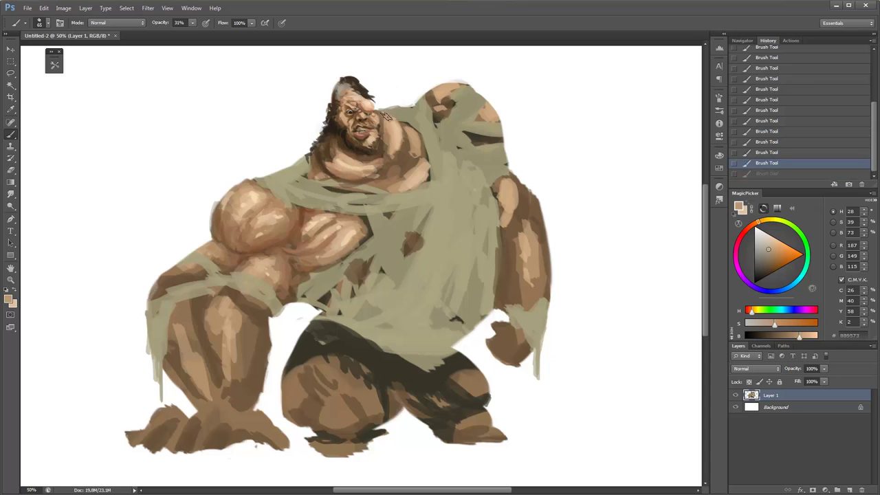
alt+click(348, 157)
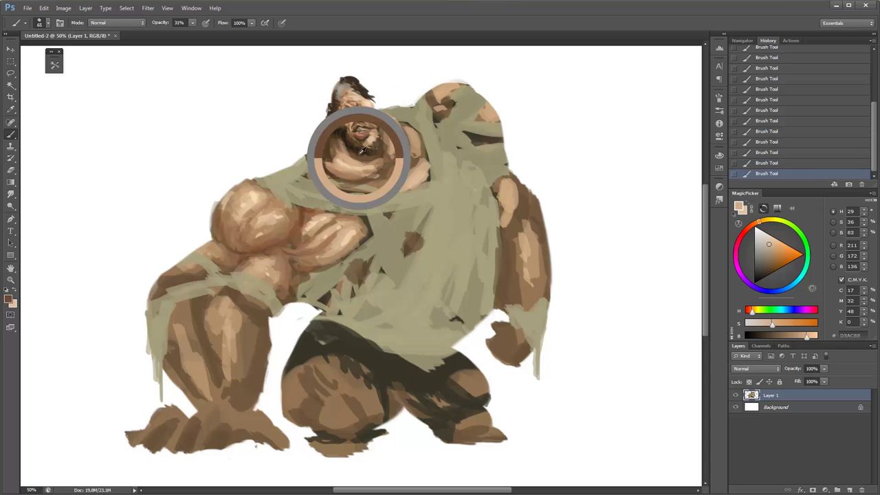
right_click(337, 171)
key(Escape)
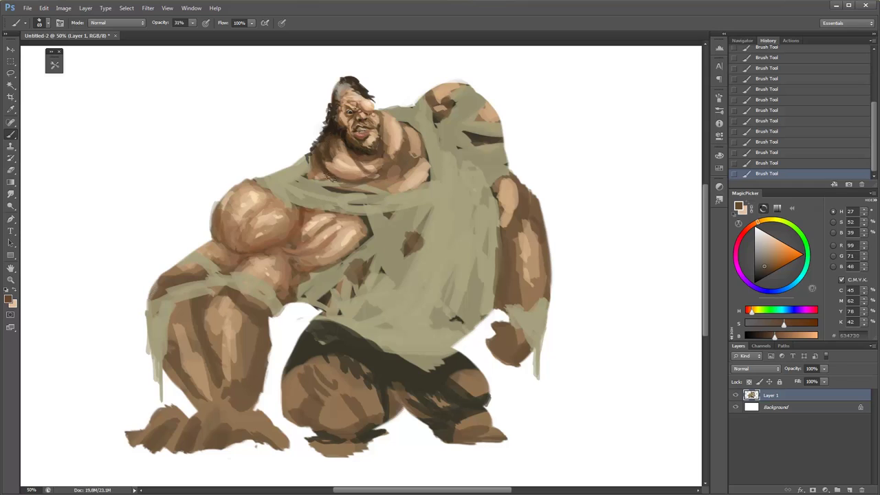
key(ctrl+alt+z)
key(ctrl+alt+z)
Extend the dark hair down the head and neck and darken the beard's left edge.
alt+click(321, 162)
mouse_move(348, 103)
mouse_down()
mouse_move(325, 160)
mouse_move(379, 164)
mouse_up()
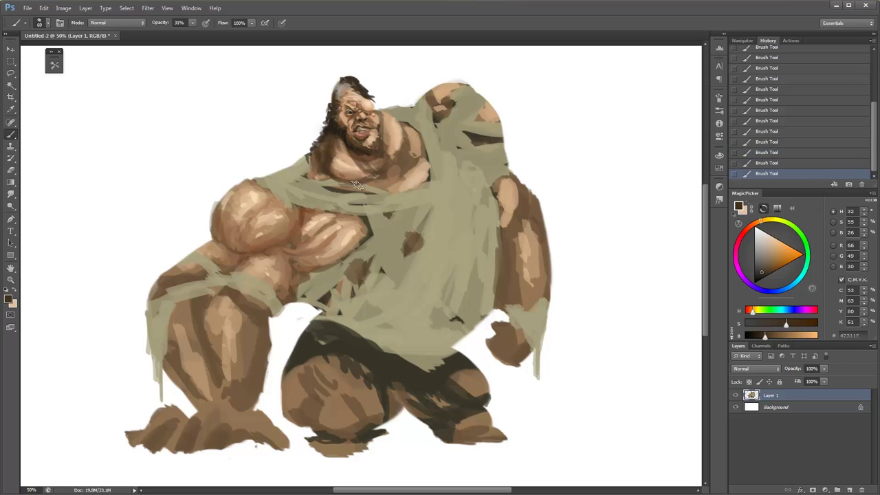
alt+click(369, 159)
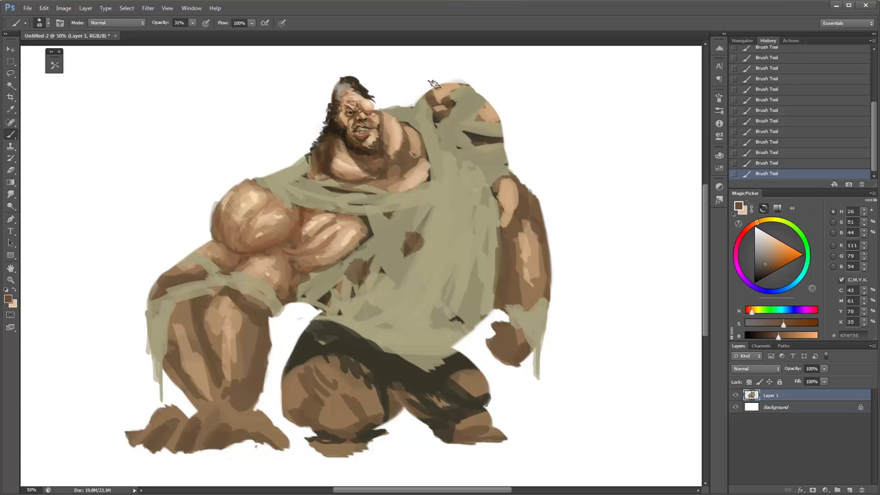
alt+click(364, 157)
drag(329, 141, 318, 176)
alt+click(334, 165)
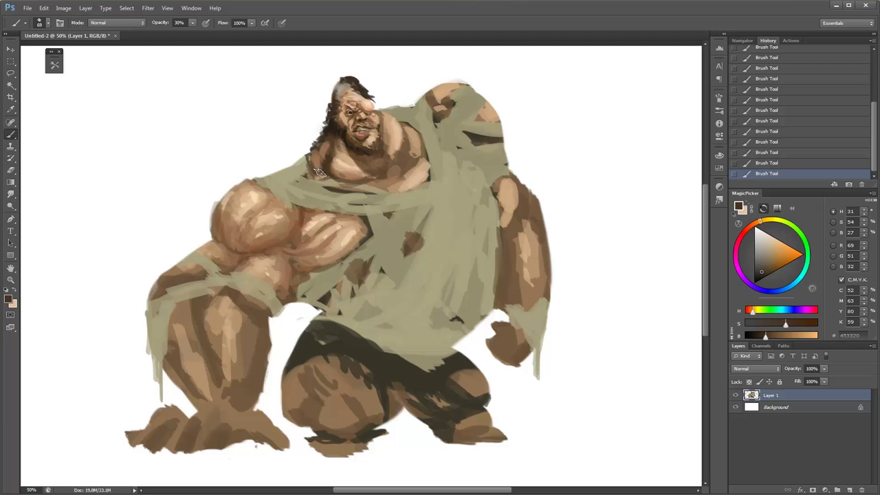
Paint brown shading strokes across the upper chest at 50% opacity.
alt+click(366, 168)
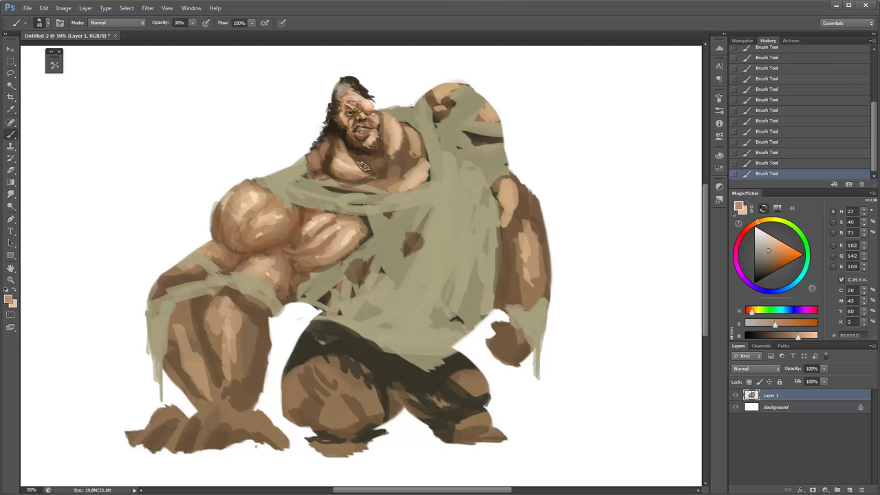
alt+click(390, 155)
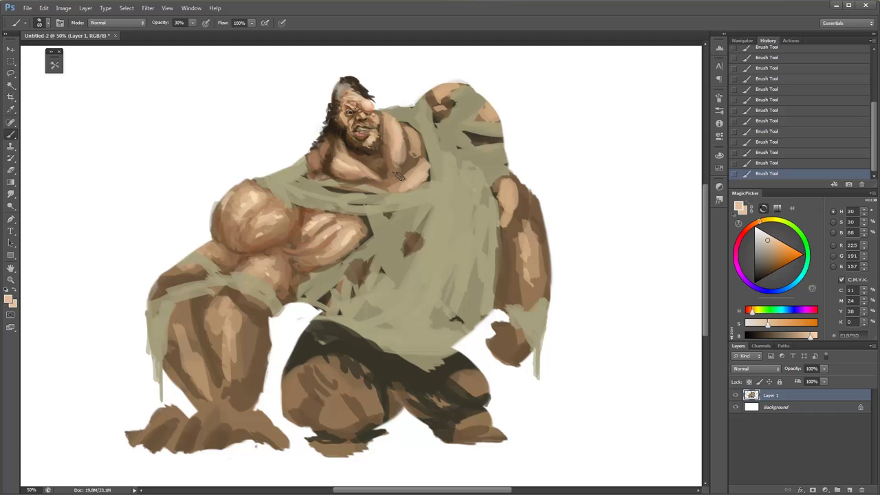
alt+click(398, 168)
alt+click(405, 161)
key(5)
drag(405, 147, 404, 172)
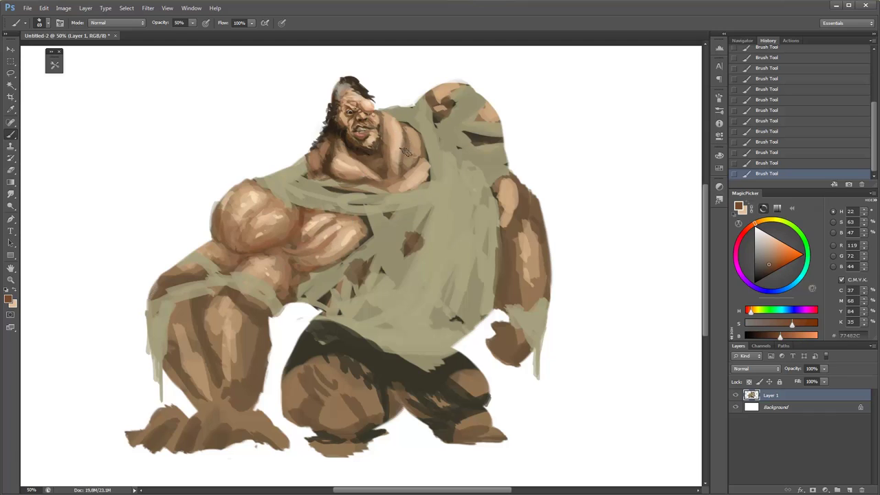
drag(407, 127, 409, 176)
drag(388, 145, 392, 168)
alt+click(408, 121)
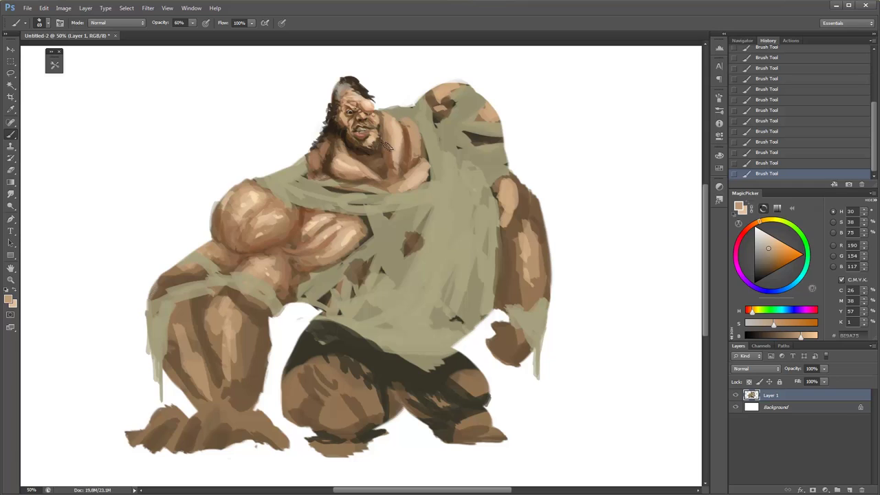
Paint a light highlight on the upper chest at 60% opacity.
alt+click(405, 135)
key(6)
drag(405, 118, 417, 162)
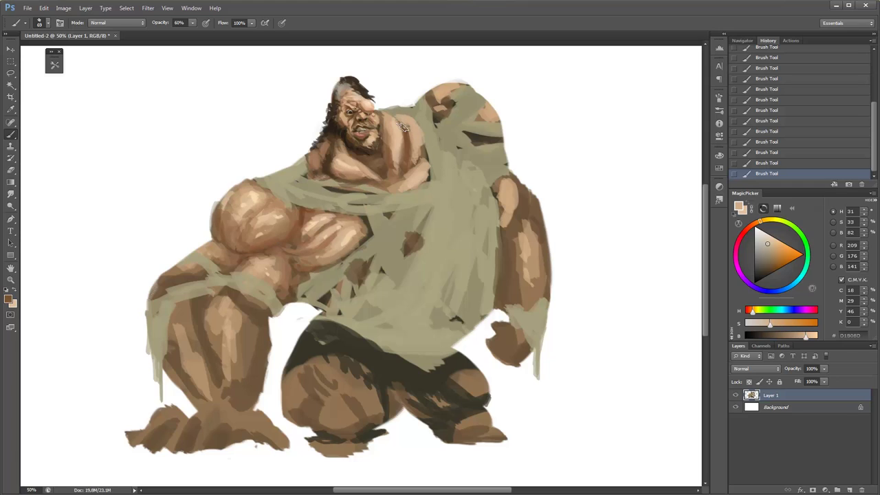
alt+click(399, 123)
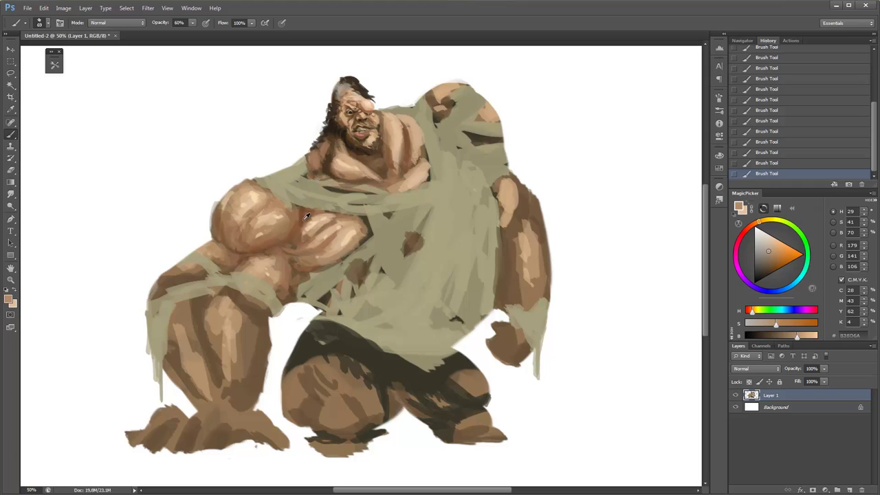
alt+click(356, 220)
alt+click(353, 231)
Paint skin strokes over the chest and right shoulder, sampling dark brown at the shoulder top.
drag(405, 171, 434, 99)
alt+click(447, 98)
key(4)
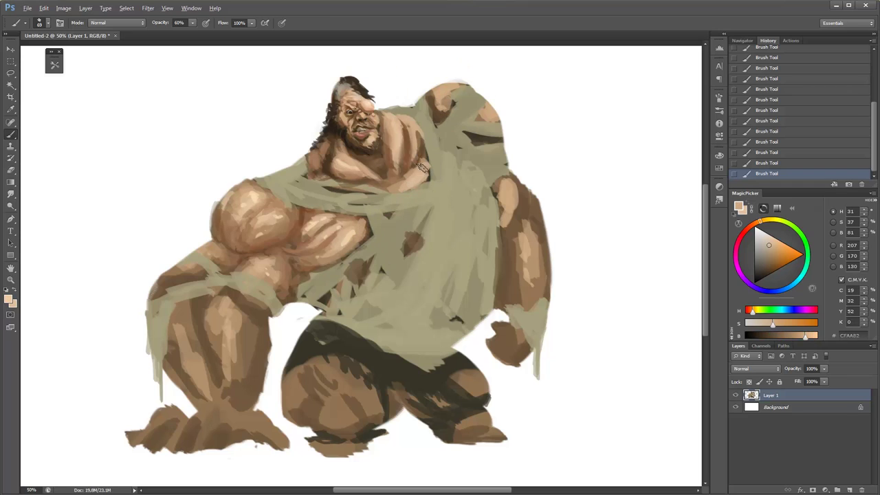
alt+click(443, 92)
alt+click(484, 115)
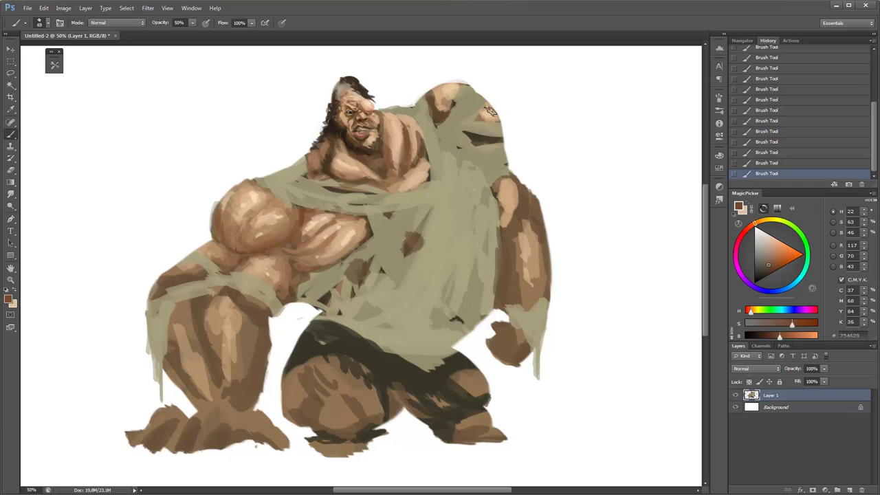
key(5)
alt+click(447, 85)
Paint a light tan stroke on the right arm at about 56% opacity.
alt+click(299, 210)
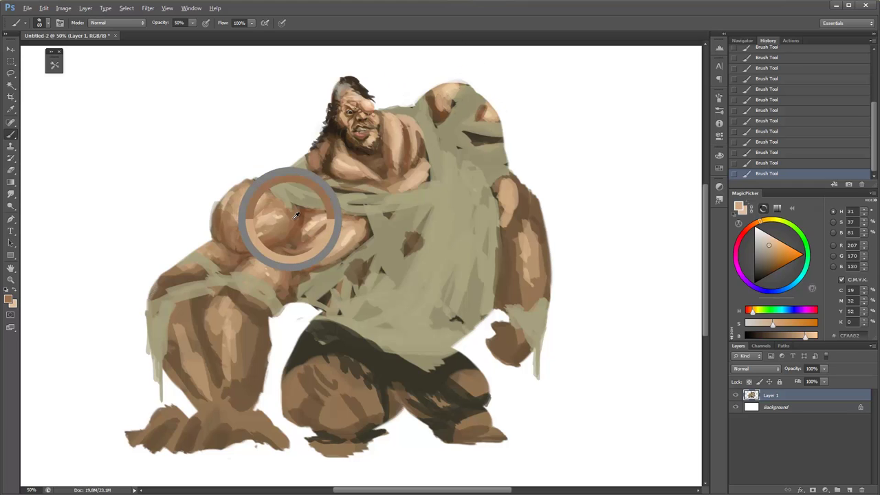
alt+click(505, 218)
key(5)
key(6)
drag(509, 220, 521, 184)
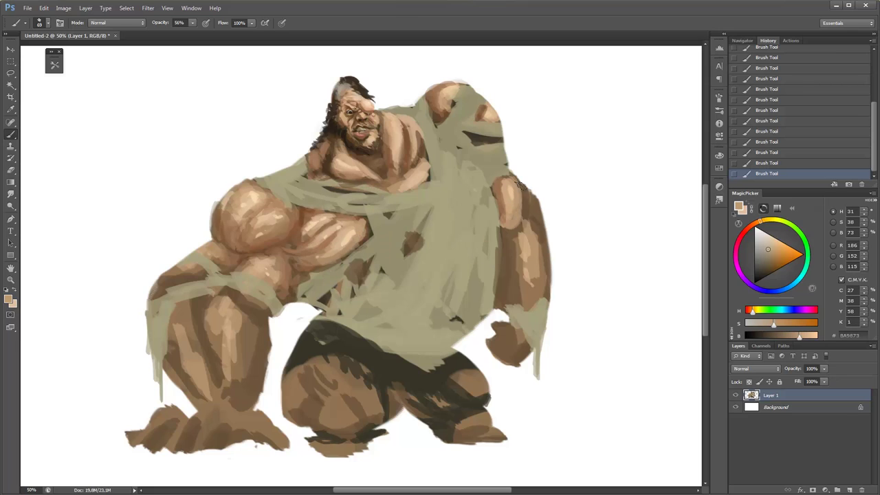
alt+click(511, 187)
Paint a pale cream highlight on the right upper arm at 60% opacity.
key(6)
click(770, 239)
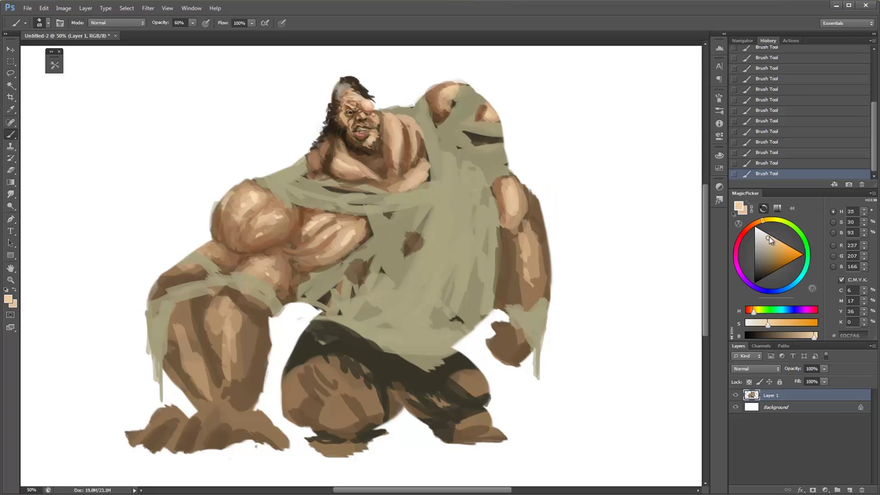
drag(769, 240, 763, 224)
drag(516, 194, 517, 225)
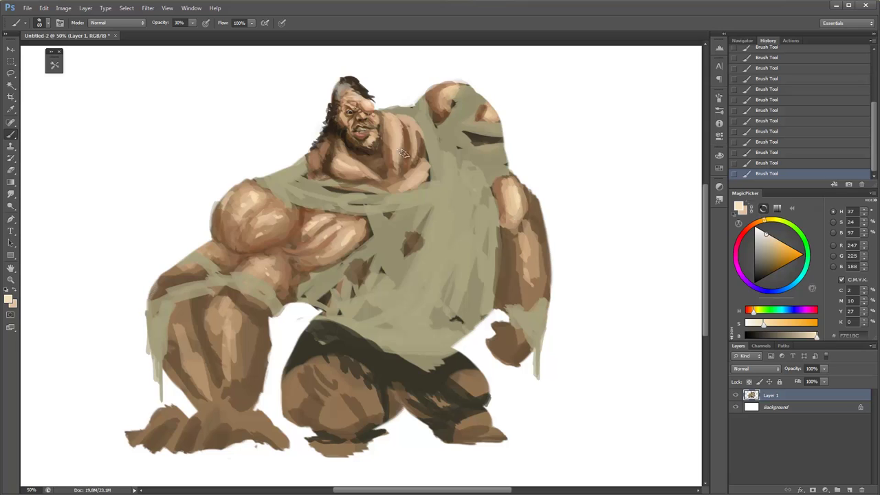
Shade the right upper arm darker with a mid brown at 50% opacity.
alt+click(442, 115)
key(3)
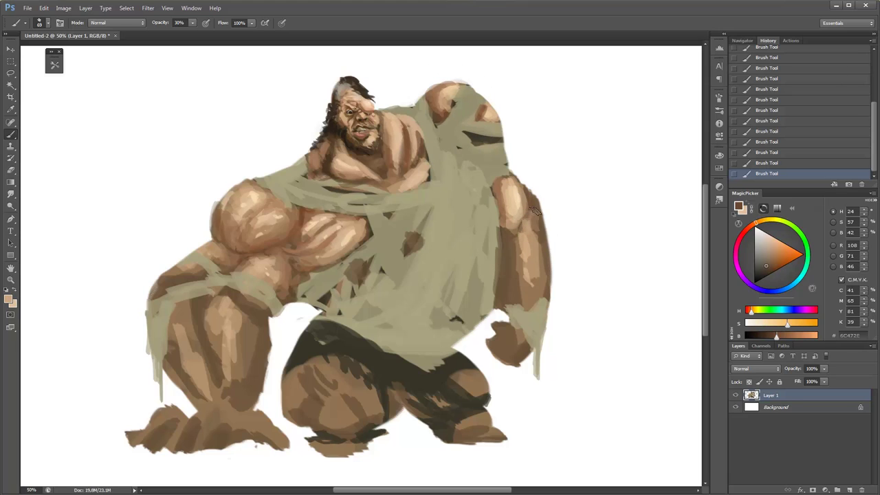
key(5)
alt+click(535, 234)
alt+click(517, 228)
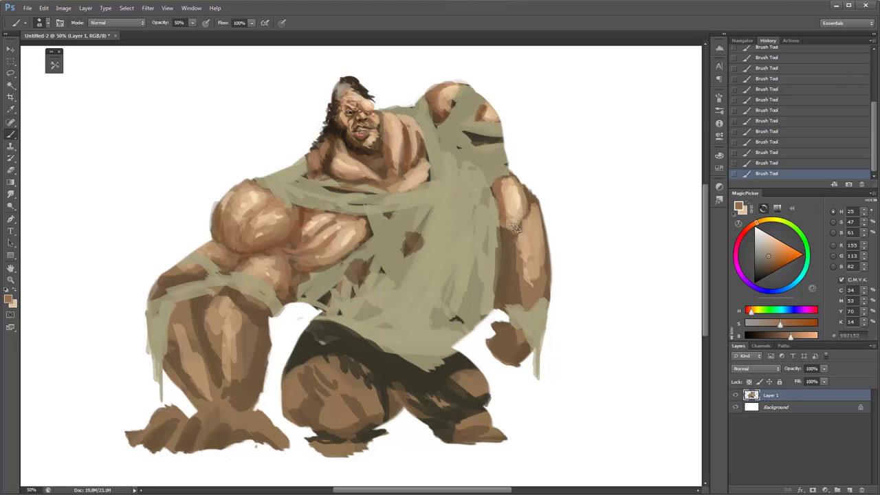
mouse_move(515, 228)
mouse_down()
mouse_move(510, 210)
mouse_move(516, 231)
mouse_up()
alt+click(510, 227)
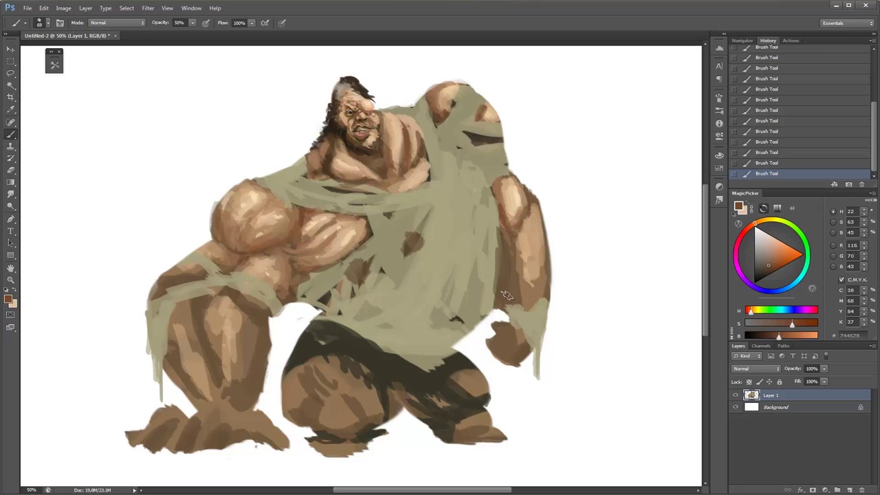
alt+click(536, 209)
Erase stray paint at the top and outer edge of the right arm.
key(e)
mouse_move(526, 189)
mouse_down()
mouse_move(512, 175)
mouse_move(542, 219)
mouse_up()
drag(551, 241, 546, 292)
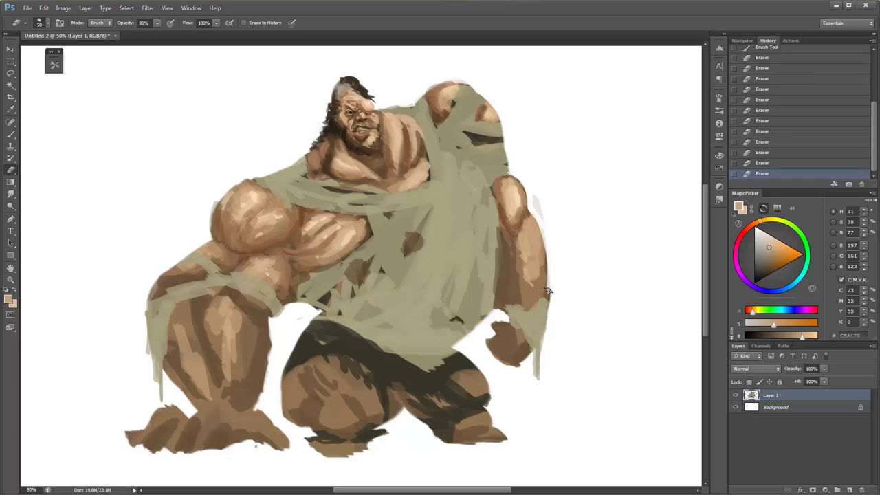
key(b)
alt+click(301, 220)
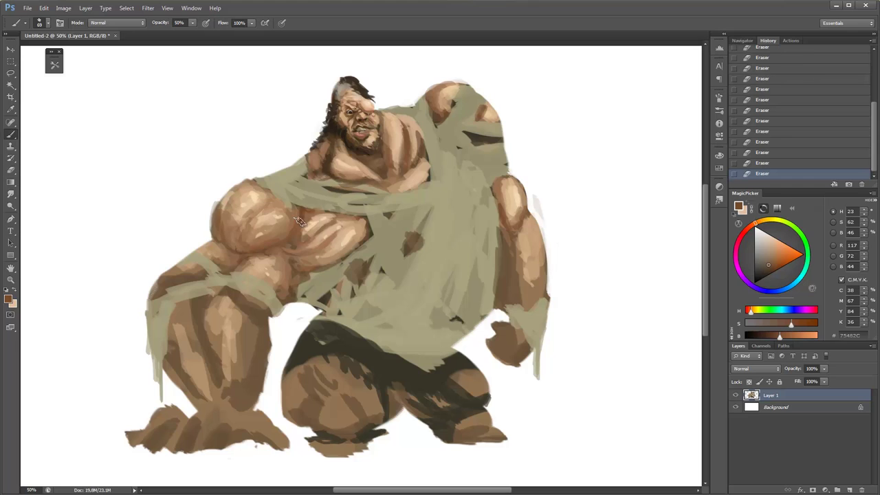
Try dark brown trial strokes on the torso and undo them.
click(766, 270)
mouse_move(306, 210)
mouse_down()
mouse_move(316, 227)
mouse_move(301, 242)
mouse_move(316, 224)
mouse_up()
key(ctrl+alt+z)
key(ctrl+alt+z)
click(760, 275)
drag(234, 262, 247, 269)
key(ctrl+alt+z)
key(ctrl+alt+z)
key(ctrl+alt+z)
key(ctrl+alt+z)
key(ctrl+alt+z)
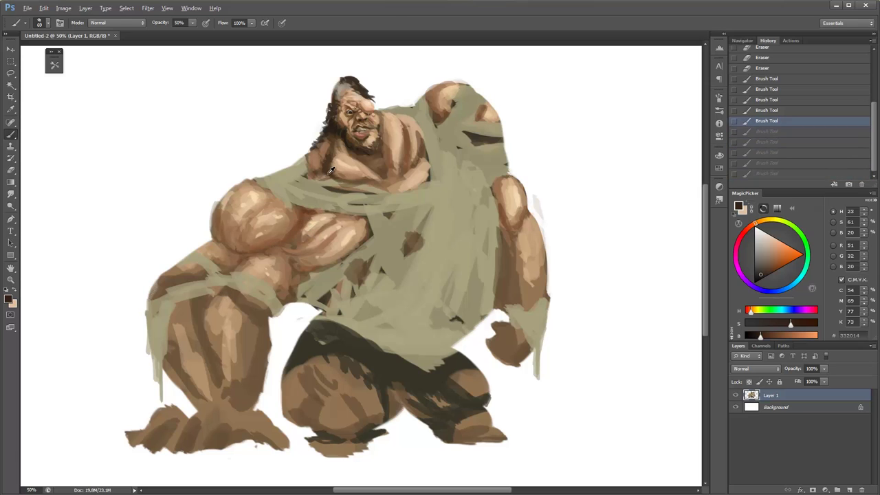
Paint a desaturated dark brown shadow along the chest and armpit.
alt+click(330, 163)
click(787, 321)
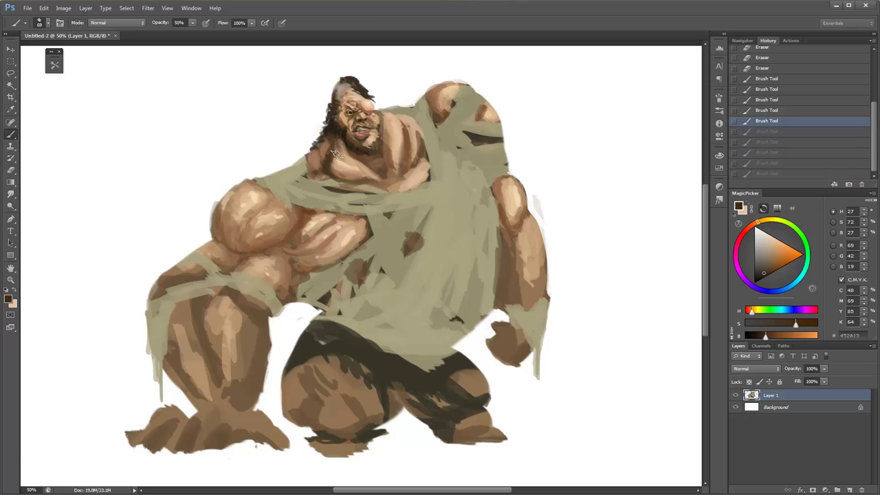
mouse_move(323, 203)
mouse_down()
mouse_move(282, 255)
mouse_move(300, 277)
mouse_up()
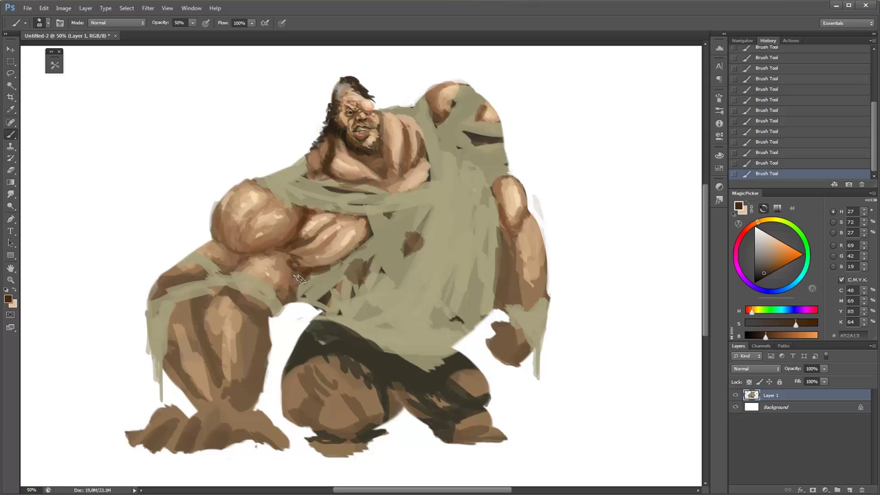
alt+click(344, 253)
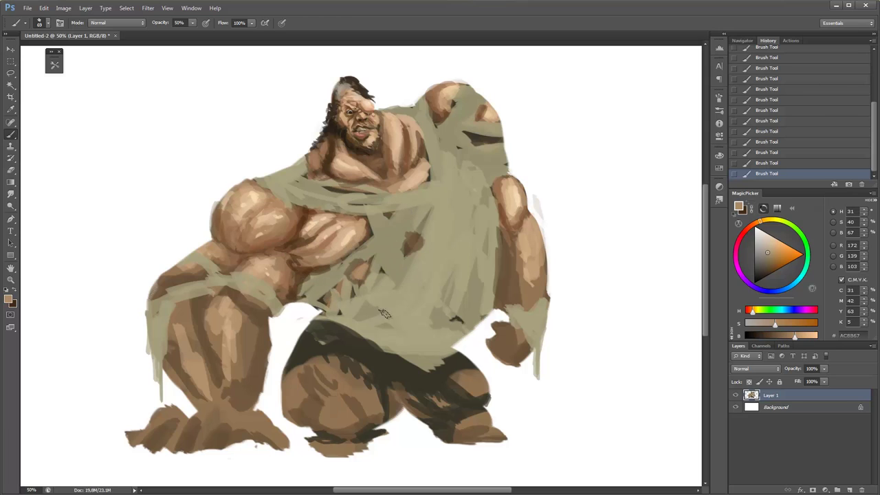
key(x)
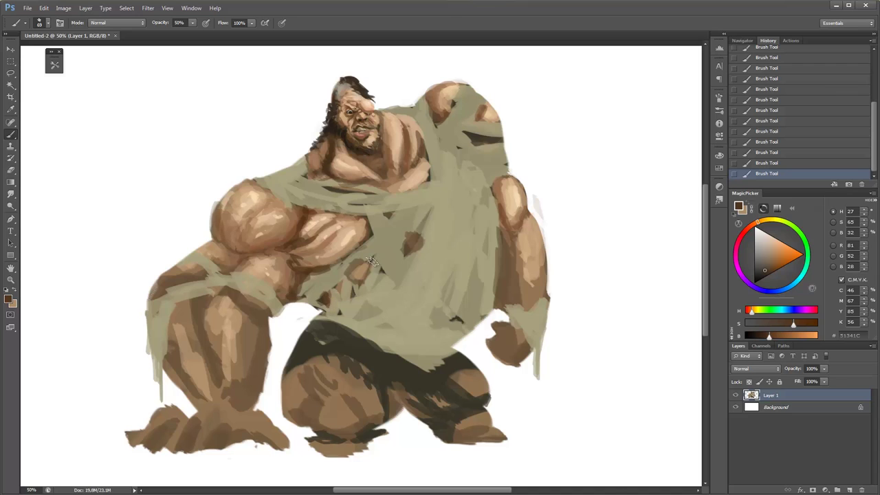
Set the brush to size 121 and 34% opacity and dab dark shading onto the torso.
right_click(371, 260)
drag(400, 259, 416, 259)
key(Return)
key(3)
key(4)
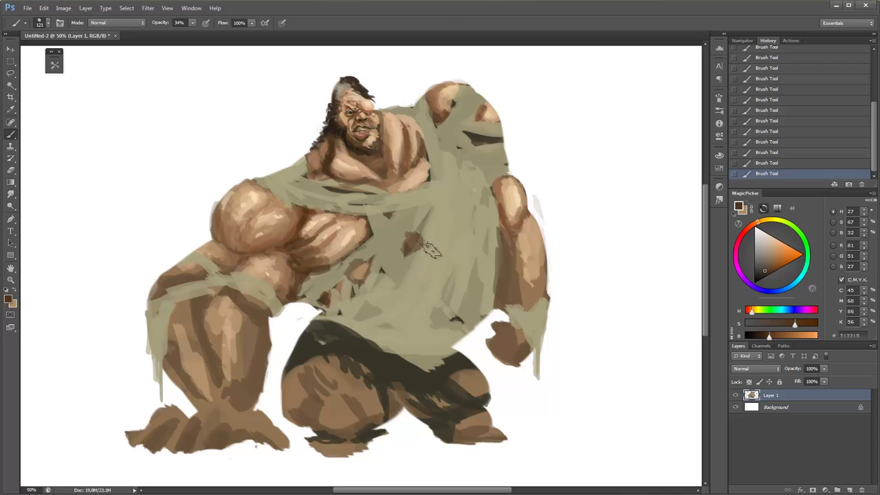
click(415, 242)
alt+click(360, 174)
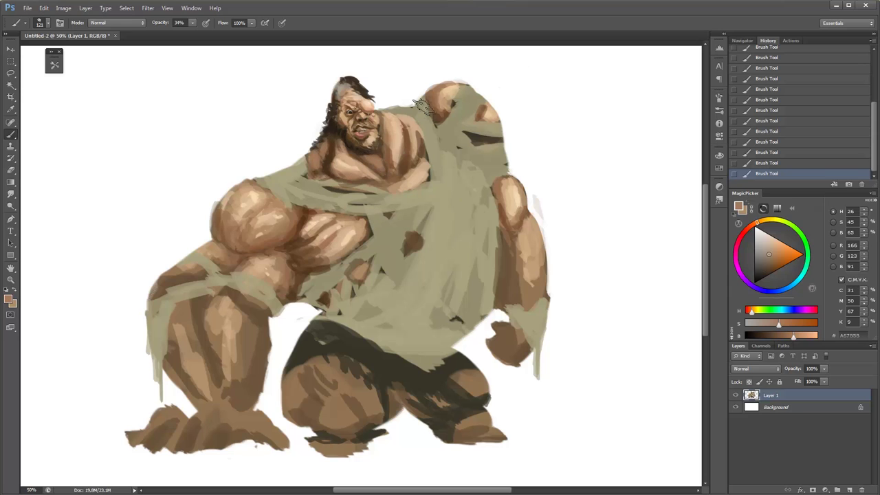
Zoom in on the upper body, shrink the brush to 48, and sample skin tones at 50% opacity.
ctrl+click(450, 110)
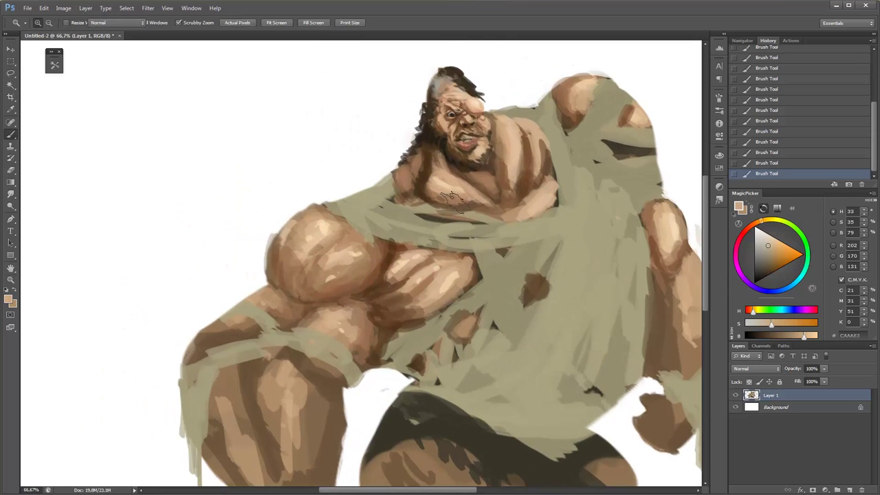
right_click(489, 220)
click(489, 221)
key(Return)
alt+click(530, 177)
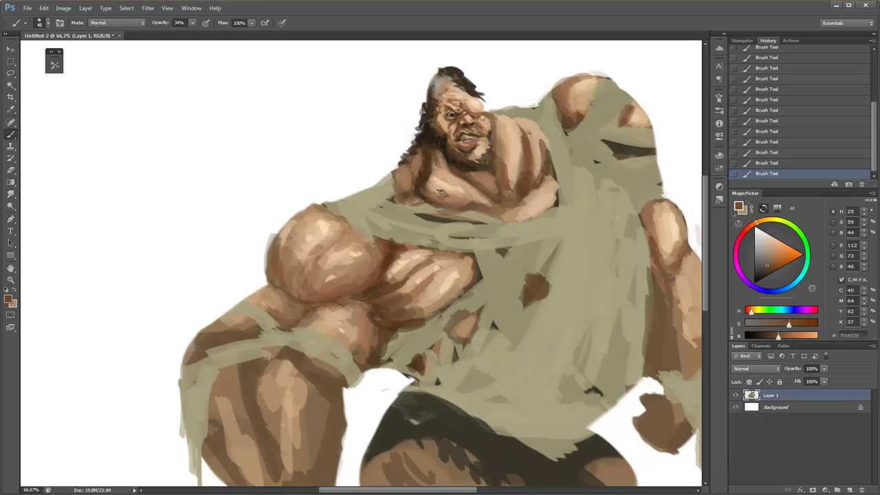
alt+click(426, 177)
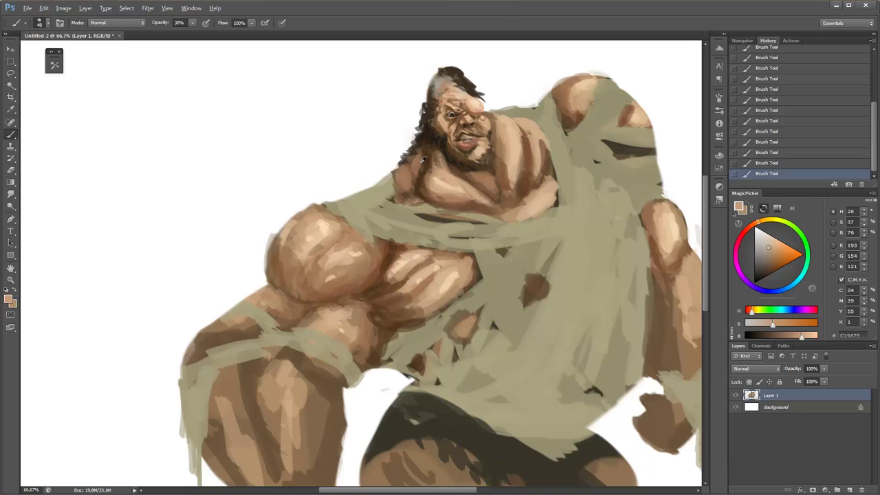
key(5)
Sample beard browns at 30% opacity, shift the view, and undo the last stroke.
alt+click(425, 159)
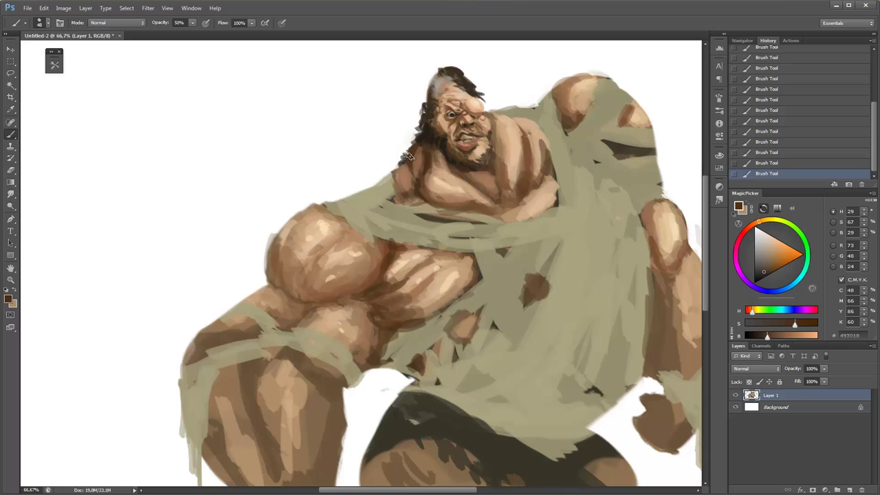
alt+click(419, 152)
key(3)
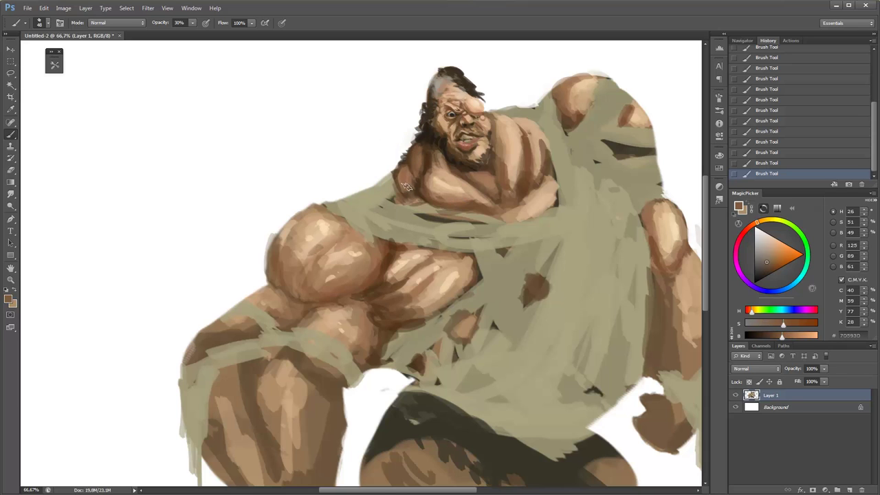
mouse_move(409, 201)
mouse_down()
mouse_move(251, 172)
mouse_move(344, 191)
mouse_up()
alt+click(251, 172)
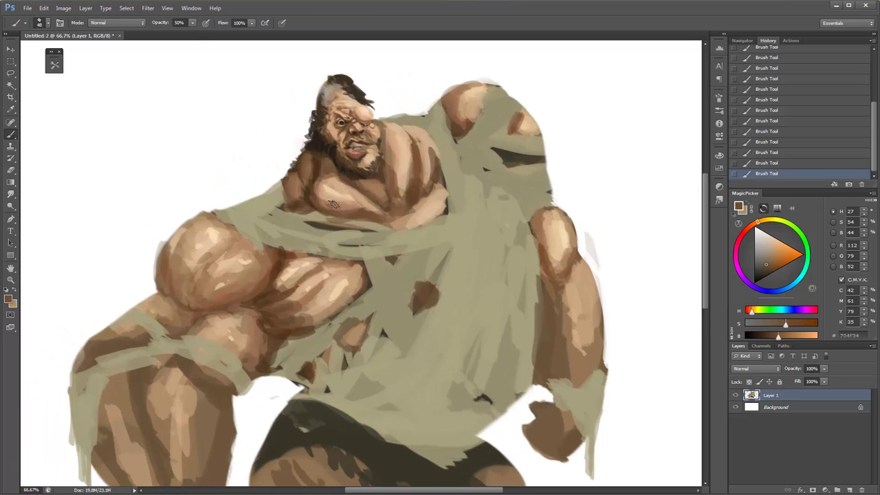
key(ctrl+z)
alt+click(346, 190)
Paint a warm light tan highlight on the face, resampling skin tones at 10–50% opacity.
click(776, 252)
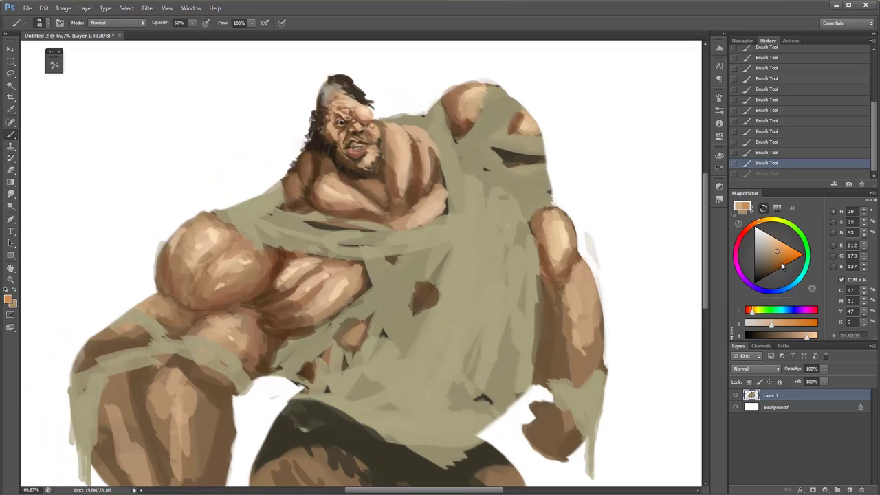
drag(323, 176, 334, 174)
click(748, 312)
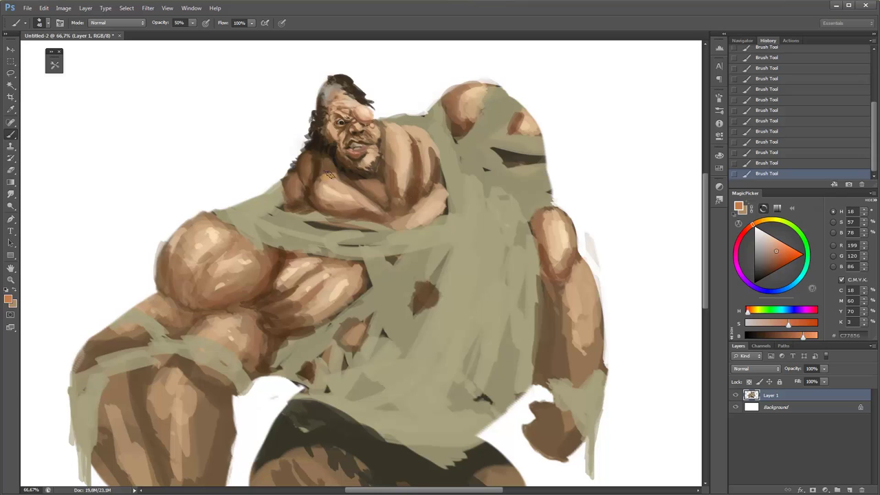
alt+click(336, 180)
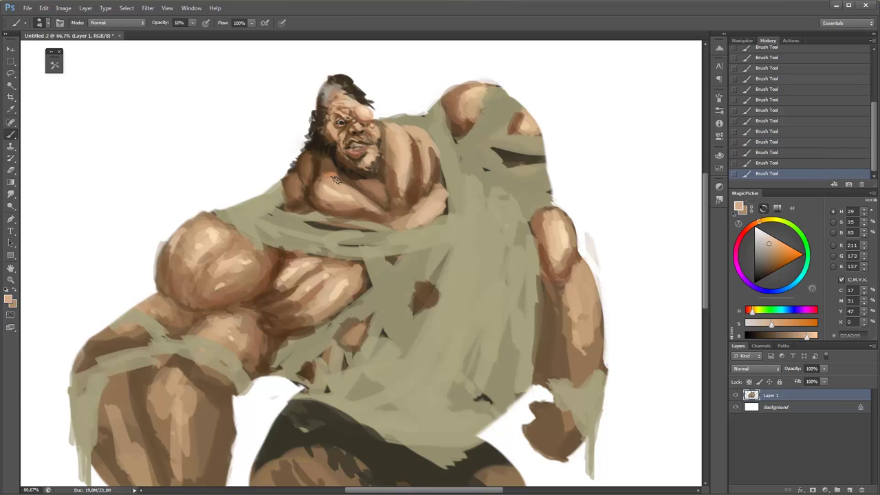
alt+click(327, 174)
key(1)
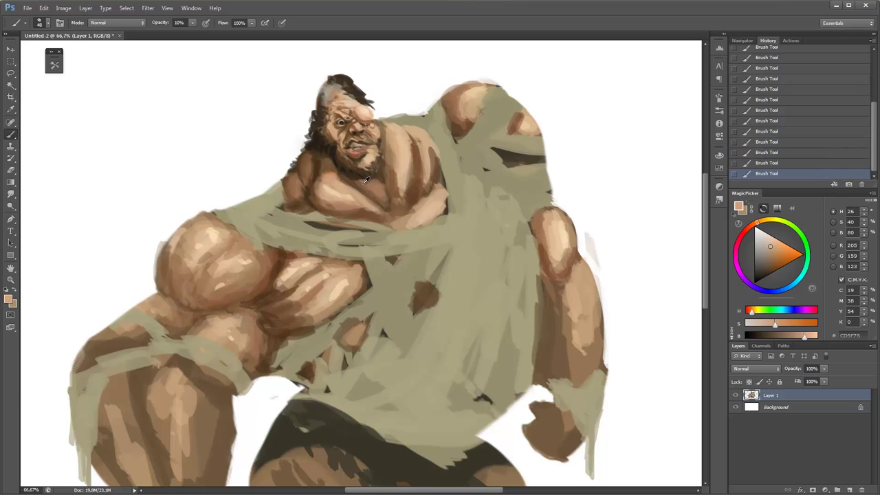
alt+click(329, 182)
key(5)
Zoom in closer on the face, then zoom back out to the whole figure.
key(z)
drag(397, 170, 378, 222)
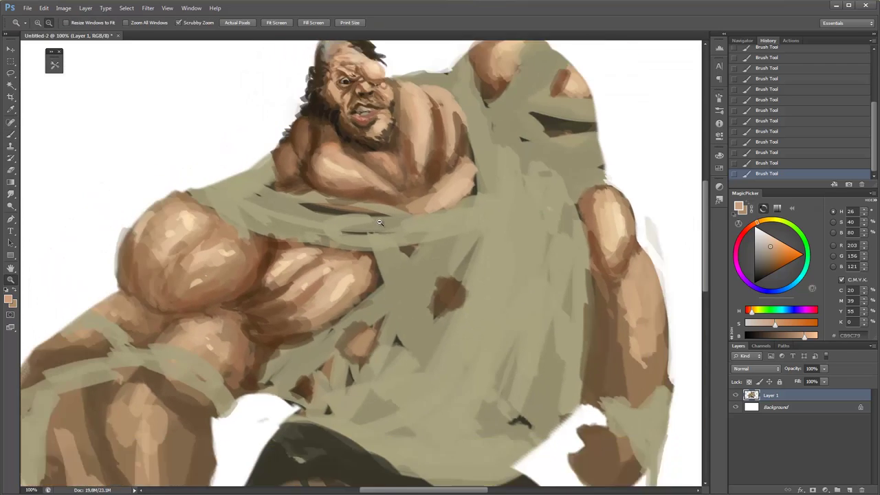
key(ctrl+minus)
key(ctrl+minus)
Paint sampled light tan highlights down the left leg at 60% opacity.
key(b)
right_click(313, 278)
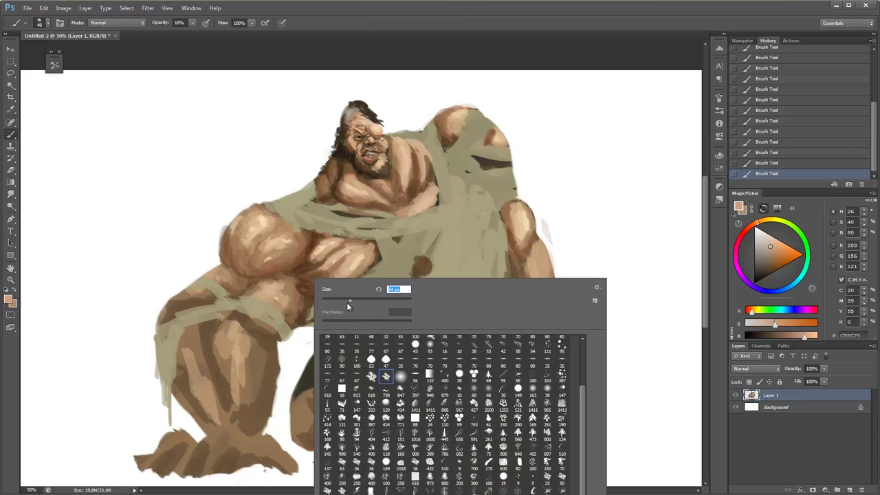
key(Escape)
alt+click(310, 259)
drag(310, 258, 296, 296)
alt+click(292, 303)
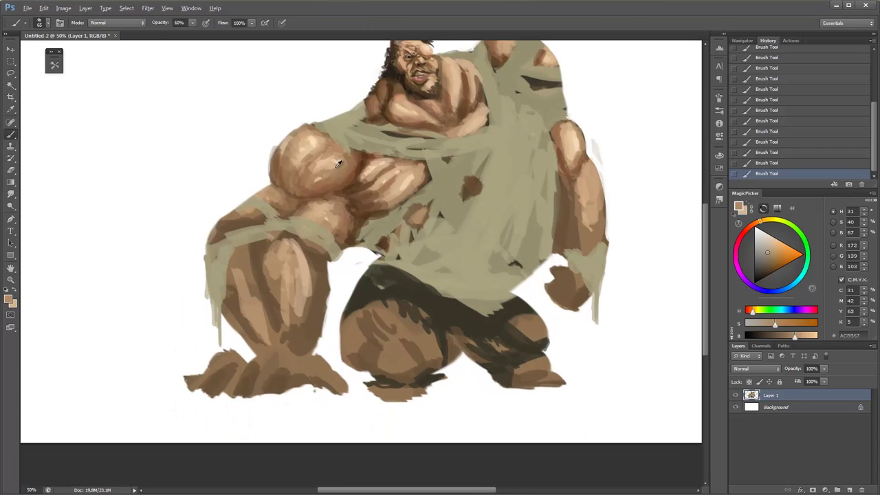
key(6)
drag(279, 261, 313, 297)
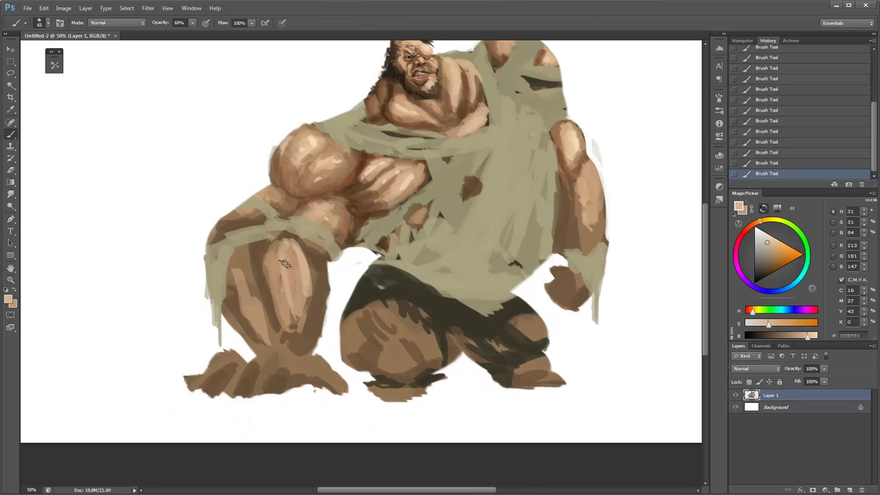
mouse_move(289, 255)
mouse_down()
mouse_move(288, 347)
mouse_move(300, 340)
mouse_move(316, 254)
mouse_move(313, 337)
mouse_up()
Add light tan along the left leg's edge, then erase and repaint its ragged right edge.
alt+click(318, 255)
alt+click(322, 253)
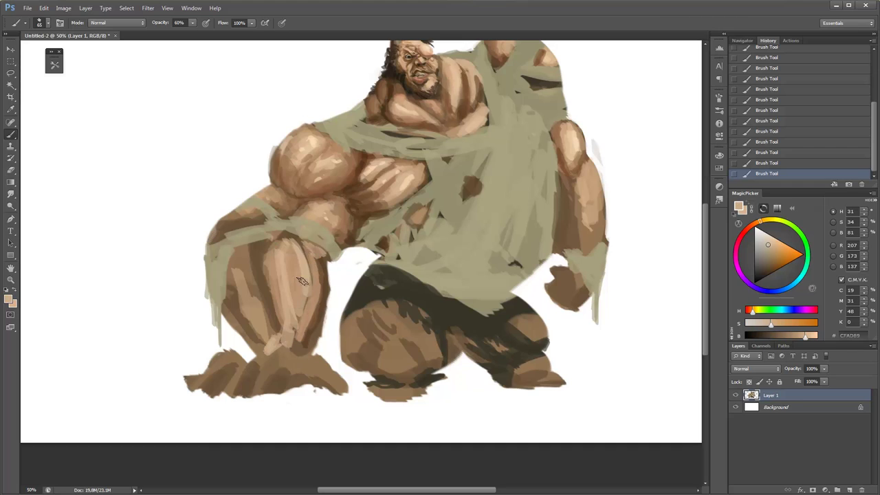
alt+click(310, 244)
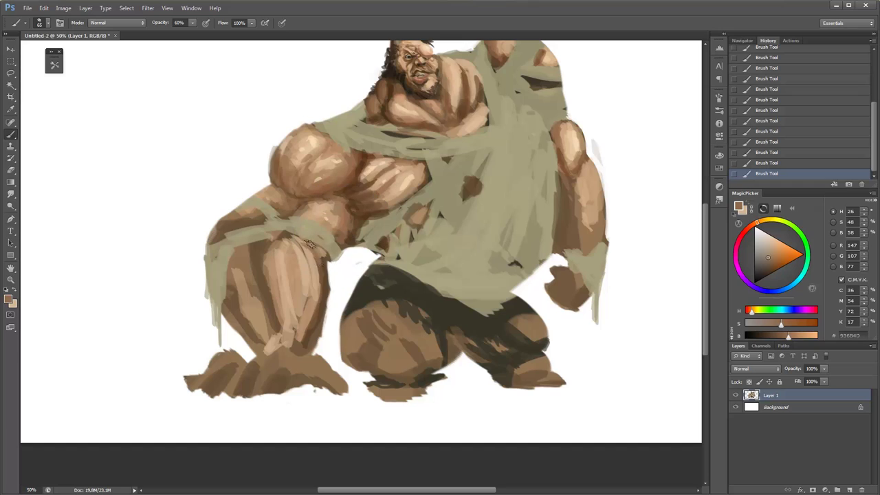
alt+click(306, 247)
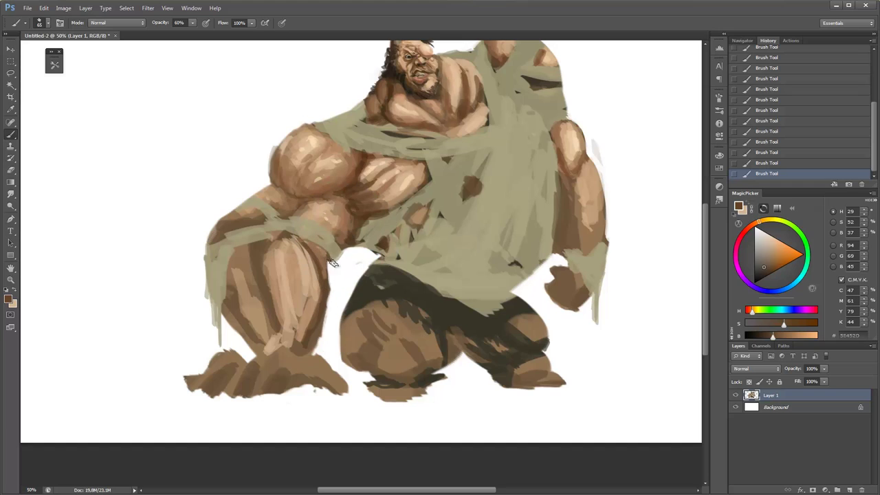
alt+click(330, 257)
key(e)
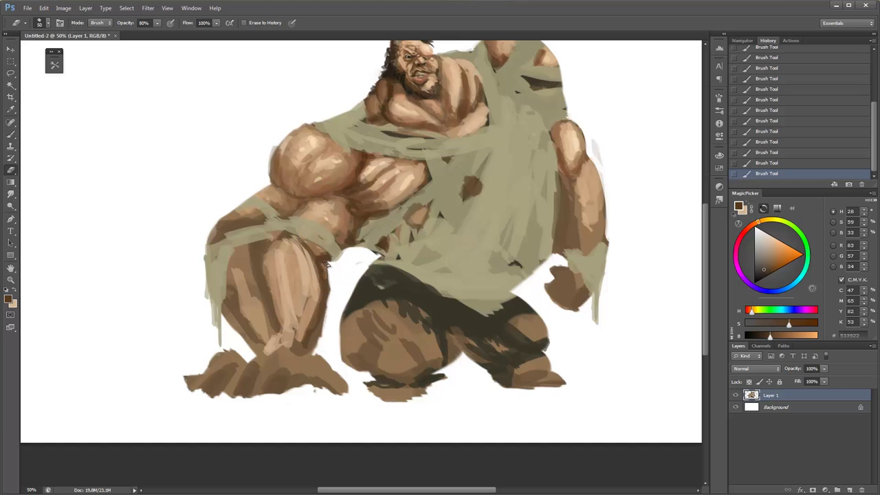
mouse_move(328, 261)
mouse_down()
mouse_move(332, 298)
mouse_move(316, 347)
mouse_up()
key(b)
alt+click(312, 298)
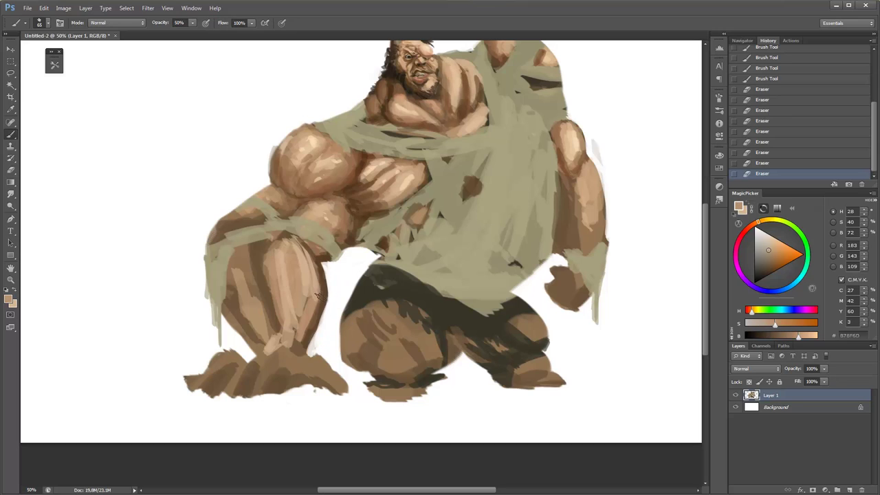
drag(318, 272, 317, 354)
Shade the left thigh with darker brown strokes at about 34% opacity.
alt+click(282, 273)
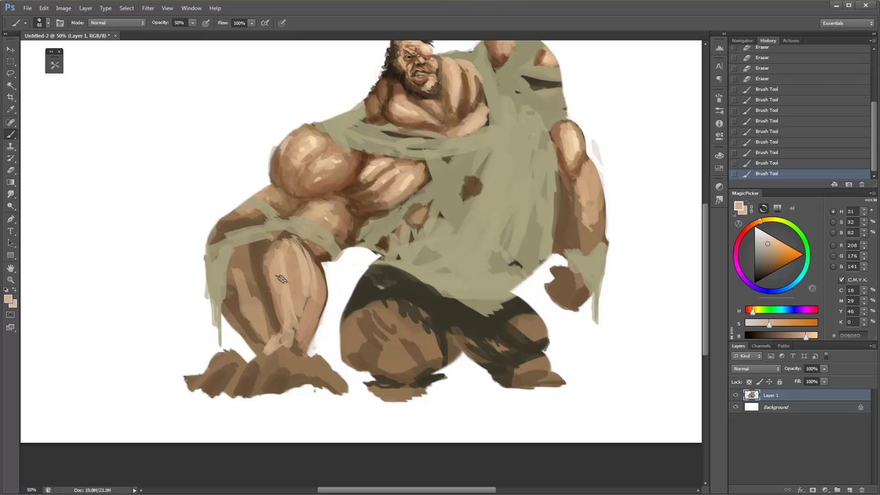
drag(280, 275, 277, 305)
key(3)
key(4)
alt+click(265, 248)
mouse_move(269, 249)
mouse_down()
mouse_move(262, 246)
mouse_move(237, 316)
mouse_up()
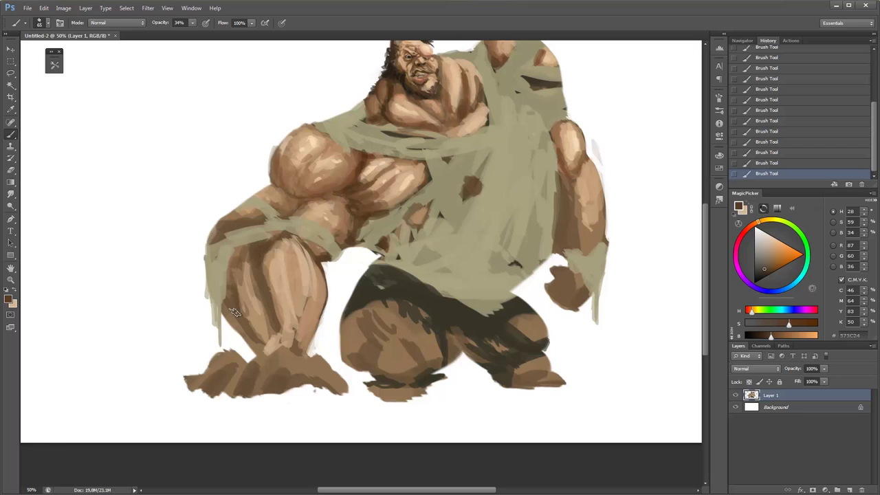
drag(248, 269, 231, 347)
Zoom out to the whole figure and add darker thigh shading at 40% opacity.
key(z)
alt+click(261, 340)
click(277, 346)
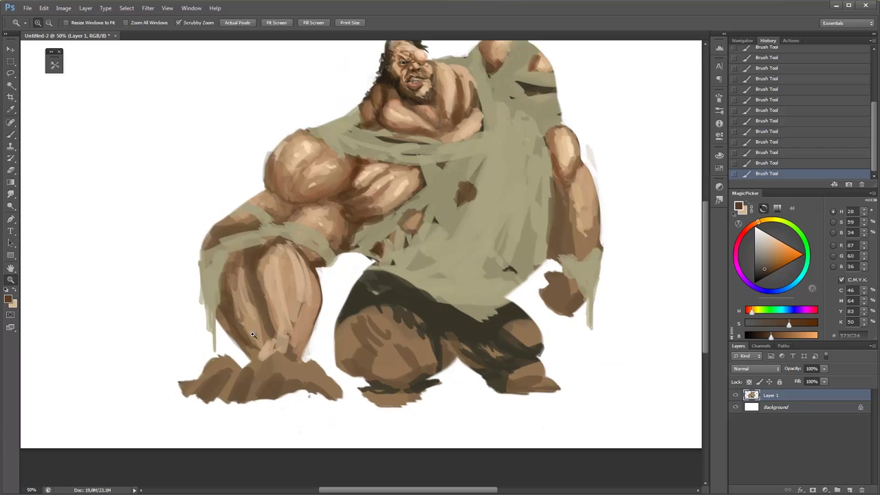
key(b)
right_click(275, 274)
key(Escape)
key(4)
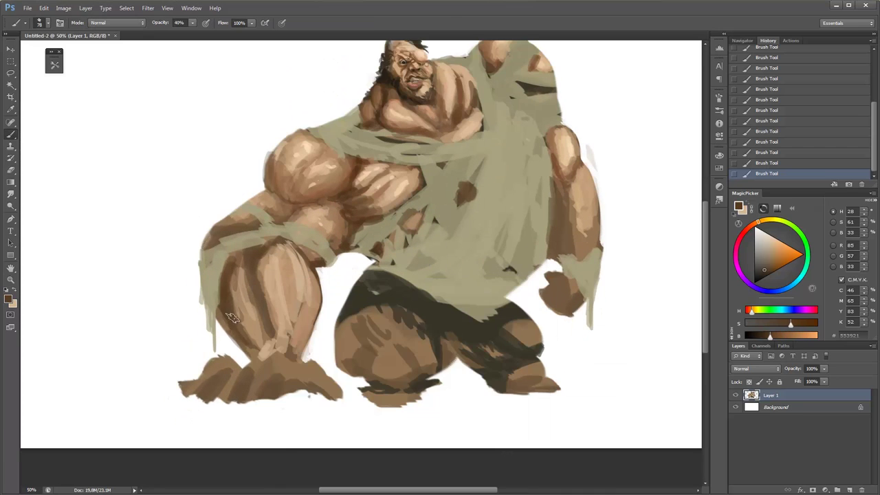
drag(232, 318, 258, 351)
Add a light tan stroke along the left shoulder and sample a dark brown.
alt+click(242, 226)
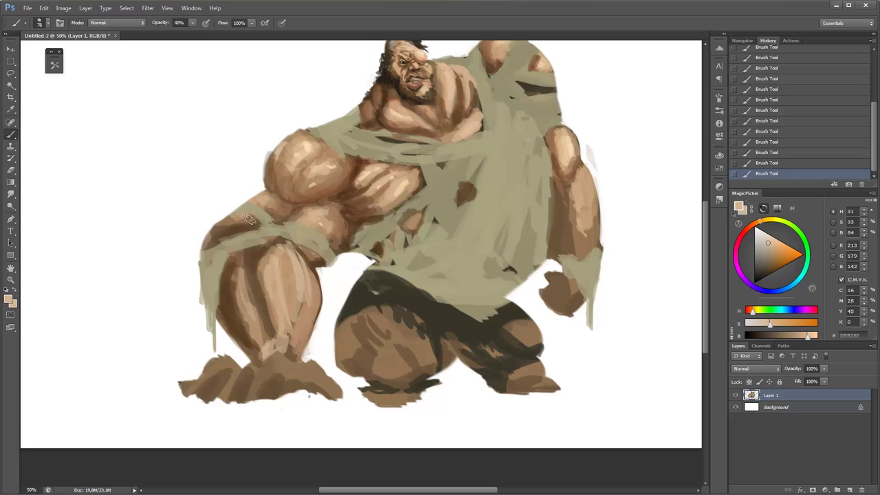
mouse_move(250, 219)
mouse_down()
mouse_move(210, 233)
mouse_move(223, 221)
mouse_move(234, 233)
mouse_up()
key(e)
key(b)
alt+click(213, 241)
Zoom out and paint light tan tones on the left leg at 40% opacity.
key(ctrl+minus)
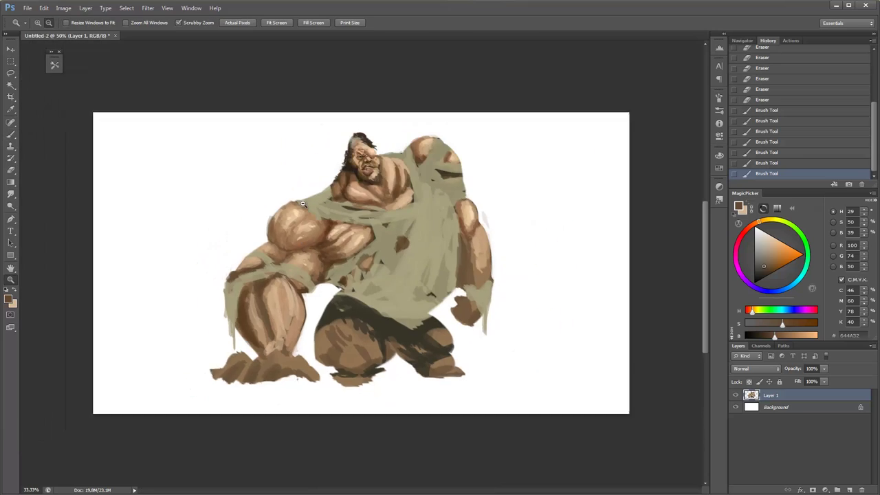
key(4)
alt+click(363, 232)
right_click(277, 311)
key(Return)
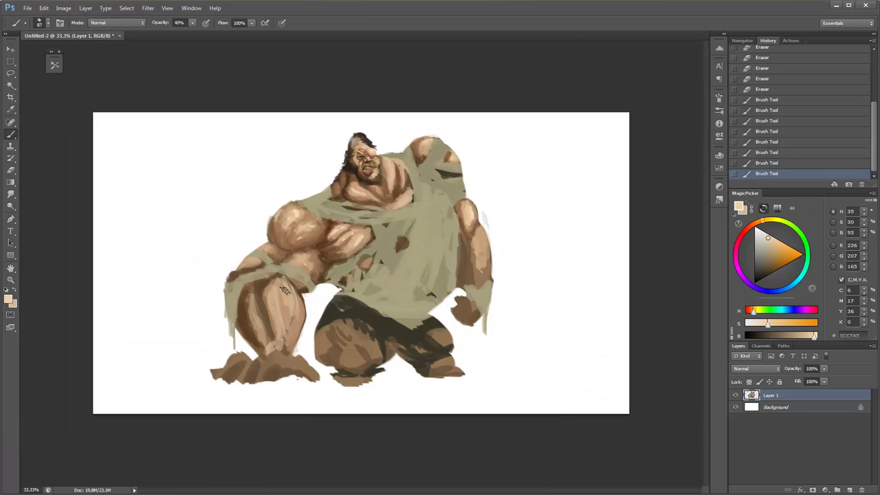
drag(280, 294, 287, 305)
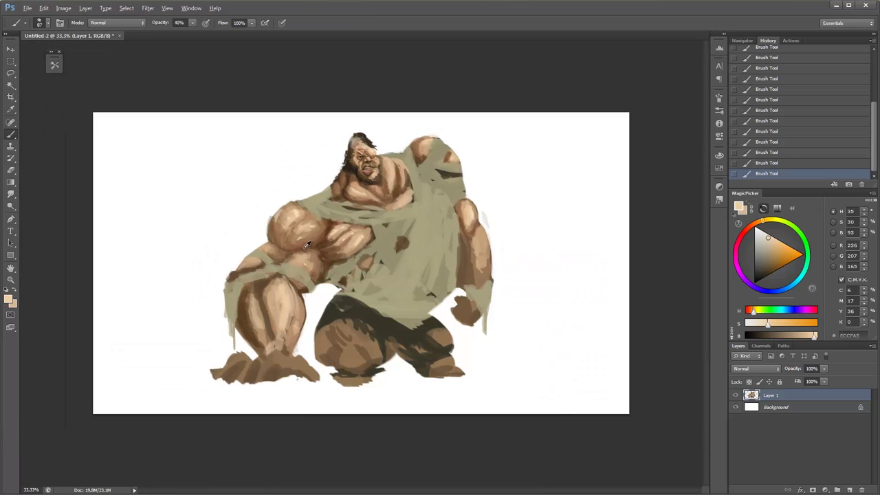
Zoom back in on the legs, undo a stroke, and repaint the left leg in lighter tan.
alt+click(307, 245)
alt+click(275, 303)
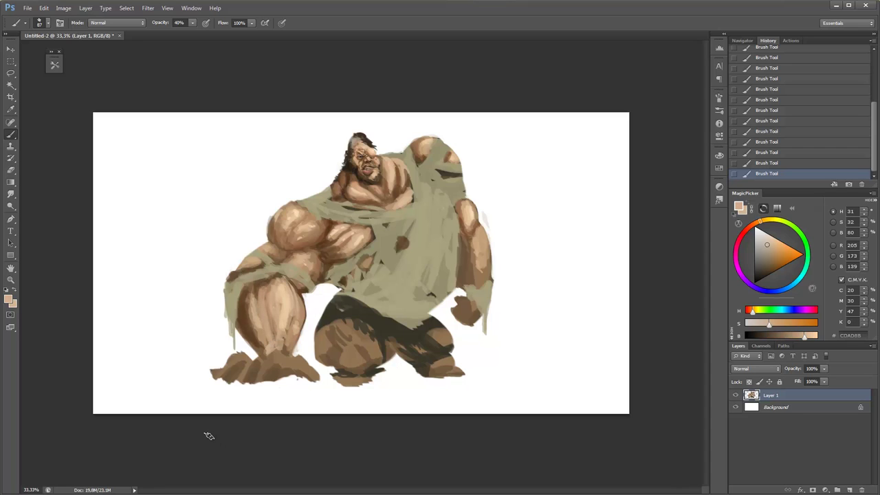
key(ctrl+plus)
alt+click(285, 285)
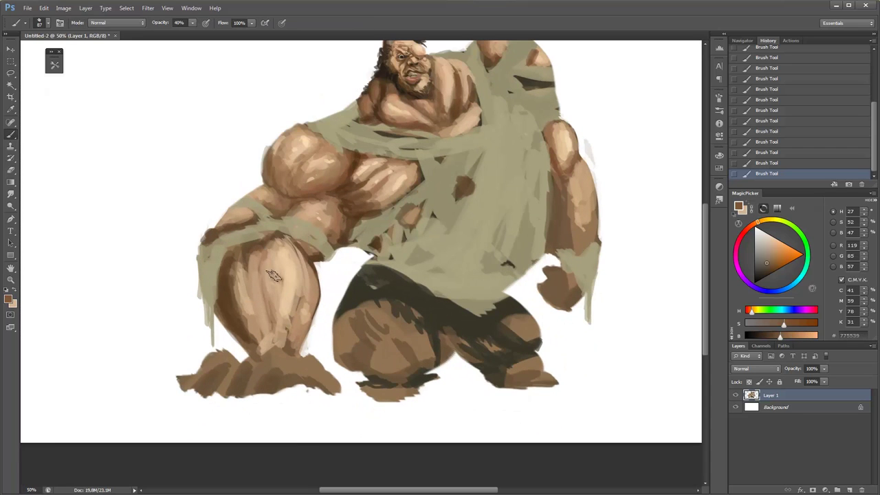
key(v)
key(ctrl+z)
key(b)
alt+click(270, 275)
drag(259, 268, 260, 326)
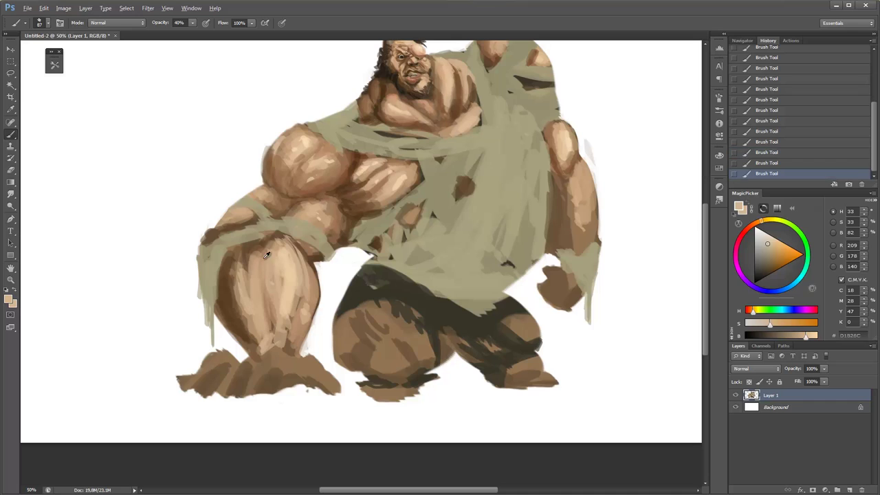
Run dark brown strokes down the left thigh, then light highlights at 60% opacity.
alt+click(355, 167)
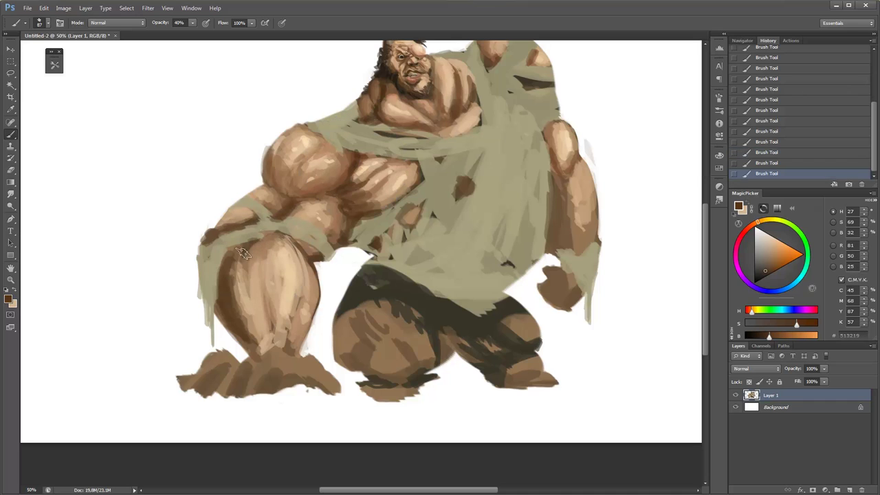
drag(241, 237, 247, 326)
mouse_move(240, 265)
mouse_down()
mouse_move(234, 326)
mouse_move(232, 262)
mouse_up()
alt+click(237, 275)
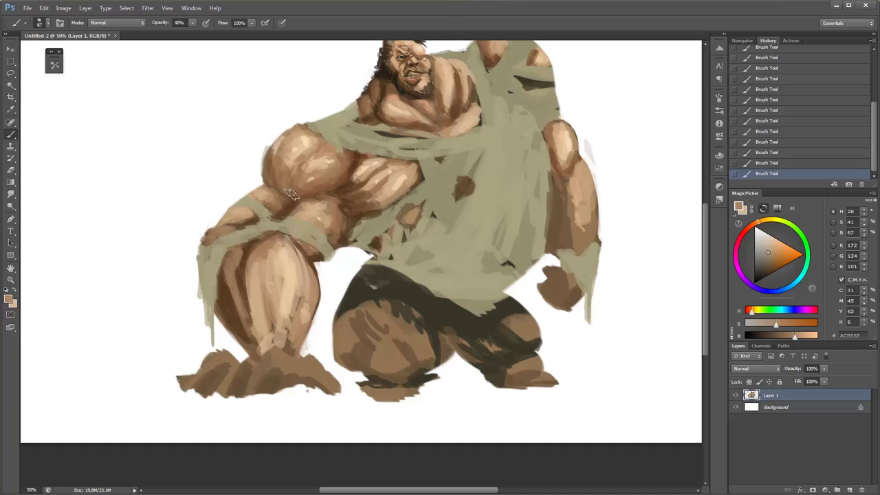
alt+click(297, 154)
key(6)
mouse_move(233, 254)
mouse_down()
mouse_move(237, 333)
mouse_move(257, 354)
mouse_up()
drag(248, 275, 258, 347)
Sample knee and foot tones at 40–60% opacity and paint light strokes shaping the left foot.
alt+click(247, 282)
key(3)
key(4)
key(4)
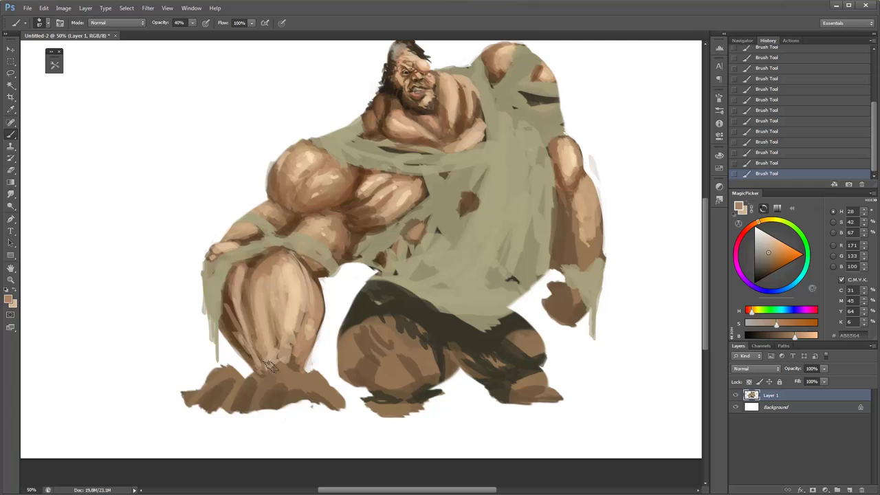
alt+click(231, 322)
key(6)
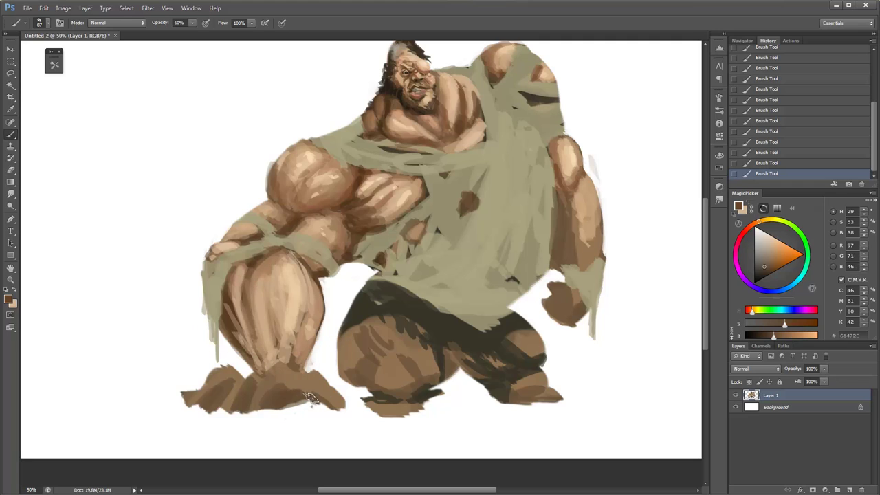
alt+click(327, 394)
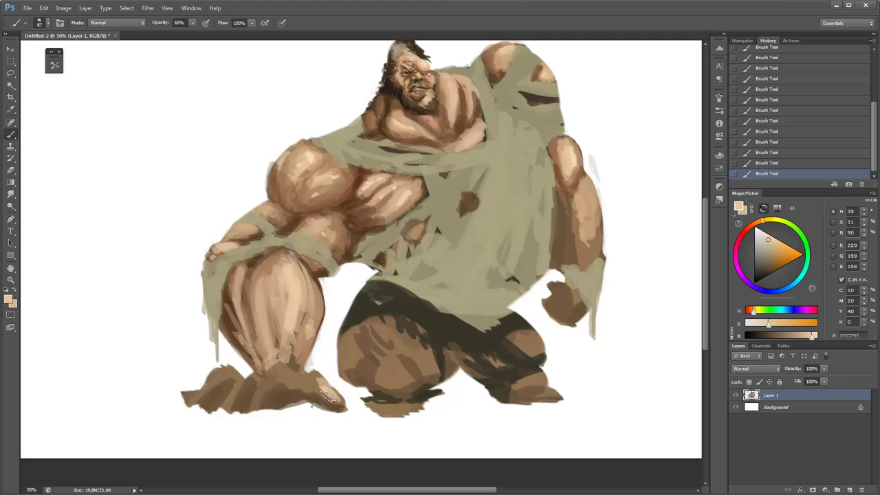
alt+click(298, 342)
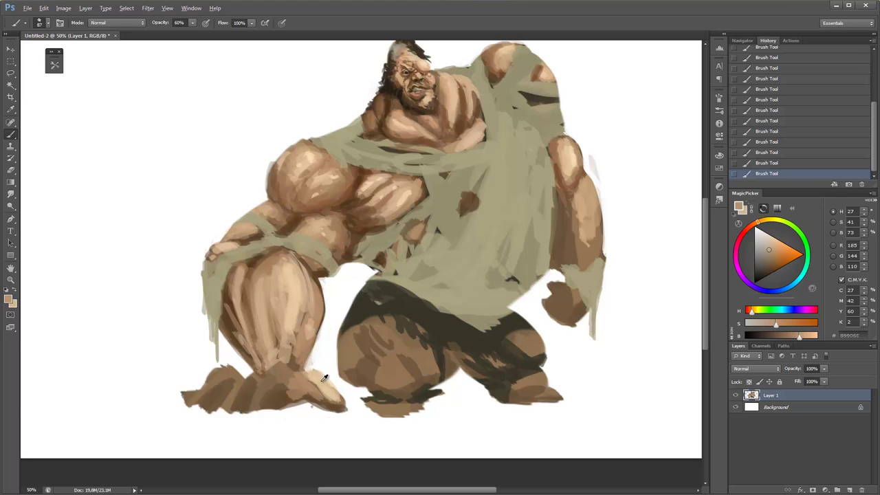
alt+click(283, 372)
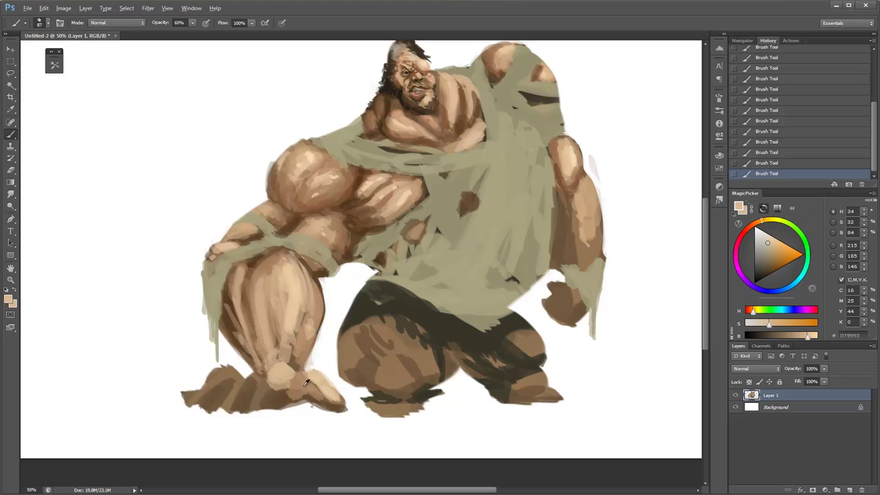
alt+click(279, 404)
alt+click(290, 408)
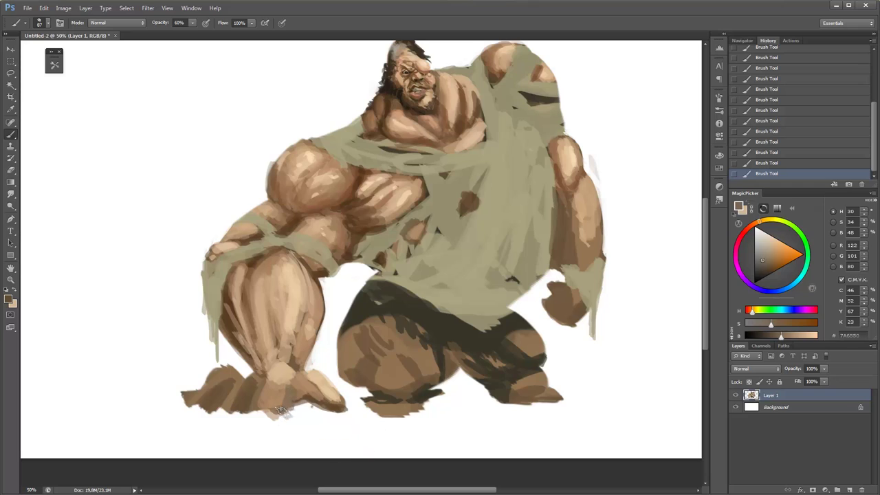
alt+click(297, 407)
alt+click(278, 393)
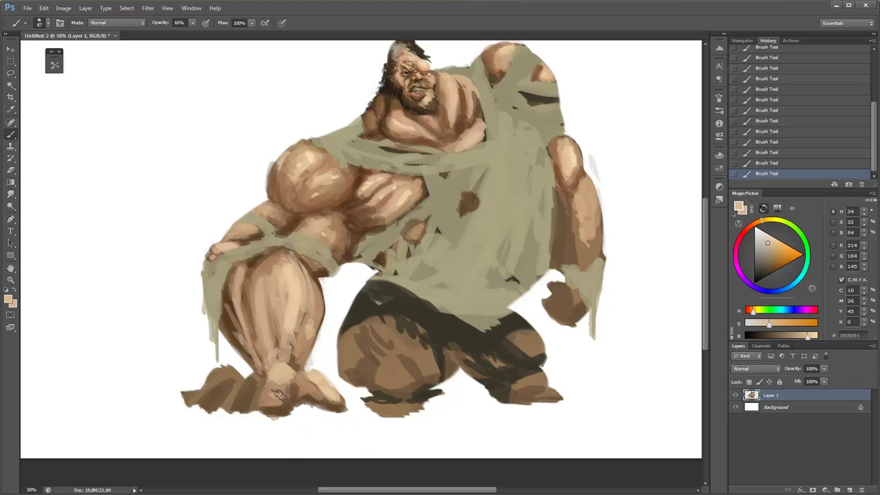
mouse_move(240, 405)
mouse_down()
mouse_move(252, 396)
mouse_move(271, 414)
mouse_move(247, 379)
mouse_move(220, 385)
mouse_move(220, 413)
mouse_move(244, 399)
mouse_move(220, 378)
mouse_move(177, 398)
mouse_move(185, 406)
mouse_up()
Dab mid-brown shading onto the left foot and darken its back edge.
alt+click(249, 399)
alt+click(248, 404)
alt+click(242, 397)
alt+click(217, 413)
alt+click(237, 395)
key(e)
key(b)
alt+click(214, 384)
alt+click(206, 392)
Darken the lower leg toward the foot at 30%, then shape the toes at 50% opacity.
key(3)
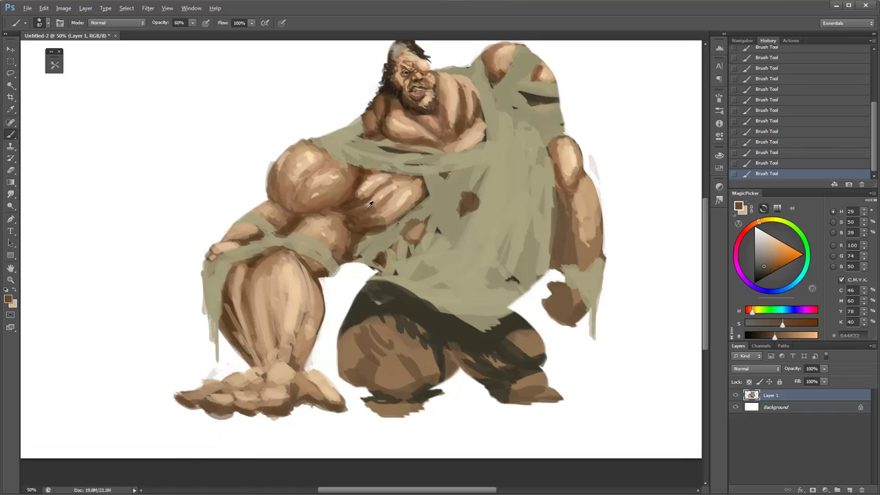
alt+click(371, 206)
click(263, 378)
drag(272, 351, 259, 390)
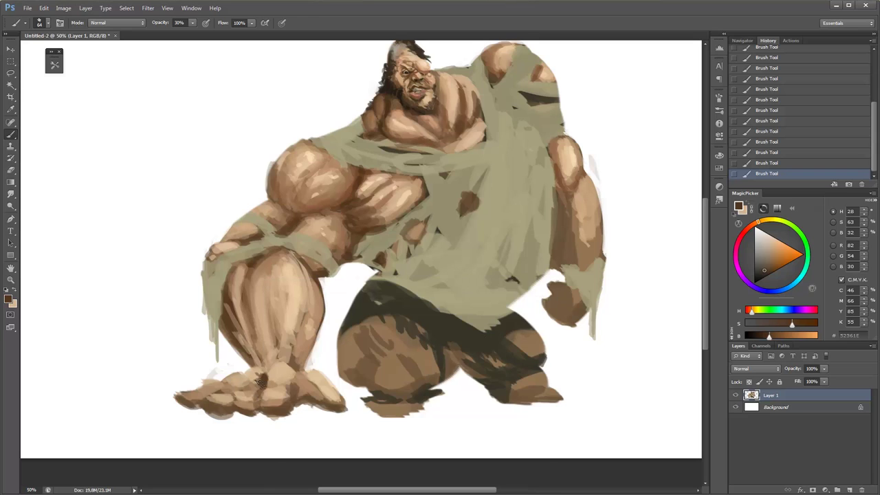
key(5)
alt+click(255, 381)
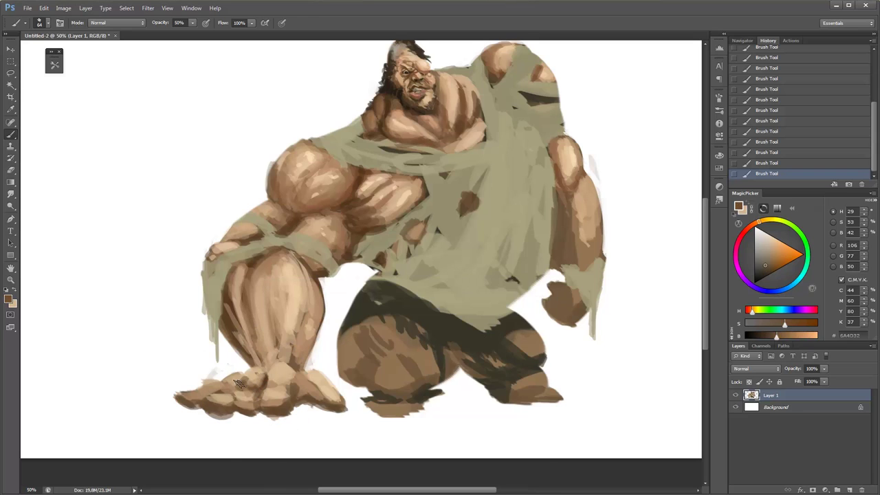
mouse_move(187, 399)
mouse_down()
mouse_move(239, 375)
mouse_move(222, 367)
mouse_move(237, 379)
mouse_up()
Undo the last toe stroke and repaint the toes at 60% opacity.
alt+click(316, 206)
key(e)
key(ctrl+z)
key(b)
key(6)
alt+click(206, 379)
mouse_move(189, 380)
mouse_down()
mouse_move(210, 352)
mouse_move(244, 340)
mouse_up()
Clean up rough toe edges and paint light strokes separating the toes.
key(e)
key(b)
alt+click(203, 360)
key(e)
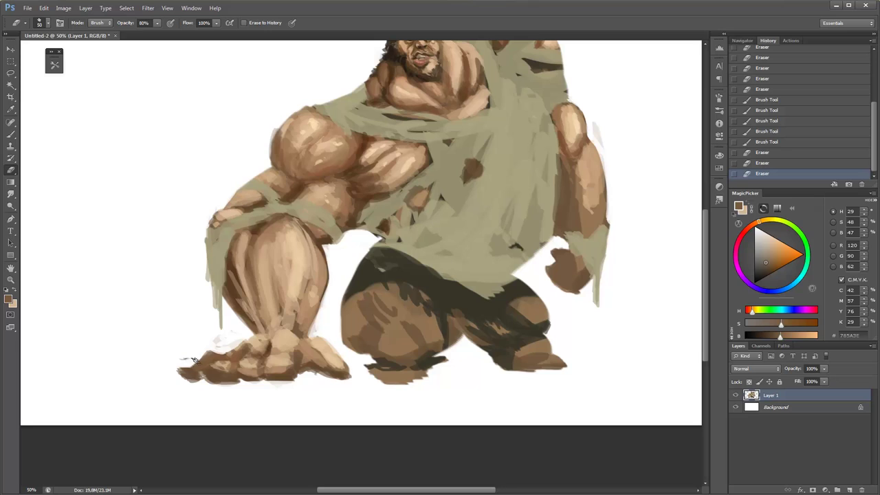
key(b)
drag(176, 362, 235, 352)
alt+click(237, 351)
drag(236, 350, 228, 345)
alt+click(240, 352)
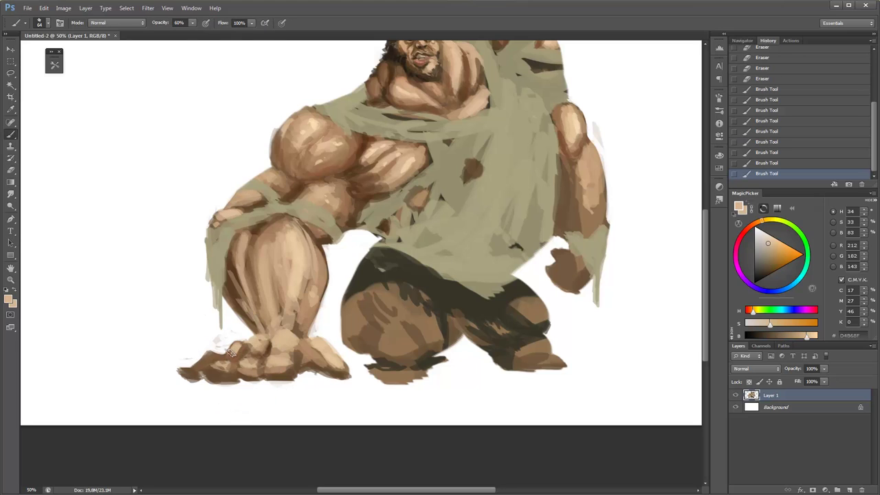
drag(171, 372, 204, 366)
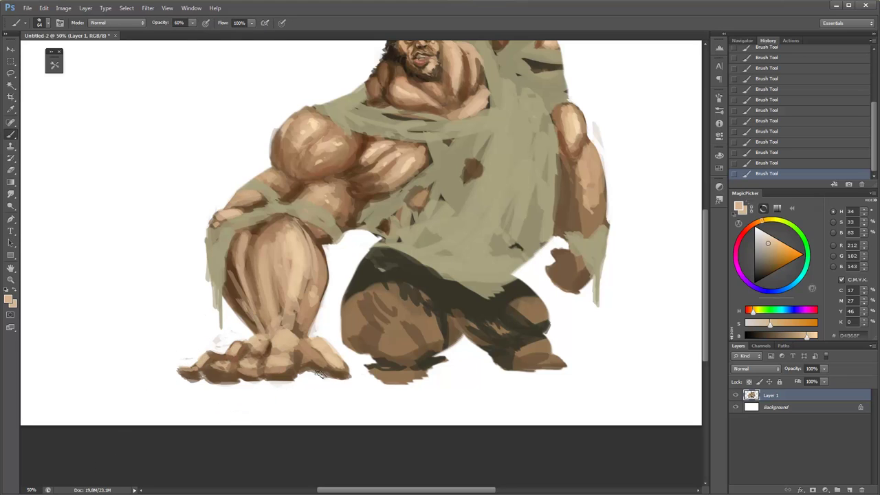
Add dark brown strokes on the lower leg at 30% opacity.
key(4)
alt+click(303, 364)
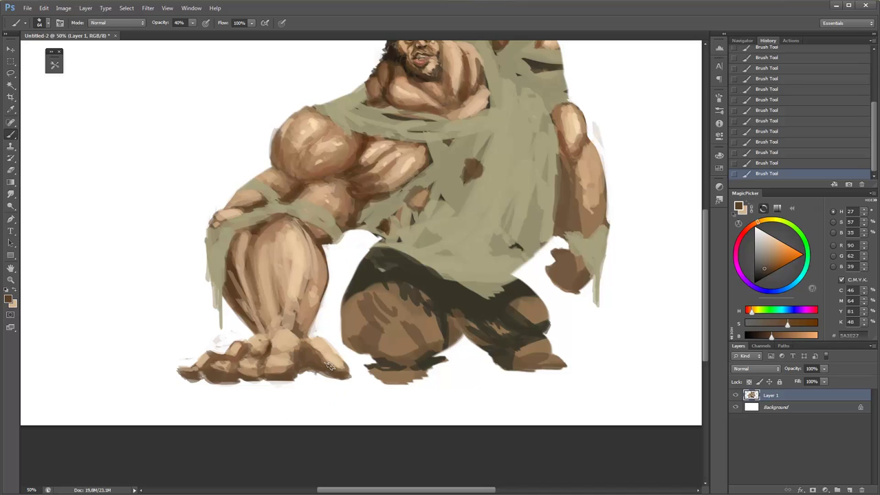
alt+click(373, 167)
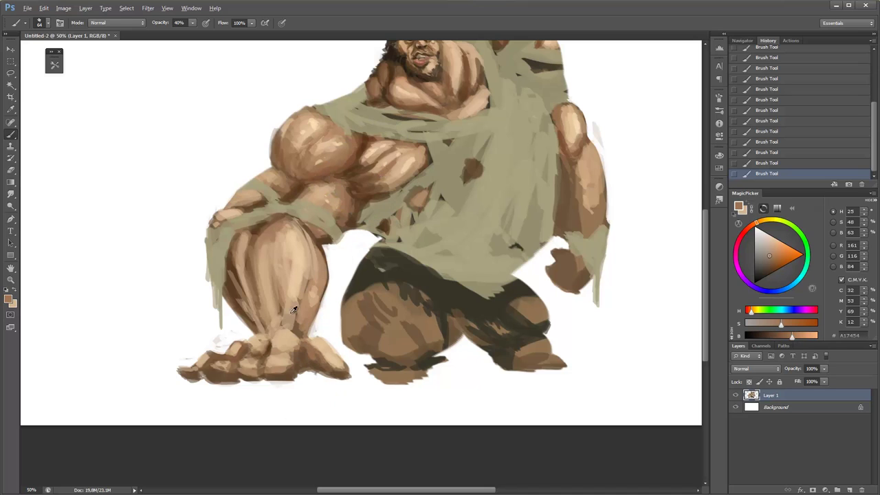
alt+click(247, 313)
key(3)
mouse_move(295, 325)
mouse_down()
mouse_move(273, 343)
mouse_move(303, 321)
mouse_up()
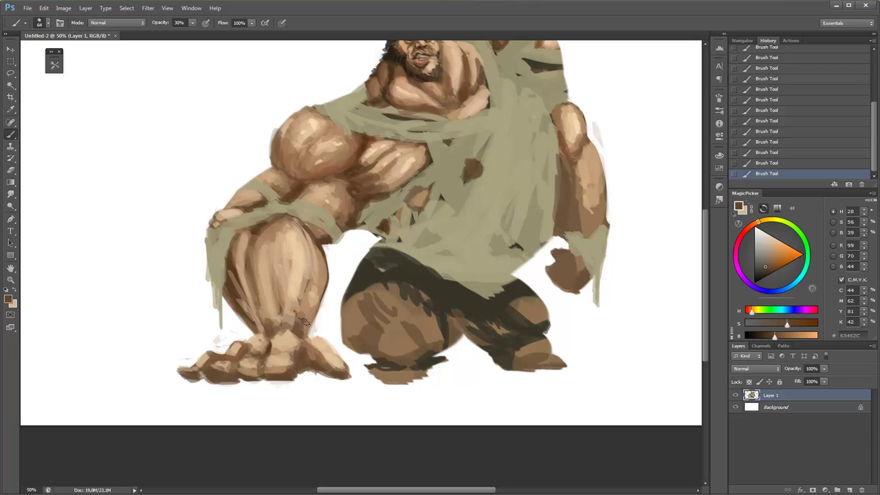
Paint pale tan highlights on the foot at 60% opacity, then zoom out.
key(5)
alt+click(322, 290)
alt+click(283, 332)
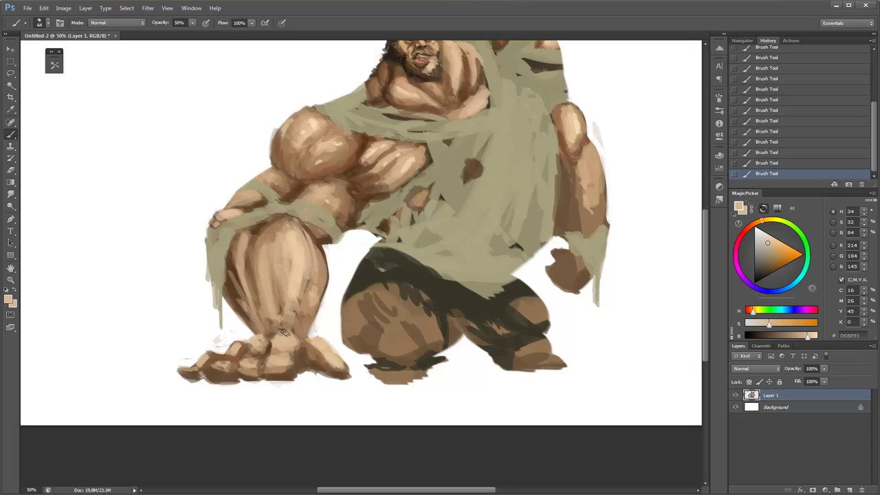
key(6)
alt+click(405, 166)
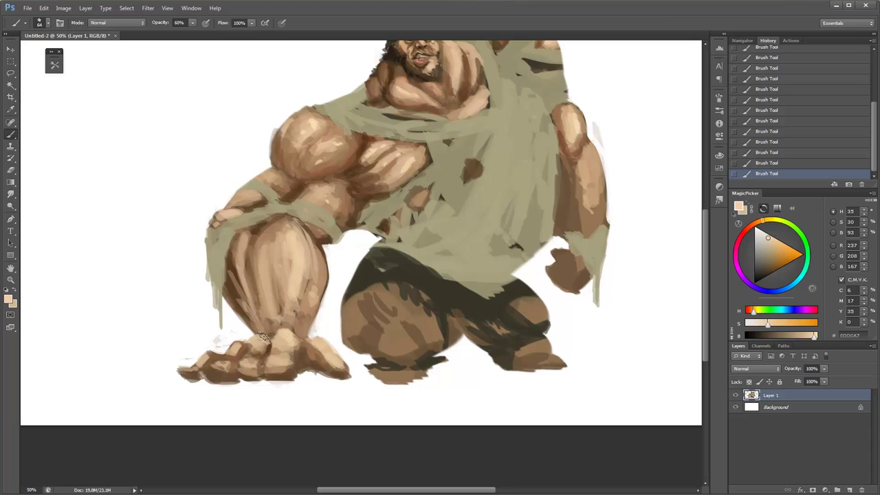
drag(263, 337, 241, 354)
alt+click(316, 351)
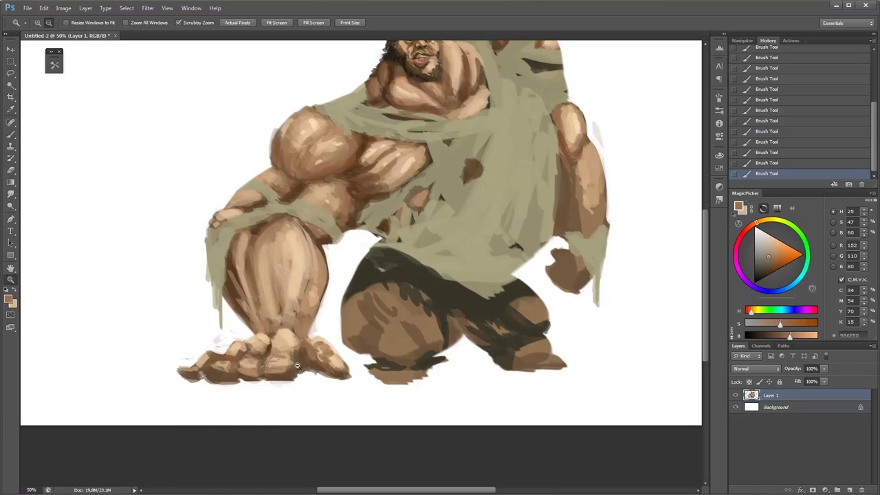
key(ctrl+minus)
Paint a dark shadow stroke down the right arm with a size-70 brush at 50% opacity.
ctrl+click(515, 278)
right_click(509, 250)
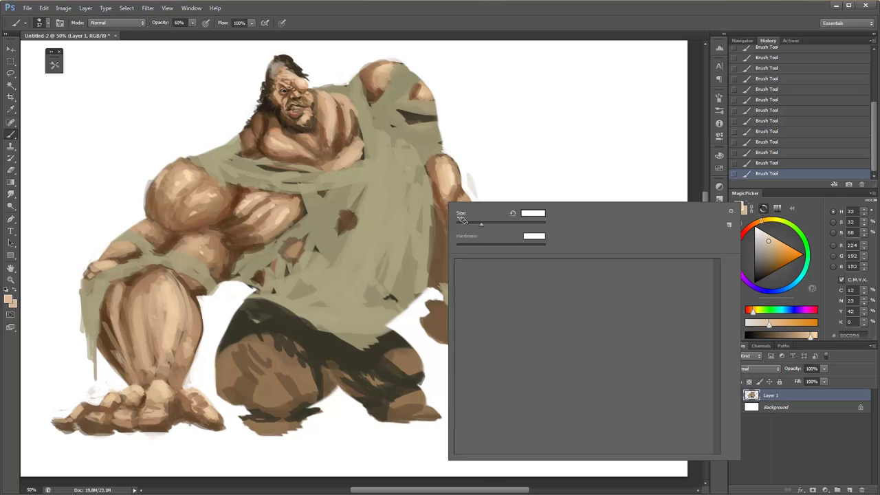
alt+click(454, 224)
key(5)
mouse_move(454, 224)
mouse_down()
mouse_move(436, 206)
mouse_move(436, 268)
mouse_move(466, 232)
mouse_up()
alt+click(433, 210)
Paint pale highlight strokes down the right arm, then load a warm tan at 40% opacity.
alt+click(446, 192)
mouse_move(437, 157)
mouse_down()
mouse_move(453, 274)
mouse_move(382, 330)
mouse_move(415, 309)
mouse_up()
alt+click(437, 263)
key(4)
key(e)
key(b)
Rework the cloth edge below the right arm and beside the hand at 60% opacity.
alt+click(412, 289)
key(6)
alt+click(405, 324)
alt+click(383, 311)
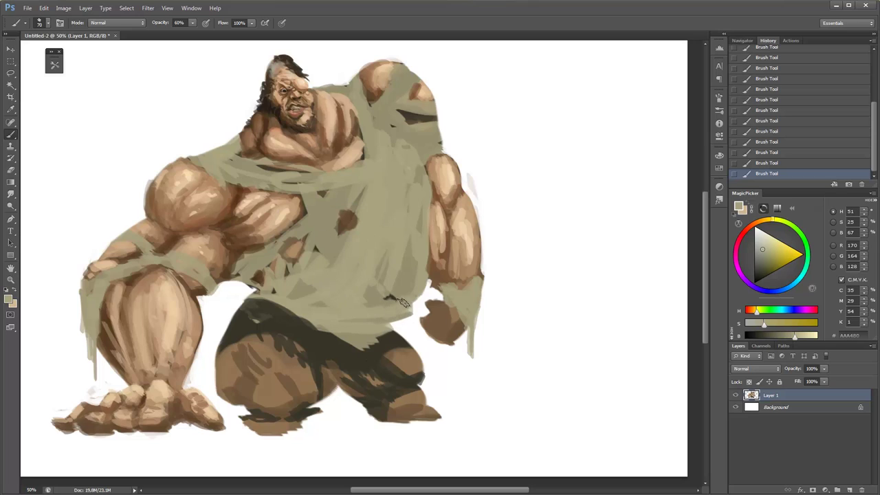
drag(405, 271, 372, 300)
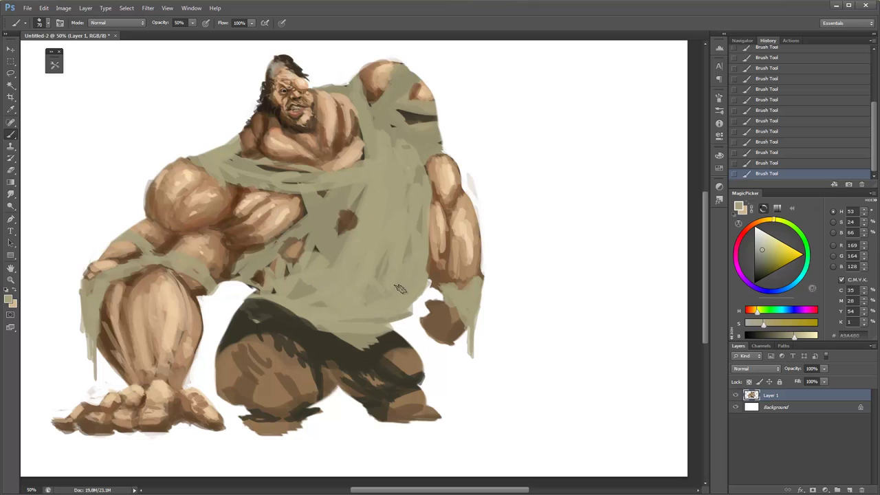
Pick a darker olive tan and paint darker cloth strokes across the torso and right side.
key(5)
key(x)
click(8, 299)
drag(465, 220, 473, 233)
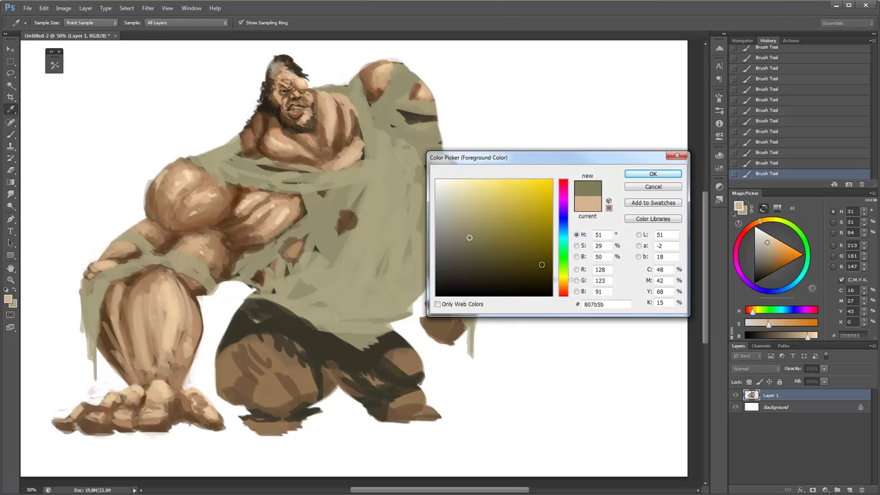
key(Return)
drag(422, 278, 330, 306)
drag(426, 258, 412, 216)
Add more light and dark olive cloth strokes along the right arm's edge.
alt+click(339, 282)
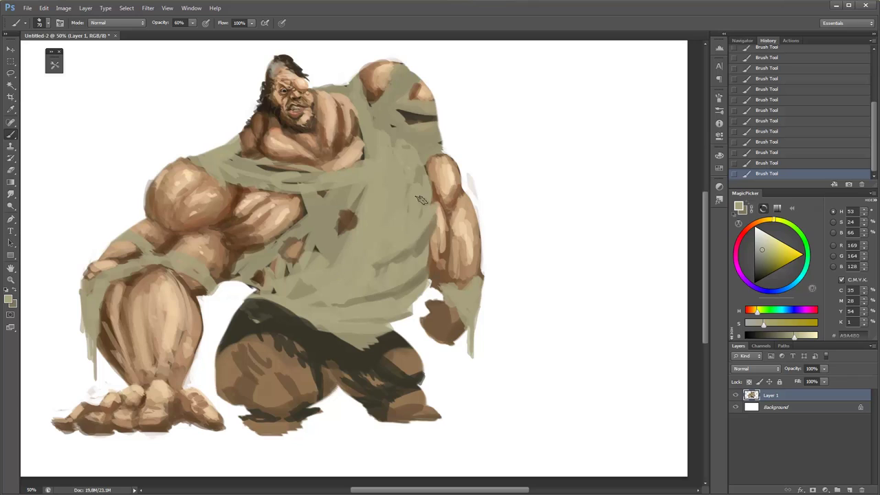
alt+click(426, 169)
drag(426, 168, 406, 247)
alt+click(396, 206)
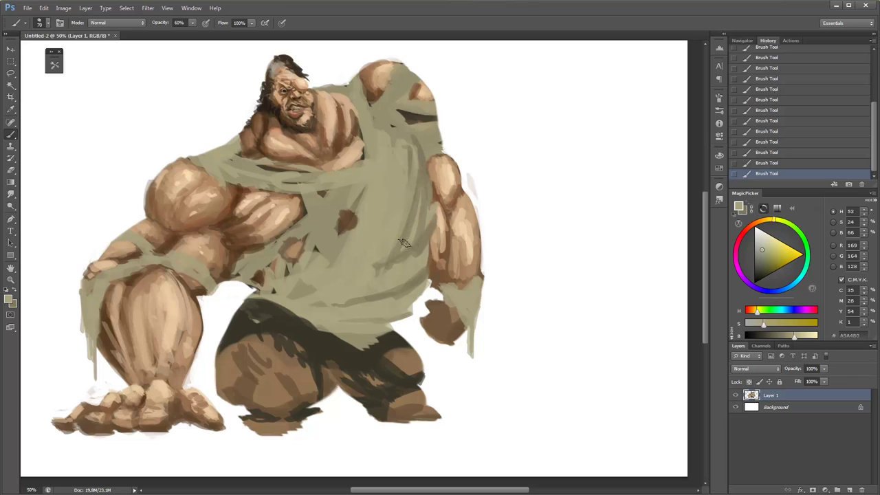
drag(412, 159, 385, 268)
alt+click(427, 151)
alt+click(428, 150)
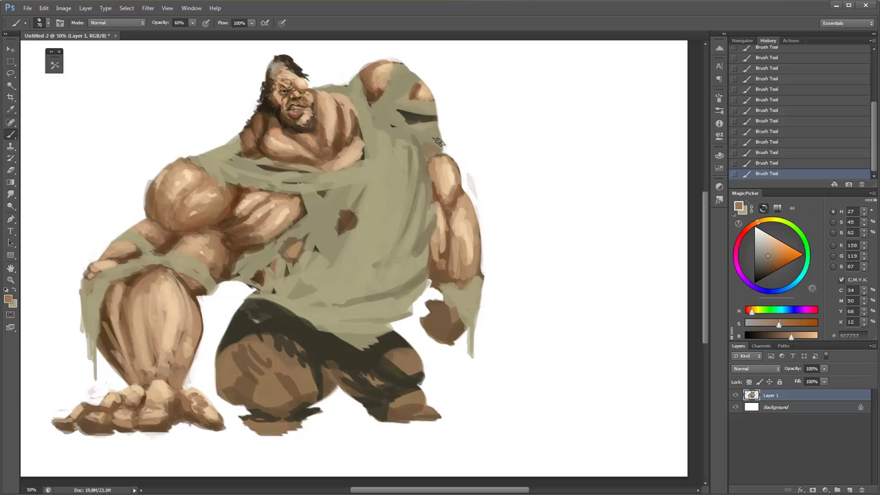
alt+click(433, 141)
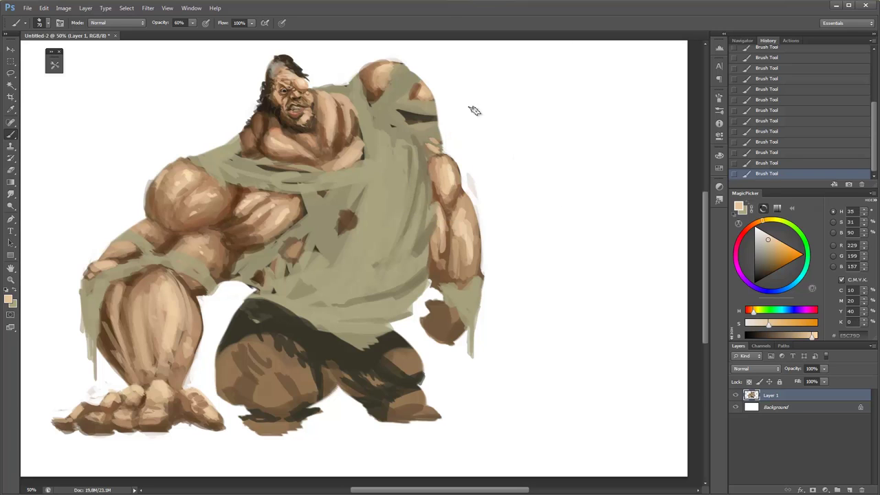
Shrink the brush to size 23 and set brush tips for erasing and painting.
right_click(475, 110)
alt+click(433, 143)
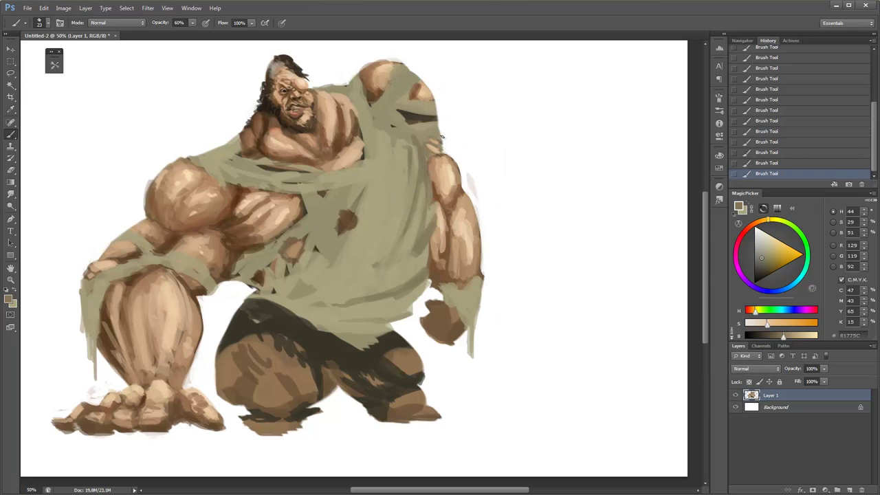
right_click(441, 136)
alt+click(440, 134)
key(e)
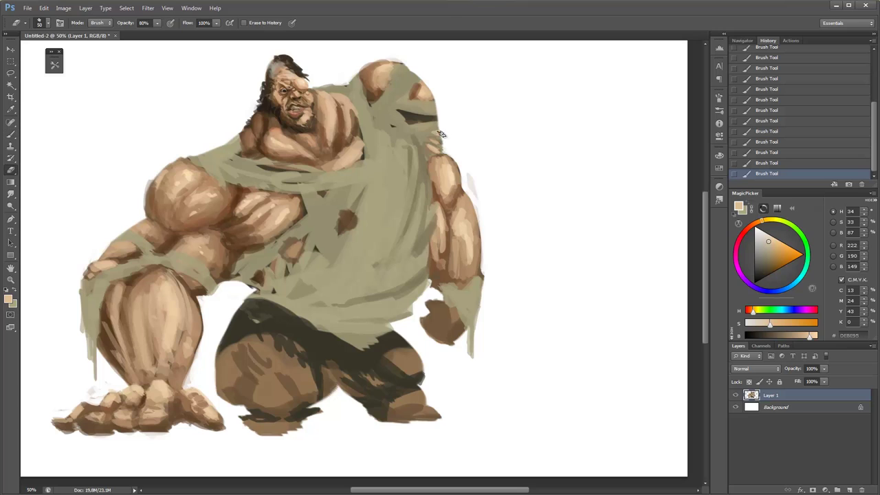
right_click(484, 98)
key(b)
alt+click(417, 121)
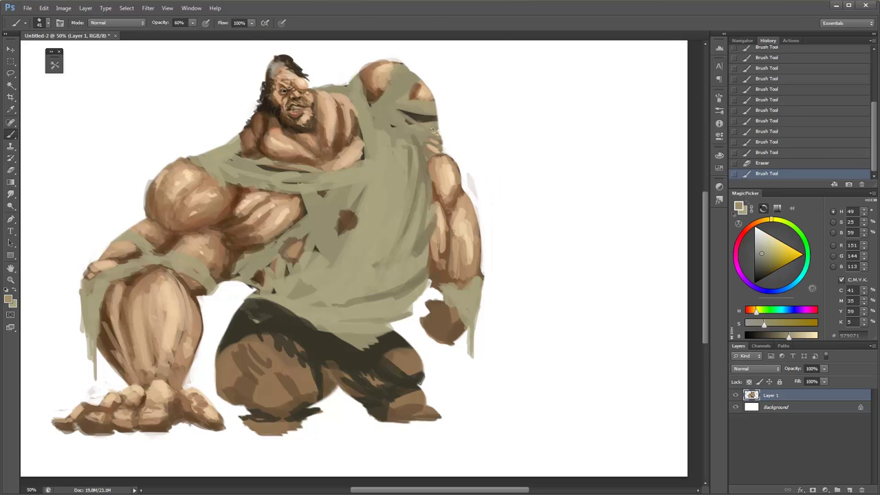
Dab small dark brown shading marks onto the cloth over the far shoulder.
click(427, 157)
alt+click(406, 120)
click(437, 194)
alt+click(412, 123)
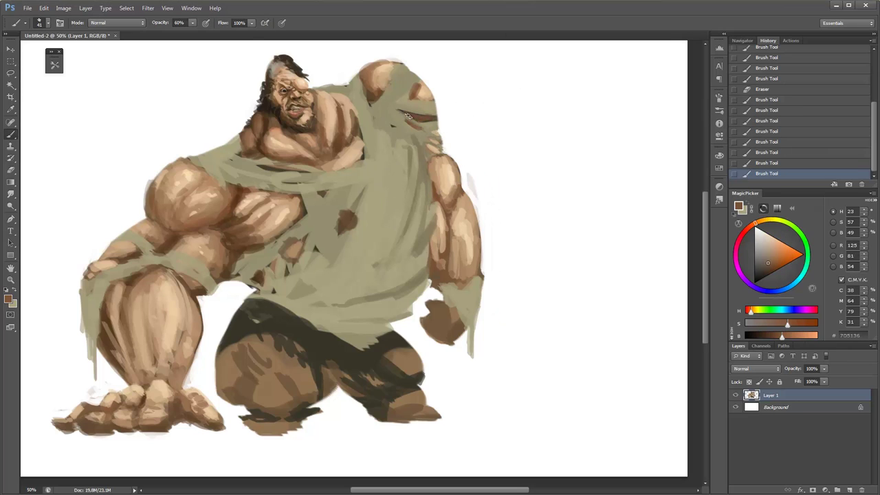
click(429, 110)
click(432, 108)
alt+click(438, 107)
alt+click(433, 106)
Sample greyish olive and brown shades at 50% opacity, then zoom out to the whole figure.
alt+click(405, 109)
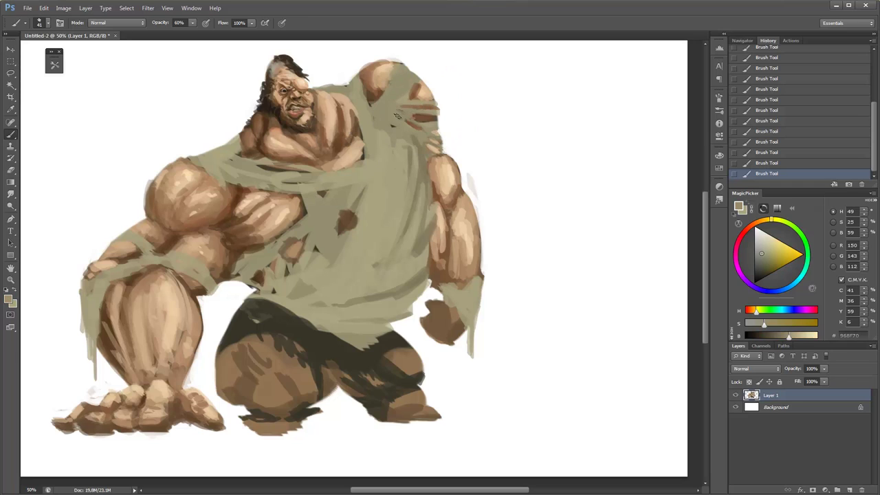
key(5)
alt+click(392, 122)
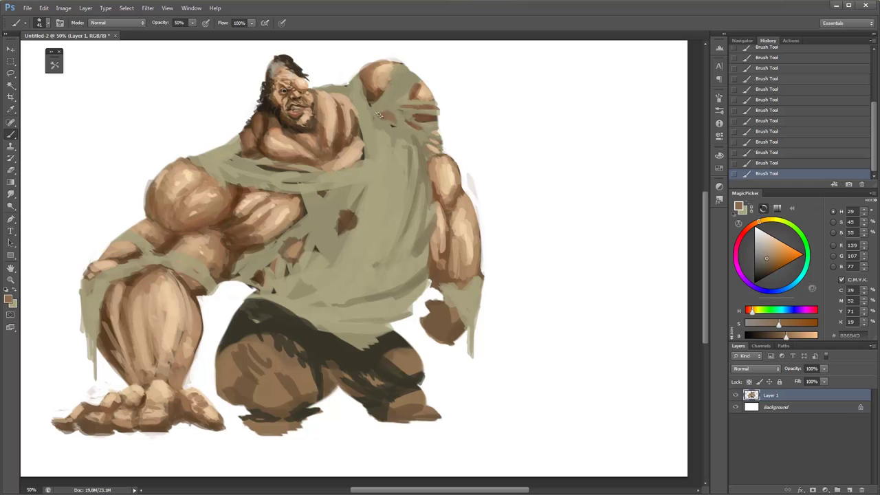
alt+click(349, 139)
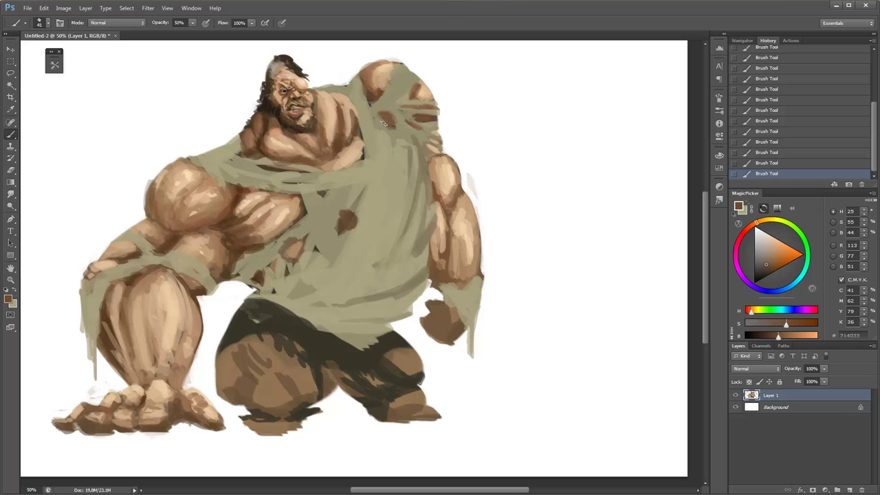
alt+click(388, 80)
key(z)
alt+click(357, 133)
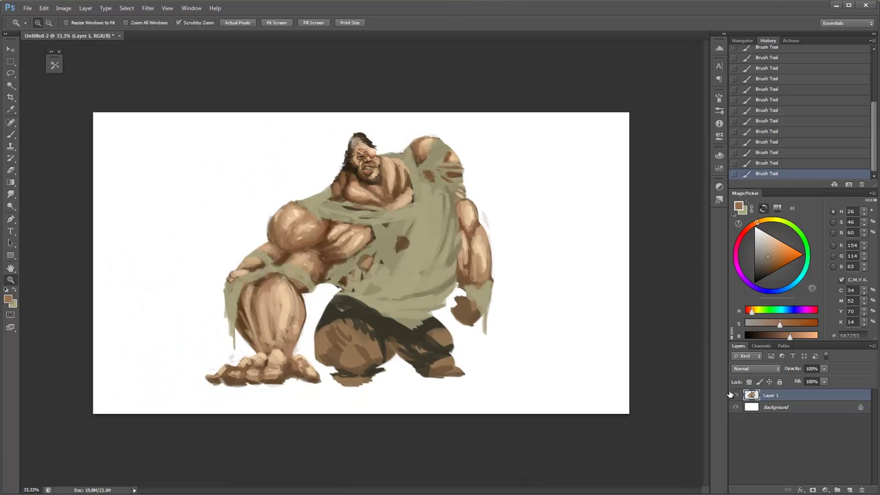
Zoom in on the upper body and repaint the chest shading lighter at 40% opacity.
click(440, 320)
click(389, 145)
key(b)
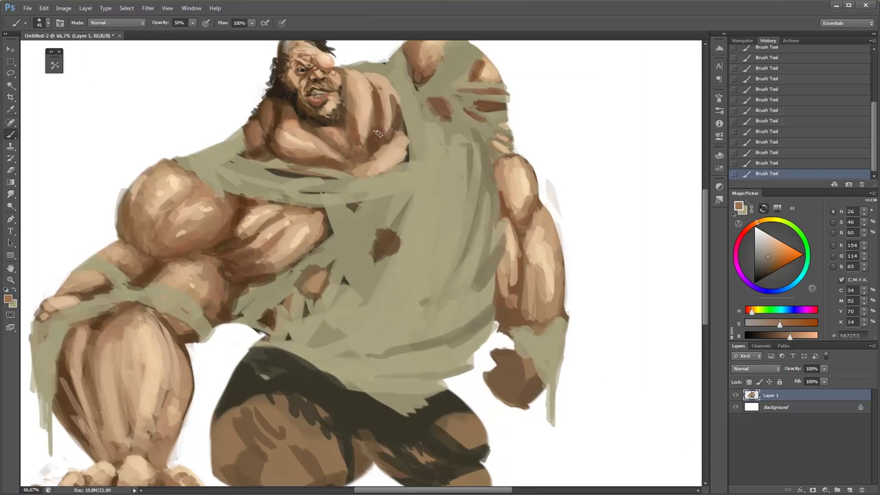
alt+click(407, 158)
alt+click(404, 139)
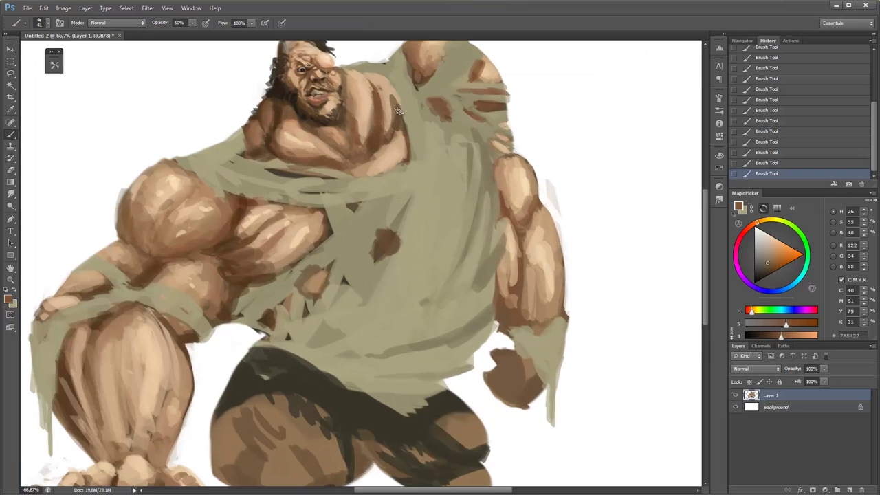
key(4)
alt+click(419, 82)
drag(393, 130, 385, 94)
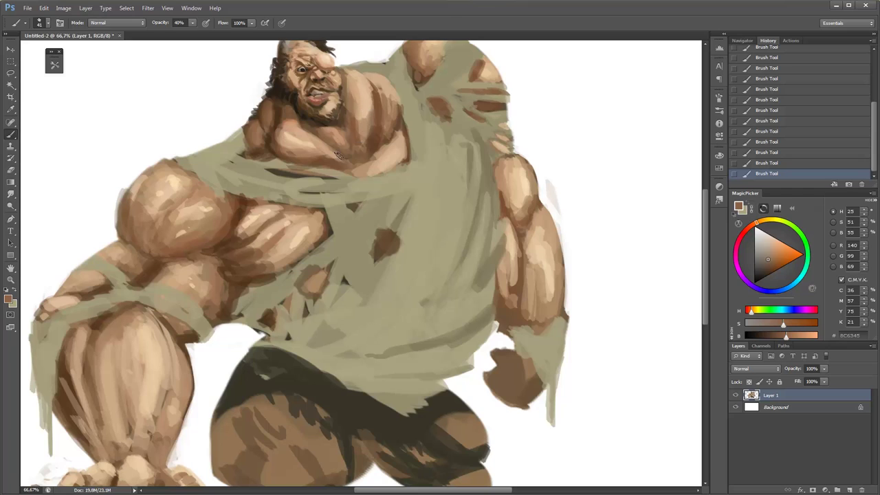
Back at 50% zoom, paint light skin strokes across the chest at 56% opacity.
key(ctrl+minus)
alt+click(312, 139)
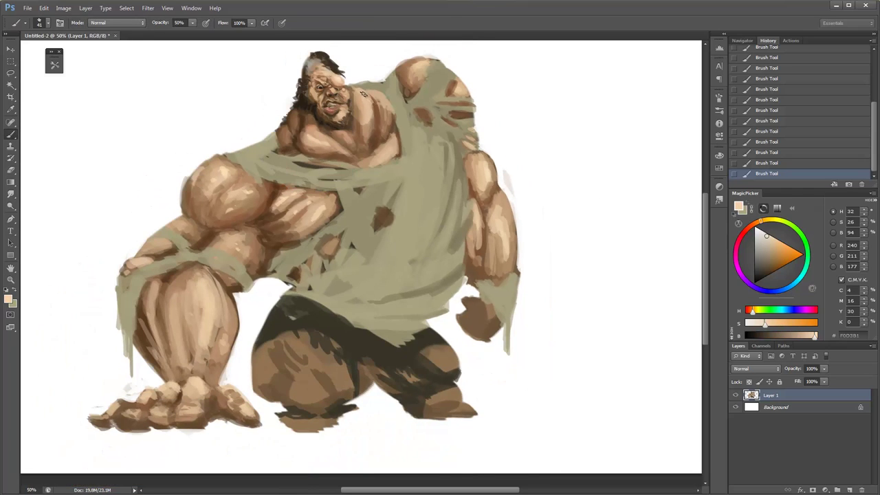
key(5)
key(6)
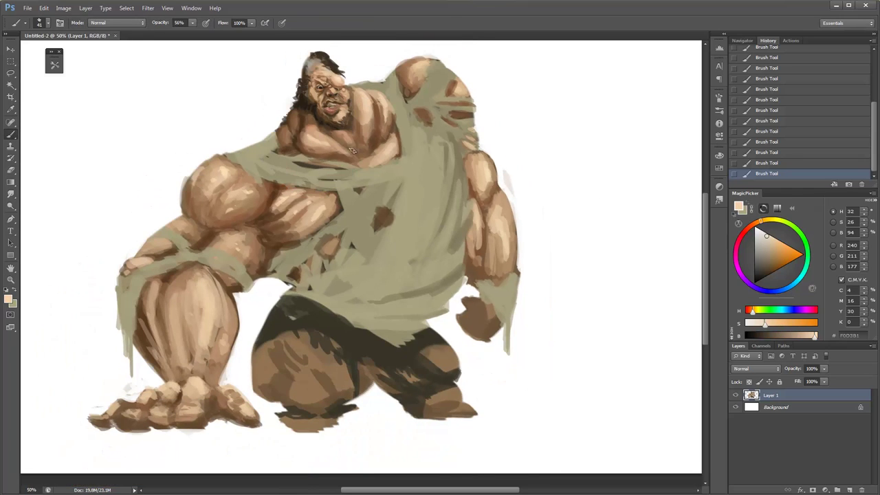
alt+click(304, 150)
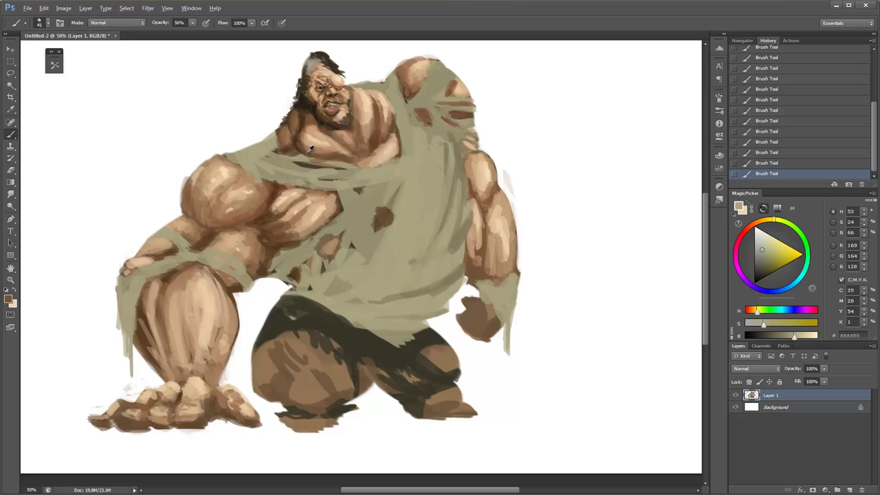
alt+click(330, 194)
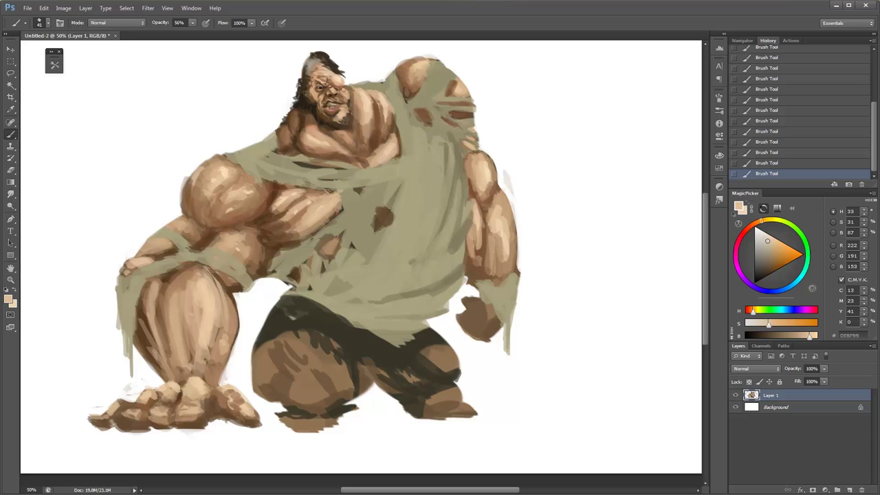
drag(309, 187, 335, 193)
Paint light olive cloth strokes near the chest at 50% opacity.
alt+click(323, 210)
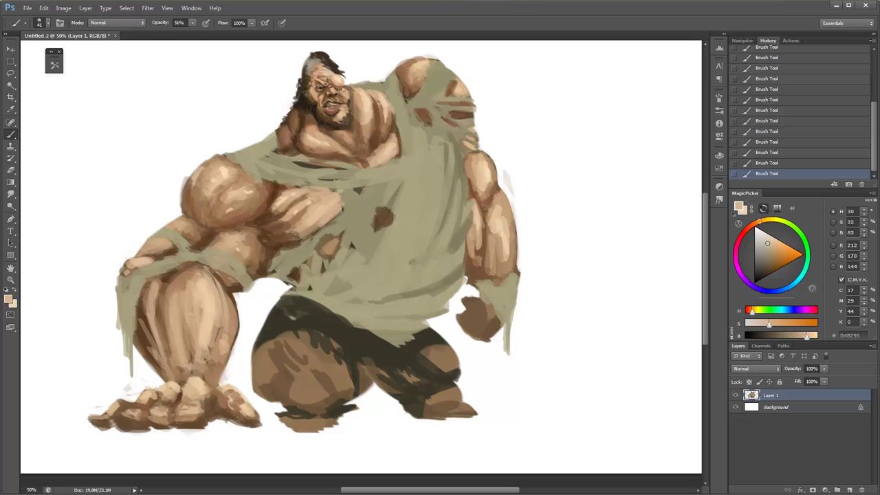
alt+click(339, 240)
key(5)
drag(340, 241, 310, 245)
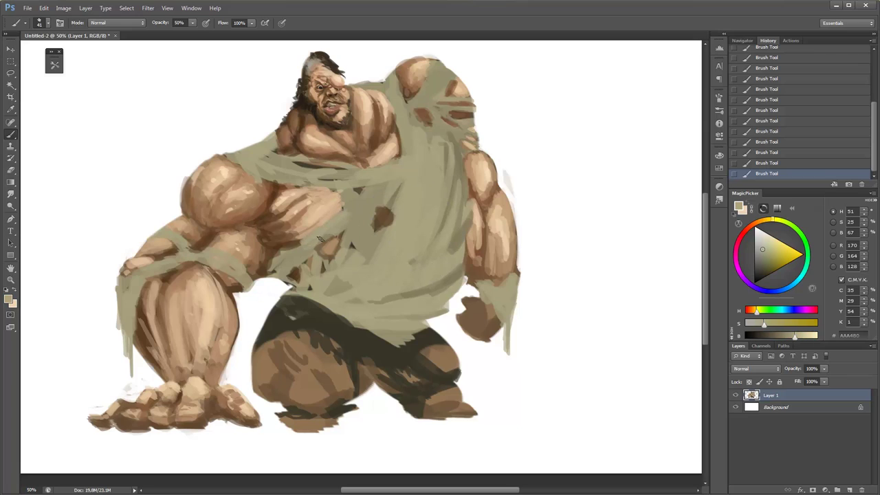
Mix a dark olive shade and stroke a shadow onto the cloth by the left arm.
alt+click(191, 256)
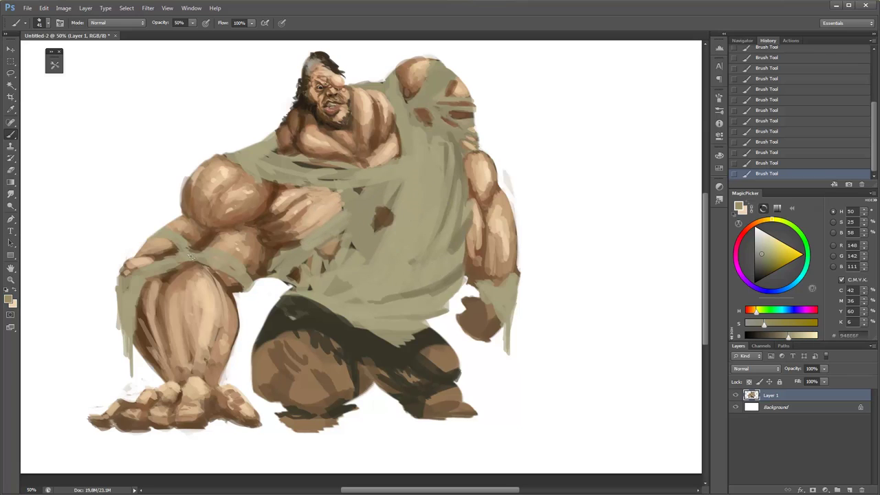
click(765, 258)
click(780, 225)
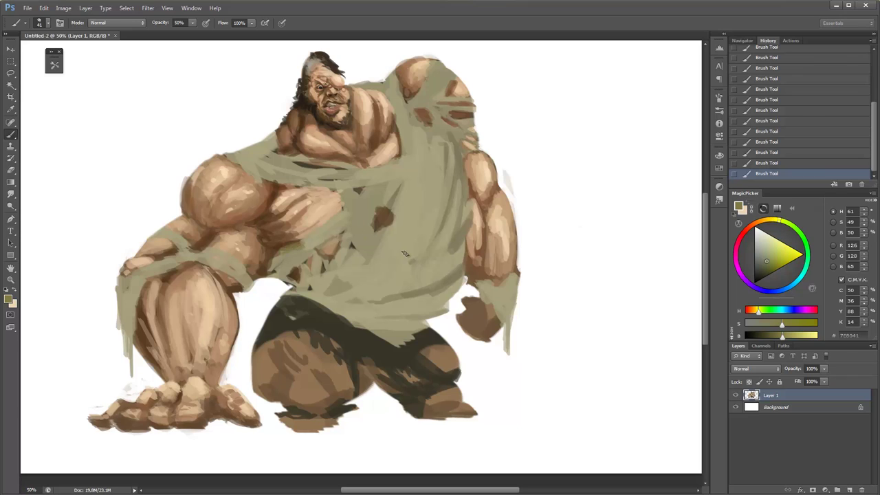
click(759, 271)
mouse_move(297, 247)
mouse_down()
mouse_move(283, 266)
mouse_move(276, 257)
mouse_up()
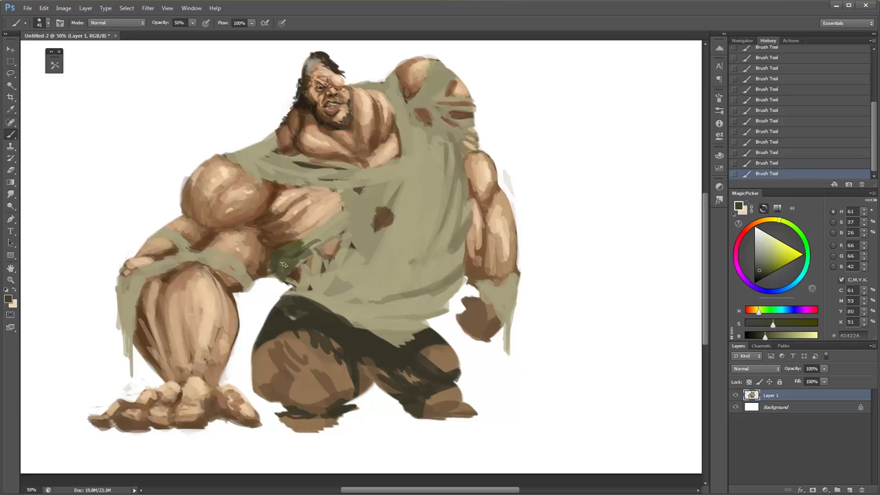
Paint a small dark brown stroke over the shirt's dark patch at 40–50% opacity.
alt+click(289, 270)
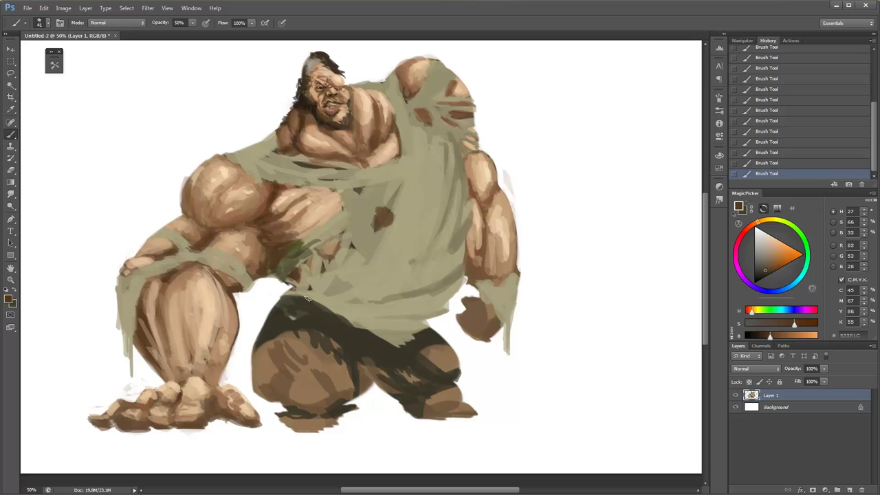
drag(285, 242, 275, 248)
alt+click(339, 238)
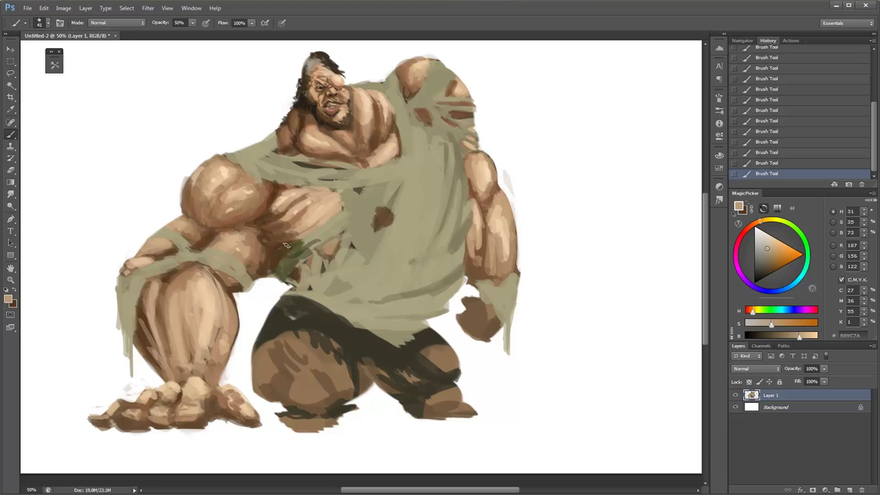
key(4)
alt+click(276, 254)
key(5)
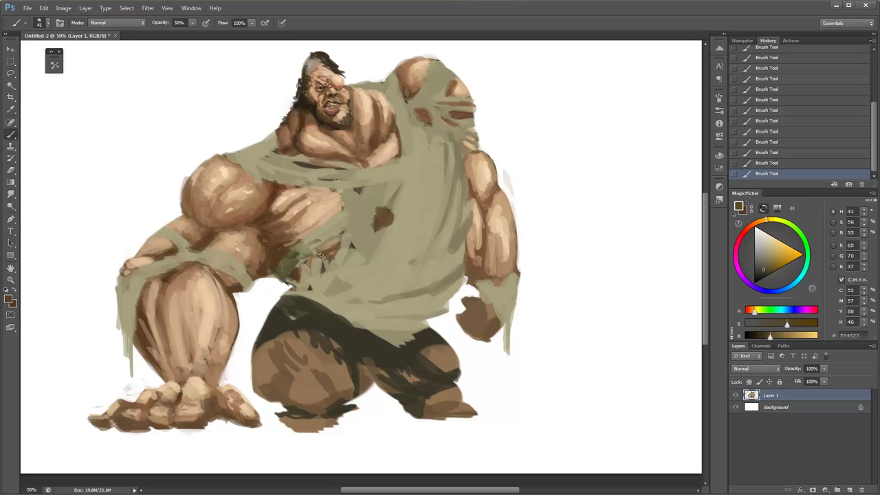
Paint dark olive fold strokes down the shirt.
alt+click(276, 272)
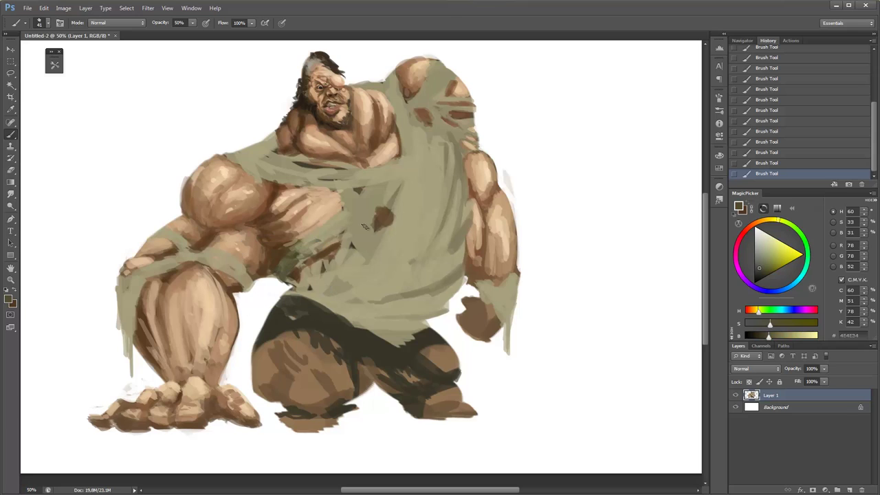
right_click(371, 224)
mouse_move(404, 231)
mouse_down()
mouse_move(421, 214)
mouse_move(405, 237)
mouse_up()
drag(419, 217, 402, 253)
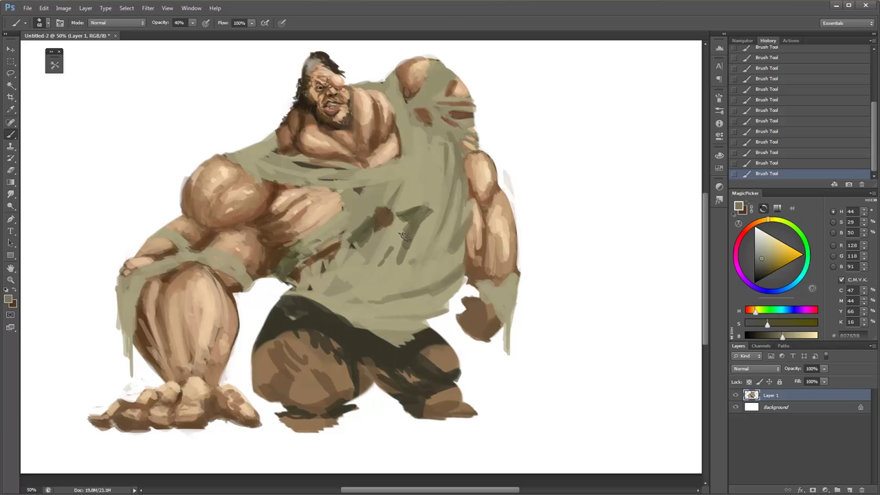
Enlarge the brush to 119 px and paint lighter olive strokes across the lower and right shirt.
alt+click(415, 214)
key(6)
right_click(433, 263)
drag(434, 262, 455, 260)
key(Return)
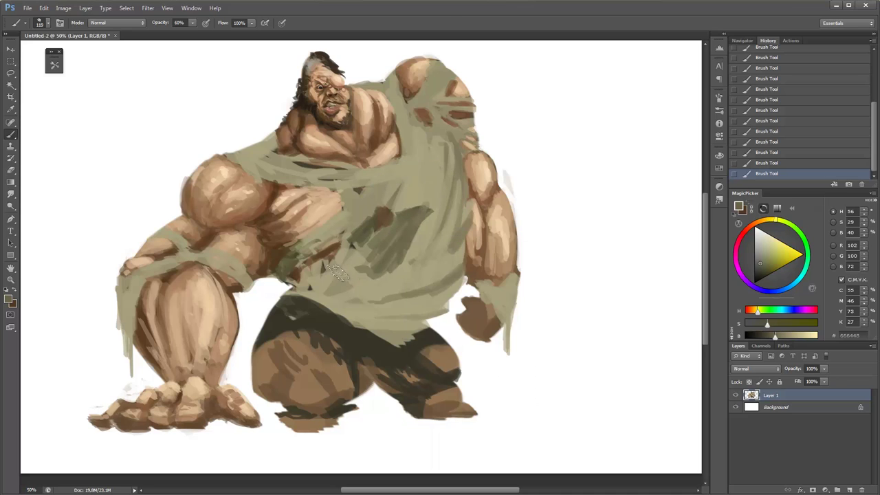
key(4)
drag(330, 270, 364, 302)
mouse_move(306, 278)
mouse_down()
mouse_move(378, 292)
mouse_move(421, 313)
mouse_move(433, 283)
mouse_move(416, 196)
mouse_move(419, 144)
mouse_up()
drag(389, 182, 358, 227)
Sample the arm's skin tone and bring the right shoulder into view at 50% zoom.
key(ctrl+minus)
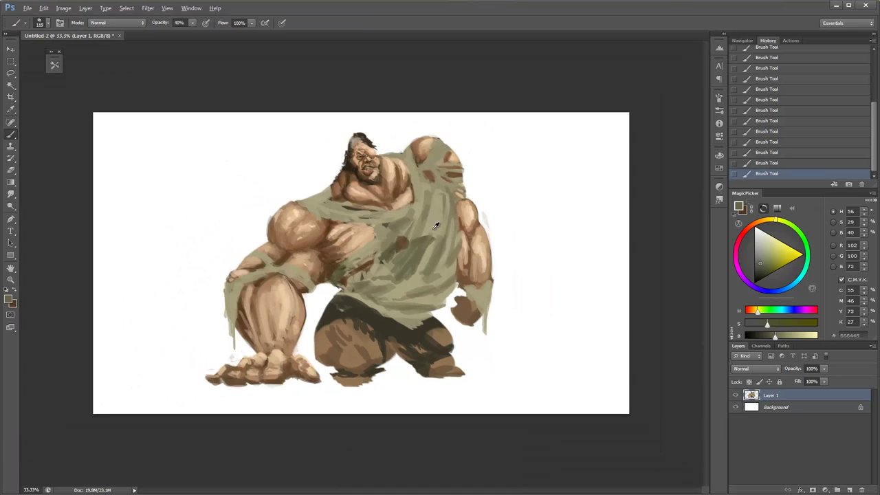
alt+click(416, 261)
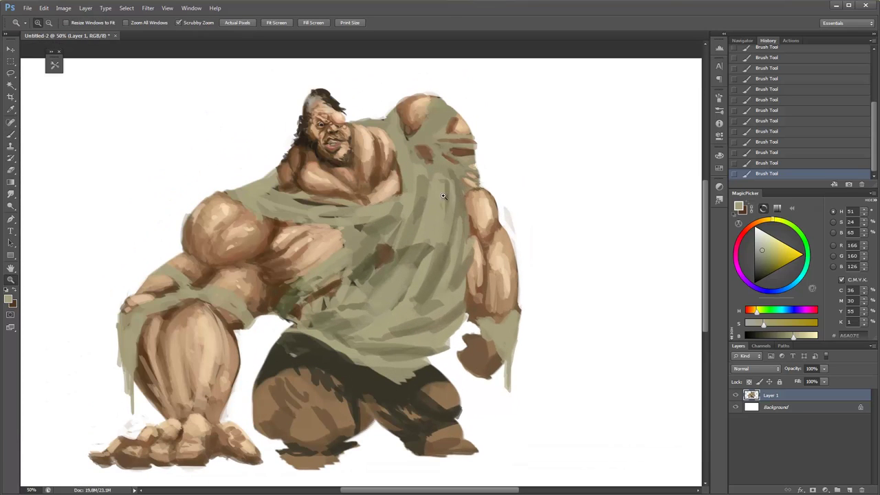
key(ctrl+plus)
alt+click(471, 211)
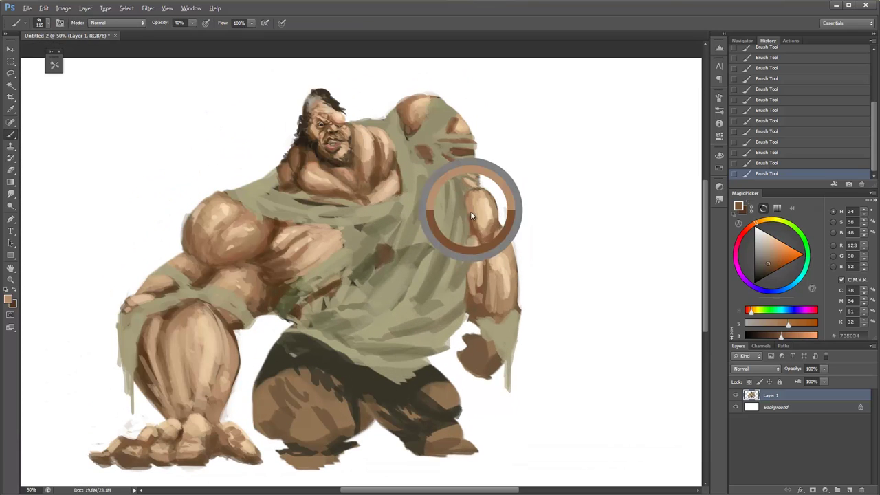
right_click(435, 171)
drag(426, 189, 487, 165)
Sample darker brown and lighter tan skin tones on the shoulder and arm at 50–60% opacity.
key(6)
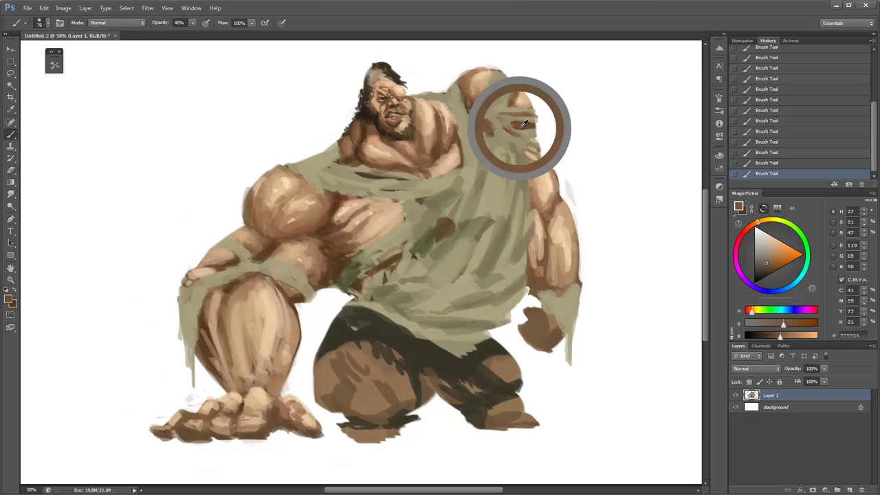
alt+click(501, 130)
alt+click(511, 145)
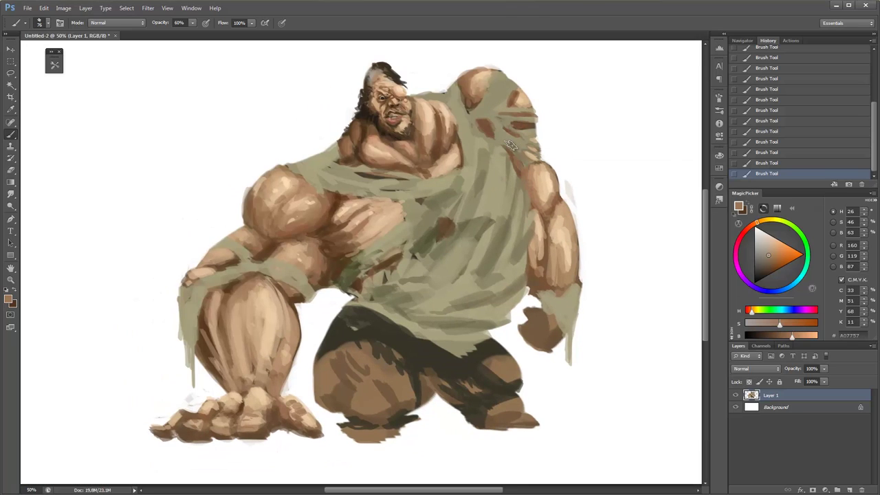
key(5)
alt+click(536, 313)
key(6)
alt+click(541, 240)
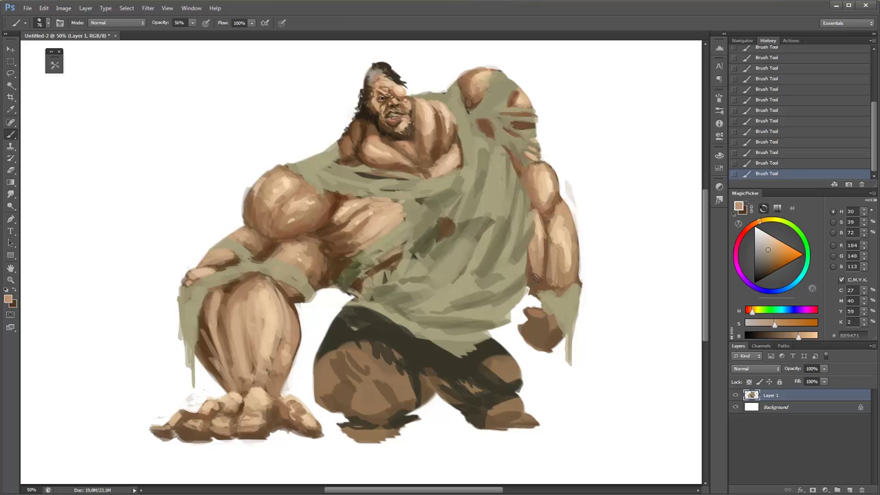
alt+click(537, 265)
Erase stray paint near the right hand and add olive strokes there at 50% opacity.
key(e)
mouse_move(528, 288)
mouse_down()
mouse_move(563, 320)
mouse_move(560, 337)
mouse_up()
key(b)
key(5)
alt+click(541, 295)
mouse_move(547, 313)
mouse_down()
mouse_move(557, 319)
mouse_move(546, 321)
mouse_up()
Paint tan strokes on the right arm, then zoom out to the whole figure.
alt+click(540, 317)
alt+click(543, 281)
drag(550, 275, 560, 290)
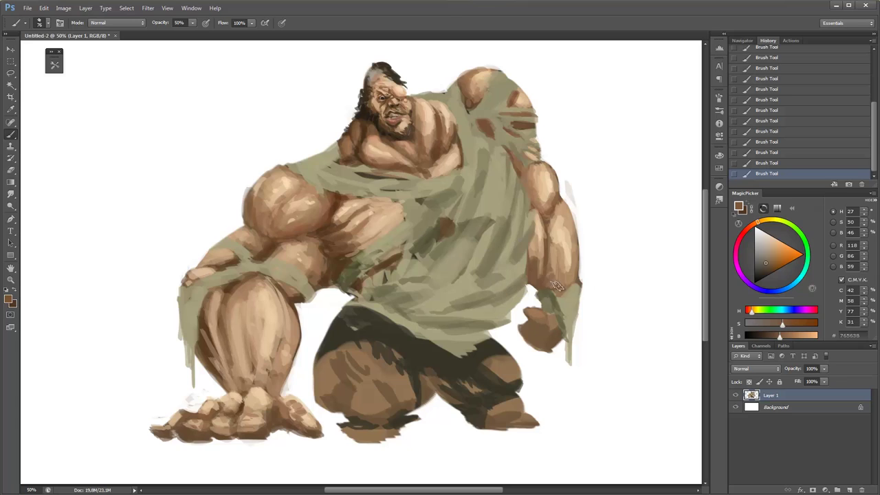
key(z)
alt+click(595, 196)
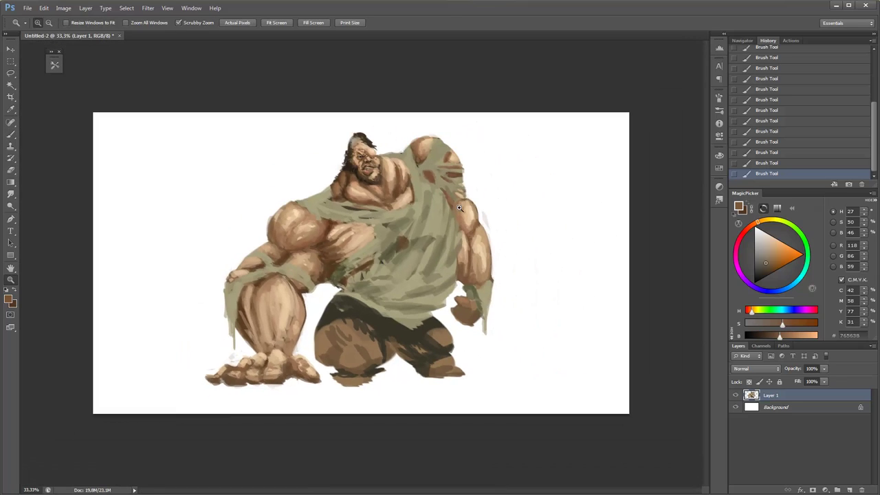
Erase brown strokes along the right arm's outer edge, undo most erasures, and pick light tan.
key(e)
drag(461, 292, 459, 254)
drag(460, 261, 459, 252)
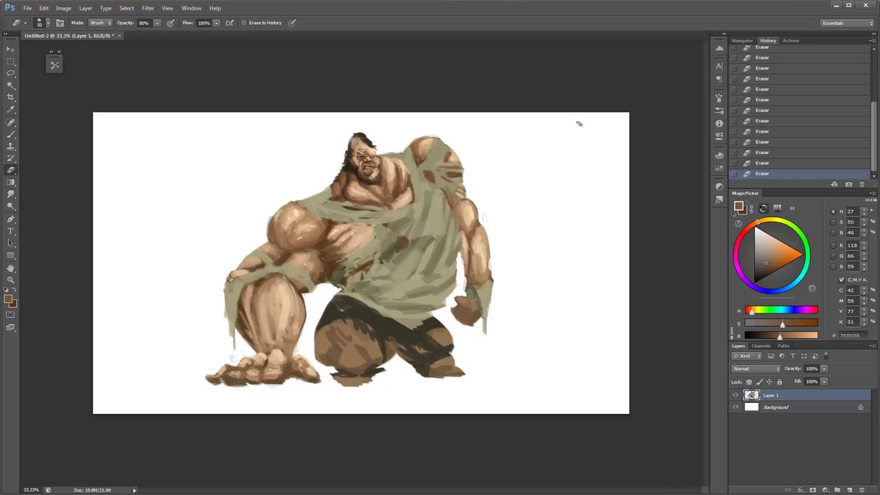
key(ctrl+alt+z)
key(ctrl+alt+z)
key(ctrl+alt+z)
key(ctrl+alt+z)
key(ctrl+alt+z)
key(ctrl+alt+z)
key(ctrl+alt+z)
key(ctrl+alt+z)
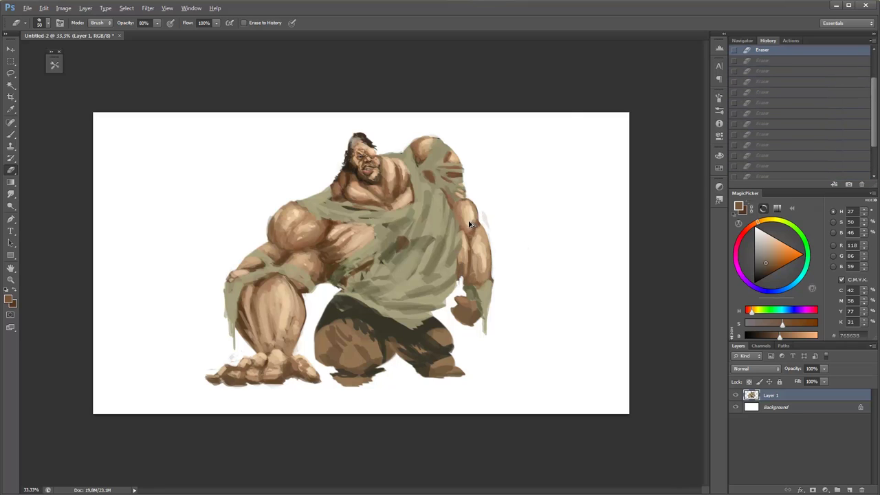
key(b)
right_click(492, 212)
alt+click(472, 231)
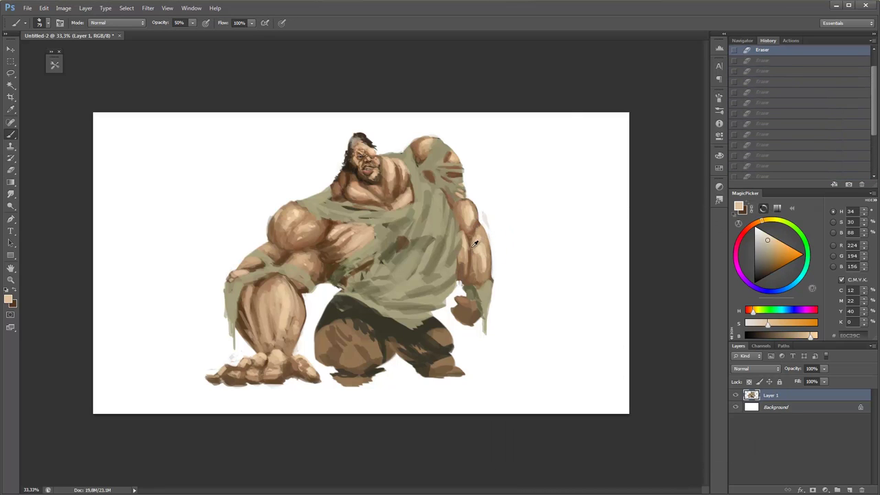
Paint light tan highlights and brown strokes on the right shoulder and arm.
drag(487, 232, 476, 245)
mouse_move(475, 245)
mouse_down()
mouse_move(467, 268)
mouse_move(481, 261)
mouse_up()
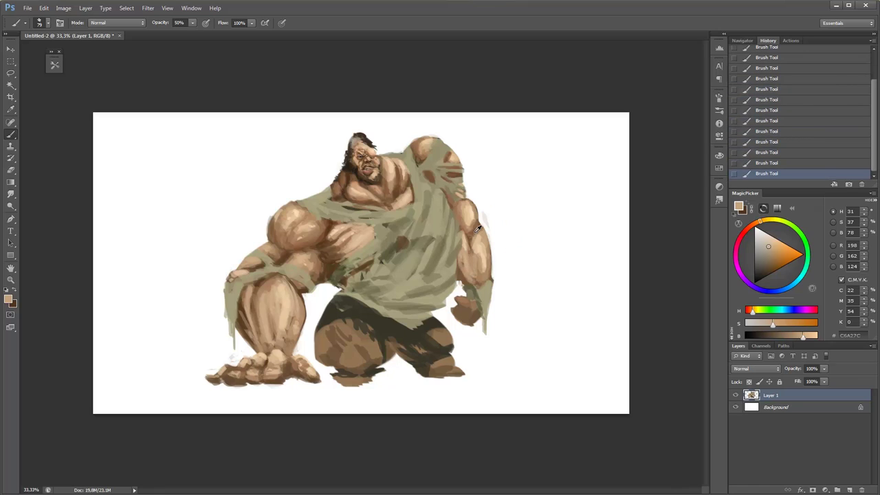
alt+click(473, 233)
alt+click(476, 237)
mouse_move(457, 209)
mouse_down()
mouse_move(467, 242)
mouse_move(462, 210)
mouse_move(481, 218)
mouse_move(486, 242)
mouse_up()
alt+click(469, 247)
alt+click(471, 206)
Undo the last erasure and dab darker tan along the right arm edge at 30% opacity.
key(e)
key(b)
alt+click(473, 206)
key(ctrl+alt+z)
key(ctrl+alt+z)
key(ctrl+alt+z)
key(ctrl+alt+z)
key(ctrl+alt+z)
key(ctrl+alt+z)
alt+click(481, 227)
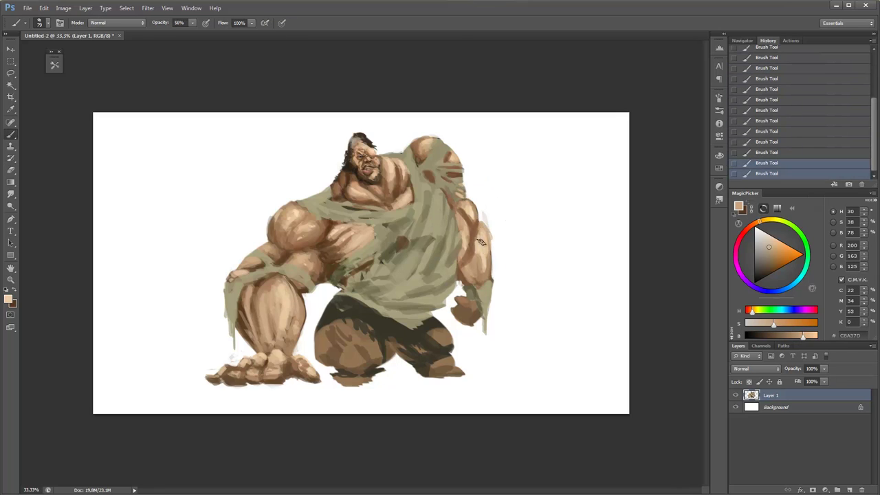
key(3)
alt+click(467, 218)
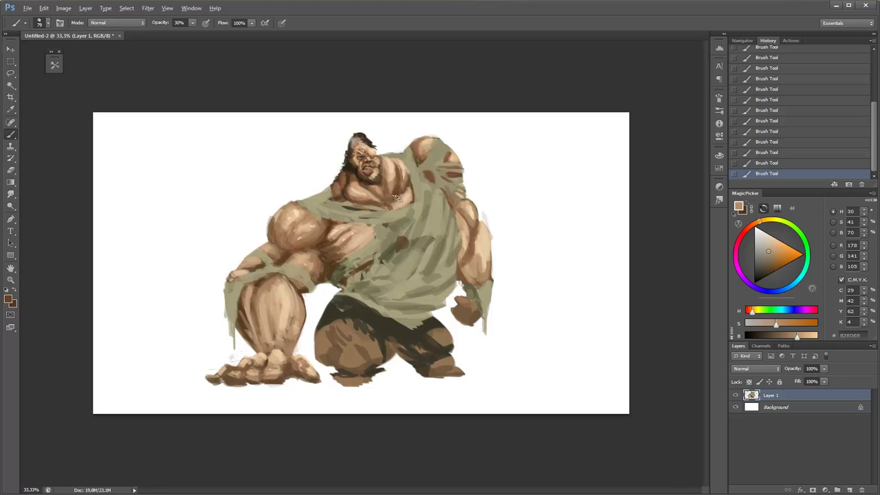
key(6)
Pick a lighter shade of the shirt green at 45% opacity.
alt+click(340, 229)
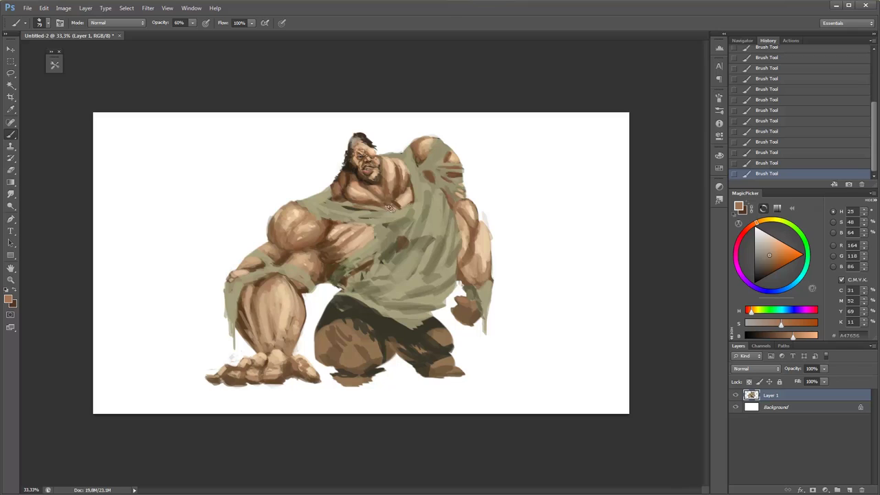
alt+click(396, 207)
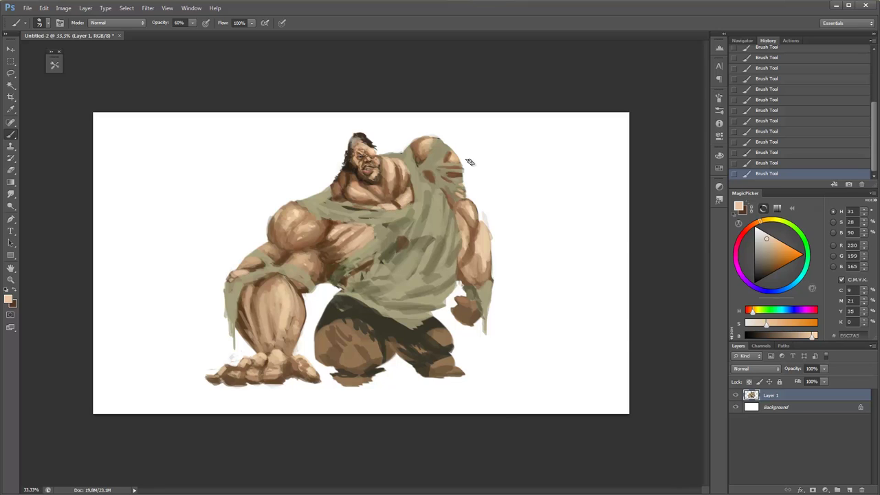
right_click(435, 181)
alt+click(435, 181)
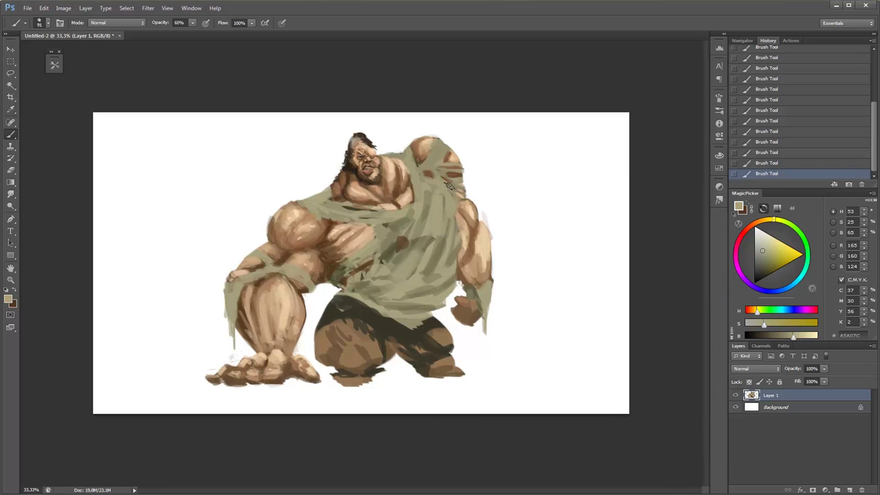
click(760, 241)
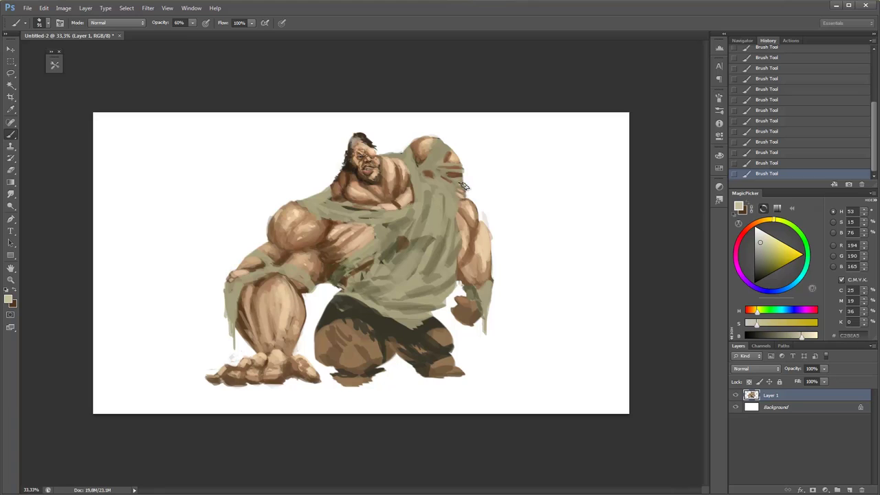
key(4)
key(5)
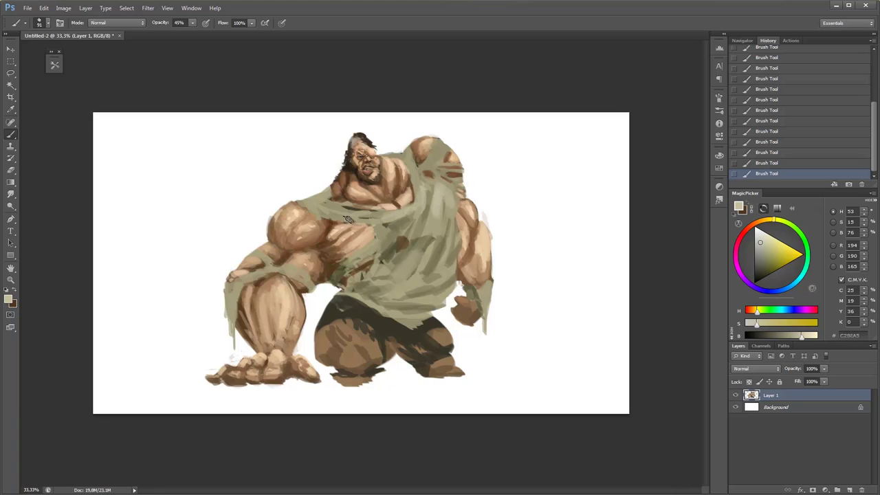
Sample shirt greens, olives and shoulder skin tones, with opacity between 50% and 56%.
alt+click(426, 241)
key(5)
key(6)
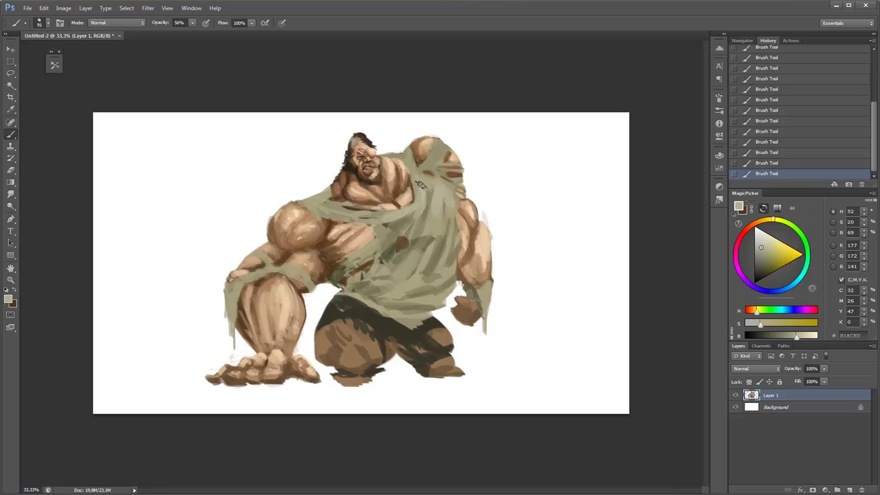
alt+click(424, 167)
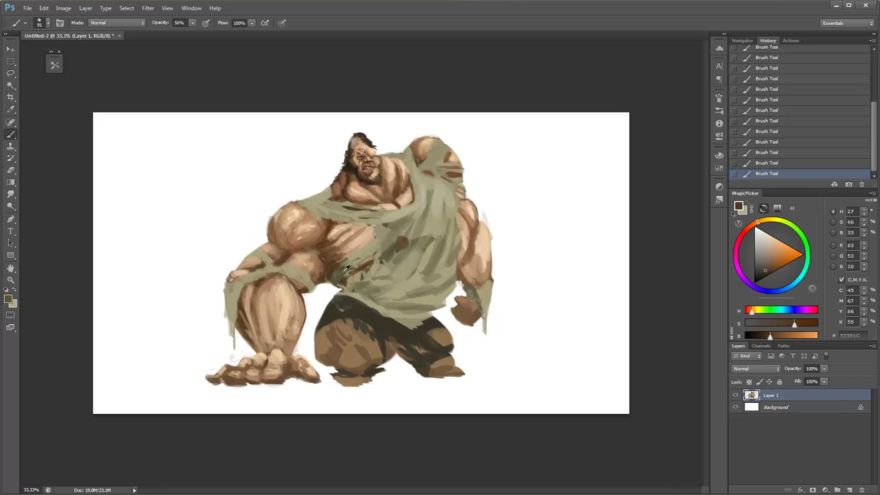
alt+click(417, 161)
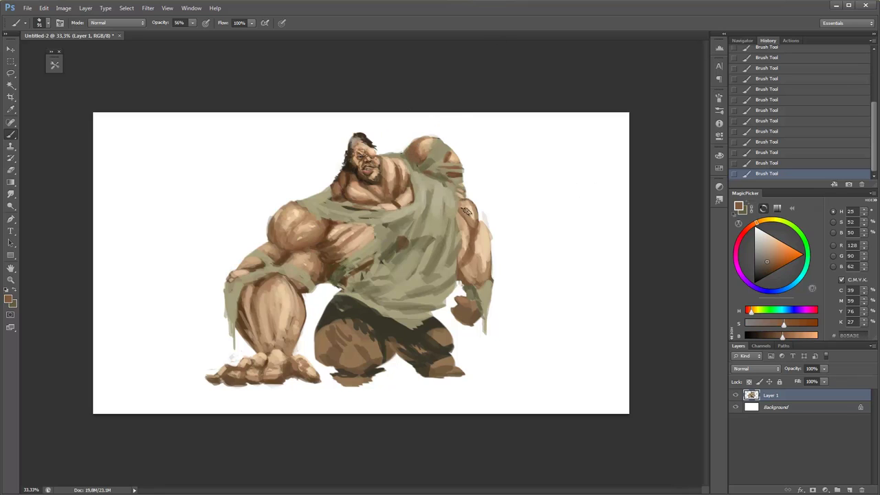
alt+click(407, 165)
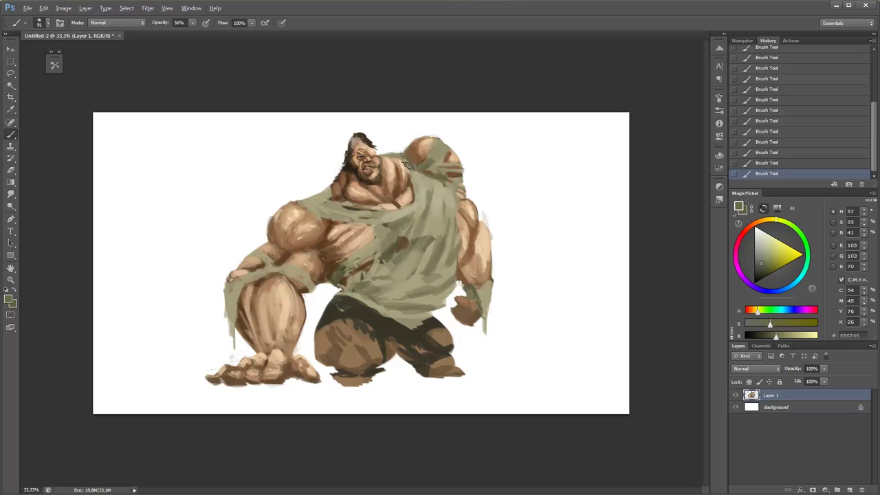
alt+click(298, 207)
key(5)
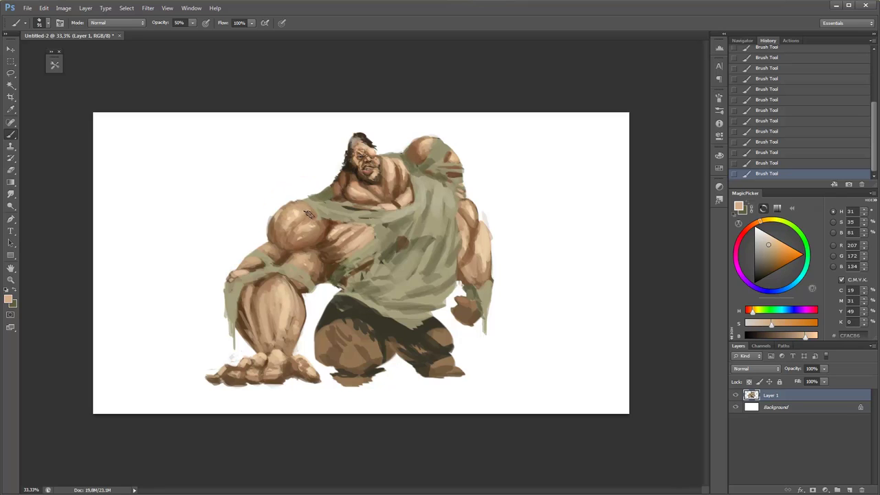
Choose darker browns and dab small brown tears into the shirt.
alt+click(321, 225)
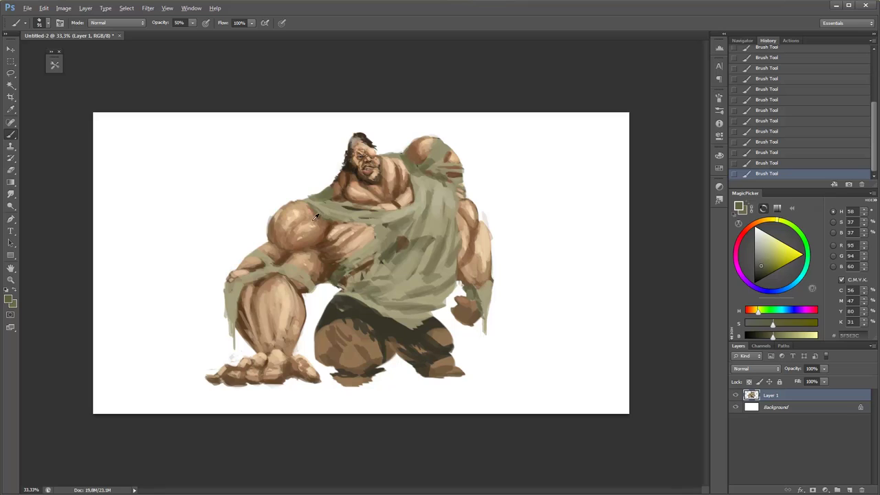
alt+click(334, 208)
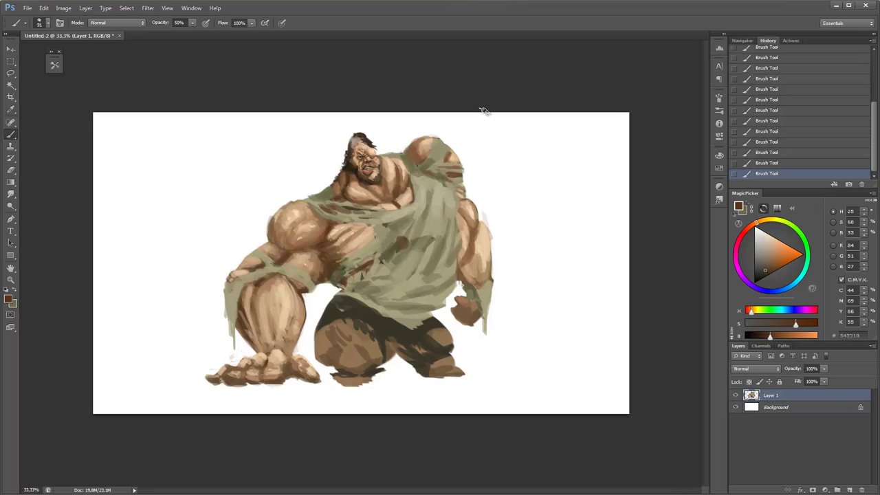
alt+click(331, 213)
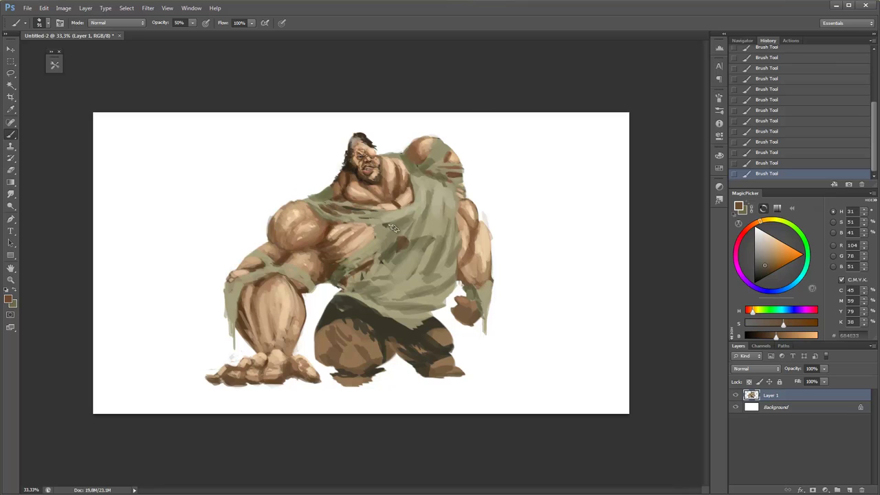
alt+click(378, 230)
alt+click(360, 238)
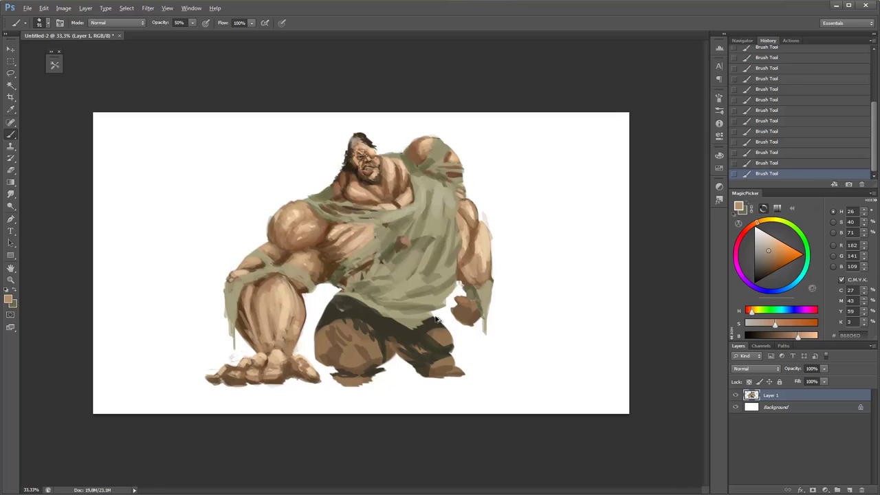
click(394, 251)
alt+click(402, 186)
click(370, 300)
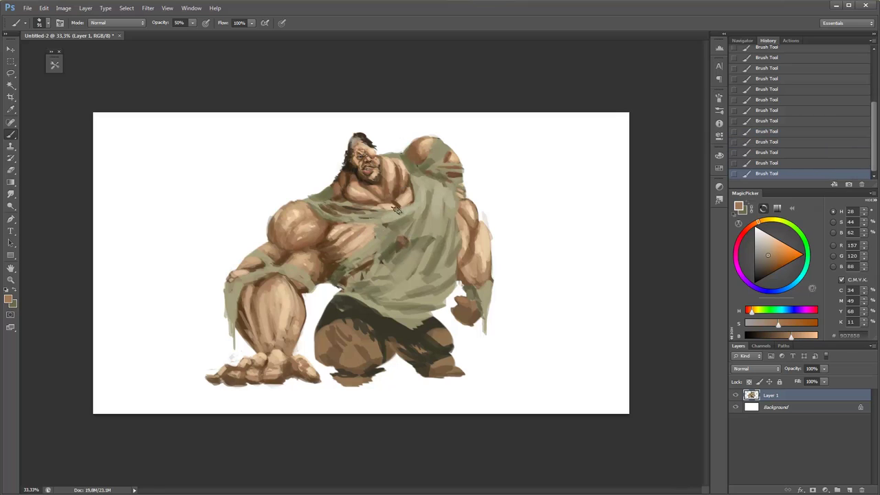
Enlarge the brush to 156 px and extend the olive cloth down the figure's left side at 60% opacity.
alt+click(354, 282)
key(6)
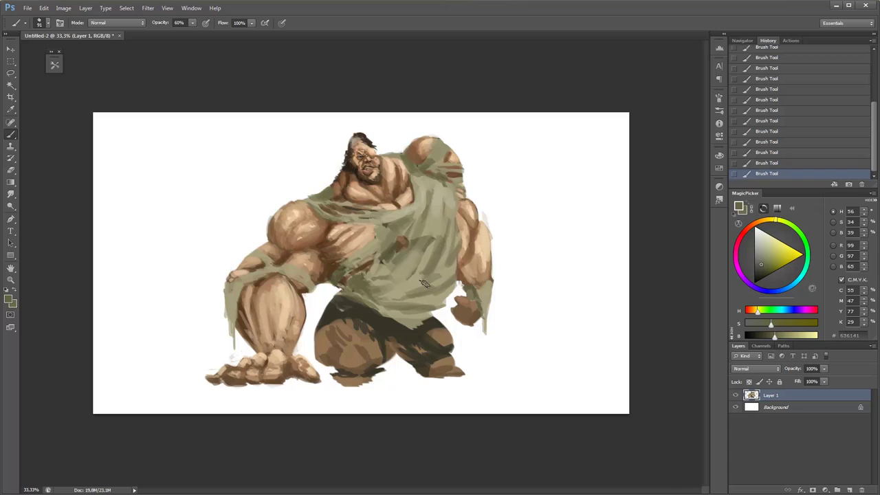
right_click(424, 284)
drag(481, 294, 523, 294)
key(Return)
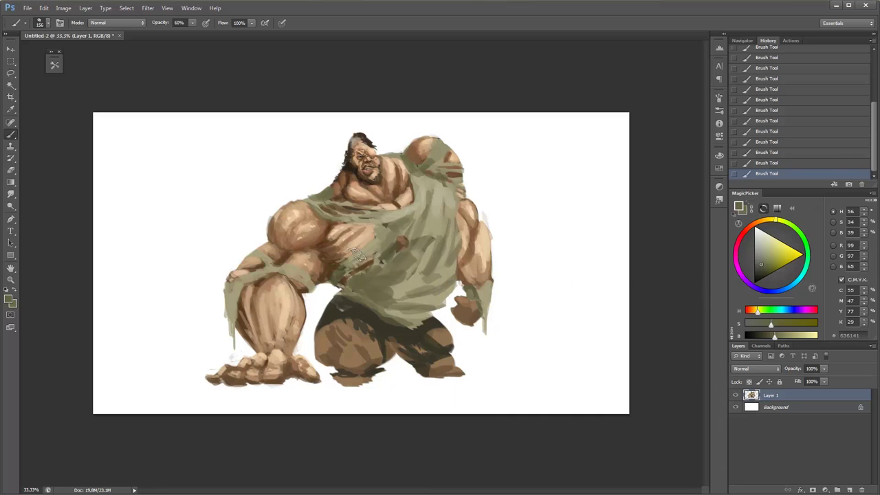
drag(235, 282, 234, 351)
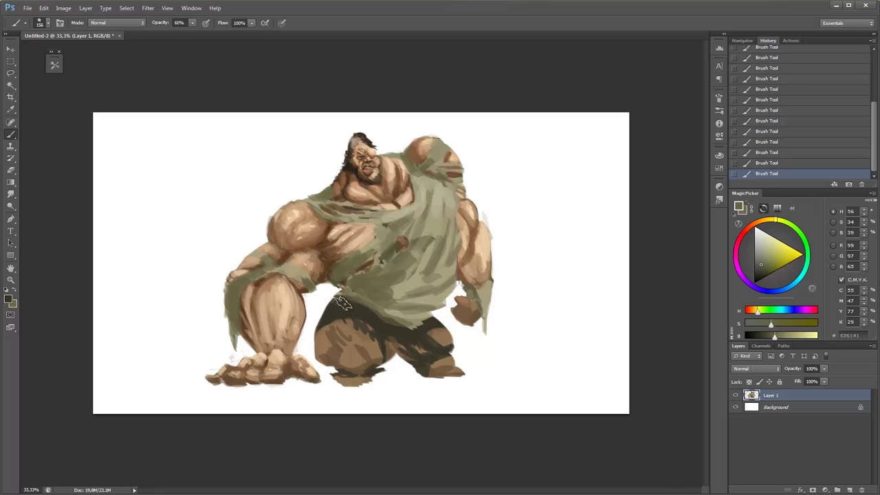
click(757, 272)
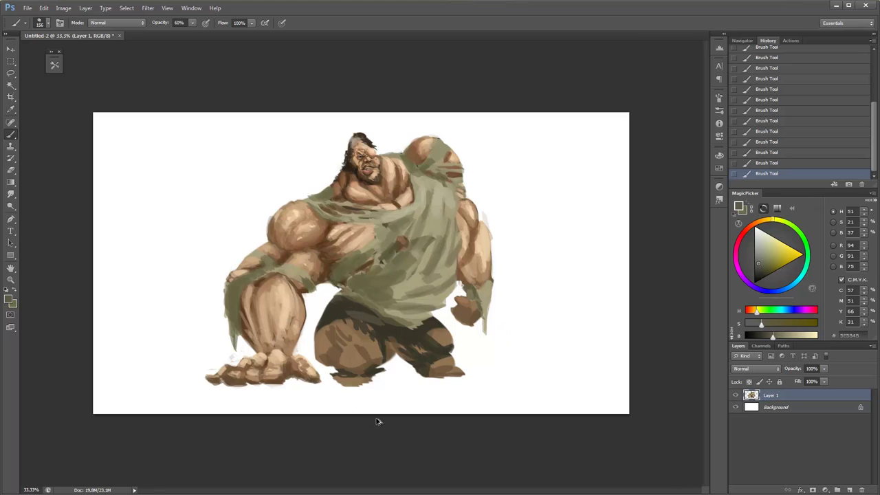
Undo two strokes and cover the top of the shorts in dark slate blue.
key(ctrl+alt+z)
key(ctrl+alt+z)
drag(779, 311, 787, 315)
drag(383, 323, 324, 313)
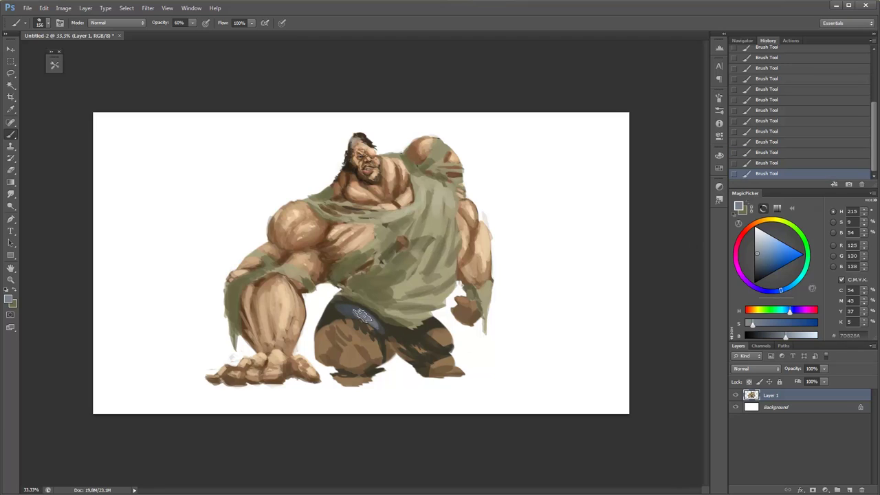
alt+click(329, 347)
mouse_move(323, 316)
mouse_down()
mouse_move(343, 306)
mouse_move(370, 326)
mouse_up()
alt+click(337, 313)
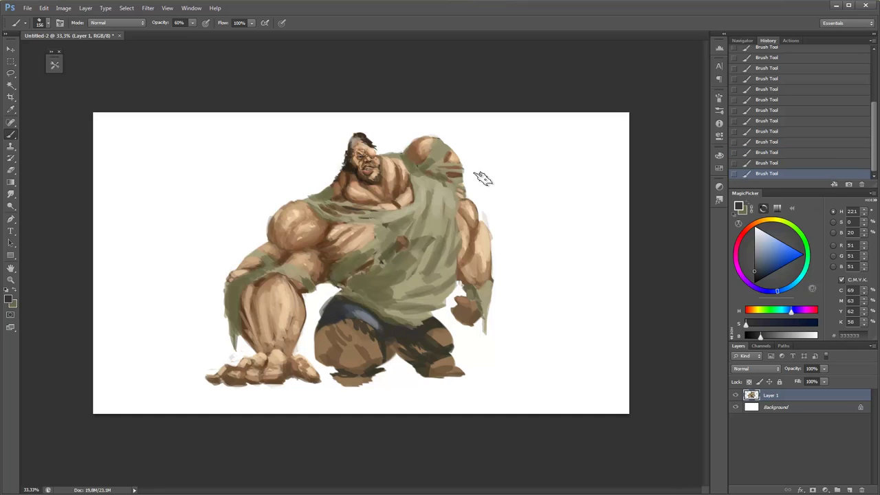
Paint tan and brown knee highlights over the dark shorts at 40% opacity.
alt+click(371, 229)
key(5)
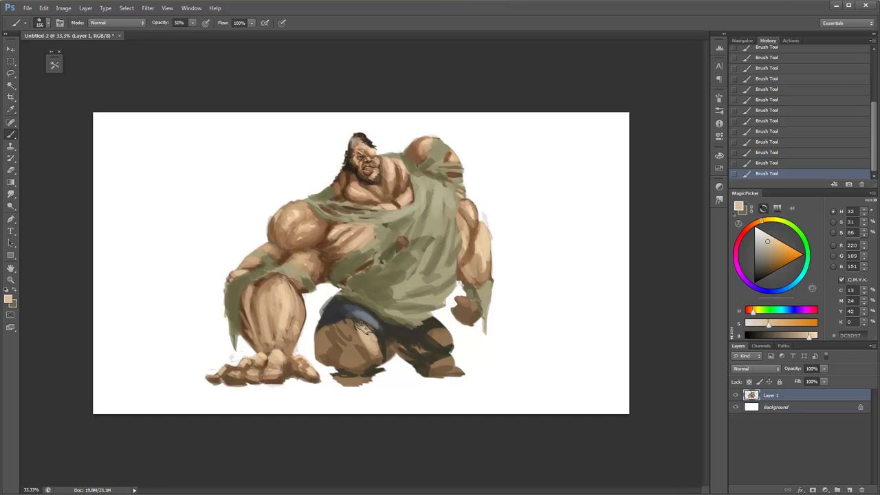
key(4)
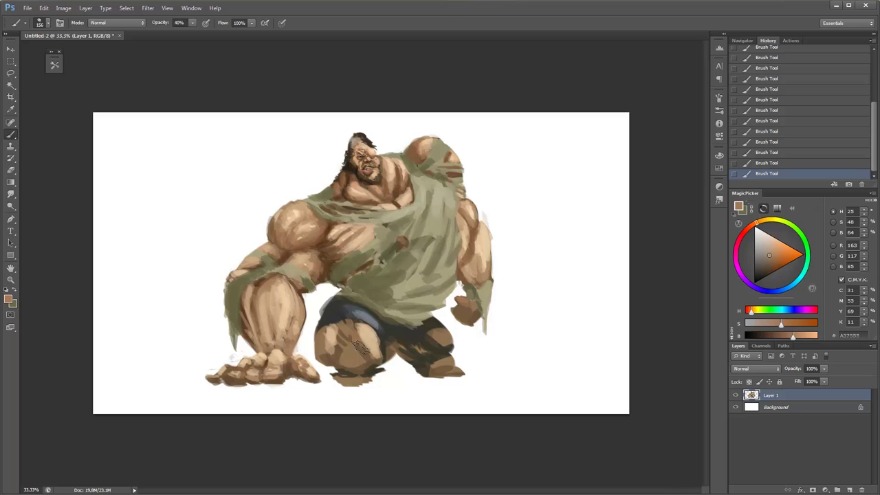
alt+click(358, 335)
alt+click(345, 351)
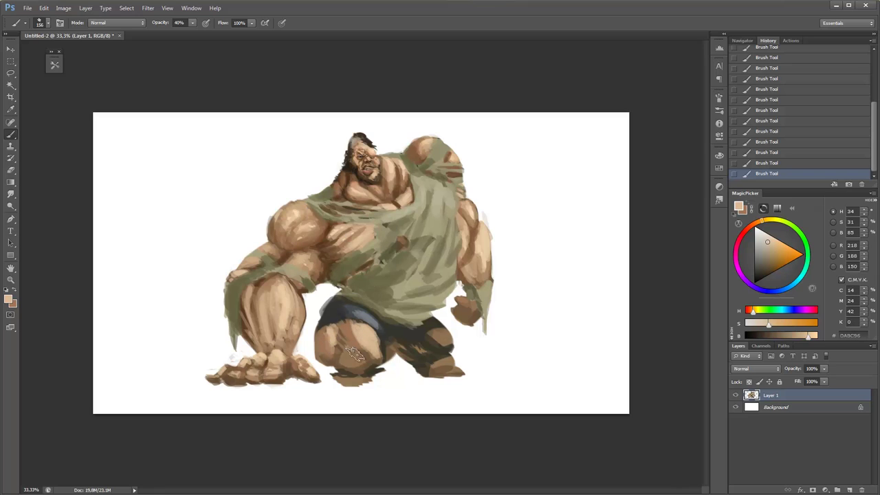
drag(447, 344, 416, 349)
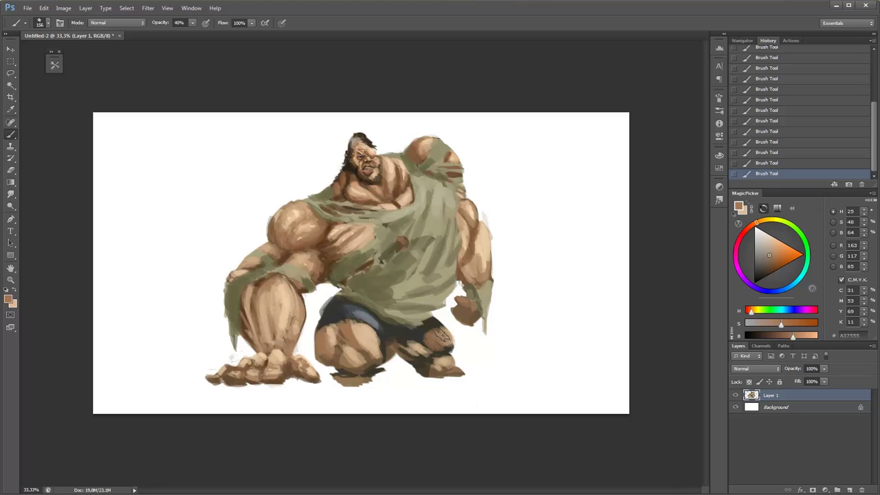
drag(444, 338, 430, 347)
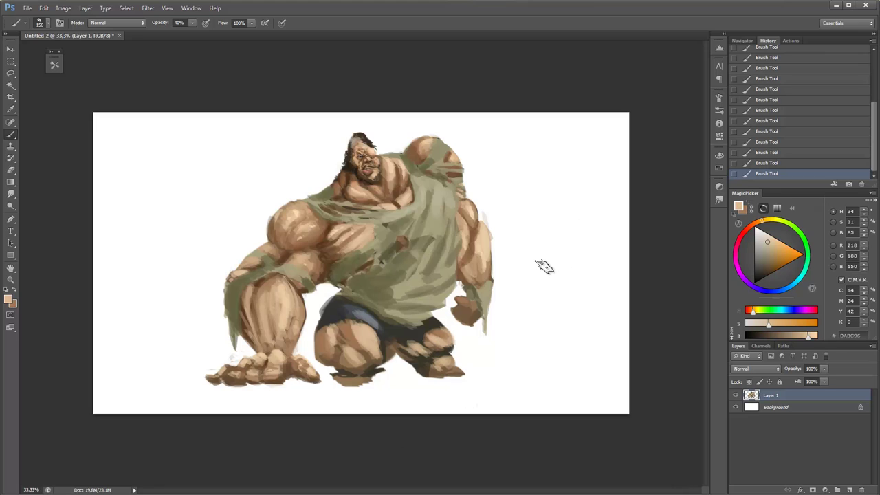
alt+click(385, 327)
Shrink the brush to 31 at 70% opacity and erase stray paint beneath the feet.
drag(386, 335, 419, 361)
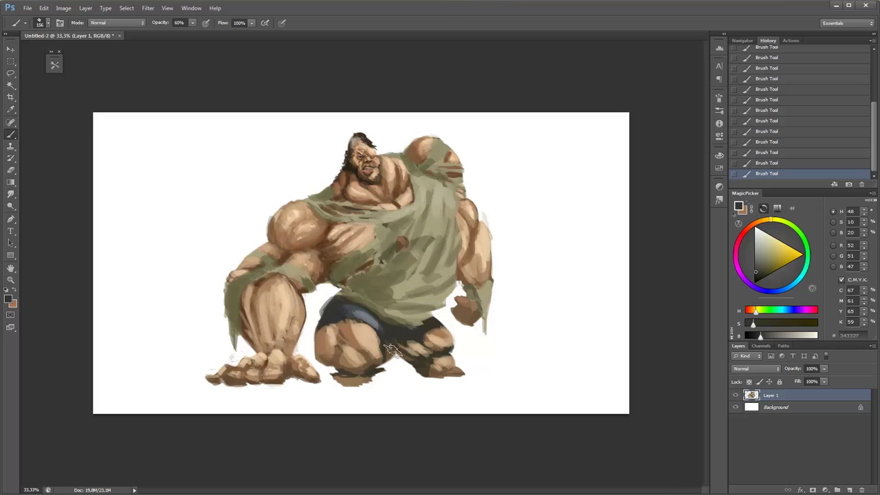
right_click(405, 281)
drag(499, 289, 477, 289)
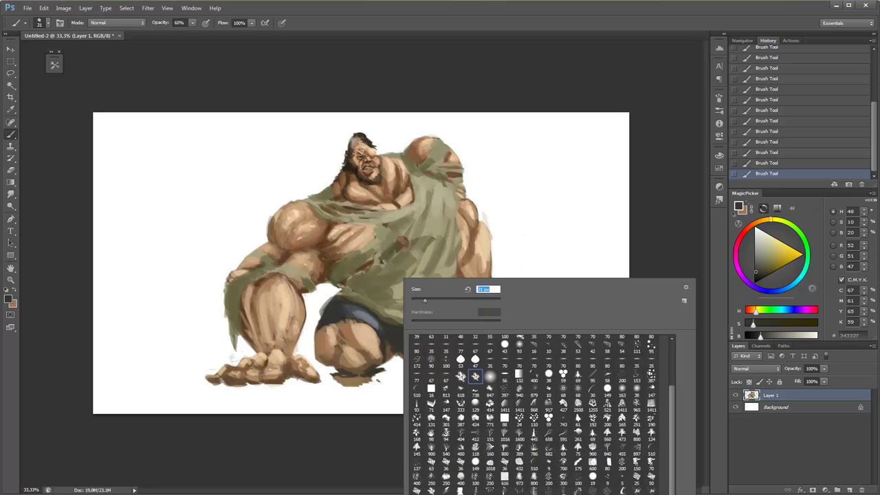
key(Return)
key(7)
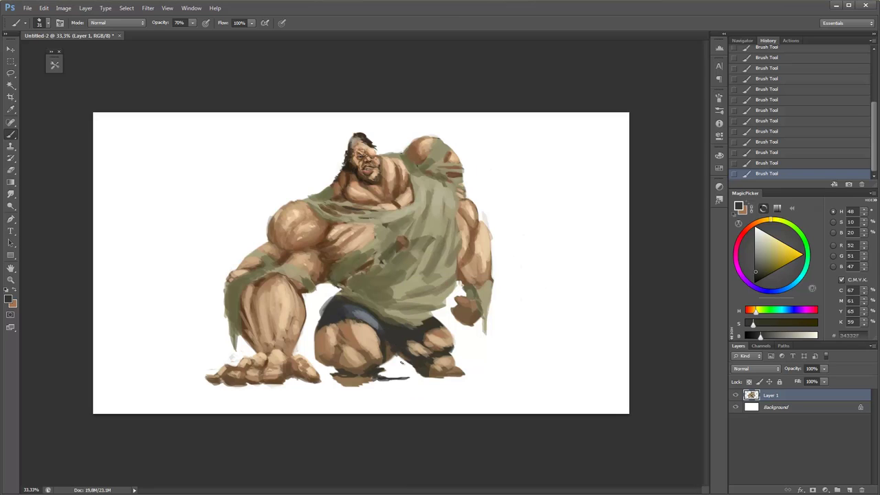
key(e)
drag(382, 368, 392, 371)
Zoom in on the feet and test small tan and brown shading strokes at 60% opacity.
key(ctrl+plus)
key(b)
key(6)
alt+click(363, 370)
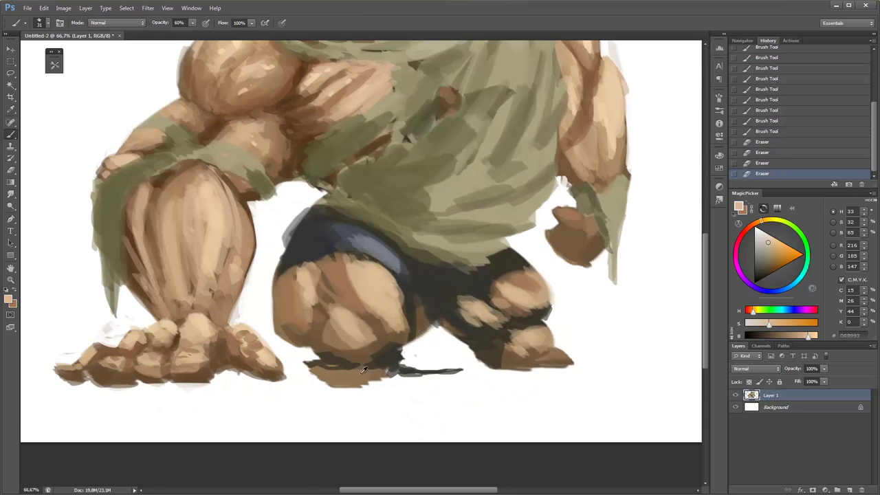
alt+click(359, 375)
drag(367, 375, 365, 385)
drag(332, 382, 330, 383)
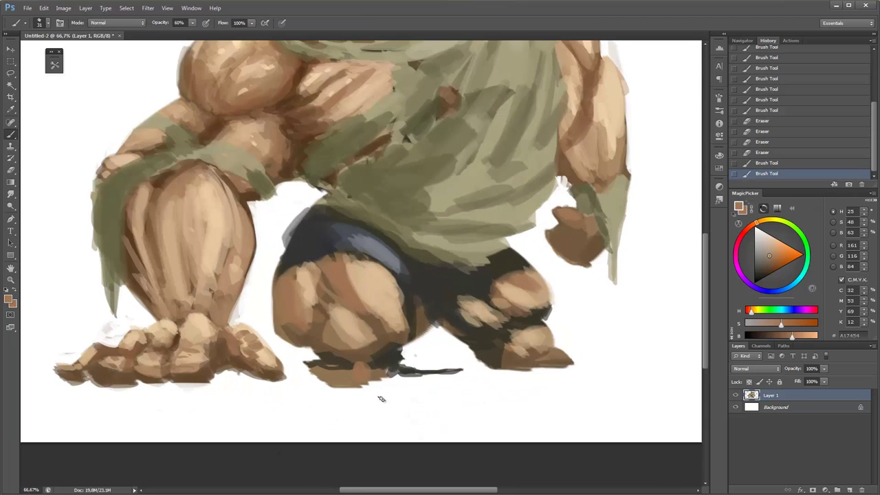
key(ctrl+alt+z)
key(ctrl+alt+z)
key(ctrl+shift+z)
key(ctrl+shift+z)
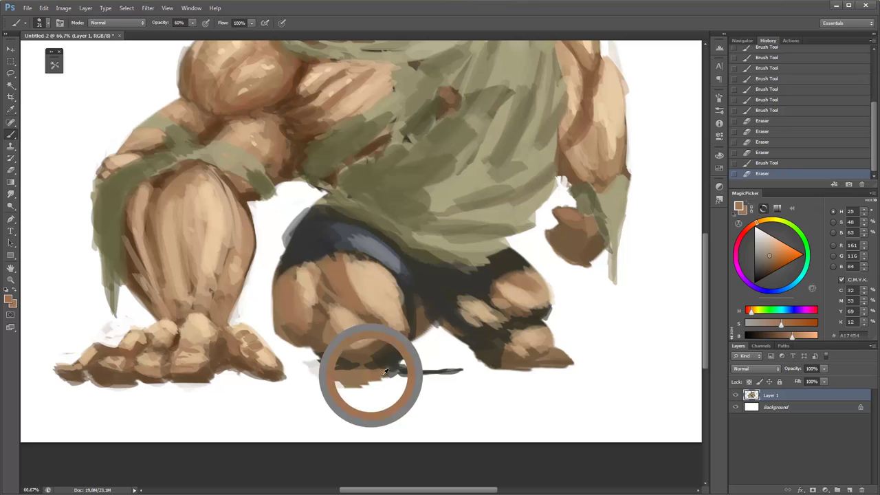
Paint dark brown shading along the foot and erase the stray paint around it.
alt+click(369, 373)
alt+click(290, 170)
drag(380, 381, 377, 386)
mouse_move(374, 371)
mouse_down()
mouse_move(378, 378)
mouse_move(328, 374)
mouse_move(381, 391)
mouse_up()
key(e)
drag(368, 389, 378, 393)
key(h)
drag(320, 387, 433, 337)
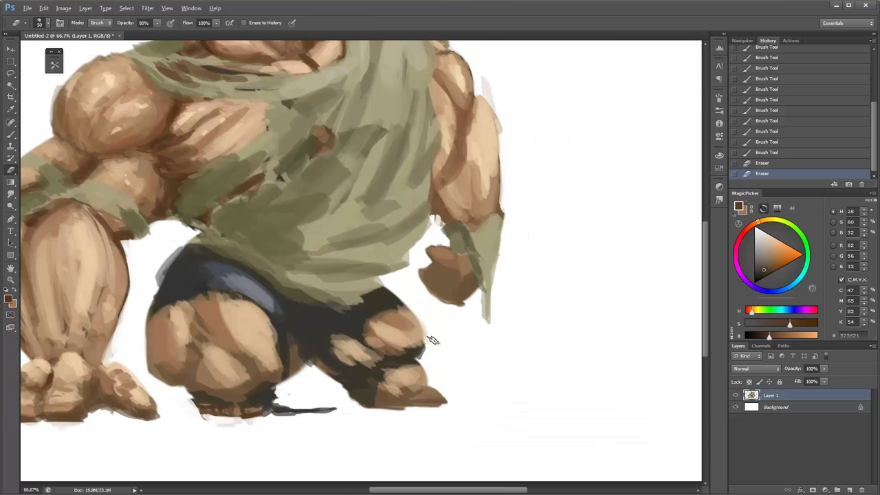
Paint light tan toe highlights at 70% opacity, then zoom out to the whole figure.
key(b)
alt+click(406, 377)
key(7)
mouse_move(423, 393)
mouse_down()
mouse_move(454, 403)
mouse_move(440, 399)
mouse_up()
alt+click(431, 400)
alt+click(426, 400)
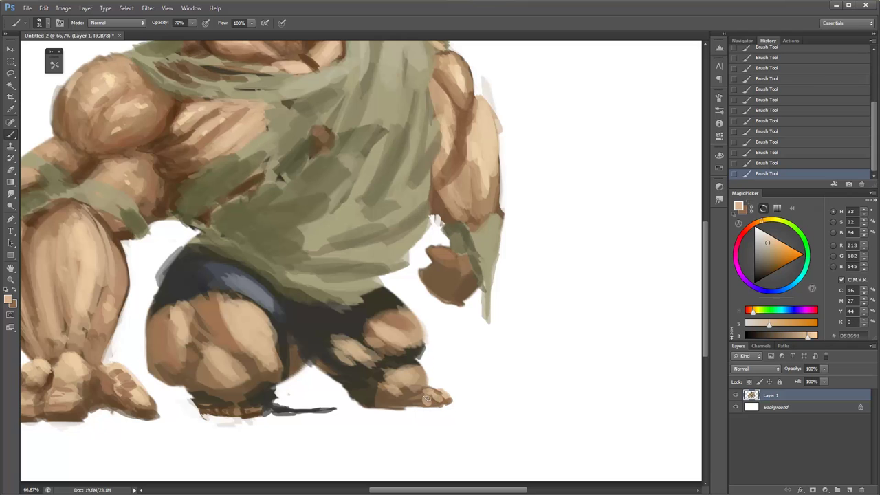
key(z)
alt+click(512, 275)
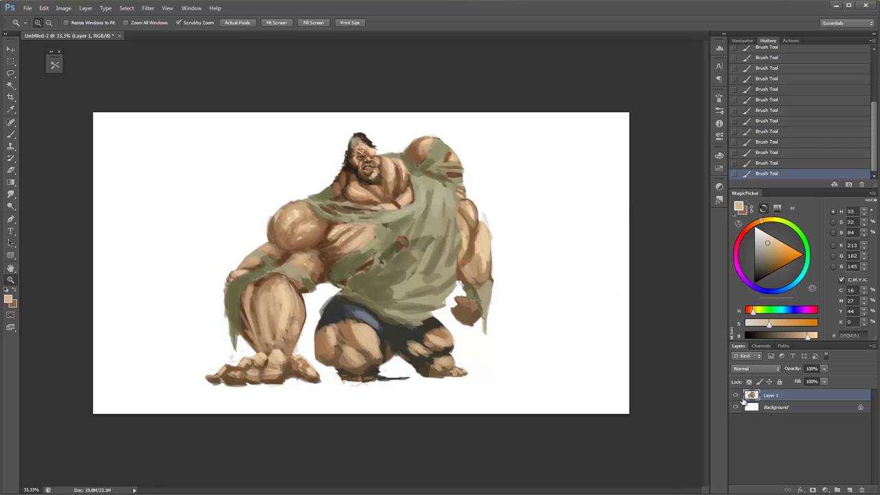
Add a Curves adjustment layer and bend its curve to adjust the tones.
click(824, 490)
click(825, 352)
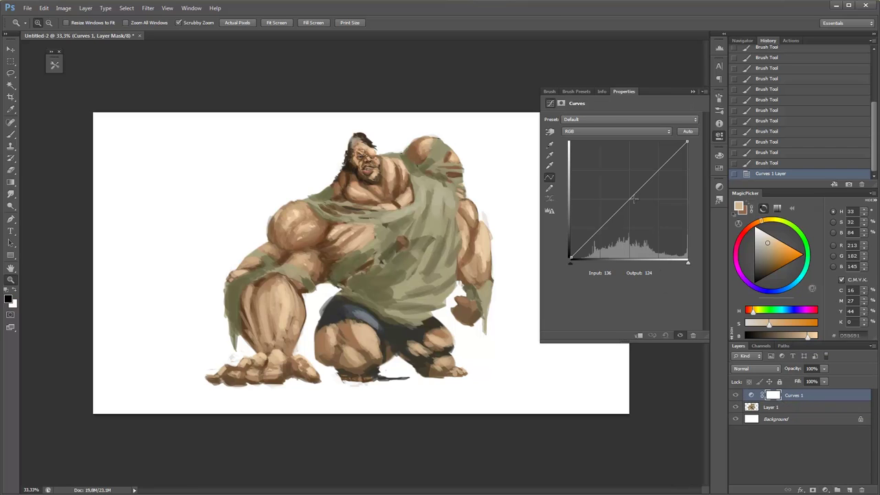
drag(633, 200, 623, 141)
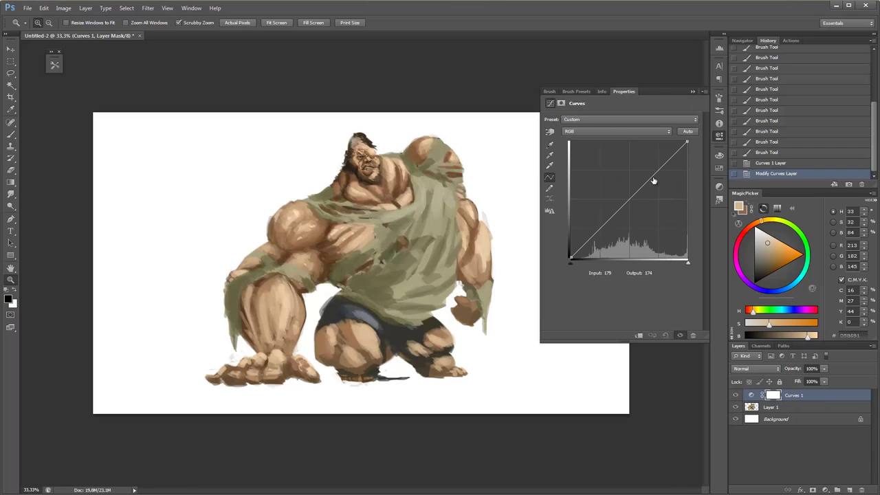
click(525, 37)
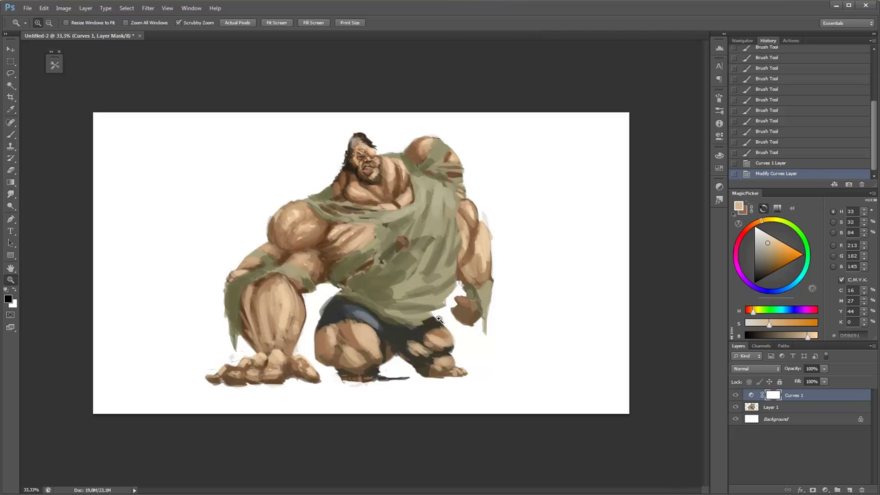
Paint white into the Curves mask, then return to Layer 1 and stroke near the shorts.
click(440, 320)
key(b)
key(x)
click(407, 310)
right_click(407, 310)
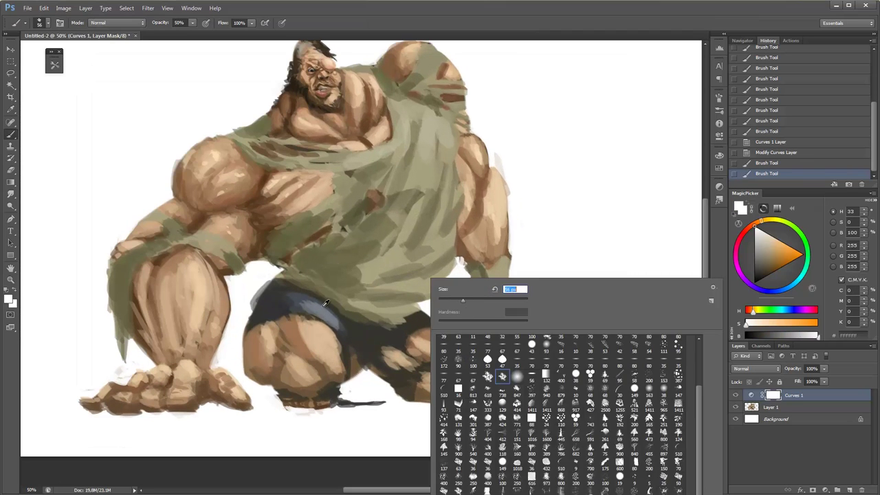
drag(421, 330, 300, 294)
click(788, 411)
drag(413, 330, 430, 319)
Paint shading strokes on the right arm using tones sampled from the shorts and fist.
alt+click(375, 328)
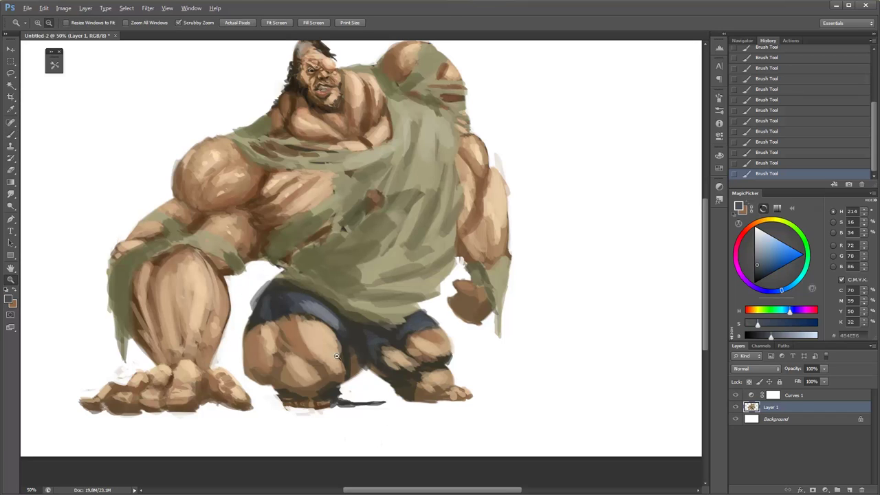
drag(261, 319, 307, 321)
alt+click(526, 279)
alt+click(514, 303)
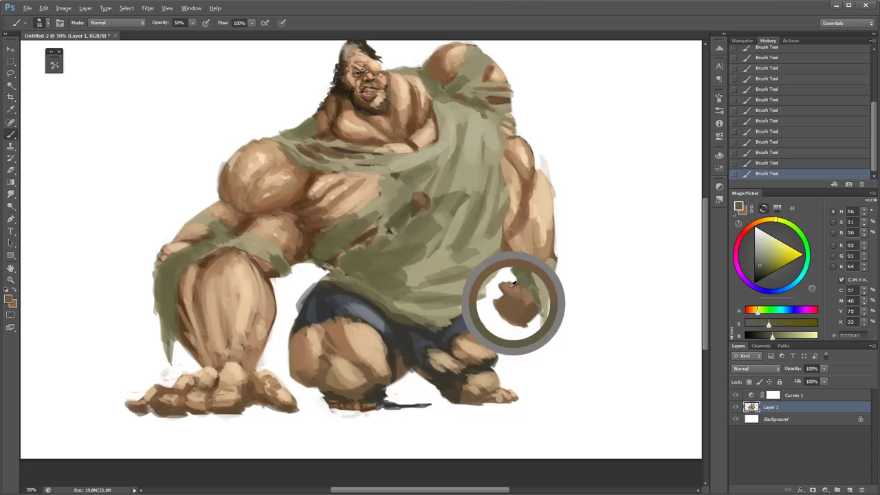
key(e)
key(b)
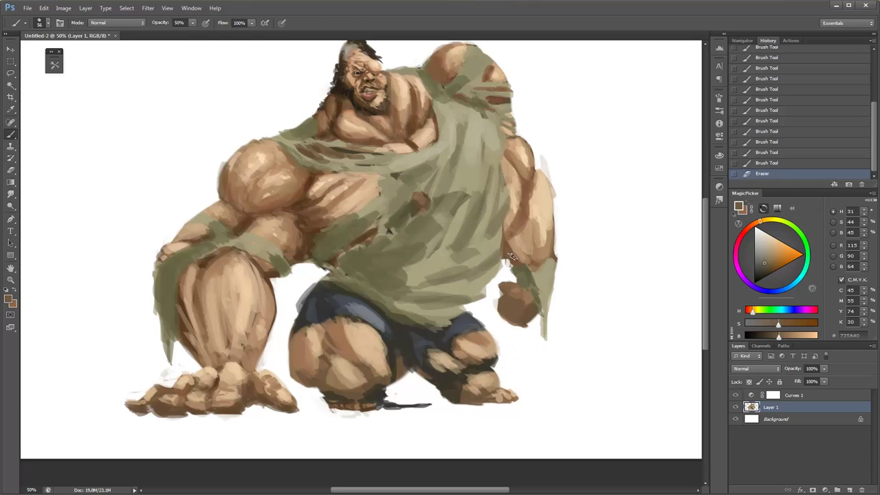
drag(514, 259, 531, 154)
alt+click(528, 194)
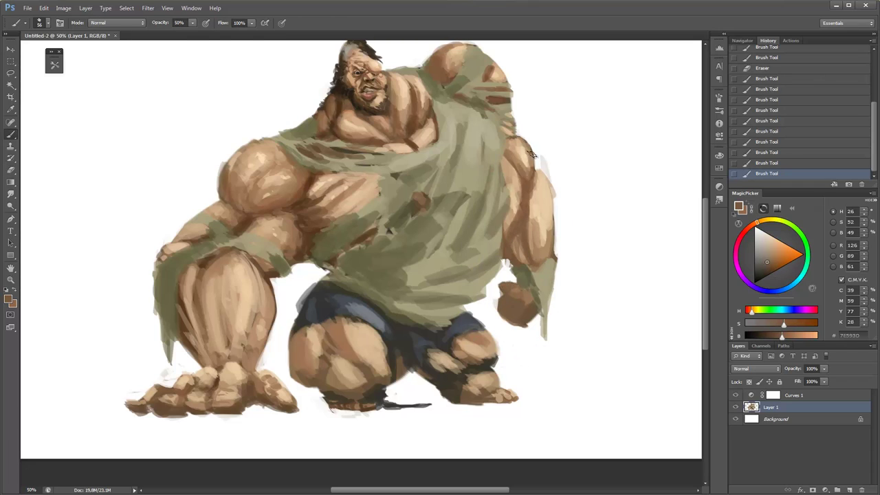
Add lighter tan strokes on the upper body and sample skin and shirt tones.
alt+click(494, 167)
drag(450, 196, 488, 162)
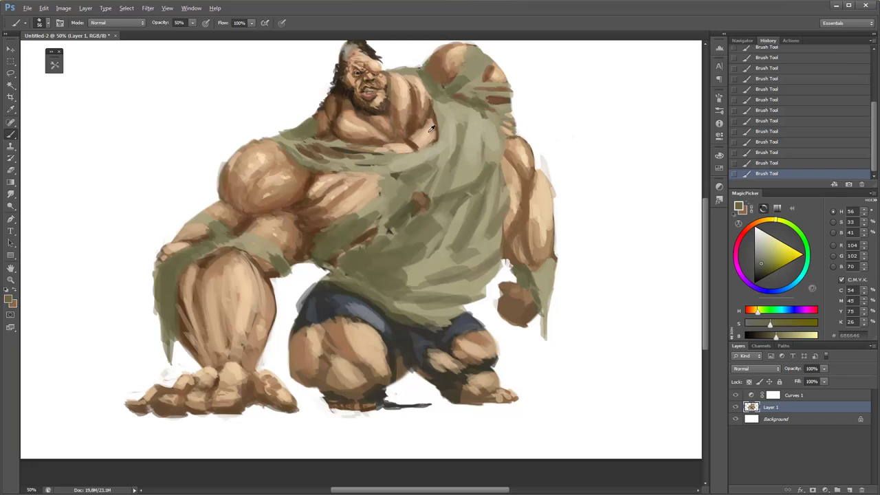
alt+click(368, 134)
alt+click(439, 113)
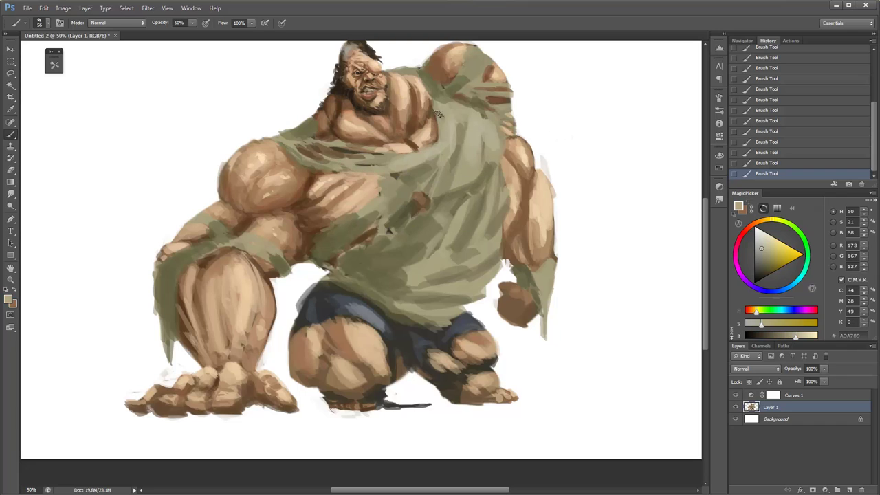
drag(435, 107, 363, 363)
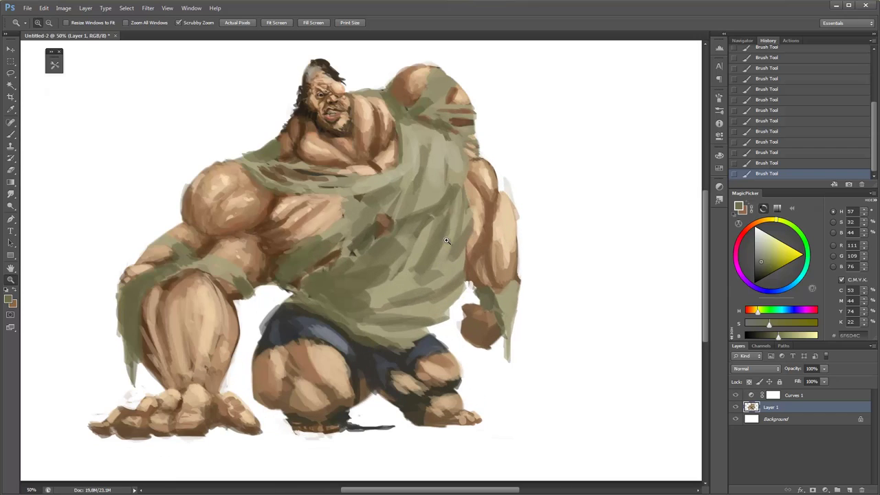
alt+click(361, 371)
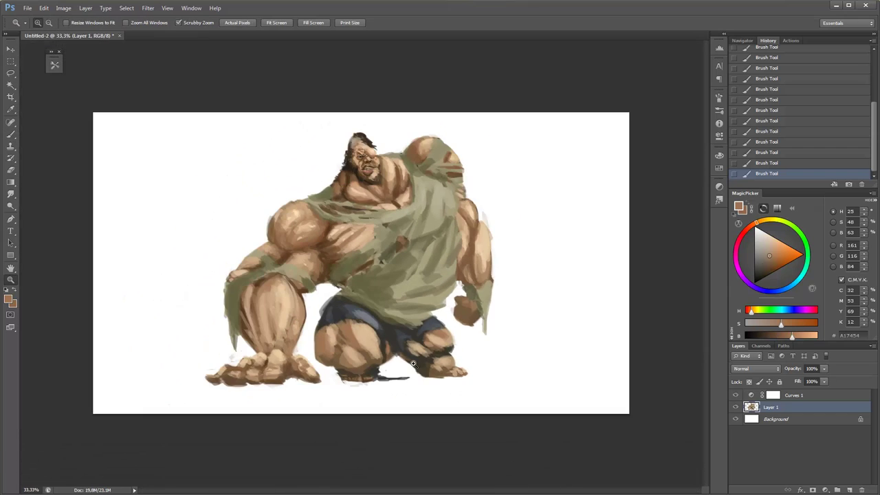
Zoom in on the legs and feet and sample tan skin tones at 60% then 50% opacity.
drag(444, 392, 474, 360)
right_click(474, 359)
alt+click(467, 373)
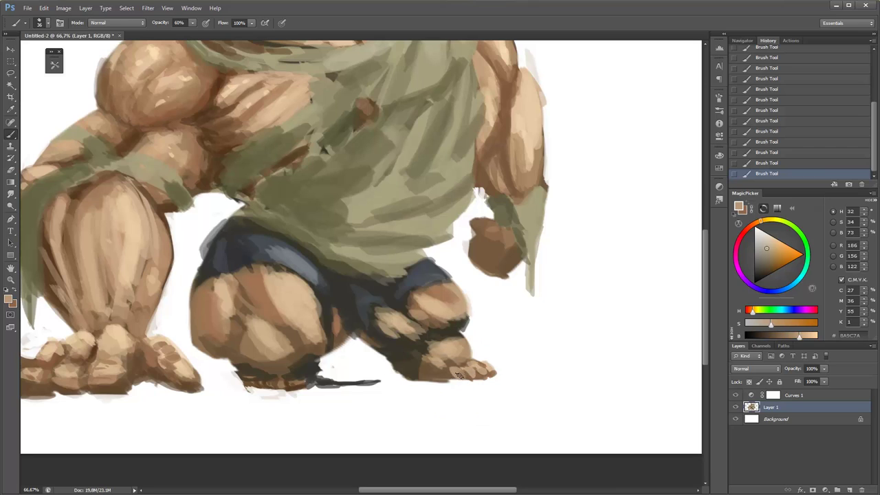
alt+click(434, 302)
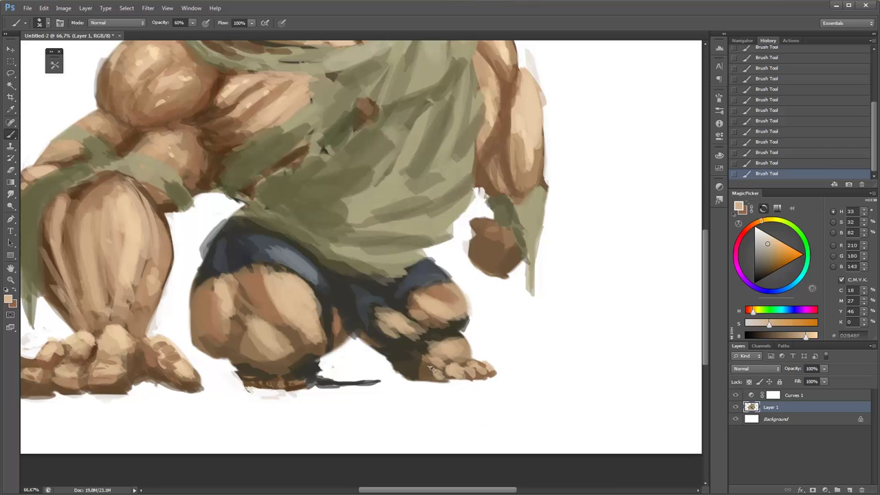
alt+click(428, 364)
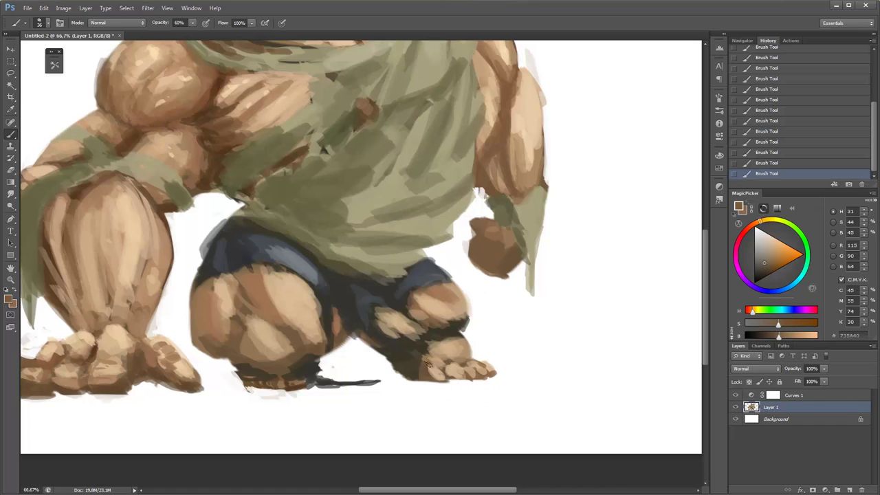
key(5)
alt+click(464, 361)
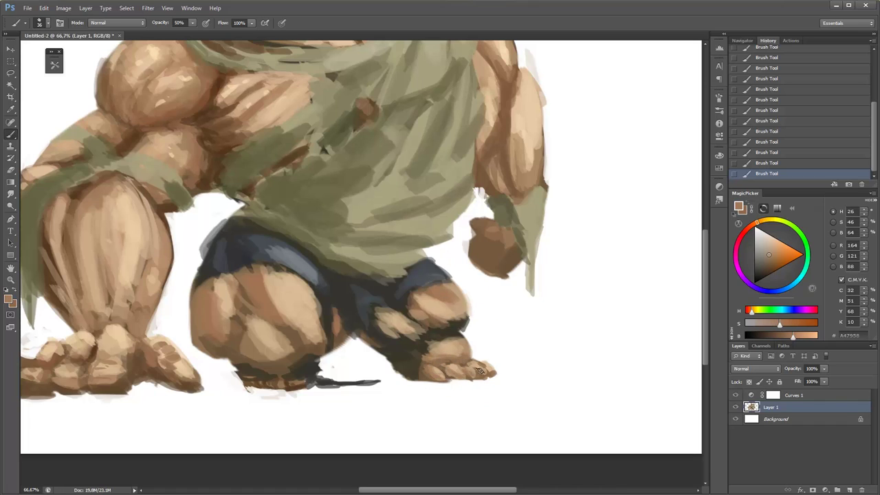
alt+click(462, 375)
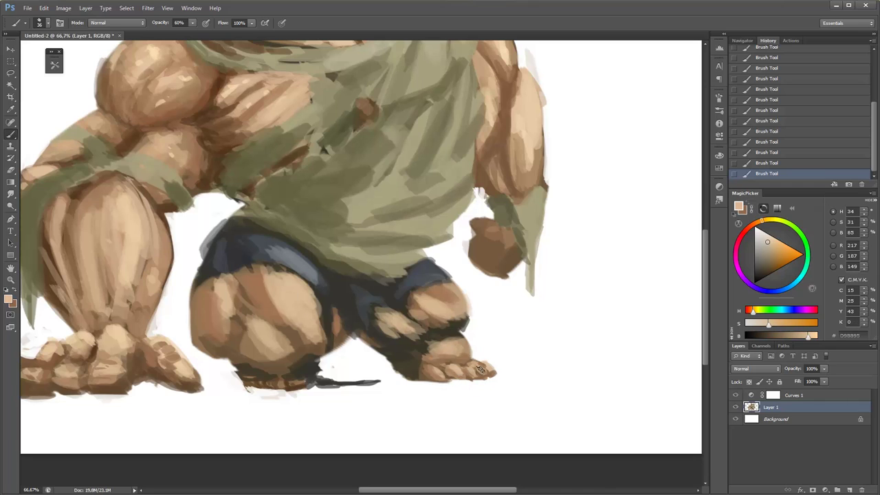
Erase stray paint and trim the toe edges of the right foot.
key(e)
mouse_move(481, 364)
mouse_down()
mouse_move(474, 360)
mouse_move(483, 364)
mouse_up()
drag(499, 334, 495, 337)
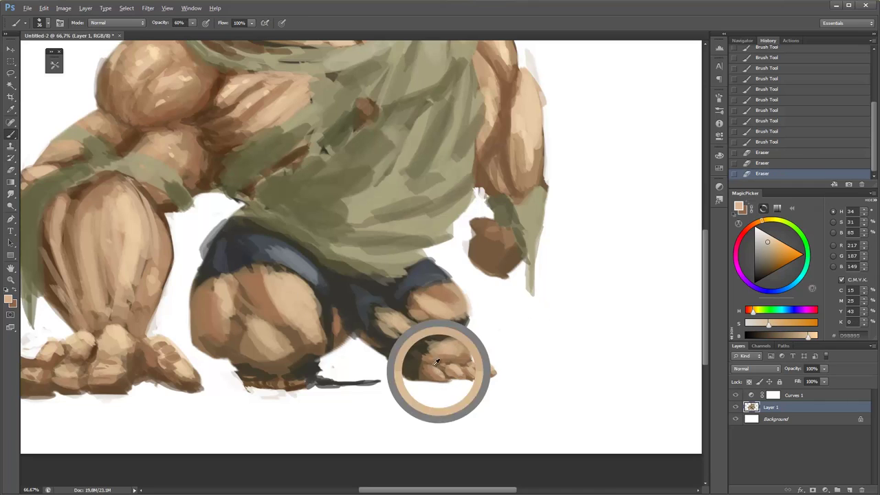
key(b)
alt+click(441, 373)
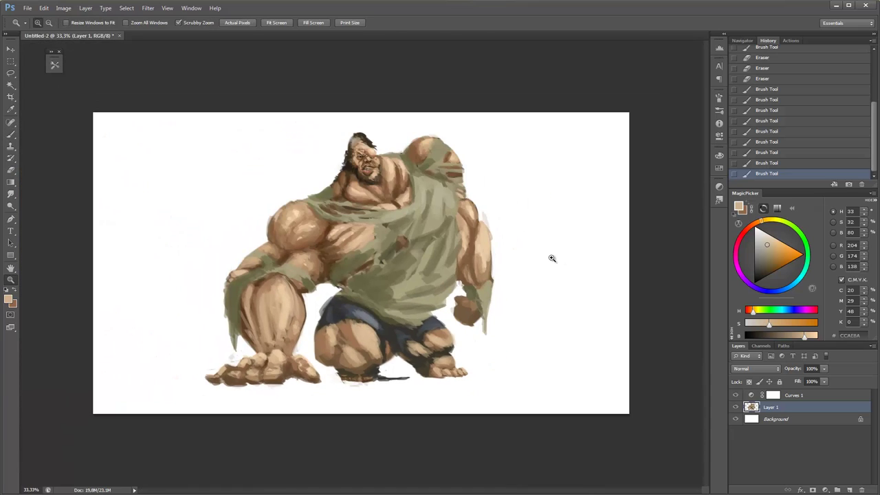
Zoom in on the right foot and erase the toe edges with a 25 px eraser.
click(520, 363)
click(466, 372)
key(e)
mouse_move(385, 404)
mouse_down()
mouse_move(395, 407)
mouse_move(350, 406)
mouse_move(392, 412)
mouse_move(402, 402)
mouse_up()
right_click(404, 402)
key(Return)
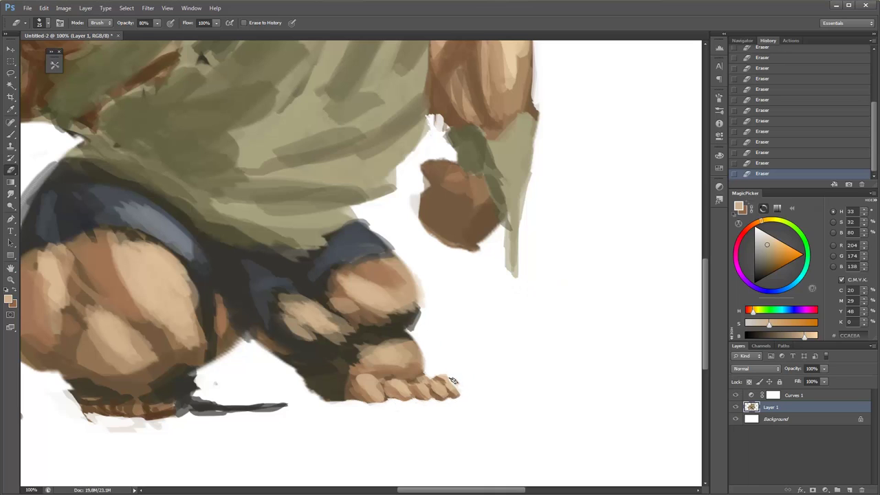
mouse_move(448, 401)
mouse_down()
mouse_move(451, 377)
mouse_move(456, 385)
mouse_up()
Paint pale highlights on the heel and knee with a textured brush.
key(b)
key(i)
click(8, 298)
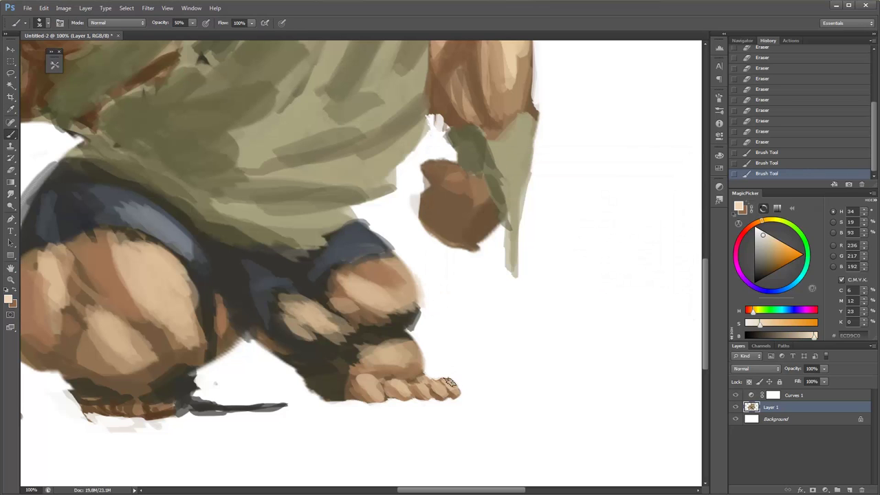
right_click(386, 352)
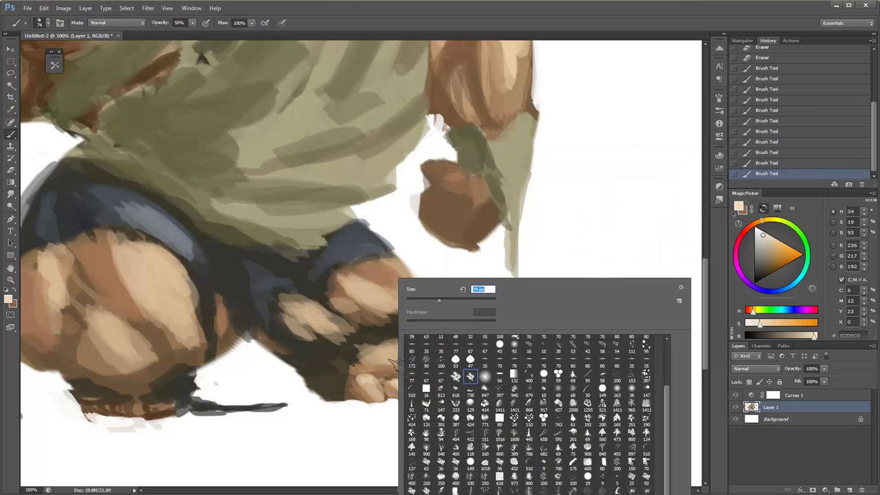
drag(378, 354, 411, 352)
mouse_move(390, 295)
mouse_down()
mouse_move(365, 288)
mouse_move(392, 297)
mouse_up()
Brighten both knees with lighter highlight strokes at 30% opacity.
alt+click(371, 289)
key(3)
drag(303, 309, 315, 314)
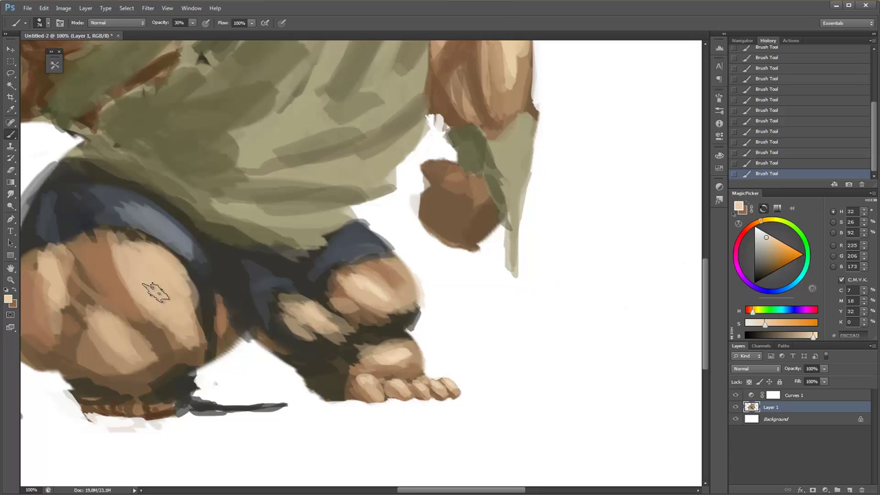
alt+click(147, 288)
drag(157, 285, 160, 263)
Zoom out to the whole figure, back in on the lower right, and sample dark brown.
key(z)
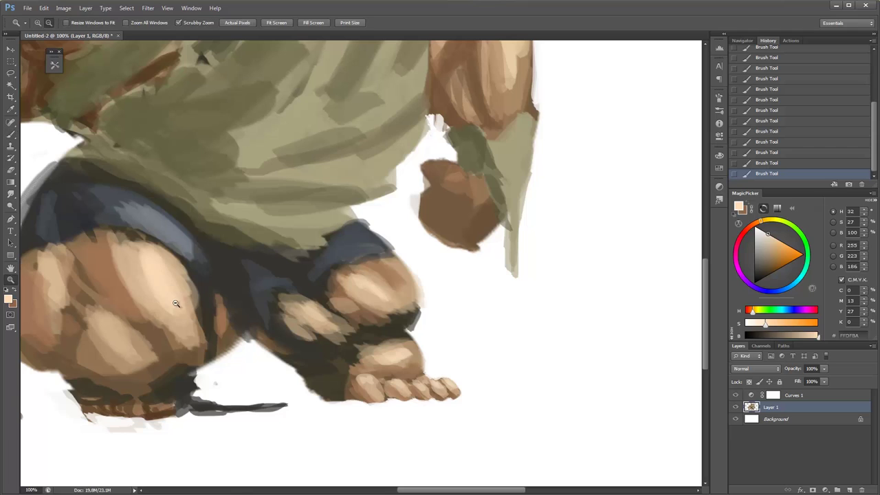
alt+click(154, 208)
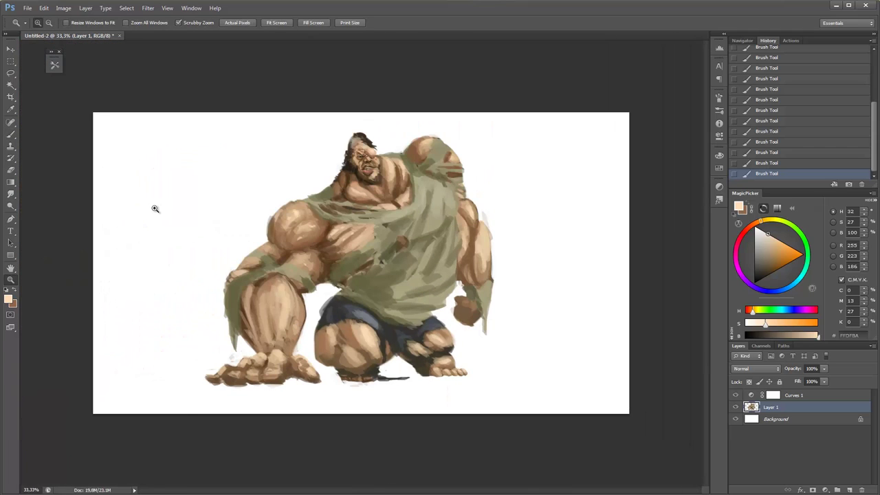
click(490, 360)
key(b)
alt+click(402, 378)
Sample dark browns and choose a different brush at 50% opacity for the head and shoulders.
key(3)
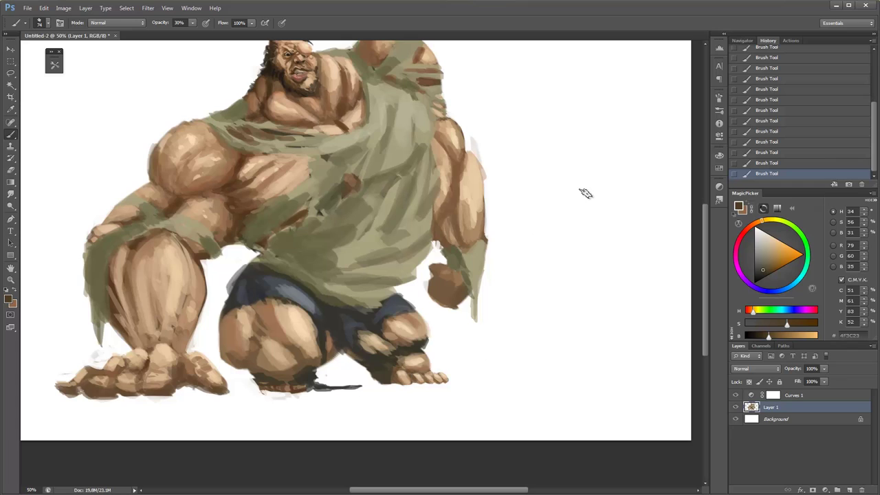
alt+click(378, 380)
alt+click(397, 373)
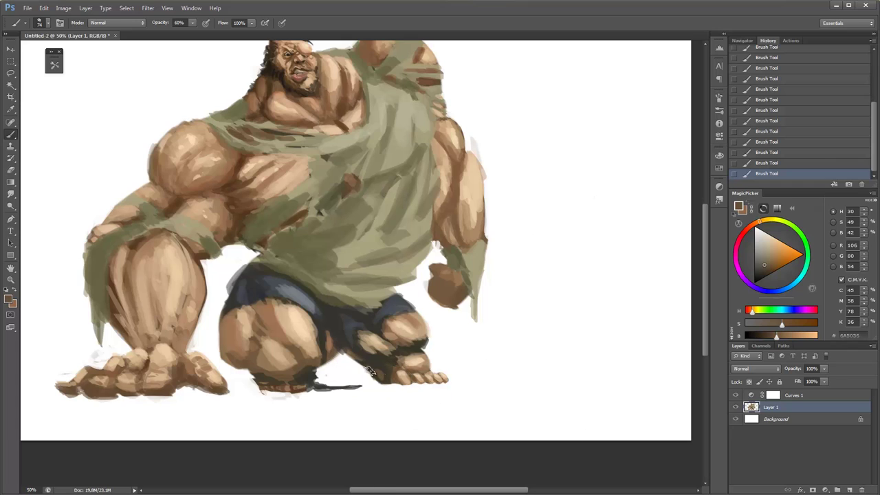
drag(385, 86, 405, 144)
right_click(406, 144)
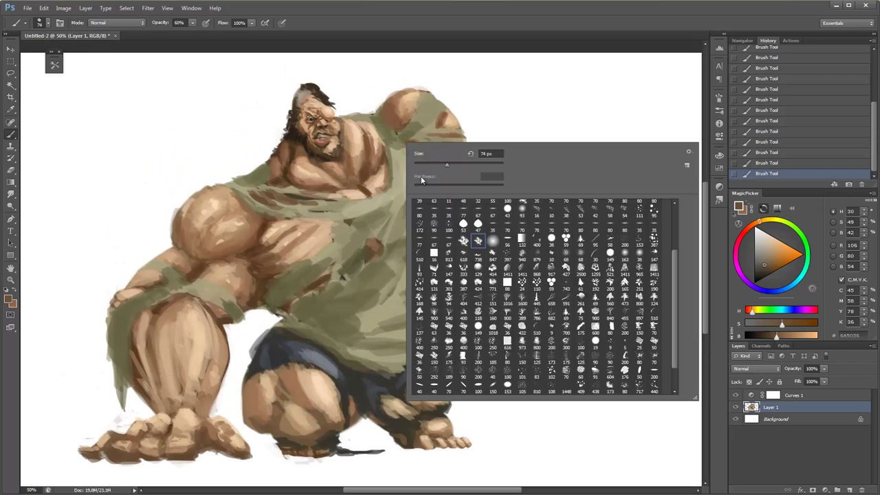
click(426, 179)
key(5)
Sample grey-green shirt tones, darken to a deep grey, and set 40% opacity.
alt+click(393, 155)
alt+click(382, 130)
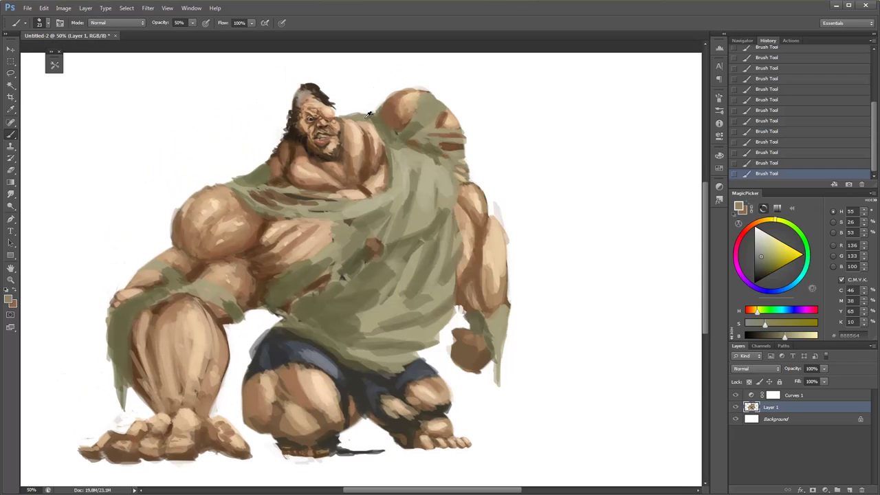
alt+click(368, 114)
drag(760, 267, 756, 269)
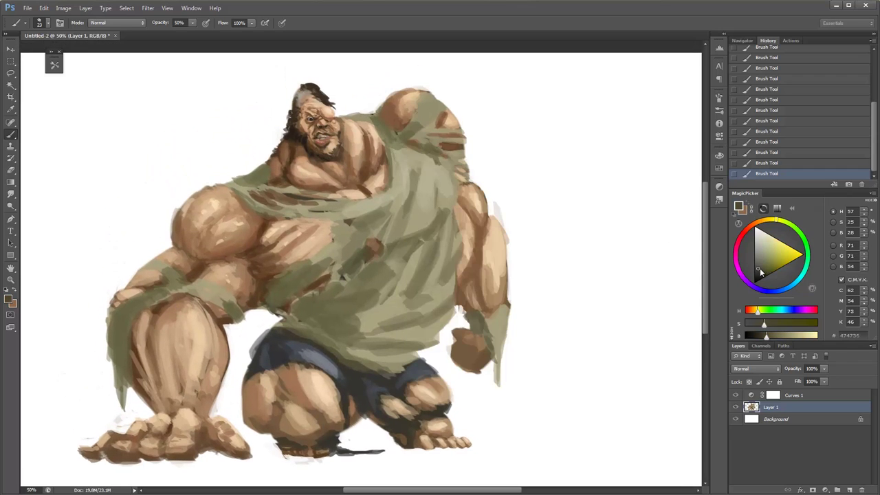
right_click(378, 120)
key(Escape)
key(4)
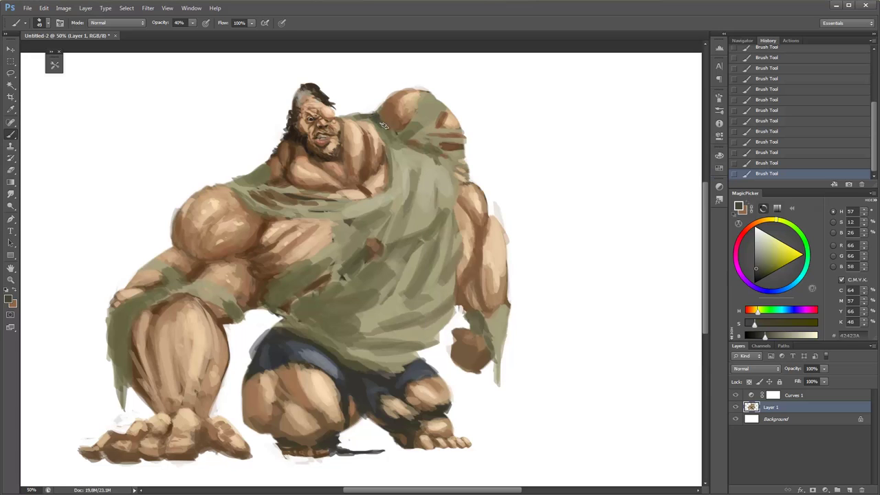
alt+click(373, 159)
Zoom in and erase stray paint along the shoulder edge.
key(e)
mouse_move(354, 116)
mouse_down()
mouse_move(337, 116)
mouse_move(335, 131)
mouse_up()
key(z)
click(347, 113)
key(e)
drag(336, 128, 327, 130)
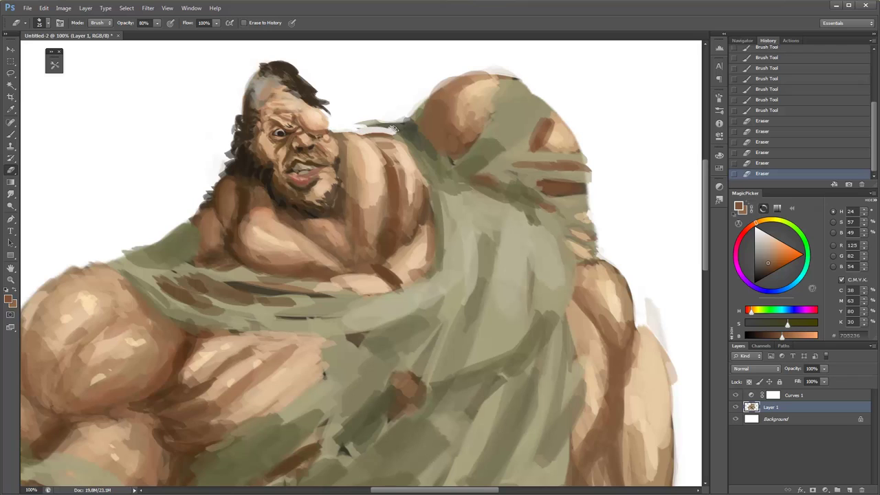
Erase stray green paint along the top edge of the shoulder.
drag(393, 125, 375, 128)
drag(385, 128, 401, 122)
mouse_move(397, 123)
mouse_down()
mouse_move(406, 119)
mouse_move(348, 132)
mouse_up()
mouse_move(385, 123)
mouse_down()
mouse_move(357, 125)
mouse_move(364, 131)
mouse_up()
drag(415, 118, 402, 125)
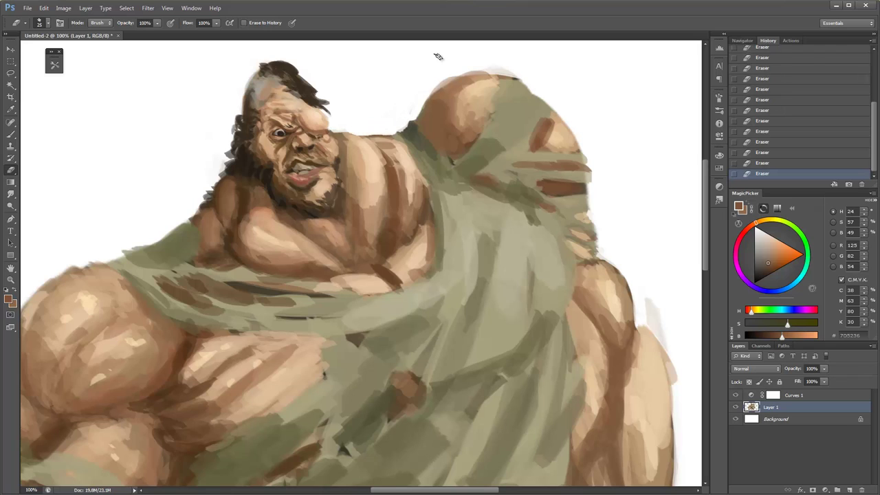
scroll(404, 78, down, 1)
scroll(409, 82, down, 1)
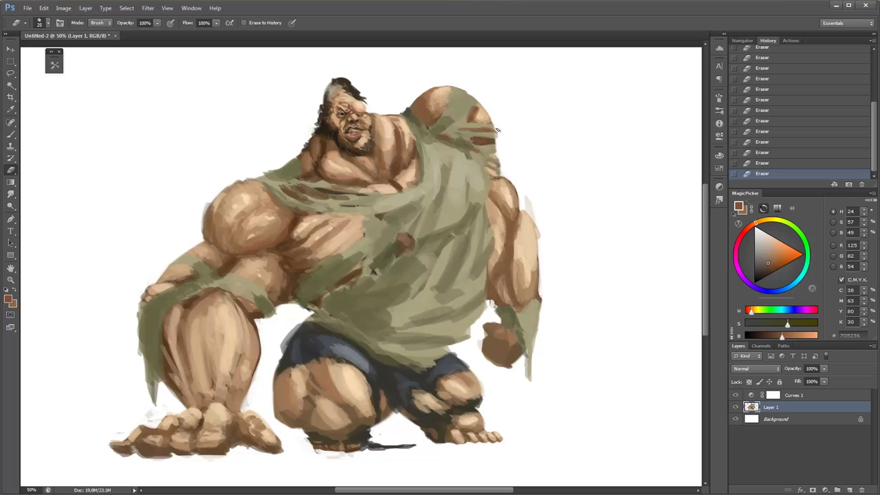
scroll(298, 142, up, 1)
scroll(316, 139, up, 1)
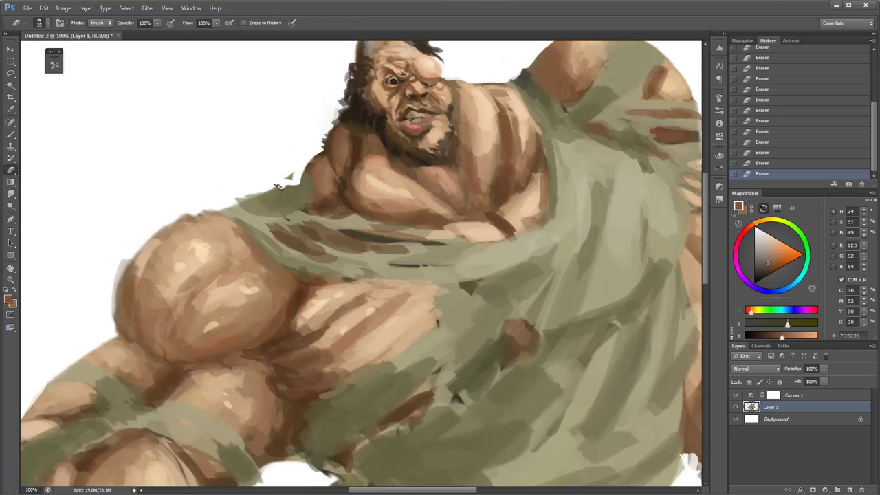
Clean the shoulder's ragged upper-left edge down along the arm.
drag(288, 172, 378, 137)
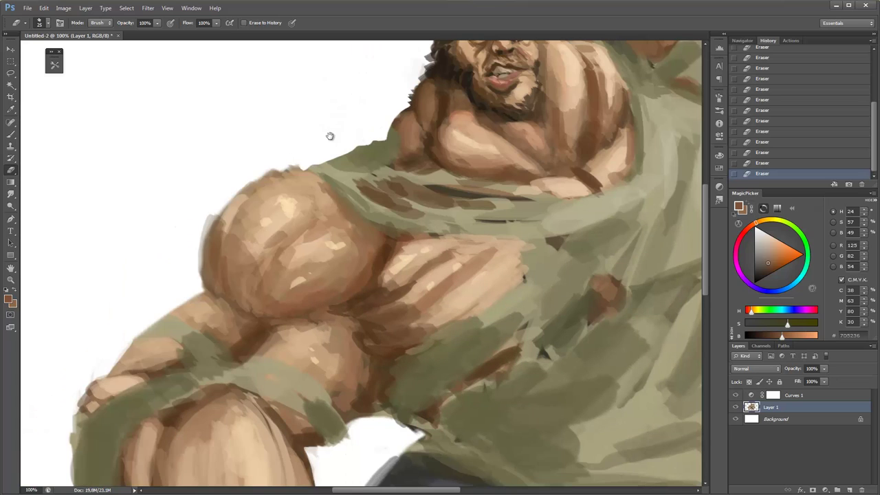
drag(289, 168, 206, 285)
mouse_move(301, 166)
mouse_down()
mouse_move(208, 245)
mouse_move(200, 275)
mouse_up()
scroll(218, 189, down, 2)
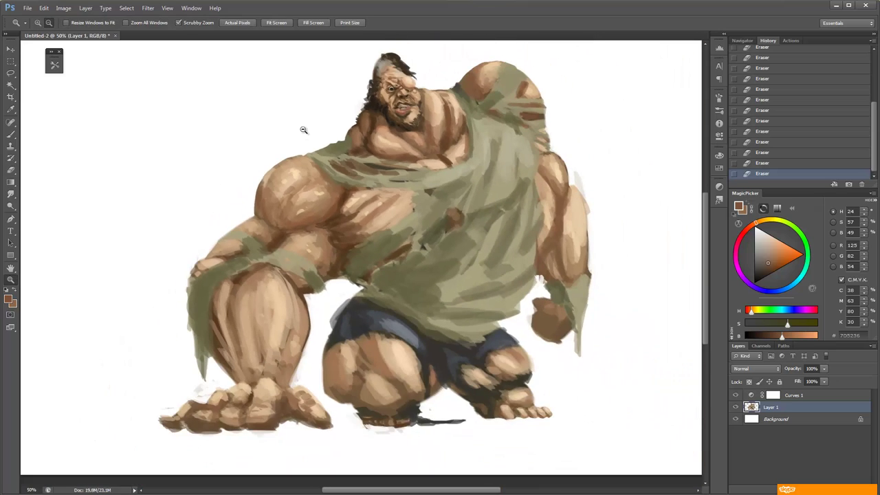
drag(305, 155, 275, 177)
Paint sampled skin tone along the arm's outer edge at 50% opacity.
key(b)
alt+click(217, 248)
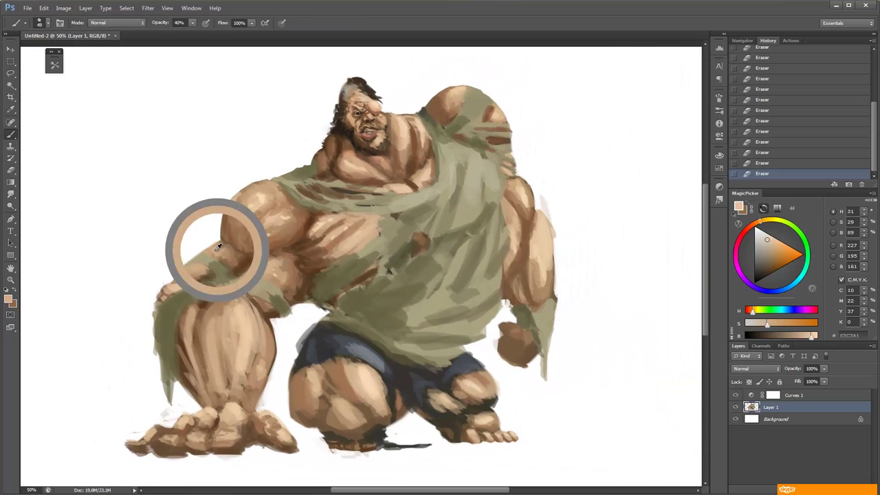
key(5)
drag(206, 251, 186, 266)
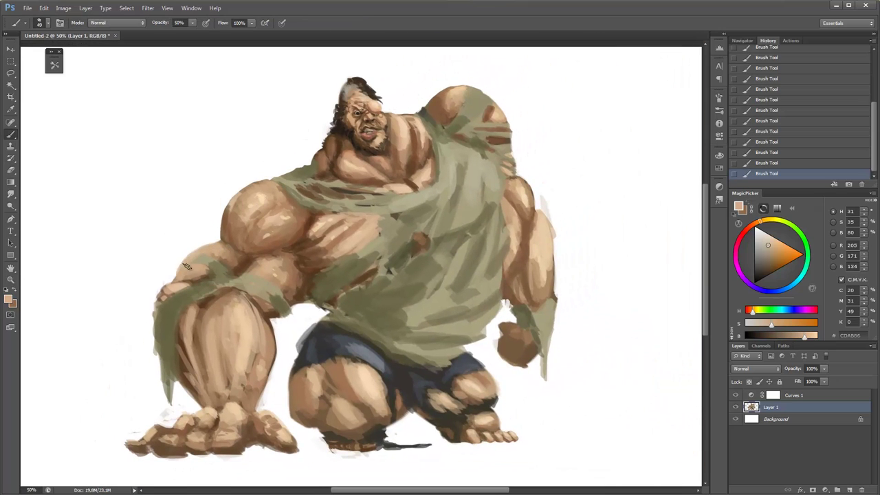
Sample shirt greens, skin tan and torso browns with the brush at 60% opacity.
alt+click(209, 256)
key(6)
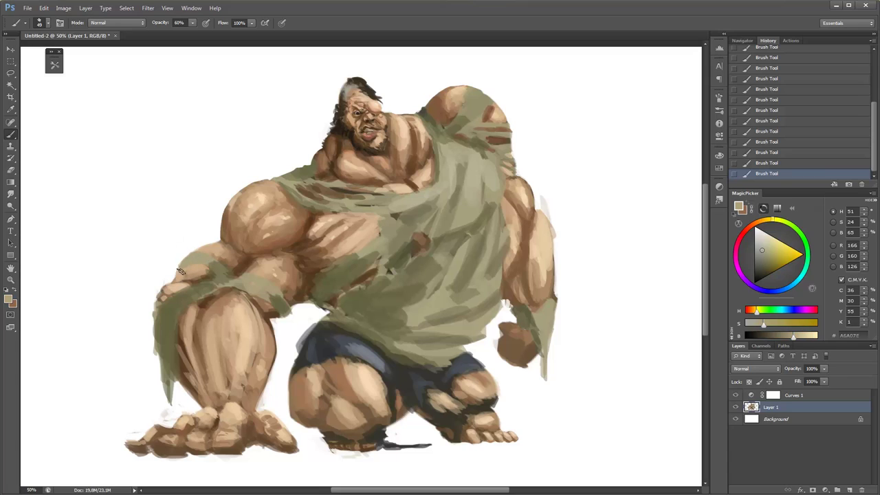
alt+click(163, 320)
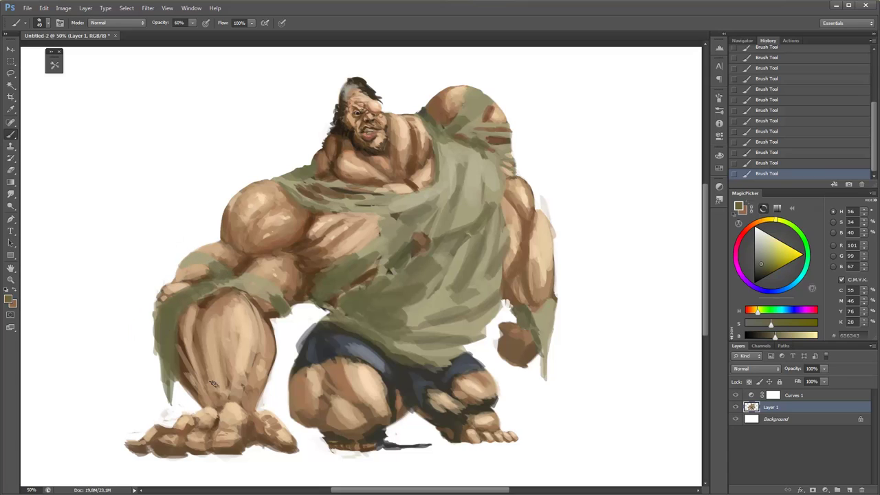
alt+click(239, 281)
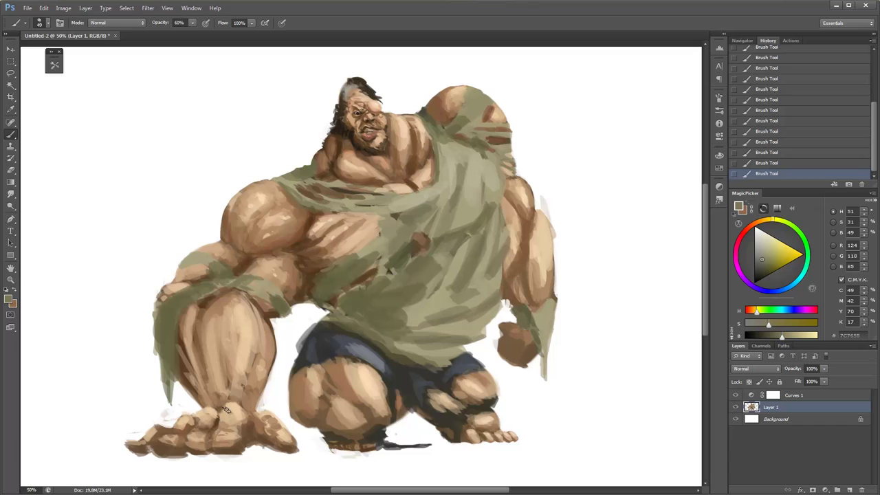
alt+click(332, 262)
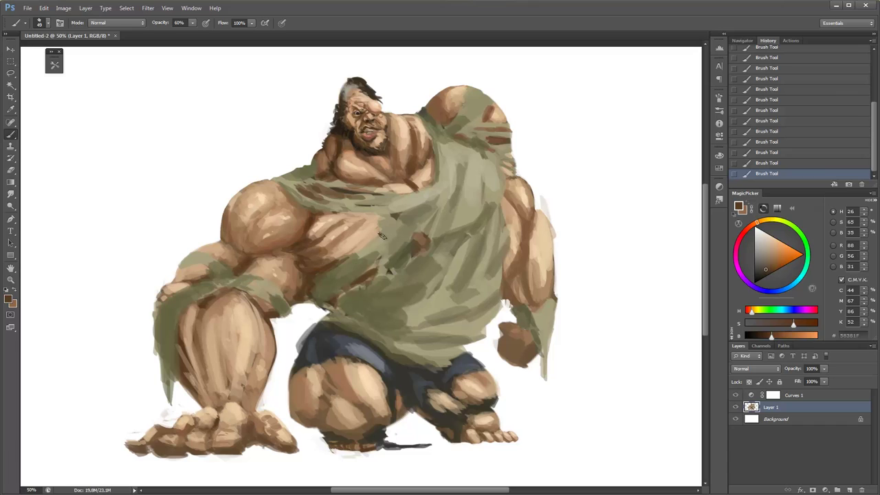
alt+click(351, 149)
alt+click(417, 244)
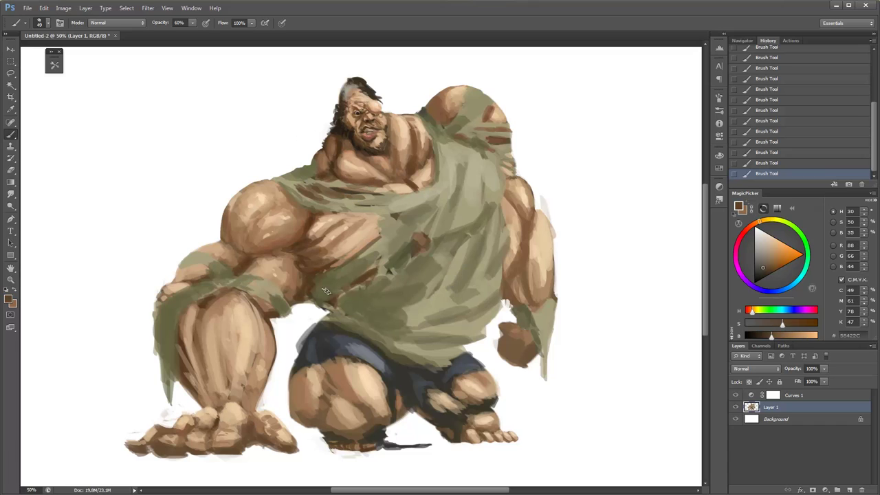
alt+click(306, 287)
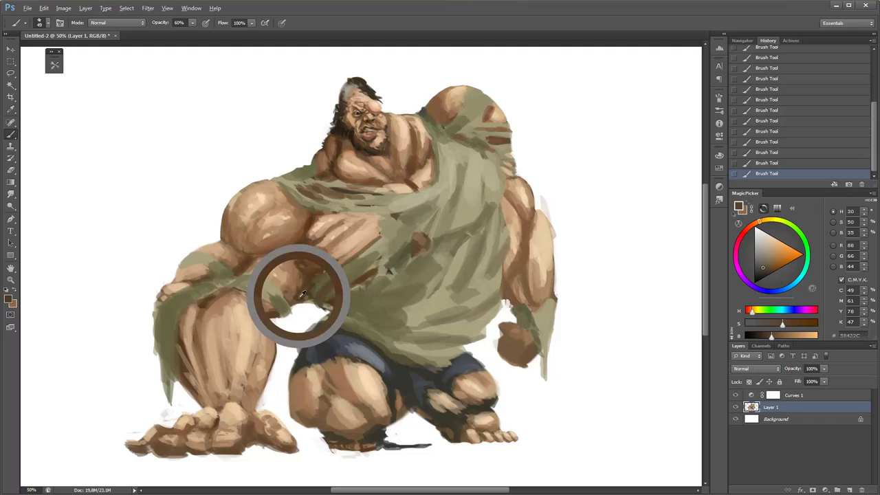
Zoom in on the chest and arm and erase part of the torn shirt's edge.
key(ctrl+plus)
alt+click(335, 293)
alt+click(457, 68)
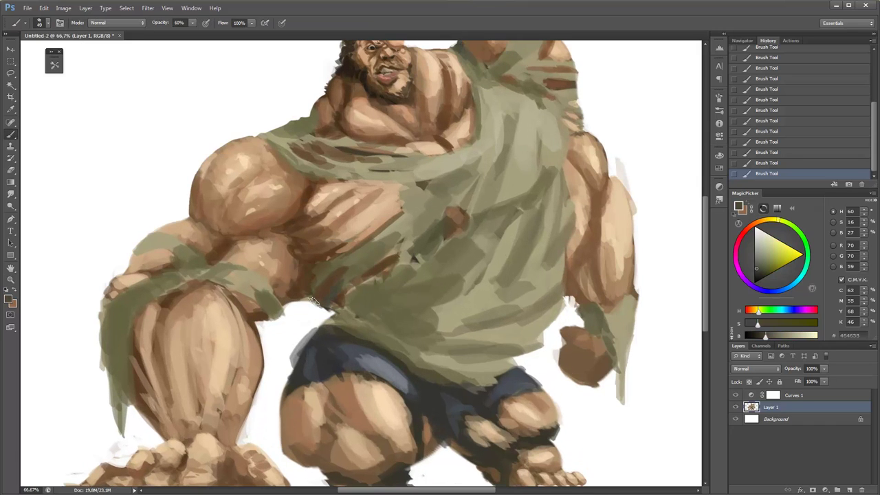
key(e)
mouse_move(322, 285)
mouse_down()
mouse_move(286, 311)
mouse_move(310, 300)
mouse_move(322, 311)
mouse_move(347, 307)
mouse_move(342, 312)
mouse_up()
key(b)
Paint a 40%-opacity brown shadow stroke under the chest.
alt+click(302, 297)
key(e)
key(b)
key(4)
alt+click(295, 284)
mouse_move(295, 283)
mouse_down()
mouse_move(282, 293)
mouse_move(274, 331)
mouse_move(282, 301)
mouse_move(298, 305)
mouse_move(262, 313)
mouse_up()
Pick reddish and dark browns at 20–50% opacity, then zoom out to the whole painting.
alt+click(321, 253)
key(2)
alt+click(298, 266)
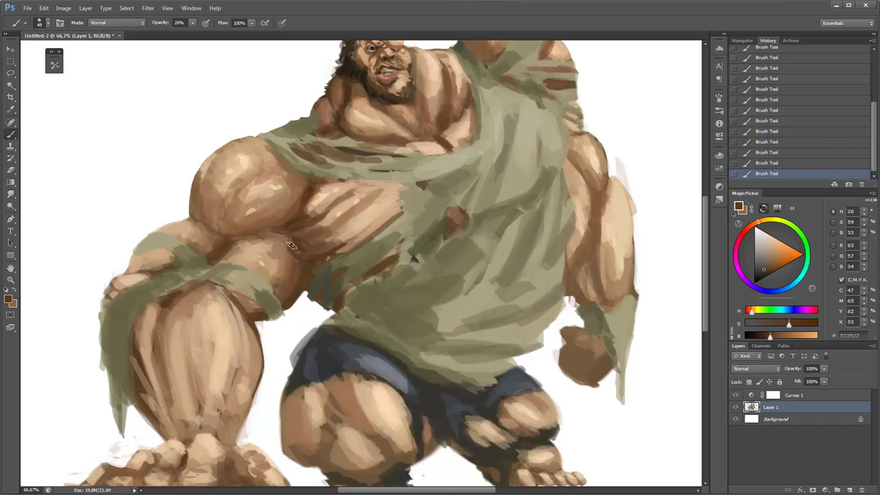
alt+click(292, 282)
key(5)
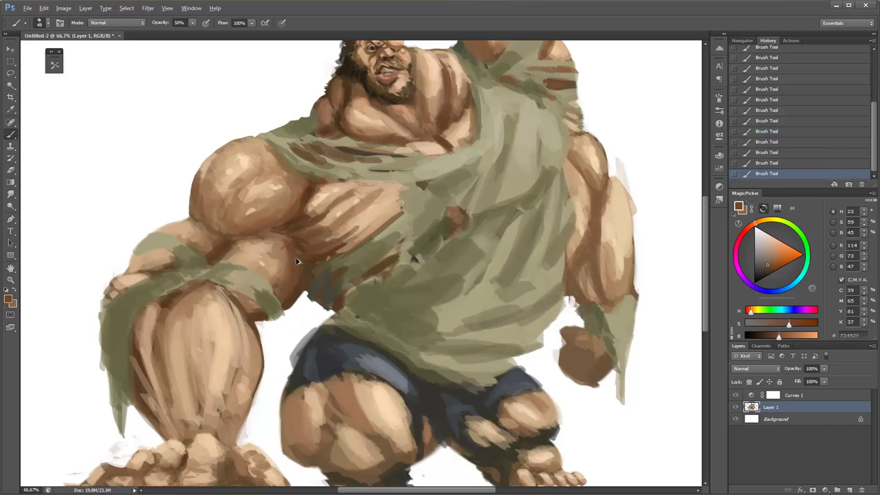
alt+click(293, 284)
key(3)
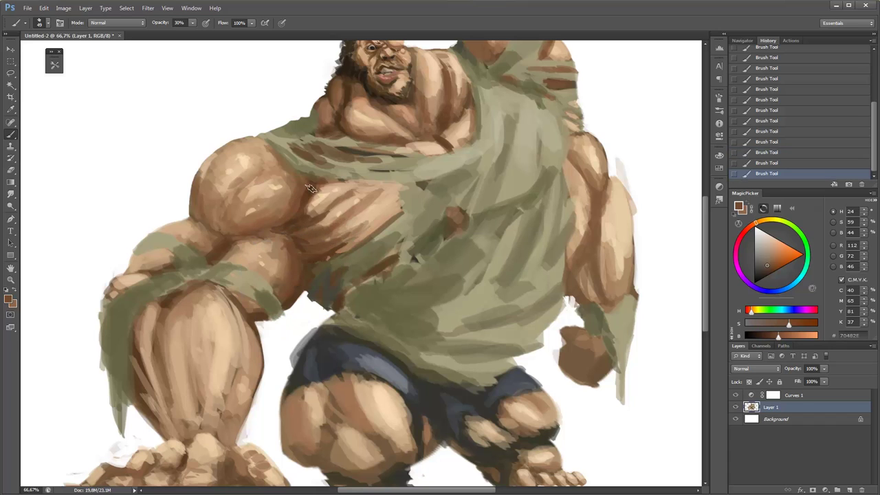
alt+click(301, 184)
key(z)
key(ctrl+minus)
key(ctrl+minus)
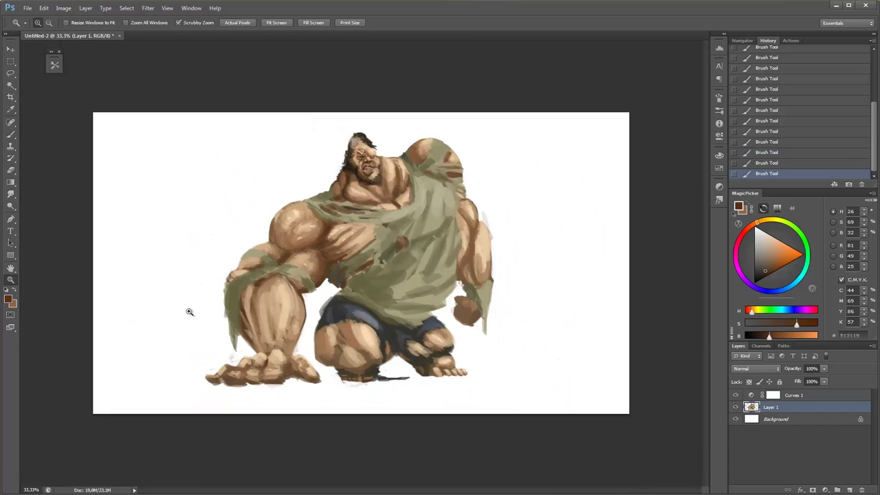
Erase the ragged left edge of the blue shorts.
key(b)
scroll(338, 258, up, 2)
scroll(340, 261, up, 1)
alt+click(347, 272)
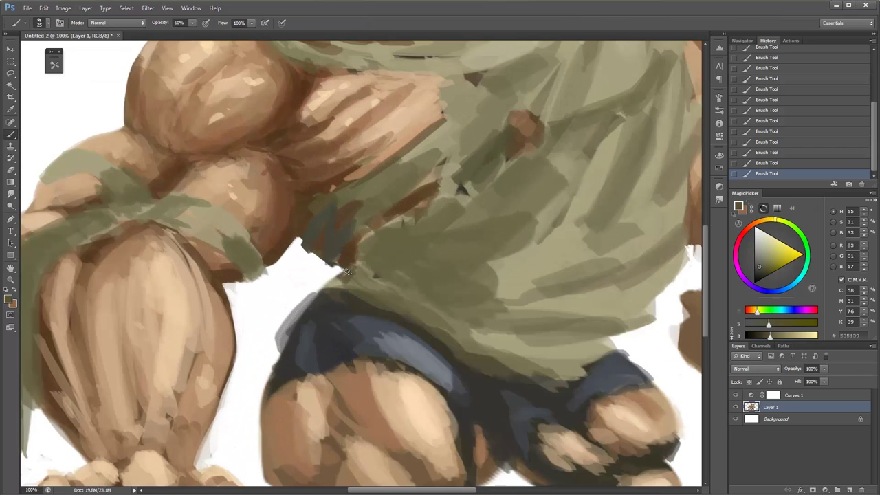
key(e)
drag(319, 285, 313, 297)
mouse_move(309, 292)
mouse_down()
mouse_move(285, 340)
mouse_move(309, 324)
mouse_move(310, 309)
mouse_up()
mouse_move(299, 306)
mouse_down()
mouse_move(309, 315)
mouse_move(285, 344)
mouse_up()
Repaint the shorts' left edge with near-black strokes at up to 80% opacity.
key(b)
alt+click(301, 313)
drag(292, 337, 272, 388)
key(e)
mouse_move(294, 312)
mouse_down()
mouse_move(264, 406)
mouse_move(282, 337)
mouse_up()
key(b)
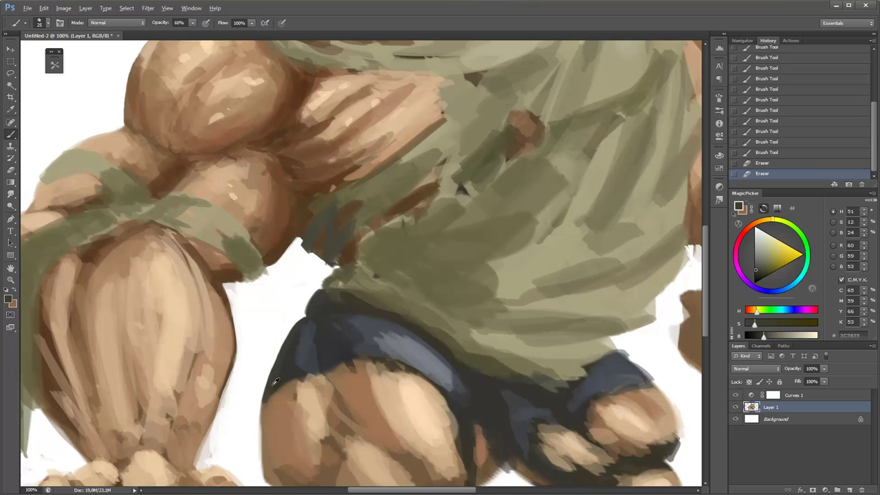
alt+click(266, 397)
mouse_move(272, 378)
mouse_down()
mouse_move(263, 396)
mouse_move(275, 354)
mouse_up()
Sample a brown skin tone and erase the stray edge of the knee.
alt+click(267, 408)
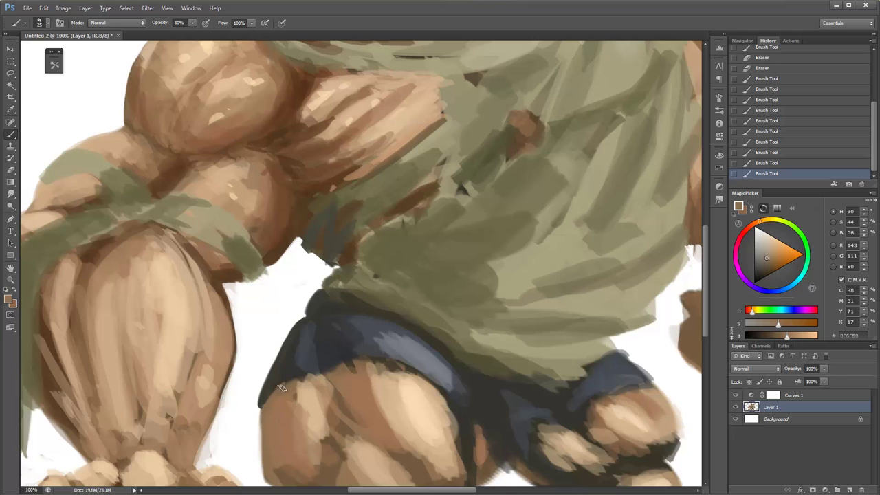
key(e)
scroll(262, 324, down, 4)
mouse_move(258, 282)
mouse_down()
mouse_move(258, 326)
mouse_move(279, 368)
mouse_up()
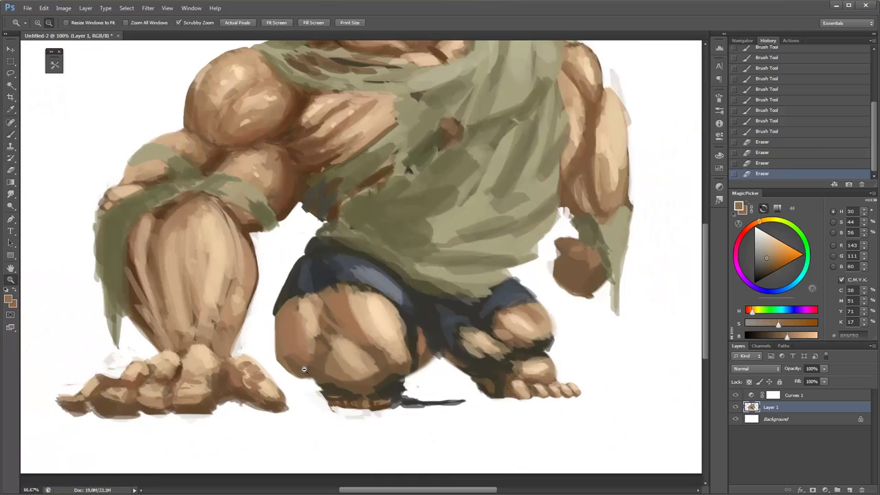
key(z)
drag(330, 234, 280, 231)
drag(370, 158, 440, 158)
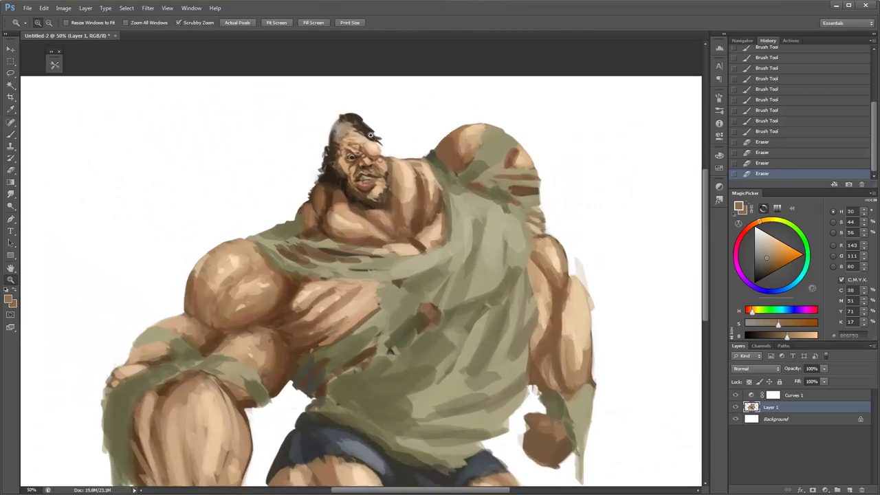
Paint light skin strokes on the brow and forehead at 30% opacity.
key(b)
right_click(385, 144)
key(Escape)
alt+click(323, 158)
key(3)
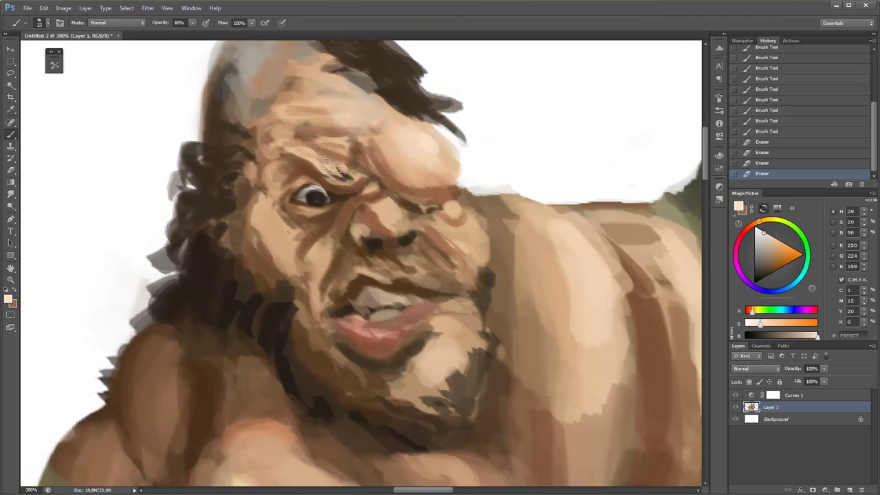
drag(302, 147, 340, 179)
mouse_move(334, 134)
mouse_down()
mouse_move(372, 146)
mouse_move(342, 146)
mouse_up()
Add light cheek strokes at 50% and faint dark brown cheek strokes at 30% opacity.
key(5)
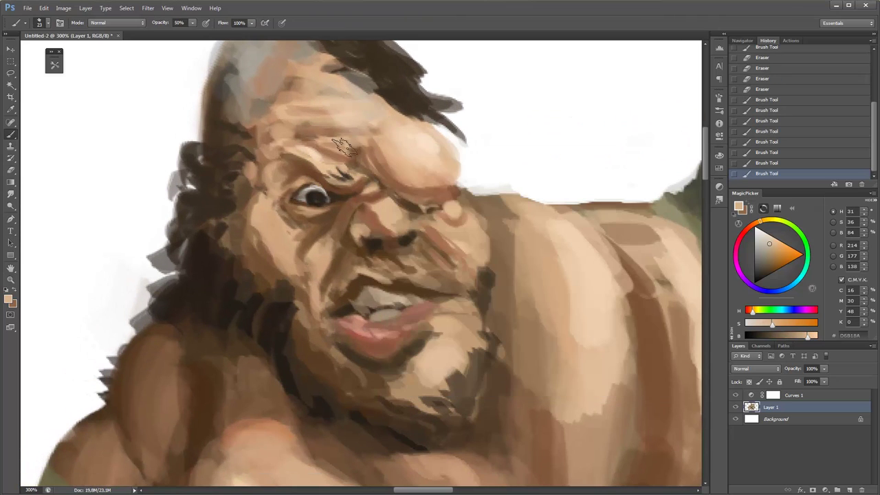
alt+click(412, 151)
mouse_move(316, 237)
mouse_down()
mouse_move(268, 227)
mouse_move(254, 210)
mouse_up()
key(3)
alt+click(323, 180)
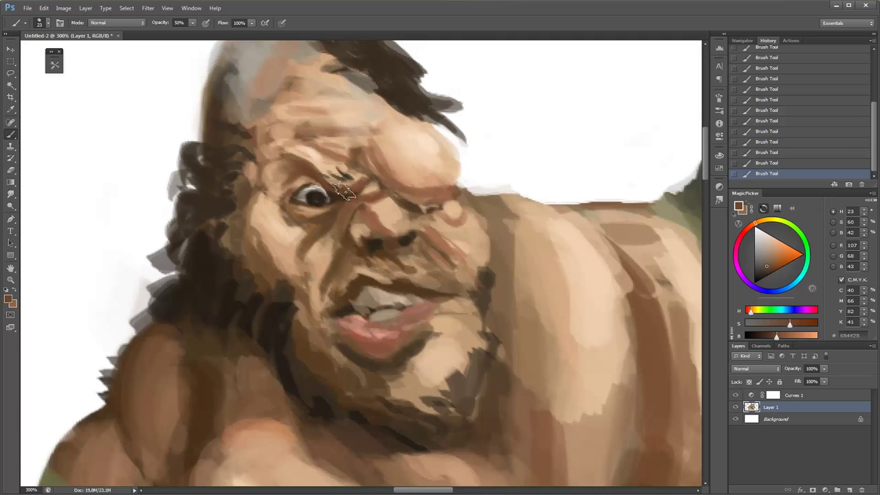
mouse_move(274, 241)
mouse_down()
mouse_move(258, 221)
mouse_move(265, 203)
mouse_move(286, 235)
mouse_up()
alt+click(314, 265)
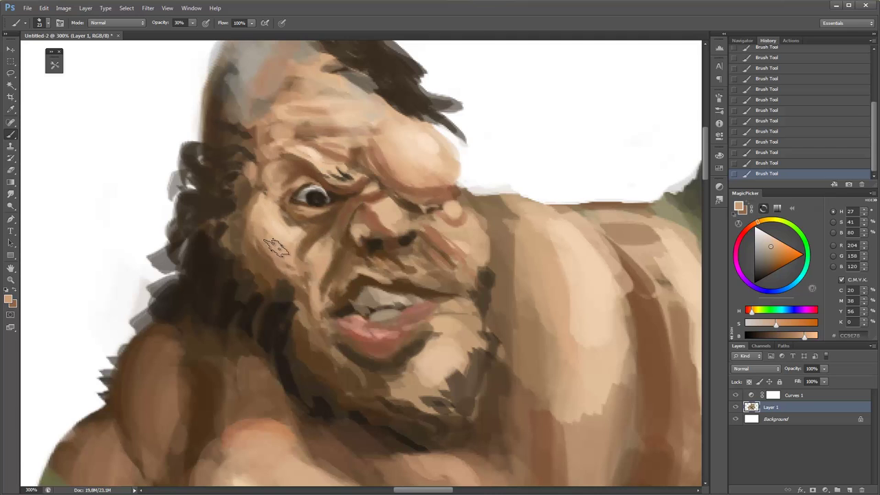
alt+click(321, 178)
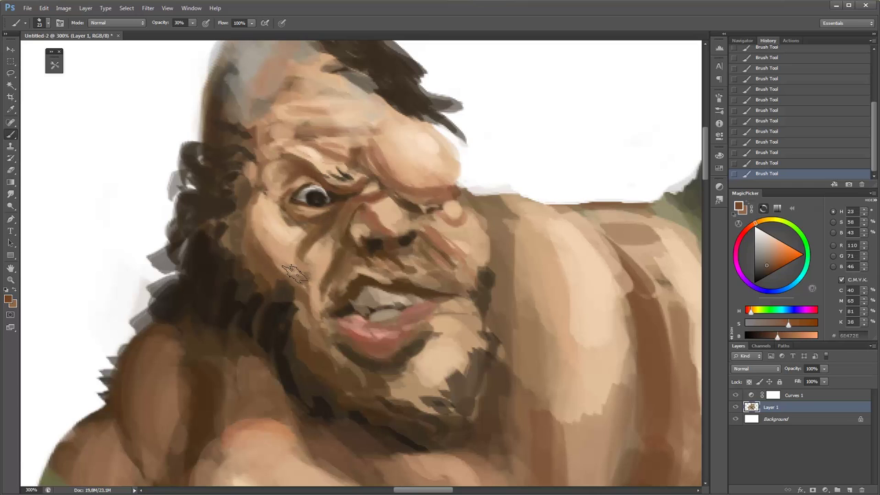
drag(289, 240, 306, 226)
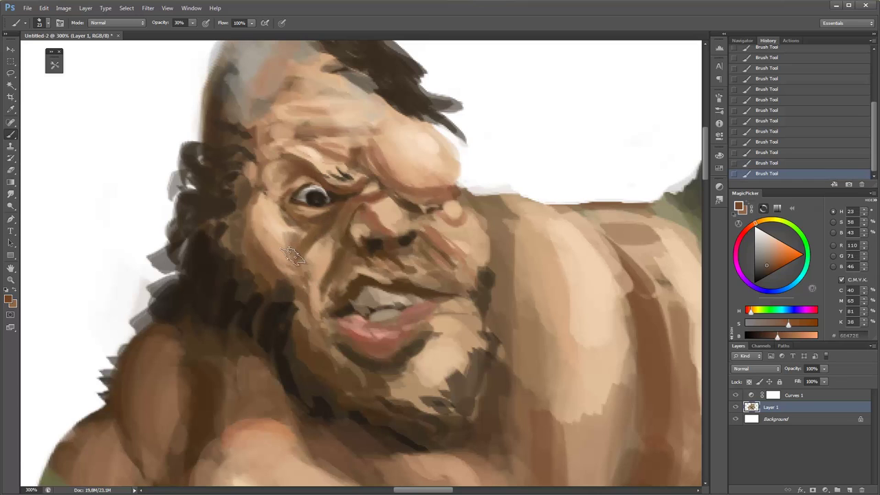
Sample light and dark skin tones around the nose and adjust the brush preset.
alt+click(307, 262)
alt+click(370, 219)
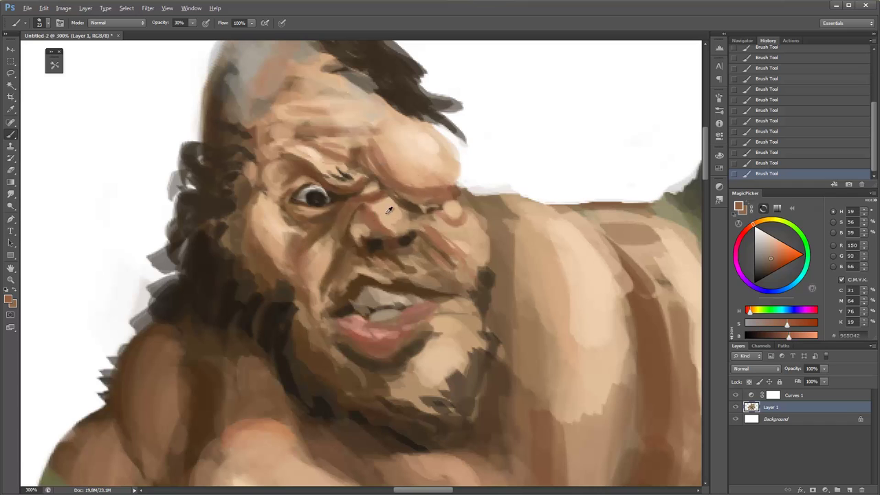
alt+click(371, 216)
alt+click(364, 229)
alt+click(368, 216)
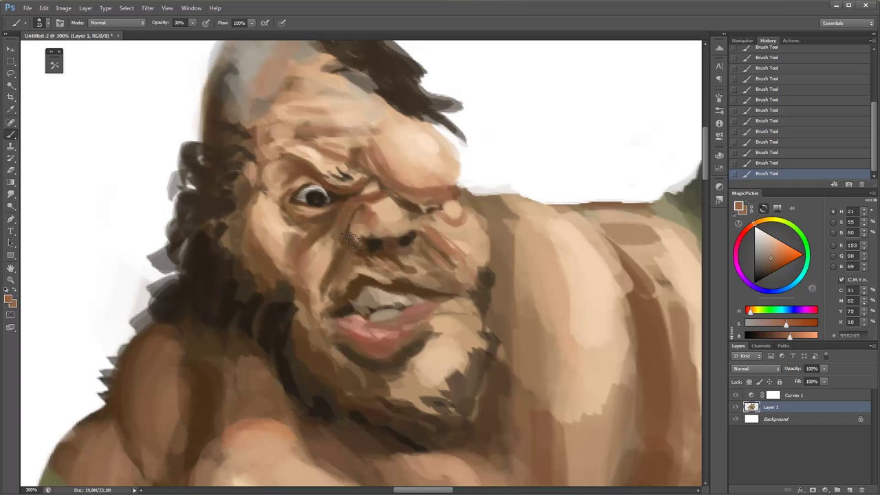
alt+click(384, 200)
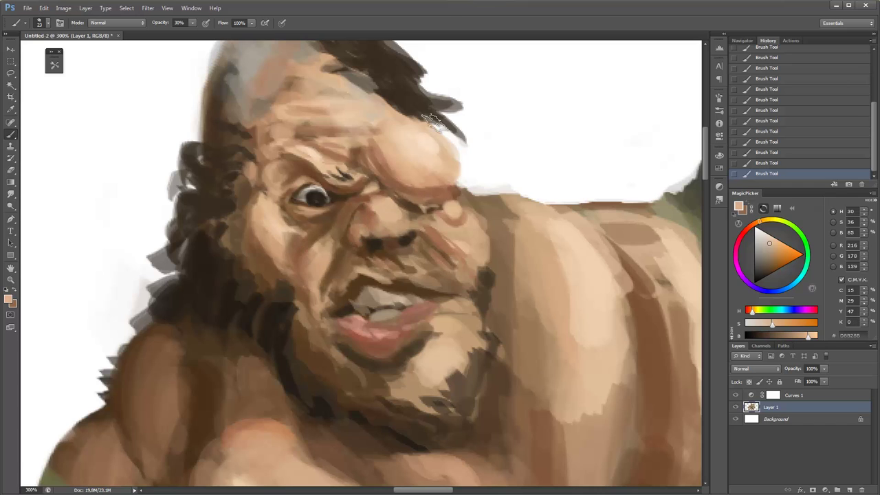
right_click(371, 206)
key(Return)
Sample mid, dark and warm skin tones under the eye, then zoom back out.
alt+click(377, 210)
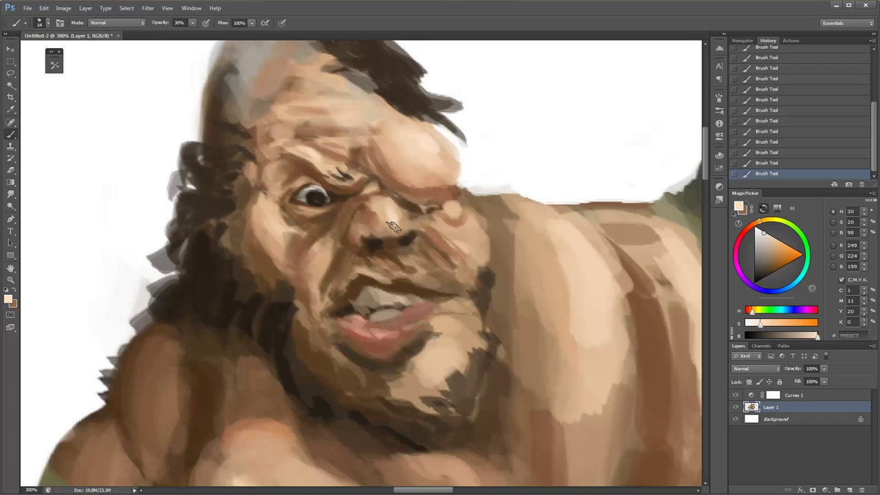
key(z)
alt+click(466, 166)
click(466, 166)
key(b)
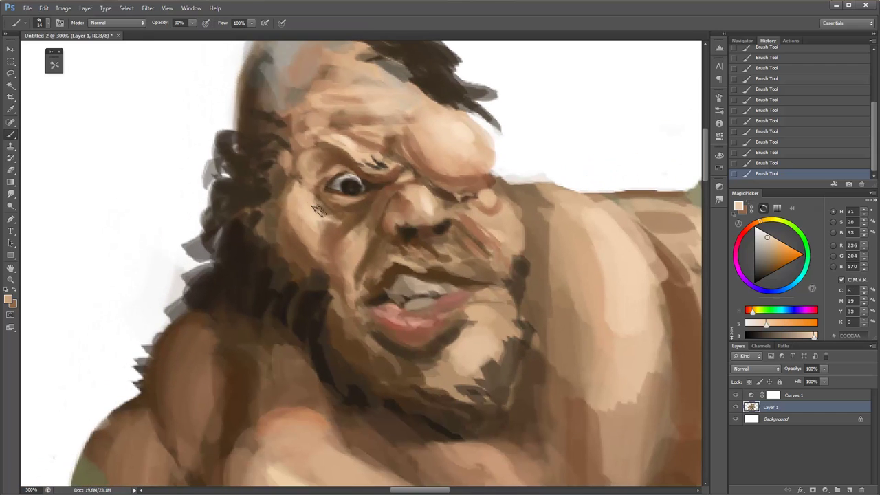
alt+click(341, 210)
alt+click(344, 218)
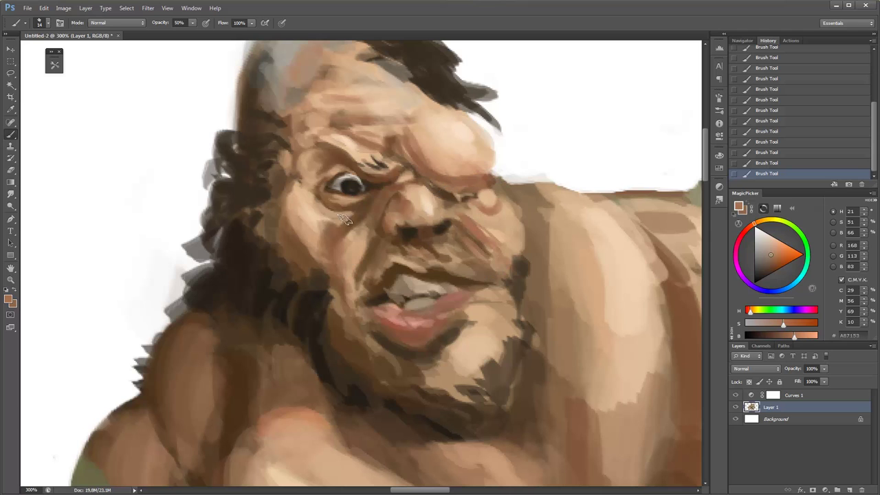
alt+click(339, 213)
alt+click(356, 214)
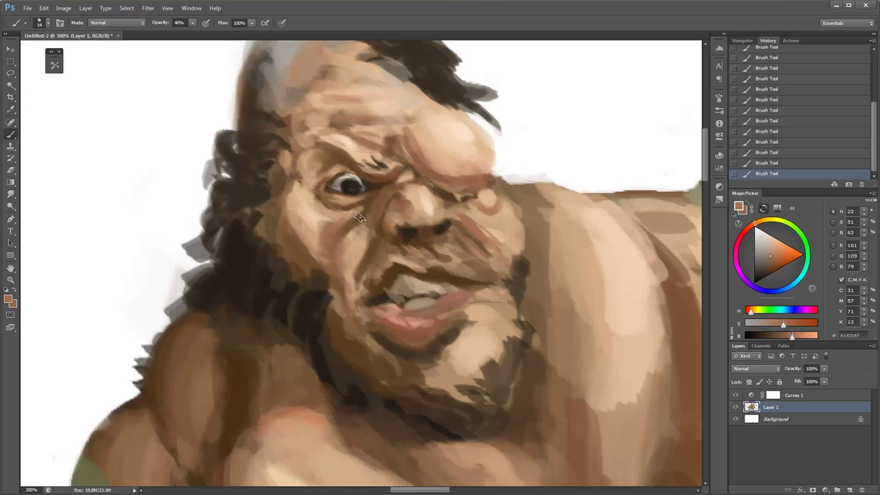
key(z)
alt+click(434, 199)
Zoom out to view the whole figure, then zoom back in on the face.
alt+click(433, 199)
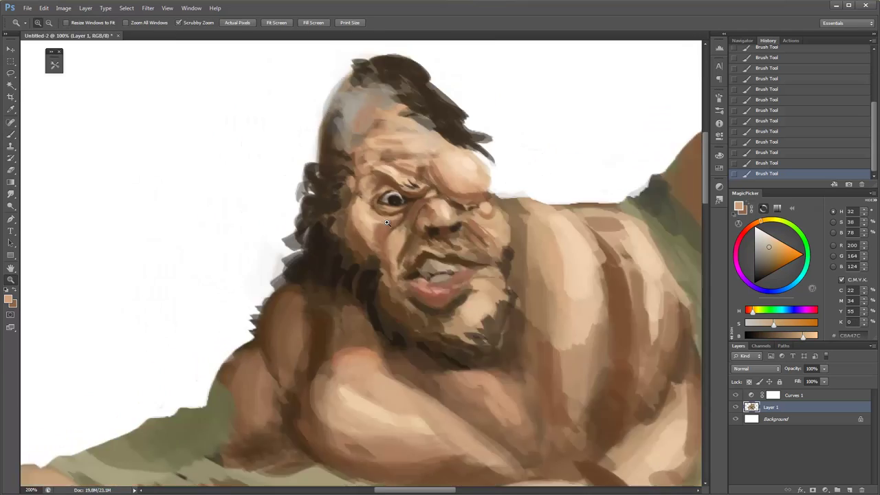
key(b)
key(h)
click(381, 229)
drag(382, 229, 387, 130)
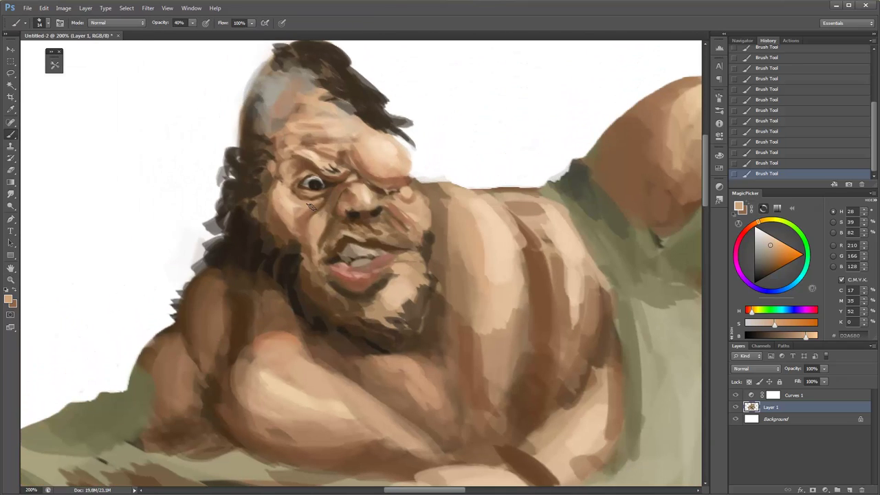
Sample skin, brown and grey tones around the eye and darken the upper eyelid at 30% opacity.
alt+click(300, 207)
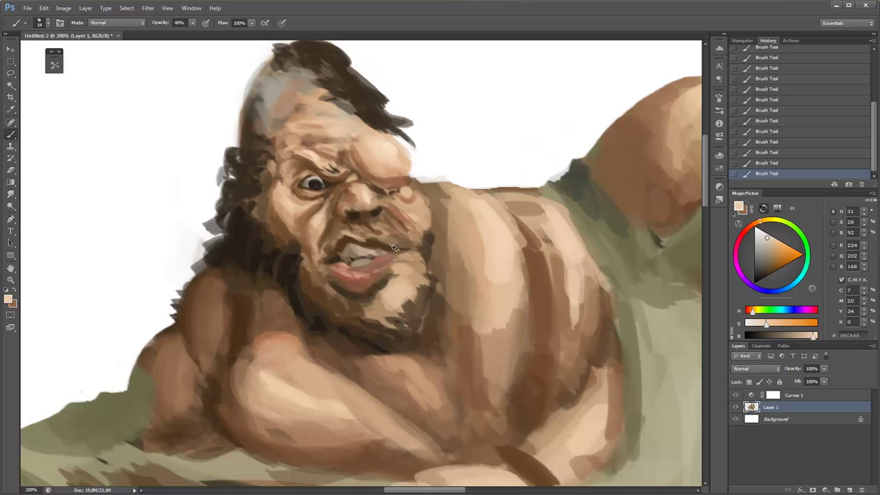
alt+click(325, 176)
key(3)
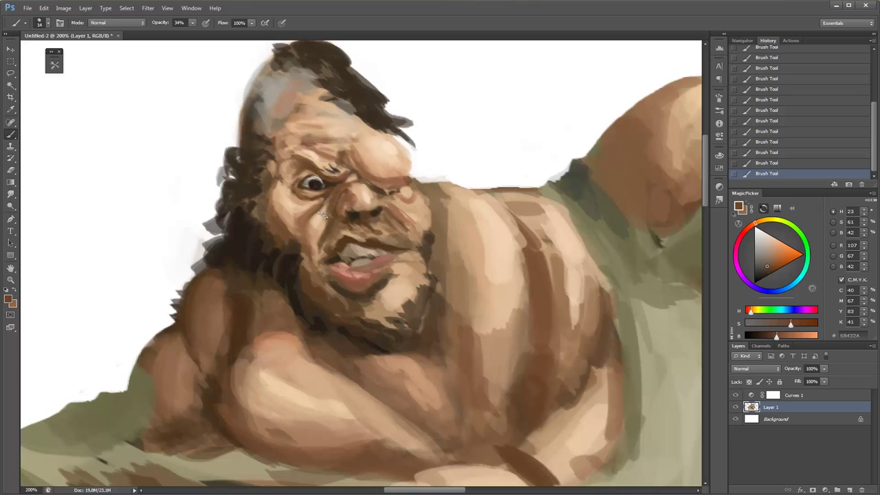
alt+click(317, 170)
alt+click(328, 179)
alt+click(318, 182)
alt+click(313, 185)
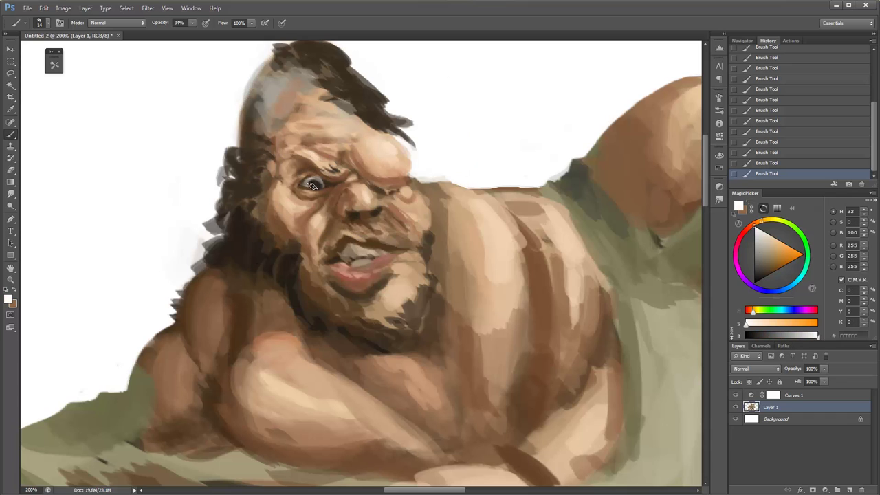
alt+click(298, 164)
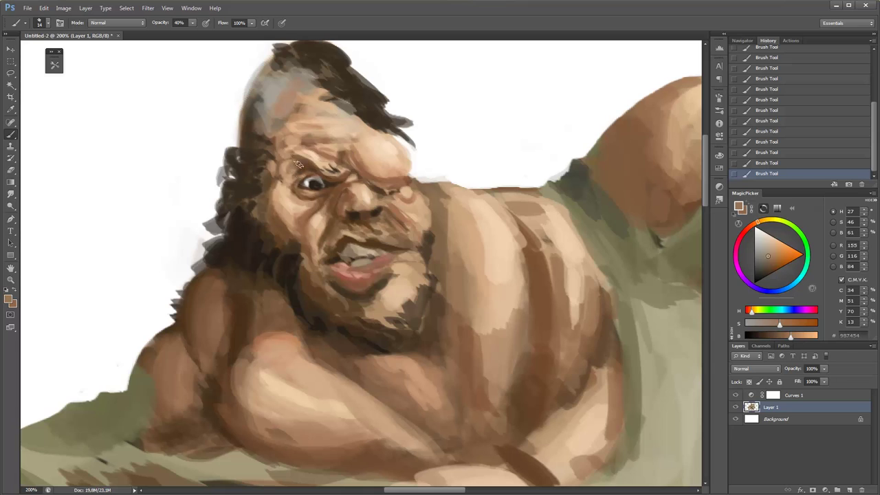
alt+click(311, 172)
drag(306, 168, 289, 165)
Sample light skin and dark brow browns, switching brush opacity between 30% and 50%.
alt+click(290, 167)
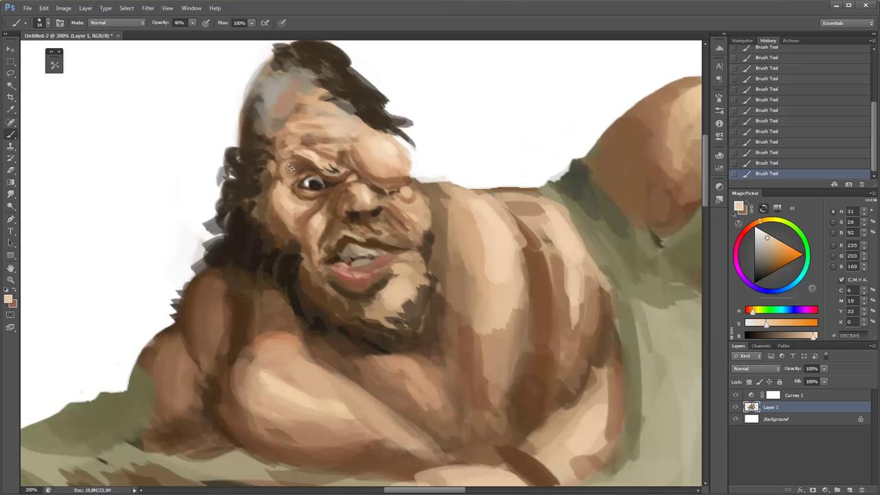
alt+click(329, 152)
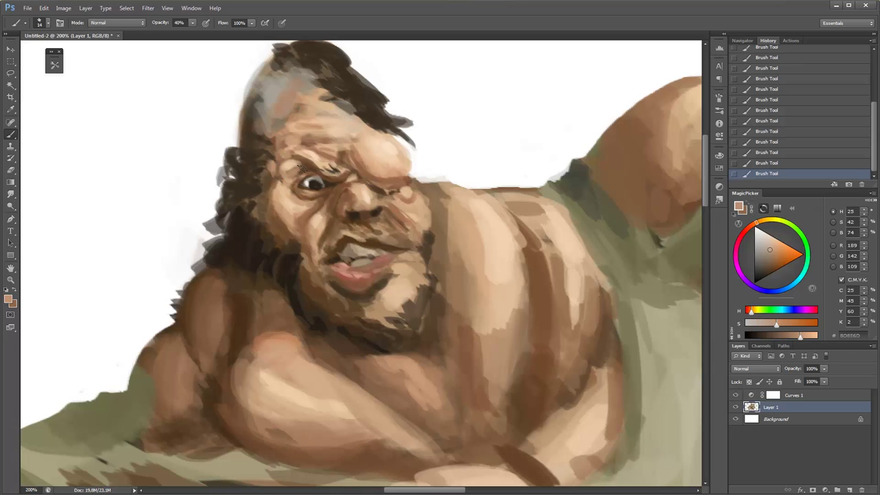
alt+click(303, 169)
key(3)
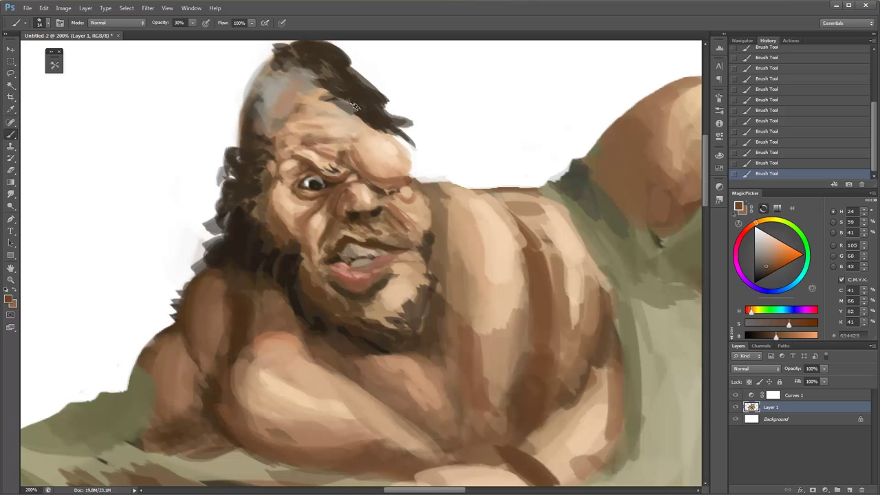
alt+click(321, 157)
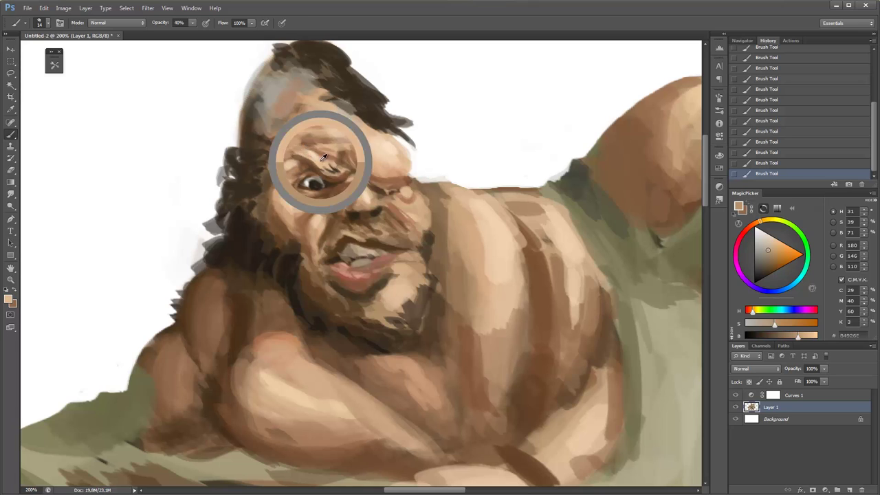
key(5)
alt+click(376, 160)
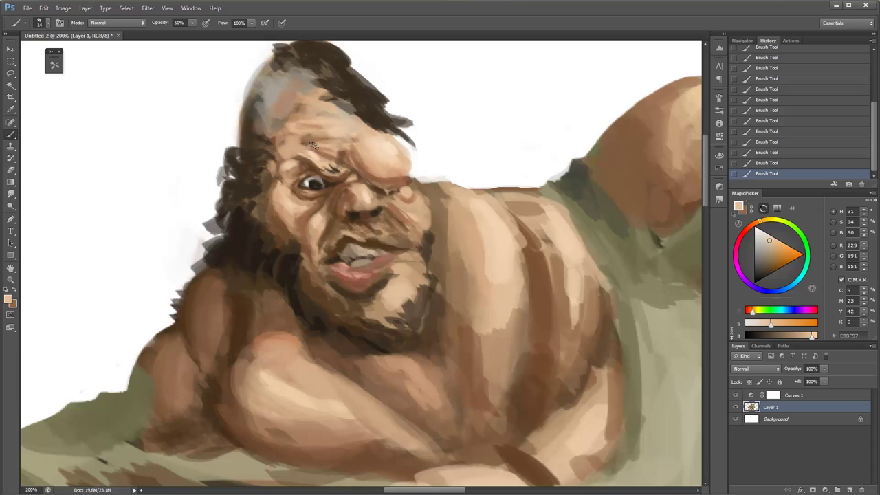
alt+click(361, 167)
alt+click(336, 177)
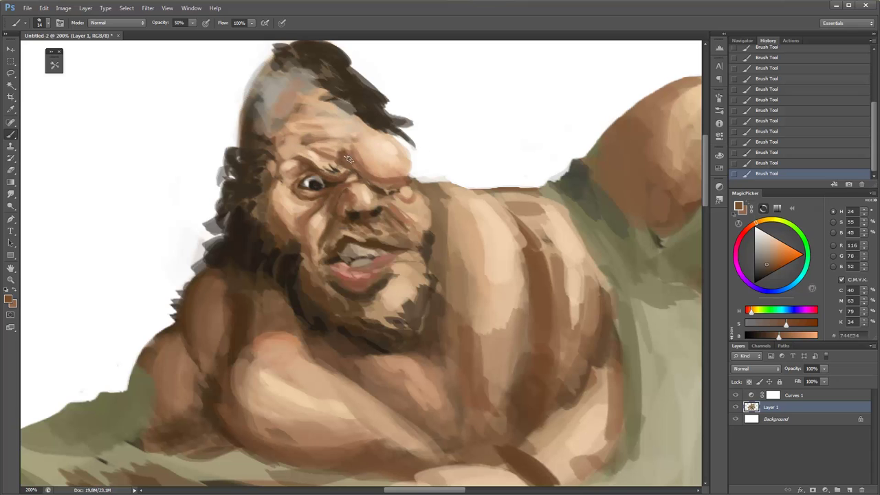
alt+shift+right_click(369, 159)
Enlarge the brush, pick warmer and paler skin tones, and paint a light forehead highlight.
alt+click(344, 146)
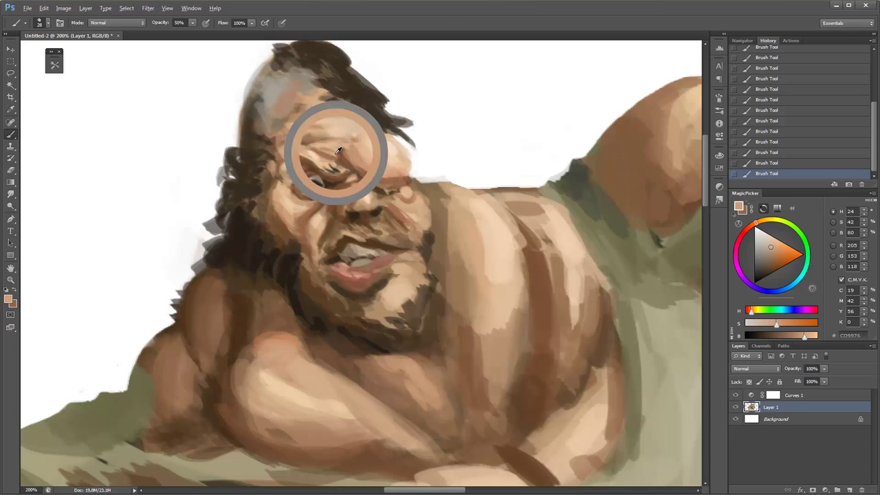
key(bracketright)
alt+click(343, 159)
alt+click(349, 161)
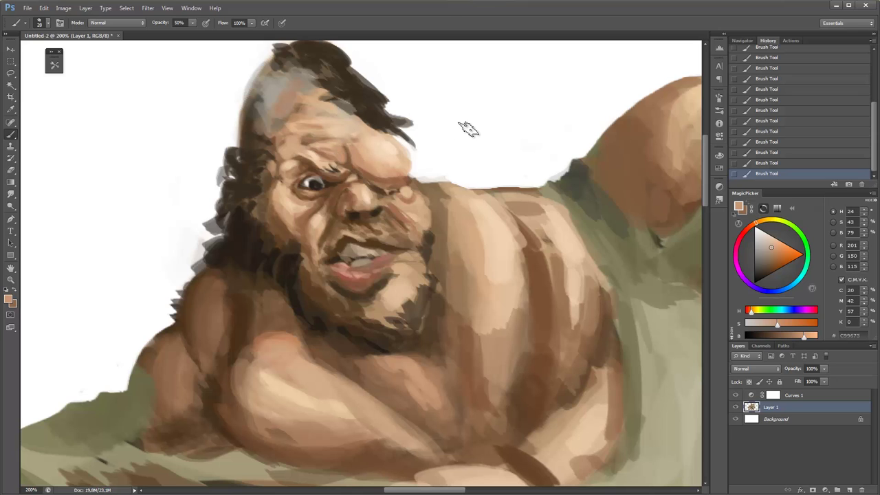
right_click(426, 207)
alt+click(291, 199)
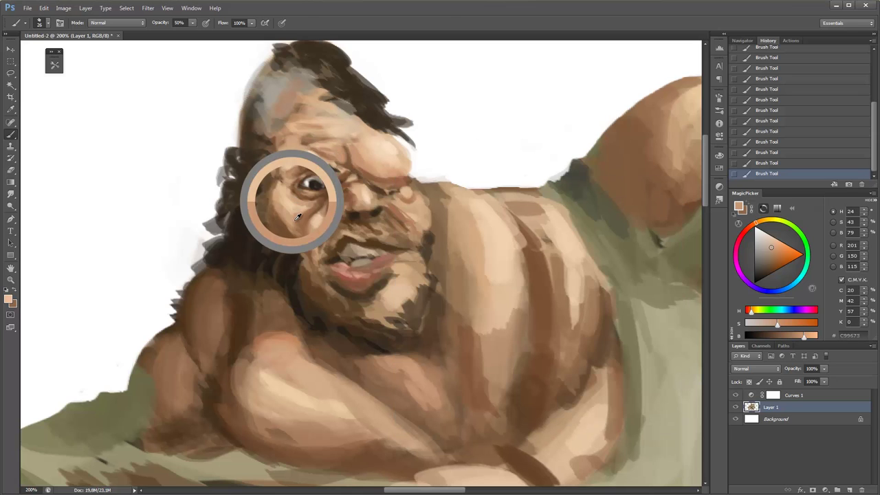
alt+click(337, 147)
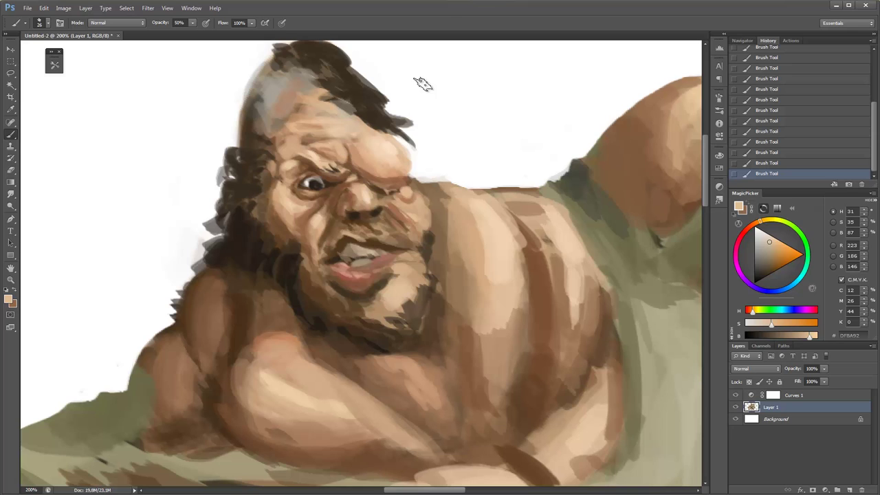
alt+click(375, 147)
drag(343, 146, 347, 168)
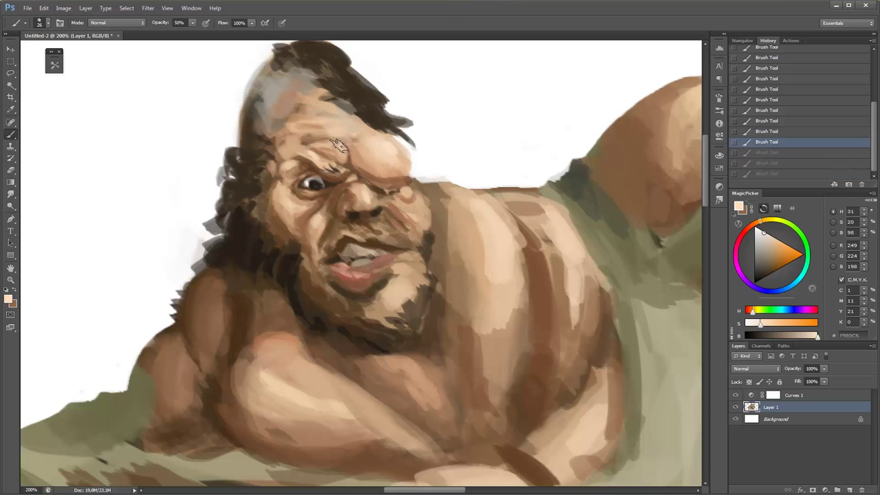
Sample darker forehead and brow browns and lighter skin at 30% opacity.
right_click(347, 134)
key(Return)
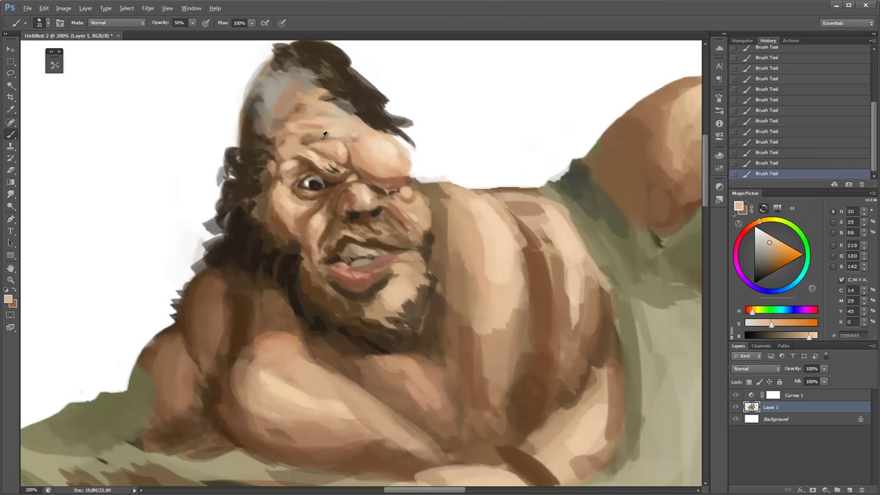
alt+click(323, 136)
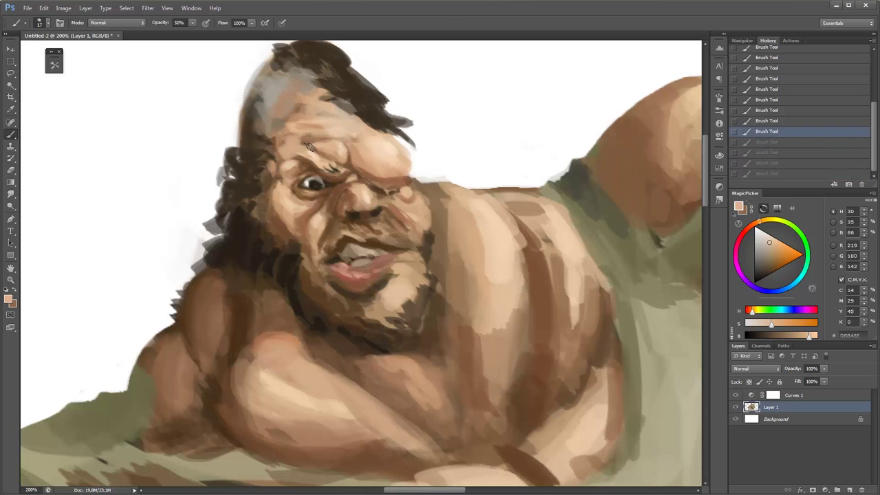
alt+click(303, 143)
key(3)
alt+click(287, 143)
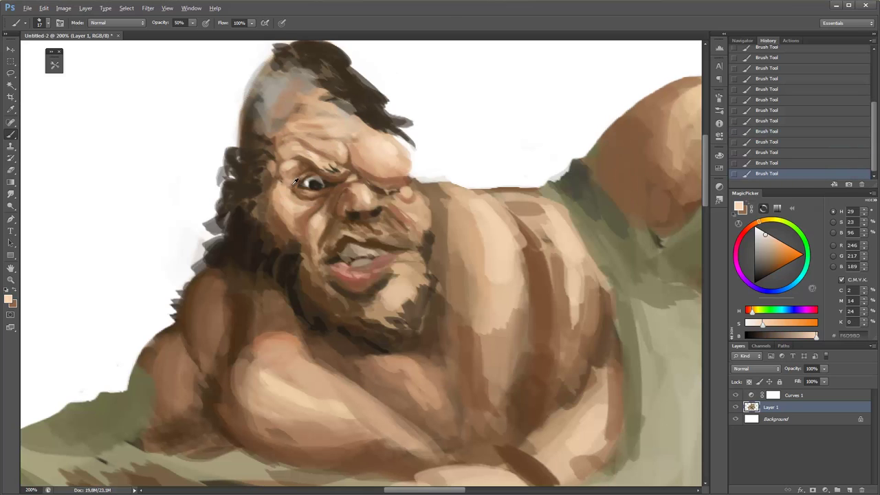
alt+click(290, 158)
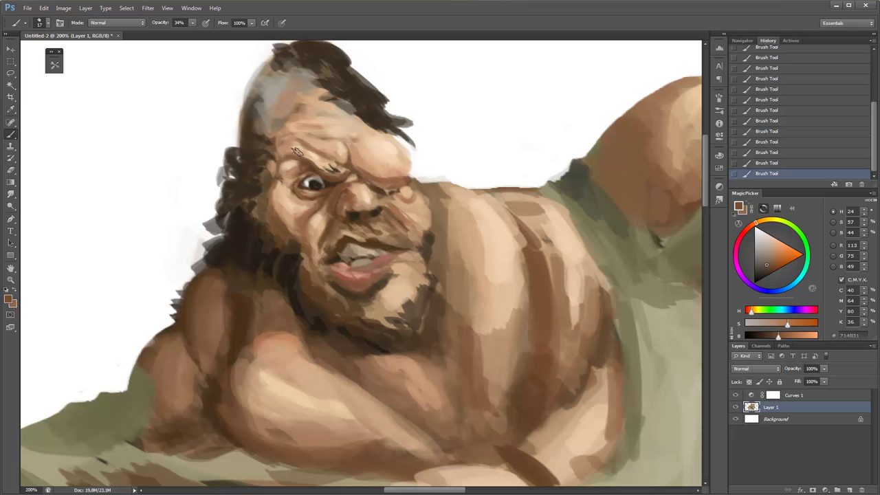
Reframe the view on the face and lighten the brow above the eye with a light skin tone.
alt+click(359, 124)
mouse_move(359, 124)
mouse_down()
mouse_move(402, 103)
mouse_move(338, 159)
mouse_up()
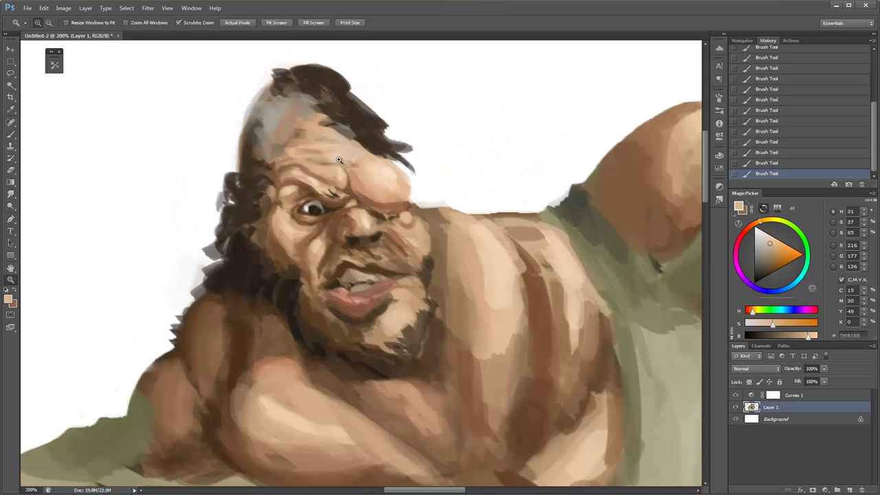
key(b)
alt+click(303, 178)
alt+click(303, 180)
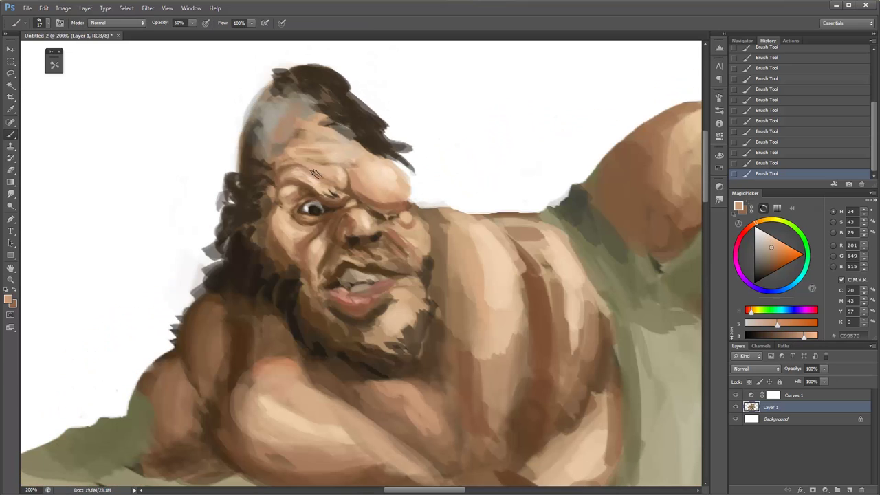
alt+click(323, 185)
drag(323, 182, 311, 186)
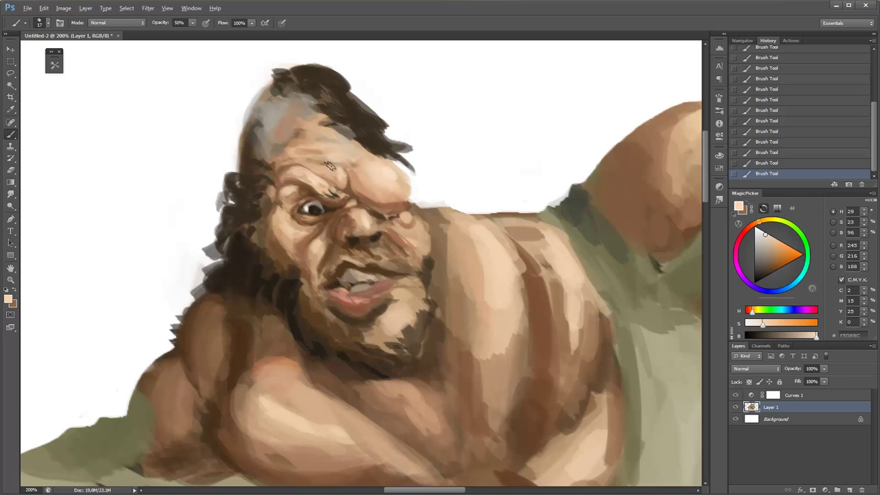
Layer light, mid and deeper brown forehead tones and the hair's dark brown at 30% opacity.
alt+click(329, 165)
alt+click(354, 188)
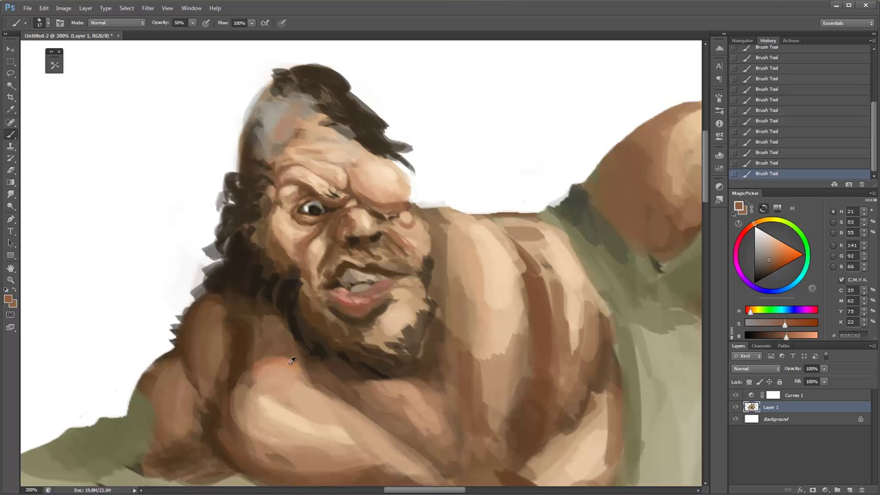
alt+click(407, 217)
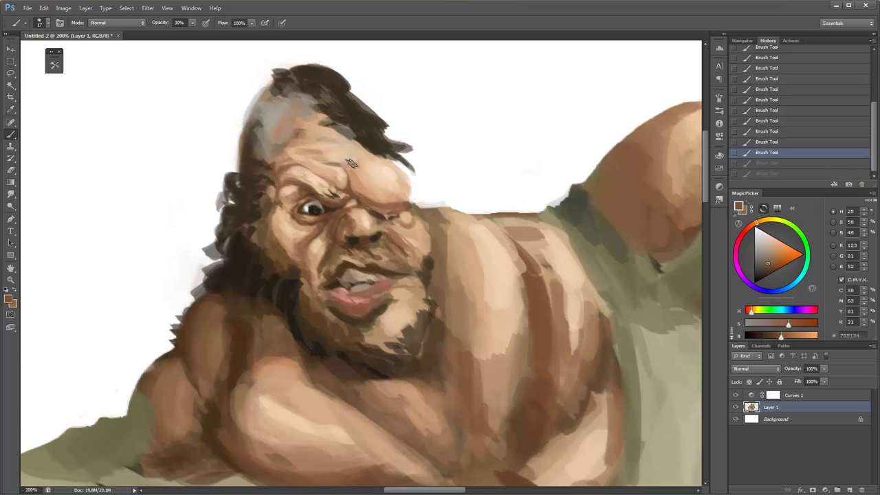
key(3)
alt+click(366, 187)
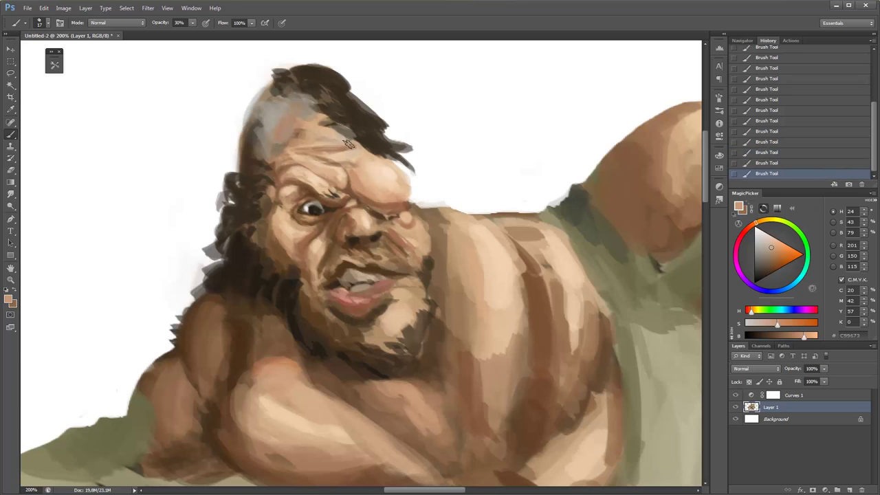
alt+click(354, 164)
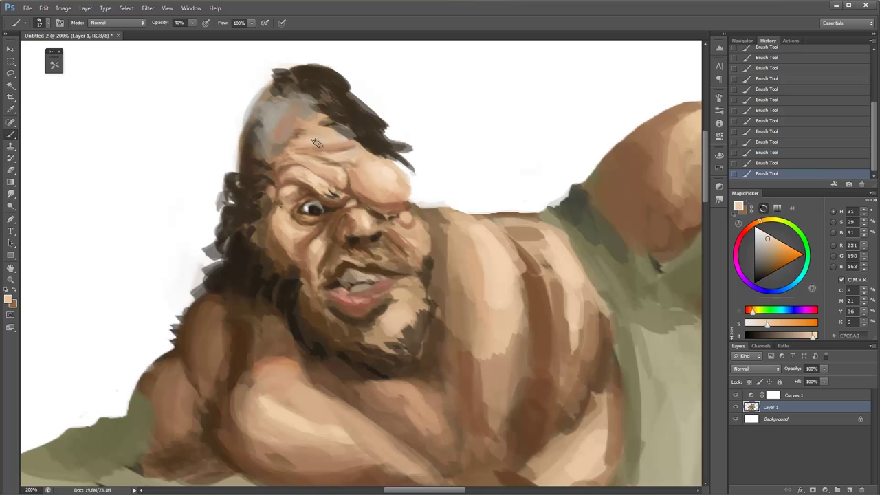
alt+click(340, 149)
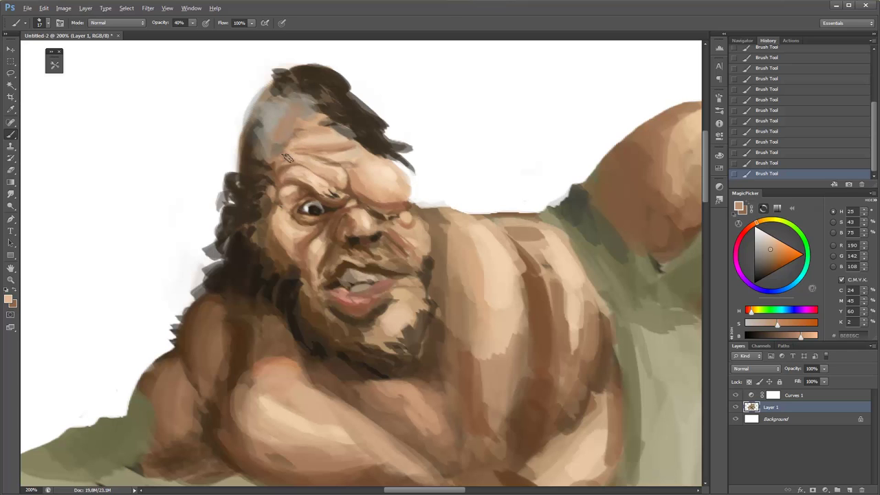
alt+click(287, 156)
alt+click(347, 159)
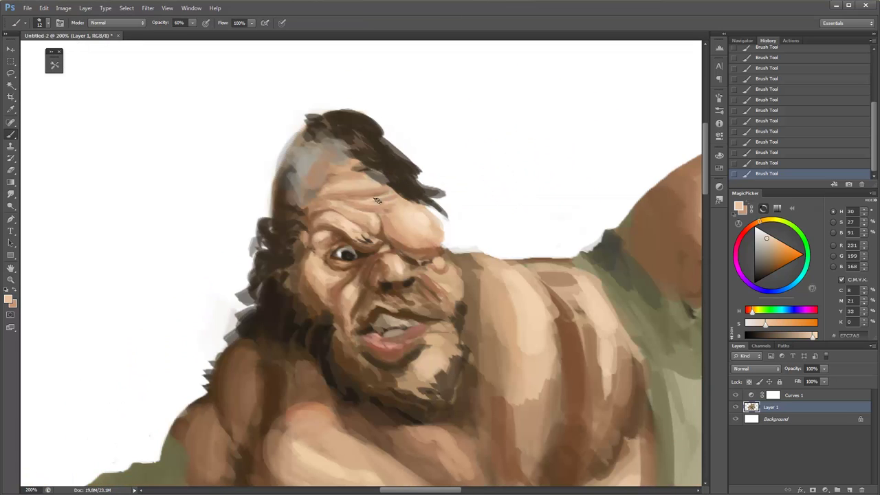
alt+click(401, 197)
key(3)
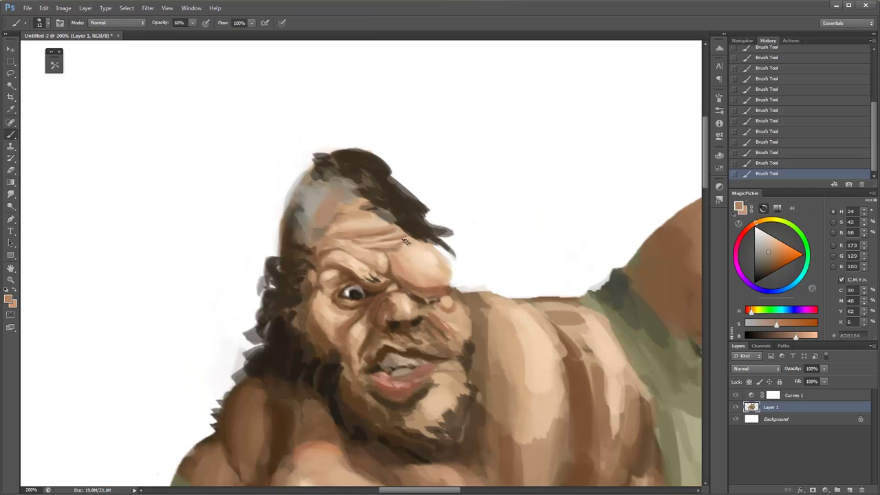
Sample light, dark and shadow skin tones, zooming out twice to judge the whole figure.
alt+click(404, 236)
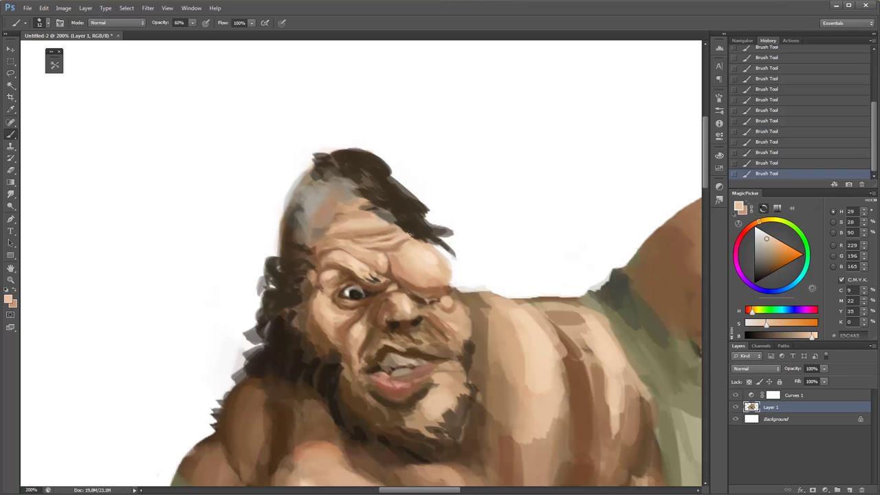
alt+click(399, 249)
alt+click(389, 256)
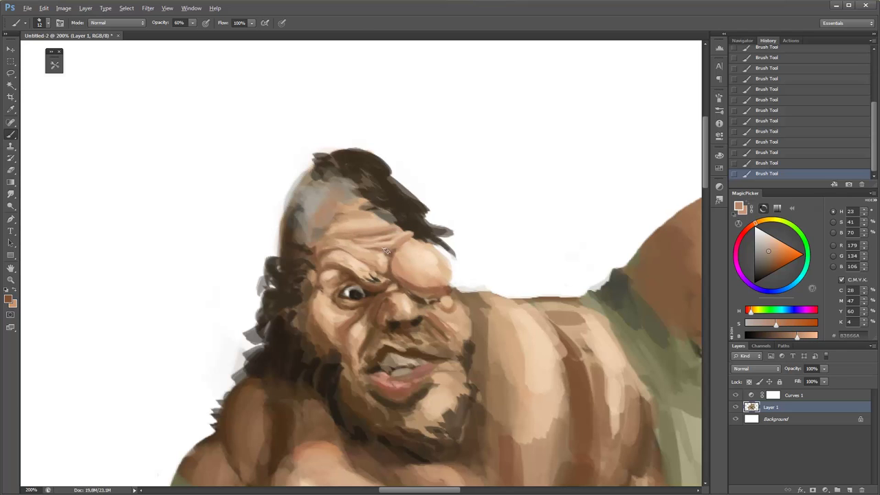
key(z)
alt+click(481, 143)
click(360, 248)
key(b)
alt+click(368, 256)
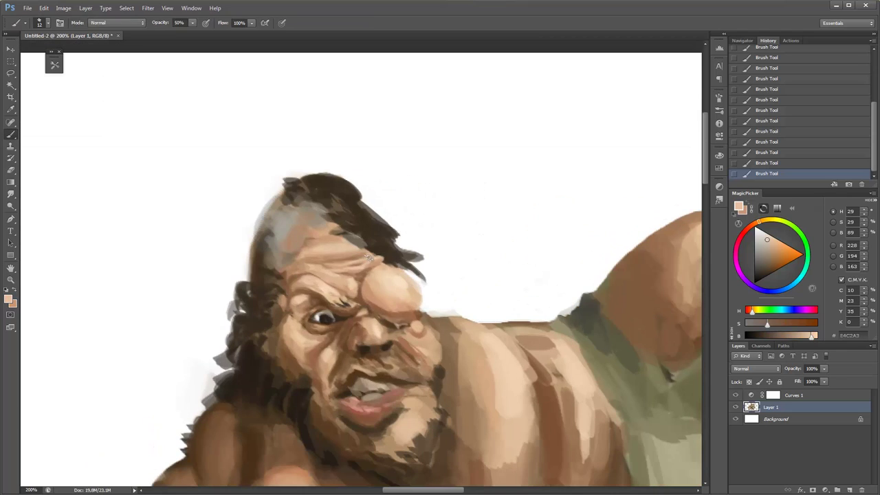
key(z)
alt+click(350, 269)
click(354, 285)
key(b)
Sample brow and cheek browns, enlarge the brush to size 22, and bring the head into view.
alt+click(355, 293)
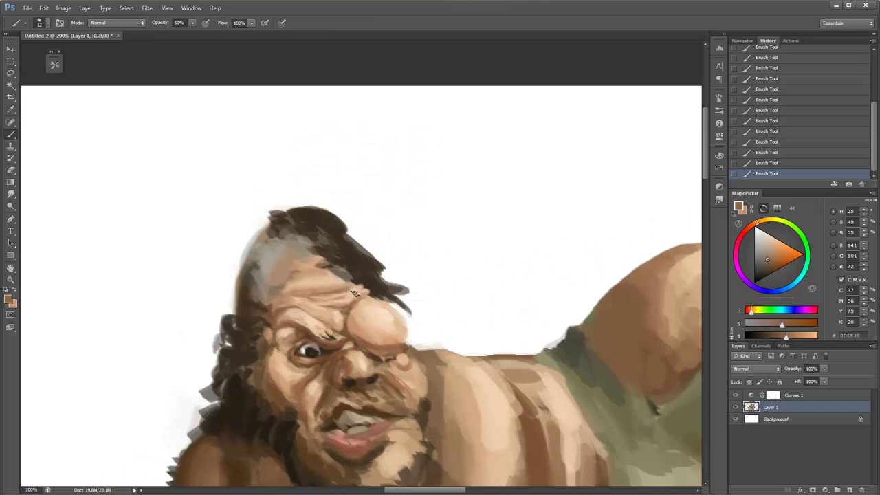
alt+click(402, 349)
right_click(352, 278)
key(Return)
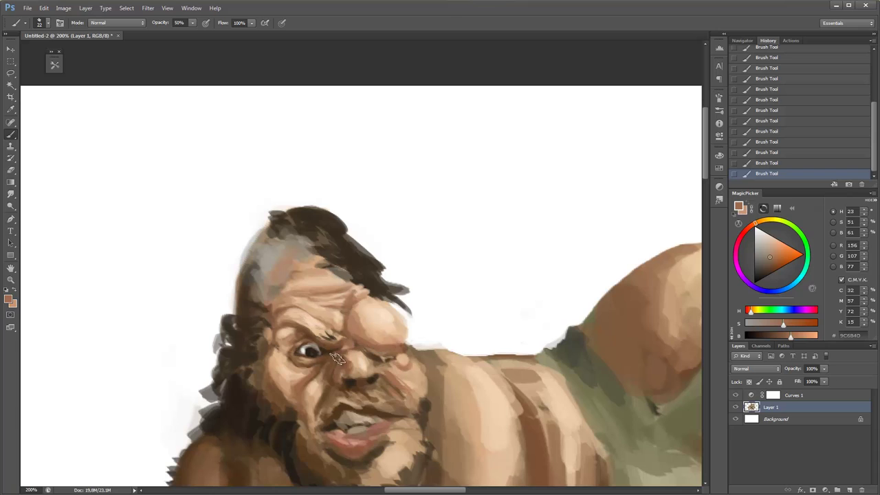
alt+click(366, 344)
drag(405, 327, 446, 246)
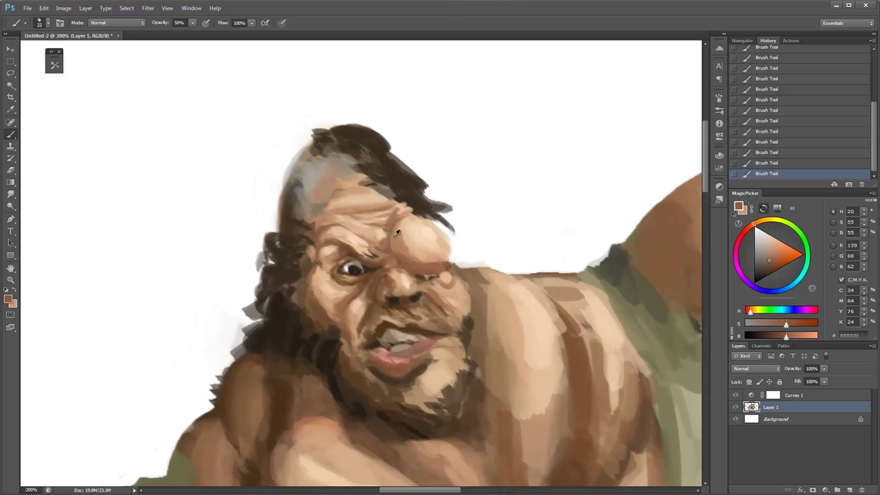
Sample grey-brown scalp and dark hair-edge tones, setting brush opacity to 33% then 56%.
alt+click(302, 193)
alt+click(308, 202)
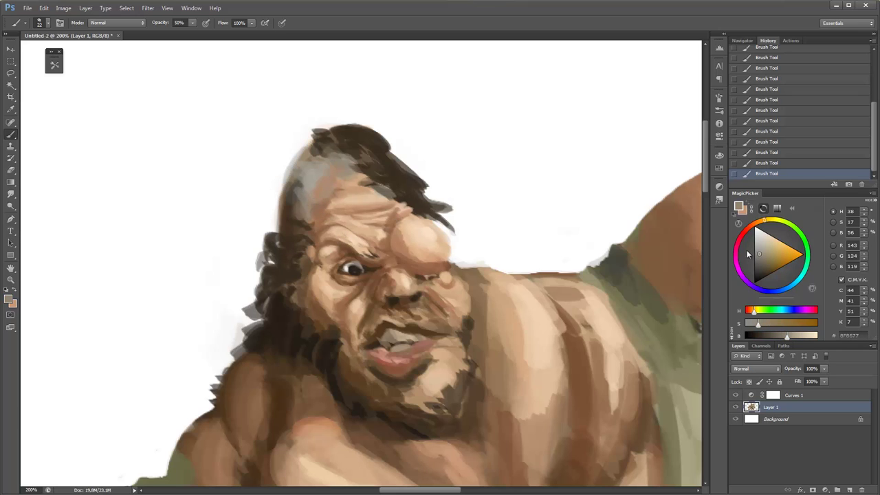
alt+click(320, 175)
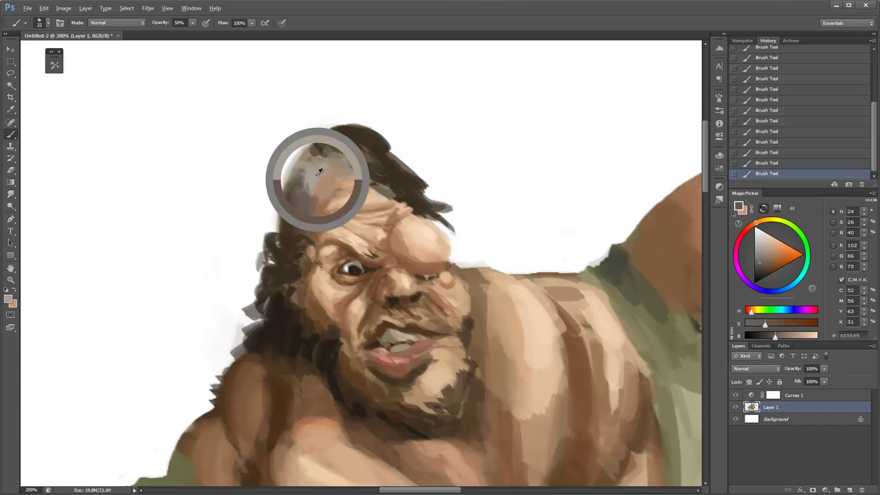
alt+click(356, 180)
key(3)
key(3)
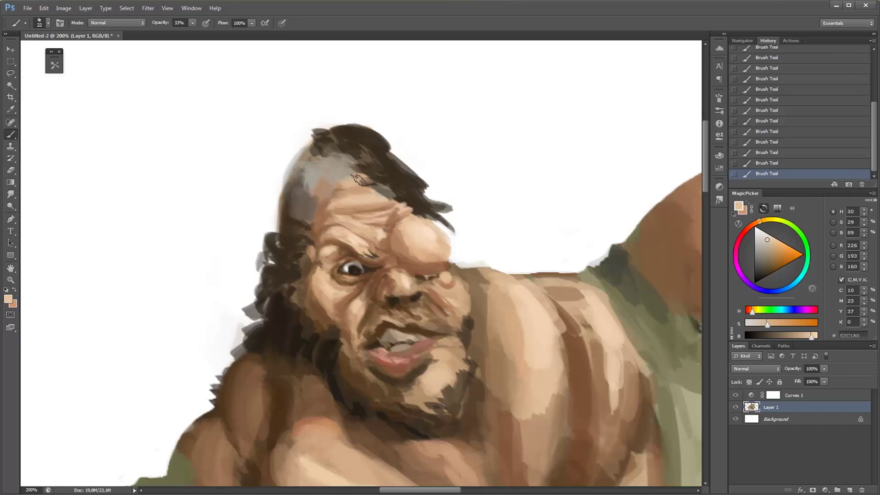
alt+click(340, 172)
key(5)
key(6)
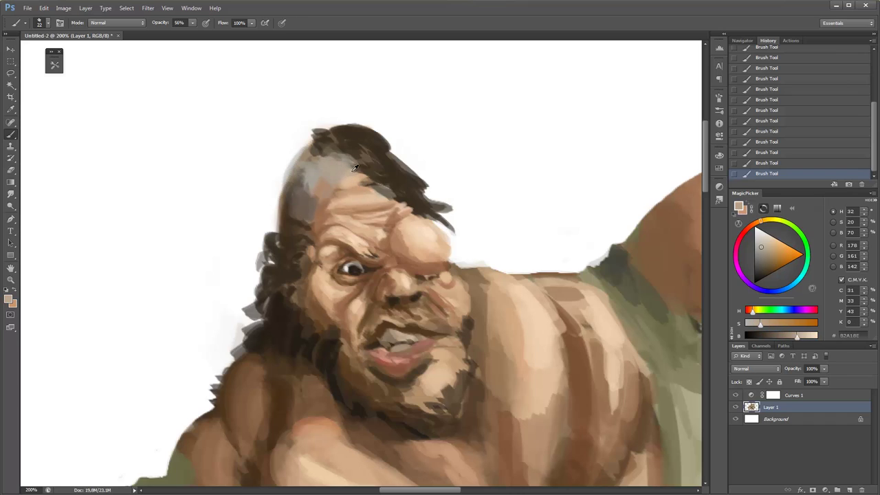
alt+click(358, 171)
Erase stray paint along the head's left edge, then brush soft muted forehead strokes at 50% and 20%.
key(e)
mouse_move(302, 147)
mouse_down()
mouse_move(271, 191)
mouse_move(273, 224)
mouse_up()
key(b)
key(5)
alt+click(311, 175)
mouse_move(310, 175)
mouse_down()
mouse_move(300, 195)
mouse_move(306, 203)
mouse_move(301, 173)
mouse_up()
alt+click(341, 172)
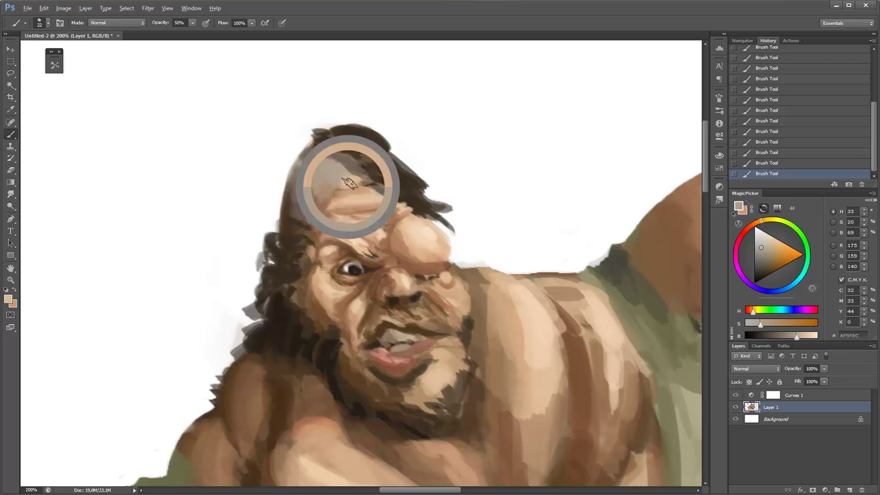
key(2)
alt+click(323, 180)
Sample a dark brown and paint darker strokes on the left temple at 50% opacity.
key(3)
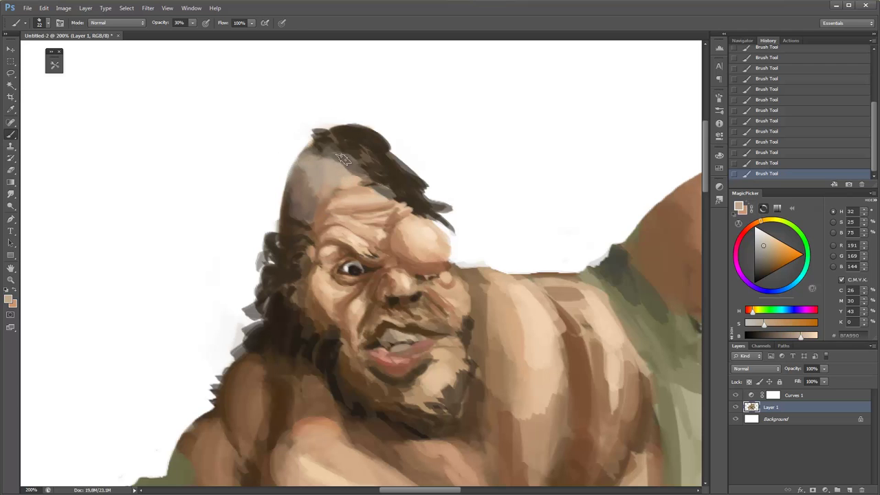
scroll(329, 169, down, 5)
scroll(317, 194, up, 7)
alt+click(317, 194)
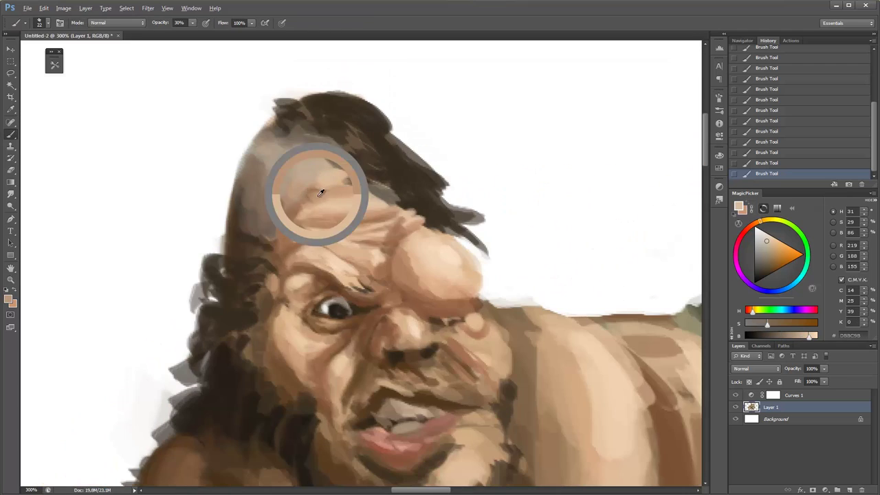
key(5)
alt+click(275, 220)
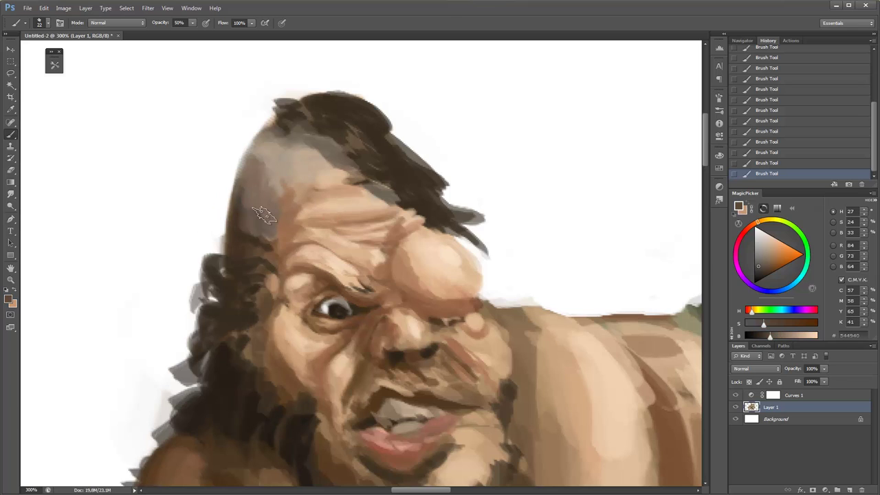
drag(272, 237, 264, 210)
Add longer dark shadow strokes along the temple and sample a mid brown from it.
alt+click(268, 219)
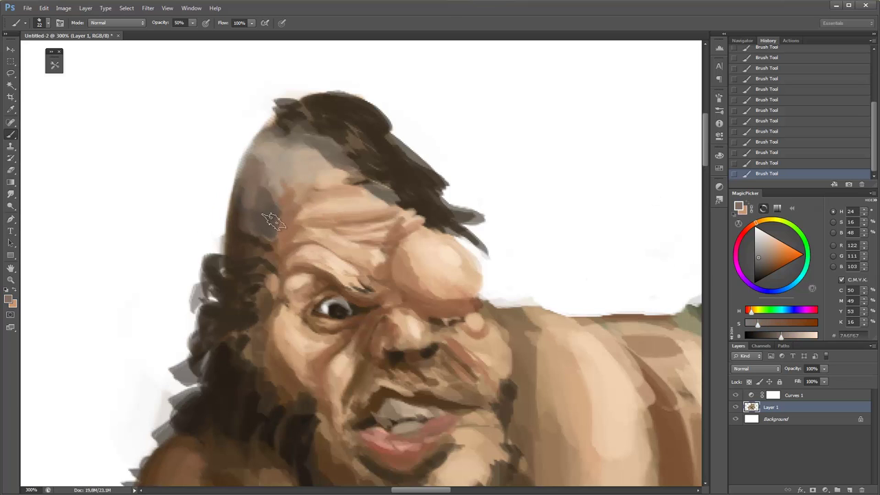
alt+click(255, 219)
drag(255, 234, 255, 155)
scroll(288, 192, down, 3)
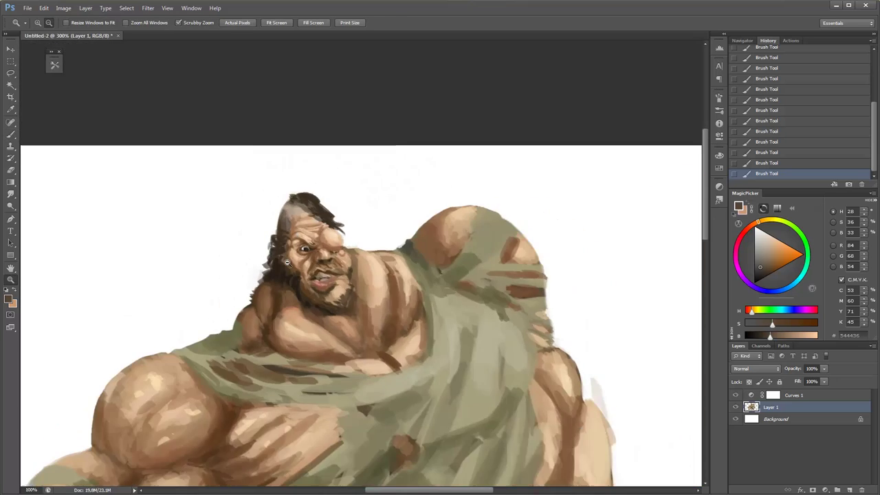
scroll(305, 196, up, 2)
alt+click(306, 192)
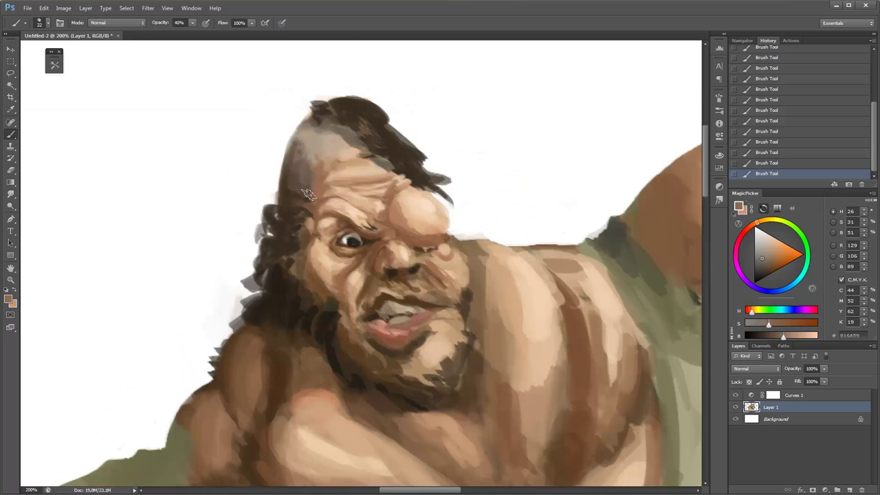
scroll(345, 167, down, 2)
scroll(337, 172, up, 2)
scroll(338, 172, down, 2)
Zoom out to review the figure, then reframe on the face and sample cheek skin tones.
scroll(338, 172, down, 2)
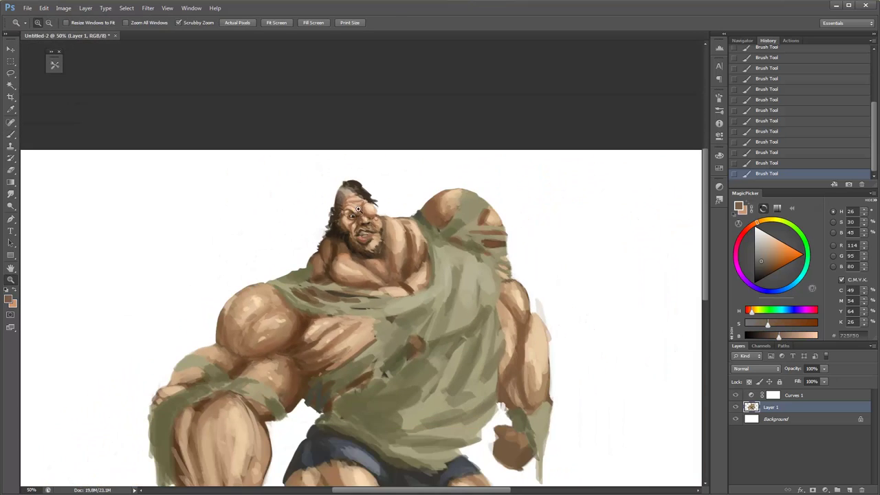
scroll(353, 296, up, 4)
alt+click(352, 296)
key(b)
drag(352, 295, 412, 225)
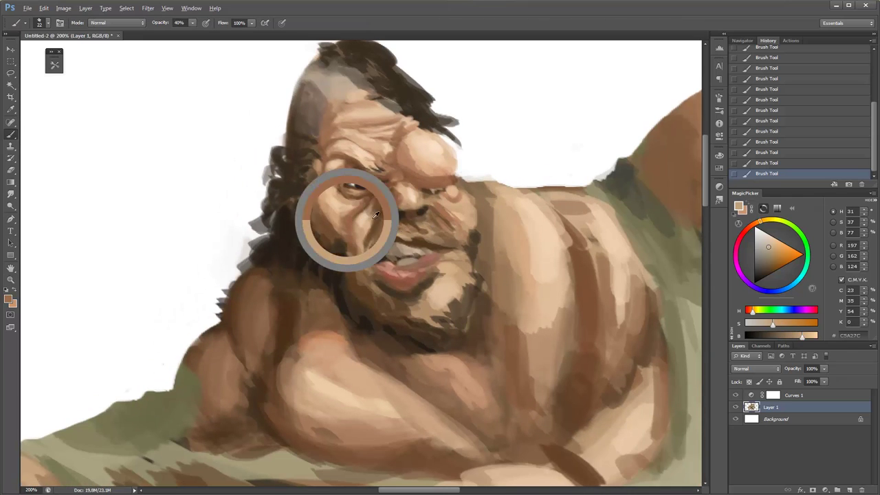
alt+click(344, 220)
alt+click(426, 234)
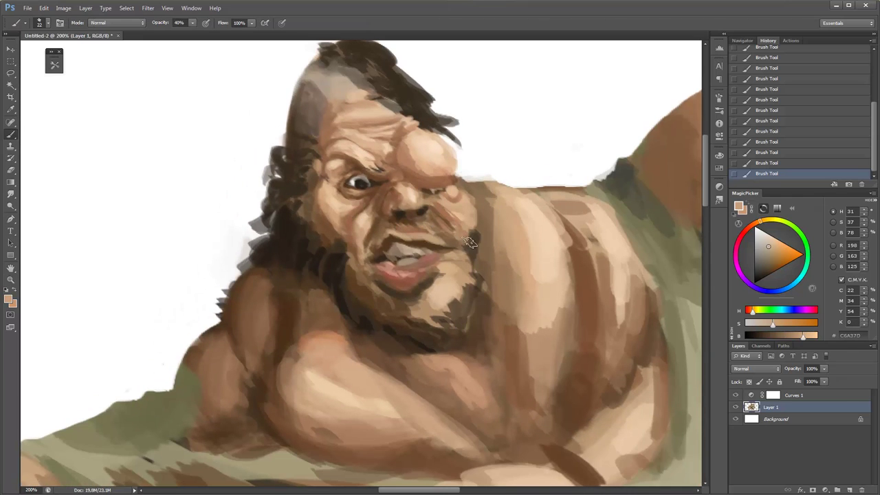
alt+click(428, 236)
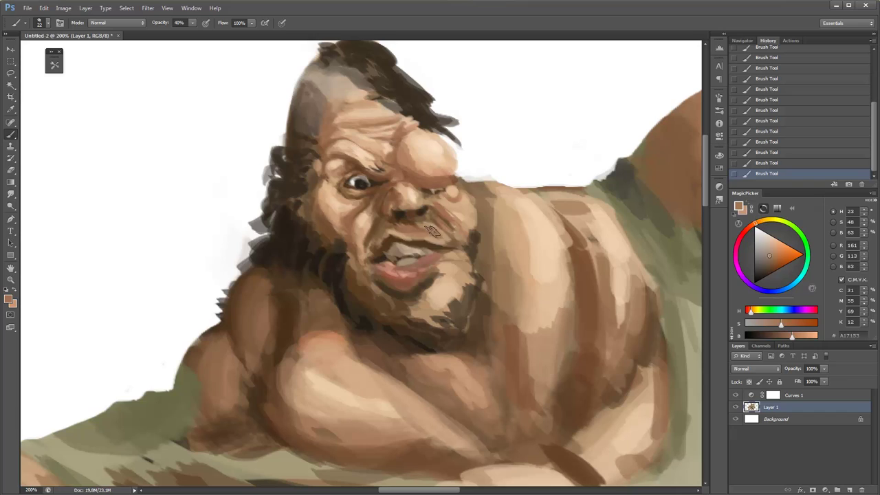
Set a size 14 brush at 70% opacity and sample near-black browns to touch up the mouth.
alt+click(458, 215)
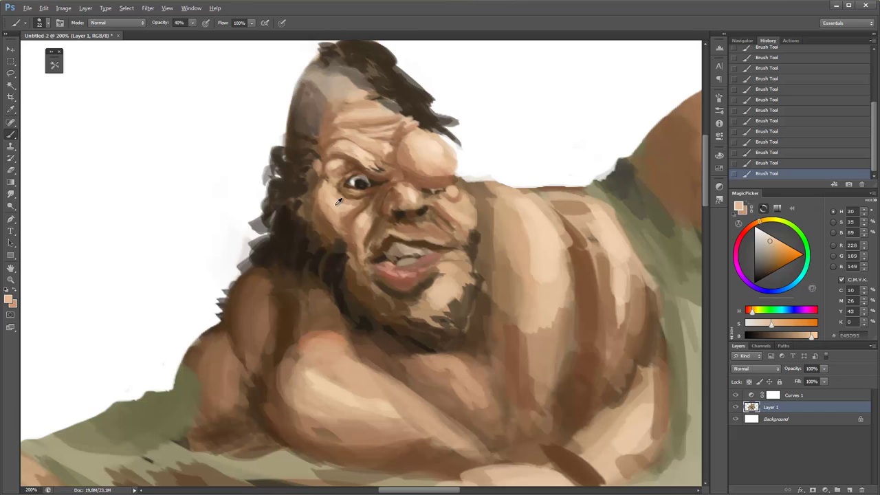
alt+click(439, 180)
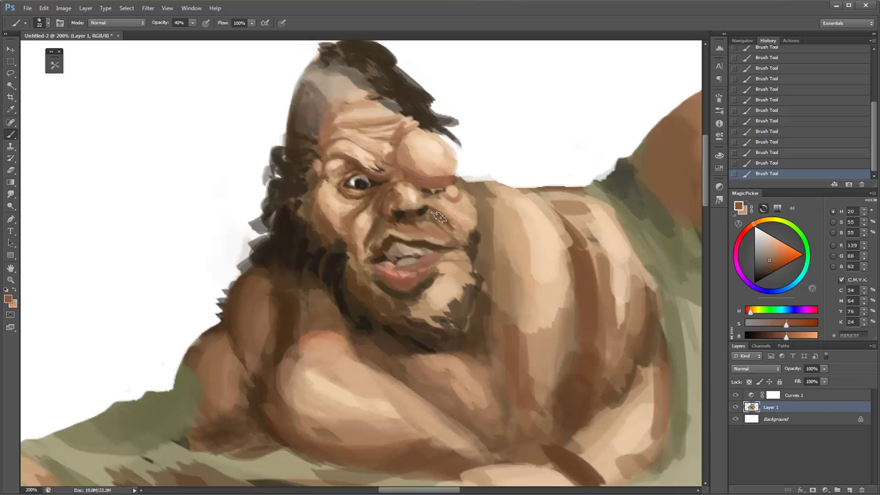
alt+click(445, 237)
right_click(445, 237)
key(Escape)
key(7)
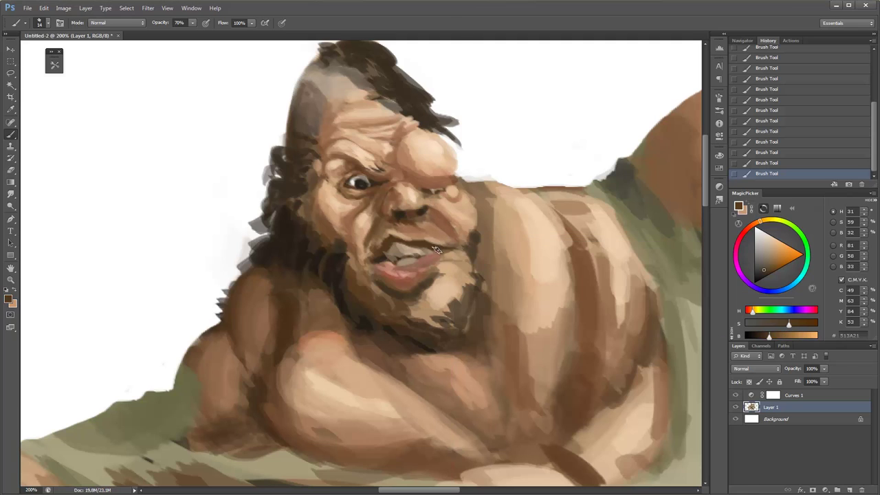
alt+click(384, 256)
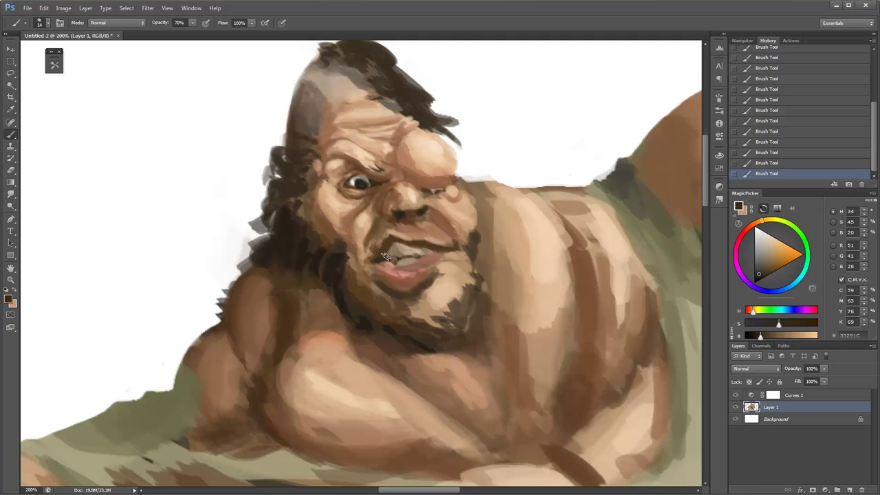
Save the painting as 133.psd.
key(ctrl+s)
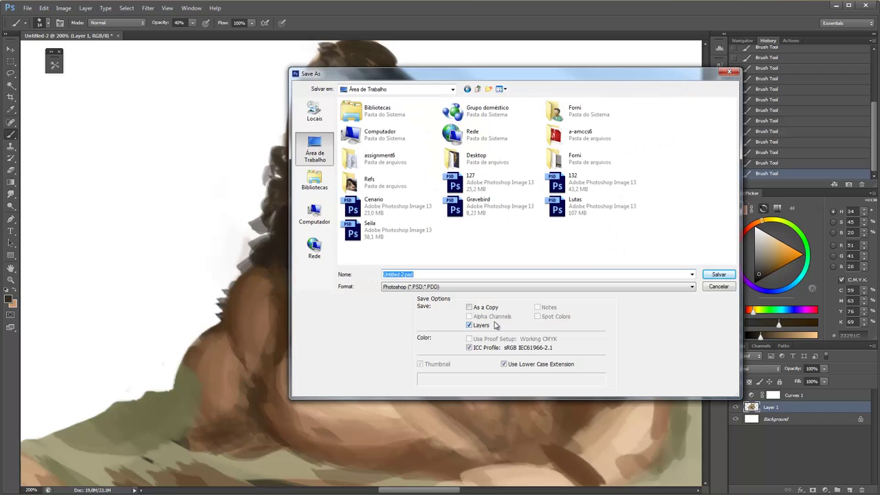
text(133)
key(Return)
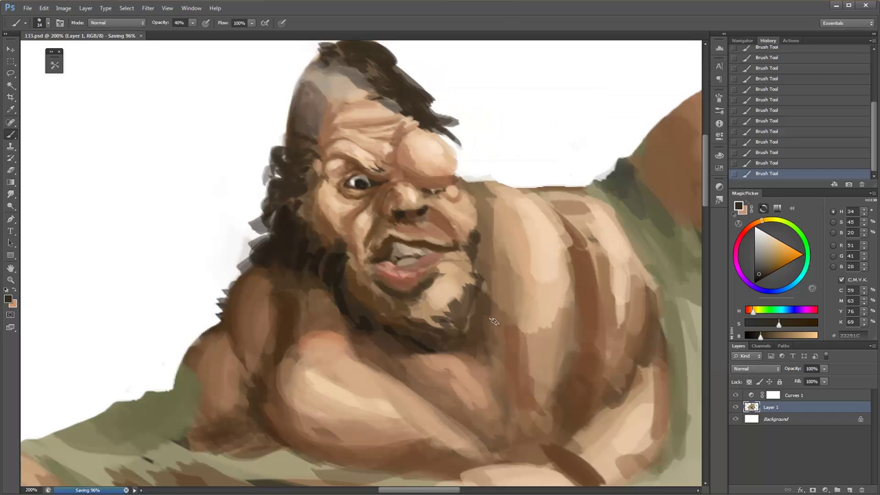
Sample a mid brown and magnify the mouth to 400%.
alt+click(376, 249)
alt+click(371, 251)
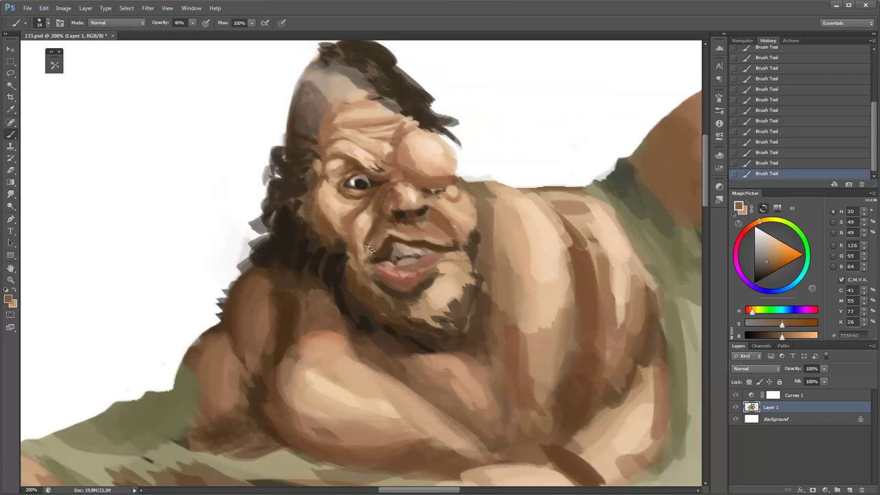
ctrl+alt+click(404, 260)
alt+click(404, 260)
click(413, 255)
click(427, 261)
Pick a lighter tooth tone in the MagicPicker for the teeth, then zoom out to the whole figure.
key(b)
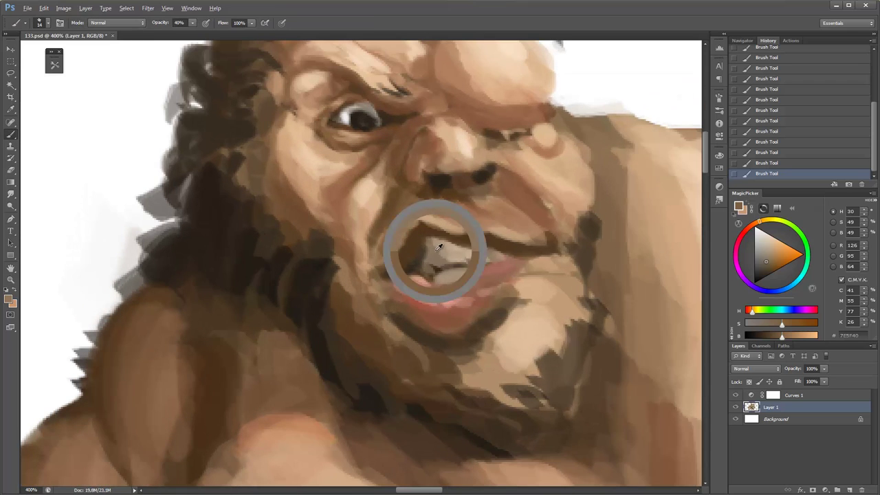
right_click(461, 268)
key(Escape)
drag(764, 251, 761, 239)
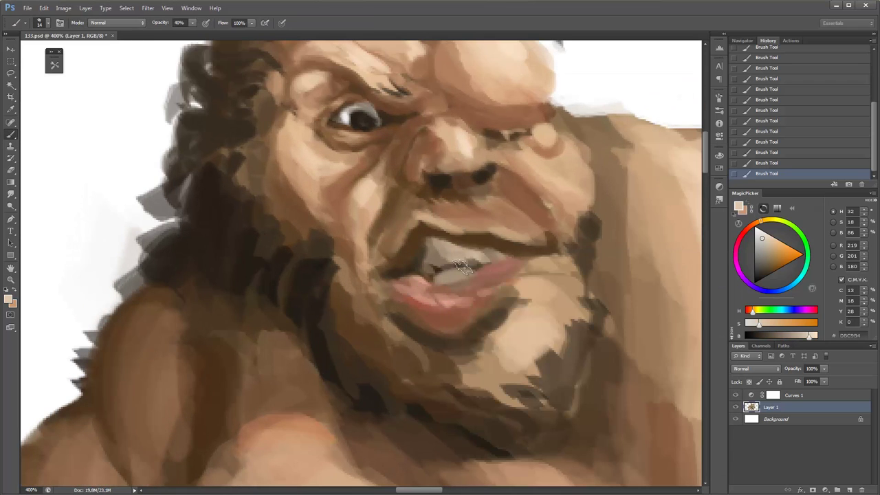
mouse_move(444, 250)
mouse_down()
mouse_move(335, 165)
mouse_move(385, 165)
mouse_up()
At 60% opacity, paint dark brown shading around the nose using tones sampled from the face.
key(6)
alt+click(320, 154)
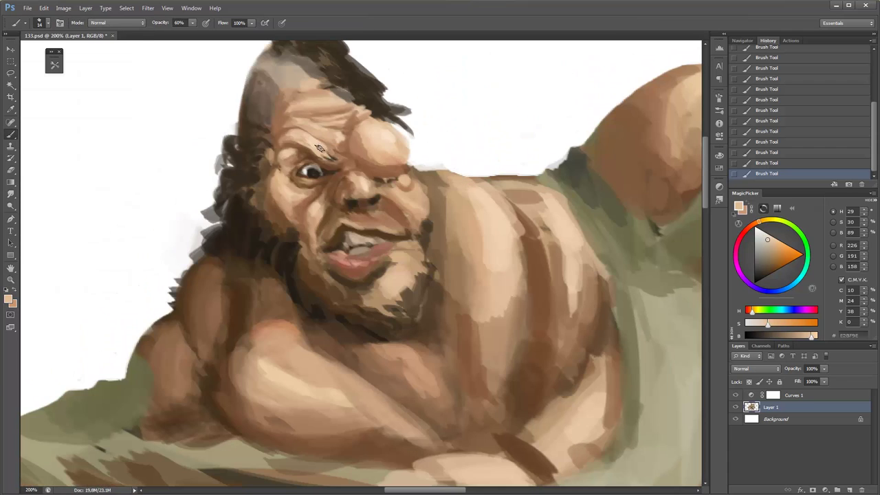
alt+click(312, 139)
alt+click(329, 157)
alt+click(357, 163)
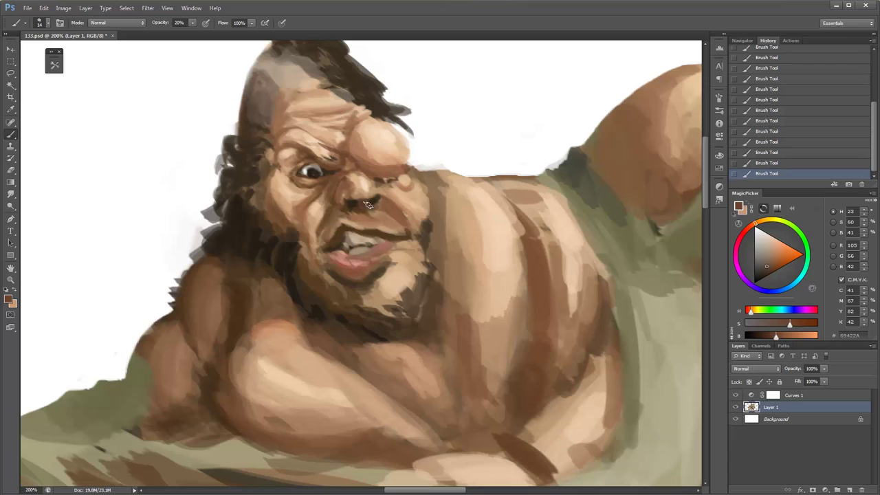
alt+click(355, 196)
At 50% opacity, add darker nostril strokes and light tan touches on the nose and cheek.
key(5)
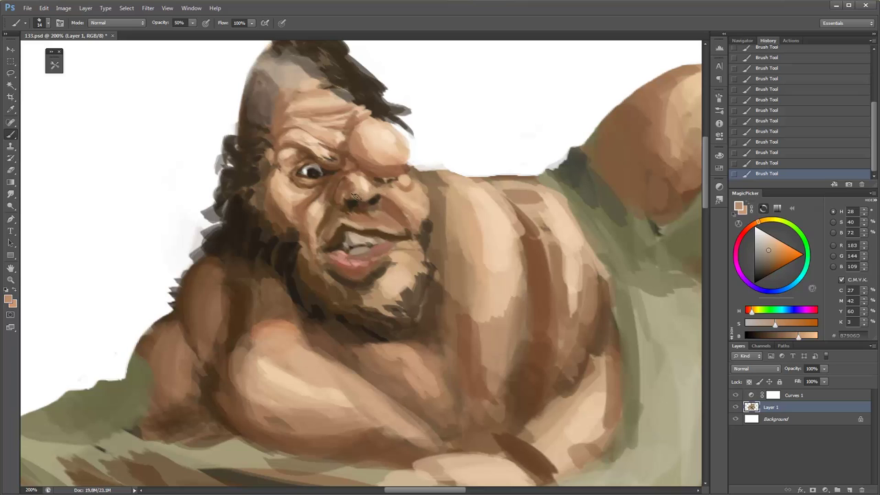
alt+click(350, 199)
alt+click(349, 199)
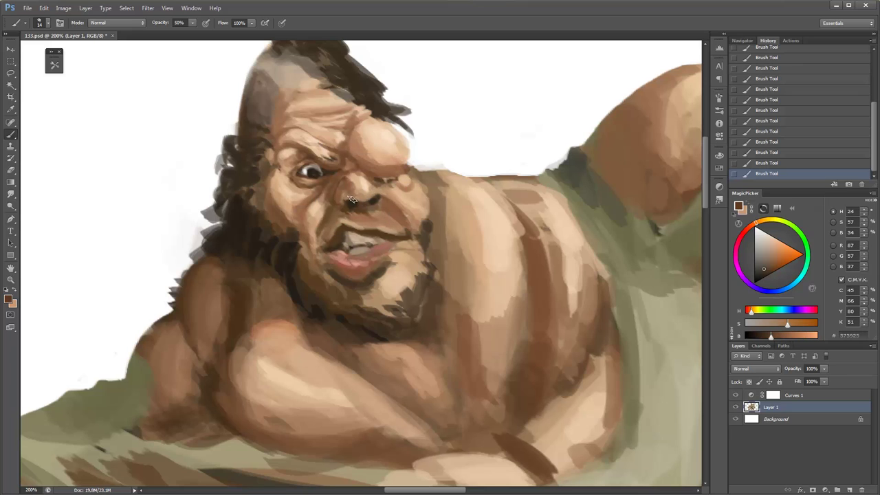
alt+click(329, 169)
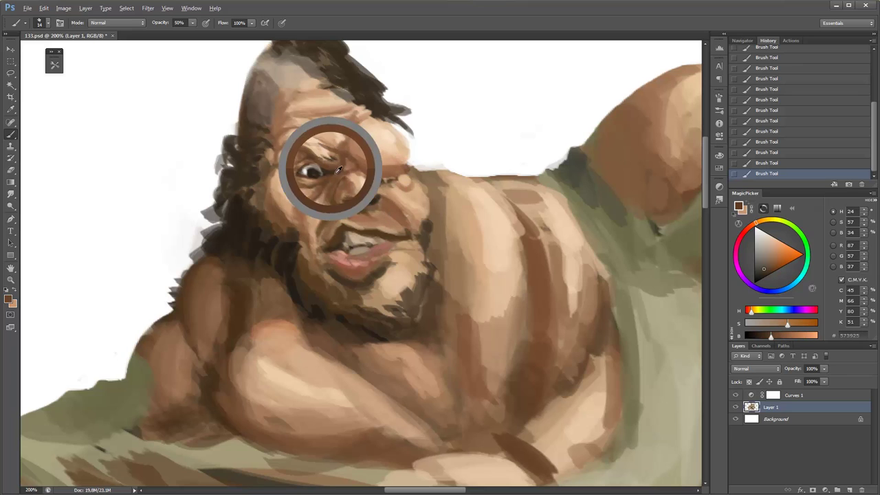
alt+click(366, 205)
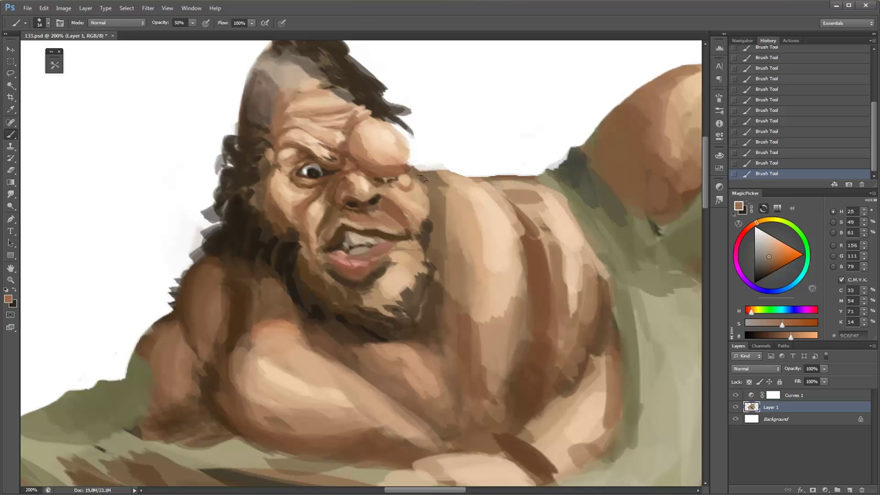
alt+click(376, 198)
alt+click(376, 187)
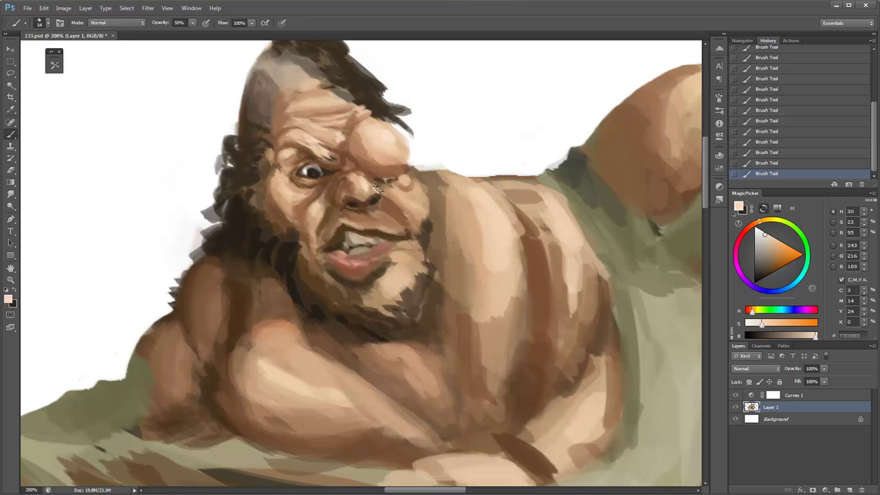
alt+click(383, 199)
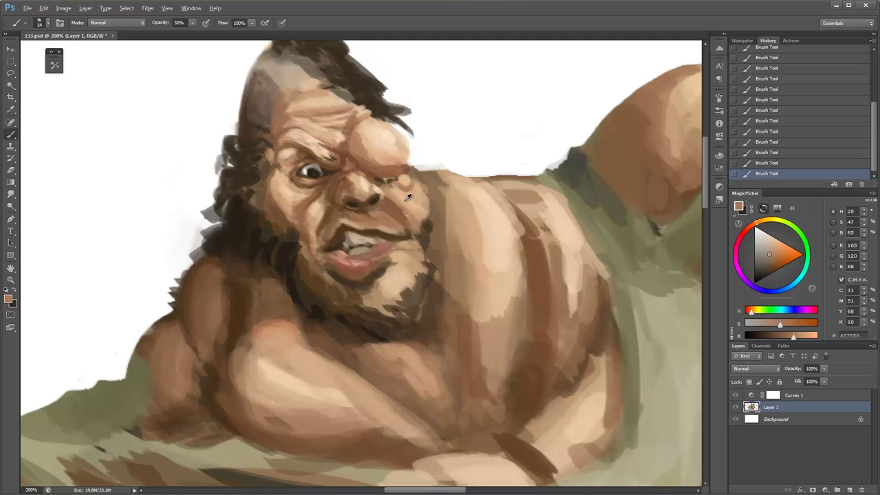
alt+click(287, 203)
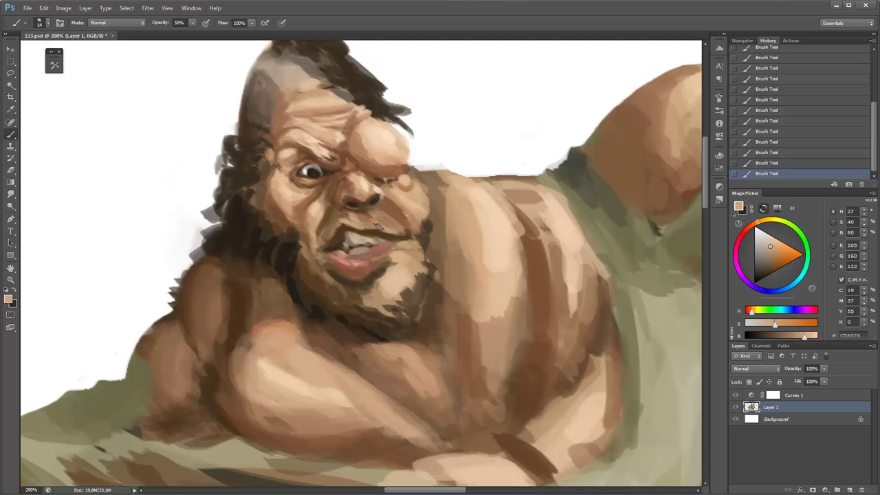
drag(394, 228, 357, 227)
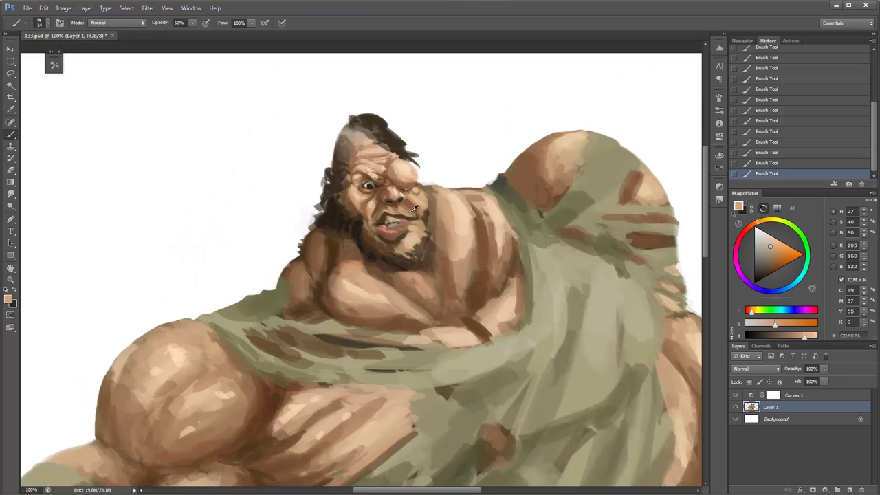
Use a 32 px brush at 40% opacity and sample brown skin tones near the mouth.
alt+click(412, 208)
right_click(422, 206)
drag(434, 228, 446, 227)
alt+click(364, 207)
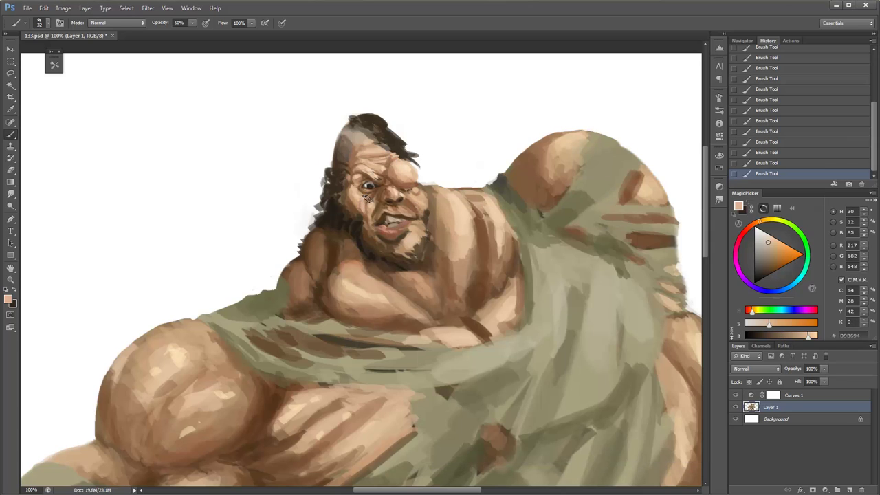
key(4)
alt+click(357, 201)
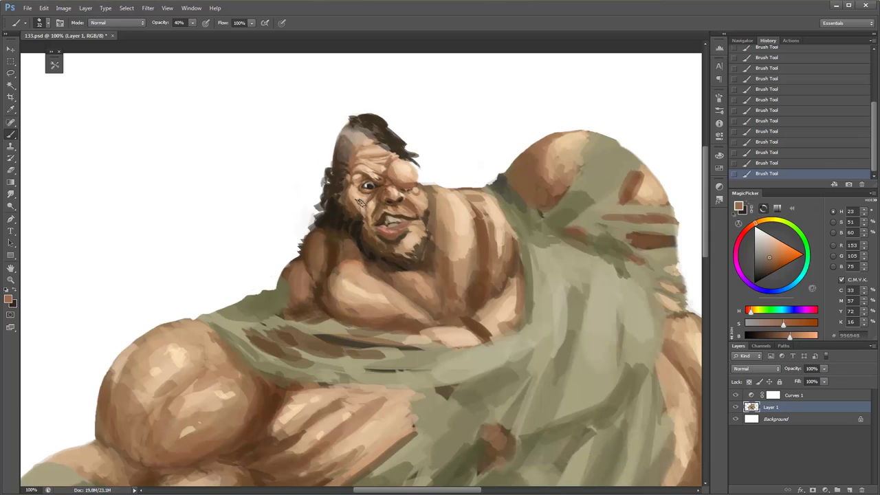
alt+click(353, 199)
Shrink the brush to 15 px at 50% opacity and paint warm dark tones on the lips.
right_click(351, 209)
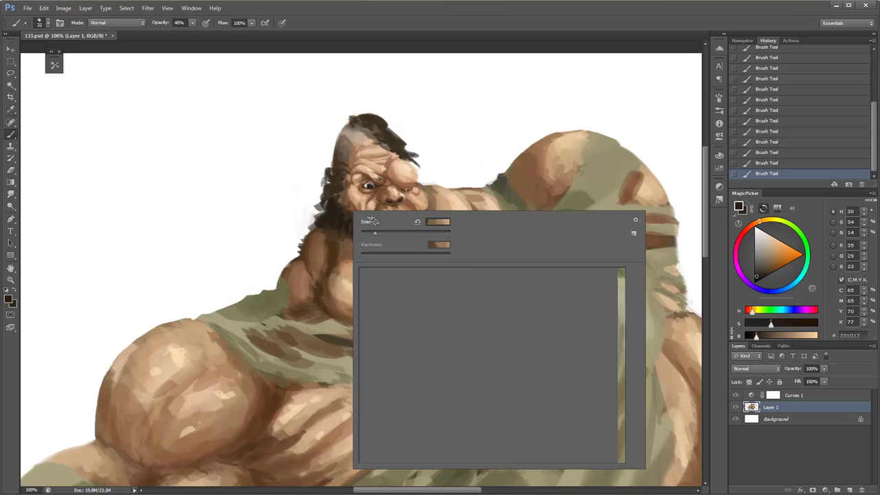
mouse_move(440, 222)
mouse_down()
mouse_move(419, 208)
mouse_move(427, 208)
mouse_up()
right_click(355, 196)
alt+click(354, 201)
right_click(353, 195)
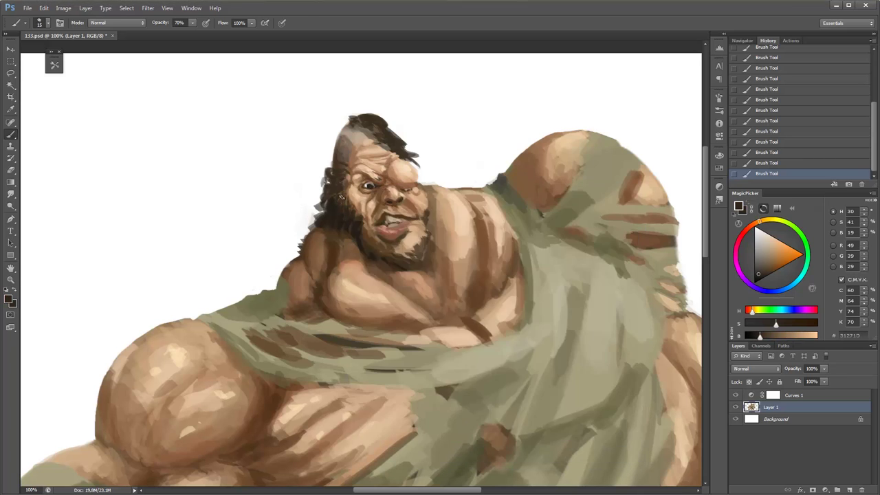
alt+click(360, 209)
key(5)
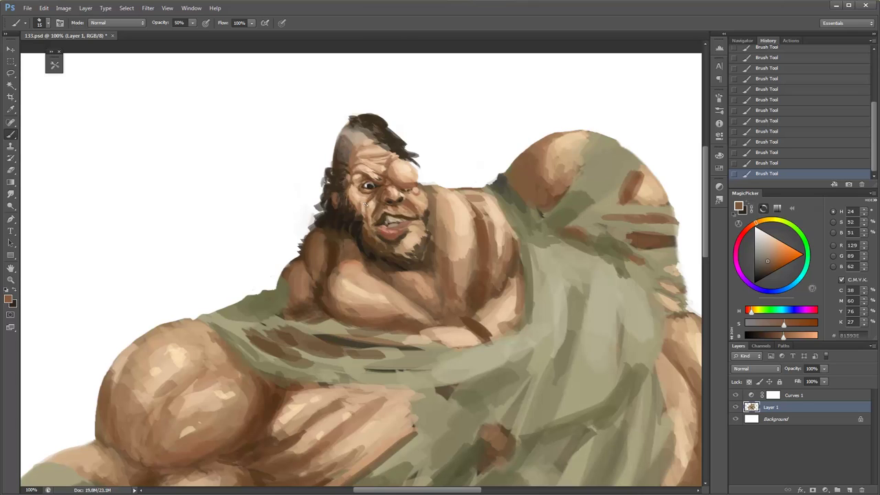
Paint lighter and deeper brown shades around the mouth with a 14 px brush.
alt+click(334, 197)
alt+click(376, 241)
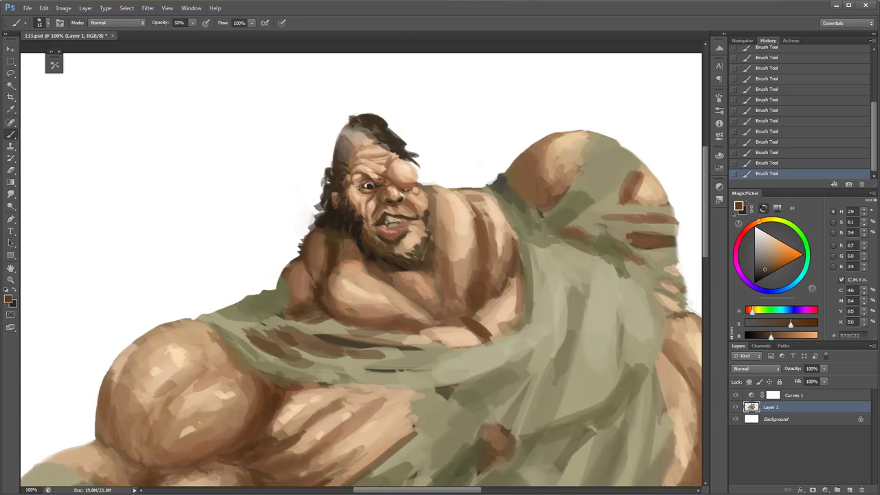
click(772, 284)
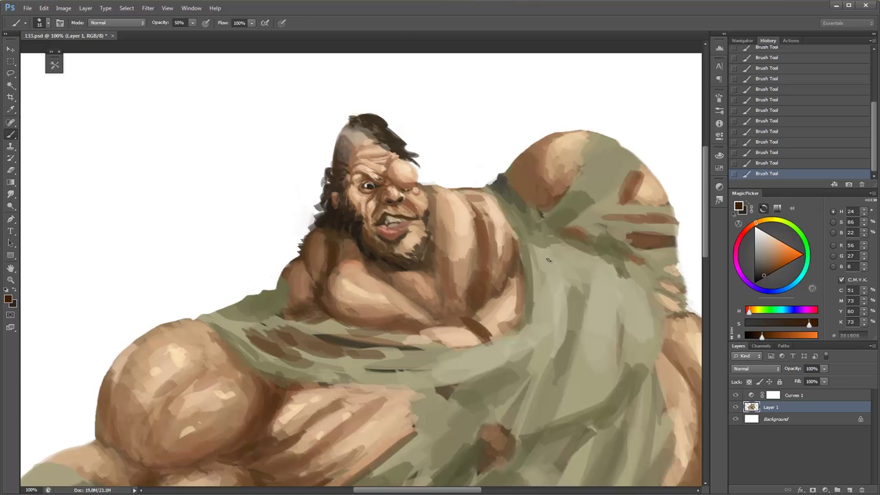
alt+click(337, 212)
alt+click(365, 204)
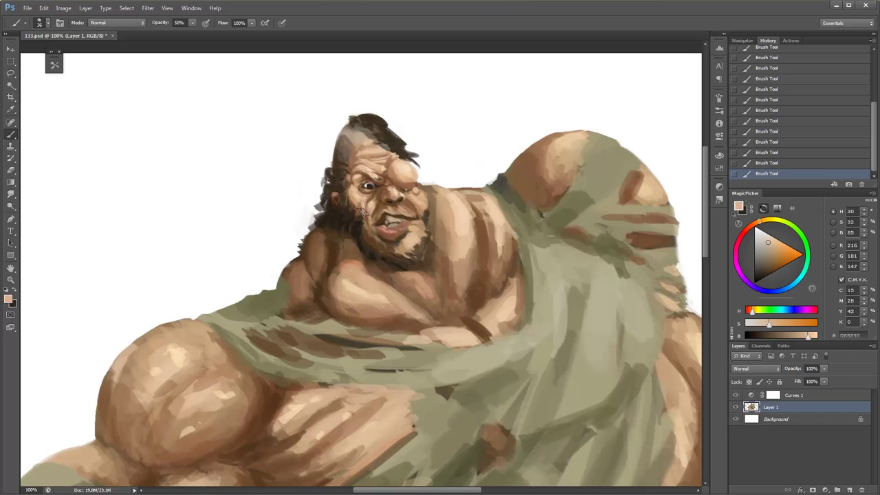
alt+click(362, 194)
alt+click(372, 222)
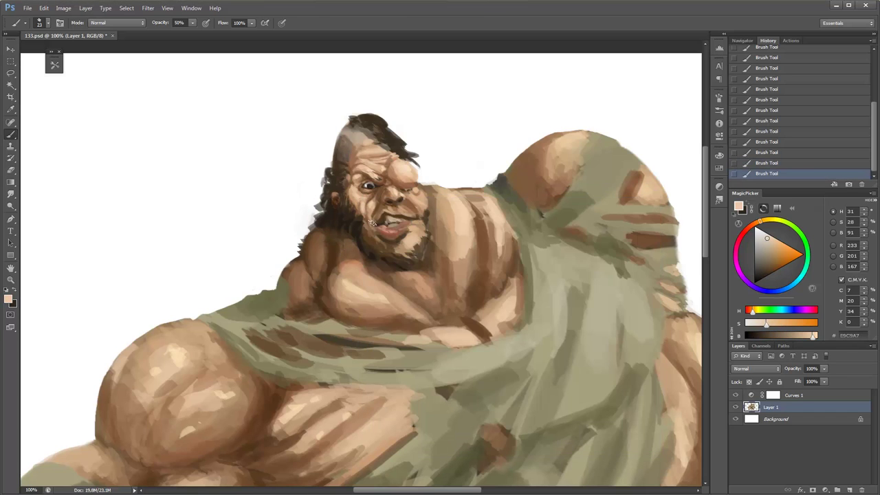
alt+click(355, 215)
right_click(351, 193)
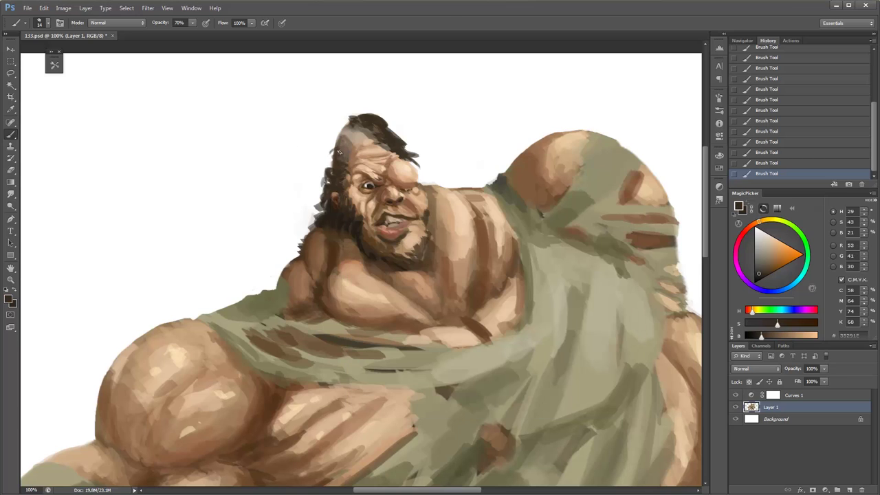
Paint dark strokes along the hair and beard edge, redoing them in a darker hair colour.
drag(328, 182, 321, 193)
key(ctrl+alt+z)
key(ctrl+alt+z)
key(ctrl+alt+z)
key(ctrl+alt+z)
key(ctrl+alt+z)
key(ctrl+alt+z)
key(ctrl+alt+z)
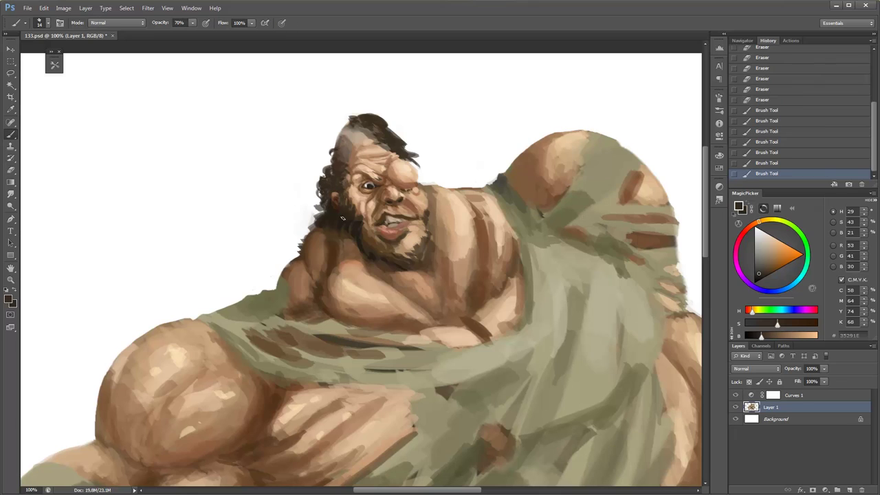
click(757, 281)
drag(328, 173, 330, 187)
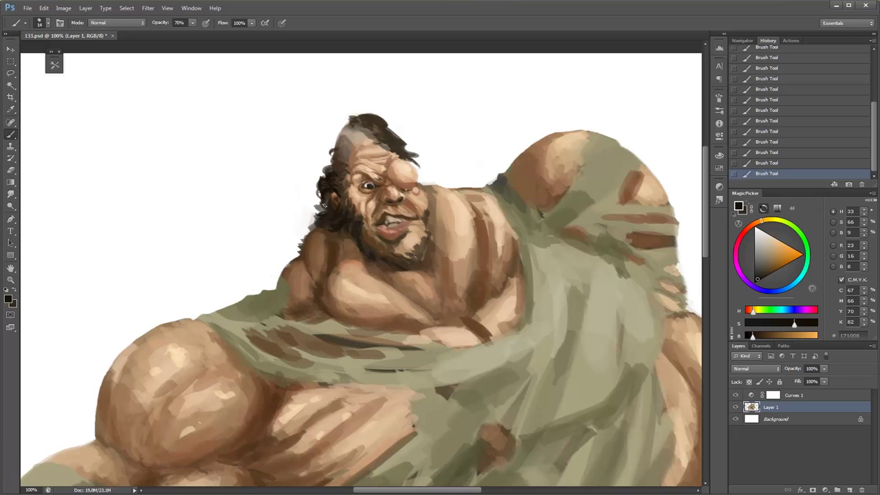
alt+click(326, 208)
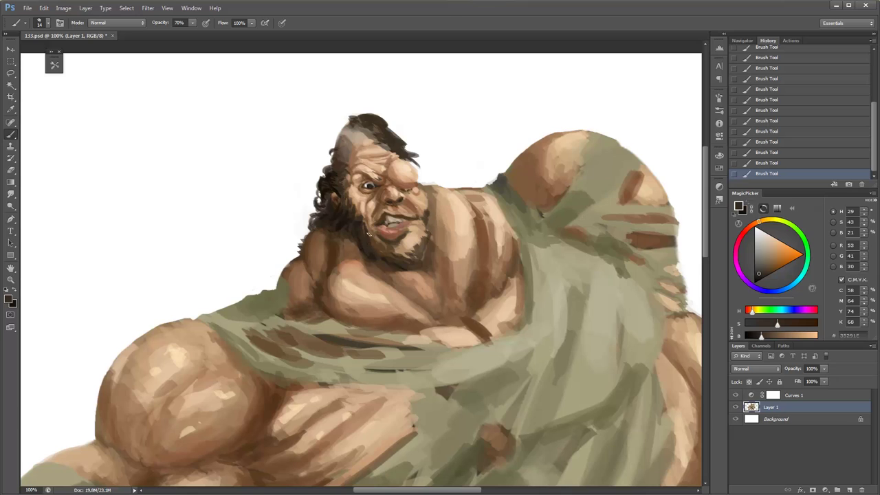
alt+click(369, 237)
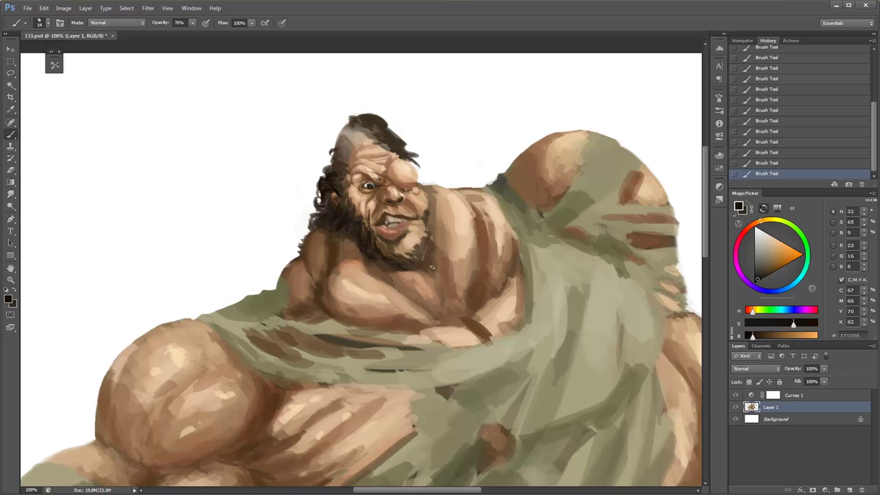
Reshape the mouth and lips with dark browns, using 26 px and 14 px brushes.
alt+click(413, 199)
right_click(400, 224)
key(Return)
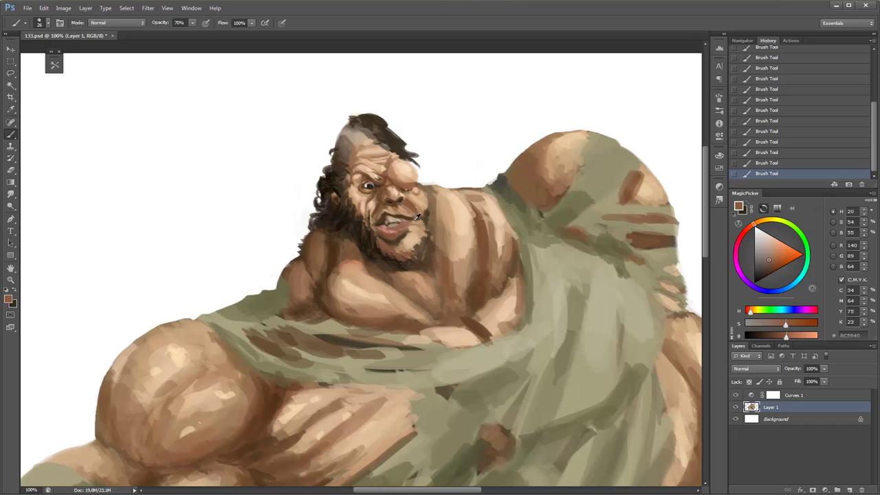
alt+click(674, 255)
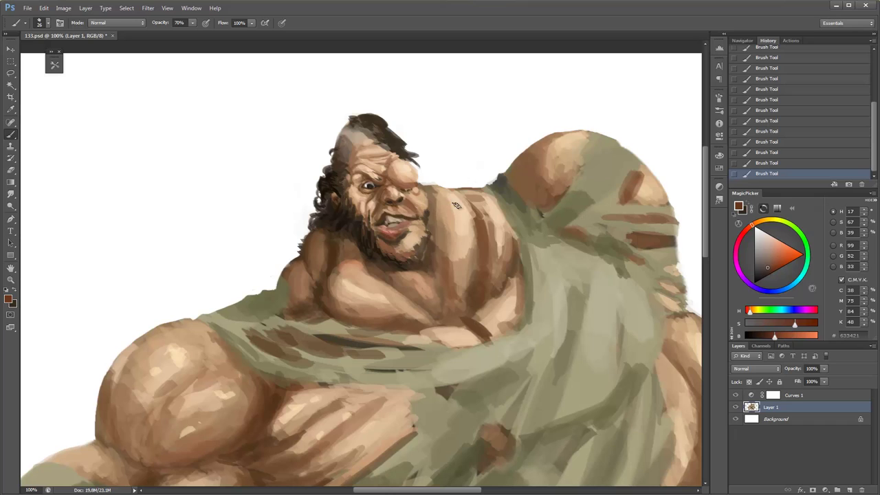
alt+click(386, 219)
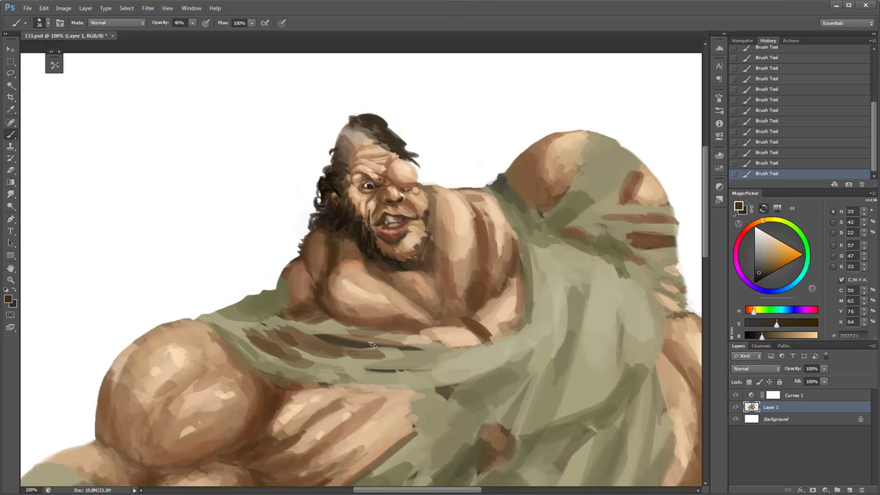
right_click(419, 216)
alt+click(404, 228)
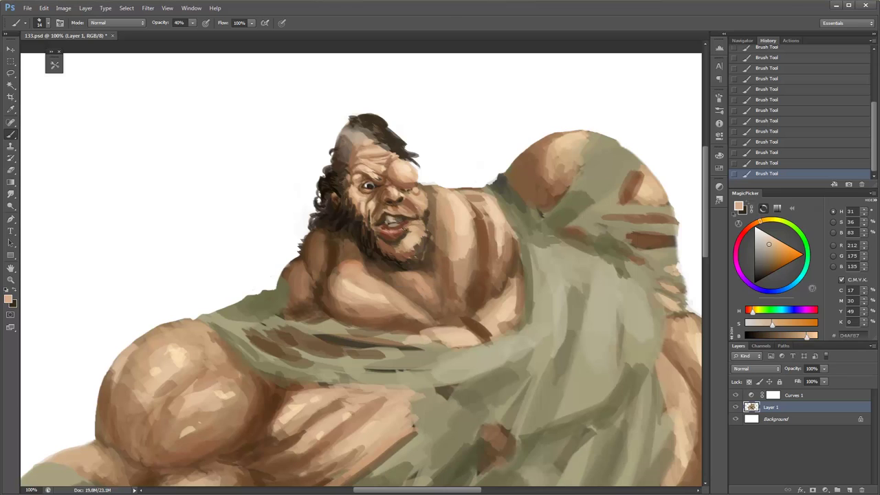
alt+click(407, 266)
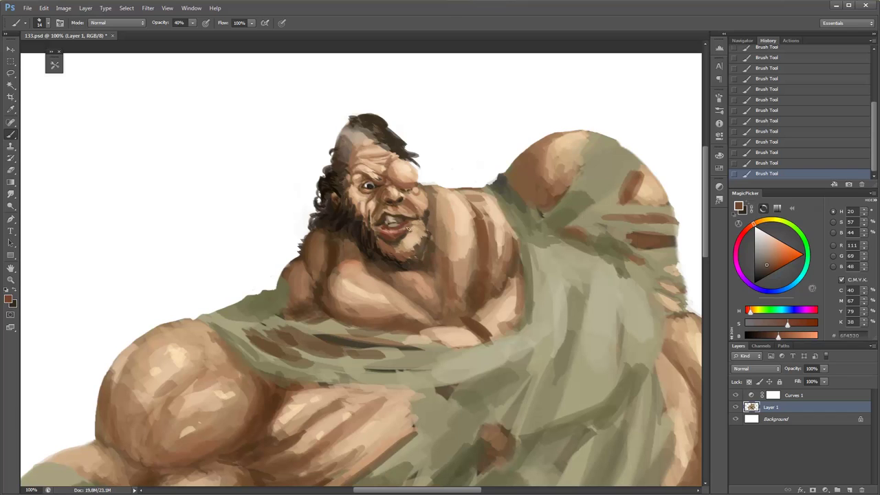
alt+click(408, 235)
With a 28 px brush at 60% opacity, paint dark browns and a light peach highlight.
right_click(415, 258)
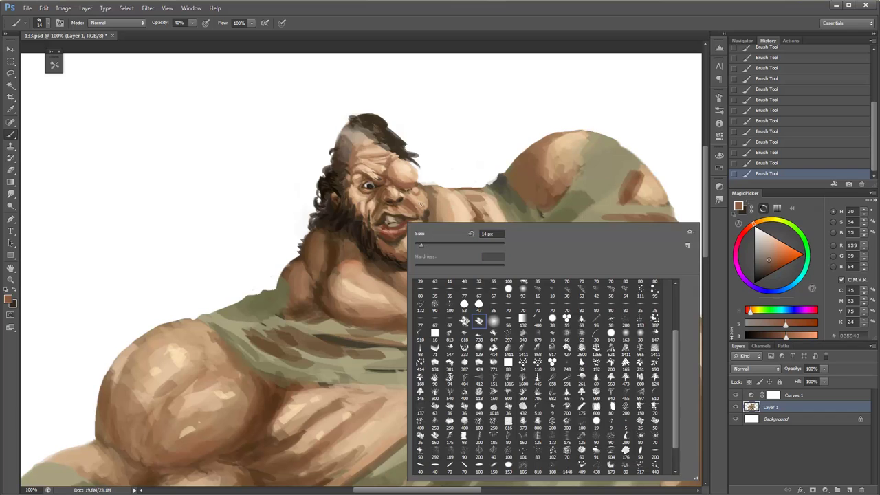
right_click(412, 256)
alt+click(411, 255)
alt+click(412, 257)
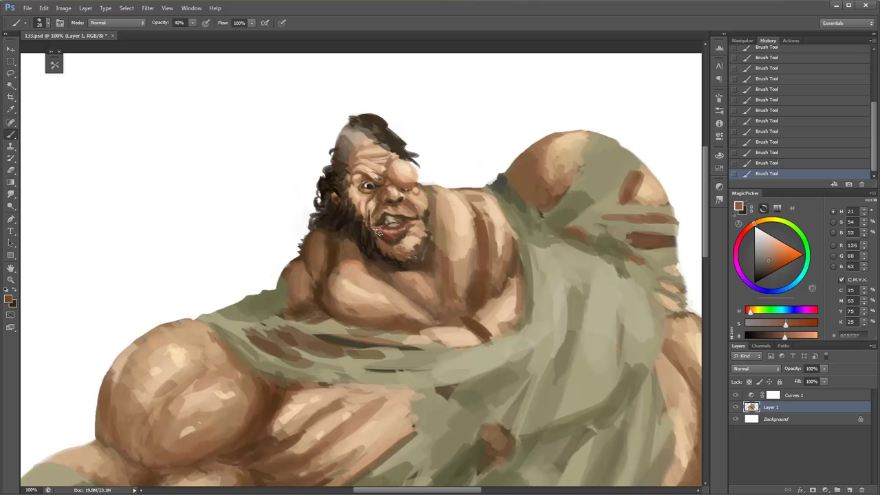
alt+click(416, 261)
alt+click(412, 206)
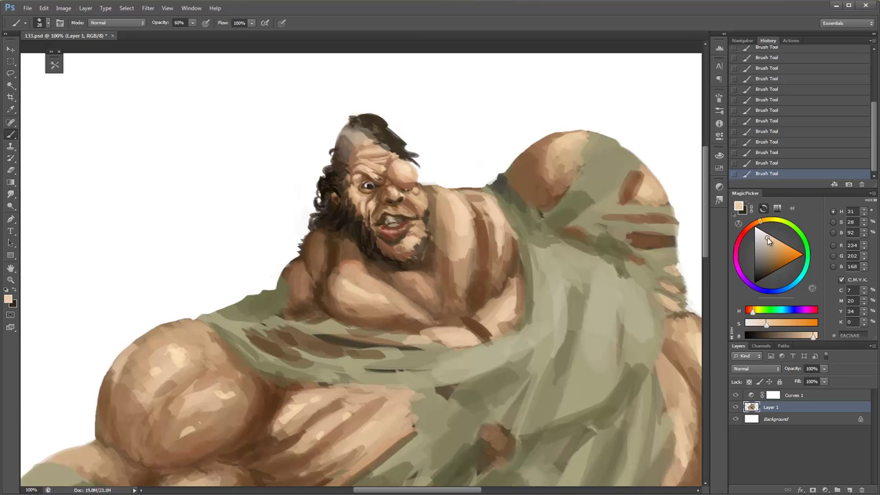
key(6)
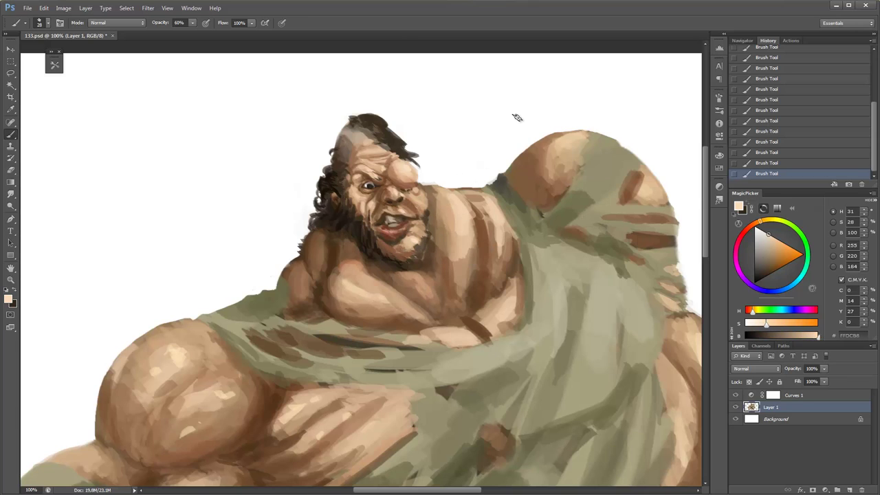
Deepen the beard tones, then mix a warm orange-beige in the foreground colour chooser.
alt+click(418, 221)
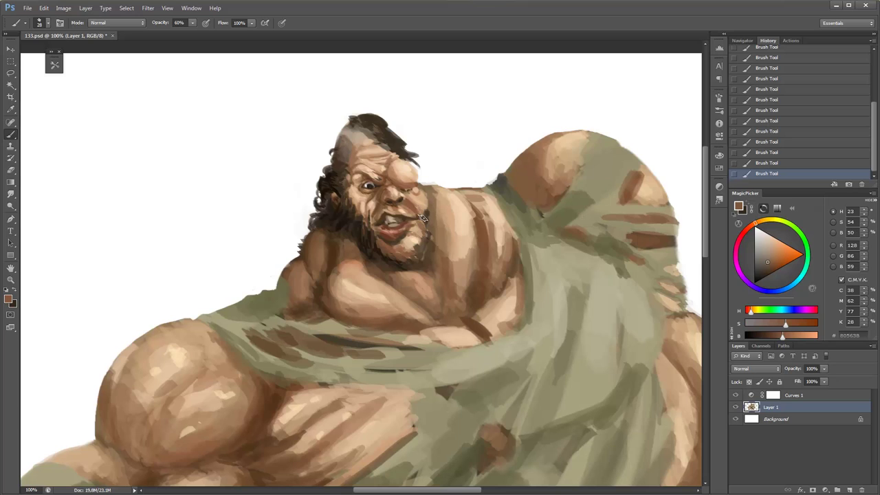
alt+click(379, 240)
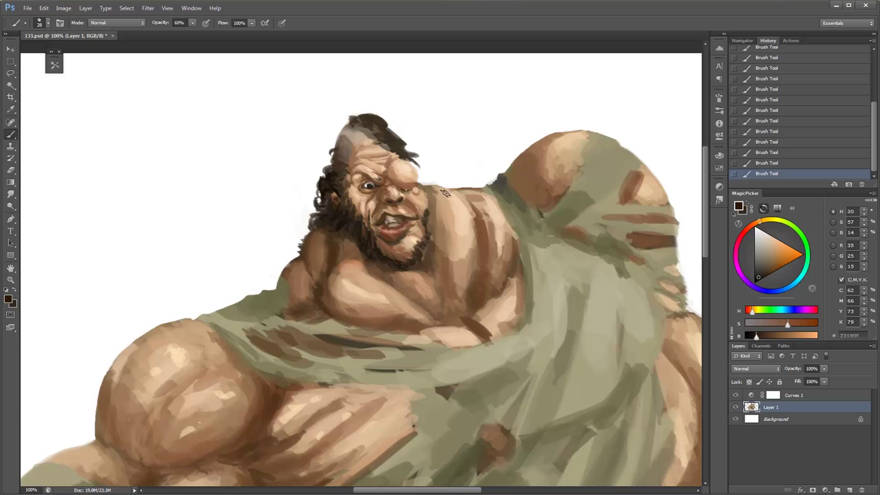
right_click(444, 192)
click(418, 212)
click(8, 299)
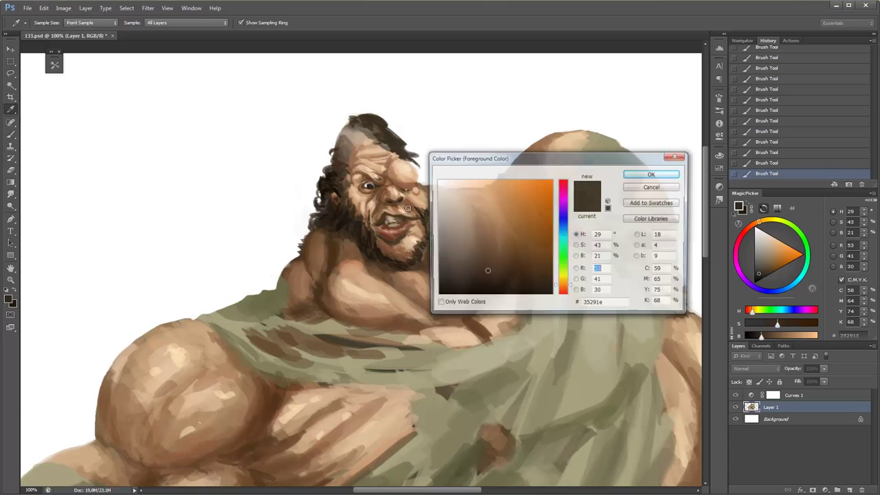
key(Return)
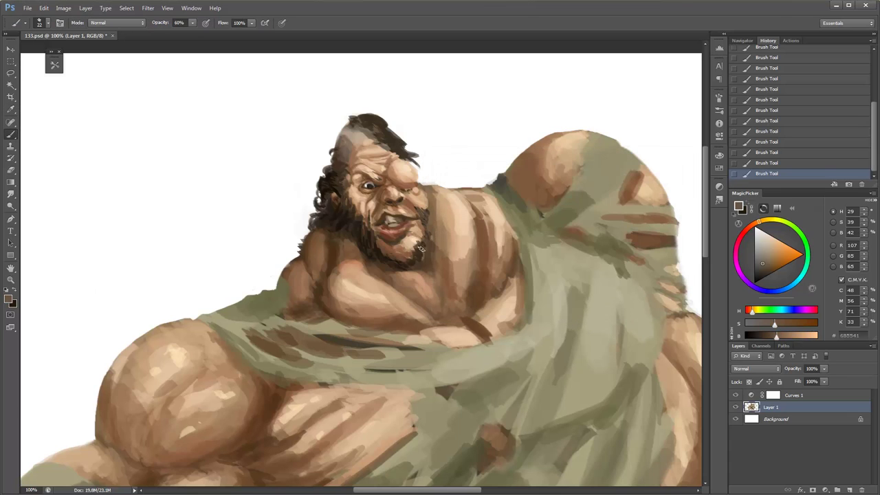
alt+click(635, 259)
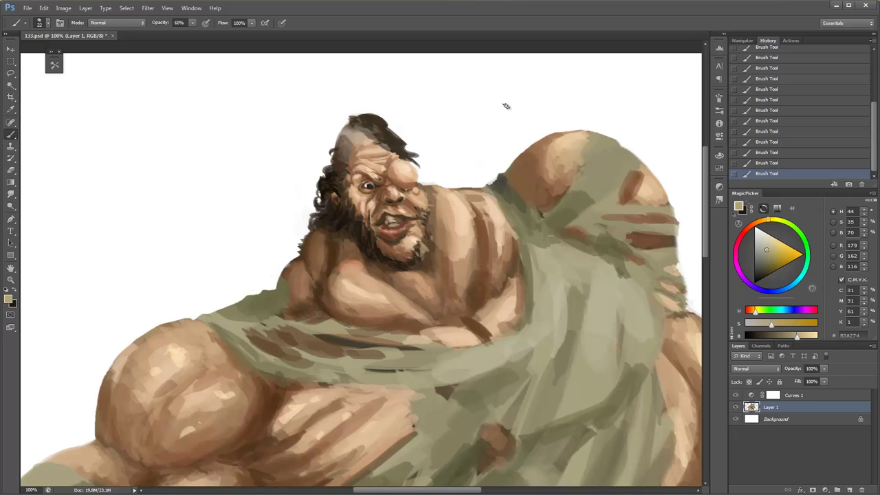
alt+click(665, 264)
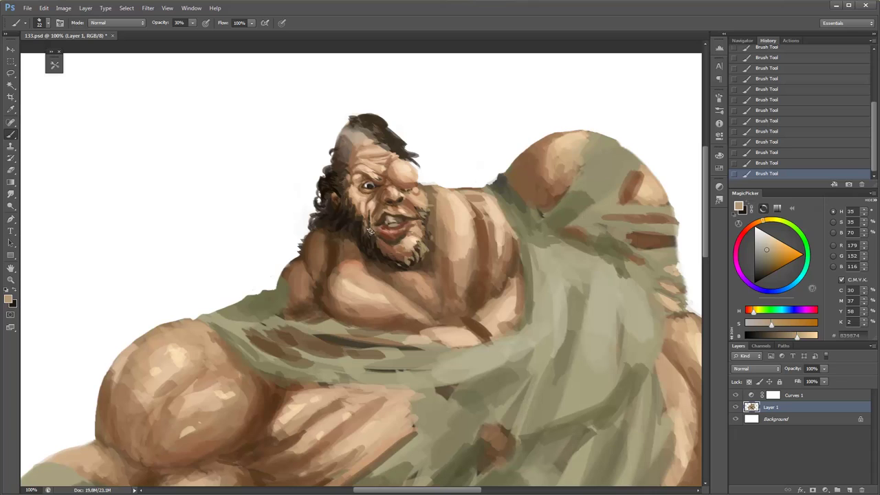
At 50% opacity, paint warm dark browns and light beige highlights on the nose and cheek.
alt+click(372, 240)
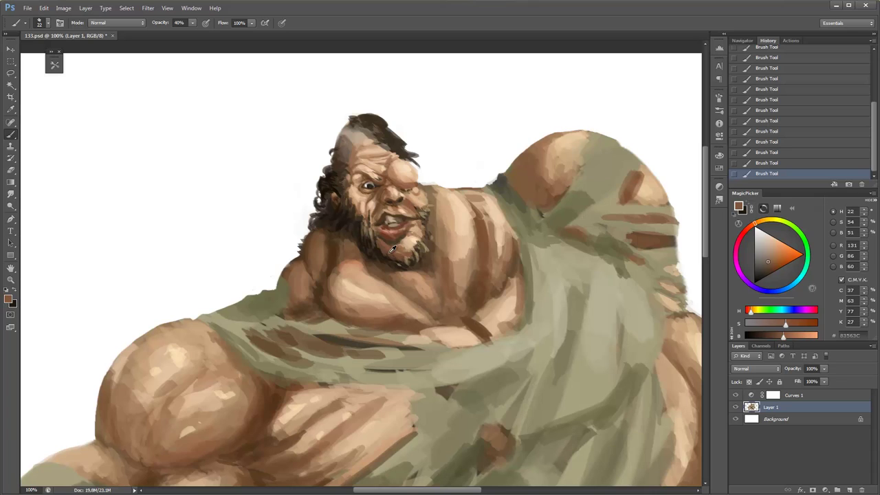
alt+click(363, 209)
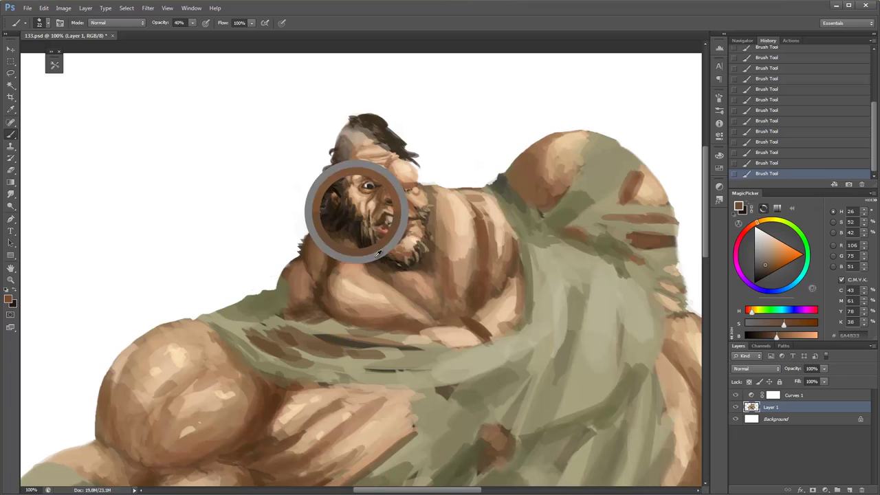
key(5)
alt+click(413, 201)
alt+click(414, 201)
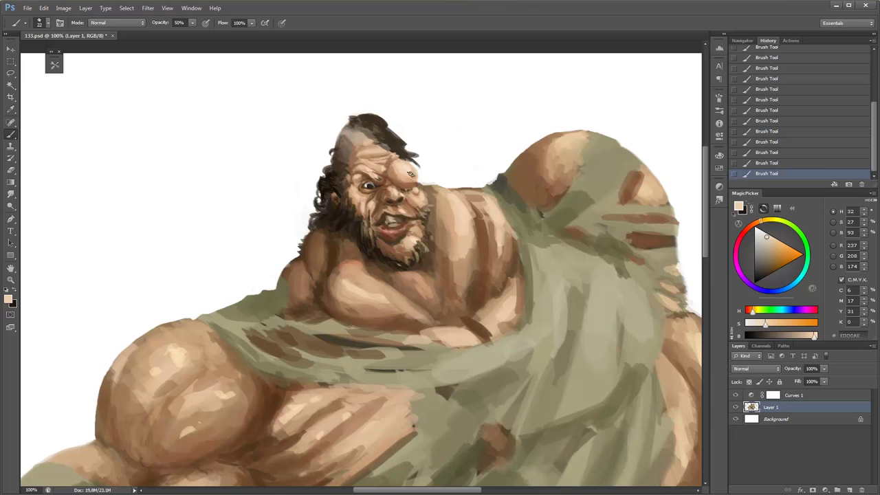
Erase small marks near the nose and repaint the spot with sampled skin browns.
key(e)
drag(415, 171, 427, 180)
mouse_move(422, 176)
mouse_down()
mouse_move(432, 181)
mouse_move(409, 207)
mouse_move(412, 197)
mouse_move(401, 197)
mouse_up()
key(b)
alt+click(408, 189)
alt+click(408, 189)
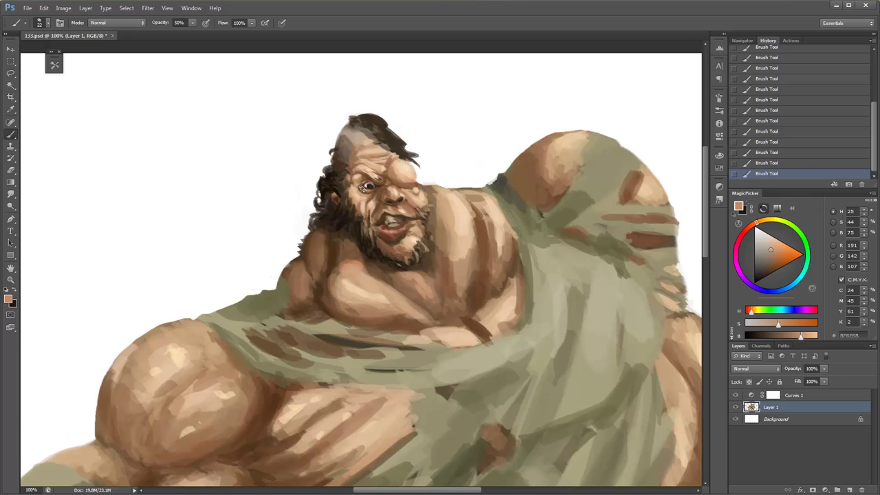
alt+click(398, 189)
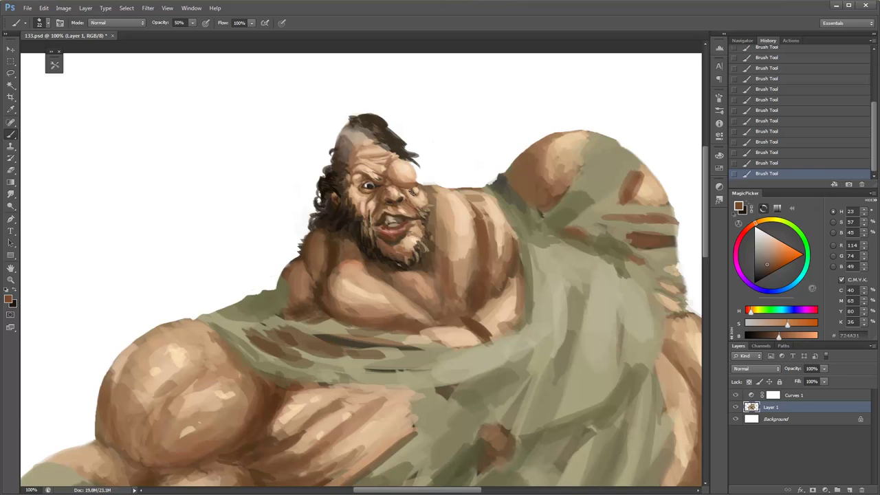
Restore earlier paint on the top of the hair with the History Brush and erase stray marks.
alt+click(426, 214)
alt+click(398, 143)
key(y)
mouse_move(411, 155)
mouse_down()
mouse_move(395, 138)
mouse_move(402, 135)
mouse_move(366, 118)
mouse_move(408, 153)
mouse_up()
key(b)
alt+click(400, 135)
key(e)
Paint short dark brown and tan hair strands across the top of the head with 11–17 px brushes.
right_click(367, 118)
key(Escape)
key(b)
alt+click(373, 127)
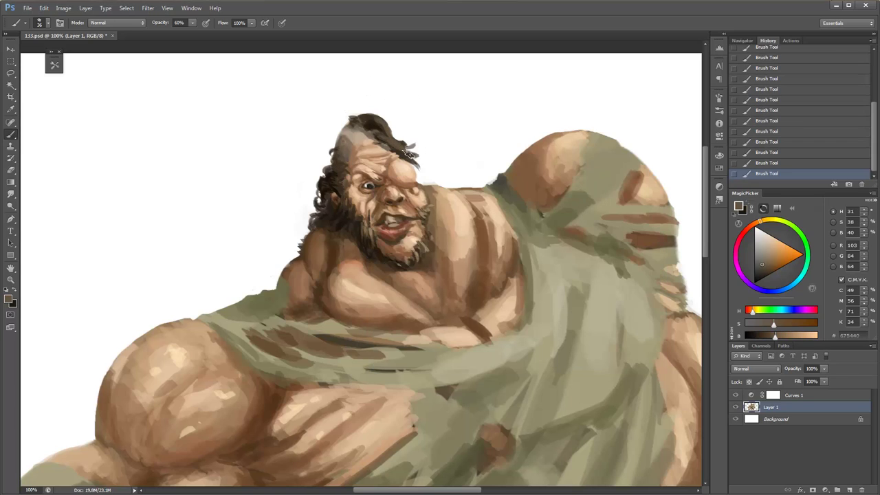
alt+click(337, 170)
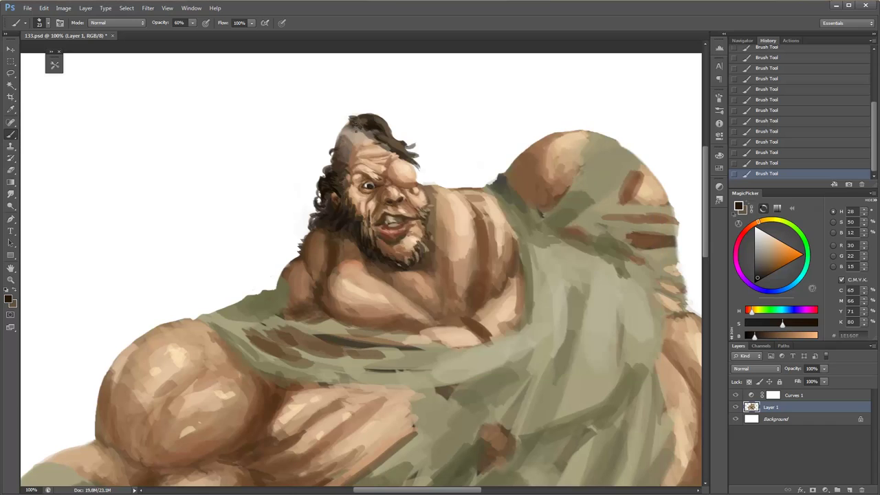
alt+click(357, 129)
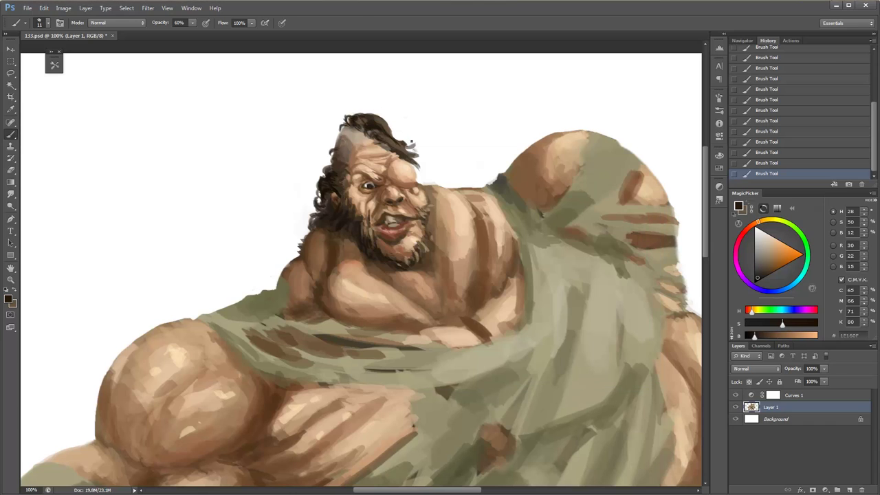
key(])
alt+click(393, 142)
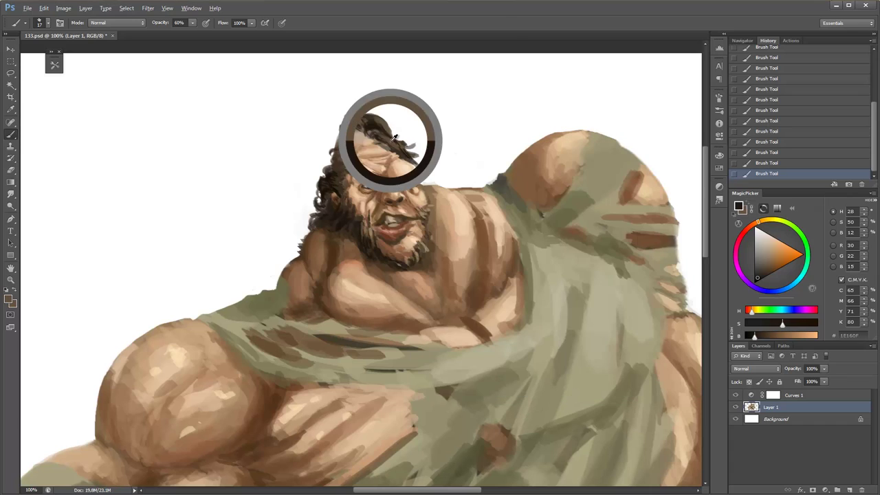
click(770, 239)
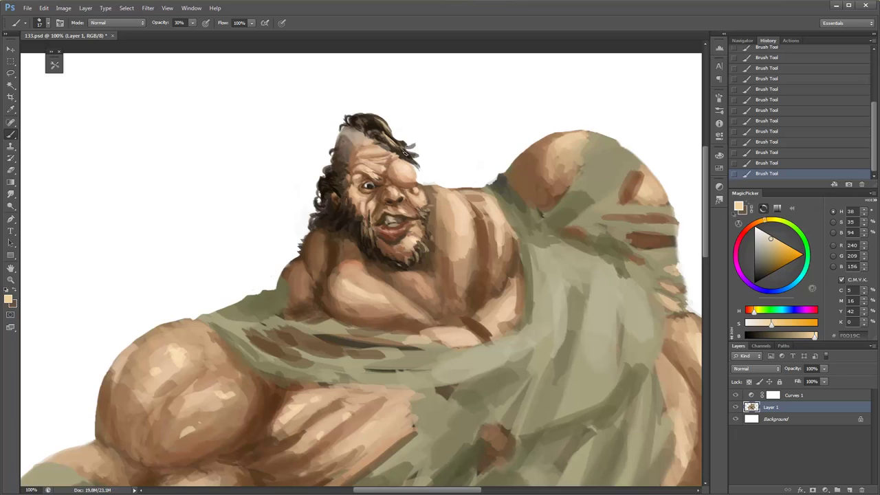
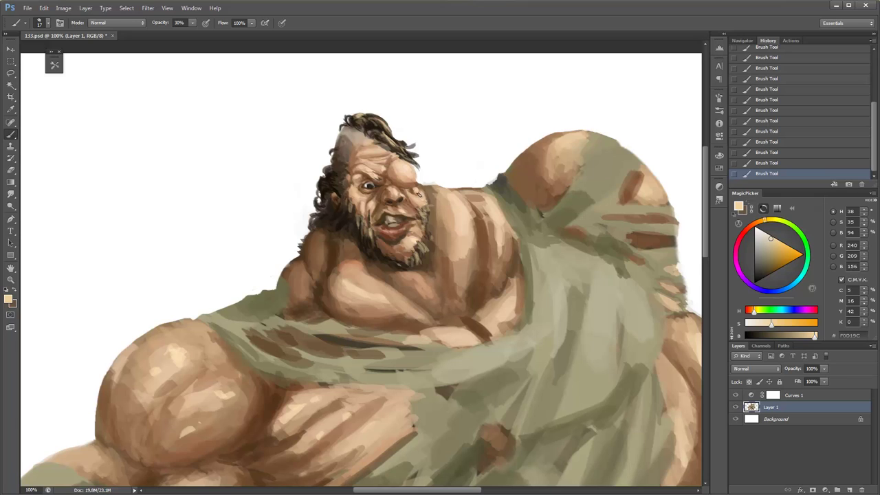
Sample dark brown and near-black tones from the face and beard, then check the whole figure.
alt+click(443, 206)
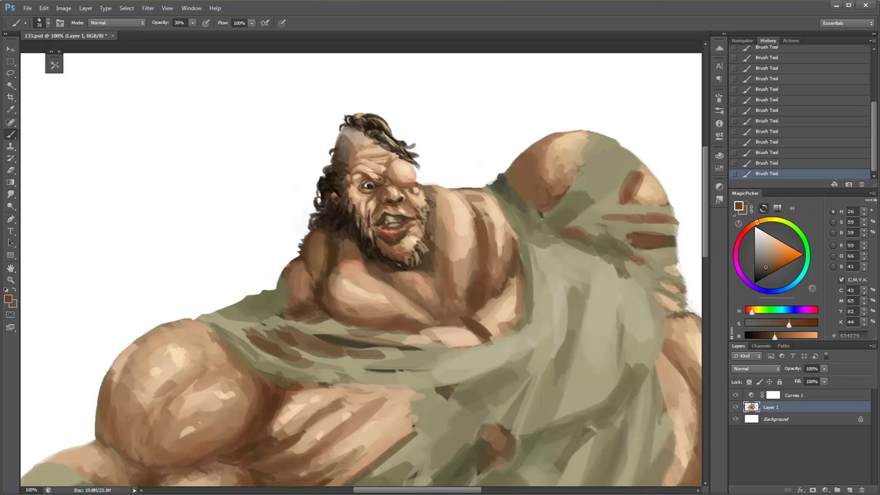
alt+click(387, 259)
key(e)
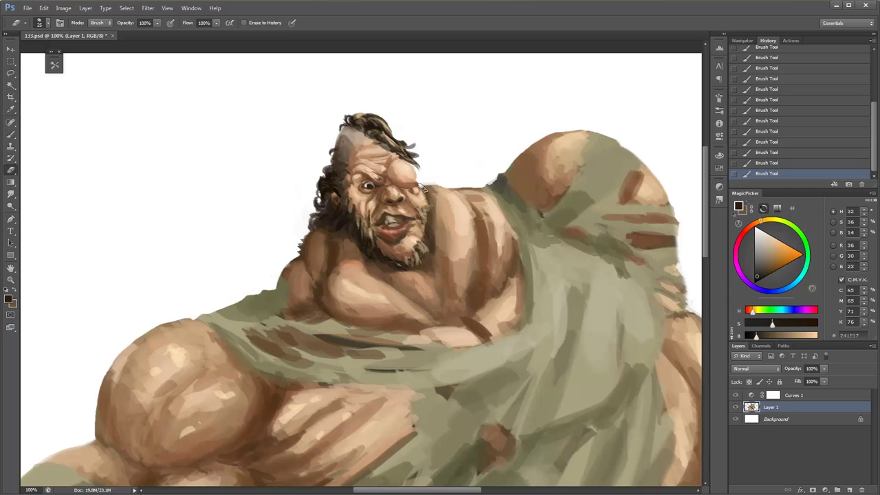
key(b)
alt+click(440, 189)
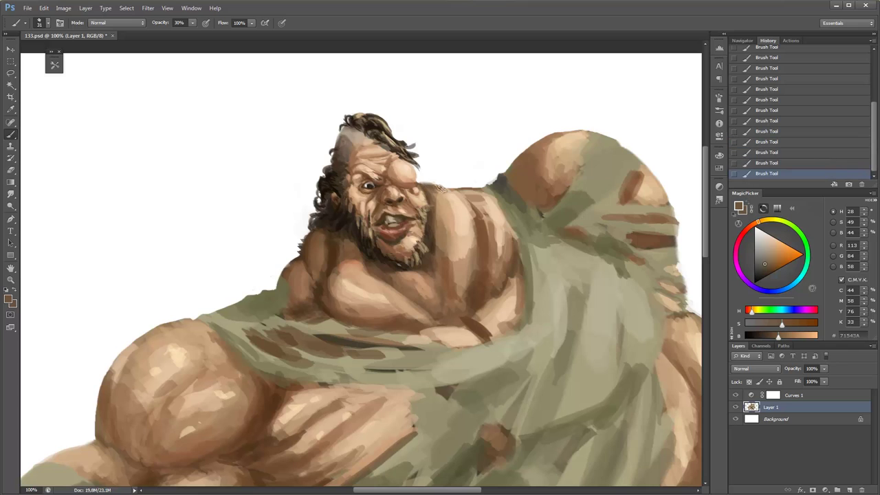
key(z)
alt+click(466, 160)
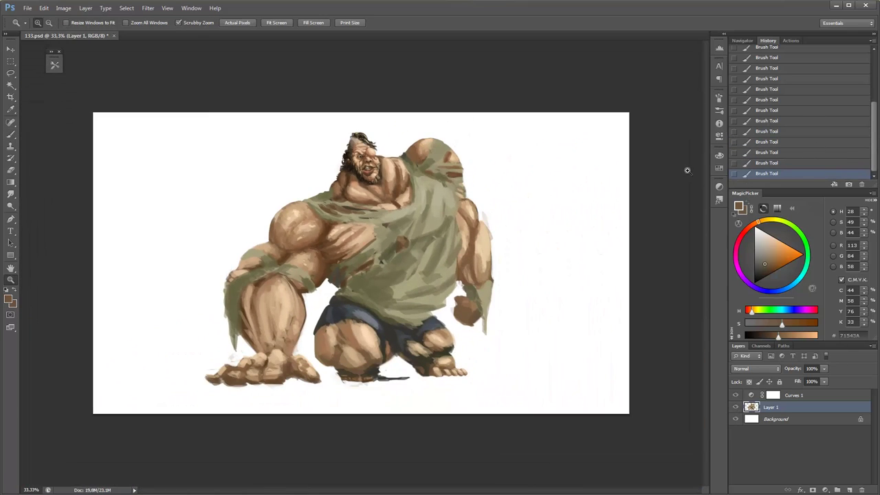
Zoom back in on the face and pick up mid and darker browns from the face and beard.
click(363, 164)
key(b)
alt+click(347, 156)
right_click(319, 170)
key(Escape)
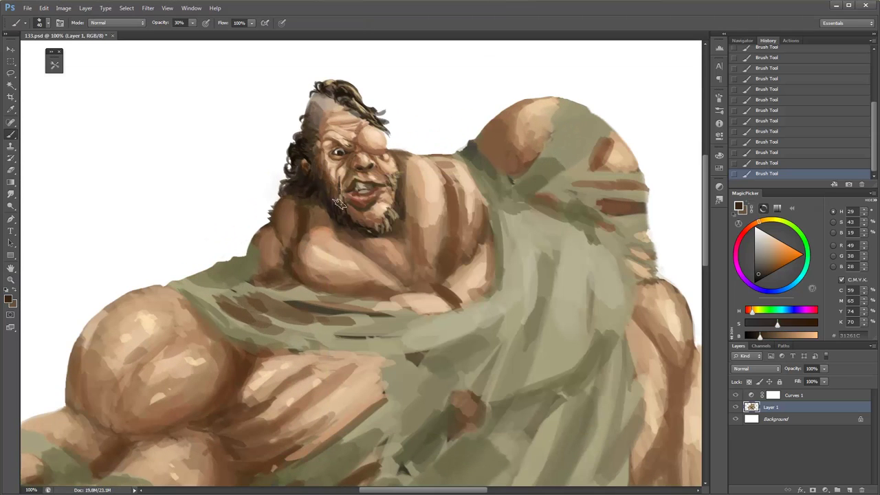
alt+click(327, 177)
alt+click(364, 221)
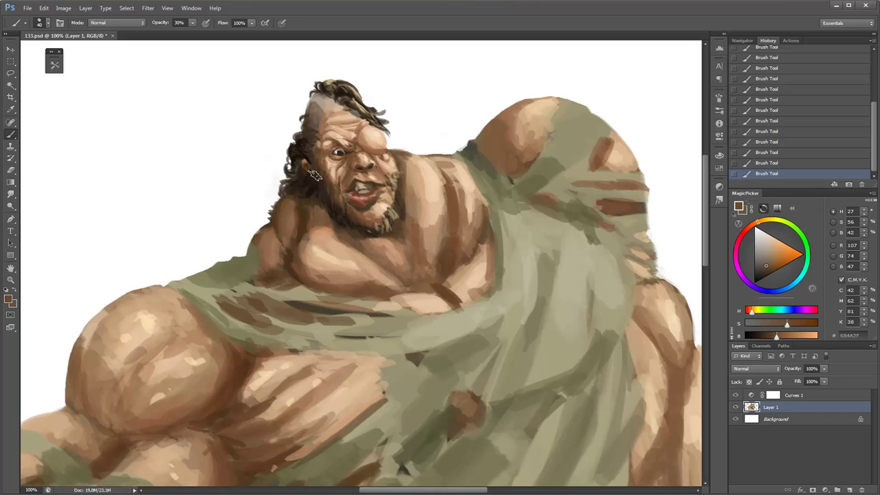
Use warm dark and near-black browns at 60% brush opacity for the beard, then review the figure.
click(766, 270)
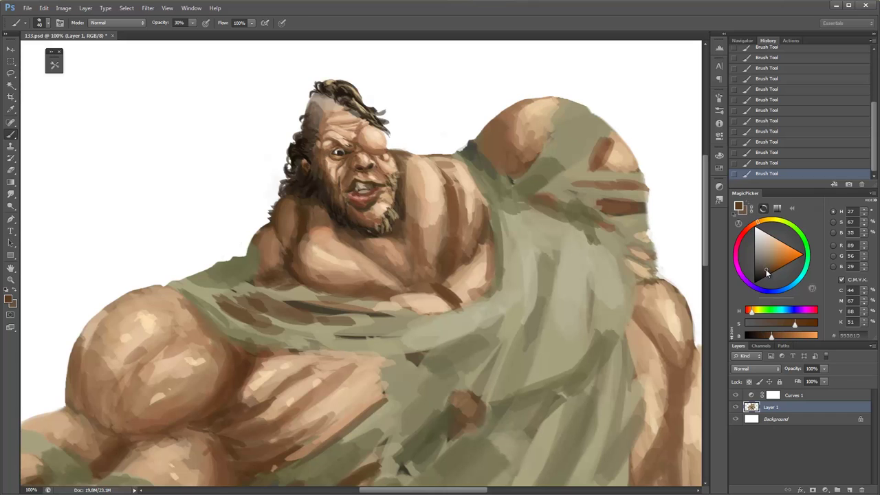
alt+click(313, 149)
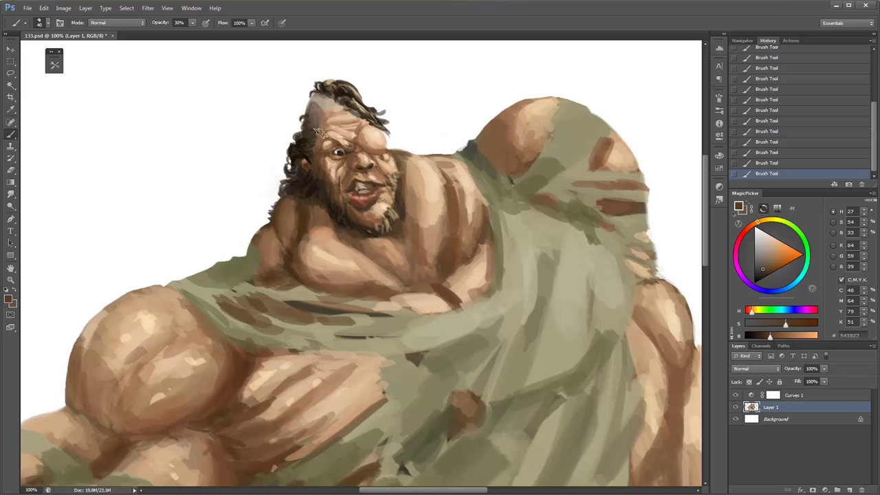
alt+click(308, 159)
key(6)
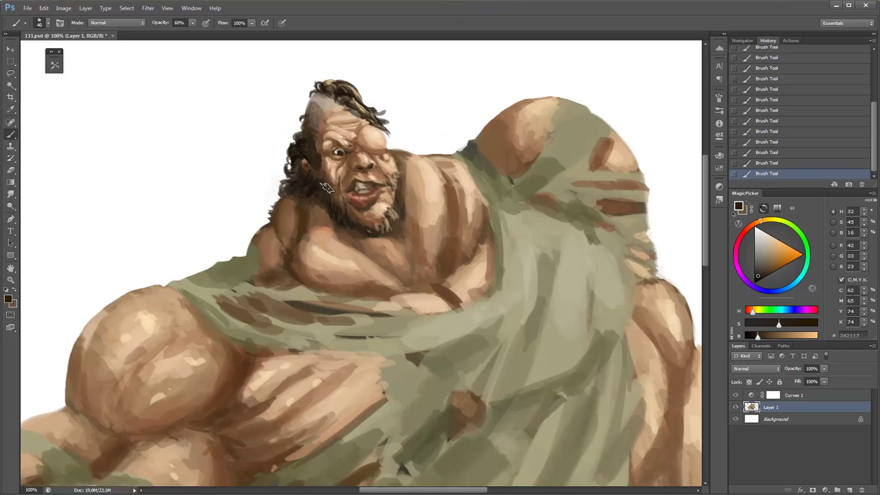
key(z)
alt+click(365, 61)
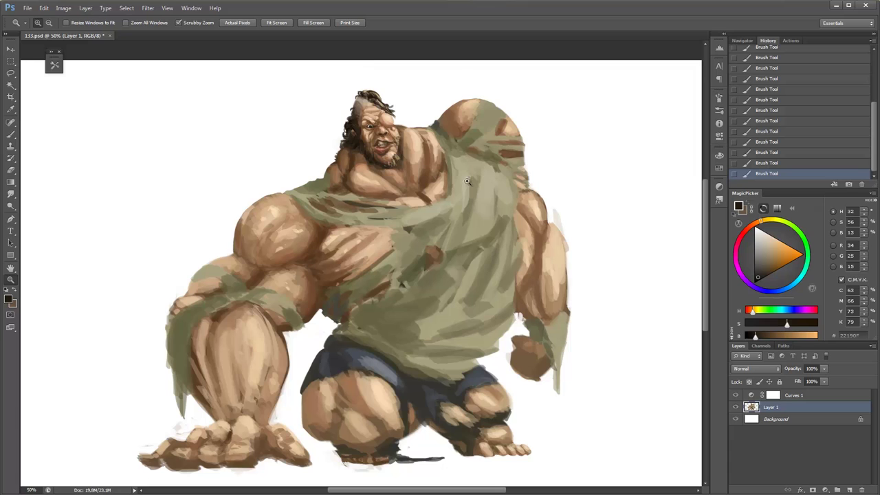
Zoom in on the upper body, sample chest and face skin tones, and enlarge the brush to 38 px.
click(402, 128)
key(b)
right_click(409, 134)
key(Escape)
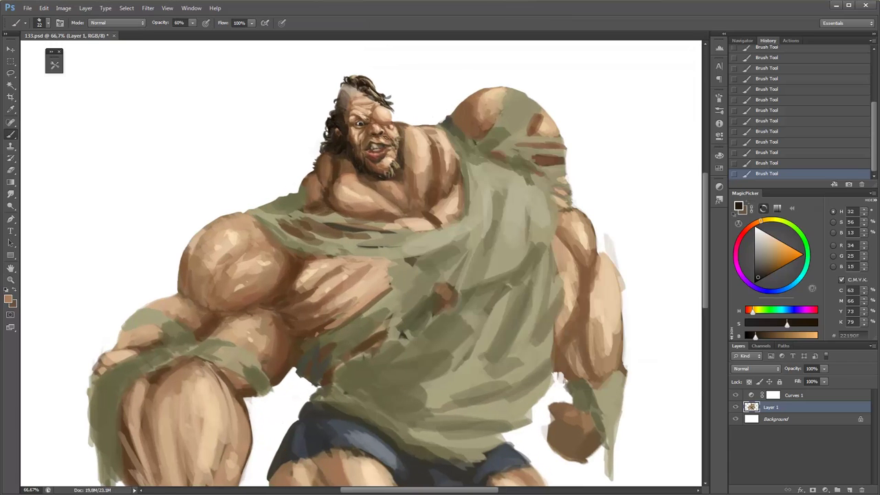
alt+click(393, 141)
alt+click(387, 139)
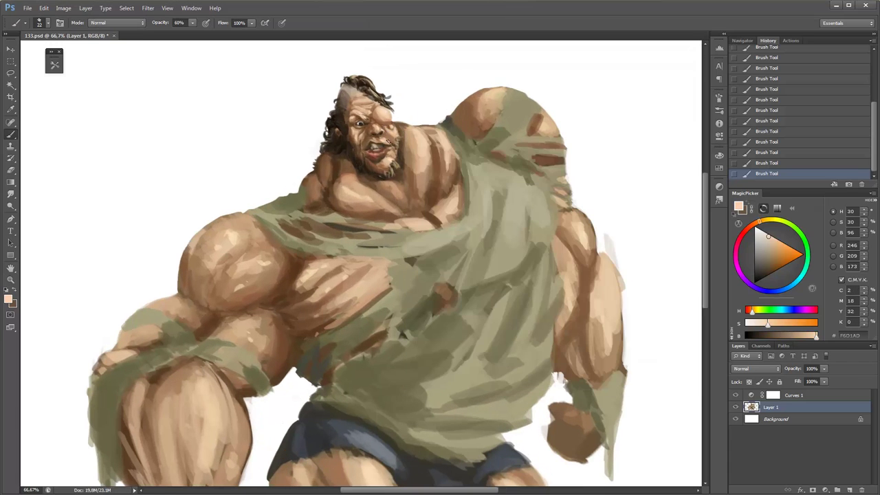
alt+click(391, 134)
right_click(393, 143)
Sample darker and lighter skin tones and a chin brown, working at 30% then 70% opacity.
alt+click(393, 141)
alt+click(395, 136)
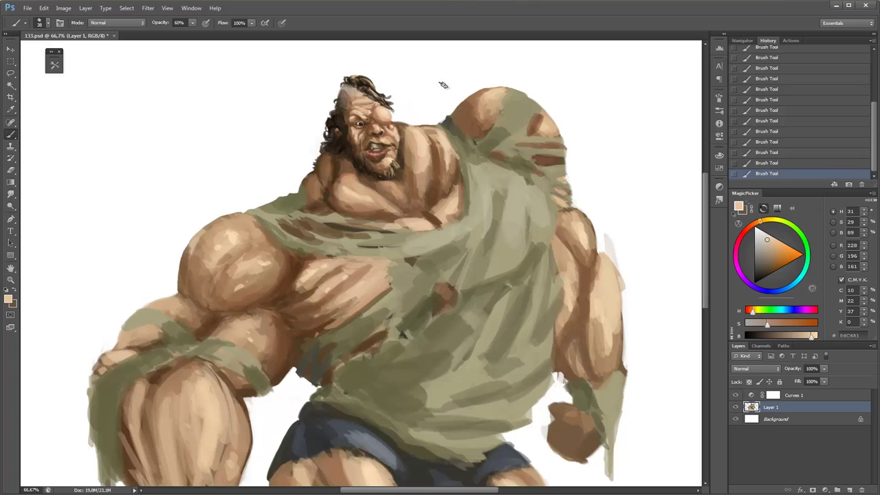
alt+click(387, 172)
key(3)
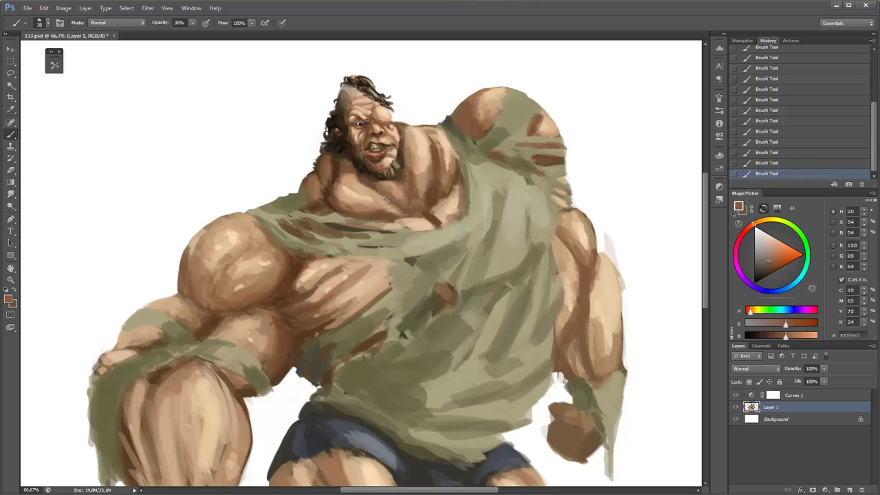
scroll(379, 149, up, 2)
key(7)
alt+click(414, 182)
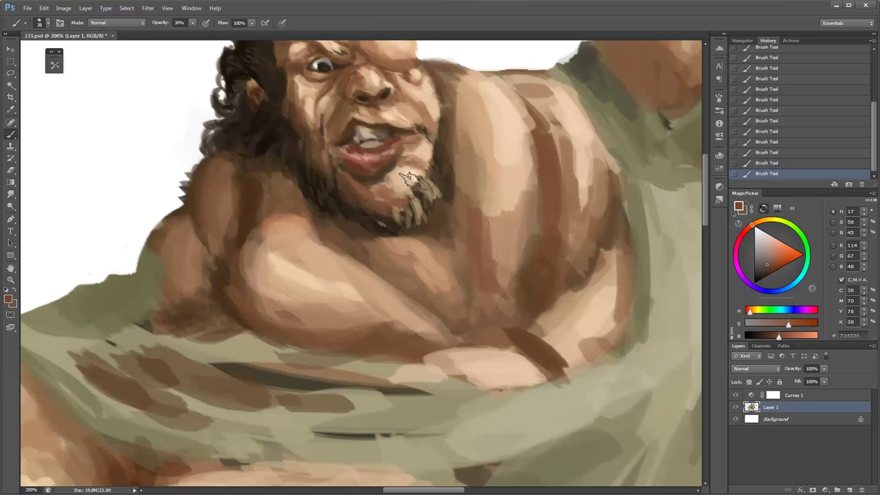
Shrink the brush to 15 px, desaturate the brown, and sample light beige from the teeth for mouth highlights.
right_click(406, 158)
drag(405, 158, 402, 158)
key(Return)
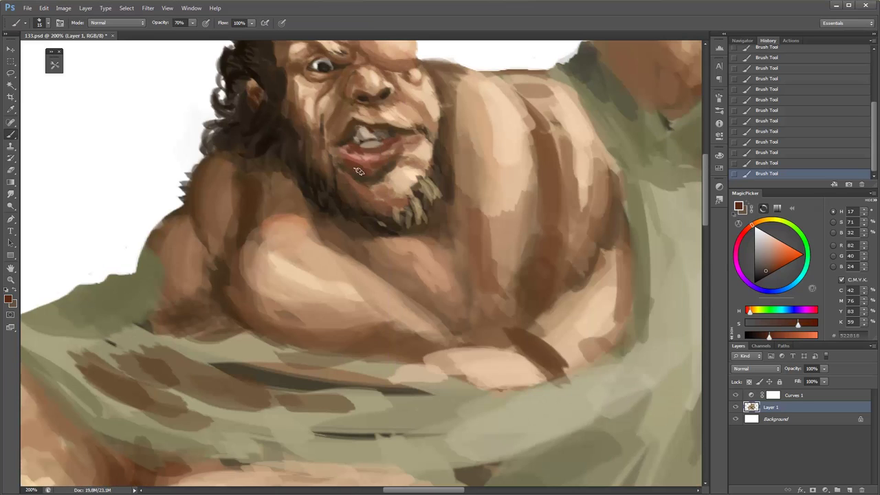
drag(772, 323, 780, 323)
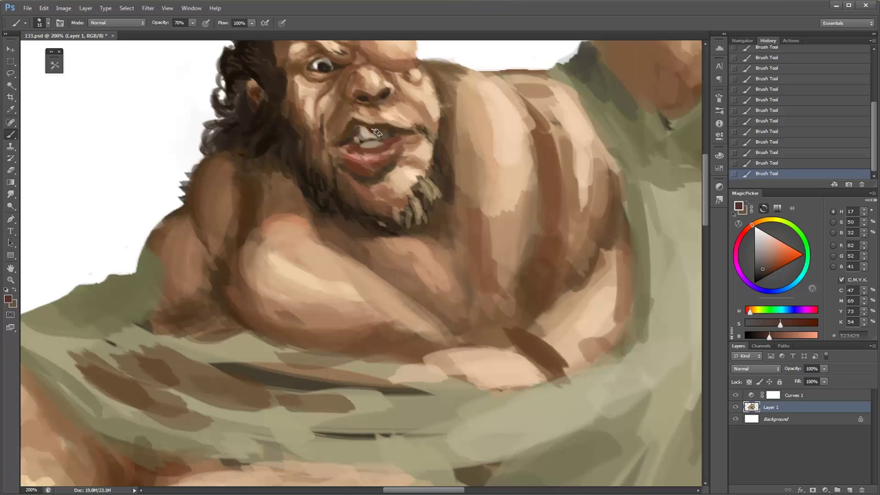
alt+click(370, 134)
Paint dark olive shadow along the left forearm and down the left thigh.
key(z)
key(ctrl+0)
click(495, 235)
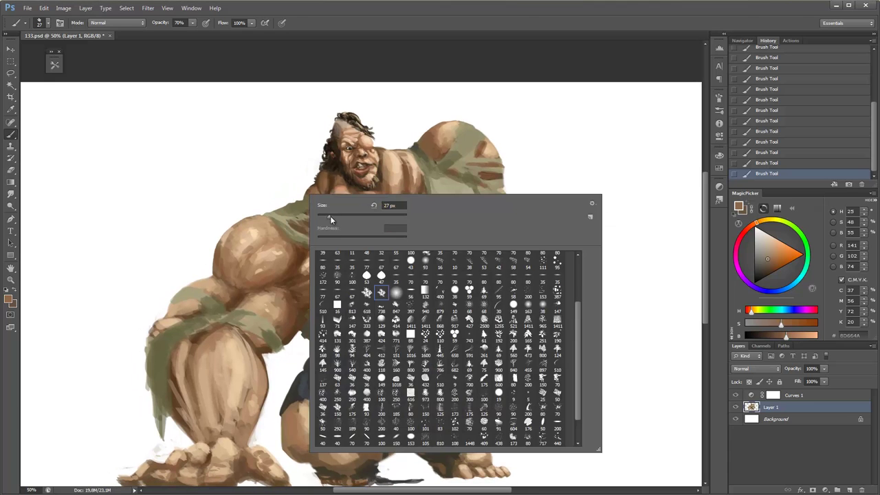
alt+click(415, 141)
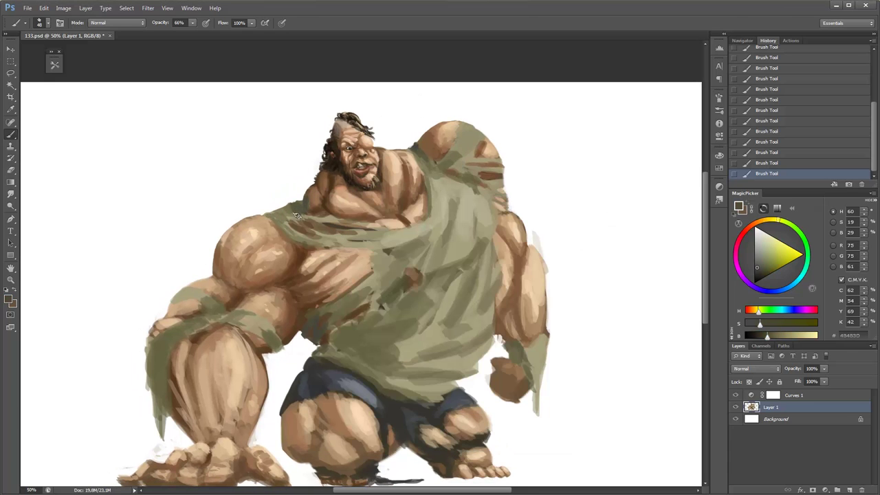
mouse_move(221, 310)
mouse_down()
mouse_move(196, 321)
mouse_move(241, 312)
mouse_move(157, 356)
mouse_move(162, 430)
mouse_up()
alt+click(167, 325)
key(z)
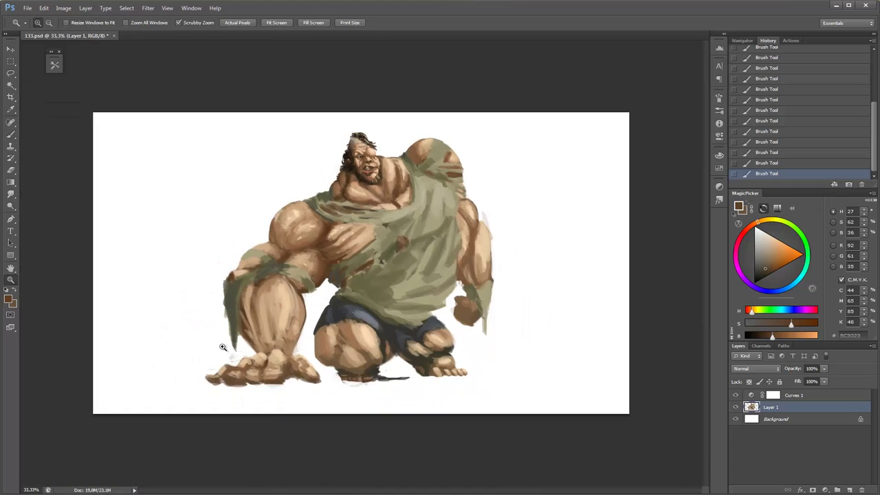
drag(330, 234, 284, 231)
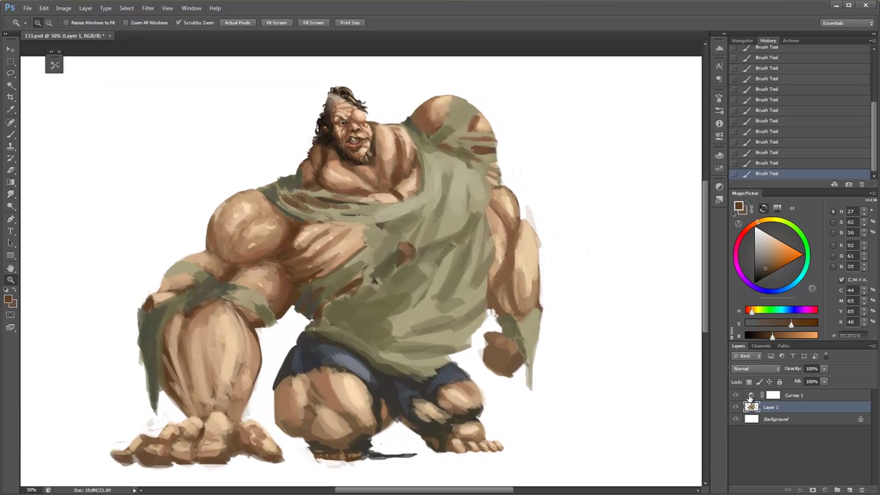
Open the Curves 1 adjustment, add a point on the Blue curve, and raise the Green curve.
double_click(750, 396)
click(618, 131)
click(584, 156)
click(631, 199)
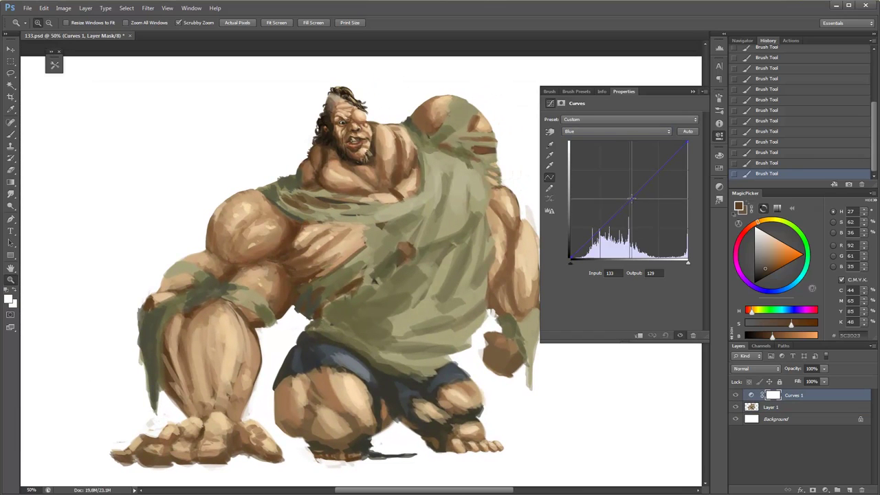
click(619, 131)
click(618, 152)
drag(625, 203, 625, 198)
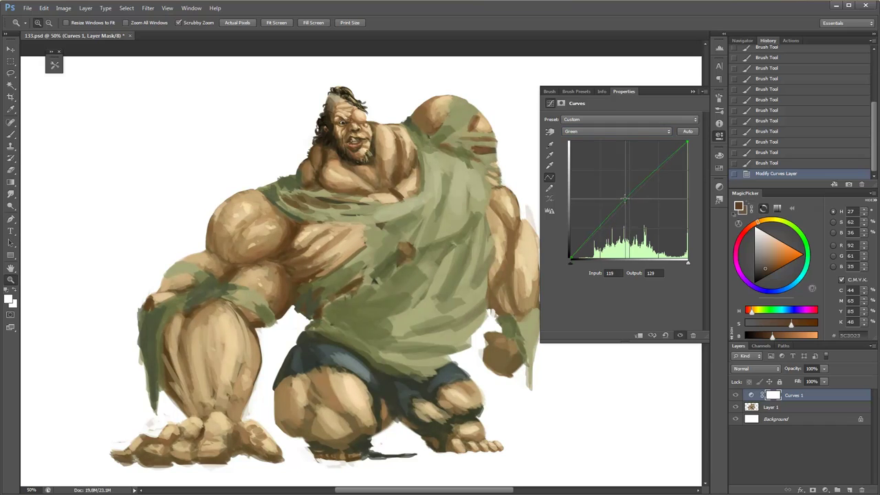
Brighten the RGB midtones and deepen the black point, then recheck the Blue and Green curves.
click(618, 131)
click(611, 144)
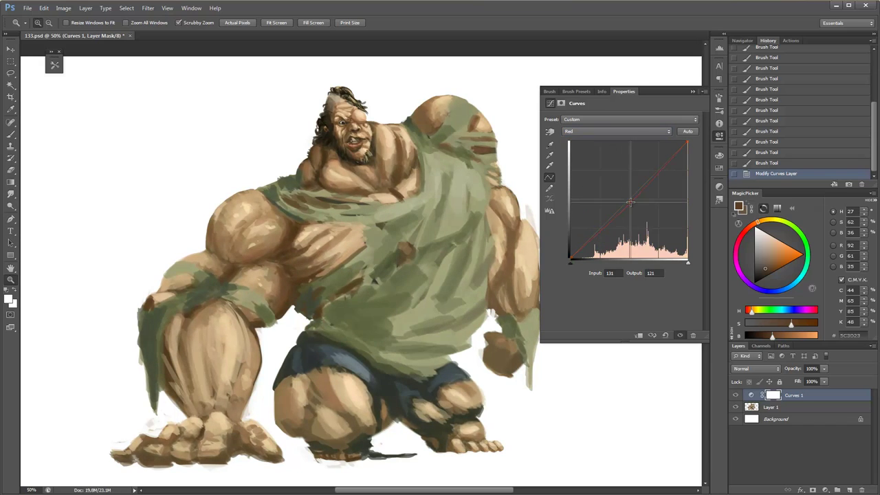
click(619, 131)
click(611, 137)
drag(625, 203, 625, 196)
drag(570, 259, 580, 257)
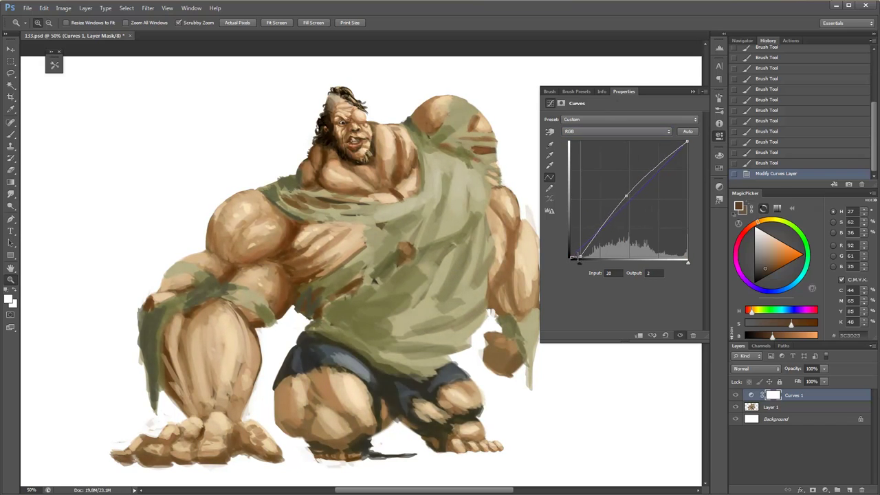
click(615, 132)
click(611, 159)
click(608, 130)
click(611, 152)
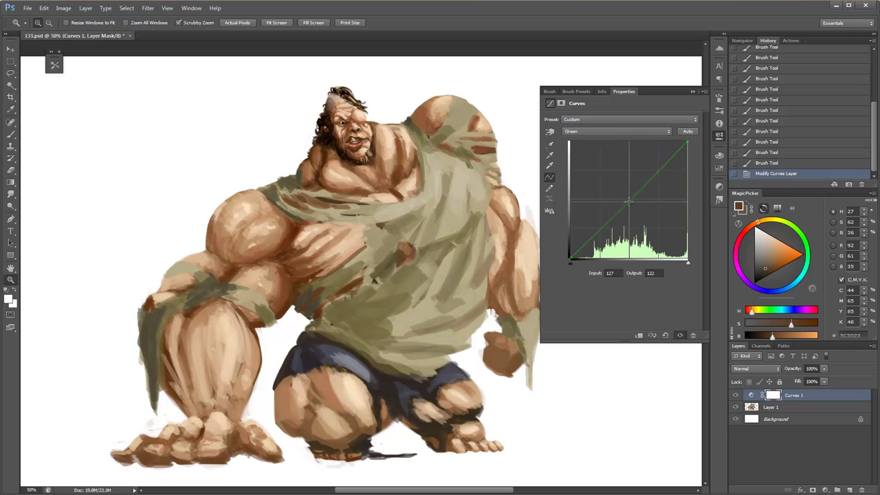
click(615, 130)
click(611, 159)
Compare the image with Curves 1 on and off, then merge it down with Ctrl+E.
click(735, 395)
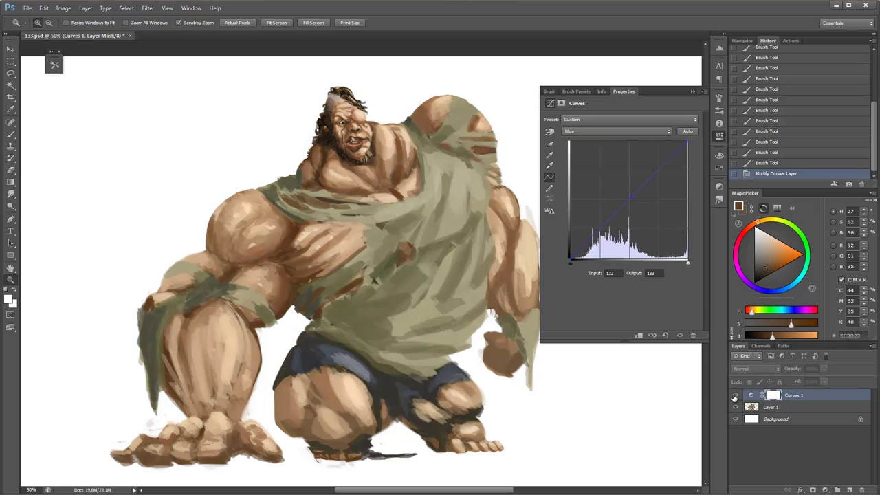
double_click(734, 396)
double_click(735, 395)
double_click(735, 395)
click(735, 395)
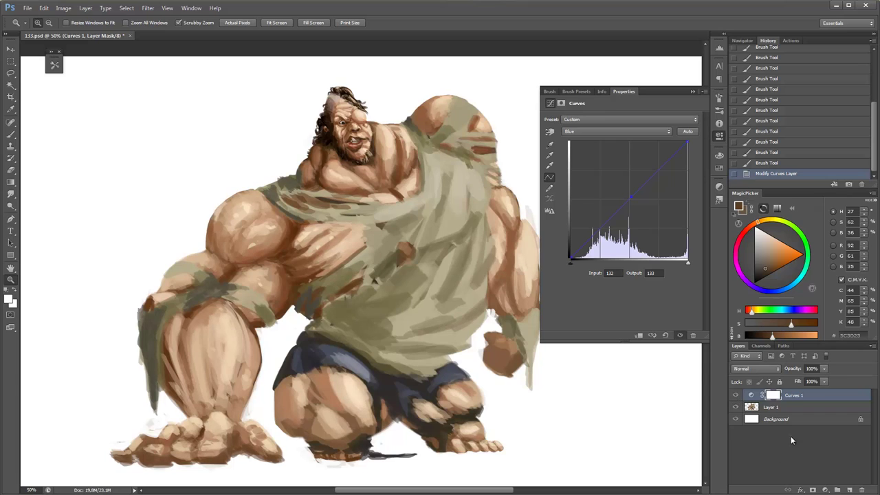
key(ctrl+e)
click(693, 91)
alt+click(586, 150)
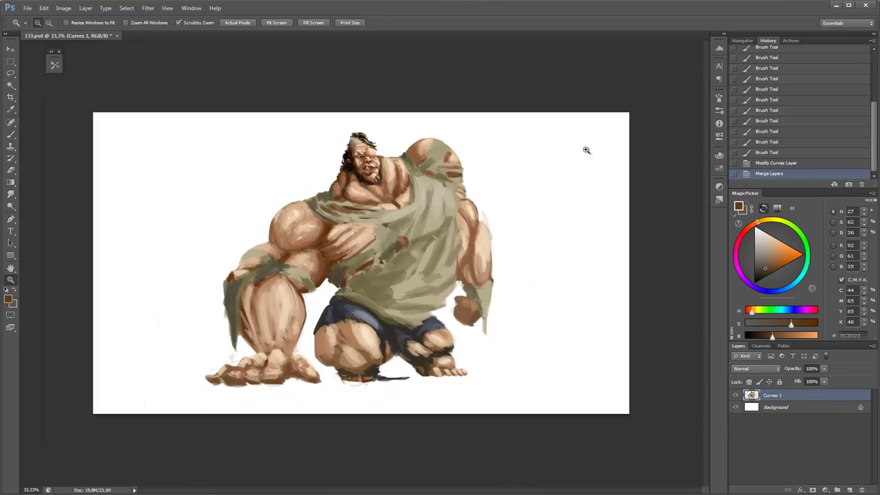
With a 70 px brush at 30% opacity, shade the shoulder near the neck.
click(388, 229)
click(388, 230)
key(b)
right_click(360, 210)
click(331, 192)
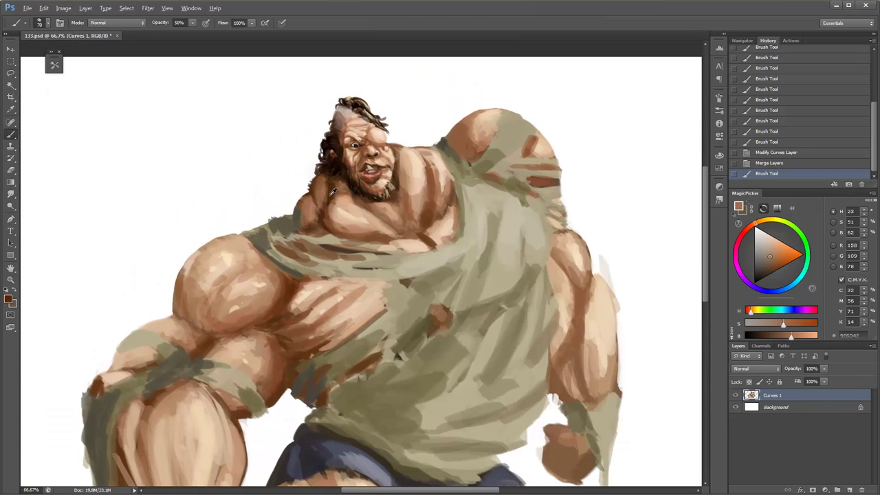
alt+click(332, 193)
key(3)
mouse_move(327, 191)
mouse_down()
mouse_move(313, 216)
mouse_move(318, 210)
mouse_move(358, 227)
mouse_up()
alt+click(328, 206)
alt+click(346, 197)
Sample skin and beard browns and dab small strokes near the hair at 50% then 30% opacity.
alt+click(326, 213)
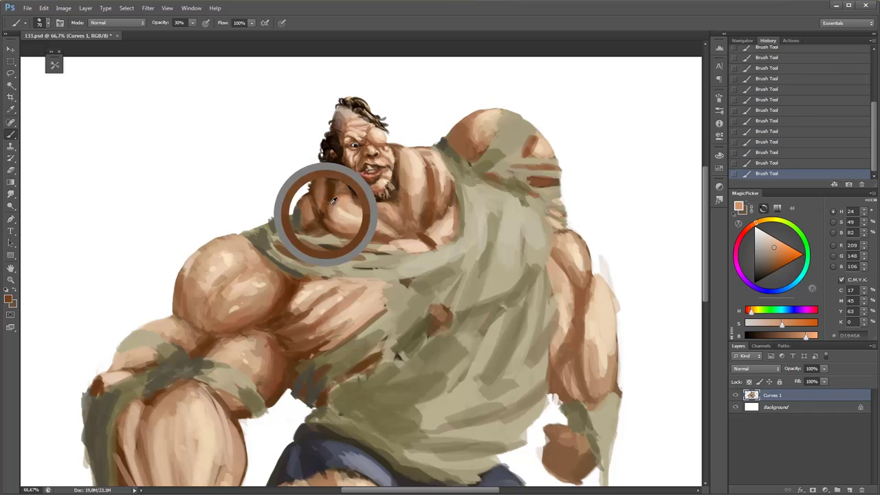
alt+click(313, 229)
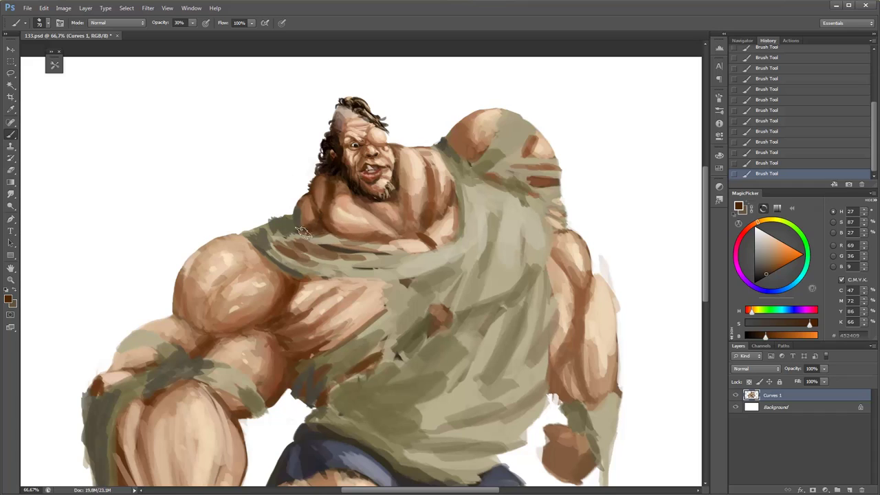
alt+click(336, 200)
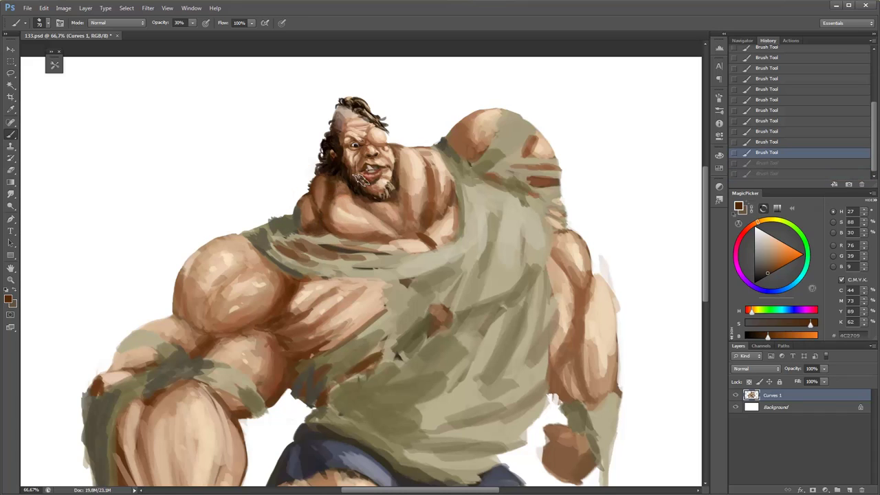
key(5)
alt+click(336, 196)
key(3)
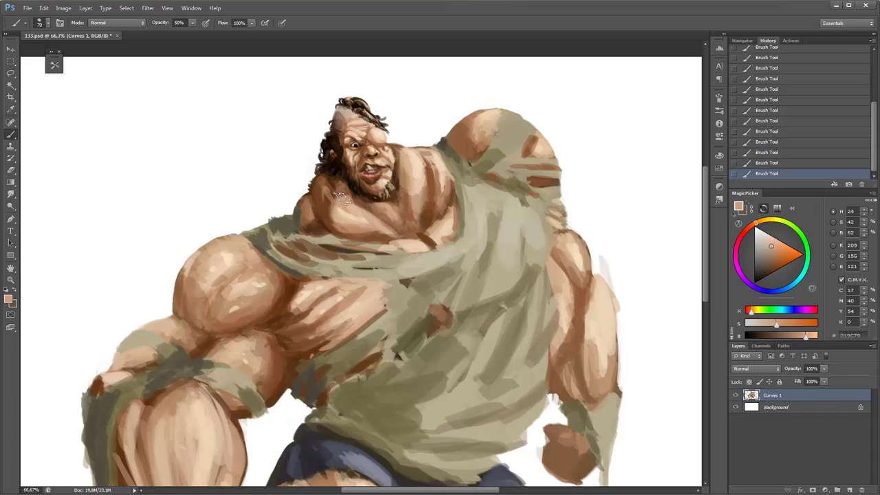
click(337, 194)
alt+click(337, 191)
click(337, 188)
alt+click(333, 182)
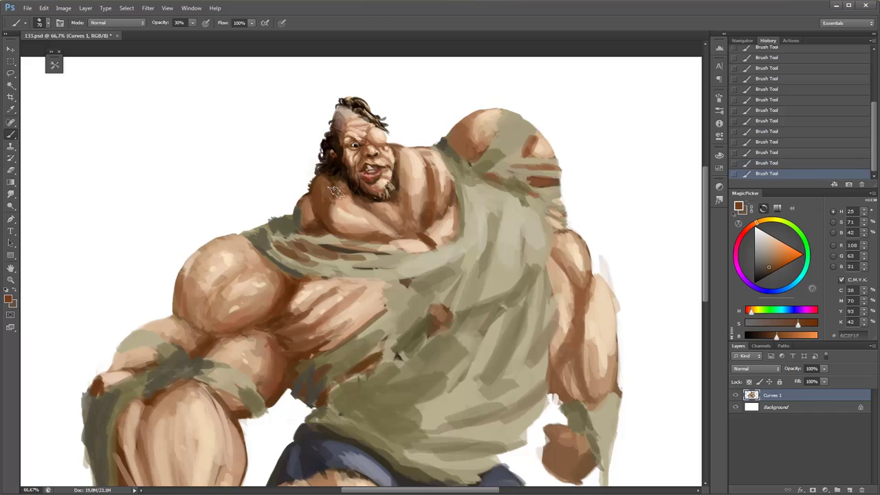
Erase stray marks around the beard.
alt+click(343, 200)
alt+click(323, 187)
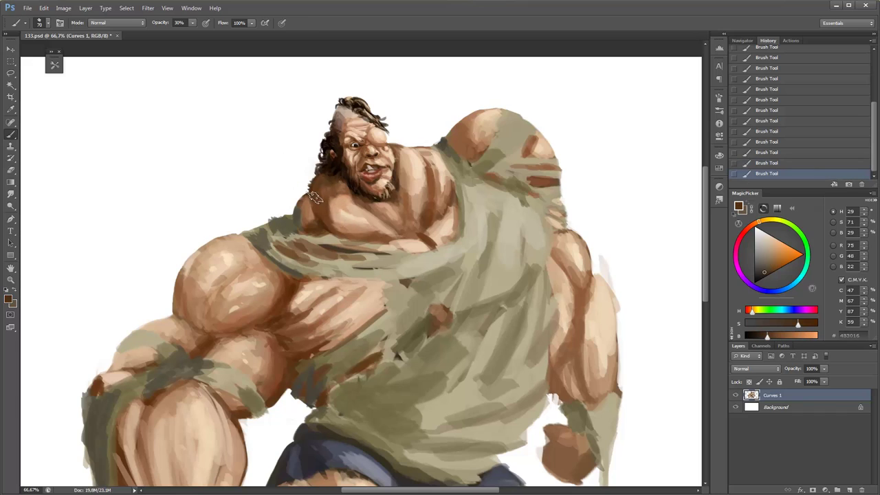
key(e)
click(311, 183)
click(312, 180)
click(302, 194)
key(b)
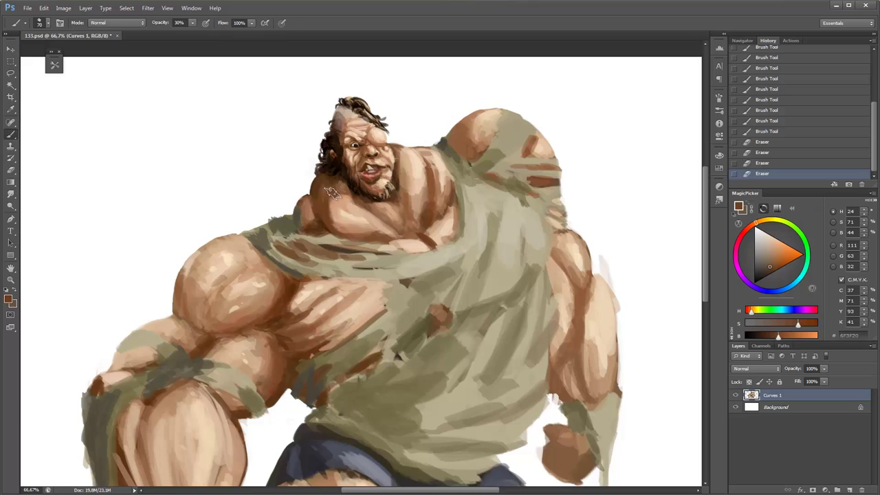
Paint lighter strokes along the beard edge and dark shadow strokes under the beard.
alt+click(340, 198)
click(334, 195)
click(330, 187)
click(338, 201)
click(344, 195)
click(339, 201)
click(332, 208)
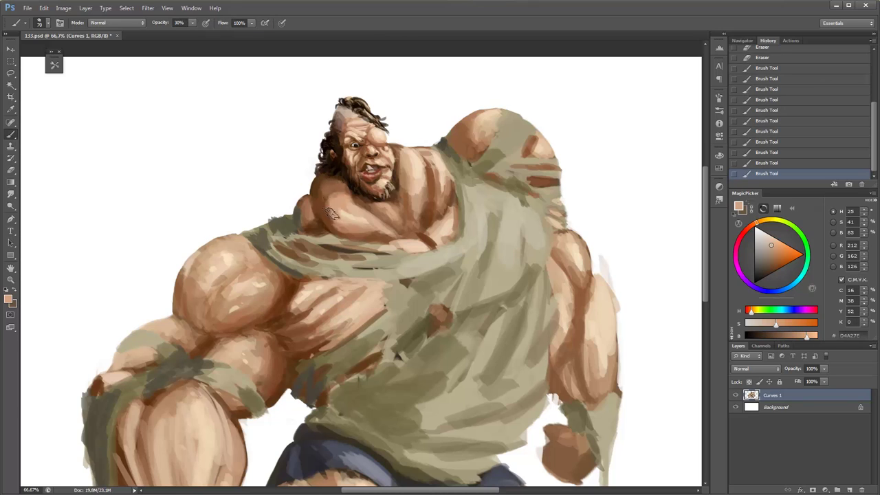
alt+click(327, 205)
click(321, 197)
click(318, 195)
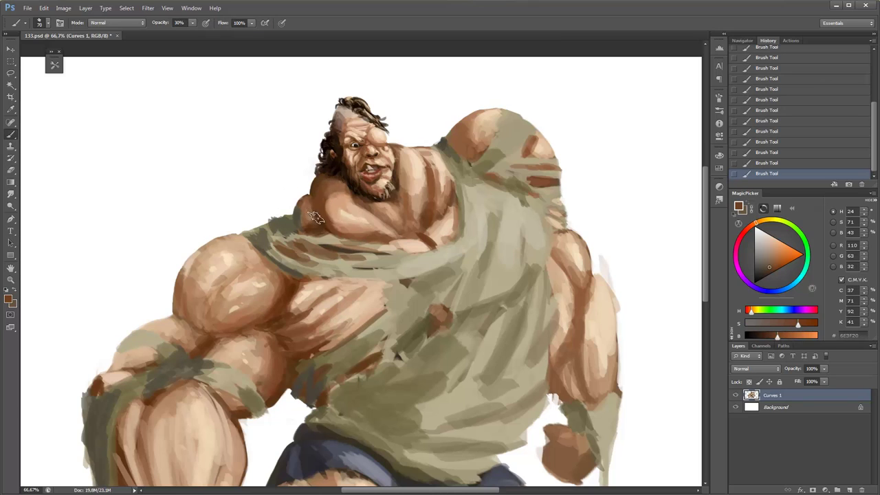
Sample shoulder browns and erase bits along the shoulder edge.
alt+click(310, 216)
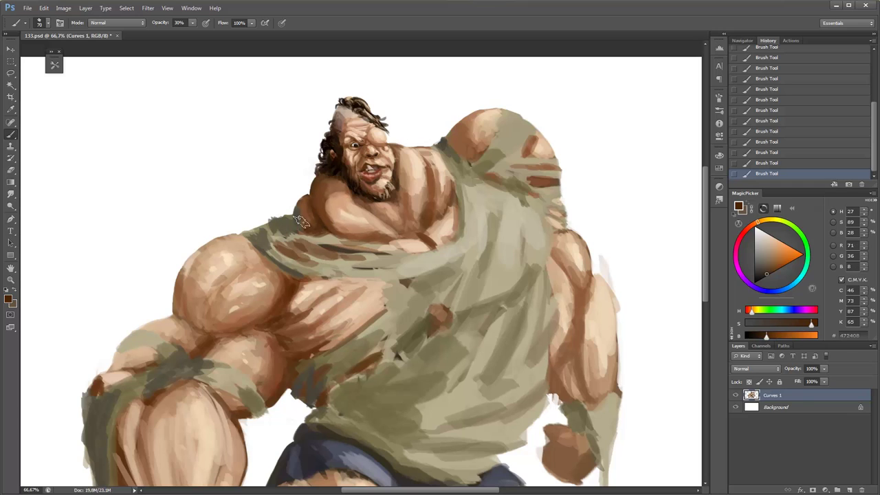
alt+click(305, 206)
key(e)
click(296, 208)
click(293, 202)
click(295, 208)
click(300, 191)
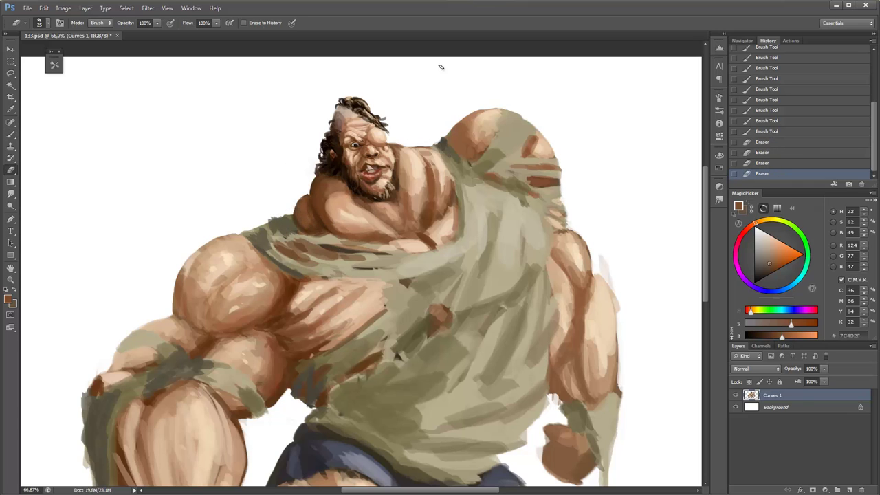
key(b)
Paint a darker shoulder outline and erase the small marks left on its edge.
alt+click(303, 231)
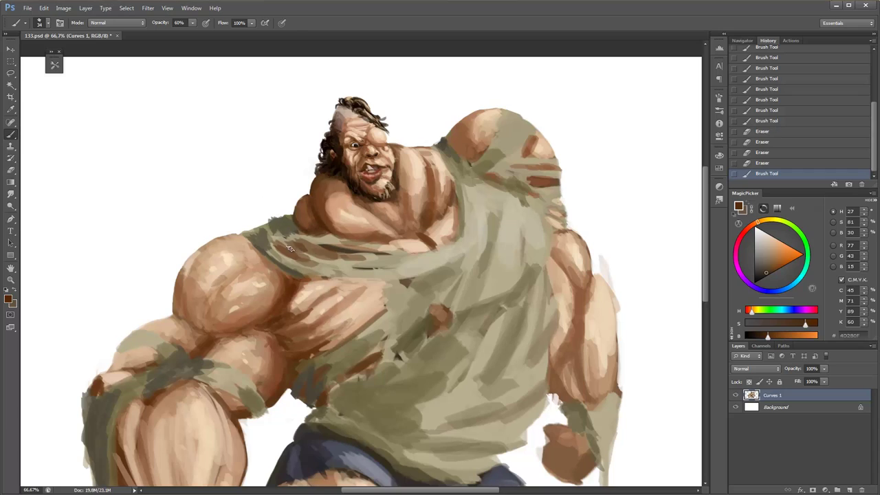
click(289, 253)
click(280, 227)
key(e)
click(282, 216)
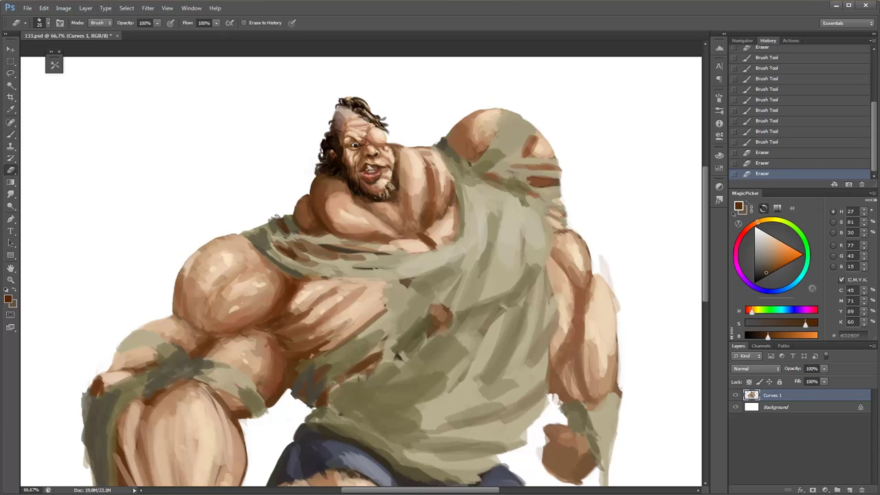
click(275, 218)
key(b)
Extend the lighter shirt colour over the left shoulder edge and sample highlight, shirt and shoulder tones.
alt+click(251, 226)
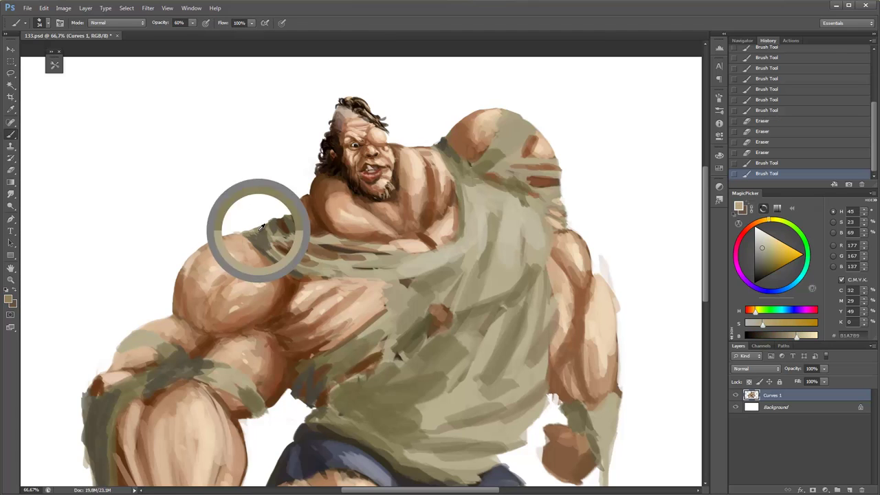
mouse_move(235, 233)
mouse_down()
mouse_move(264, 226)
mouse_move(217, 240)
mouse_move(192, 258)
mouse_move(183, 283)
mouse_up()
alt+click(237, 235)
alt+click(217, 268)
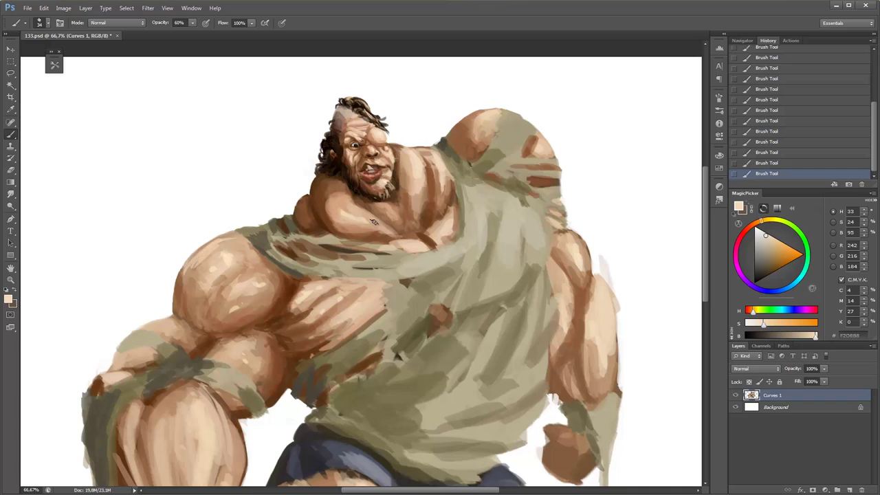
alt+click(268, 234)
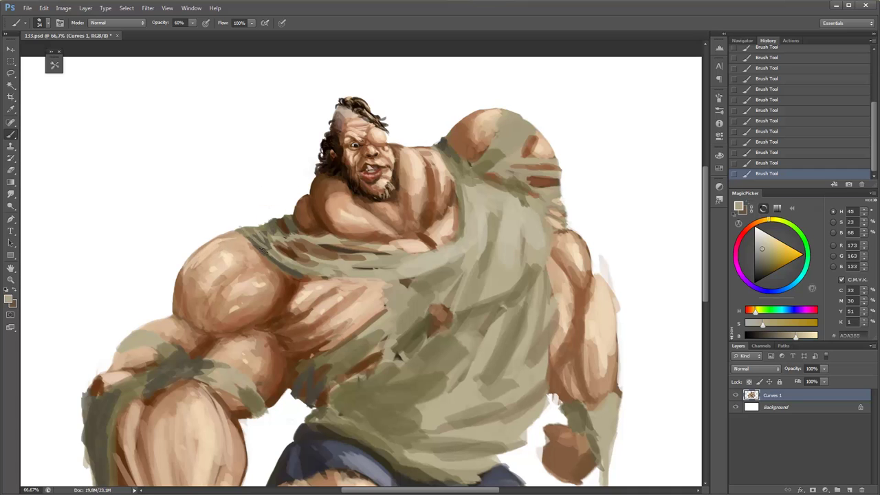
alt+click(283, 268)
Sample a light grey-green from the shirt and brush a faint stroke along the collar.
ctrl+alt+click(312, 177)
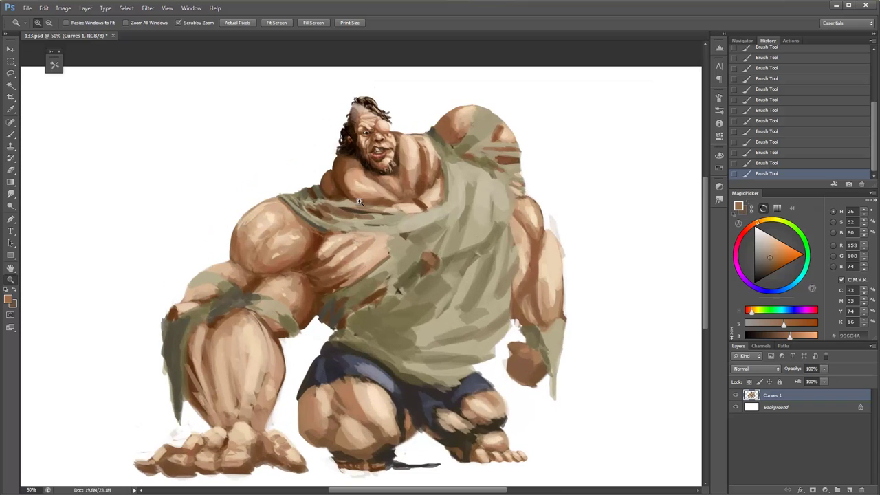
key(b)
right_click(326, 199)
alt+click(322, 211)
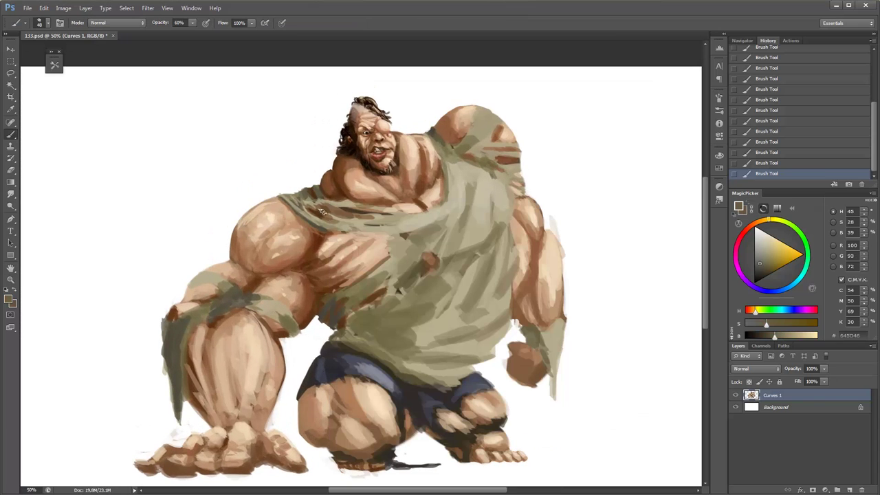
alt+click(323, 207)
drag(323, 199, 350, 220)
Sample skin browns, tan and collar olive tones from around the neck and chest.
alt+click(336, 220)
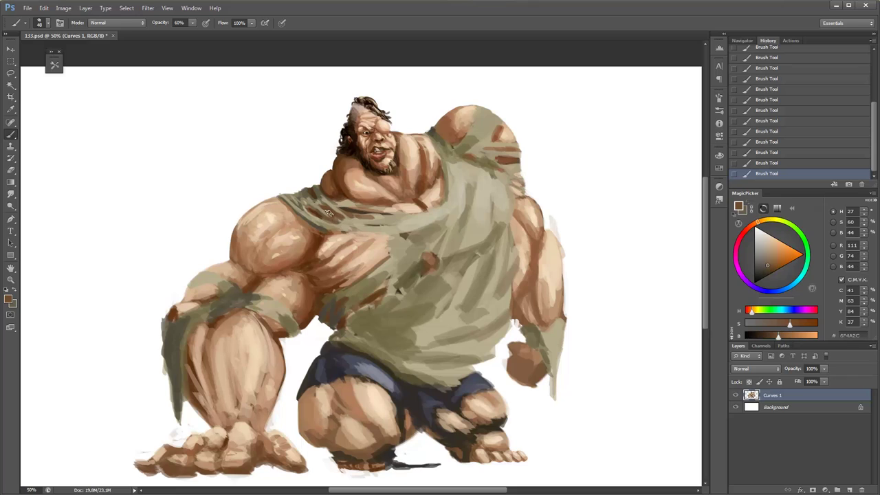
alt+click(318, 211)
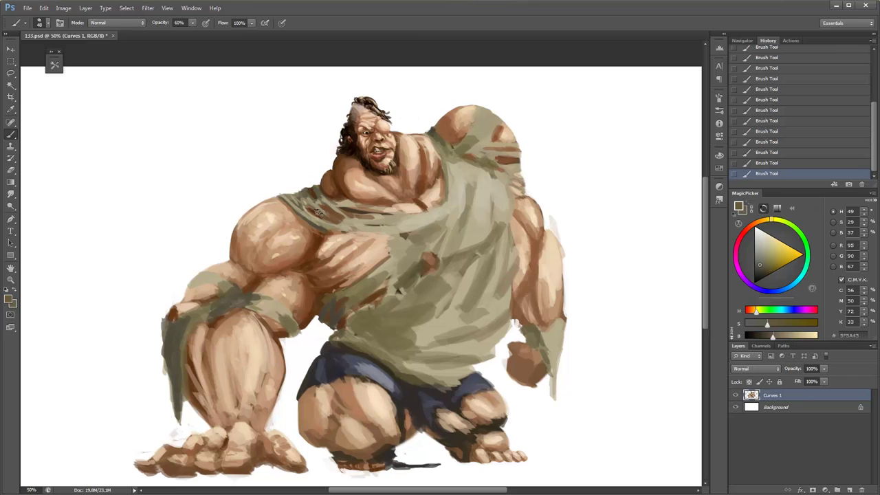
alt+click(331, 209)
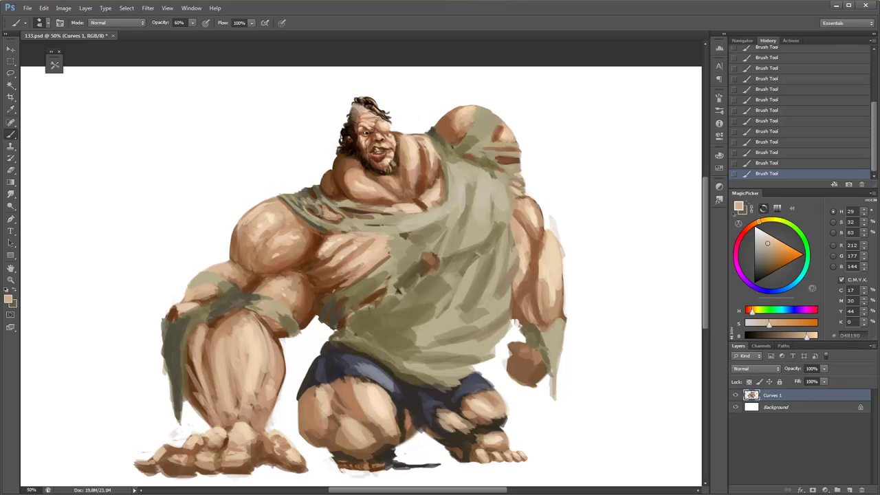
alt+click(340, 215)
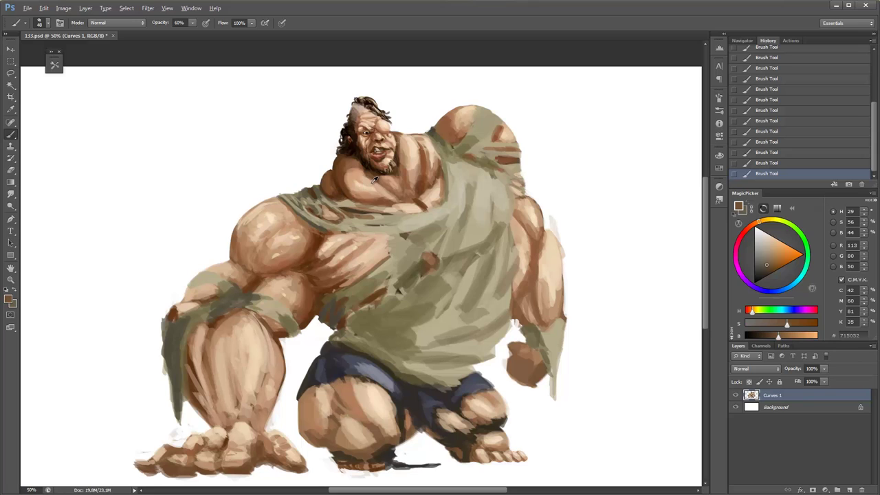
alt+click(319, 209)
alt+click(348, 162)
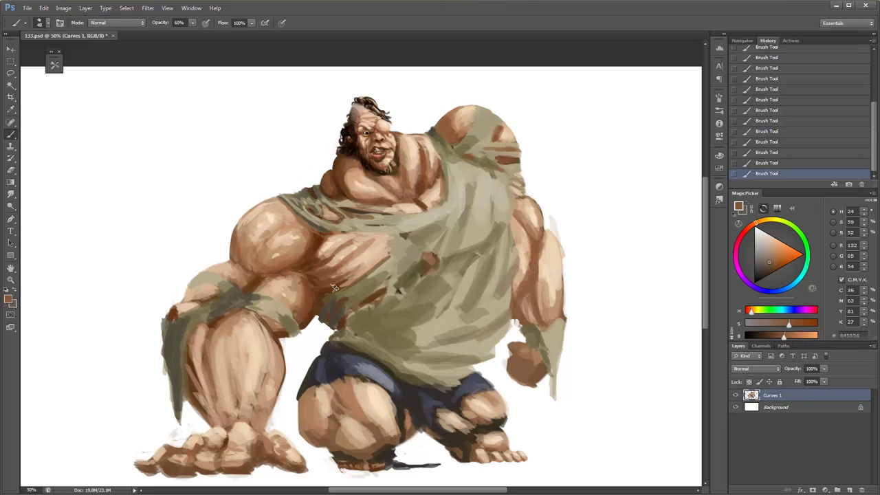
Undo the last strokes, zoom out, set a 65 px brush and redo the strokes.
key(ctrl+alt+z)
key(ctrl+alt+z)
key(ctrl+alt+z)
key(ctrl+alt+z)
drag(327, 280, 368, 295)
right_click(363, 294)
key(Return)
key(ctrl+shift+z)
key(ctrl+shift+z)
key(ctrl+shift+z)
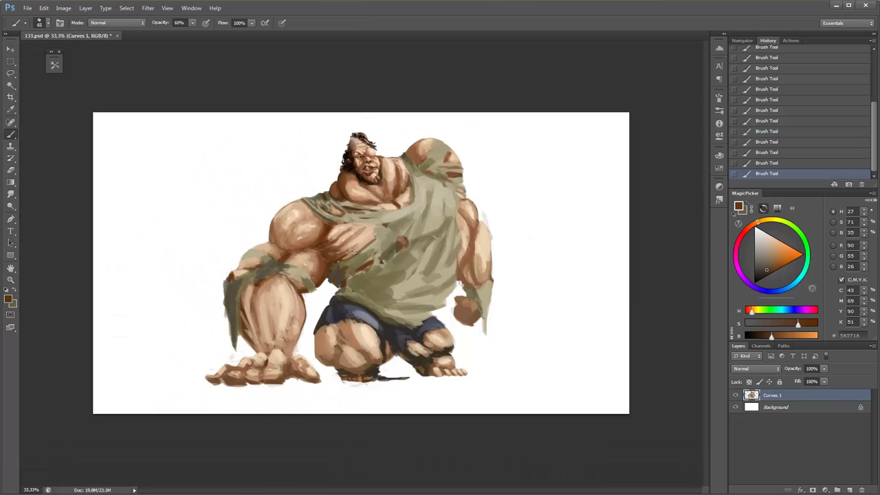
With a larger brush and an arm brown, darken the shading down the left leg.
right_click(426, 243)
key(Return)
alt+click(337, 256)
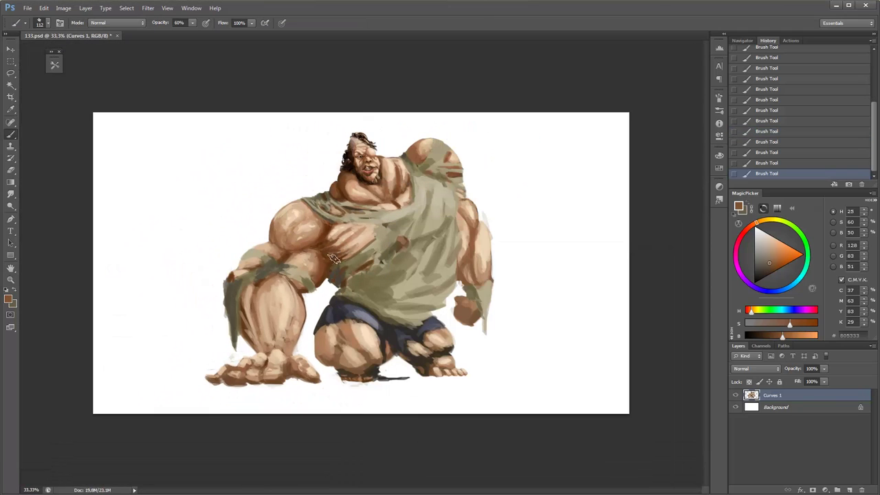
alt+click(318, 258)
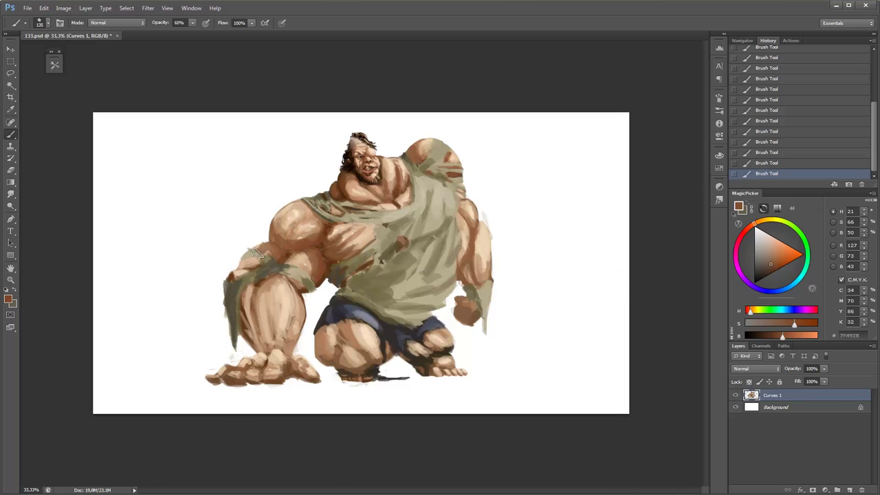
drag(252, 287, 258, 365)
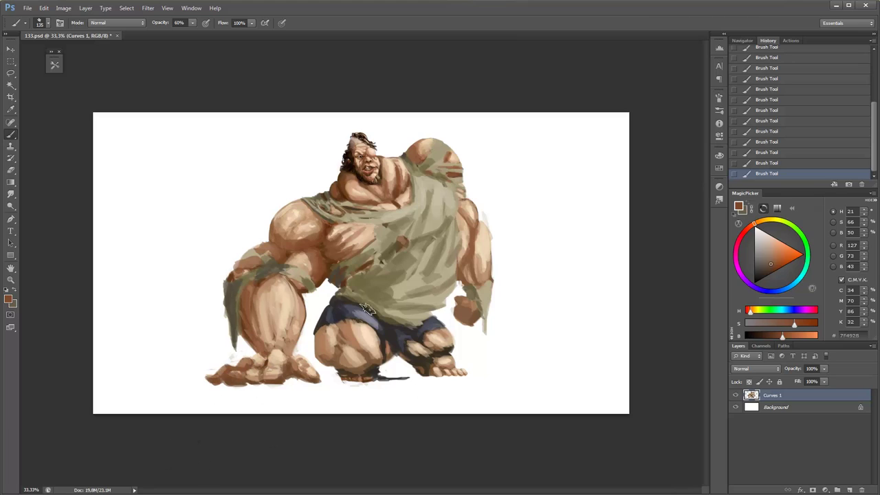
Sample shirt, shorts, thigh and skin tones, then set brush opacity to 40%.
alt+click(337, 277)
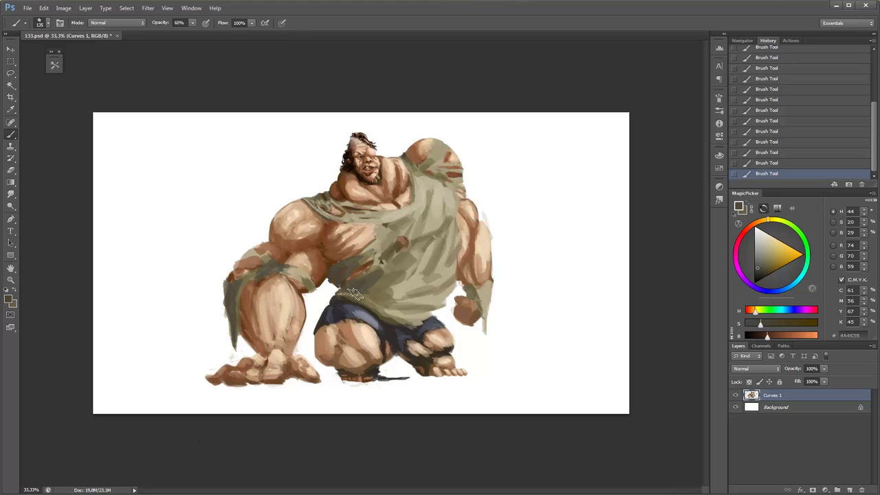
alt+click(329, 317)
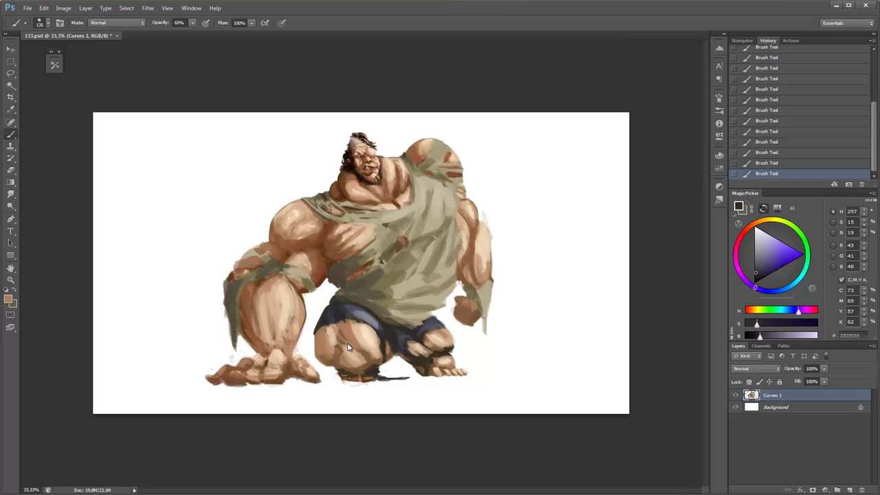
alt+click(248, 297)
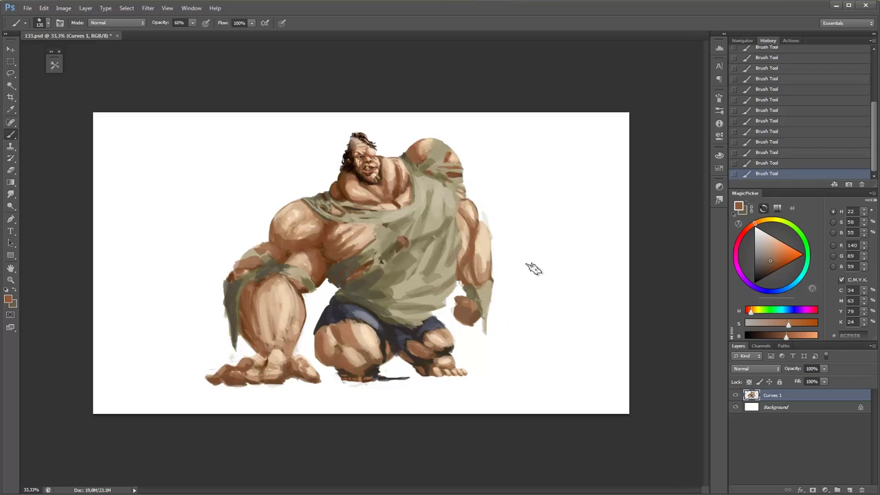
alt+click(390, 180)
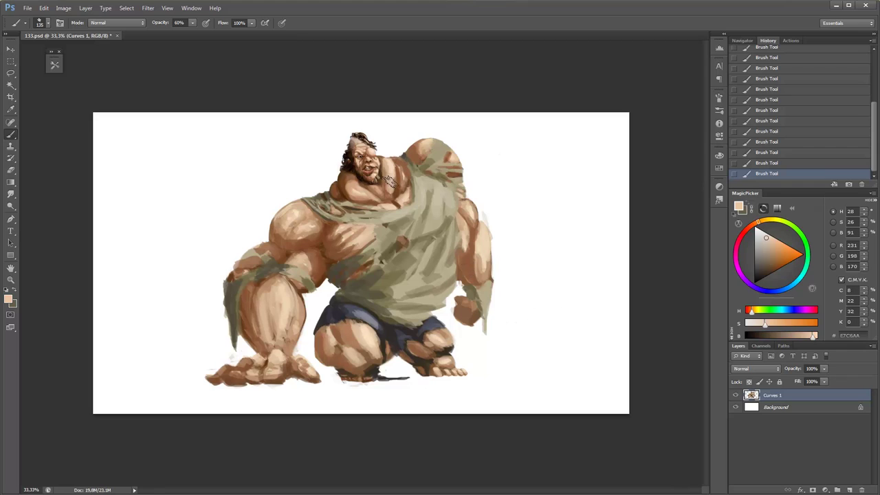
alt+click(400, 191)
key(4)
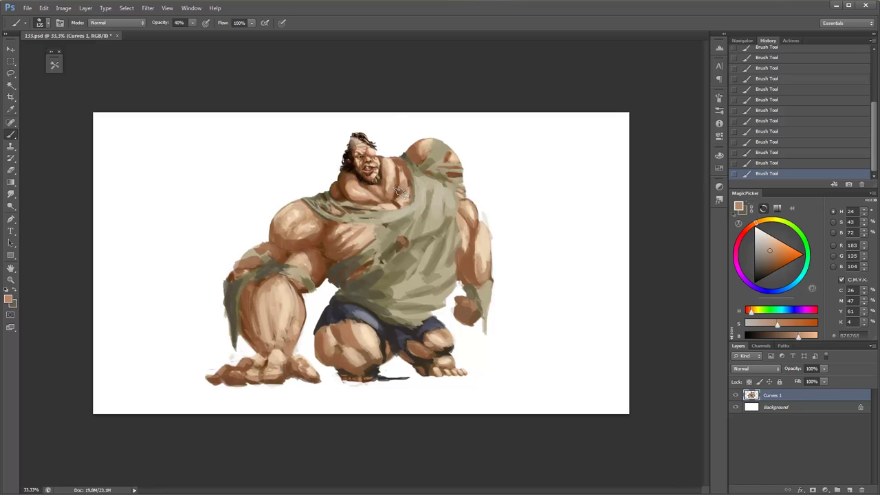
Shrink the brush to 39 px and sample the light skin tone from the chest.
right_click(433, 196)
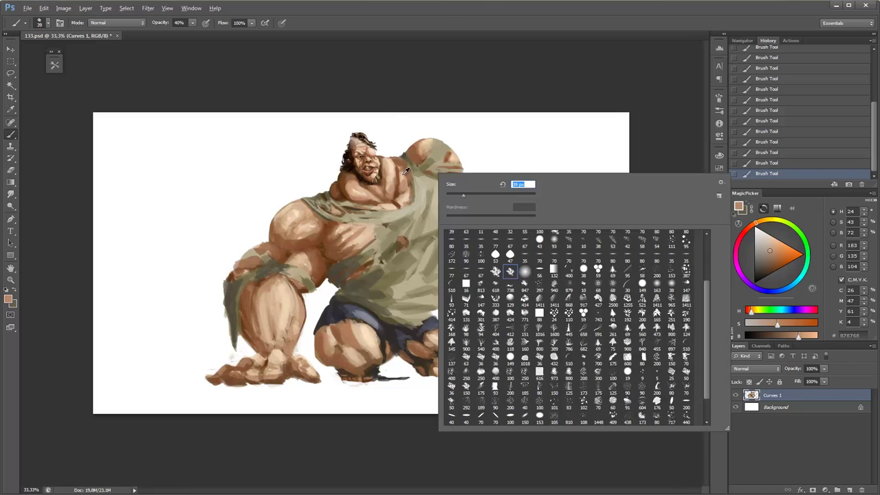
key(Return)
alt+click(399, 186)
right_click(398, 186)
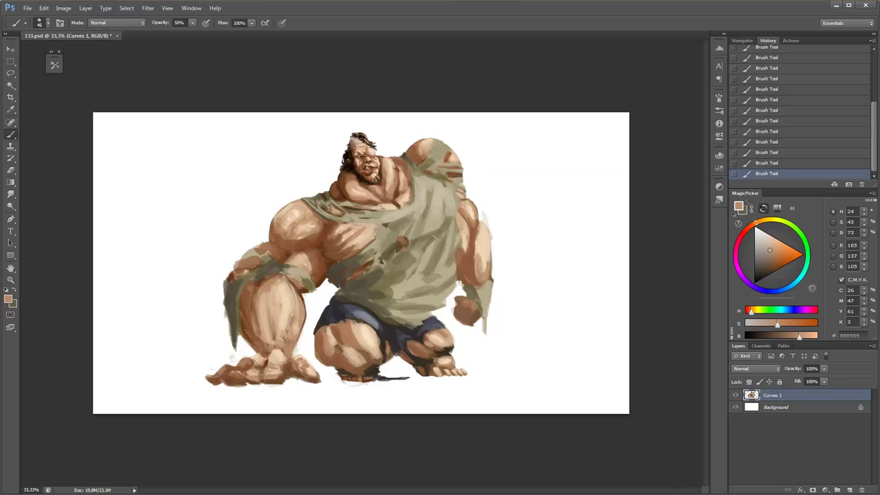
alt+click(393, 183)
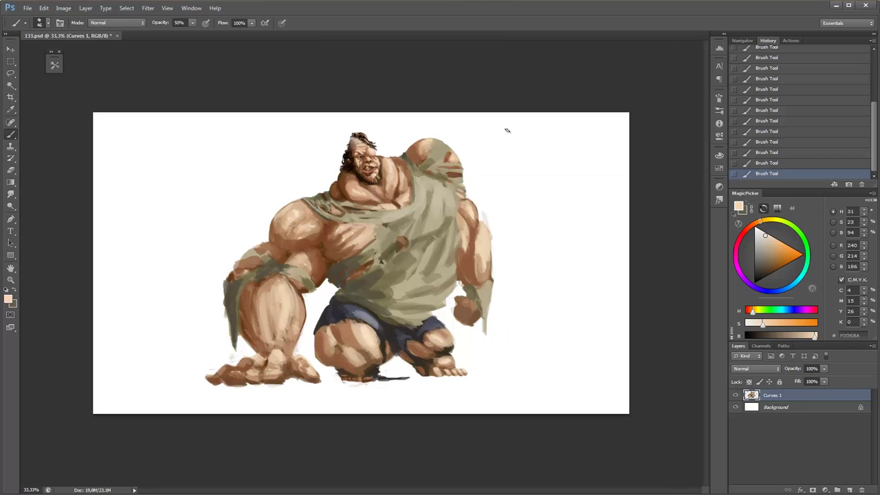
Enlarge the brush to 63 px, sample the khaki shirt colour, then shrink it to 21 px.
right_click(336, 233)
key(Return)
alt+click(324, 246)
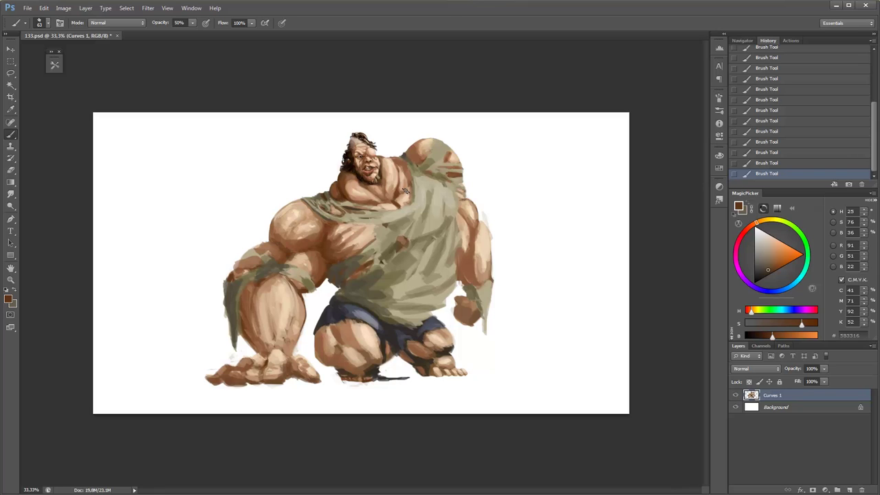
alt+click(322, 213)
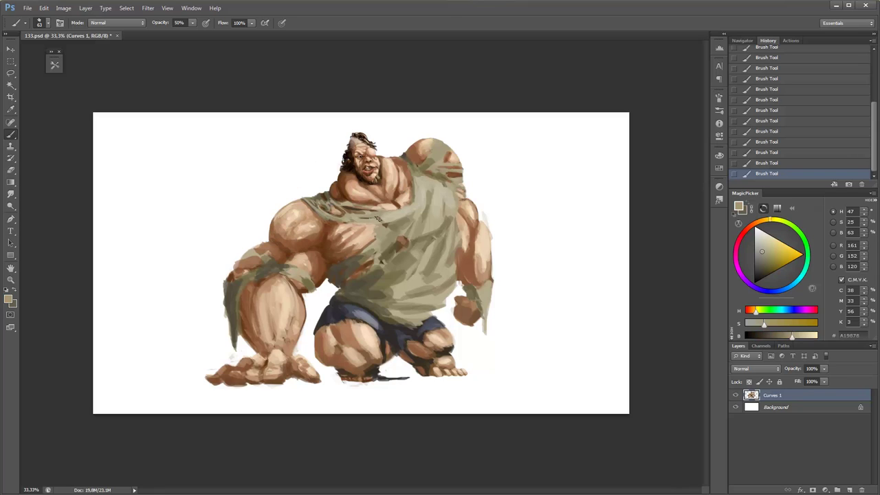
right_click(387, 217)
key(Return)
alt+click(352, 209)
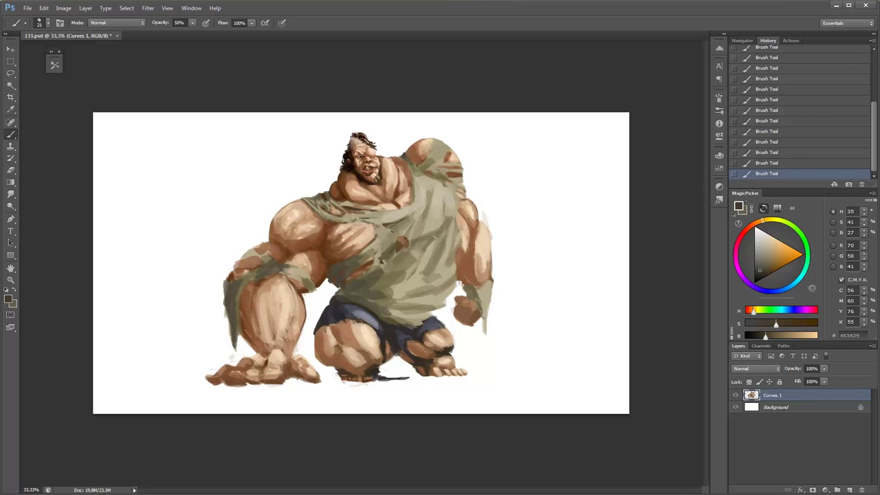
Lower brush opacity to 30% and sample greenish and darker tans from the shirt.
right_click(413, 218)
key(Return)
key(3)
key(4)
key(3)
alt+click(425, 224)
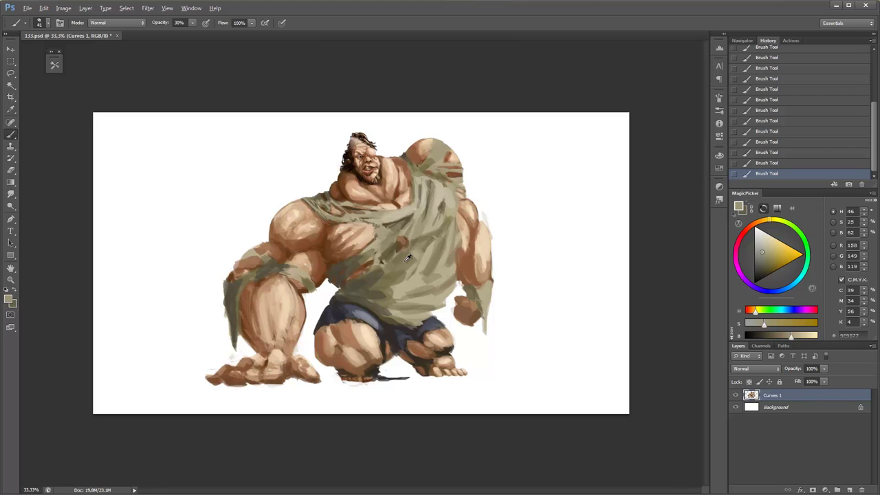
alt+click(424, 224)
Sample dark brown, light skin and dark olive tones around the right shoulder.
alt+click(417, 170)
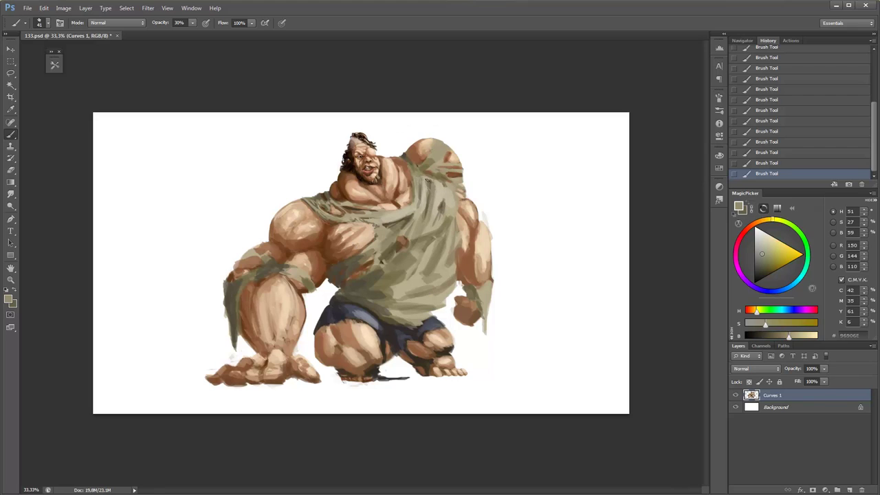
alt+click(411, 177)
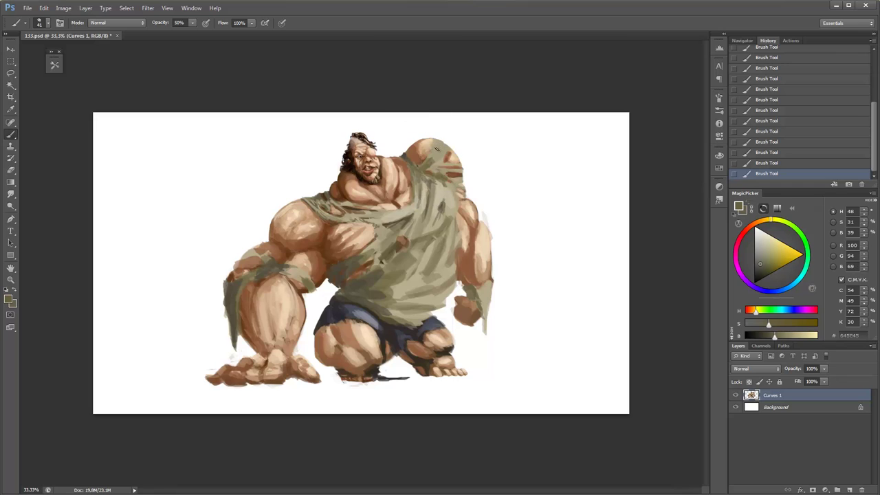
alt+click(444, 201)
alt+click(440, 149)
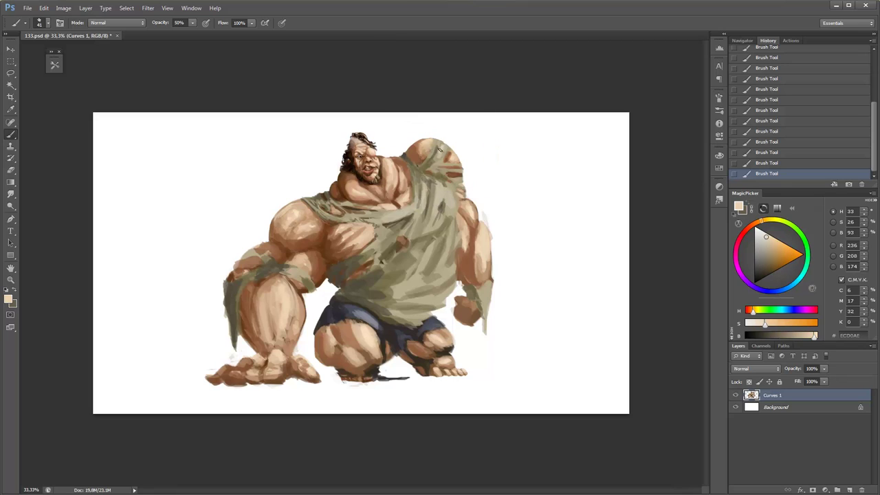
alt+click(435, 146)
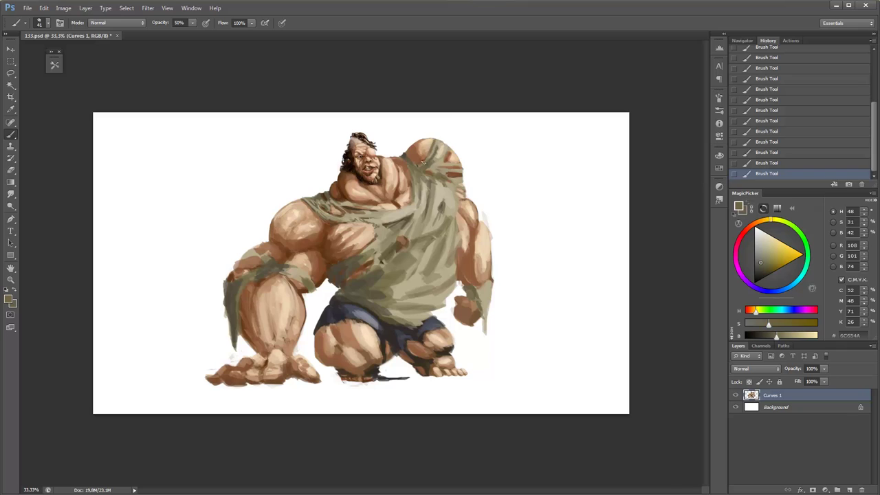
right_click(444, 135)
Enlarge the brush to about 26 px and sample grey-olive tones from the shirt.
alt+click(440, 148)
right_click(440, 148)
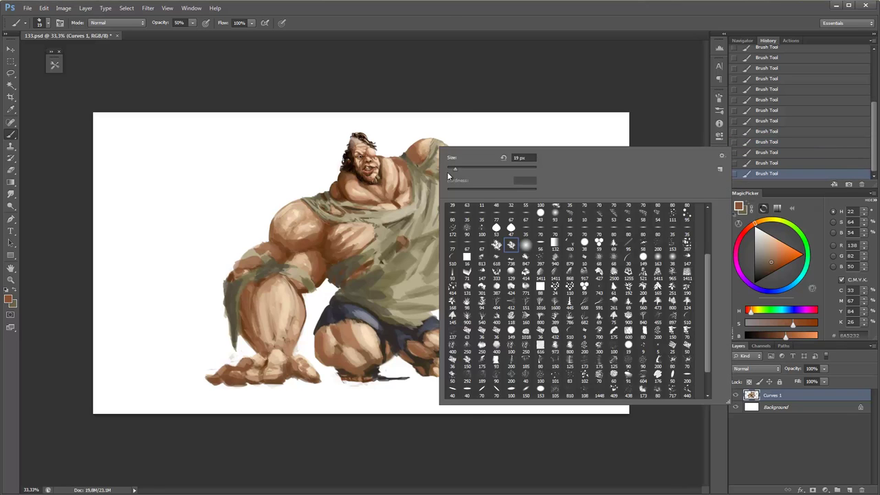
drag(454, 167, 459, 168)
key(Return)
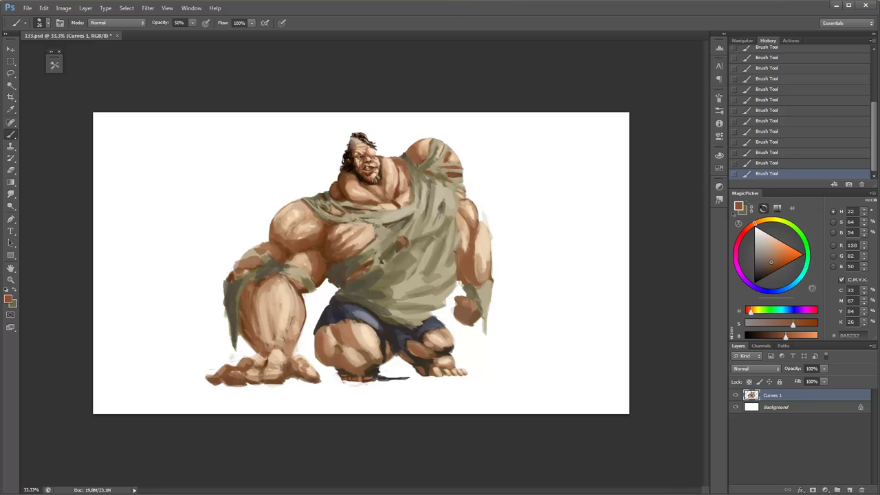
right_click(447, 210)
alt+click(420, 176)
alt+click(419, 173)
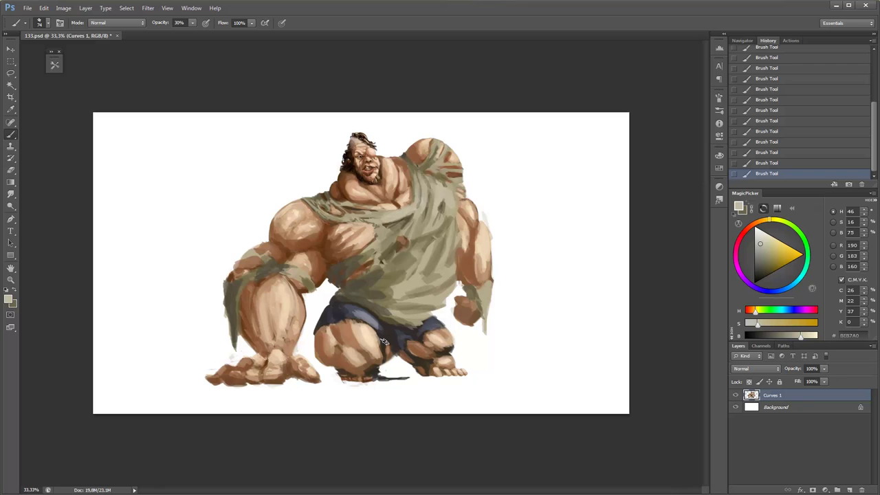
Zoom in on the brute's head, raise opacity to 66% and sample light peach skin.
mouse_move(368, 156)
mouse_down()
mouse_move(426, 156)
mouse_move(385, 165)
mouse_up()
key(6)
key(6)
alt+click(370, 156)
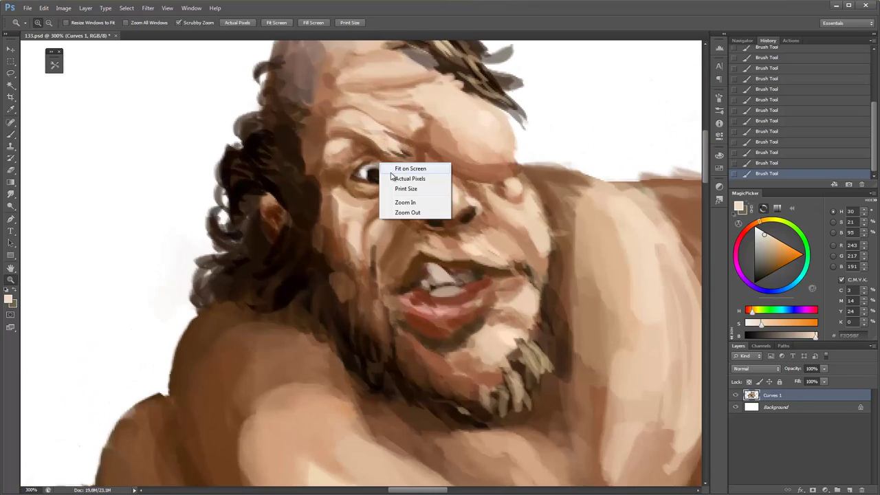
Set a 12 px brush at 30% opacity and sample the eye's dark colour.
right_click(385, 165)
text(12)
key(Return)
alt+click(388, 169)
key(3)
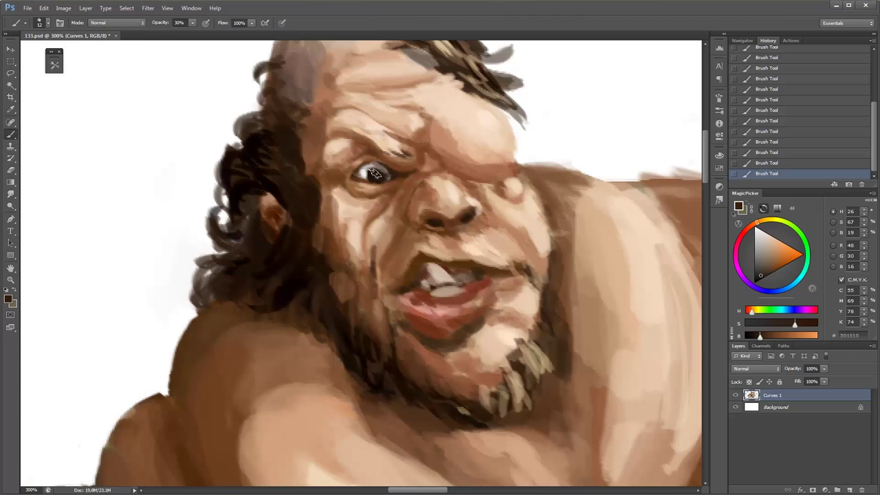
alt+click(375, 172)
Switch to an 11 px brush at 60% opacity and pick near-black and near-white eye colours.
right_click(373, 175)
text(11)
key(Return)
key(6)
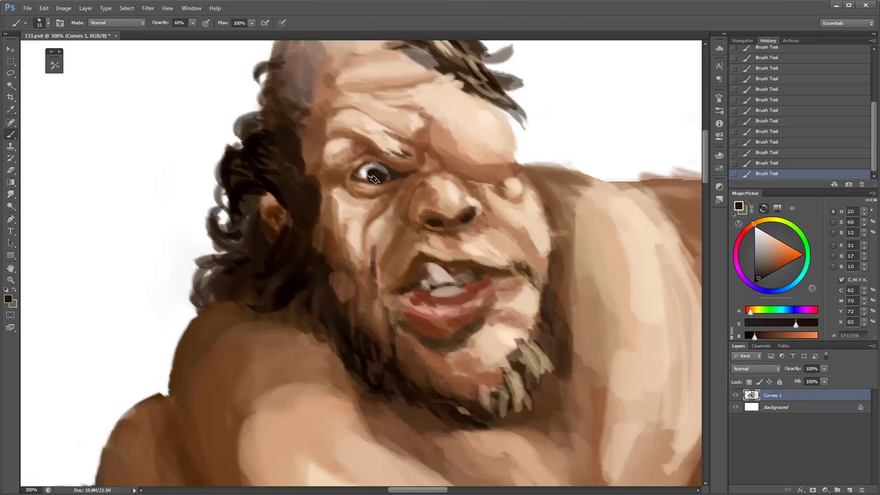
drag(760, 276, 757, 280)
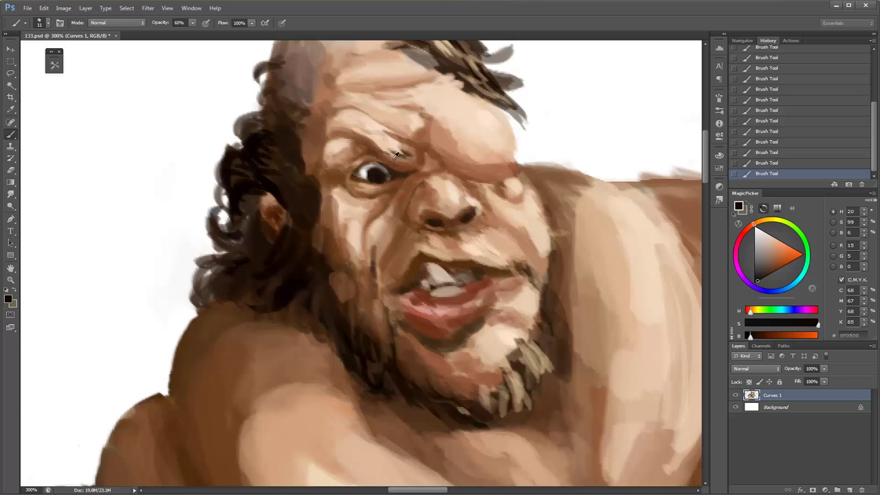
alt+click(371, 176)
Paint a light tan stroke along the upper eyelid at 54% opacity.
click(771, 246)
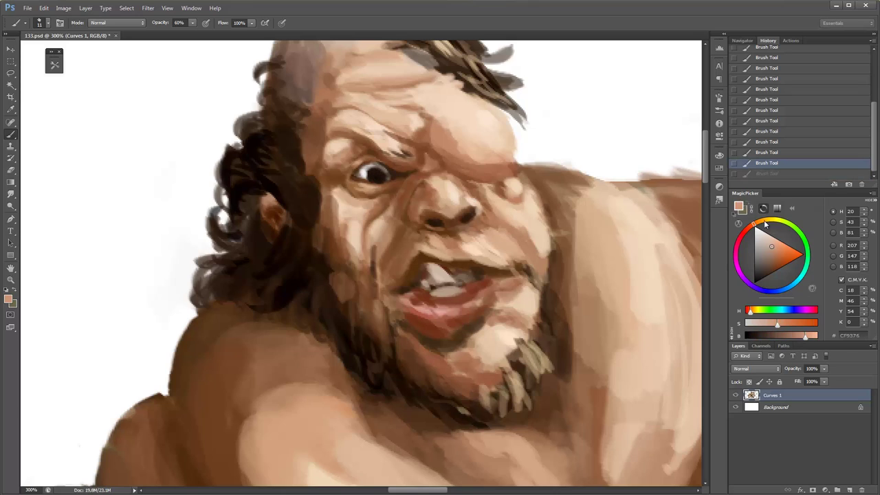
click(765, 220)
key(5)
key(4)
drag(369, 173, 388, 181)
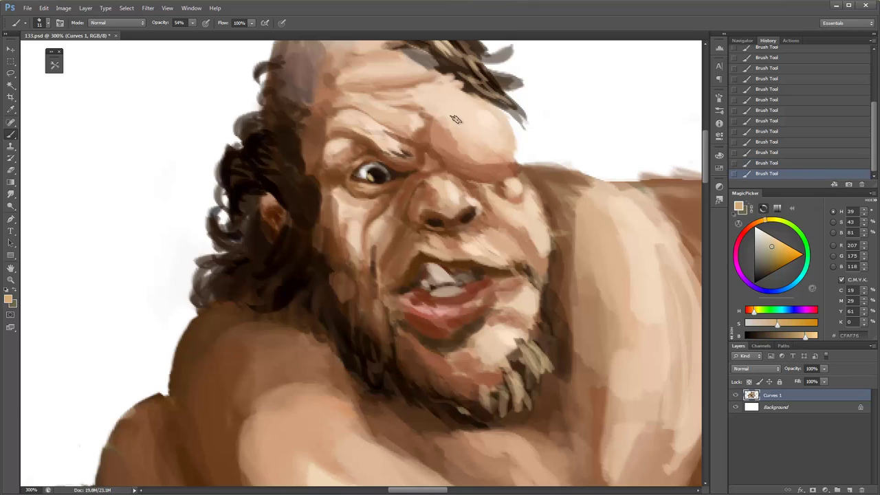
Pick a near-black for the pupil, then dab a white catchlight on the eye at 60% opacity.
click(771, 263)
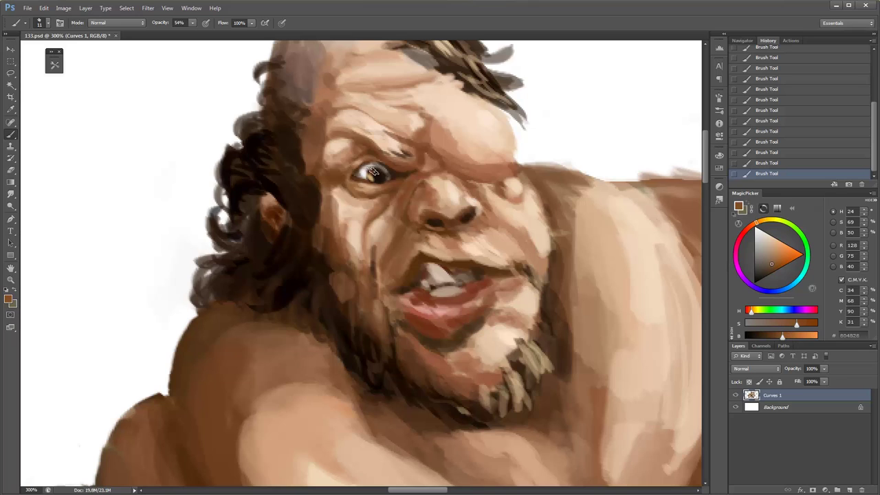
click(756, 280)
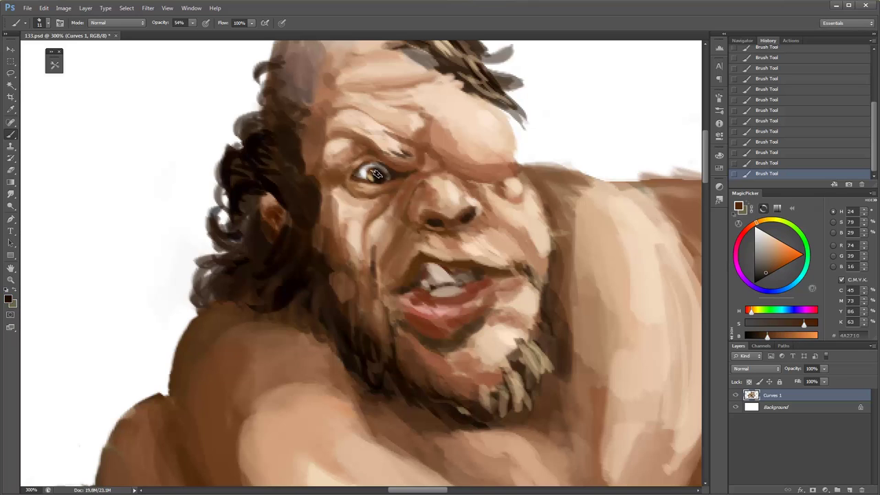
key(6)
click(758, 228)
click(364, 176)
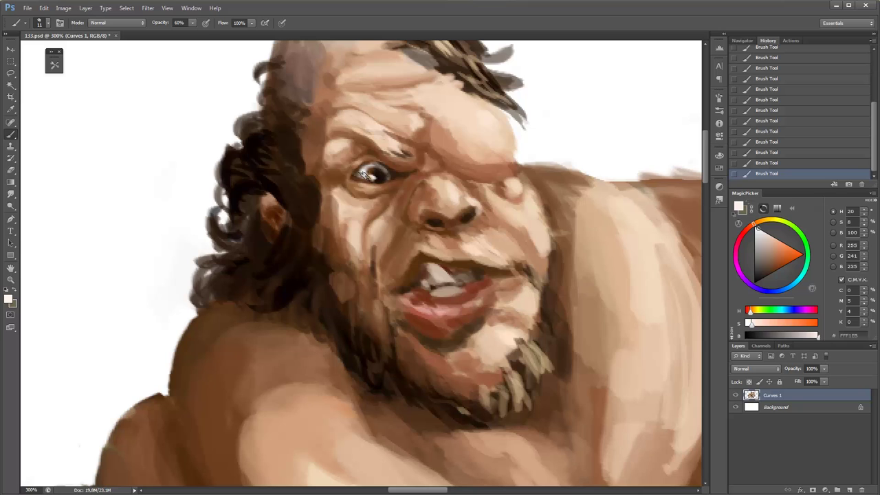
Sample a mid brown from the face and zoom back out from the head.
alt+click(381, 167)
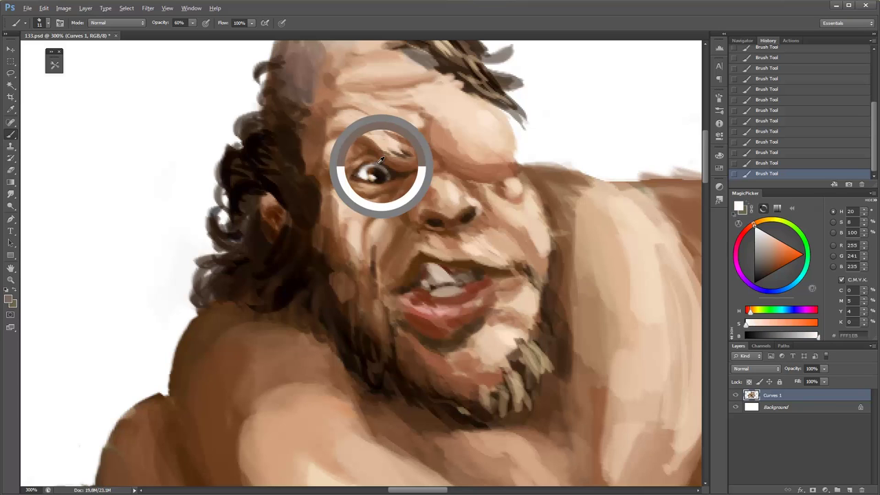
key(z)
alt+click(438, 126)
alt+click(474, 93)
Zoom out to the upper body and sample dark brown and skin tones near the shoulder.
alt+click(497, 92)
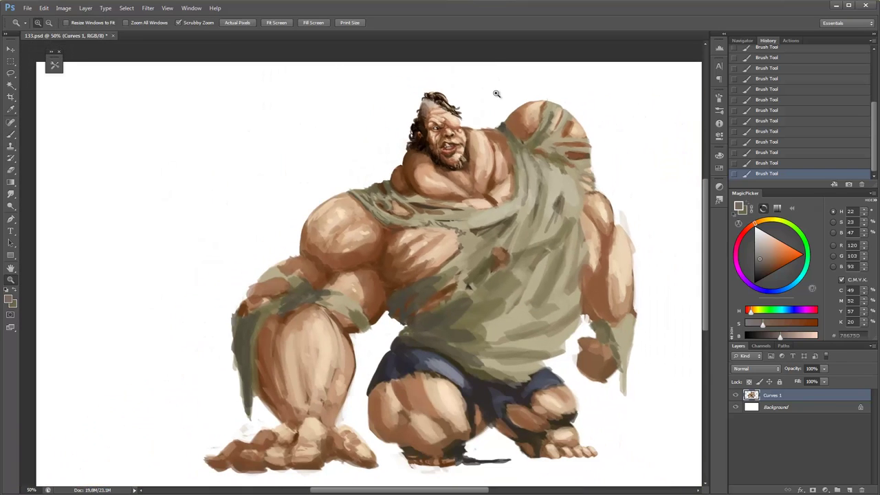
click(485, 108)
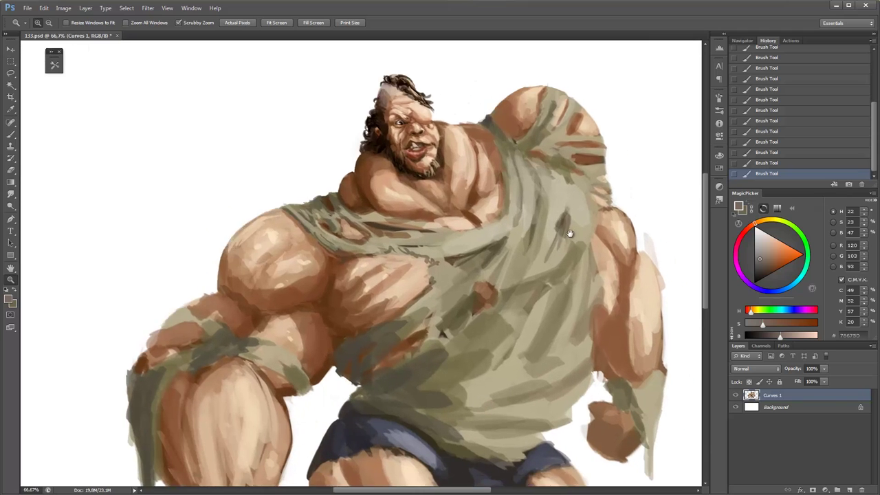
key(ctrl+minus)
key(b)
alt+click(361, 178)
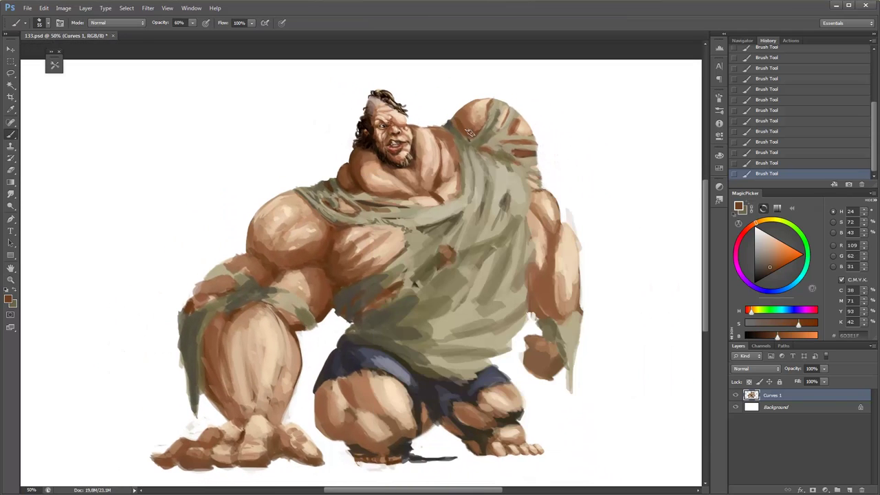
alt+click(530, 152)
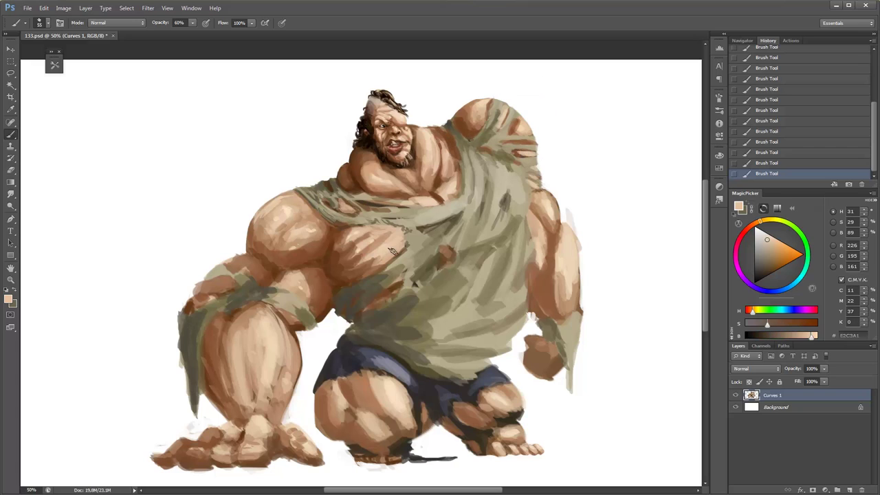
alt+click(455, 190)
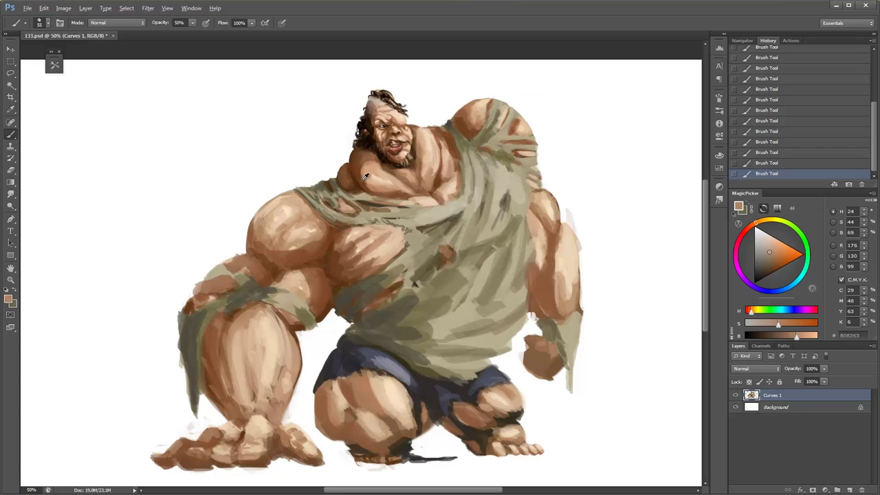
alt+click(365, 176)
Erase part of the painted strokes near the right shoulder and sample dark olive grey.
key(e)
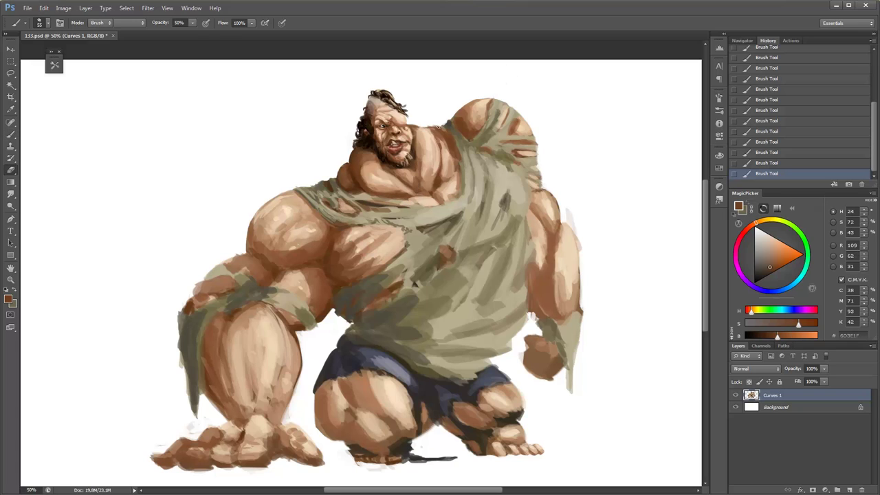
drag(440, 131, 430, 128)
drag(432, 130, 426, 127)
key(b)
alt+click(449, 125)
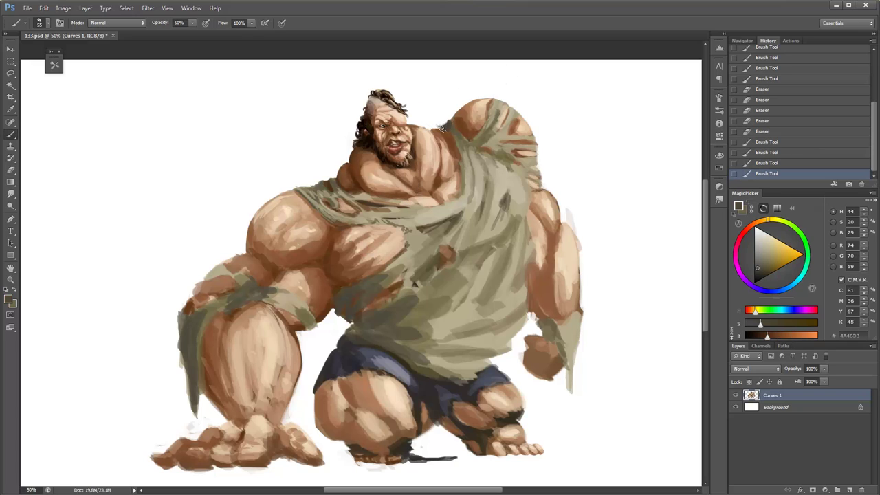
key(e)
key(b)
Darken the shirt with dark brown shadow strokes at 40% opacity.
right_click(354, 302)
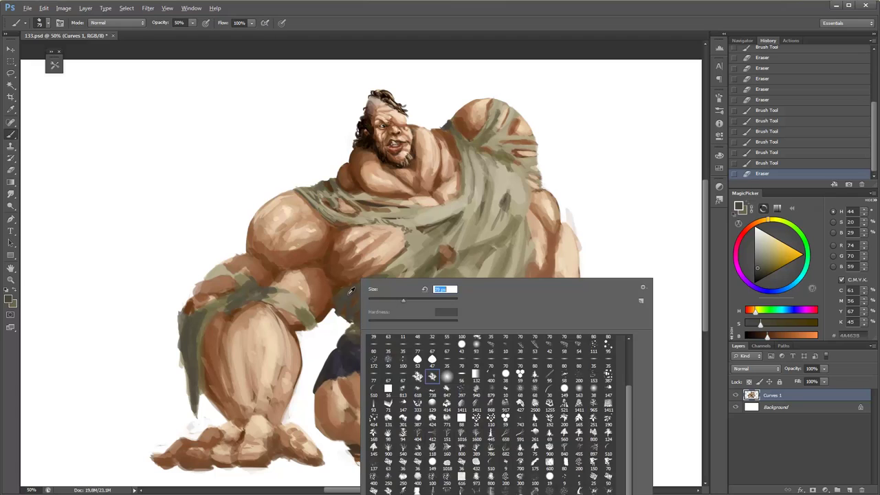
key(Return)
alt+click(347, 306)
key(4)
mouse_move(347, 306)
mouse_down()
mouse_move(344, 295)
mouse_move(364, 320)
mouse_move(444, 306)
mouse_move(409, 319)
mouse_move(477, 343)
mouse_up()
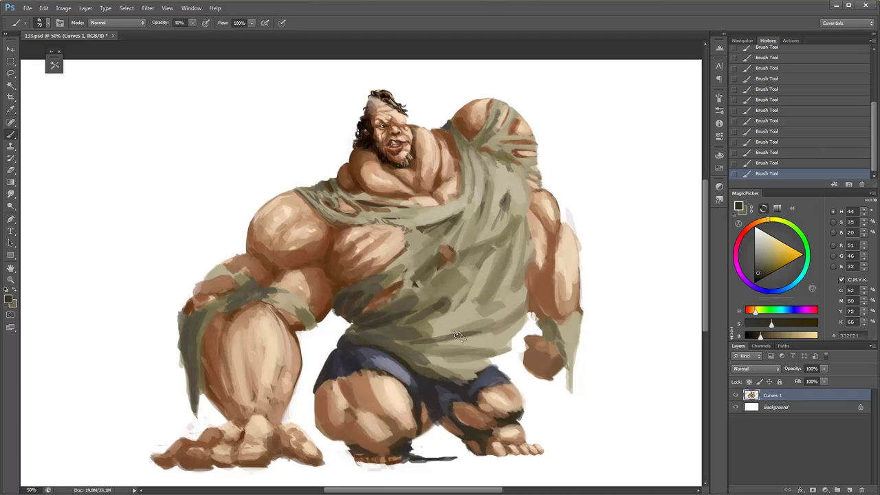
drag(450, 299, 464, 337)
Paint a light beige highlight stroke on the shirt at 50% opacity.
alt+click(444, 288)
alt+click(486, 244)
key(5)
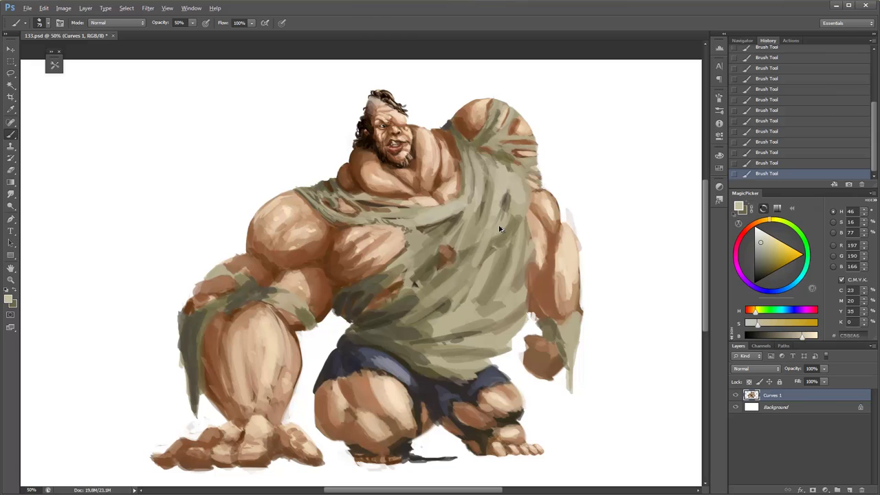
drag(489, 207, 477, 268)
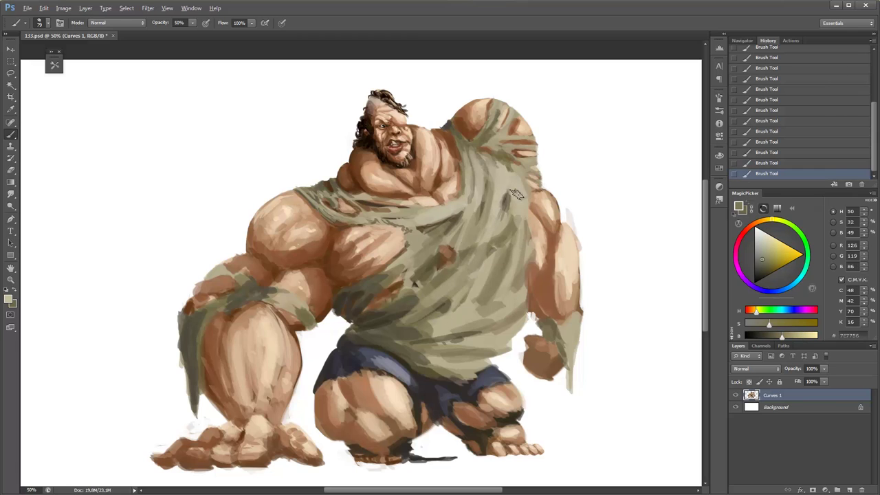
Clean up the arm edge and repaint it in light beige at 50% opacity.
alt+click(529, 219)
alt+click(499, 219)
drag(499, 218, 427, 249)
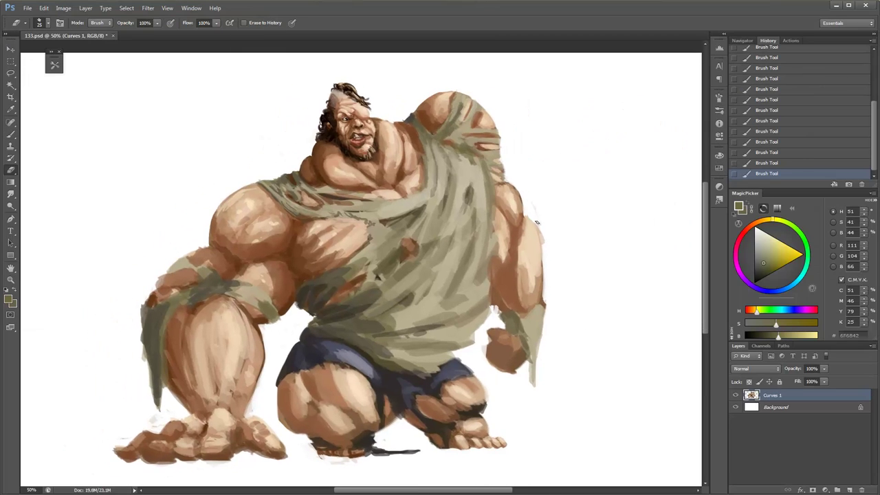
drag(537, 222, 536, 237)
key(b)
key(5)
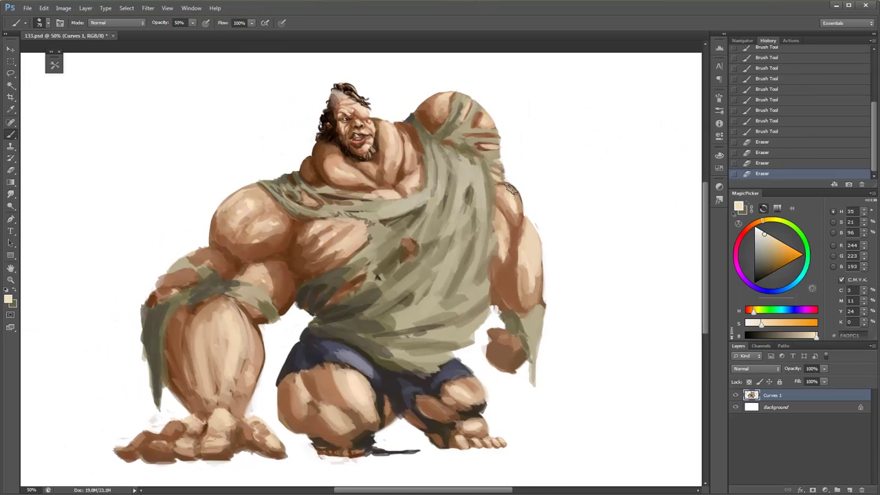
drag(512, 185, 516, 206)
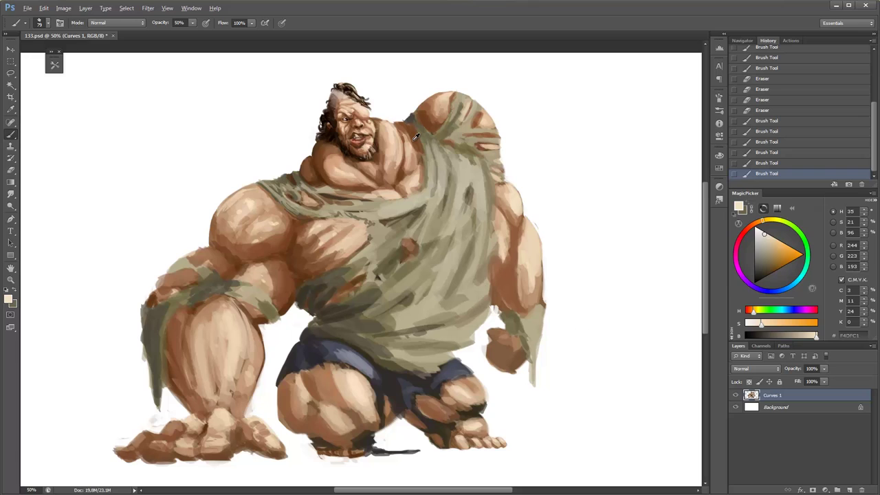
Add dark strokes along the arm edge and grey-green shadow on the shirt.
alt+click(414, 134)
drag(512, 237, 496, 290)
key(e)
click(494, 308)
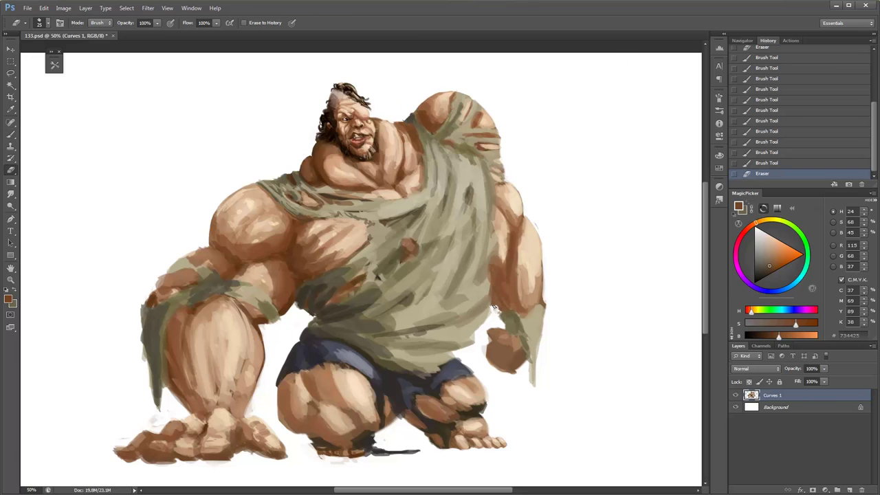
key(b)
alt+click(368, 279)
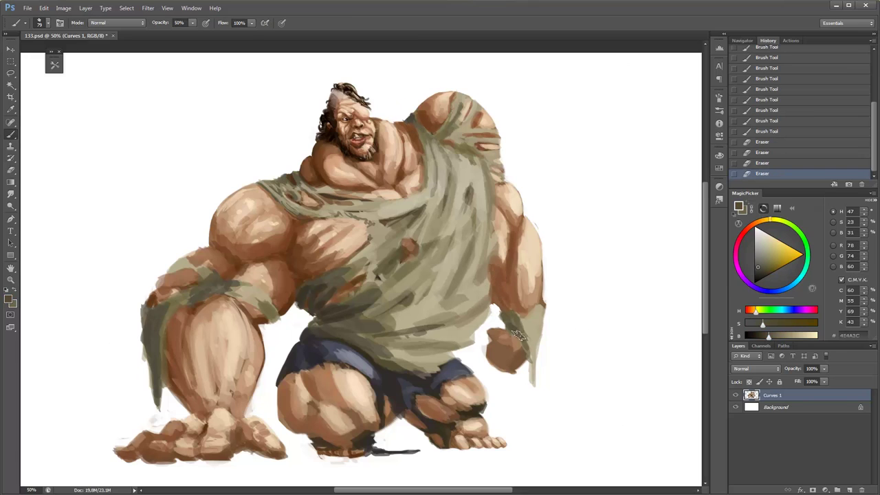
drag(512, 323, 522, 344)
Paint light beige and dark olive strokes on the right shoulder.
mouse_move(438, 150)
mouse_down()
mouse_move(427, 134)
mouse_move(454, 146)
mouse_up()
alt+click(450, 137)
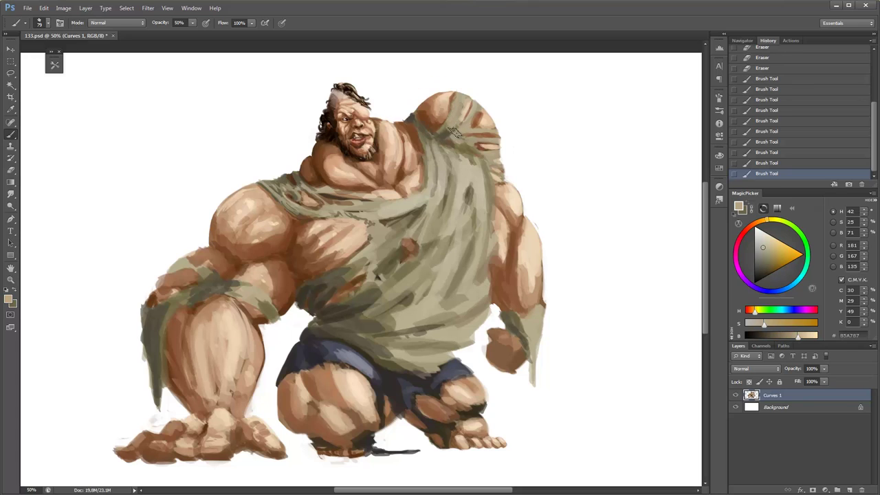
drag(447, 107, 460, 137)
mouse_move(429, 161)
mouse_down()
mouse_move(479, 163)
mouse_move(482, 203)
mouse_up()
alt+click(487, 174)
alt+click(470, 152)
drag(475, 156, 485, 194)
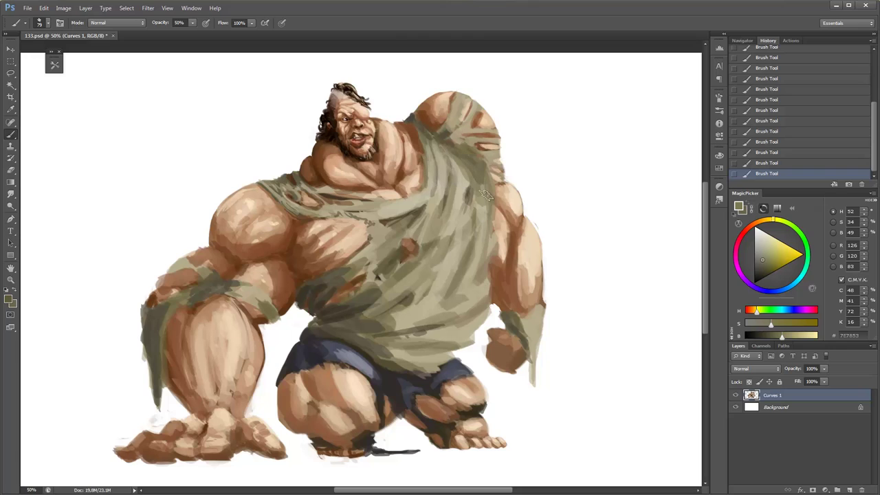
Undo the last stroke and paint a darker olive shadow stroke on the shirt.
alt+click(405, 400)
alt+click(476, 172)
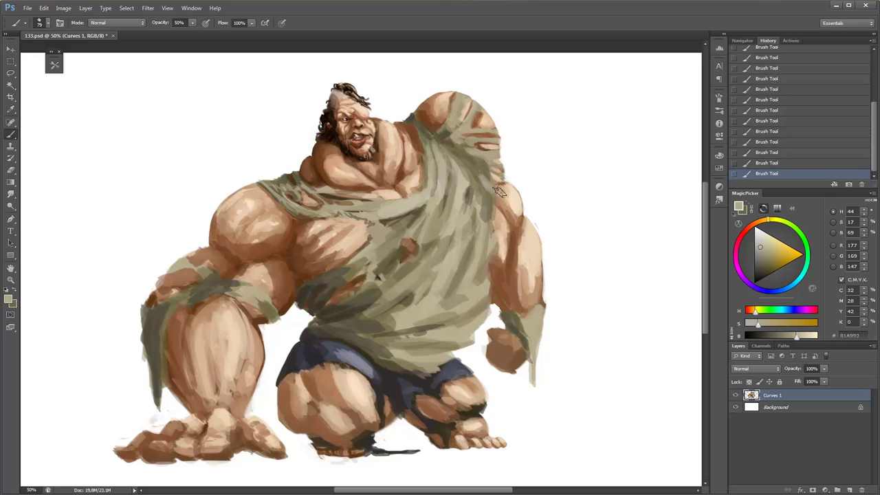
alt+click(461, 163)
key(ctrl+z)
alt+click(345, 270)
alt+click(324, 298)
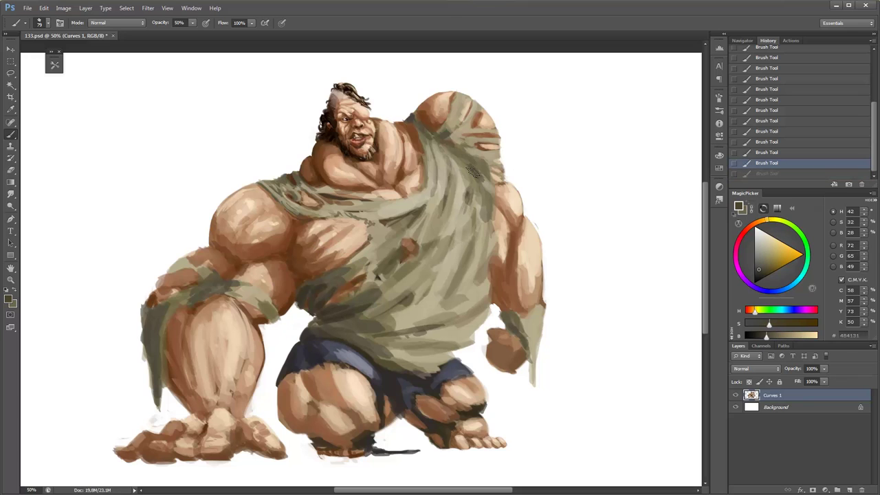
drag(385, 285, 409, 294)
Sample a mid olive and zoom out to view the whole figure.
alt+click(483, 207)
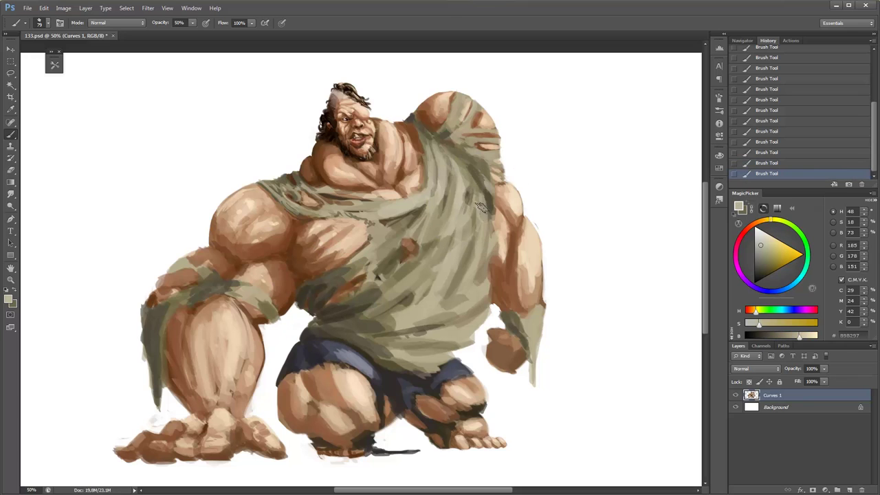
alt+click(468, 273)
key(z)
alt+click(455, 337)
key(b)
right_click(479, 256)
Sample light and mid olive tones from the shirt and set brush opacity to 40%.
key(Escape)
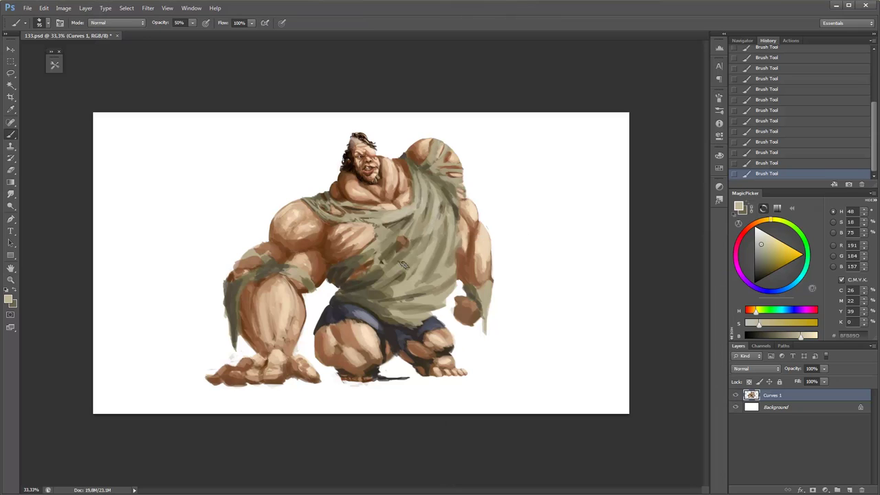
alt+click(412, 248)
alt+click(406, 241)
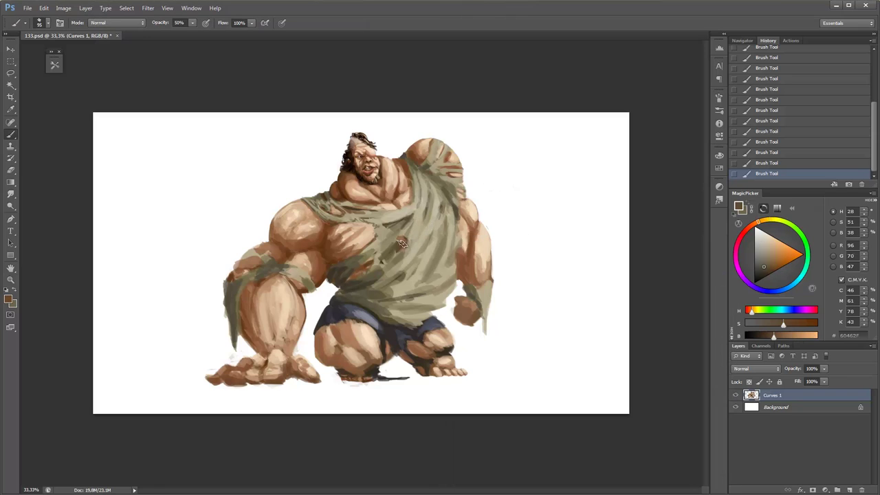
right_click(400, 242)
key(Escape)
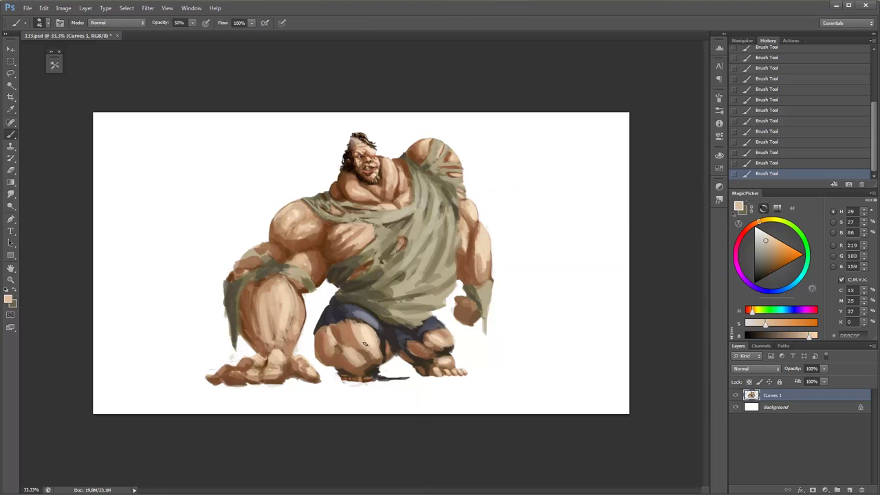
right_click(429, 213)
key(Escape)
alt+click(450, 187)
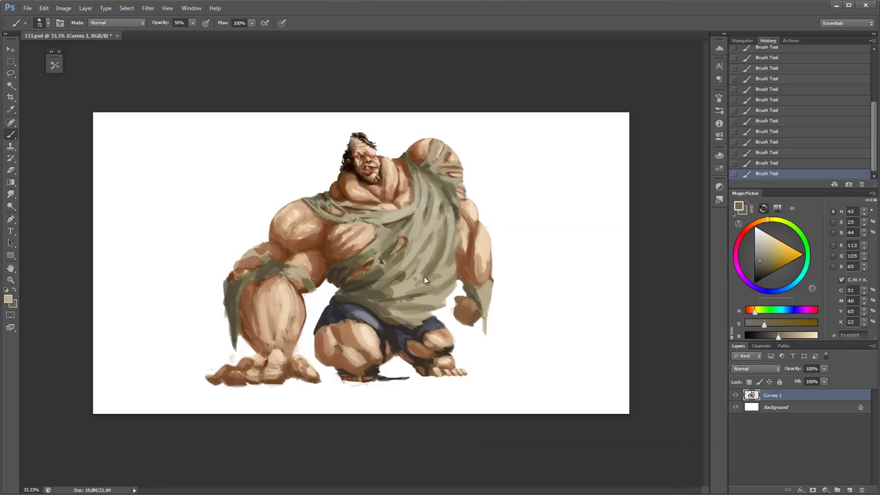
key(4)
Resample light and darker olive tones and drop the brush opacity to 30%.
alt+click(446, 255)
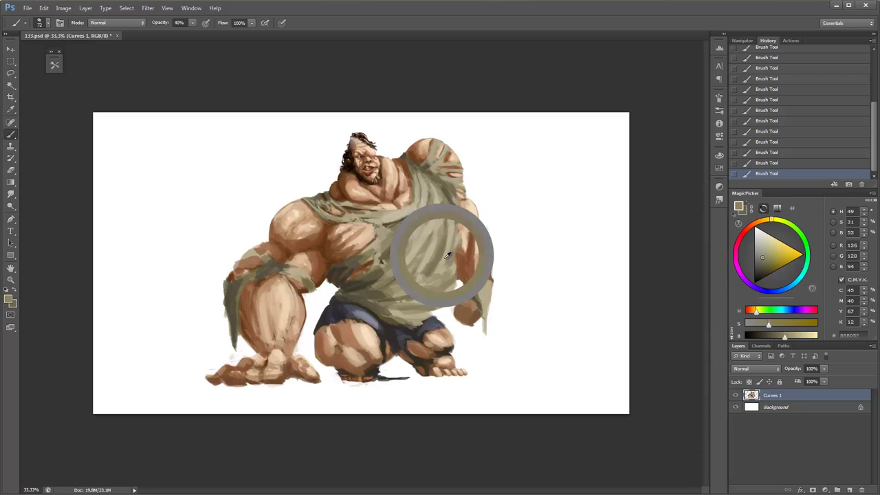
alt+click(434, 278)
alt+click(447, 260)
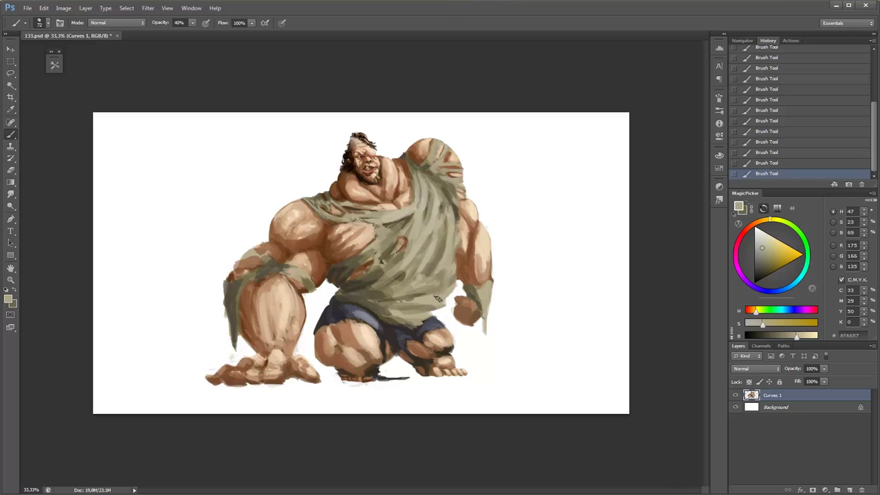
key(5)
alt+click(411, 318)
alt+click(443, 265)
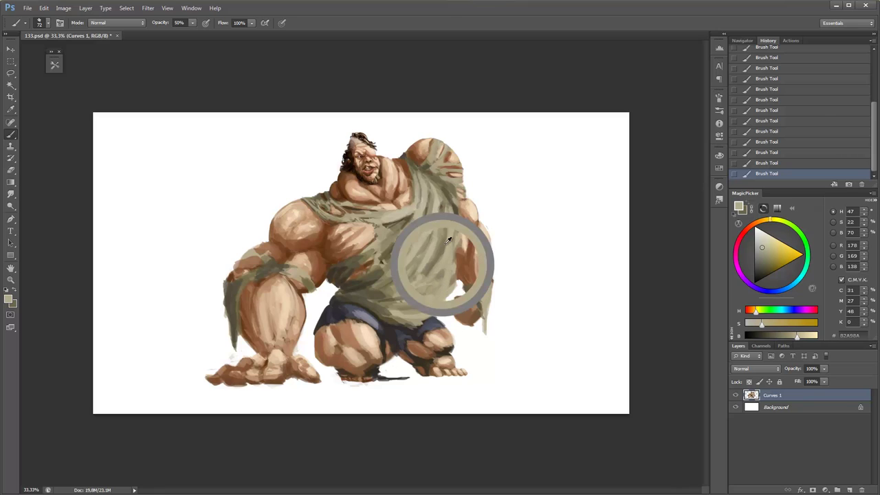
key(3)
alt+click(439, 262)
Lay faint pale olive strokes over the lower shirt.
right_click(461, 225)
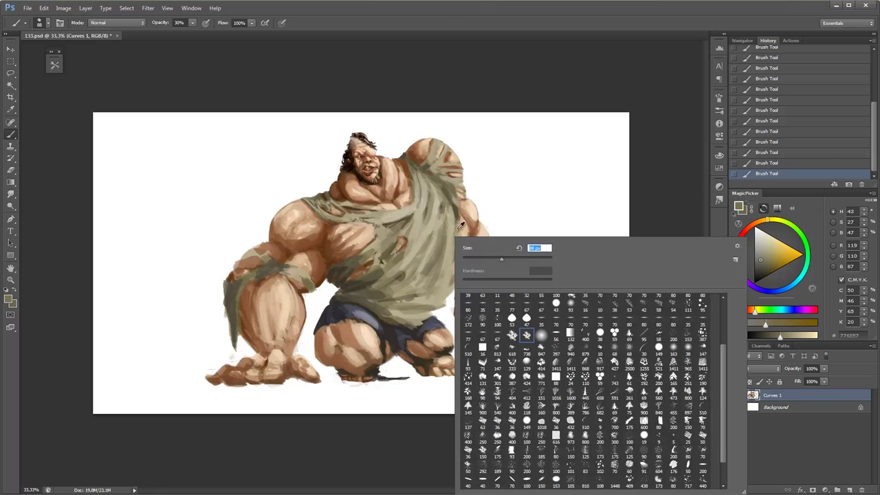
alt+click(444, 248)
drag(446, 221, 437, 275)
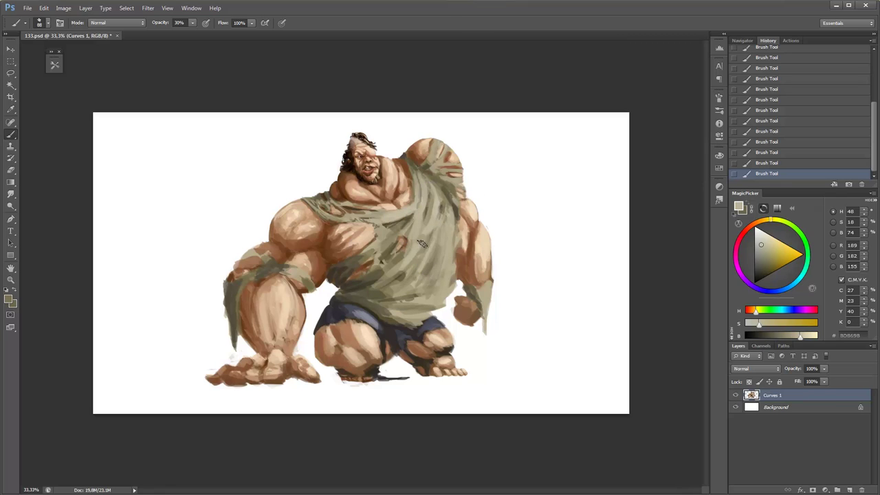
alt+click(440, 231)
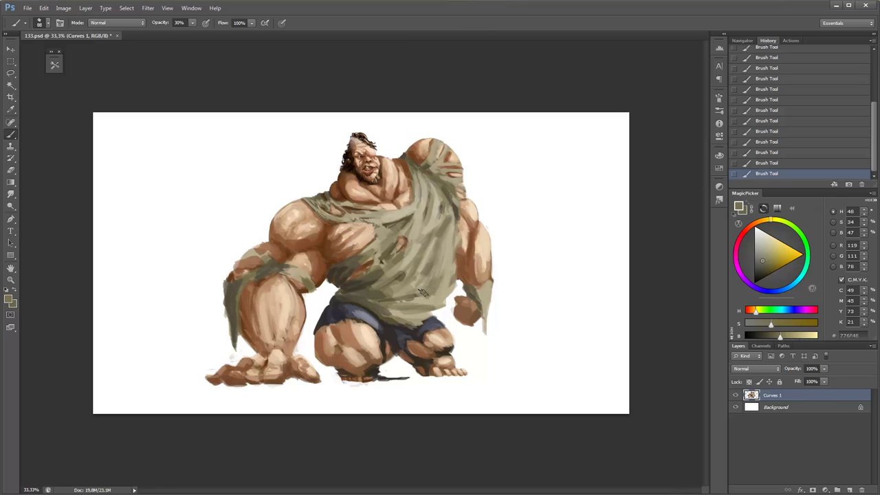
alt+click(442, 229)
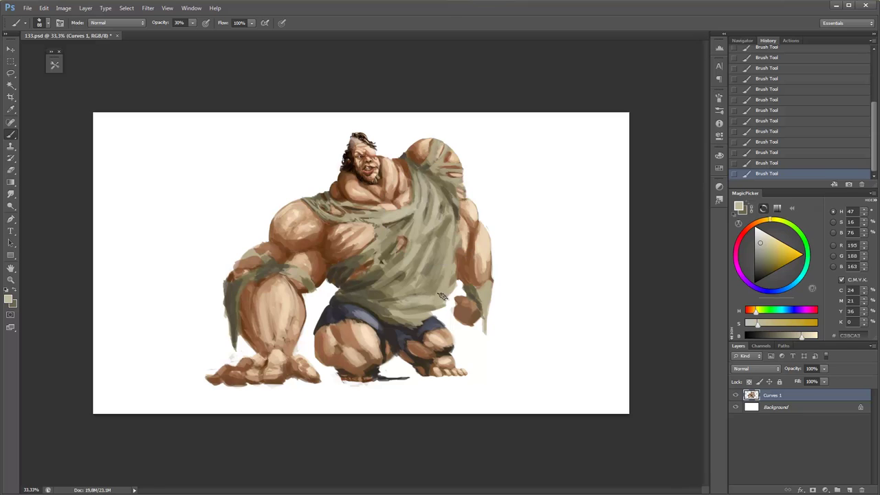
drag(426, 299, 428, 288)
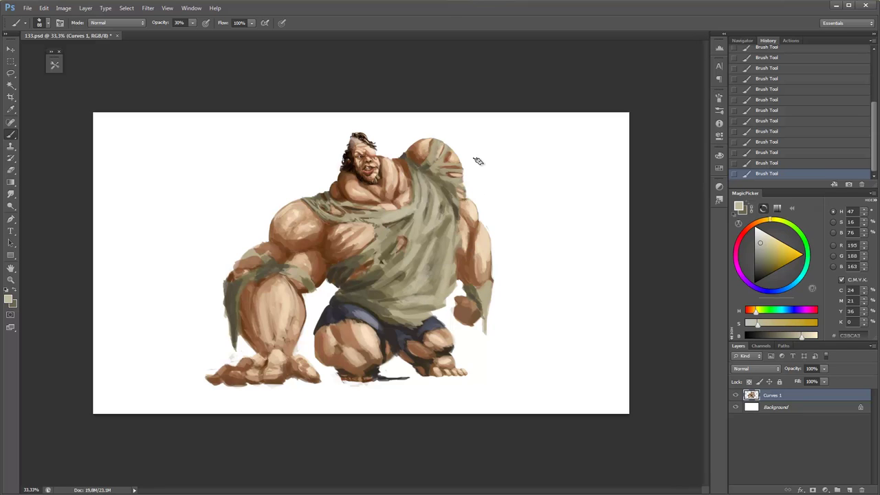
scroll(386, 317, up, 1)
Paint small near-black strokes on the shorts and knee at 60% opacity.
alt+click(343, 279)
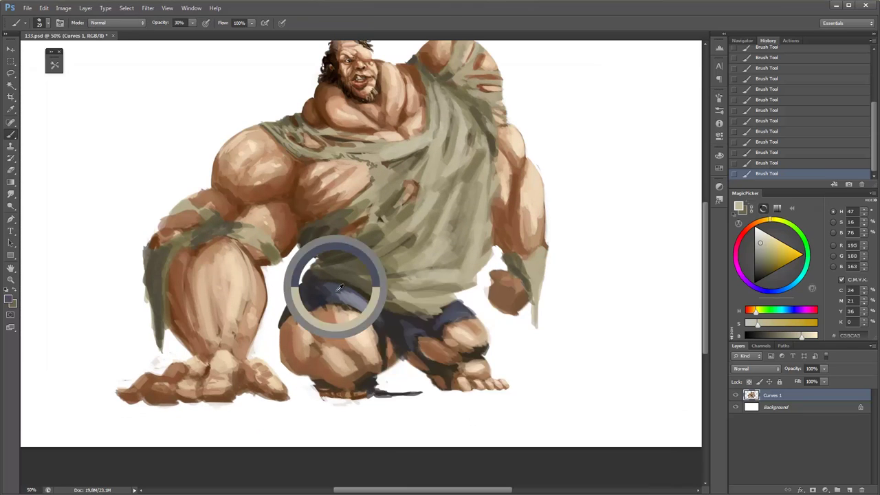
alt+click(397, 331)
key(6)
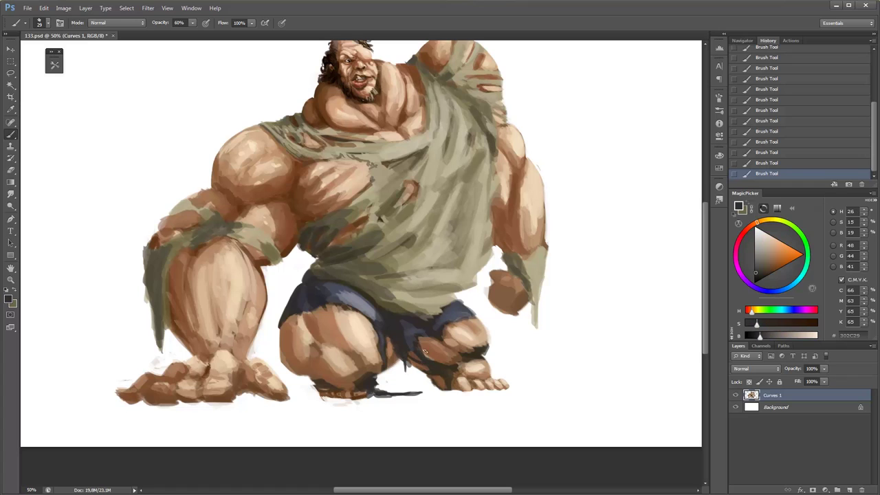
mouse_move(347, 309)
mouse_down()
mouse_move(376, 352)
mouse_move(359, 312)
mouse_move(352, 315)
mouse_move(365, 320)
mouse_up()
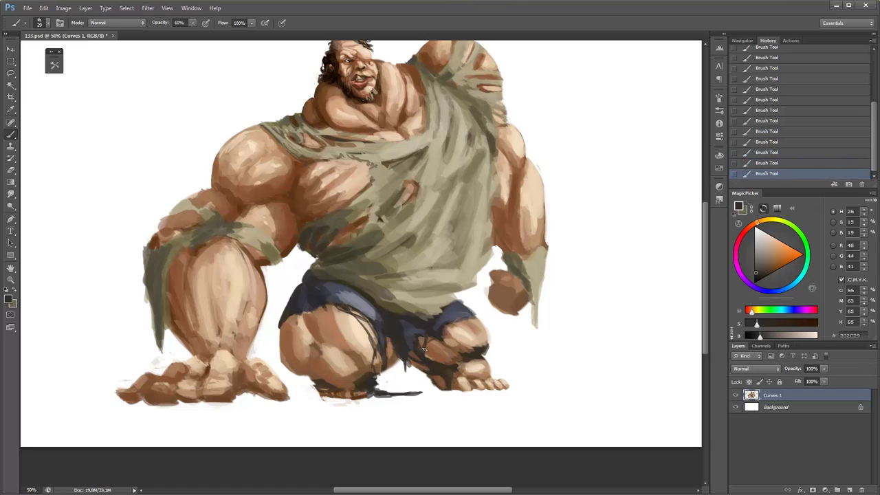
drag(424, 349, 435, 341)
Add more dark strokes near the knee and along the shorts edge.
key(e)
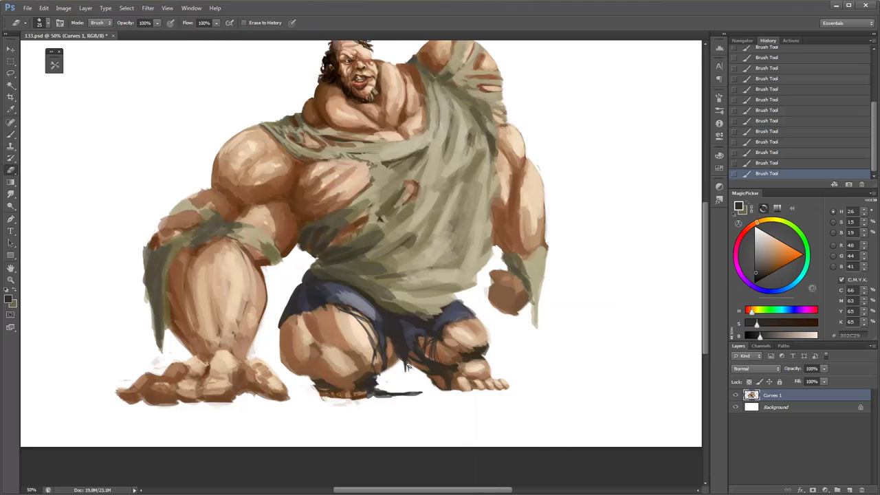
key(b)
mouse_move(401, 362)
mouse_down()
mouse_move(415, 370)
mouse_move(416, 388)
mouse_up()
drag(413, 368, 415, 377)
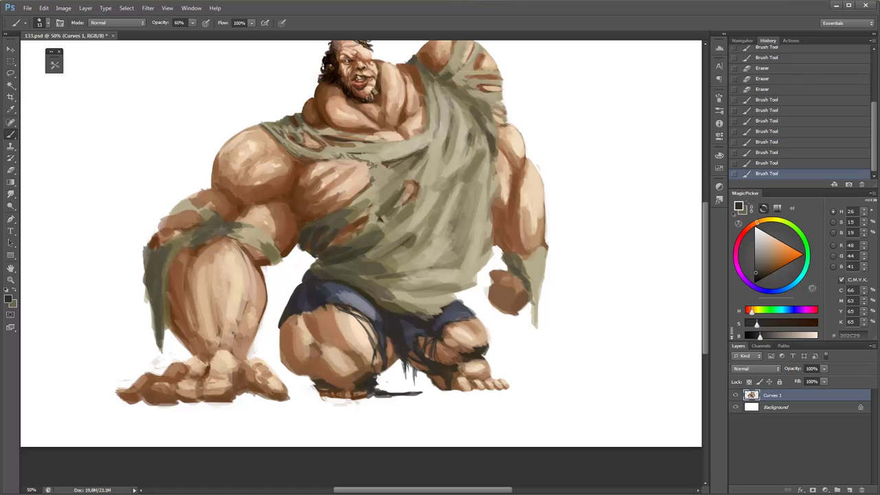
drag(452, 322, 479, 317)
Set the eraser to 28 px and erase stray paint near the knee.
alt+click(472, 321)
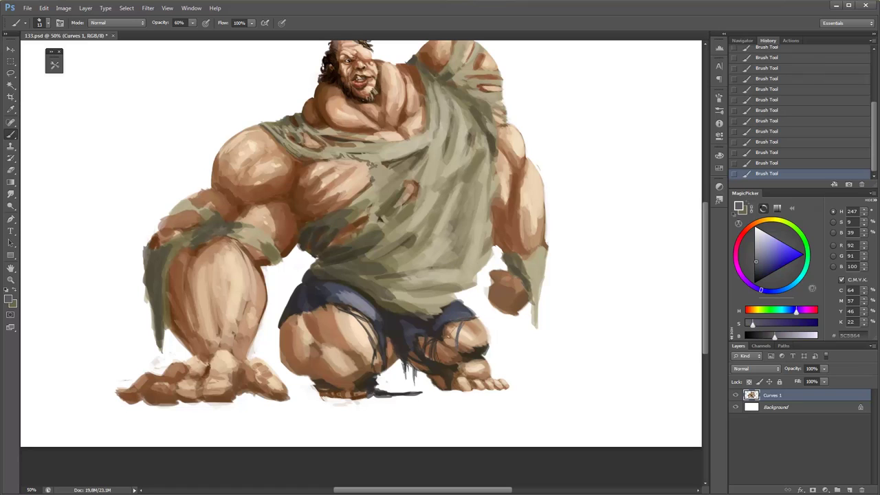
alt+click(454, 336)
alt+click(451, 330)
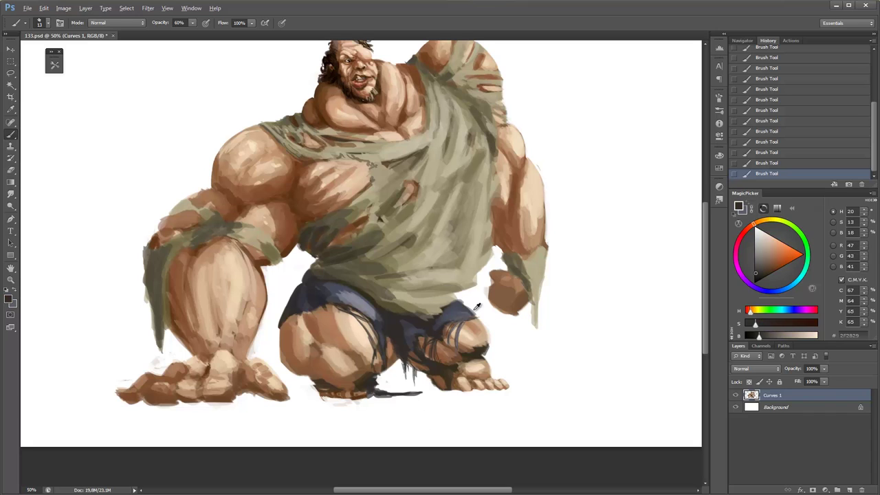
alt+click(477, 307)
key(e)
right_click(479, 276)
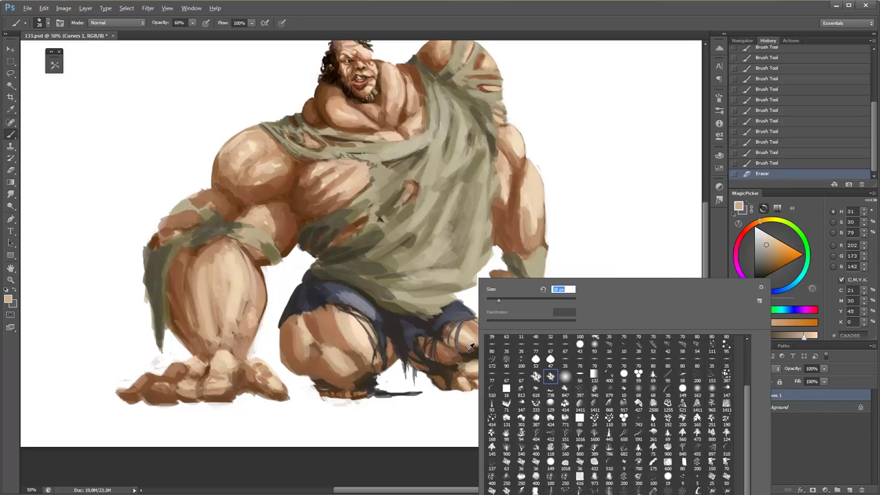
mouse_move(470, 348)
mouse_down()
mouse_move(485, 350)
mouse_move(495, 337)
mouse_move(487, 352)
mouse_up()
key(e)
mouse_move(487, 351)
mouse_down()
mouse_move(488, 376)
mouse_move(460, 377)
mouse_move(456, 367)
mouse_up()
key(b)
alt+click(485, 352)
Zoom out to view the whole painting, then zoom back in on the figure.
key(z)
alt+click(509, 425)
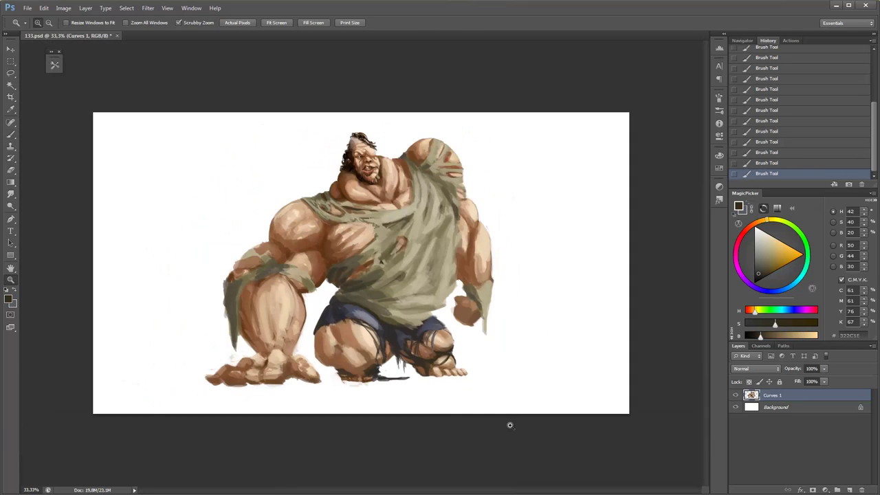
click(341, 320)
key(b)
alt+click(319, 317)
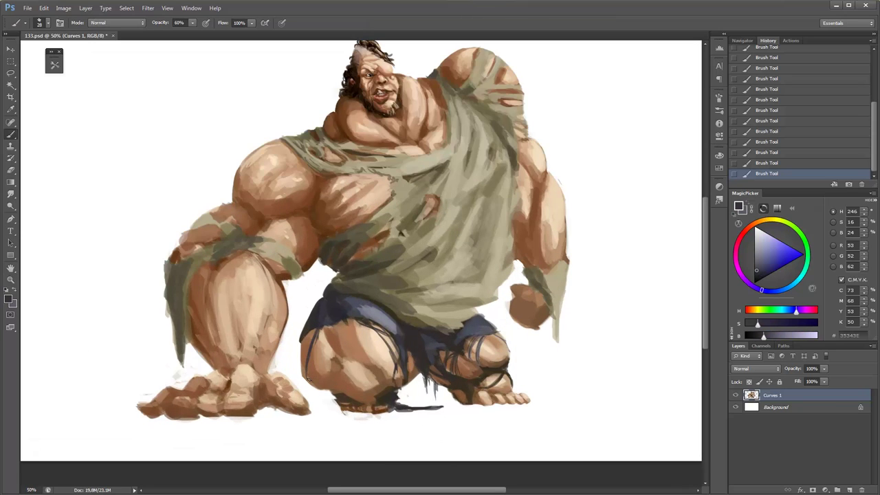
Sample near-black and grey-blue tones from the shorts' edge.
alt+click(316, 338)
alt+click(307, 340)
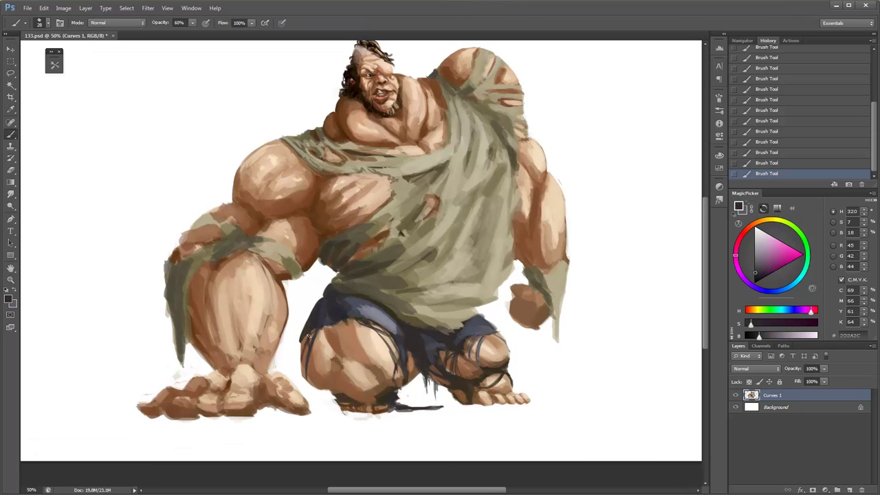
alt+click(308, 332)
alt+click(335, 315)
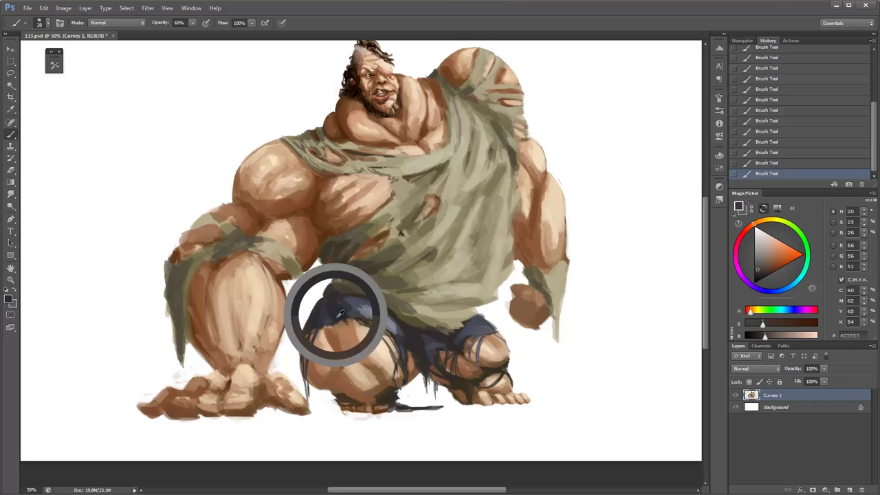
alt+click(368, 323)
alt+click(367, 323)
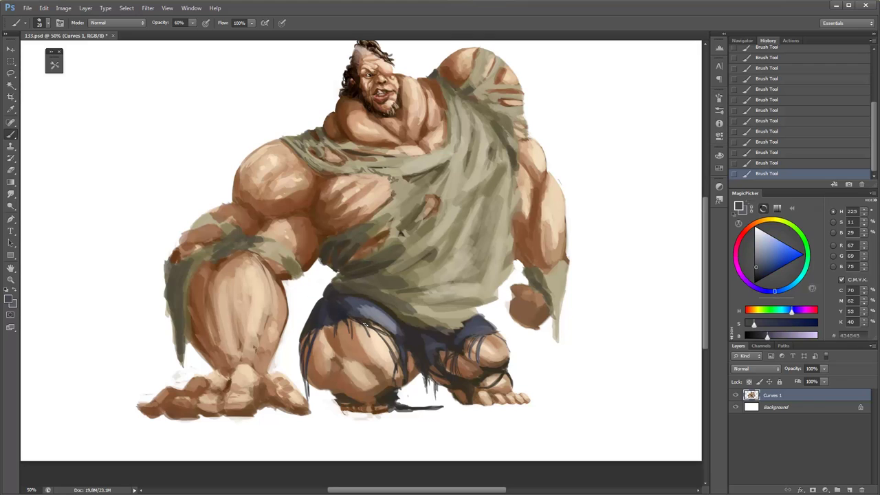
alt+click(366, 322)
right_click(331, 341)
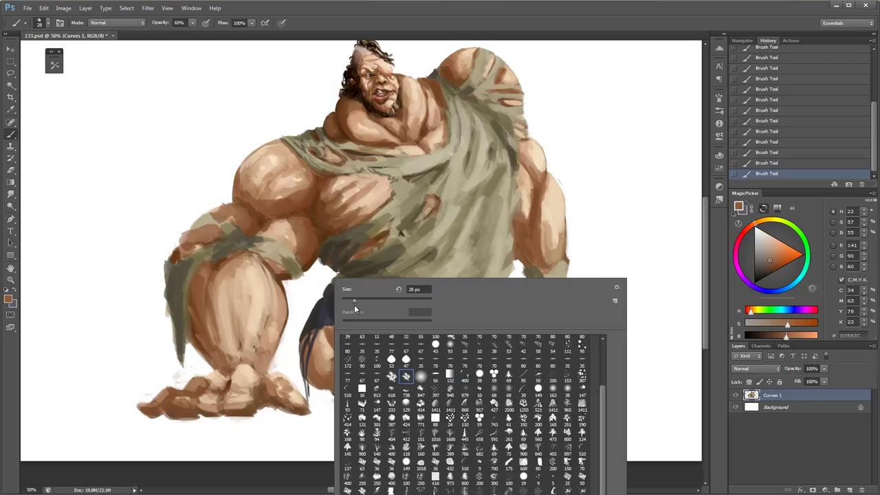
Sample light and dark skin browns from the leg, adjusting opacity from 40% to 60%.
alt+click(334, 339)
alt+click(333, 330)
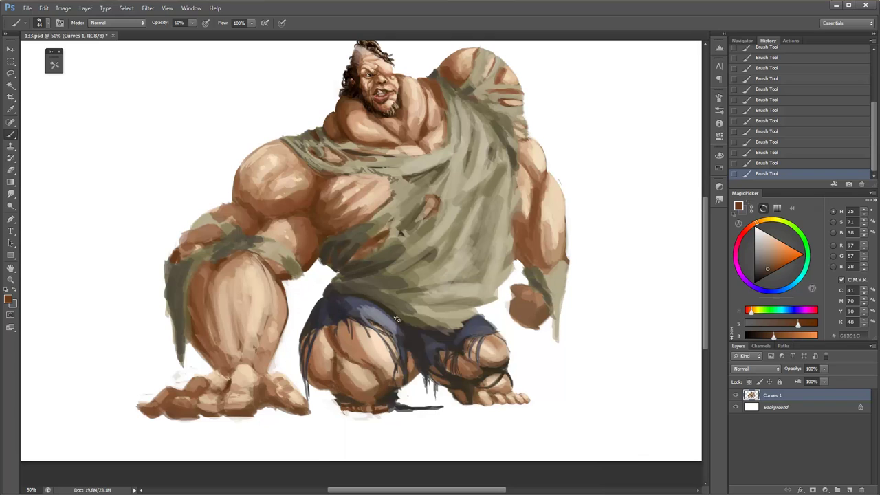
alt+click(322, 194)
right_click(382, 278)
key(4)
key(Escape)
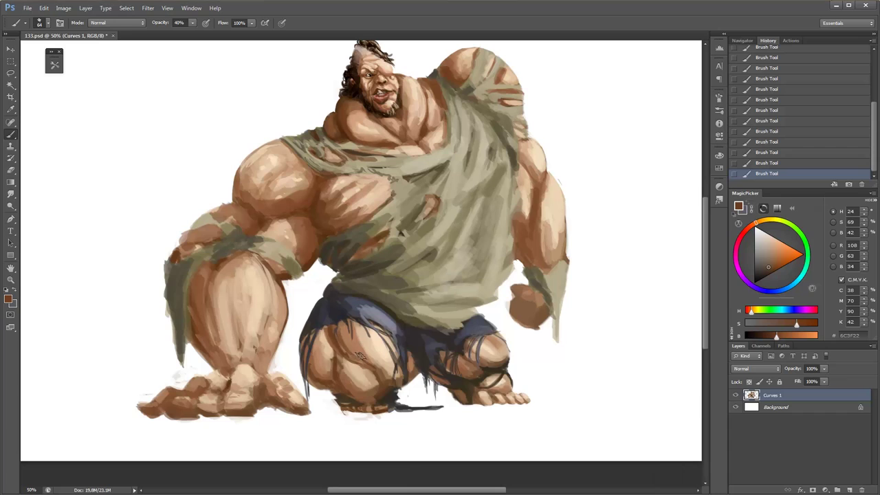
alt+click(415, 366)
alt+click(354, 323)
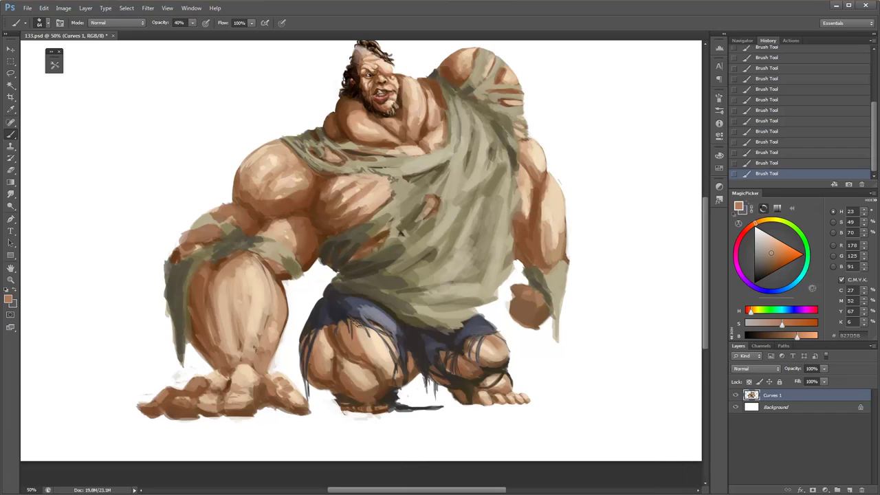
alt+click(326, 340)
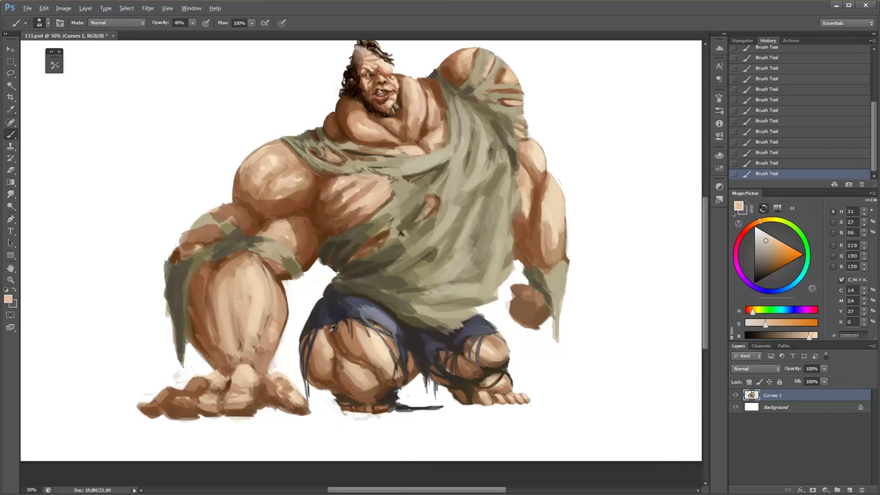
alt+click(312, 337)
alt+click(339, 385)
key(6)
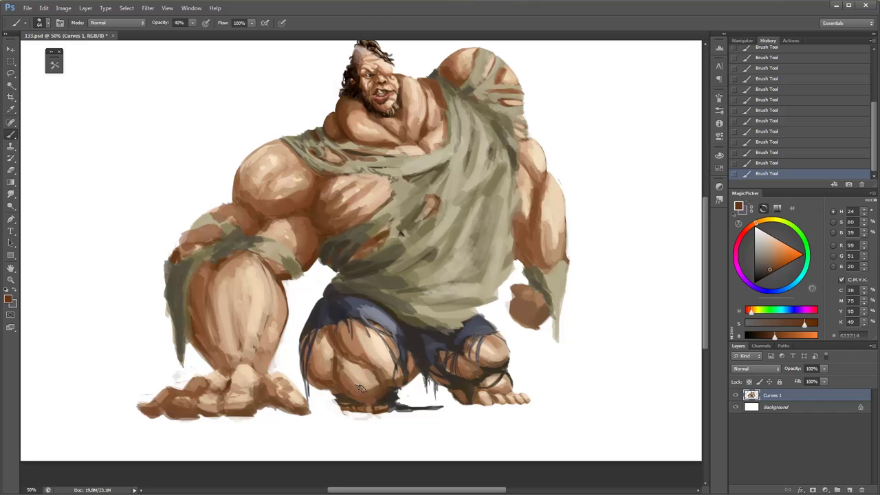
Paint darker brown shading down the calf to the ankle.
alt+click(307, 268)
alt+click(343, 127)
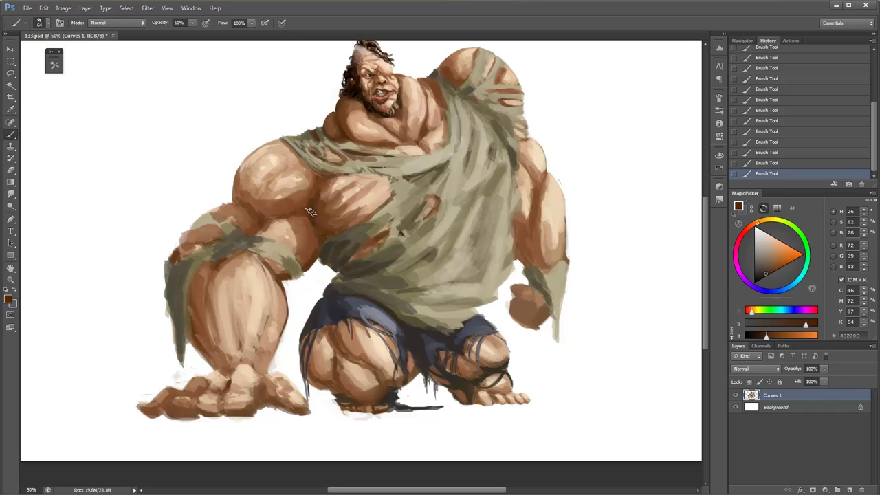
alt+click(278, 285)
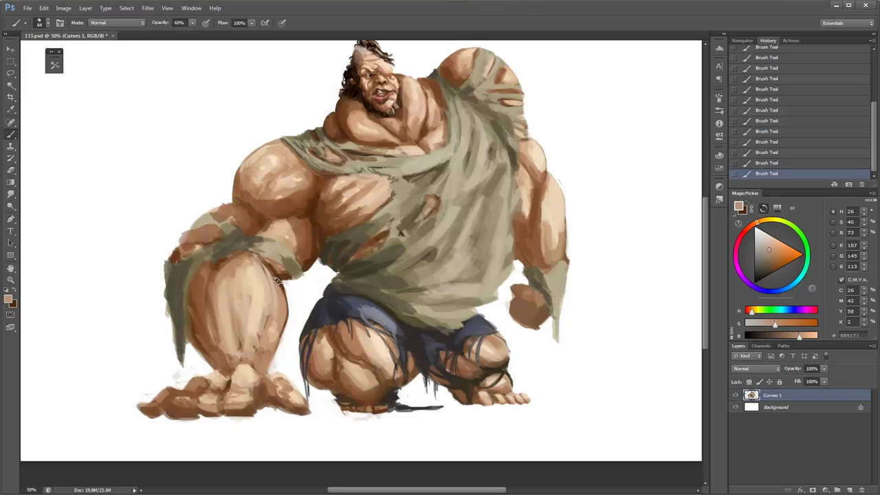
alt+click(372, 241)
drag(284, 308, 264, 369)
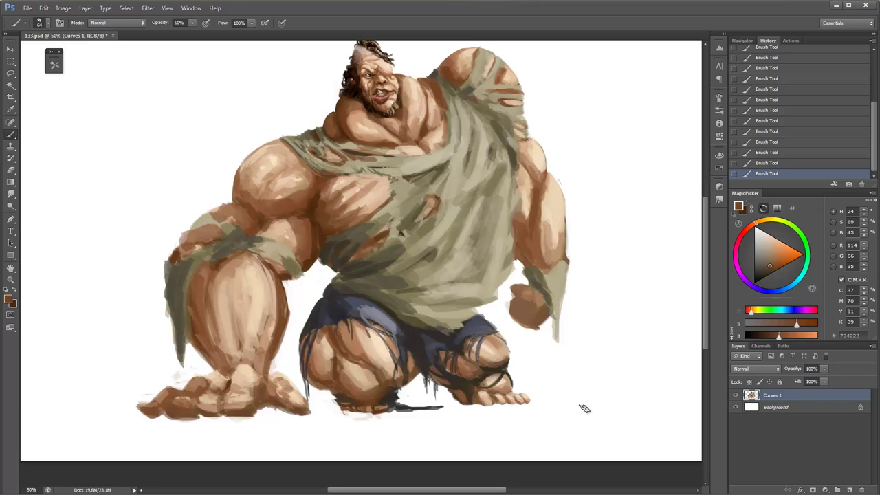
Zoom out to check the full figure, then zoom back in.
alt+click(350, 342)
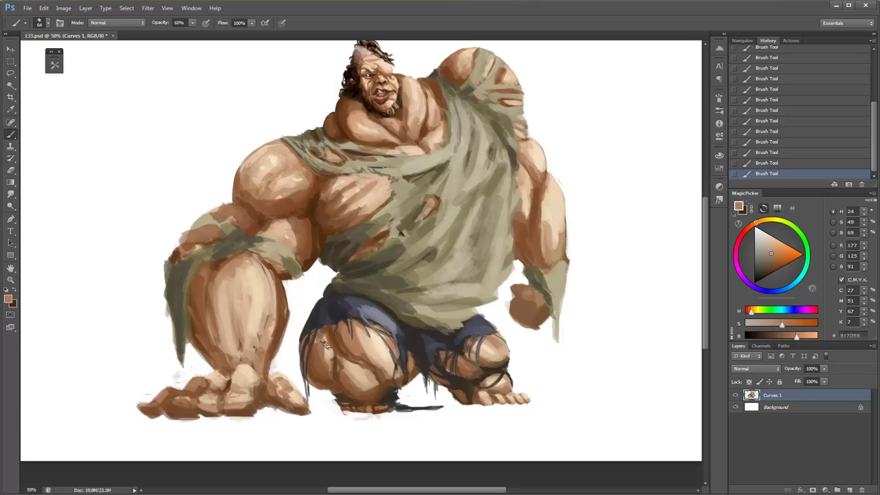
key(z)
alt+click(491, 189)
click(411, 308)
At 70% brush opacity, paint the darker khaki shirt hem down over the shorts.
key(b)
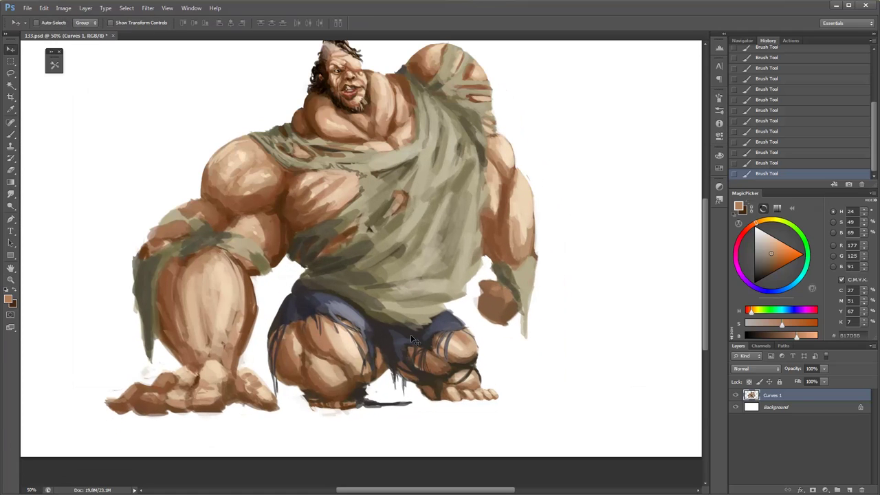
alt+click(410, 333)
alt+click(453, 328)
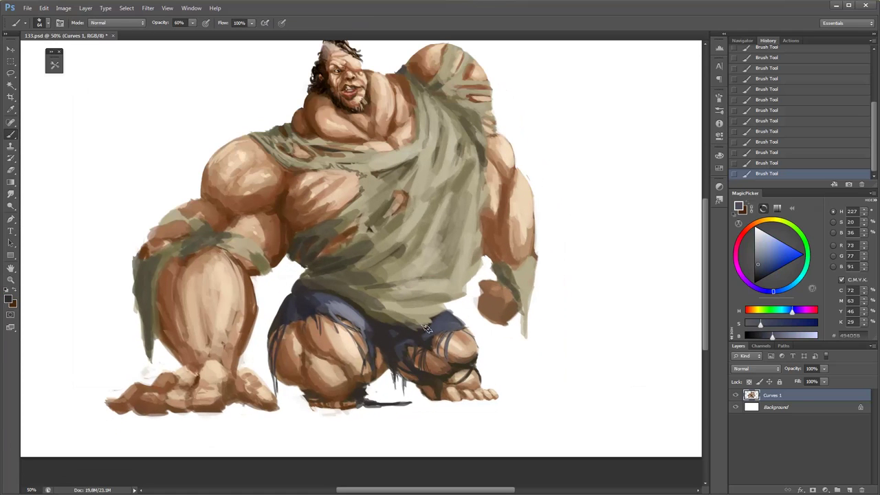
key(7)
alt+click(451, 313)
alt+click(419, 309)
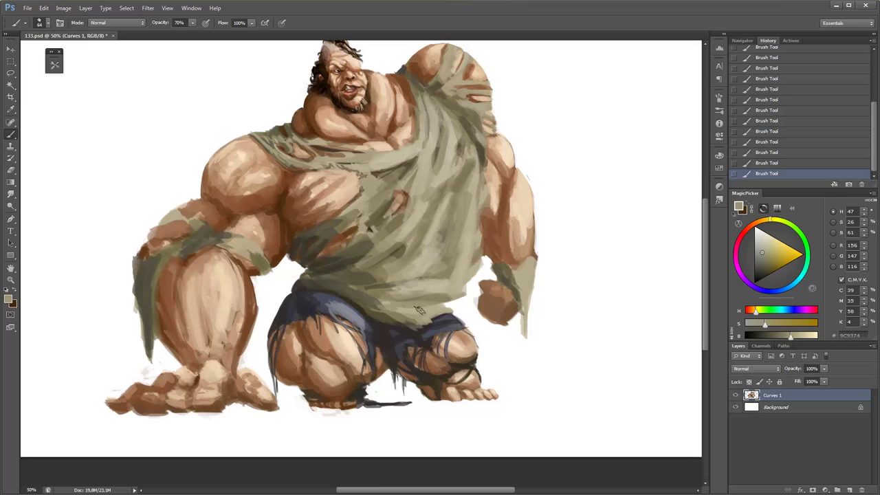
drag(396, 308, 435, 313)
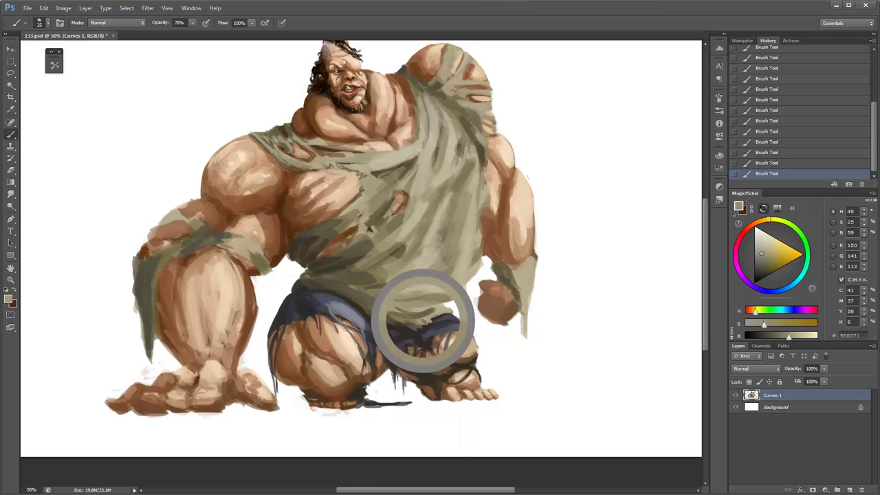
Enlarge the brush and paint reddish-brown skin strokes across the lower shirt.
alt+click(383, 314)
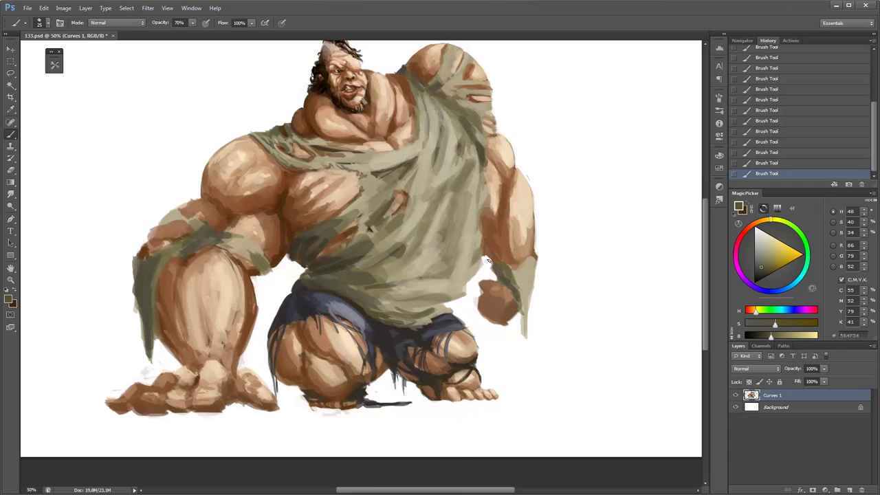
right_click(443, 277)
alt+click(412, 323)
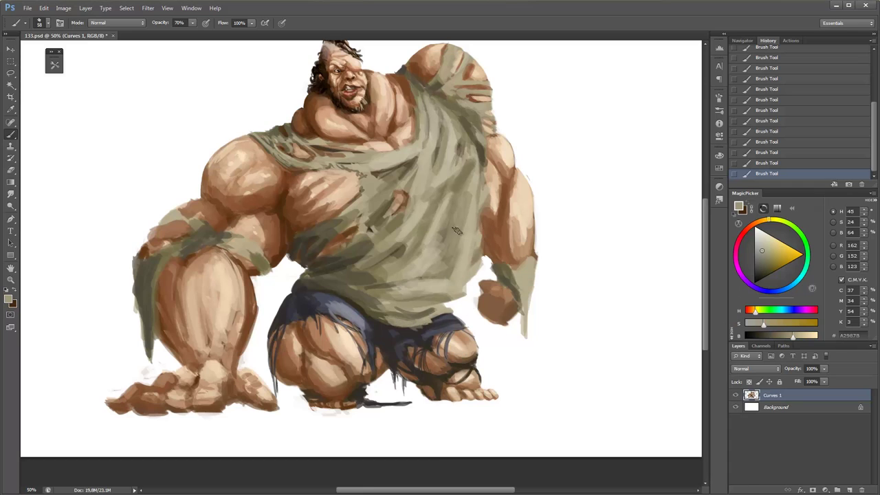
alt+click(485, 222)
drag(440, 241, 412, 282)
mouse_move(450, 227)
mouse_down()
mouse_move(399, 282)
mouse_move(461, 268)
mouse_up()
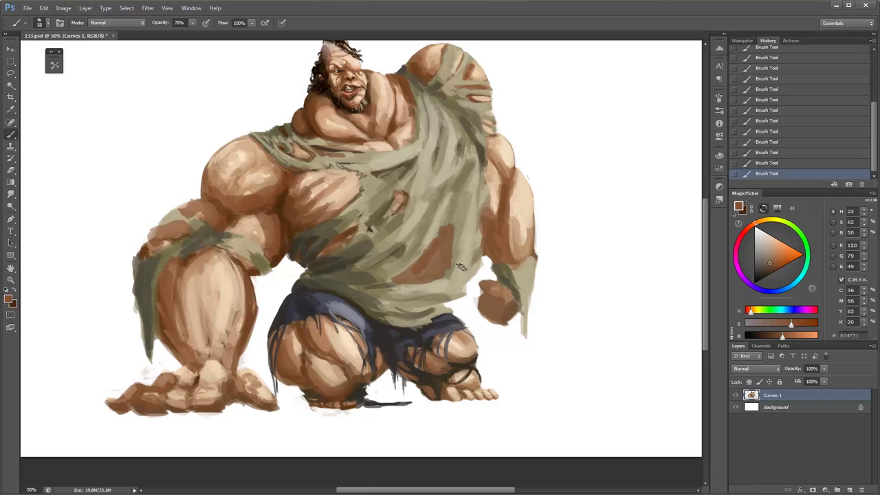
mouse_move(450, 209)
mouse_down()
mouse_move(462, 283)
mouse_move(451, 307)
mouse_move(474, 255)
mouse_up()
Adjust the brush tip and paint further strokes on the shirt over the belly.
key(e)
key(b)
right_click(487, 299)
key(e)
right_click(461, 224)
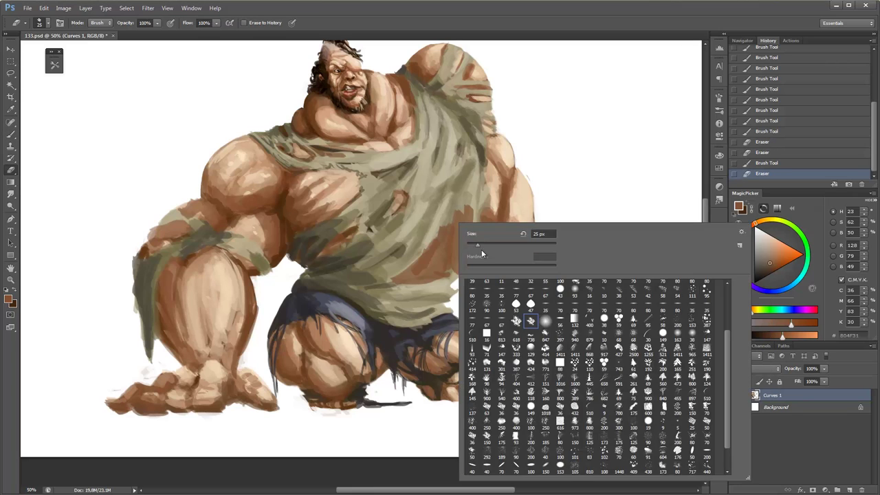
key(Escape)
key(b)
drag(481, 220, 464, 248)
mouse_move(457, 196)
mouse_down()
mouse_move(438, 236)
mouse_move(464, 201)
mouse_move(433, 251)
mouse_move(435, 273)
mouse_up()
Paint light peach highlights across the belly.
alt+click(349, 189)
alt+click(503, 193)
alt+click(496, 160)
mouse_move(446, 239)
mouse_down()
mouse_move(439, 267)
mouse_move(416, 279)
mouse_up()
mouse_move(433, 257)
mouse_down()
mouse_move(406, 278)
mouse_move(440, 265)
mouse_move(430, 278)
mouse_move(408, 291)
mouse_move(401, 283)
mouse_up()
Sample dark brown, lighter tan and pale cream tones from the belly and chest skin.
alt+click(434, 275)
alt+click(450, 267)
alt+click(433, 277)
alt+click(412, 284)
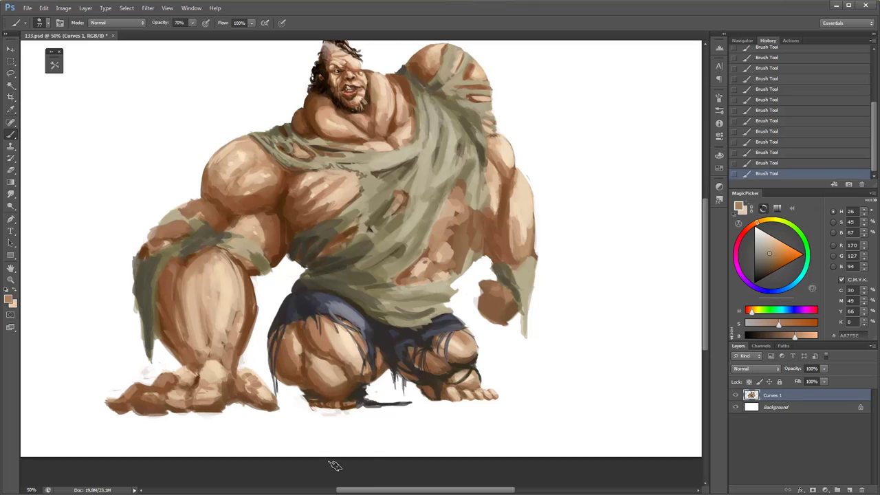
alt+click(422, 205)
alt+click(482, 200)
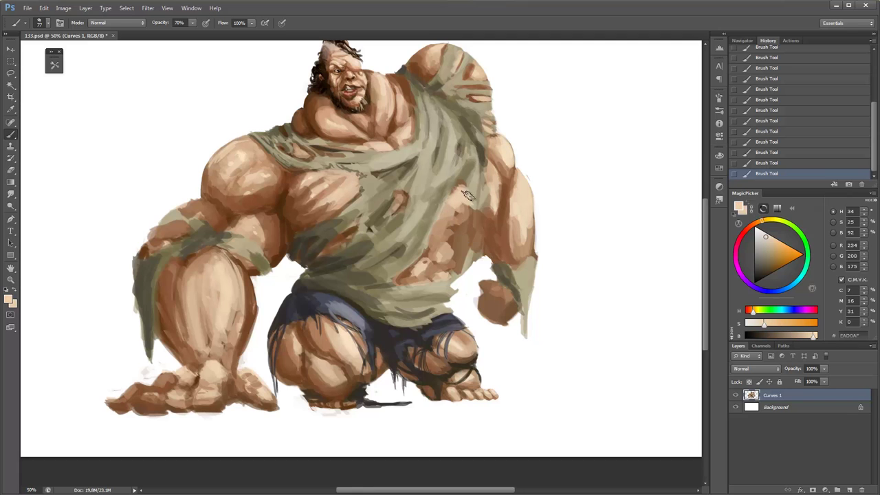
alt+click(471, 198)
Lighten the belly just below the shirt with a light tan.
drag(467, 200, 453, 264)
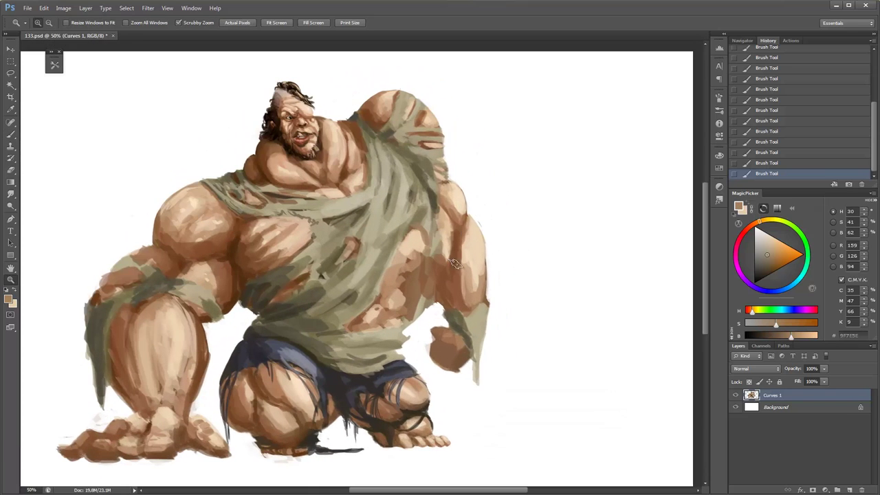
alt+click(376, 273)
alt+click(407, 275)
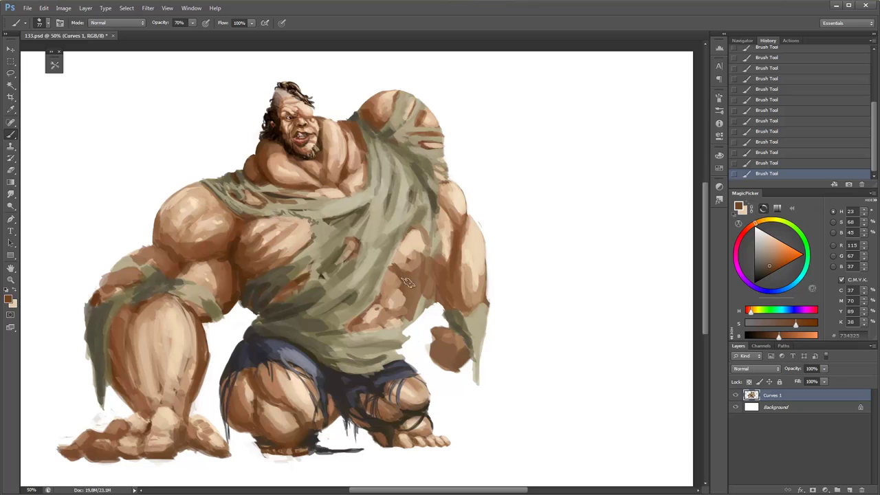
alt+click(395, 292)
drag(387, 283, 403, 288)
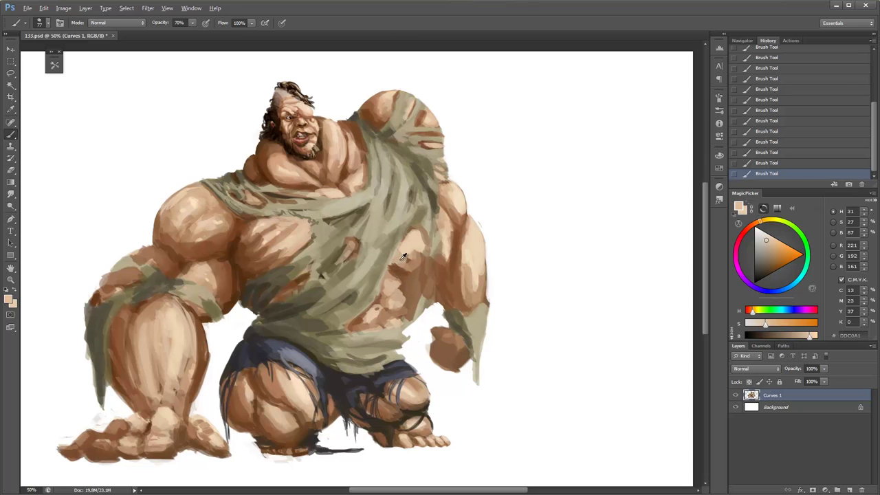
Set the brush to 56% opacity and size 48, then pick a deeper shadow brown.
alt+click(406, 270)
key(5)
key(6)
alt+click(396, 268)
alt+click(410, 275)
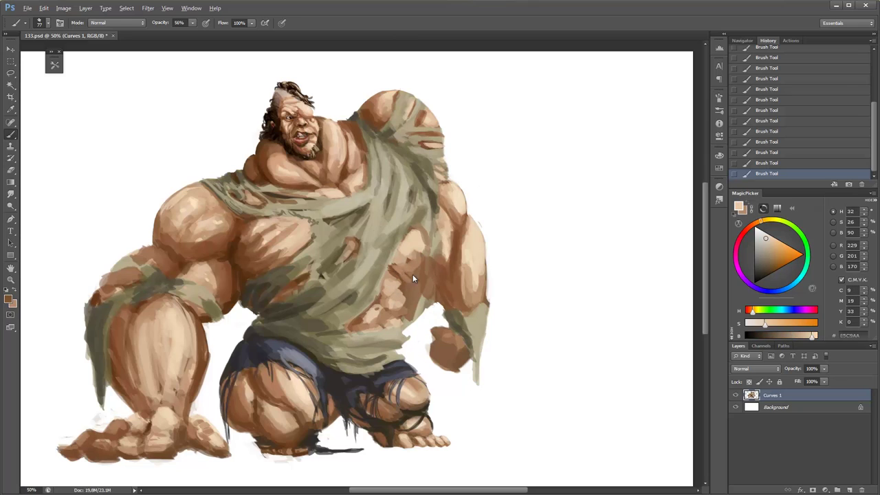
right_click(413, 275)
key(Return)
mouse_move(444, 297)
mouse_down()
mouse_move(421, 312)
mouse_move(428, 296)
mouse_move(427, 315)
mouse_up()
alt+click(407, 300)
Clean the right forearm and paint dark olive shadow strokes along the right arm.
key(e)
key(b)
alt+click(379, 327)
drag(421, 200, 432, 279)
mouse_move(431, 261)
mouse_down()
mouse_move(433, 323)
mouse_move(428, 295)
mouse_move(426, 307)
mouse_up()
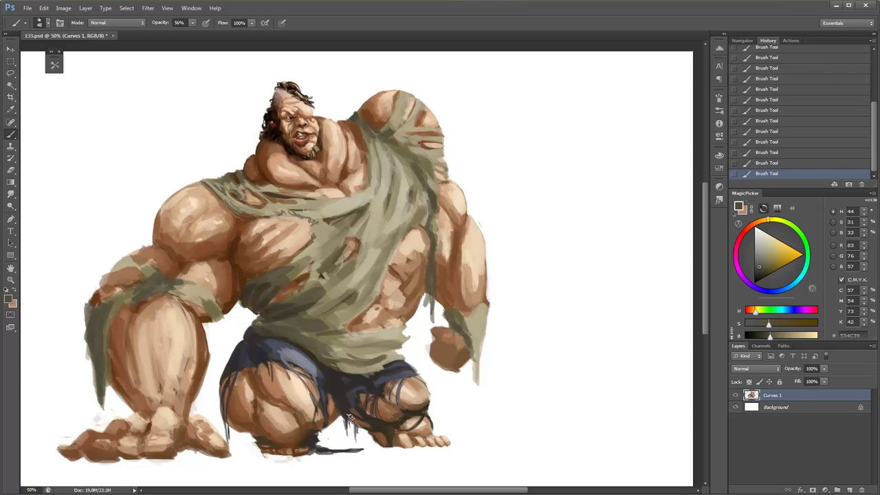
Check the whole figure, return to 50% zoom, and pick warm torso browns.
key(z)
alt+click(345, 308)
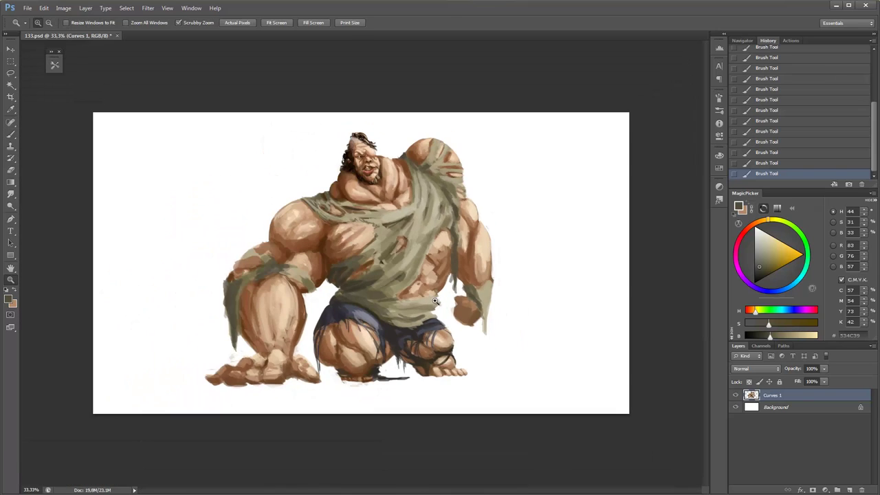
click(435, 301)
key(b)
alt+click(406, 320)
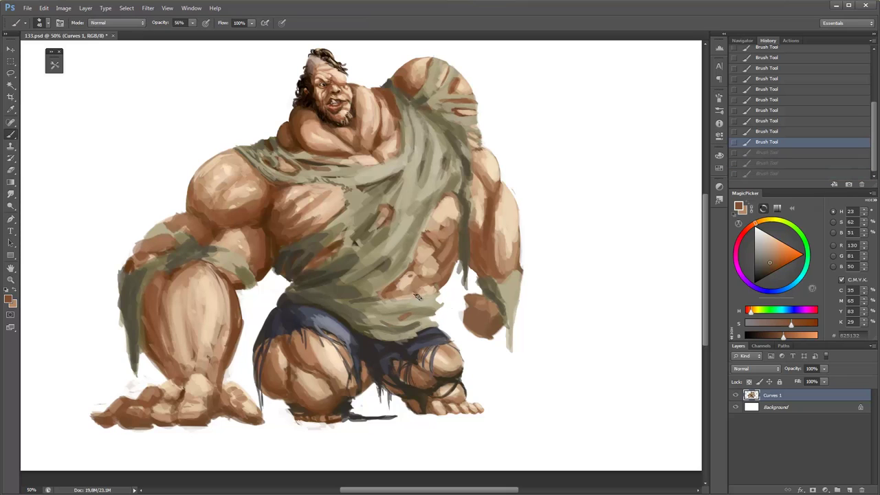
alt+click(413, 286)
alt+click(391, 288)
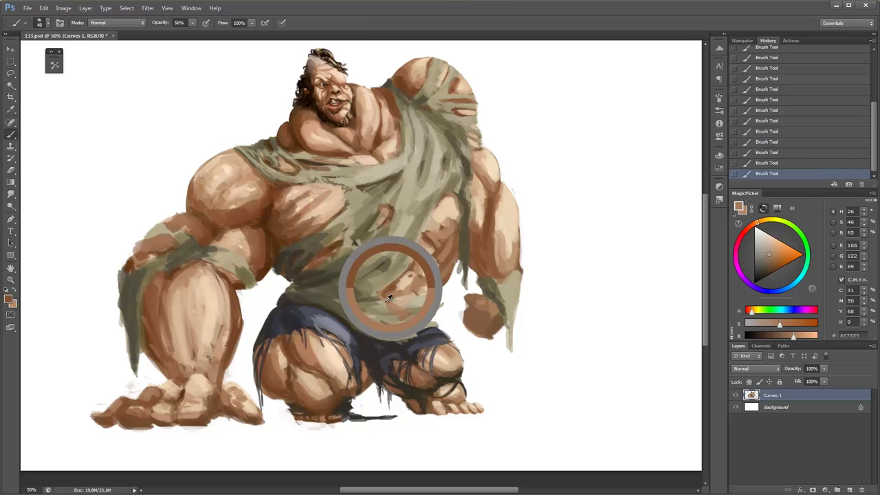
Erase stray belly strokes and paint mid-brown shading over the belly and shorts.
key(e)
drag(430, 311, 447, 301)
click(447, 301)
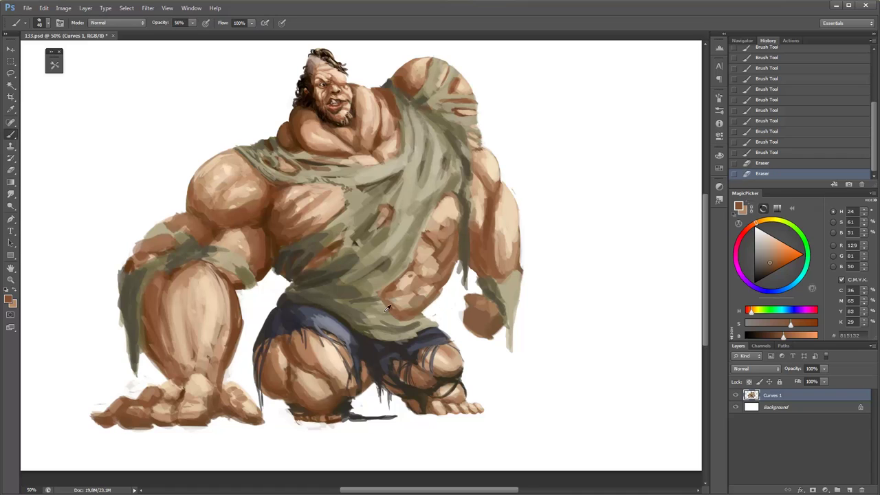
key(b)
alt+click(374, 306)
mouse_move(363, 310)
mouse_down()
mouse_move(371, 278)
mouse_move(318, 318)
mouse_up()
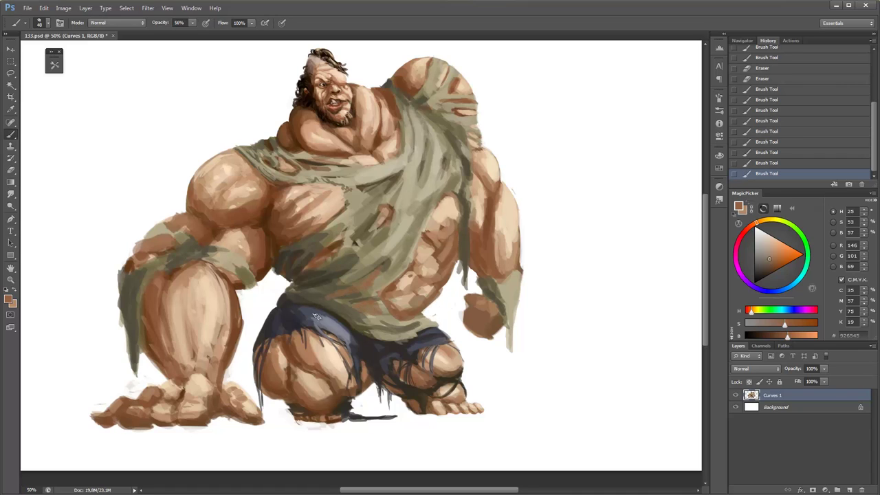
drag(288, 375, 278, 387)
Add a dark shadow stroke on the belly and raise brush opacity to 60%.
alt+click(324, 236)
drag(381, 268, 362, 287)
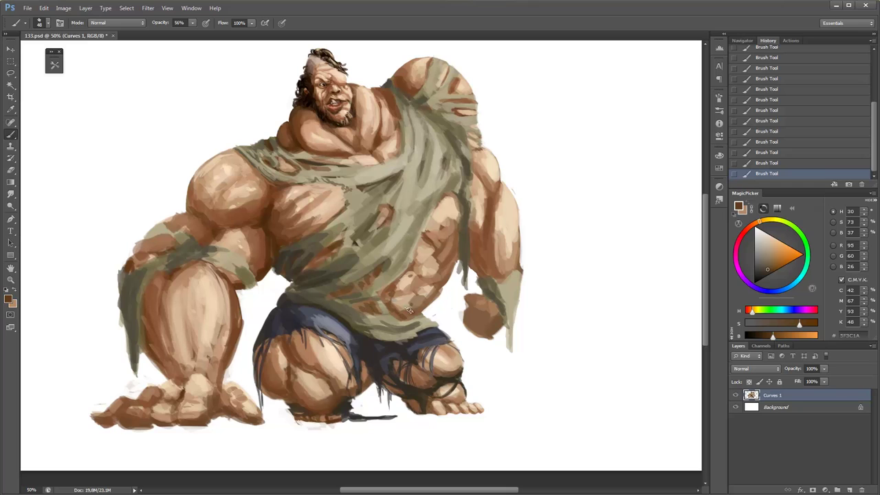
key(6)
alt+click(412, 292)
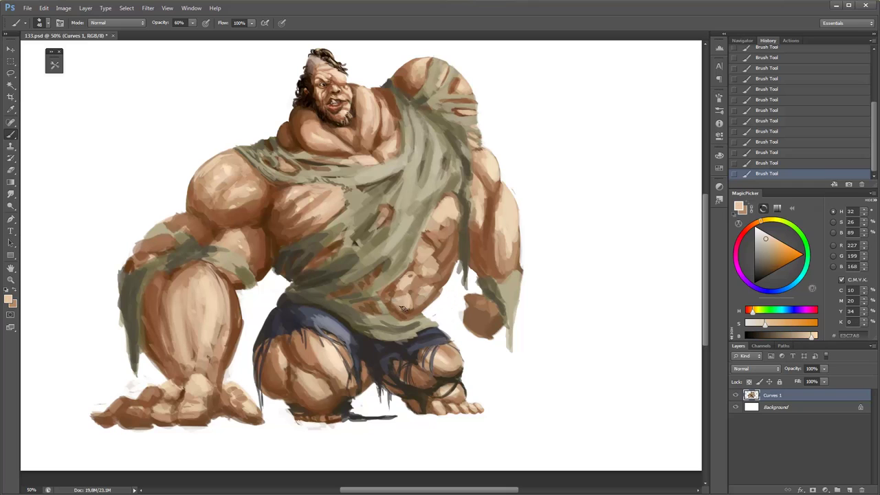
alt+click(389, 295)
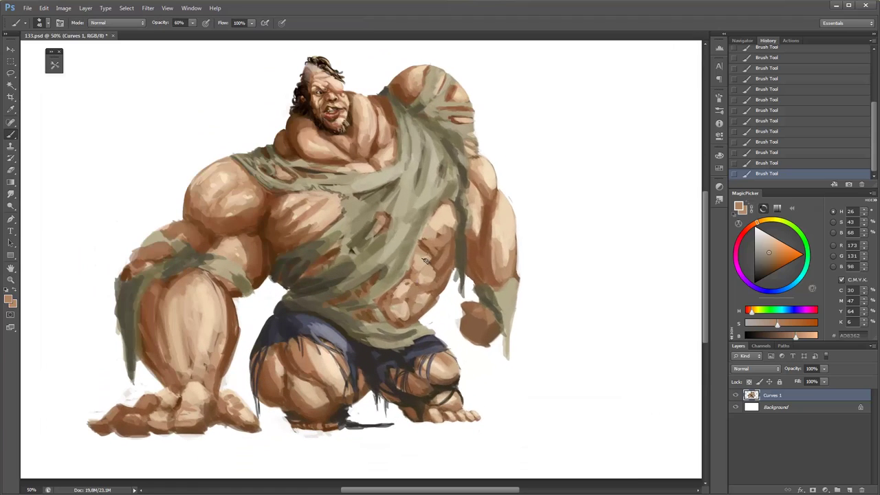
alt+click(419, 231)
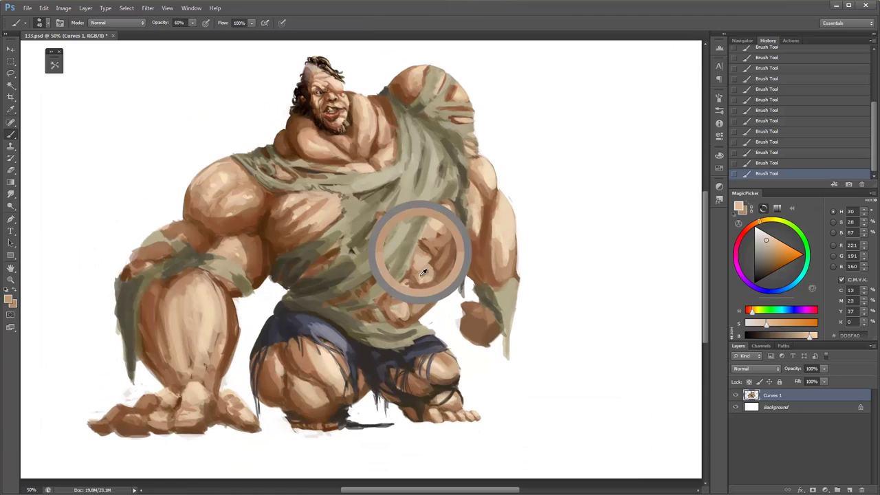
Sample tan, brown, olive and beige tones from arm, chest and shirt; view the whole figure.
alt+click(420, 250)
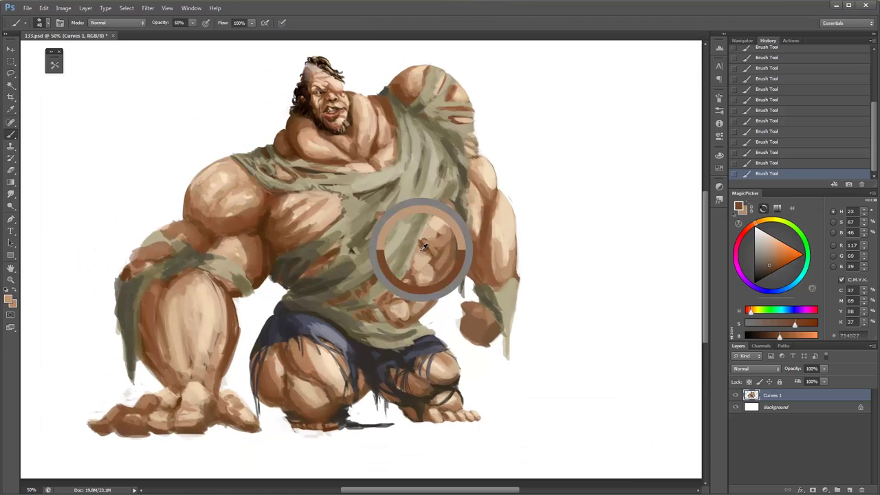
alt+click(405, 294)
alt+click(488, 226)
alt+click(410, 294)
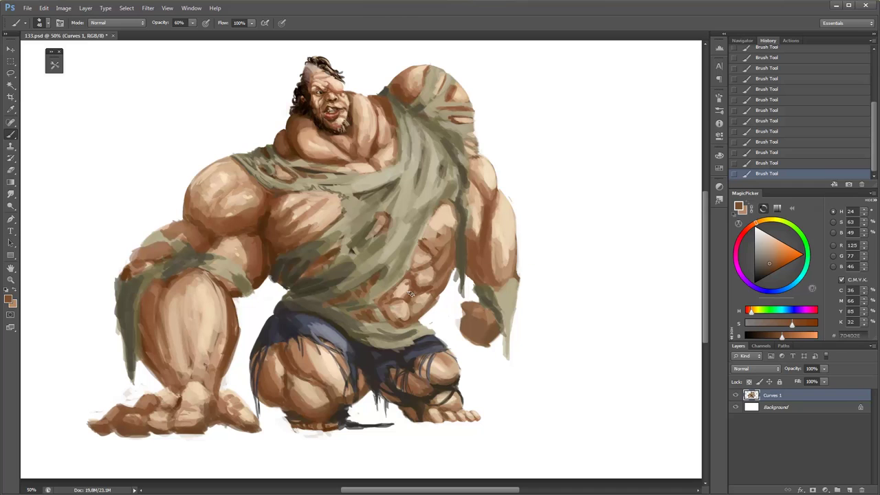
alt+click(429, 234)
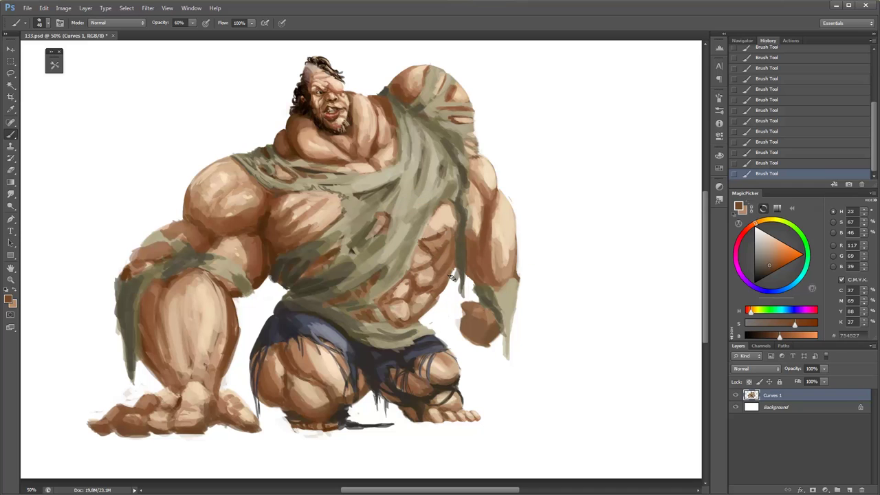
alt+click(337, 282)
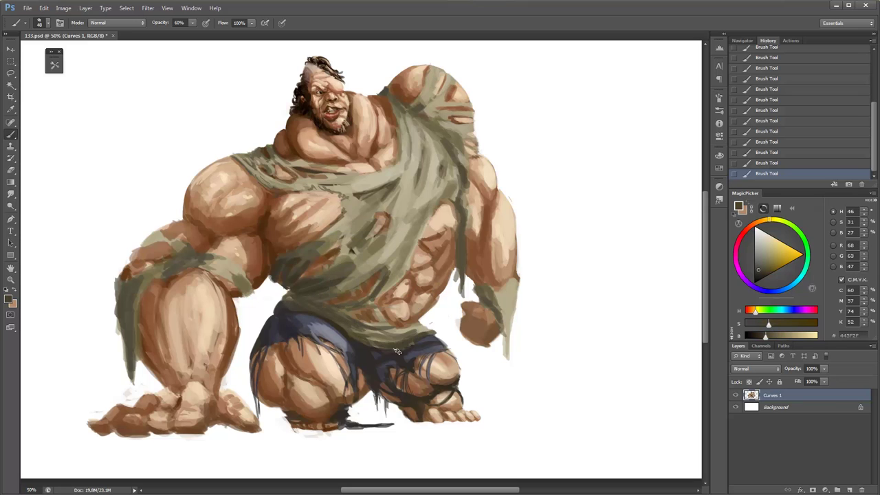
alt+click(444, 178)
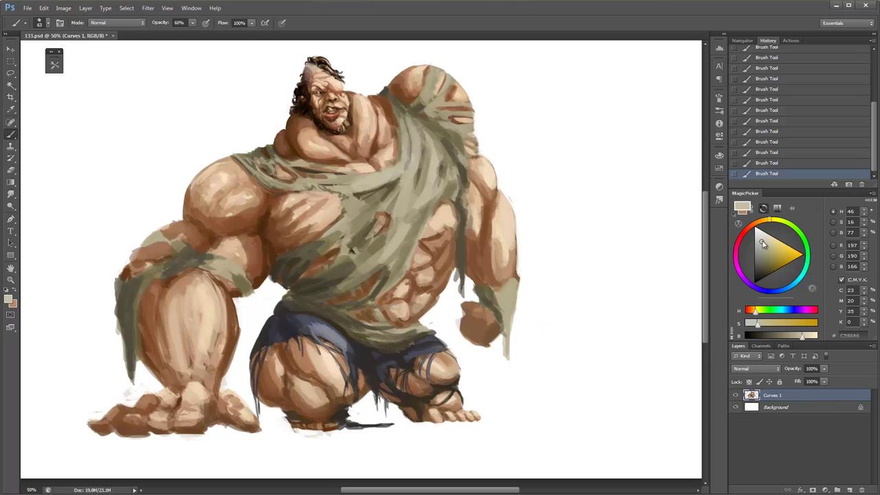
alt+click(419, 170)
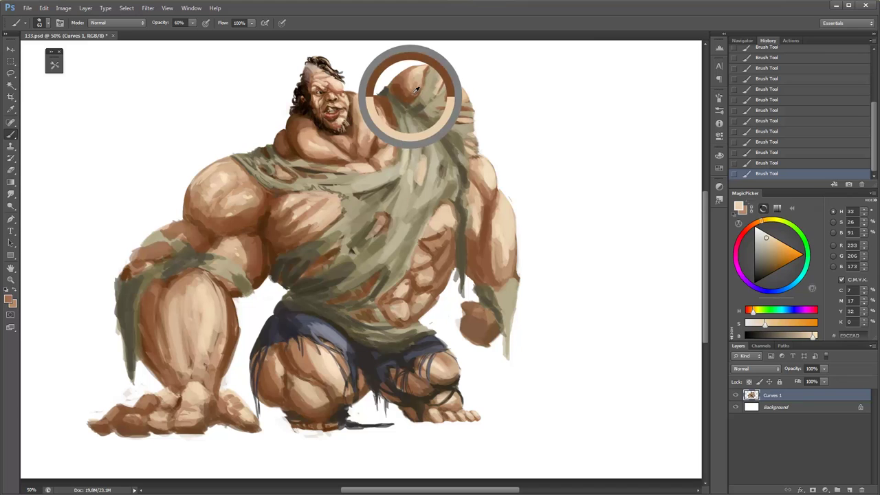
alt+click(467, 50)
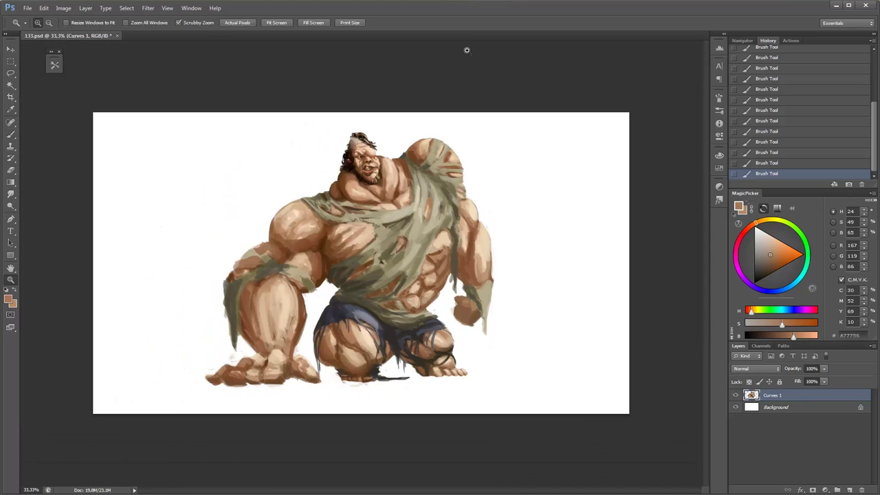
At 50% zoom, erase the green cloth edge on the left leg into jagged strips.
click(201, 255)
key(e)
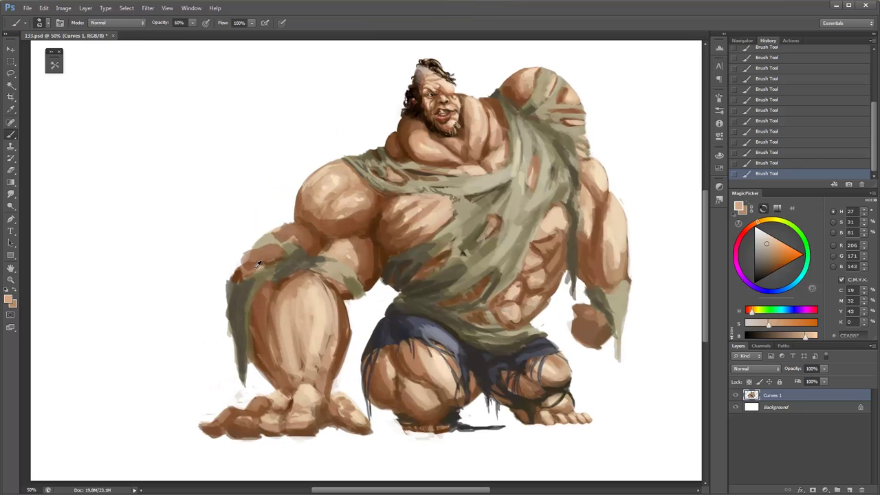
mouse_move(255, 264)
mouse_down()
mouse_move(224, 306)
mouse_move(242, 375)
mouse_up()
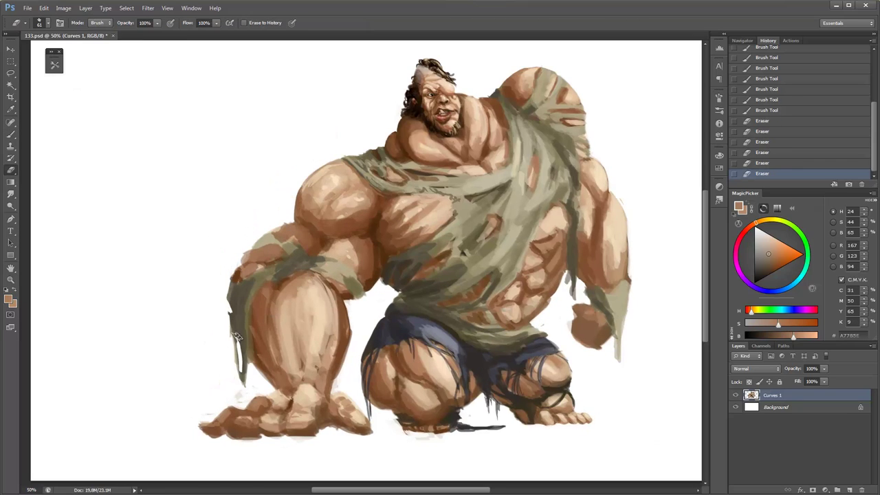
mouse_move(238, 333)
mouse_down()
mouse_move(249, 352)
mouse_move(244, 377)
mouse_up()
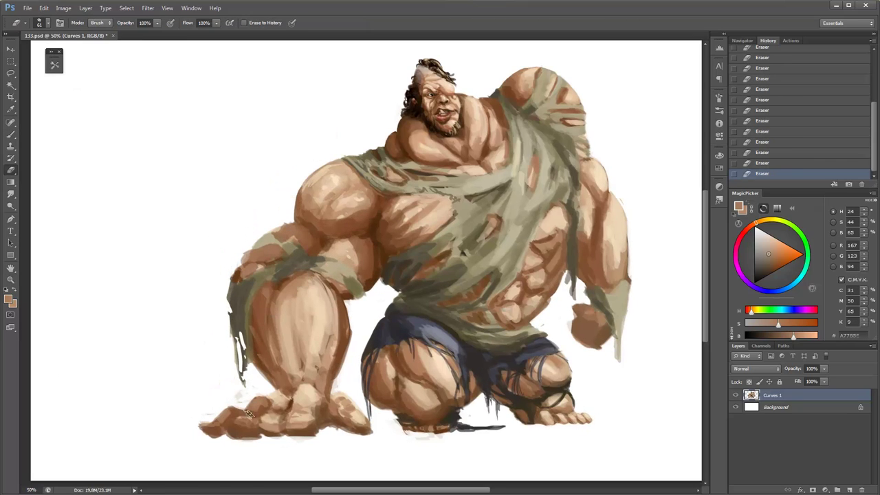
Paint darker strokes over the leg and cloth, then erase along the leg's edge.
key(b)
alt+click(259, 360)
mouse_move(249, 336)
mouse_down()
mouse_move(242, 295)
mouse_move(322, 292)
mouse_up()
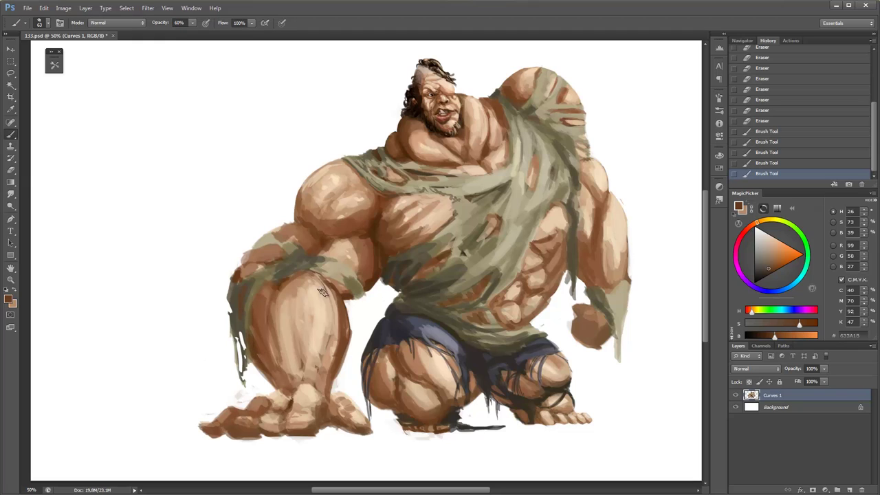
alt+click(232, 359)
key(e)
mouse_move(234, 351)
mouse_down()
mouse_move(239, 382)
mouse_move(203, 412)
mouse_move(206, 427)
mouse_move(254, 440)
mouse_up()
At 50% brush opacity, trim the foot's edge and paint shading across the foot.
key(b)
key(5)
alt+click(271, 402)
drag(264, 409, 218, 425)
alt+click(262, 404)
mouse_move(272, 411)
mouse_down()
mouse_move(273, 400)
mouse_move(330, 398)
mouse_up()
Sample lighter foot tans and erase a clean bottom edge on the left foot.
alt+click(262, 405)
alt+click(249, 423)
alt+click(274, 404)
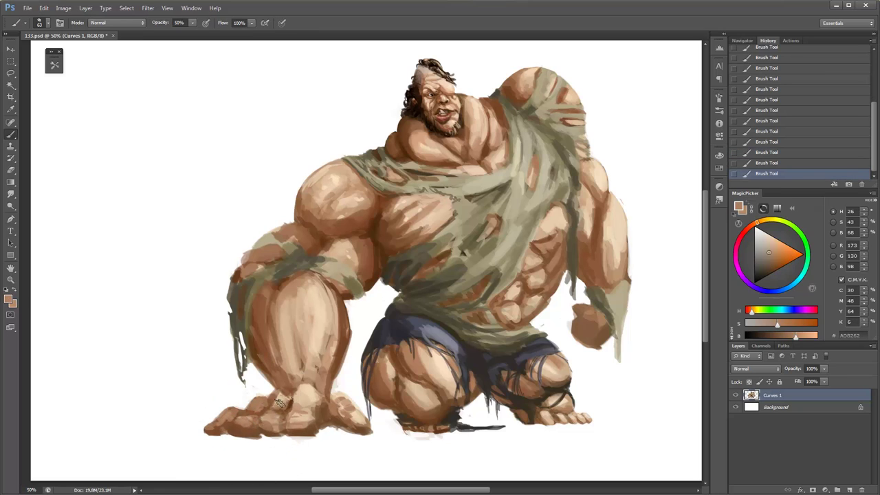
key(e)
drag(269, 440, 218, 439)
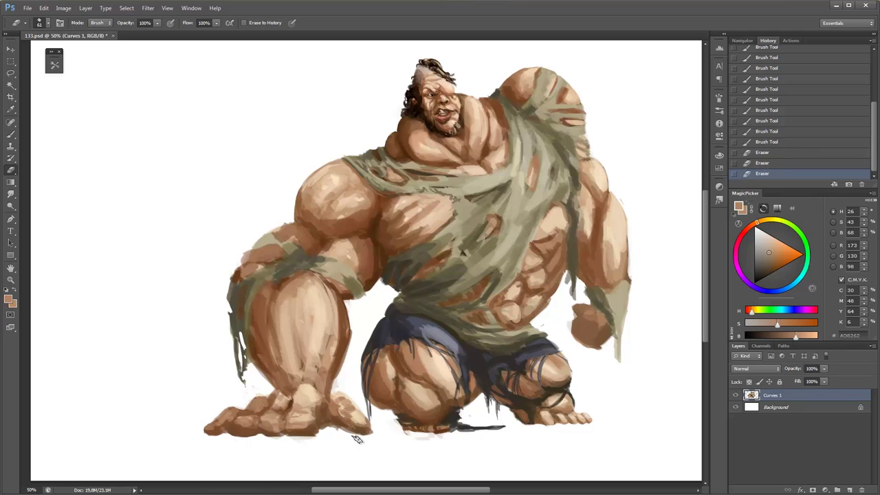
Paint pale highlights and mid-tan shading on the arm and left leg.
key(b)
alt+click(363, 264)
mouse_move(341, 253)
mouse_down()
mouse_move(348, 256)
mouse_move(318, 254)
mouse_up()
drag(319, 292, 320, 318)
alt+click(311, 366)
drag(301, 364, 295, 352)
drag(287, 303, 285, 344)
mouse_move(283, 299)
mouse_down()
mouse_move(281, 342)
mouse_move(289, 309)
mouse_move(295, 349)
mouse_up()
Add soft shading to the leg at 10% then 50% opacity, and view the whole figure.
alt+click(288, 278)
key(1)
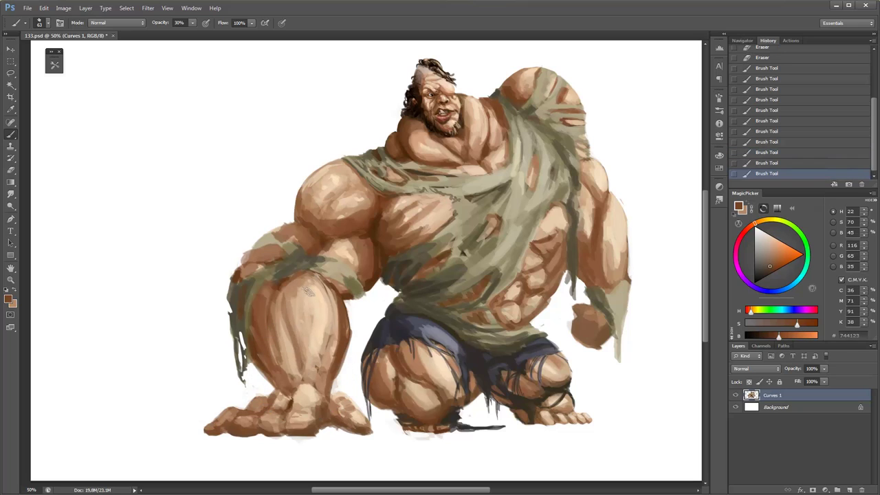
alt+click(311, 334)
key(5)
drag(278, 314, 279, 352)
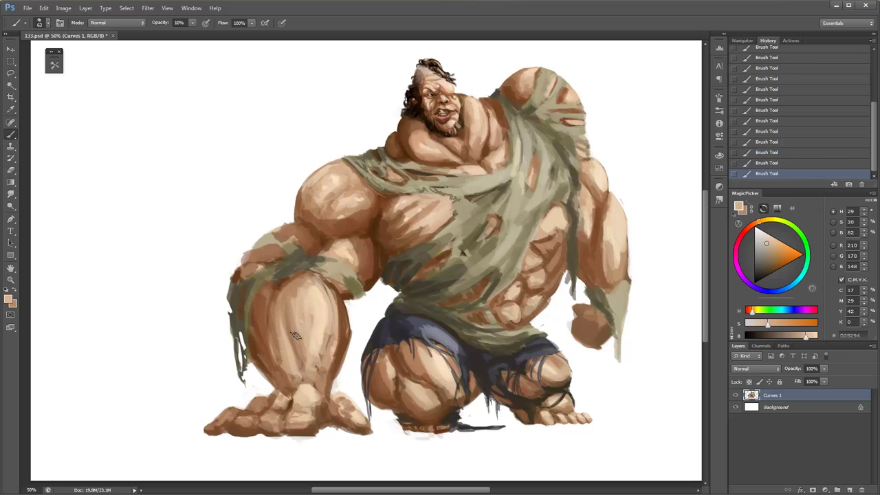
alt+click(290, 342)
alt+click(287, 371)
alt+click(277, 367)
At 50% zoom, sample light and mid tan tones from the leg with about 30% brush opacity.
key(z)
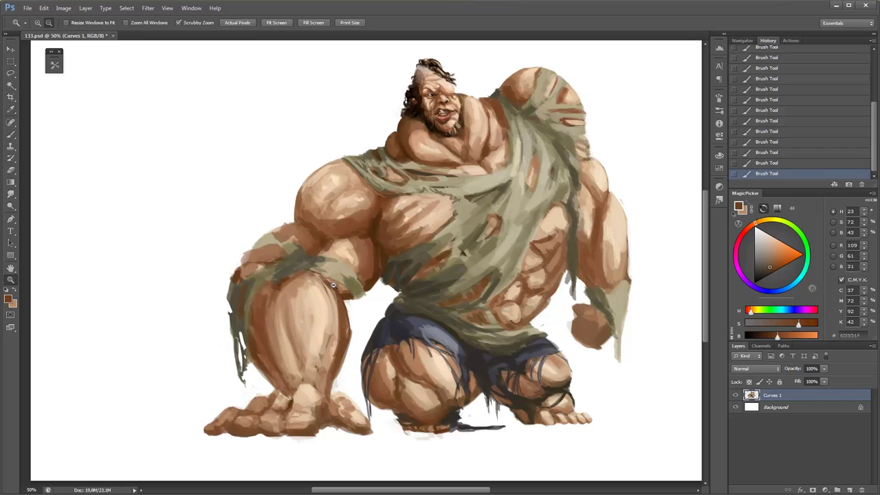
alt+click(259, 319)
click(264, 334)
key(b)
key(1)
alt+click(287, 292)
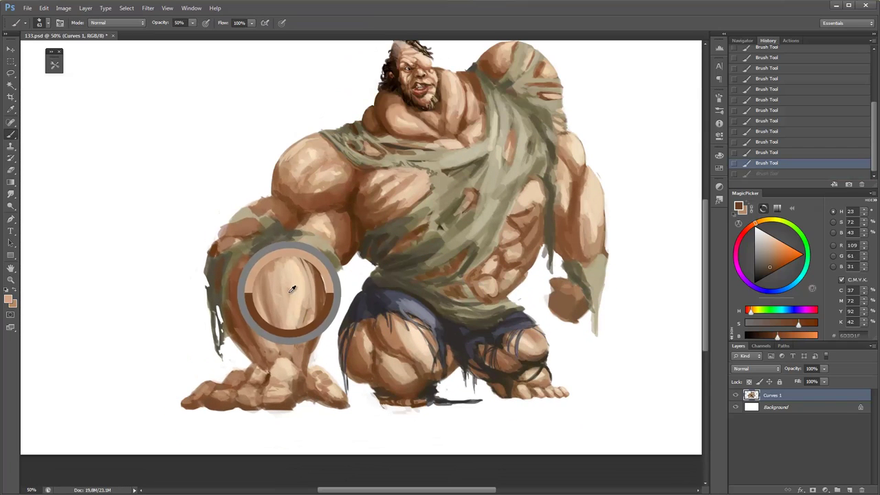
alt+click(278, 274)
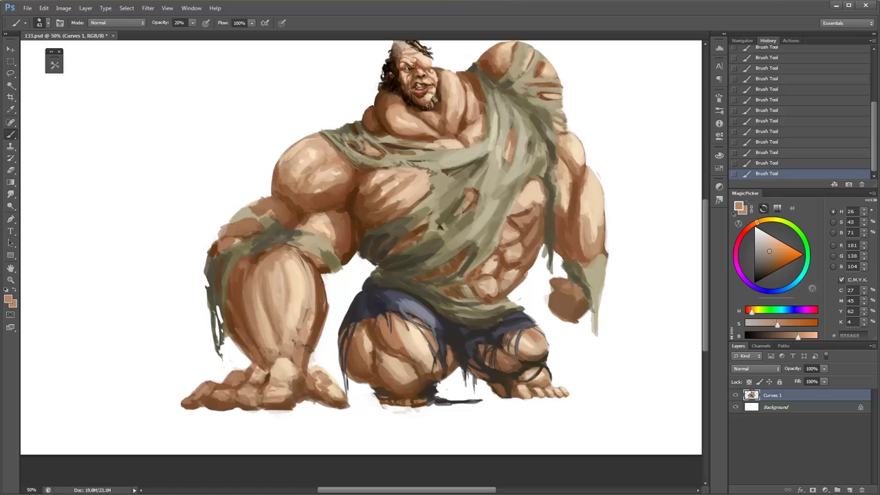
key(3)
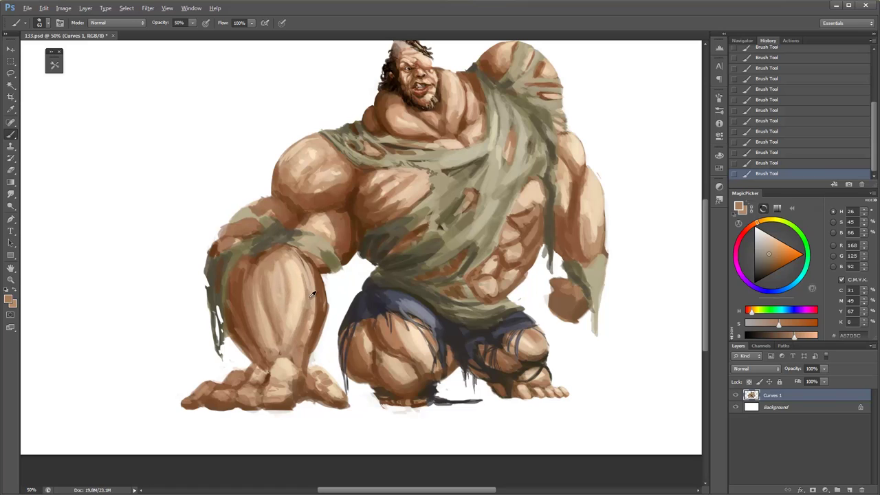
alt+click(309, 279)
alt+click(309, 279)
key(1)
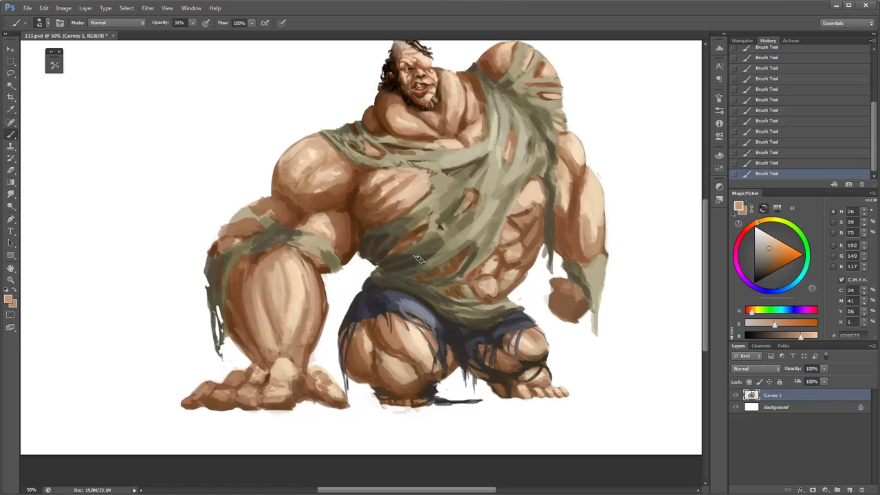
Sample dark and medium browns from the armpit, arm and shoulder, then shift to a soft red.
alt+click(252, 256)
alt+click(347, 216)
key(3)
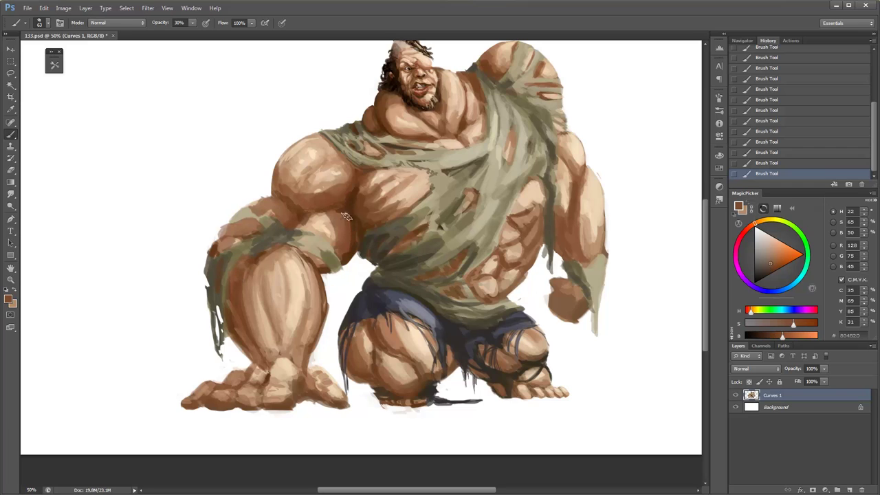
alt+click(355, 239)
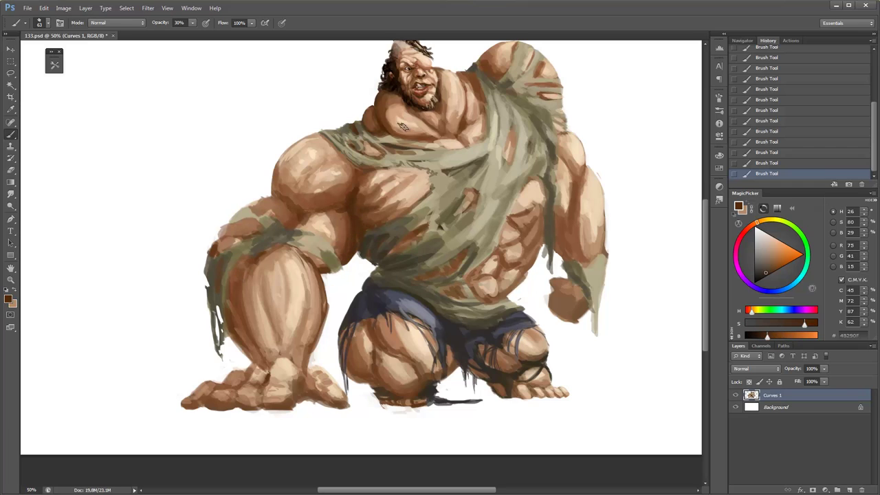
alt+click(345, 248)
alt+click(317, 219)
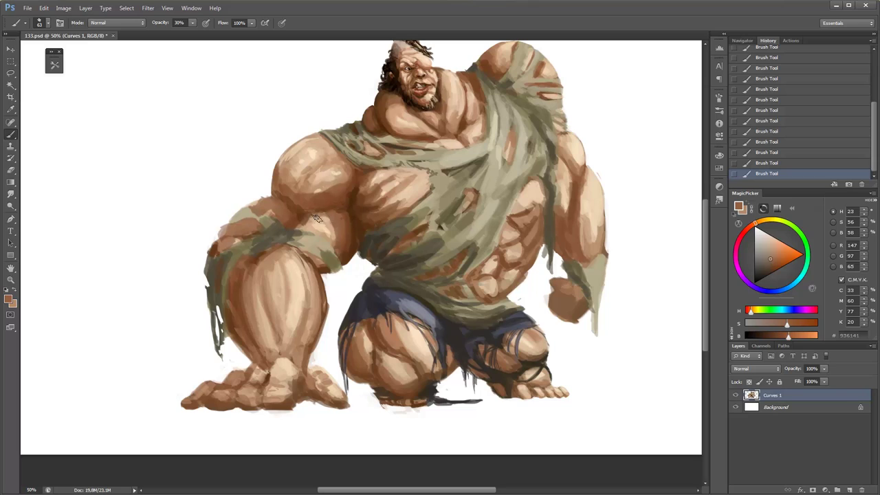
alt+click(321, 222)
alt+click(321, 221)
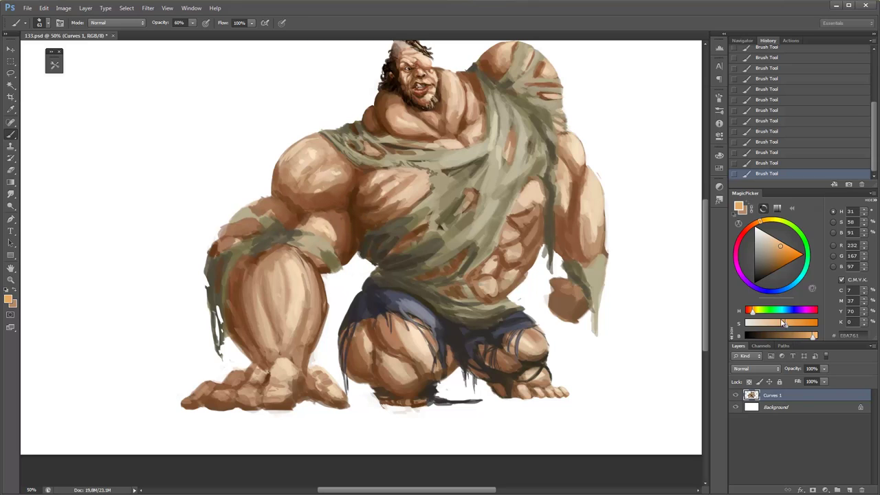
click(748, 227)
key(3)
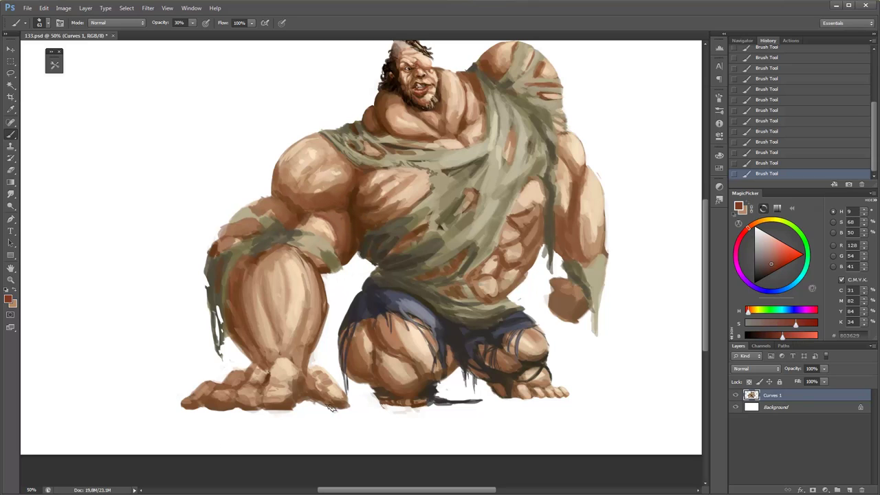
click(779, 250)
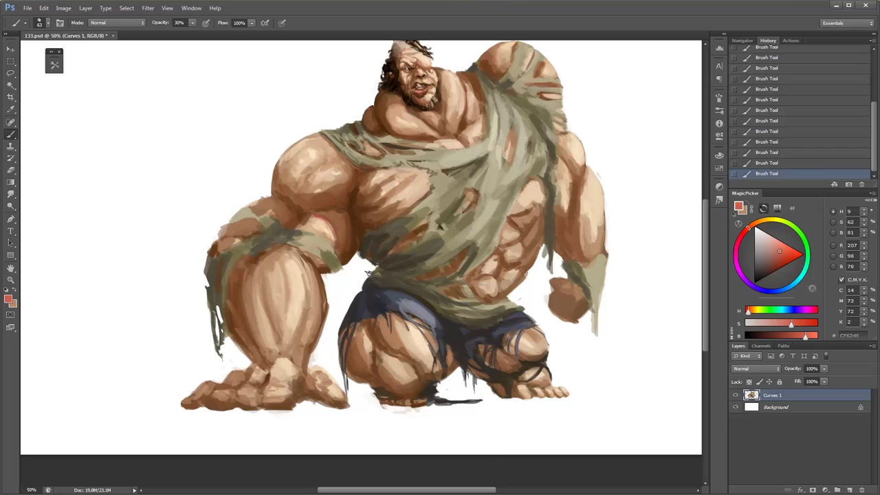
Undo the last three strokes and repaint the shoulder with a lighter orange shading stroke.
key(ctrl+alt+z)
key(ctrl+alt+z)
key(ctrl+alt+z)
alt+click(331, 227)
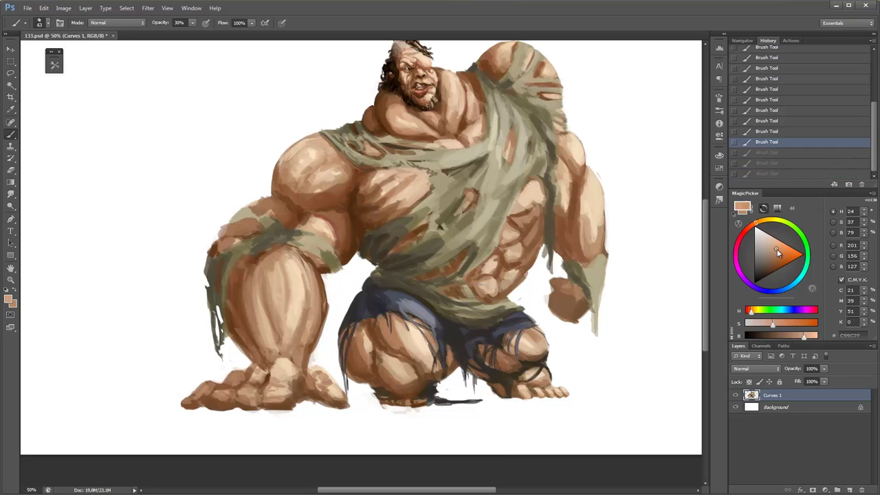
drag(319, 219, 336, 256)
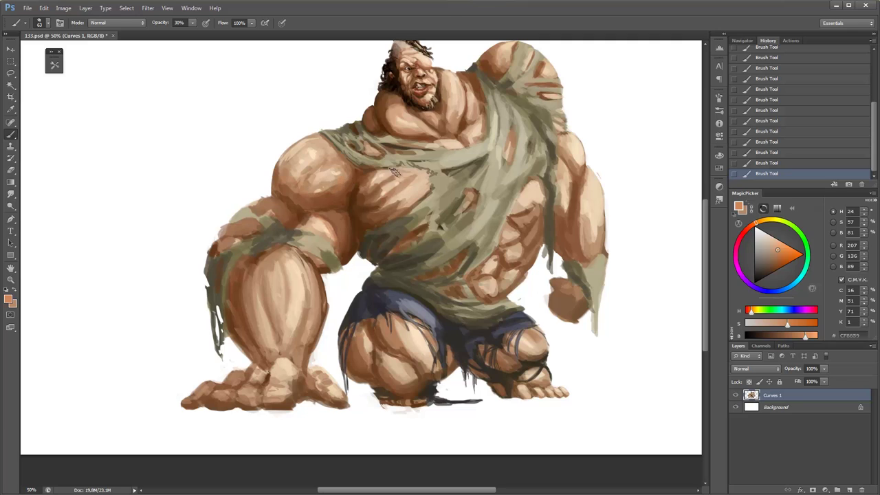
scroll(422, 196, down, 1)
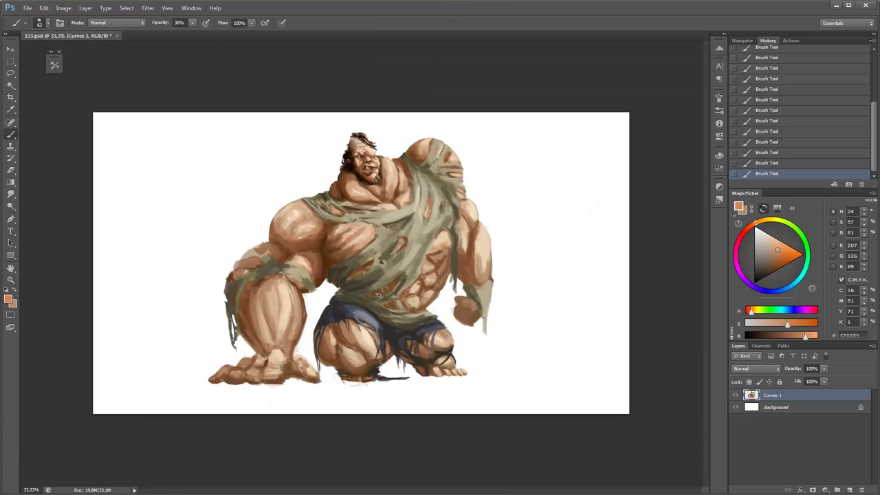
Sample light tan, dark brown and light skin tones, with brush opacity between 30% and 50%.
key(5)
alt+click(357, 237)
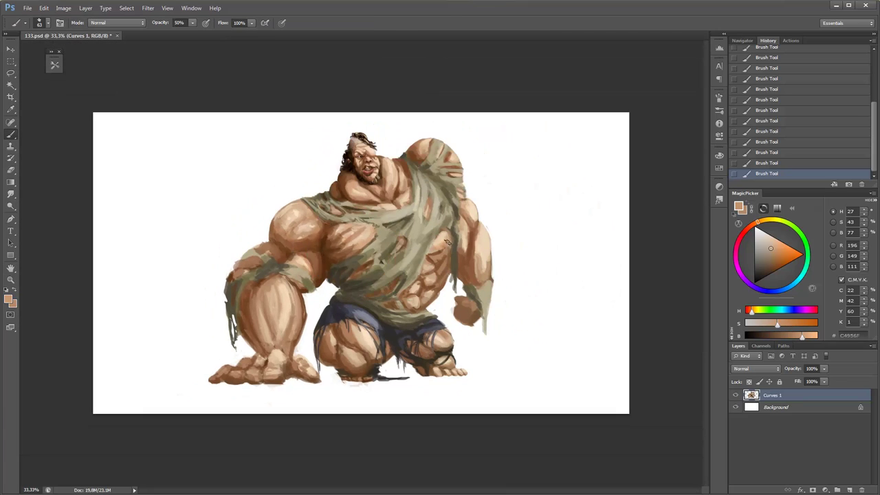
alt+click(413, 213)
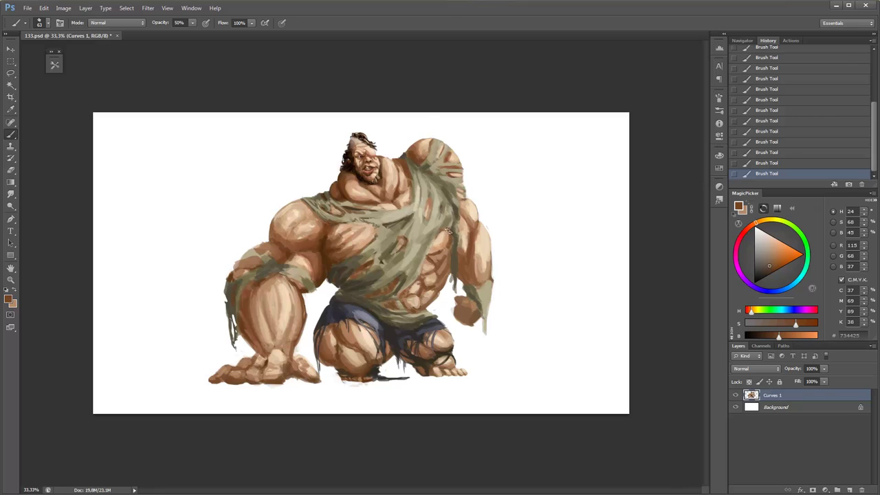
alt+click(396, 162)
key(3)
Erase a stray mark near the shoulder and paint a light stroke near the neck.
key(e)
mouse_move(397, 163)
mouse_down()
mouse_move(400, 194)
mouse_move(402, 167)
mouse_move(424, 145)
mouse_up()
key(b)
scroll(441, 119, up, 1)
alt+click(404, 191)
Dab skin tone onto the shoulder and neck, then shrink the brush to 23 pixels.
alt+click(428, 160)
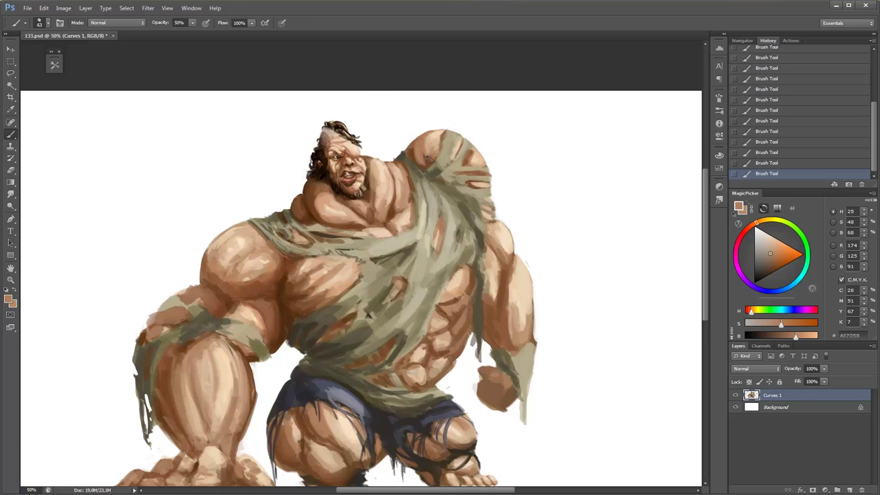
alt+click(399, 172)
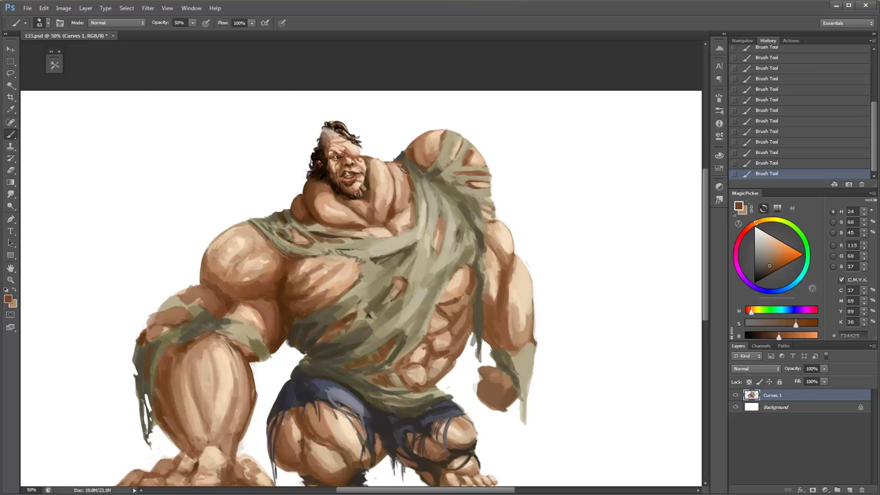
alt+click(398, 163)
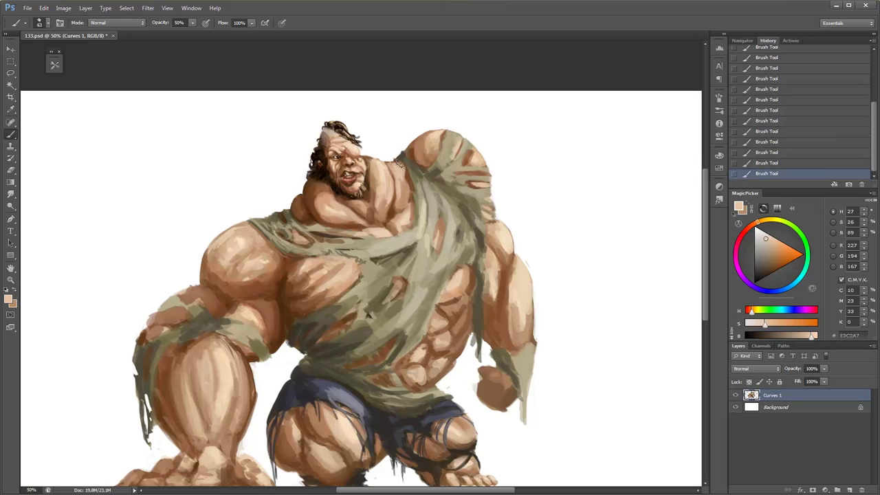
alt+click(404, 178)
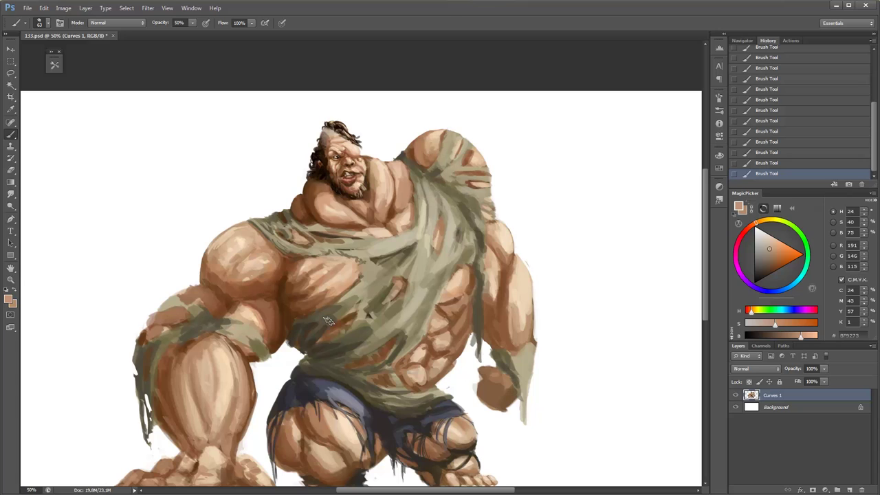
right_click(405, 146)
alt+click(413, 185)
With a 48-pixel low-opacity brush, paint soft darker shading near the neck.
alt+click(402, 157)
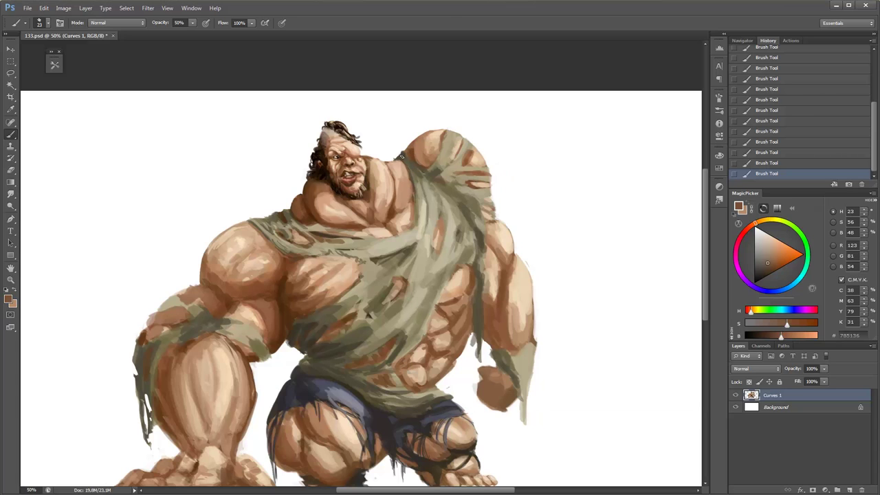
alt+click(409, 156)
right_click(426, 134)
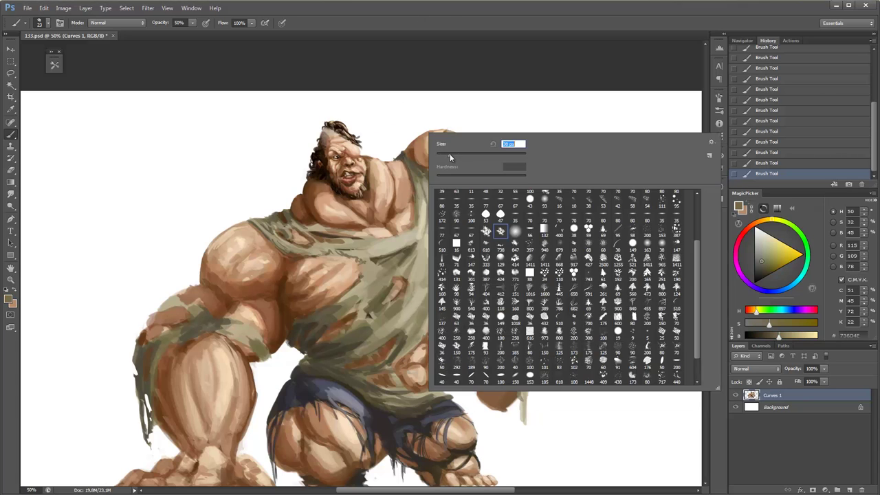
key(4)
alt+click(402, 169)
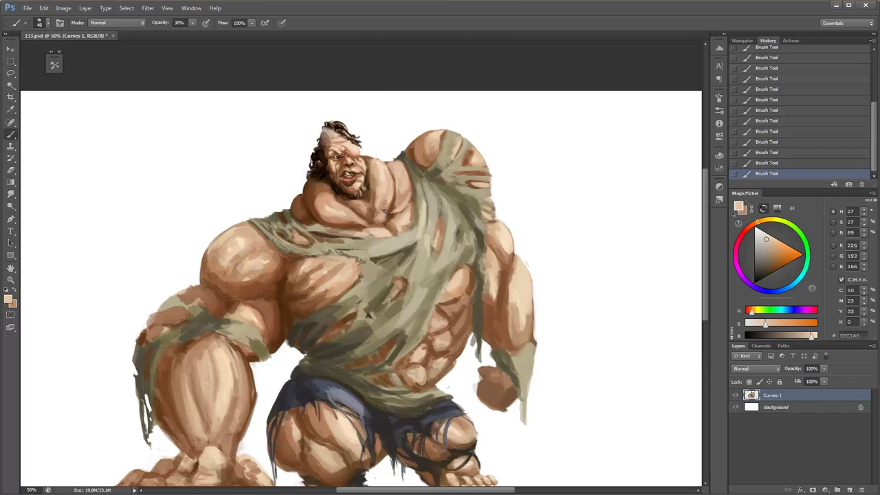
alt+click(411, 197)
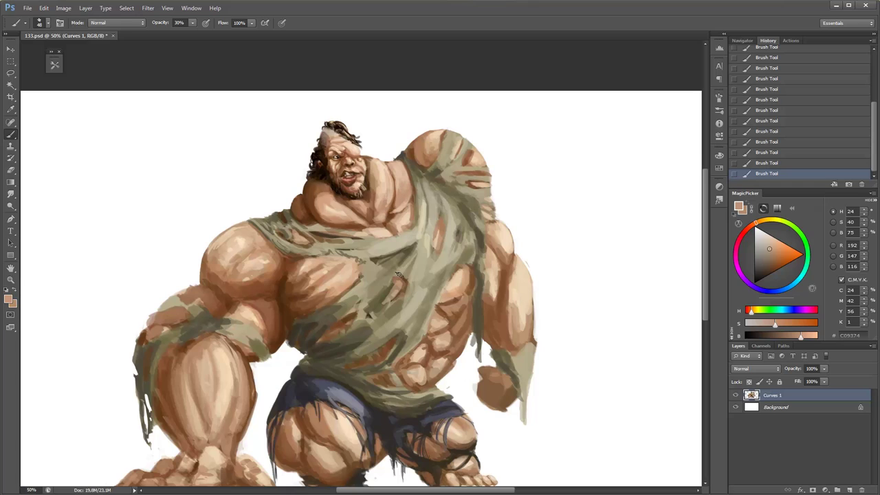
alt+click(395, 213)
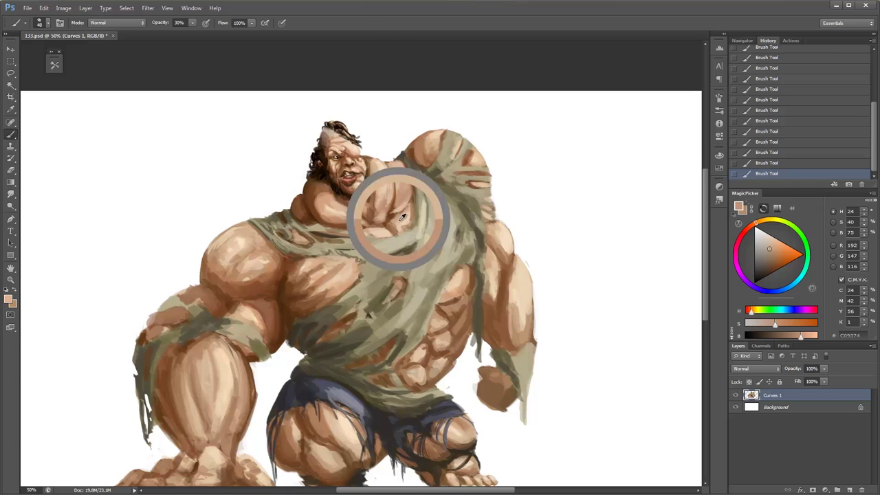
alt+click(323, 201)
key(1)
drag(309, 207, 316, 216)
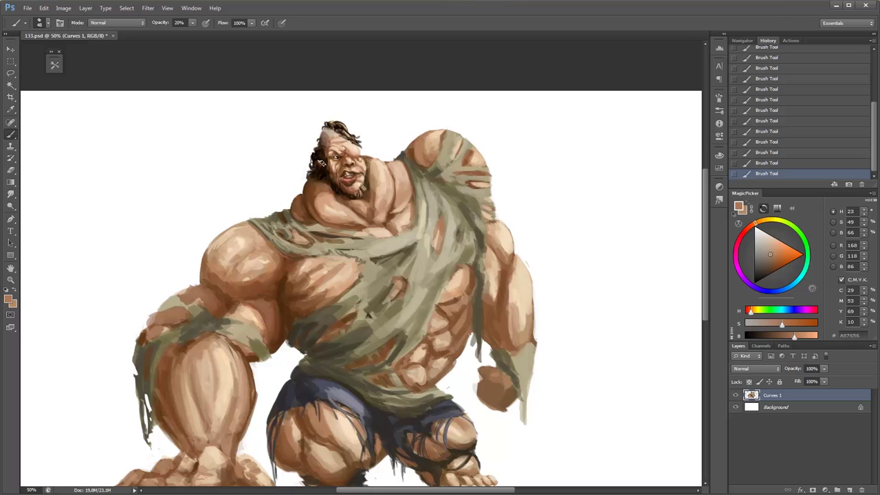
Sample forearm and chest tones, nudge the hue redder, and paint light highlights on the abdomen.
alt+click(259, 321)
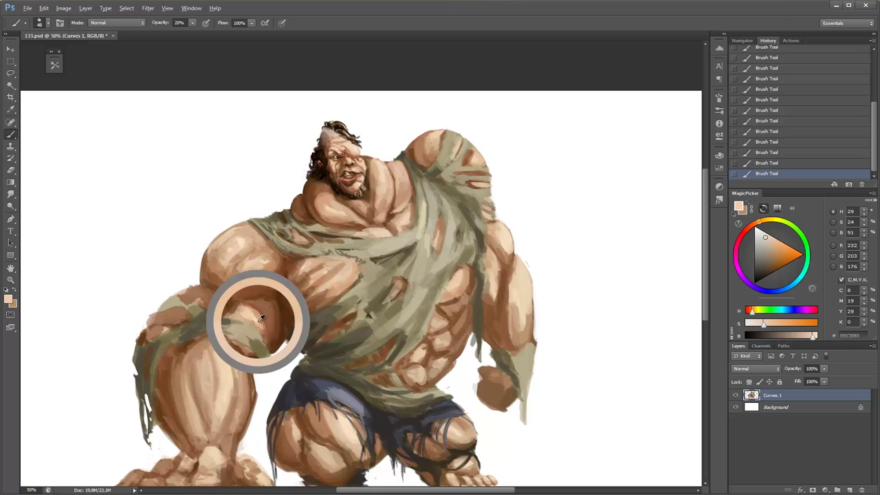
click(756, 222)
alt+click(380, 216)
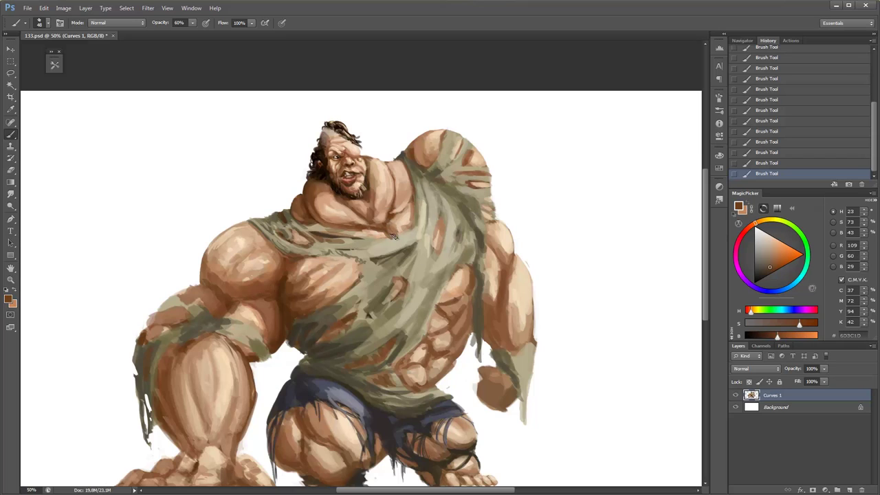
key(x)
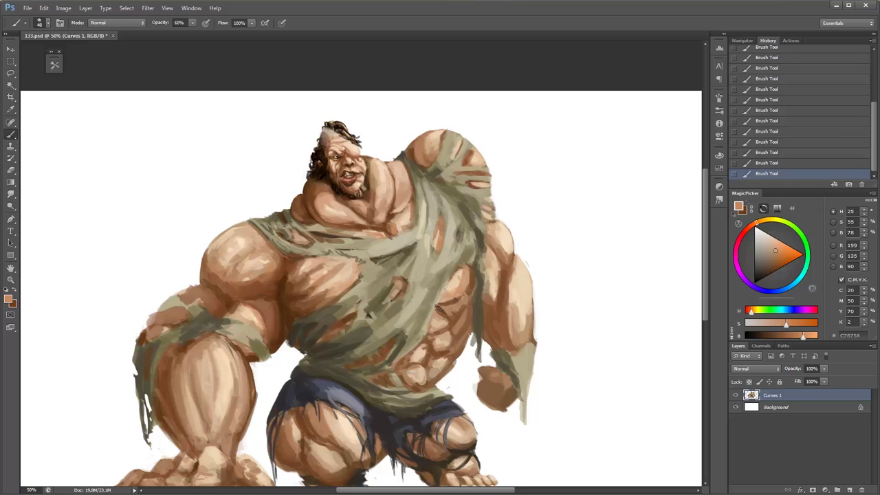
alt+click(452, 303)
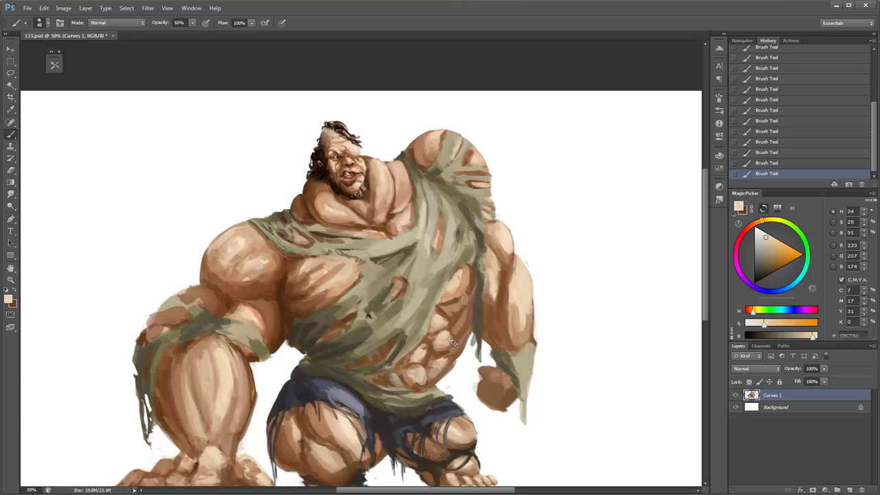
alt+click(451, 313)
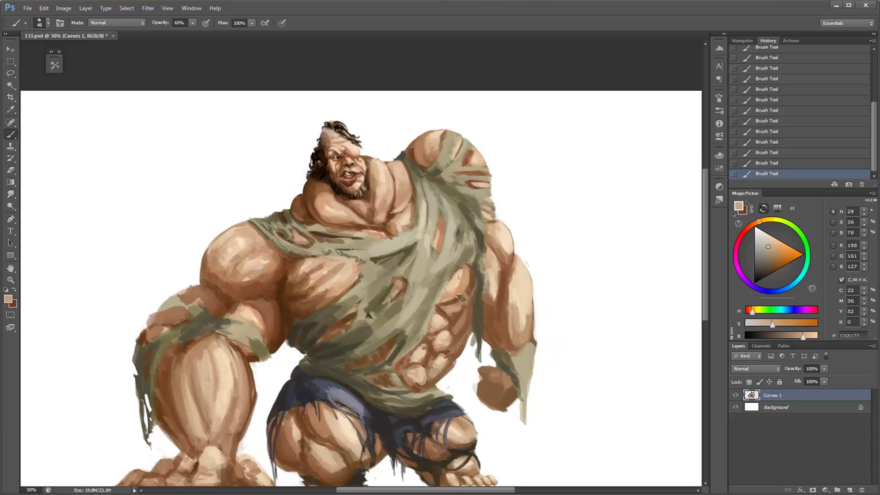
drag(426, 358, 450, 364)
Paint dark brown shadow across the abdomen and ribs, then raise opacity to 60%.
alt+click(428, 349)
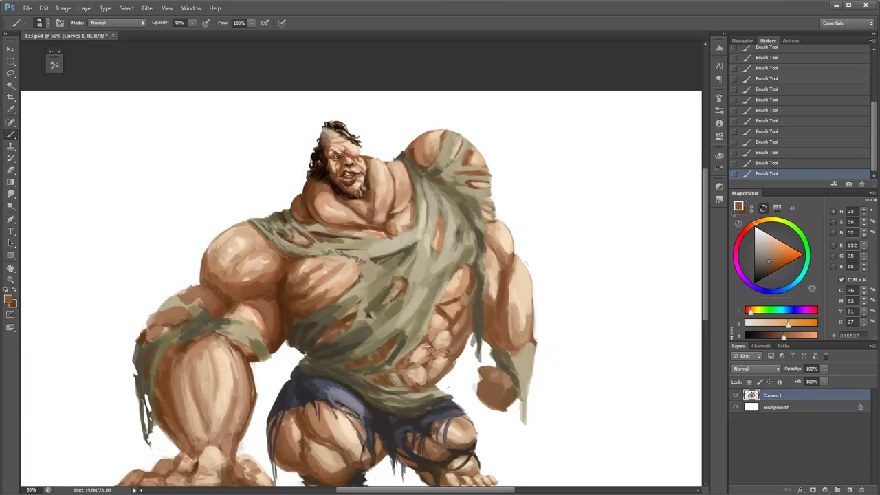
alt+click(434, 349)
alt+click(436, 374)
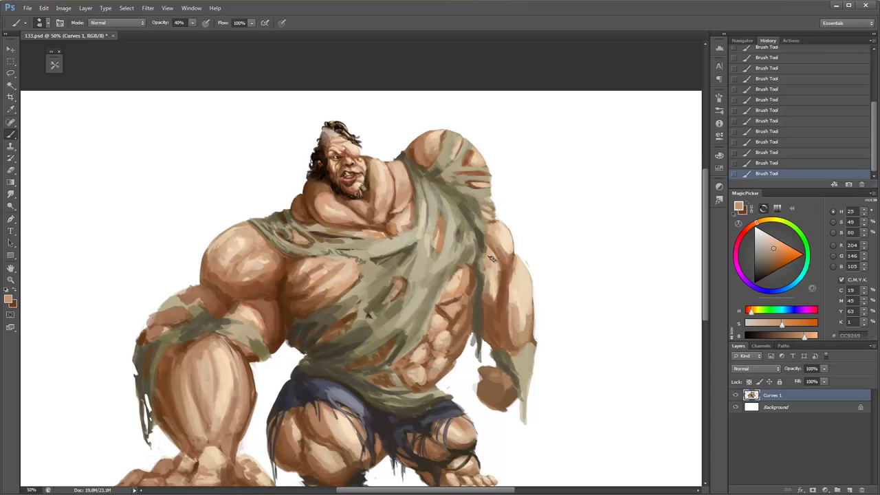
alt+click(312, 192)
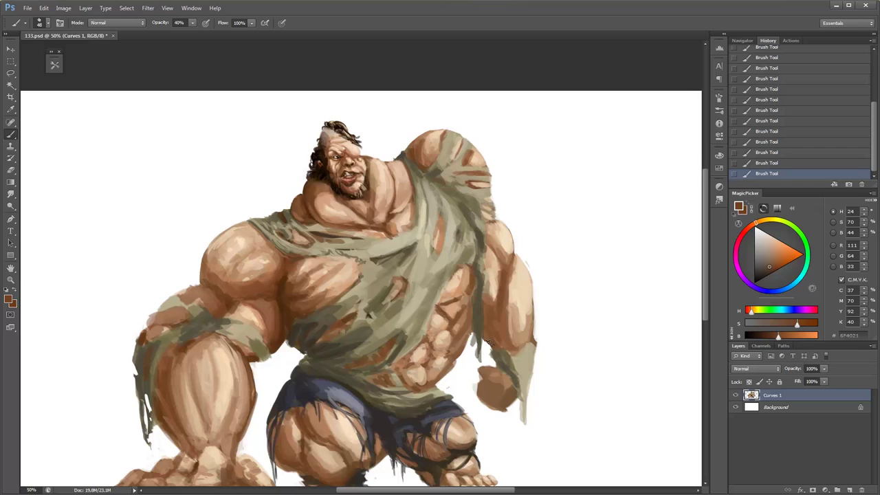
drag(454, 304, 470, 303)
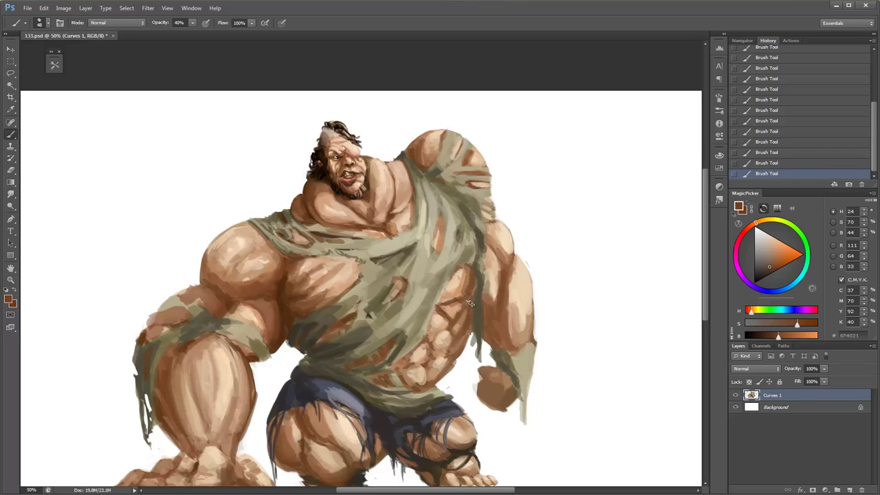
alt+click(492, 276)
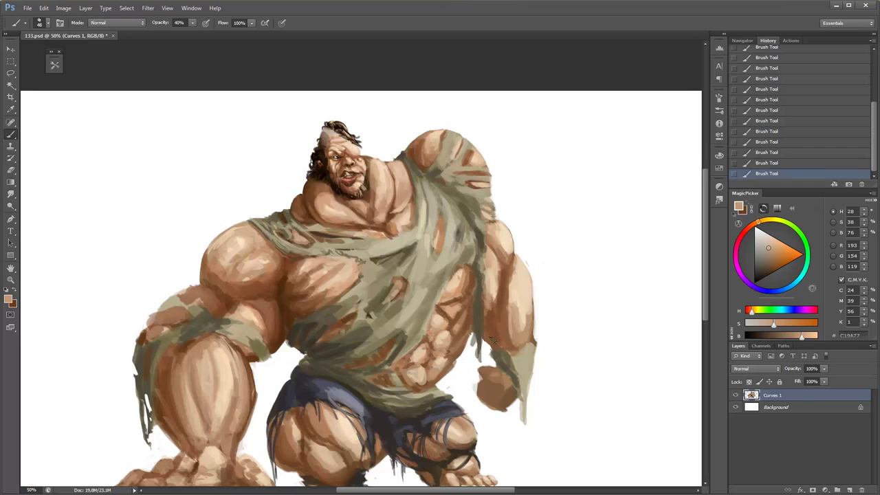
key(6)
drag(493, 339, 536, 249)
alt+click(459, 287)
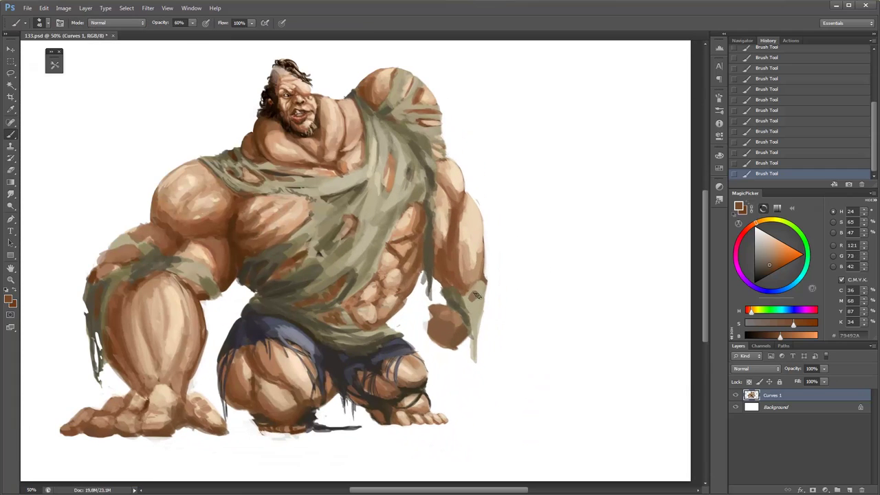
Erase stray paint around the fist edge and repaint the forearm edge in dark brown.
key(e)
mouse_move(474, 317)
mouse_down()
mouse_move(473, 352)
mouse_move(475, 318)
mouse_move(485, 311)
mouse_move(471, 310)
mouse_up()
key(b)
alt+click(471, 336)
alt+click(462, 301)
Sample the fist's browns, darken the colour almost to black at 30% opacity, and zoom out.
key(4)
alt+click(453, 318)
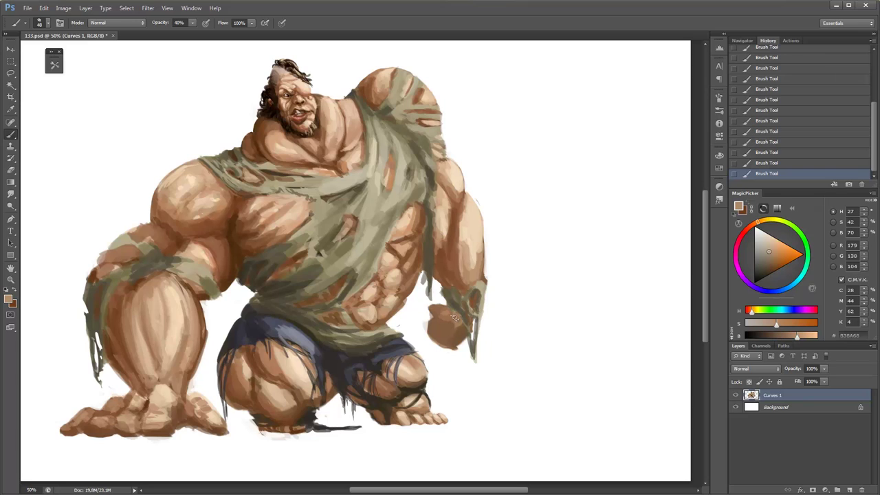
alt+click(455, 332)
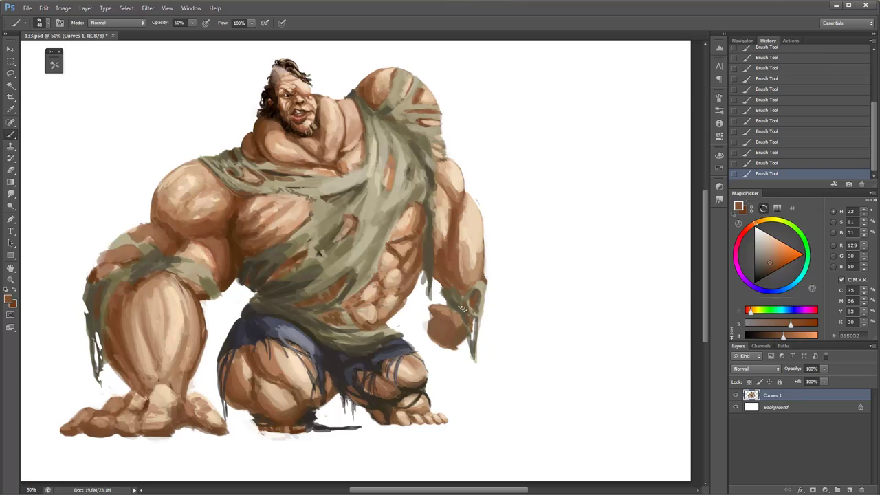
drag(770, 262, 748, 288)
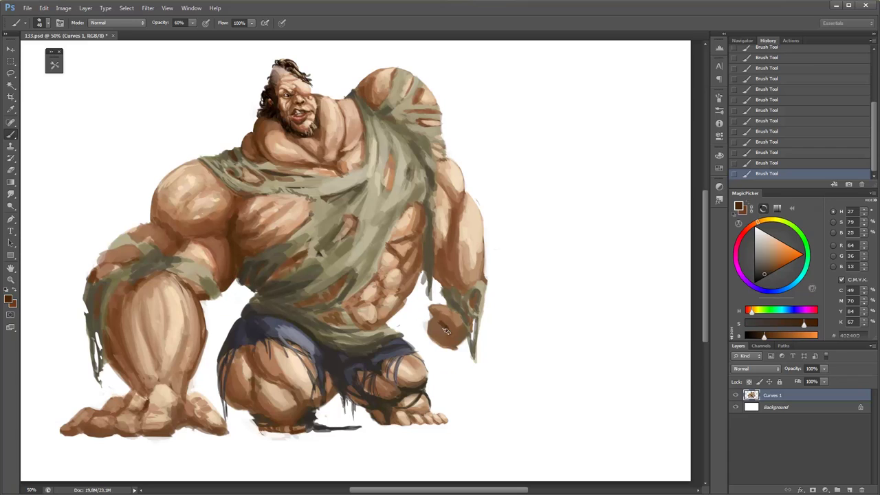
key(3)
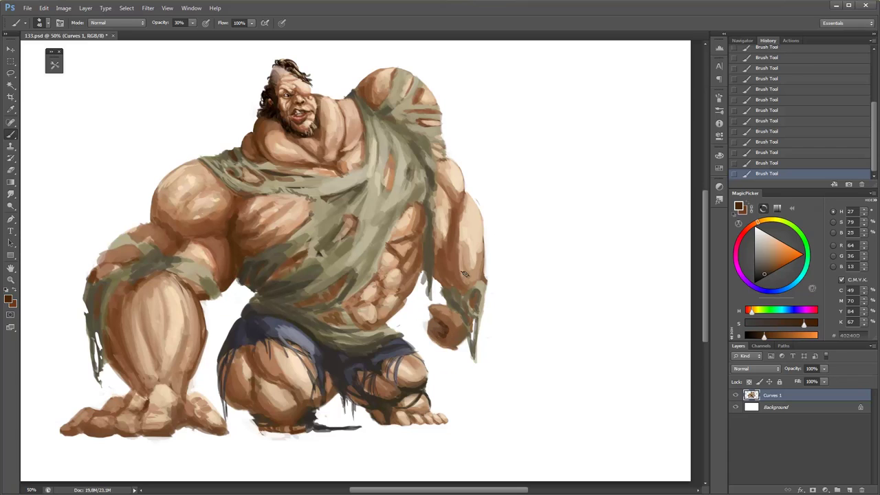
key(z)
alt+click(427, 324)
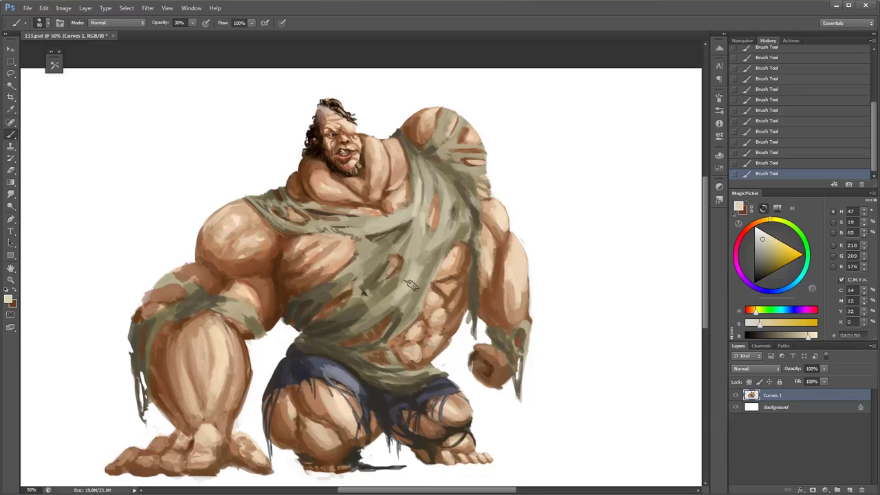
Paint light strokes across the chest and sample light and dark olive tones from the shirt.
mouse_move(410, 284)
mouse_down()
mouse_move(364, 288)
mouse_move(374, 251)
mouse_move(357, 262)
mouse_up()
alt+click(391, 238)
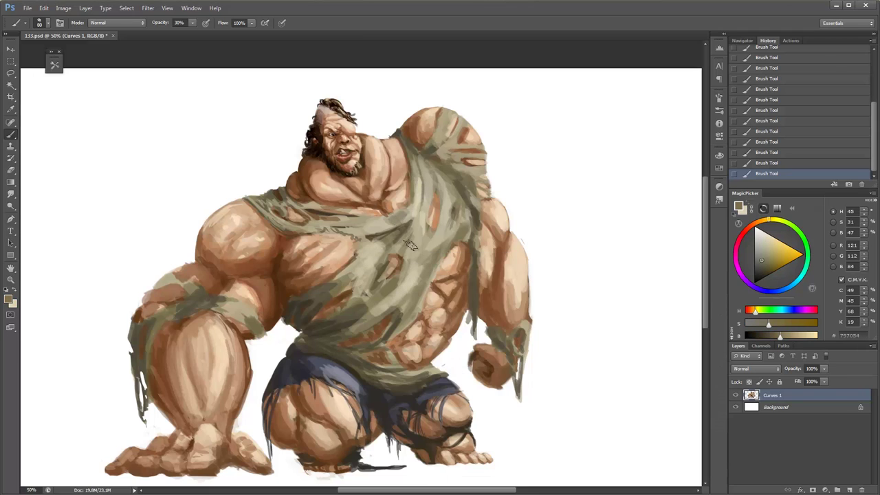
key(x)
key(z)
alt+click(404, 237)
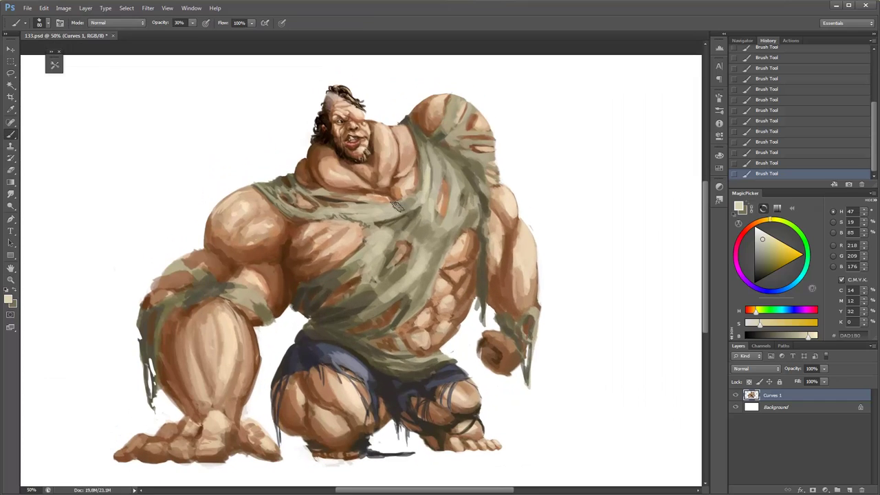
alt+click(385, 215)
key(b)
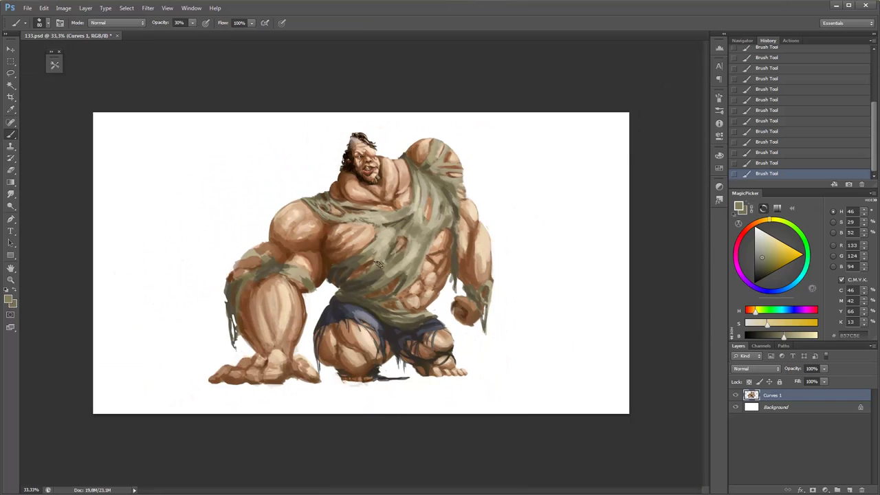
alt+click(364, 277)
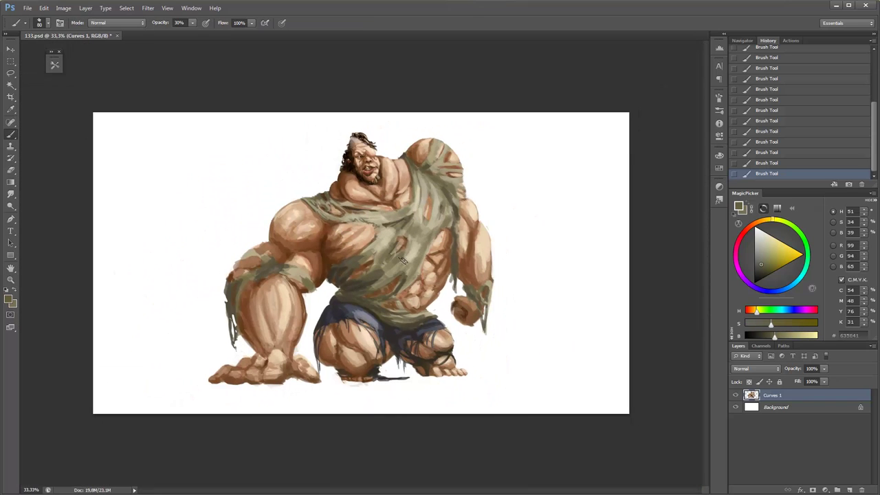
alt+click(402, 267)
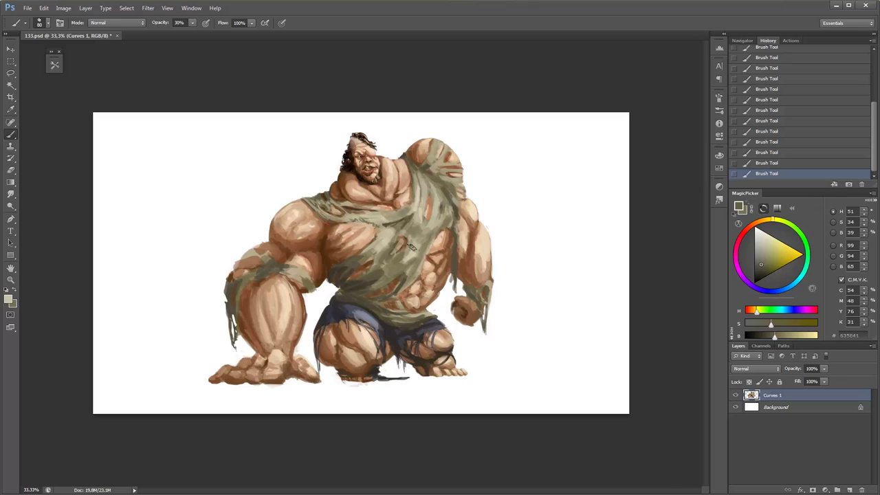
alt+click(389, 285)
alt+click(398, 282)
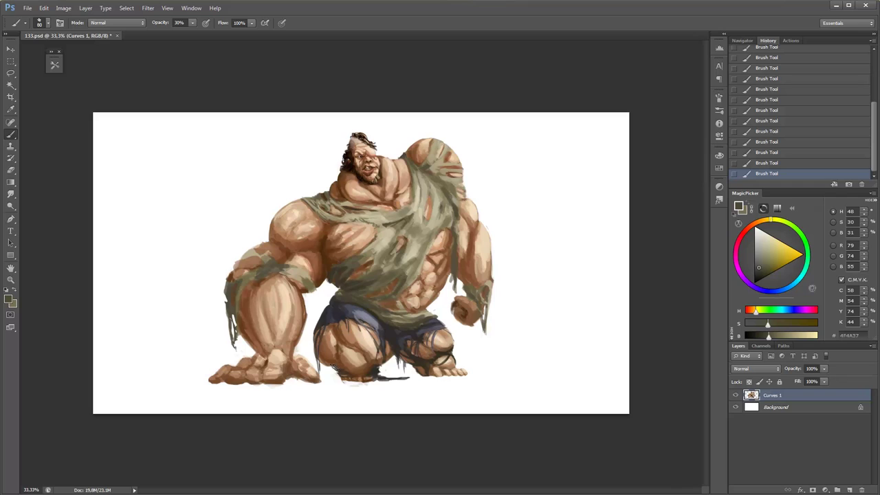
Switch to a smaller brush preset at 60% opacity and paint light shirt strokes over the chest.
right_click(399, 319)
alt+click(381, 313)
alt+click(426, 315)
key(7)
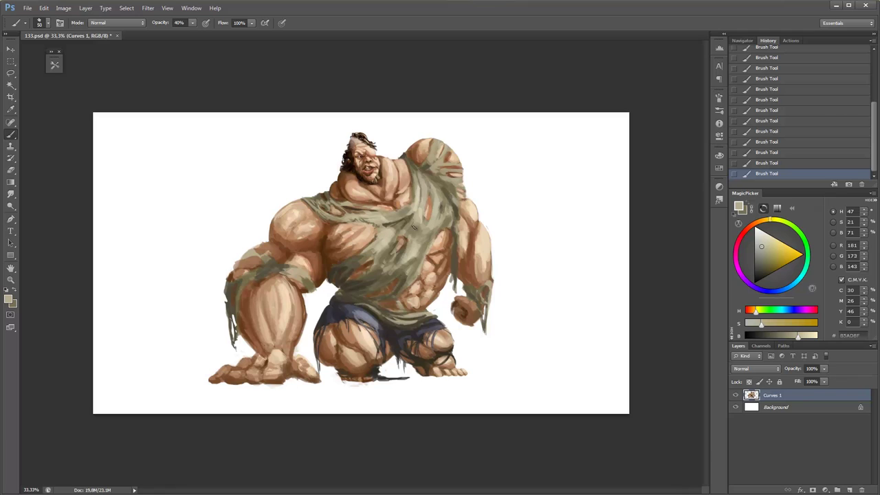
right_click(432, 196)
alt+click(408, 266)
key(6)
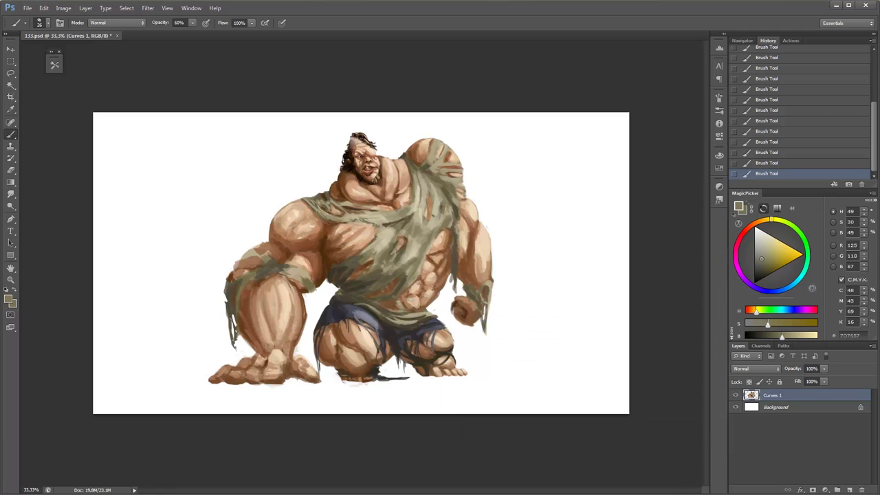
alt+click(443, 230)
drag(433, 240, 447, 224)
Sample warm skin tones from the leg and chest, lighten them toward white, and zoom to the face.
alt+click(418, 295)
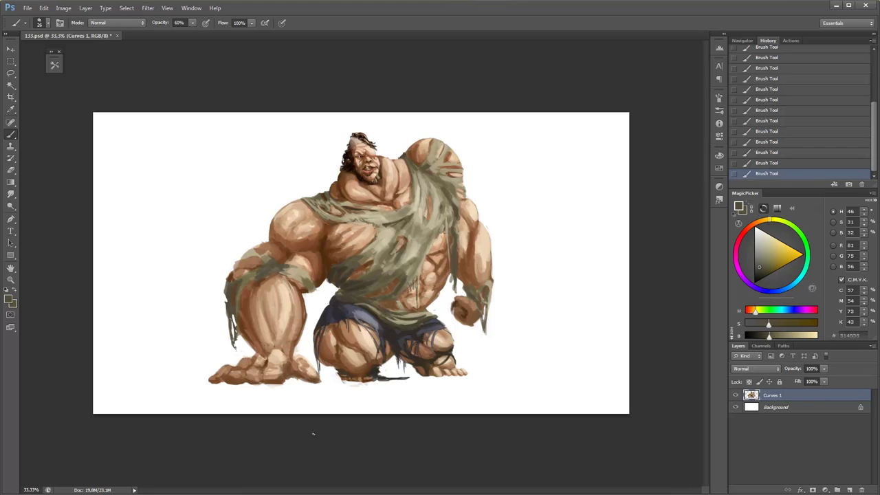
alt+click(291, 310)
drag(768, 242, 762, 232)
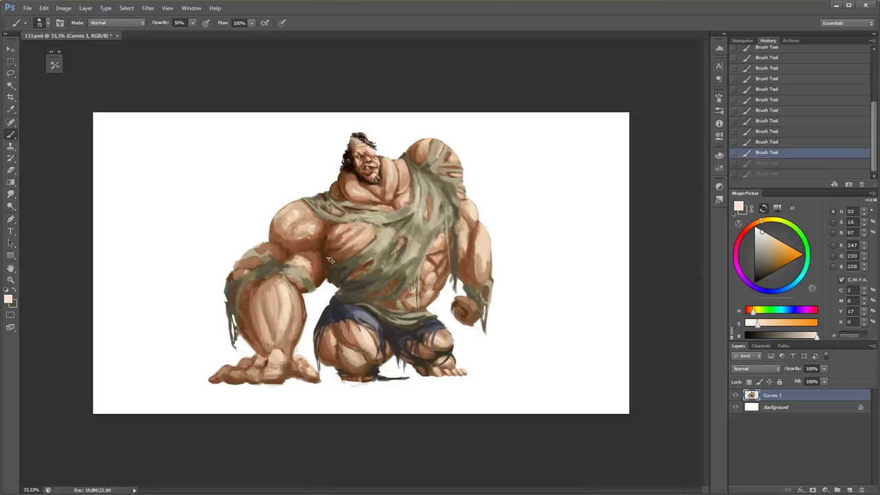
alt+click(367, 235)
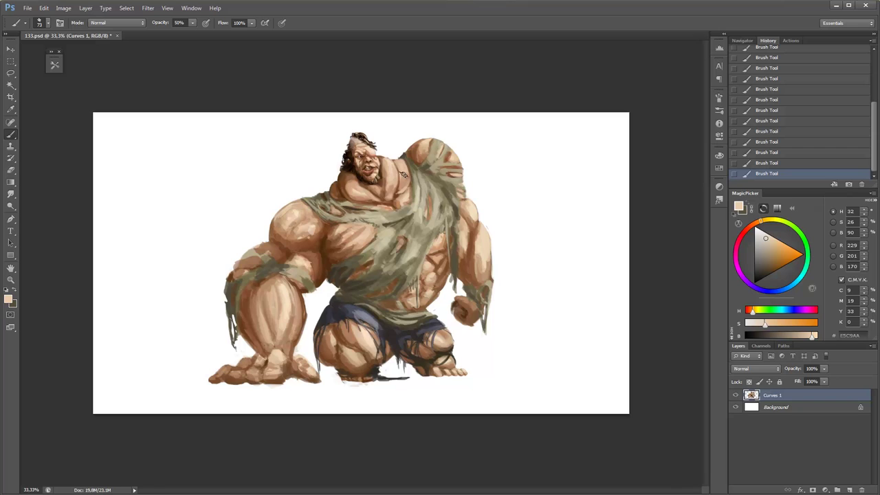
click(765, 232)
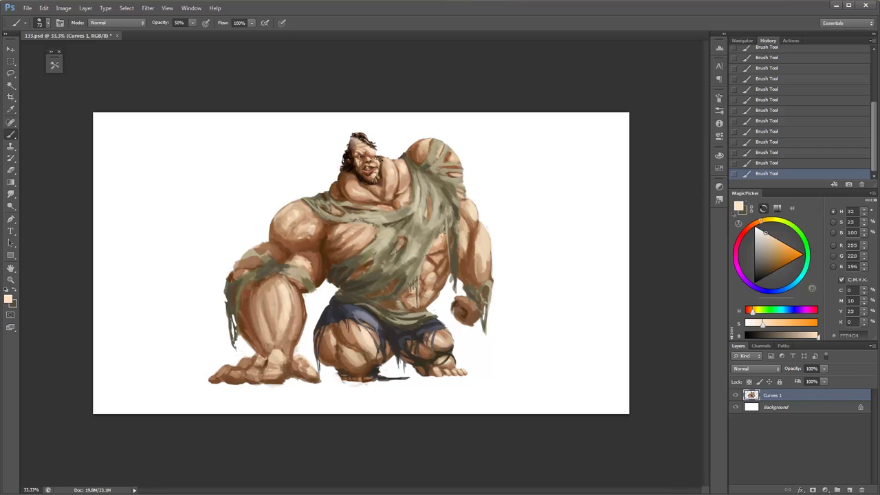
key(z)
click(366, 192)
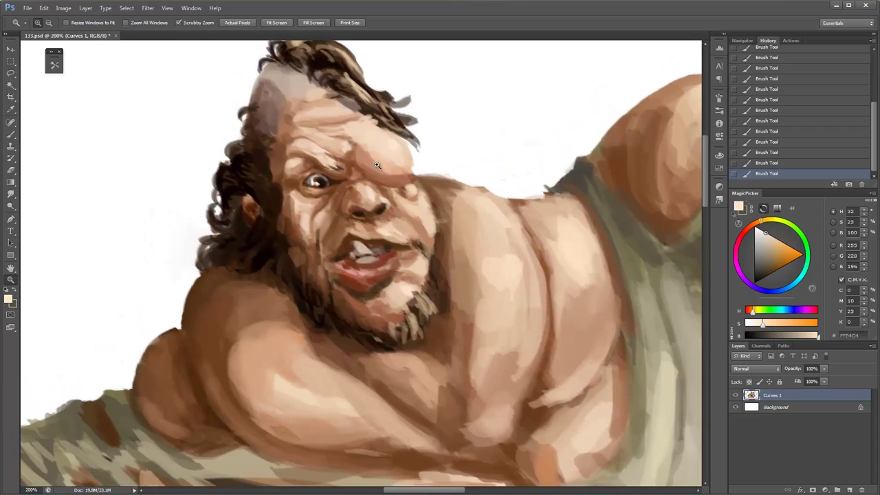
Open Filter > Liquify, zoom its preview into the face, and reduce the warp brush size.
click(147, 8)
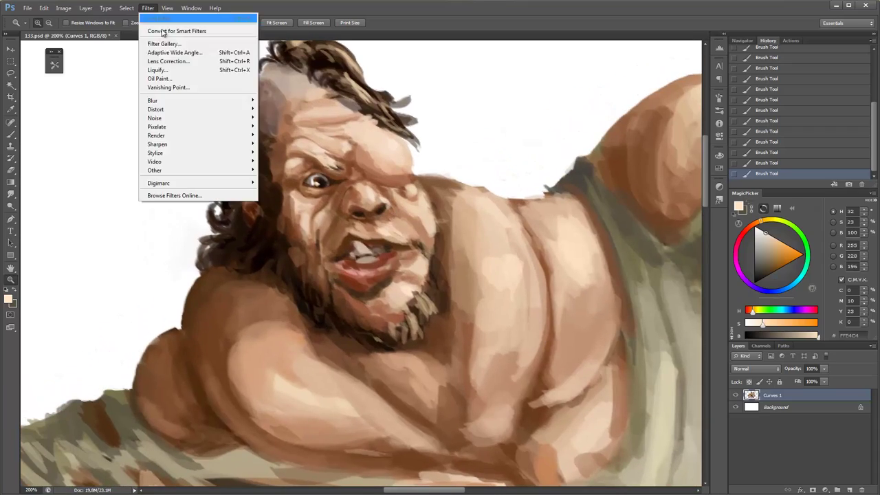
click(165, 69)
key(z)
click(374, 141)
click(349, 117)
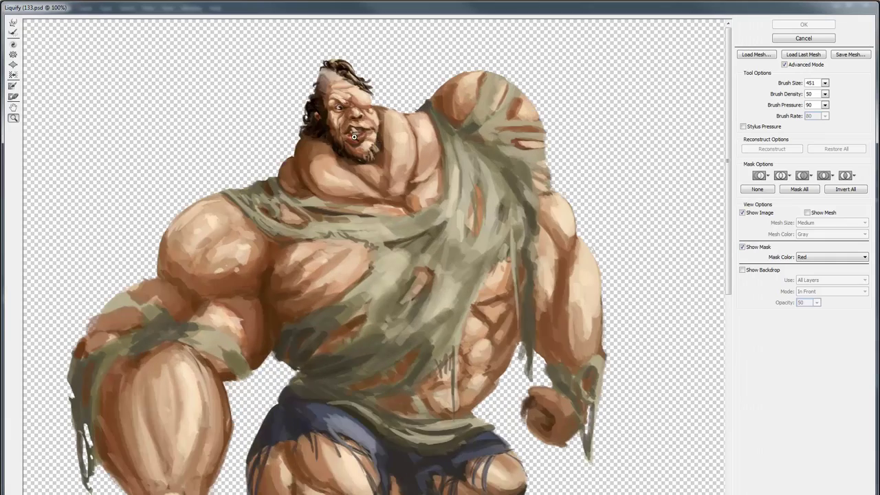
click(344, 110)
drag(825, 94, 806, 98)
click(748, 93)
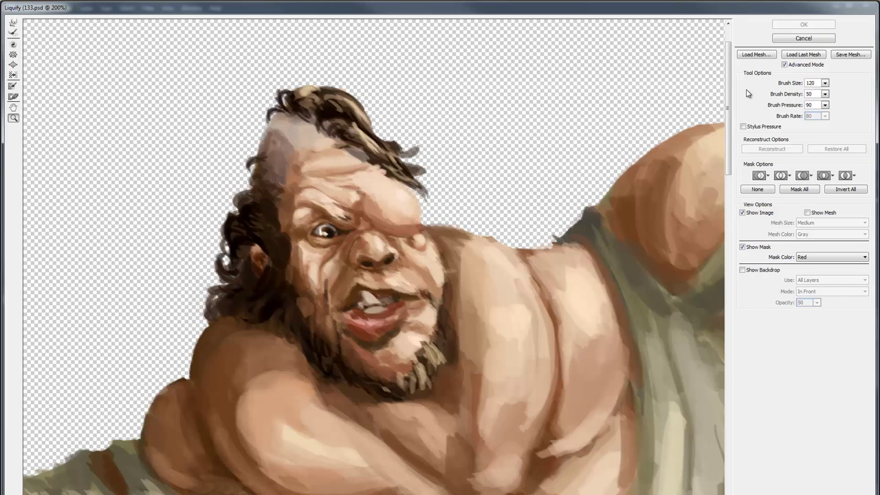
Forward Warp at brush size 70 to push the nose down and bulge the brow, then apply.
key(w)
mouse_move(392, 261)
mouse_down()
mouse_move(364, 274)
mouse_move(378, 268)
mouse_move(368, 239)
mouse_move(374, 289)
mouse_up()
key(ctrl+z)
text(70)
mouse_move(413, 213)
mouse_down()
mouse_move(316, 206)
mouse_move(326, 264)
mouse_up()
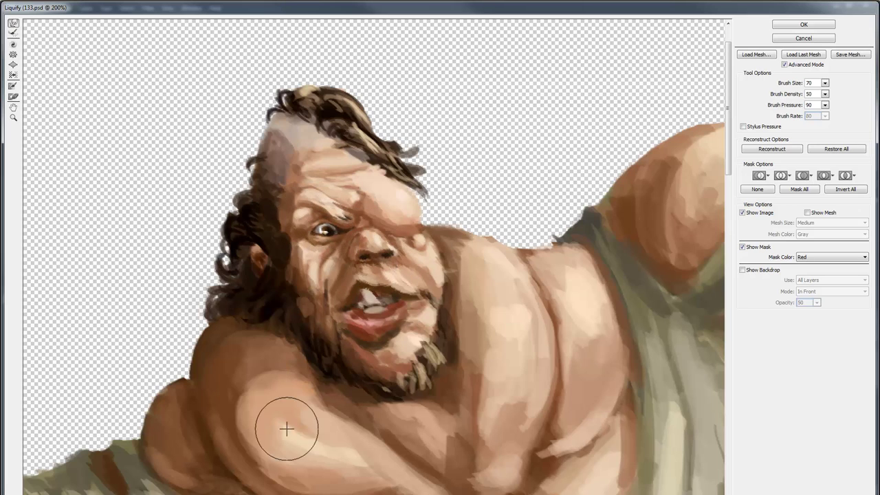
click(814, 24)
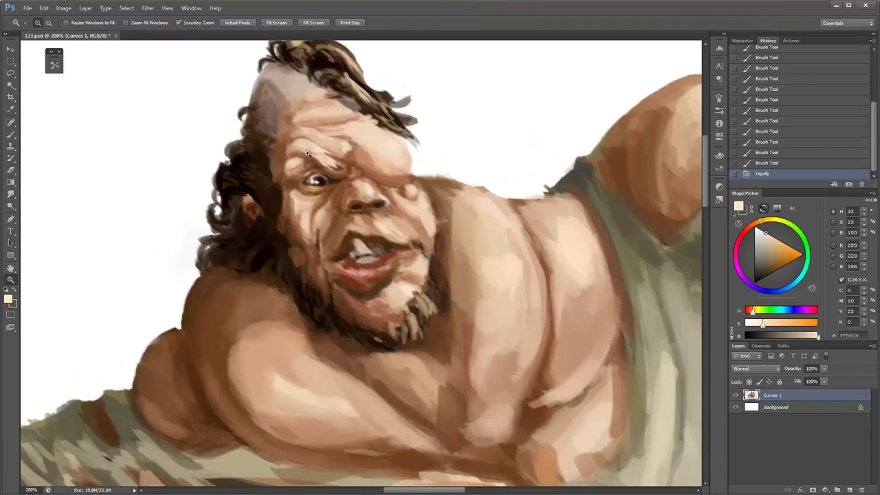
Toggle the Liquify step to compare the face before and after, keeping the warped result.
key(ctrl+minus)
key(ctrl+minus)
key(ctrl+minus)
key(ctrl+z)
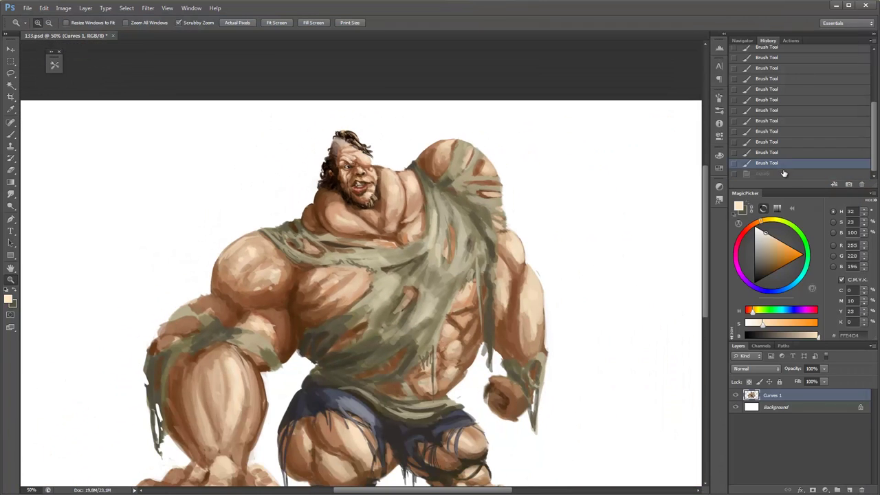
key(ctrl+z)
key(ctrl+z)
key(ctrl+z)
key(ctrl+z)
click(781, 173)
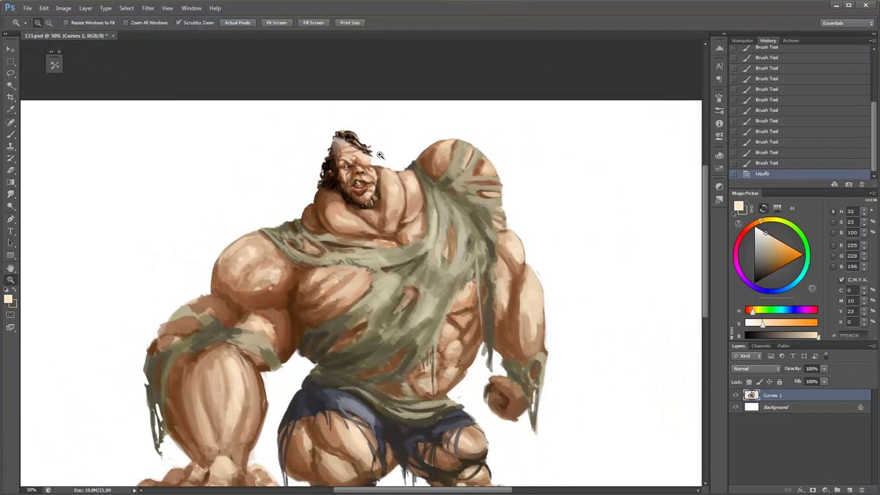
Zoom in and darken the nostril with a small reddish-brown brush stroke.
click(354, 170)
click(354, 170)
key(b)
right_click(365, 155)
alt+click(350, 168)
alt+click(351, 168)
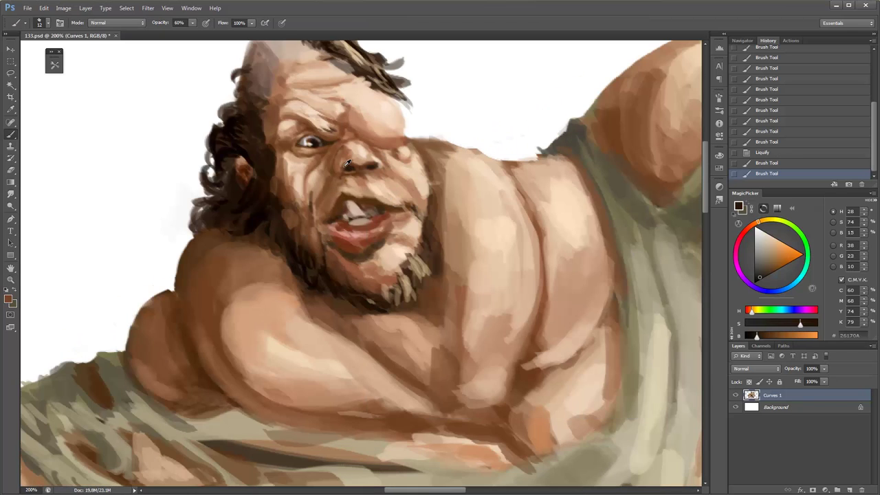
drag(347, 169, 343, 173)
alt+click(334, 171)
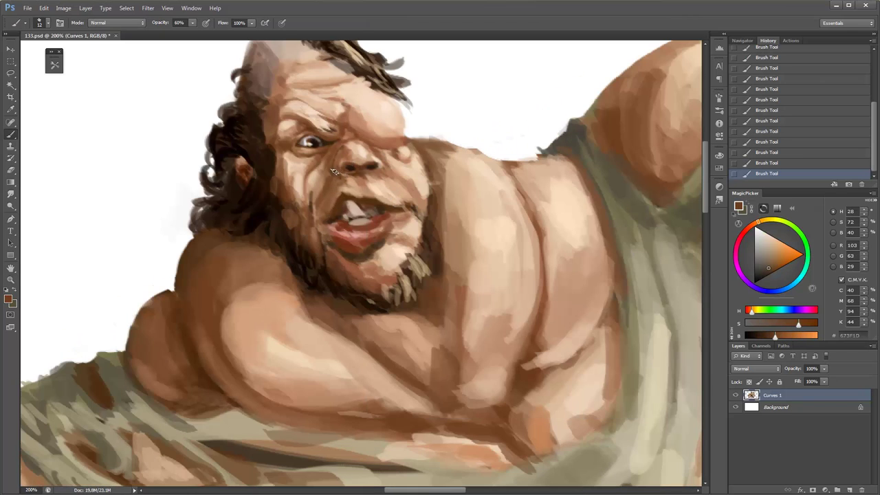
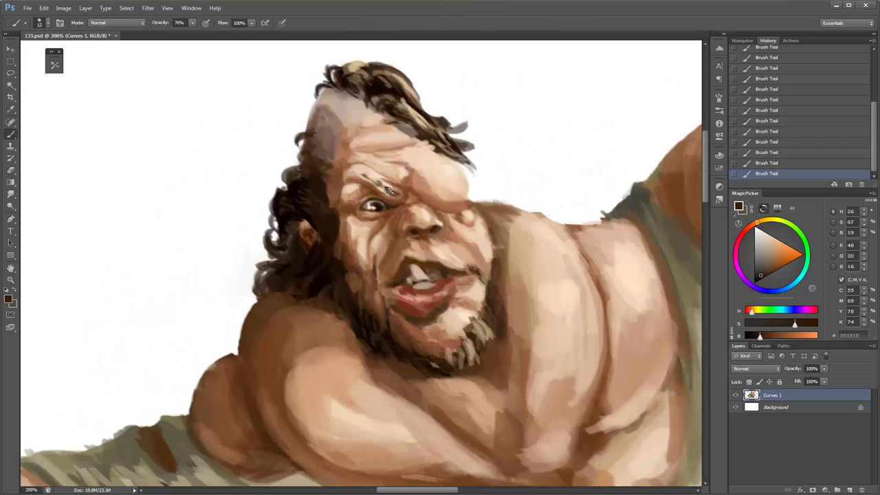
Undo the last few brush strokes and zoom back in on the brute's face.
key(z)
key(ctrl+minus)
key(ctrl+minus)
key(ctrl+minus)
key(ctrl+alt+z)
key(ctrl+alt+z)
key(ctrl+alt+z)
key(ctrl+alt+z)
key(ctrl+alt+z)
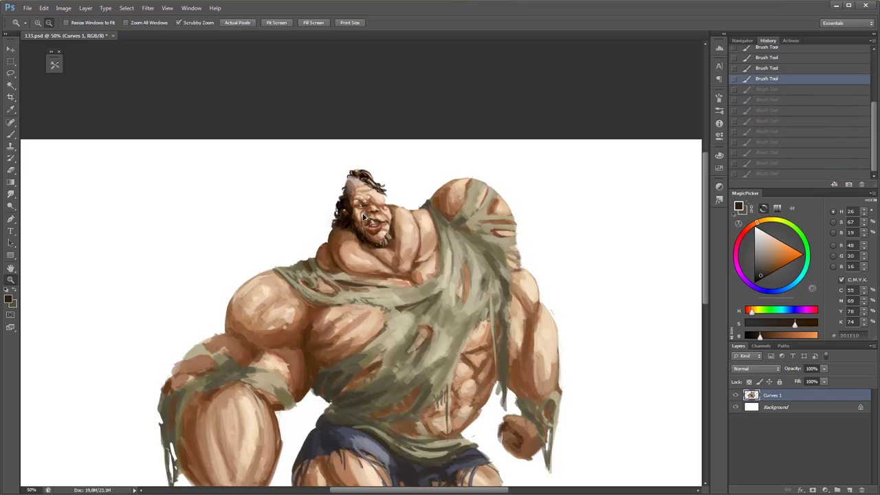
key(ctrl+alt+z)
key(ctrl+alt+z)
key(ctrl+alt+z)
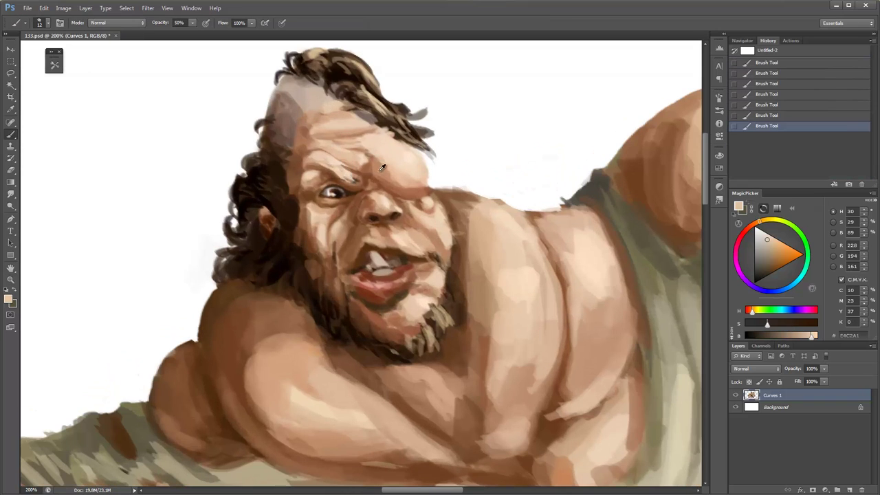
key(z)
key(ctrl+minus)
key(ctrl+minus)
key(ctrl+minus)
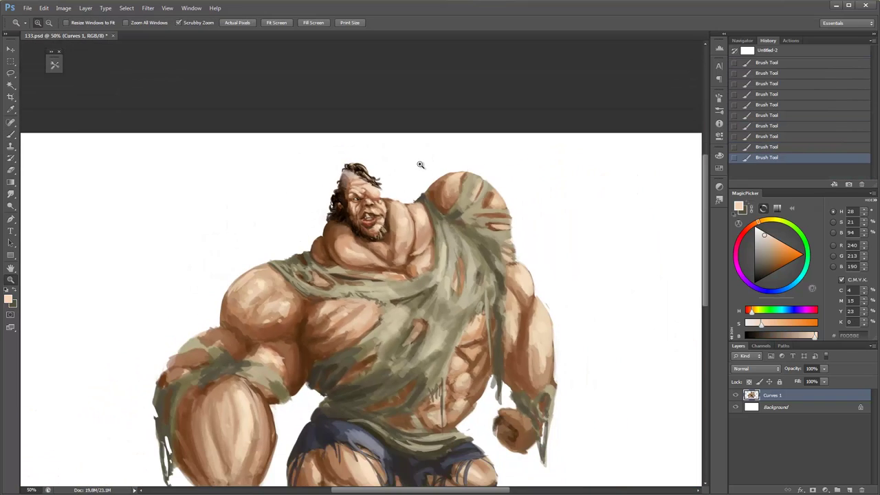
key(ctrl+plus)
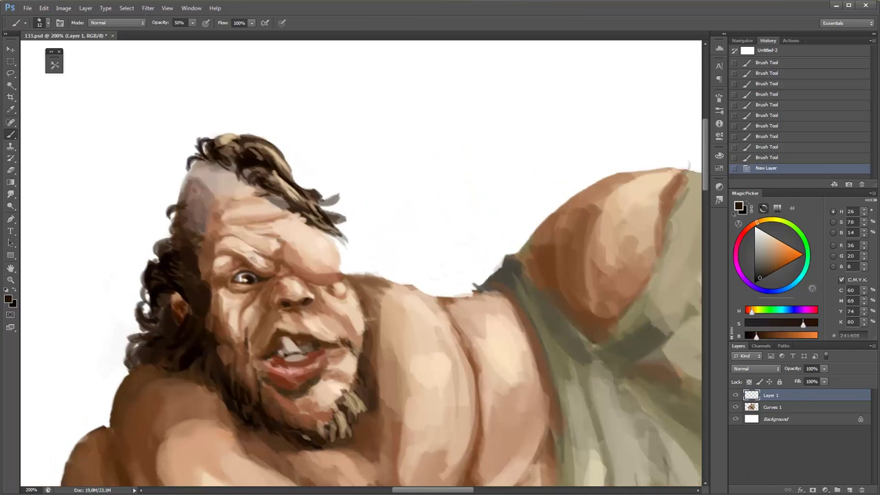
Paint a dark brow stroke above the eye and raise brush opacity to 60%.
mouse_move(269, 266)
mouse_down()
mouse_move(221, 247)
mouse_move(203, 260)
mouse_move(234, 240)
mouse_move(275, 261)
mouse_up()
key(6)
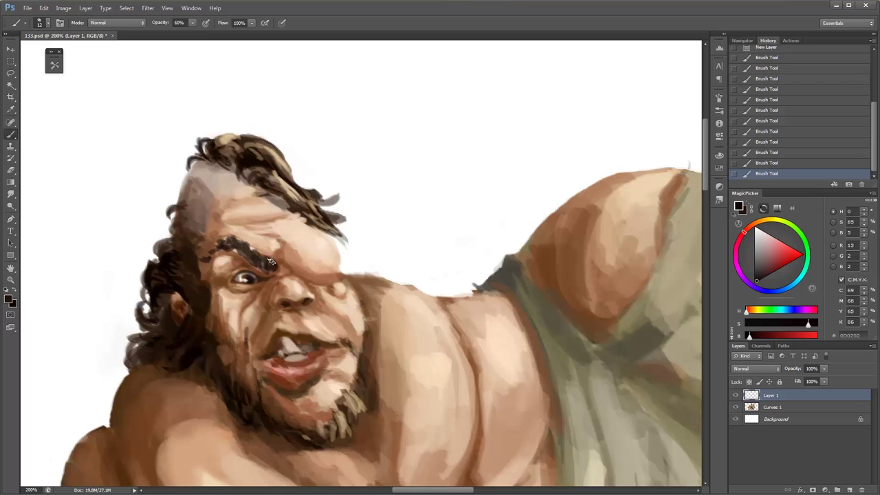
key(z)
mouse_move(309, 220)
mouse_down()
mouse_move(240, 219)
mouse_move(294, 218)
mouse_up()
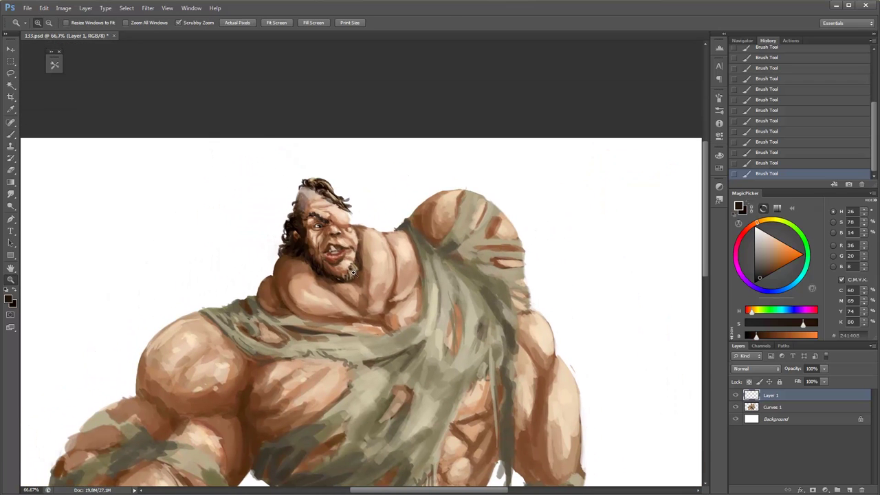
drag(486, 335, 475, 313)
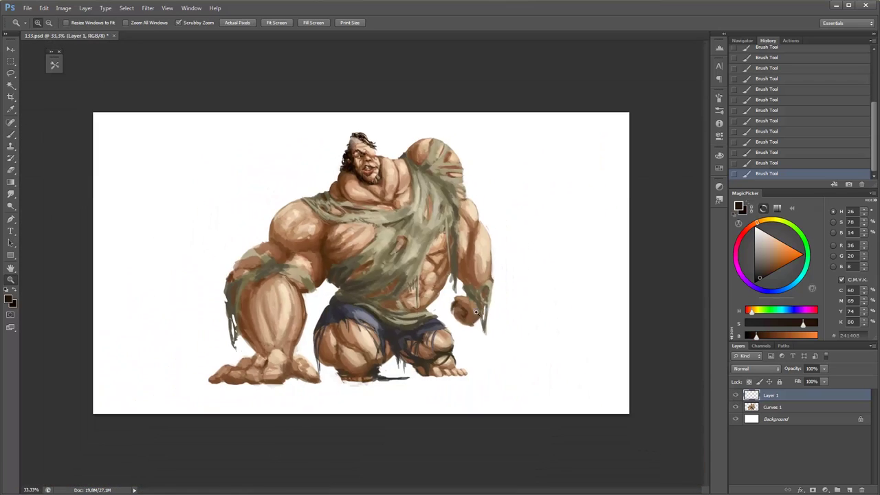
drag(370, 155, 481, 158)
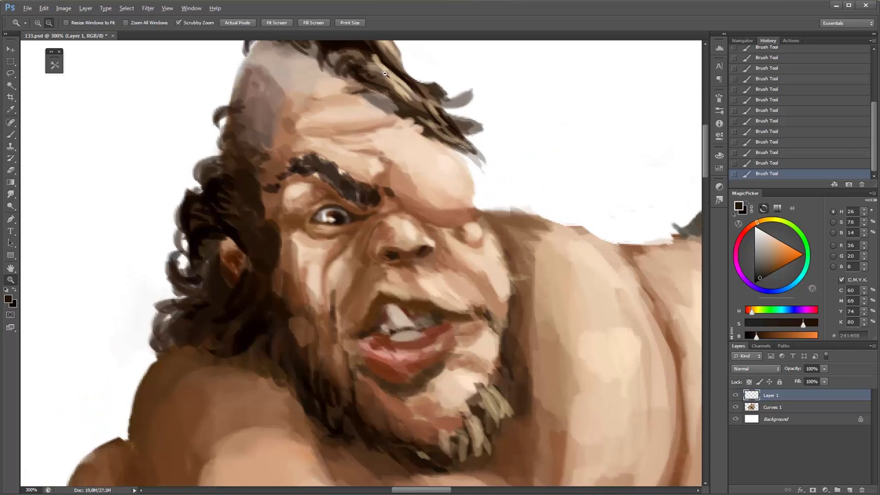
Sample brown and skin tones, comparing the brow strokes by undoing and redoing them.
key(b)
alt+click(355, 200)
alt+click(403, 77)
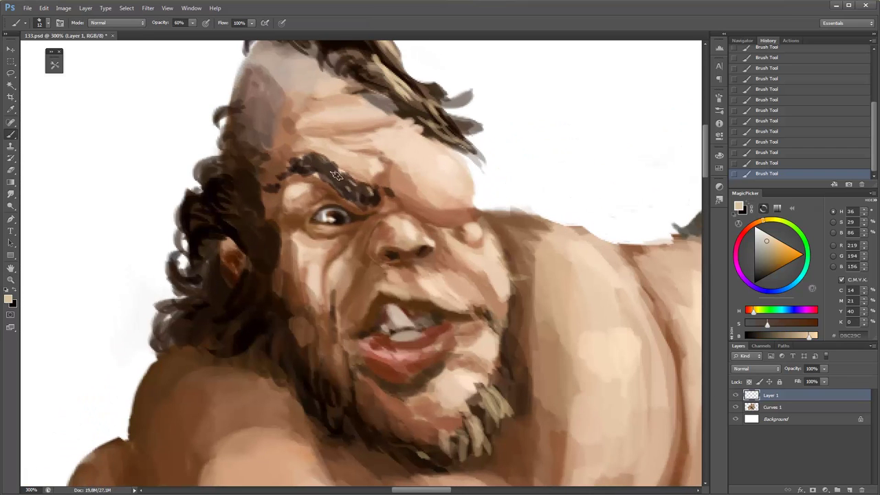
key(ctrl+alt+z)
key(ctrl+alt+z)
key(z)
drag(412, 158, 377, 157)
key(ctrl+alt+z)
click(365, 168)
key(b)
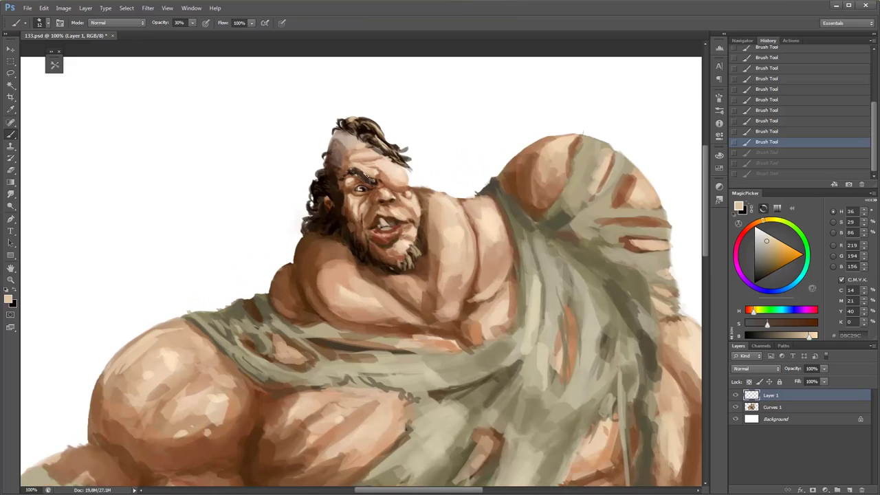
key(ctrl+shift+z)
key(ctrl+shift+z)
key(ctrl+shift+z)
Sample dark browns and near-black, zooming to 300% on the mouth.
alt+click(373, 129)
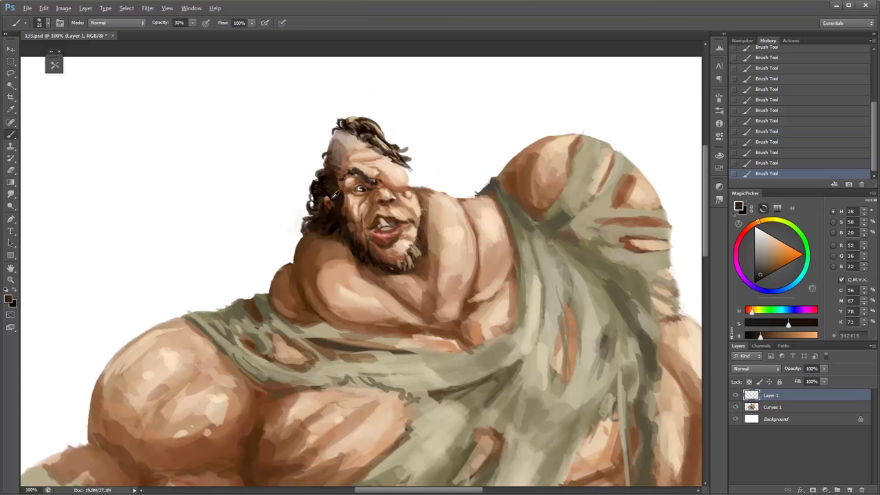
alt+click(333, 196)
alt+click(327, 204)
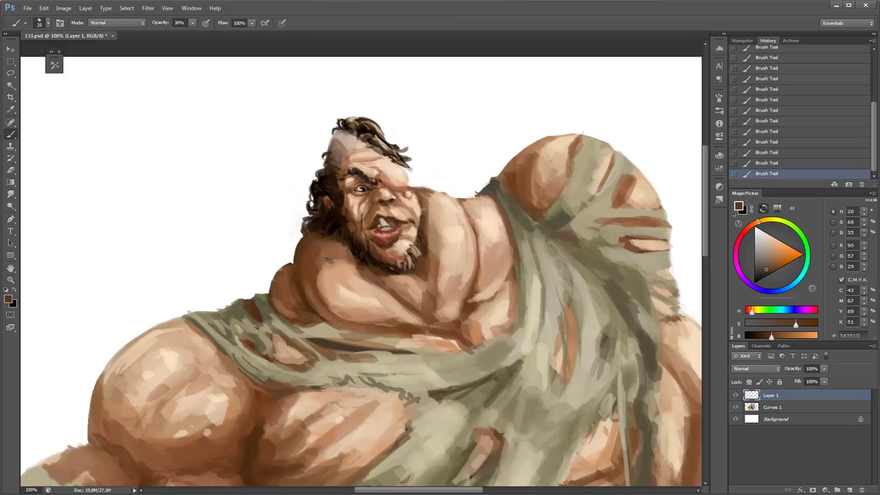
alt+click(333, 185)
mouse_move(332, 185)
mouse_down()
mouse_move(289, 185)
mouse_move(398, 205)
mouse_up()
alt+click(397, 205)
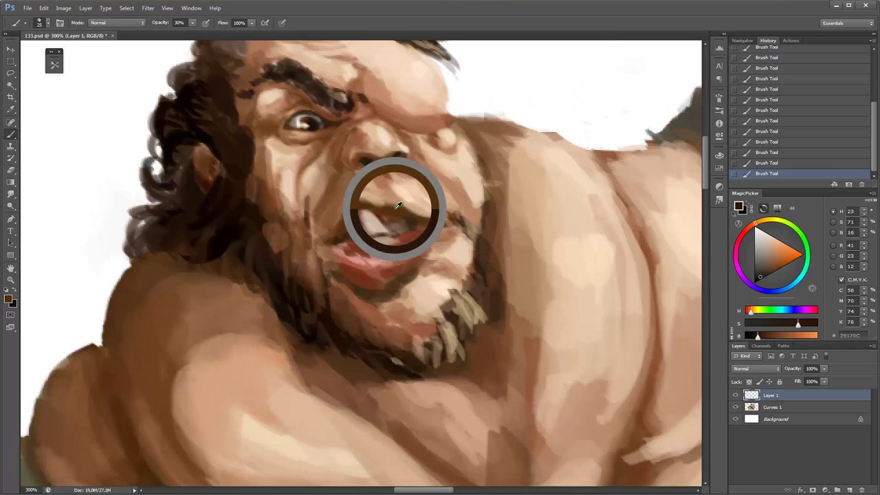
Darken the inside of the mouth with a dark brown at 60% opacity.
right_click(393, 189)
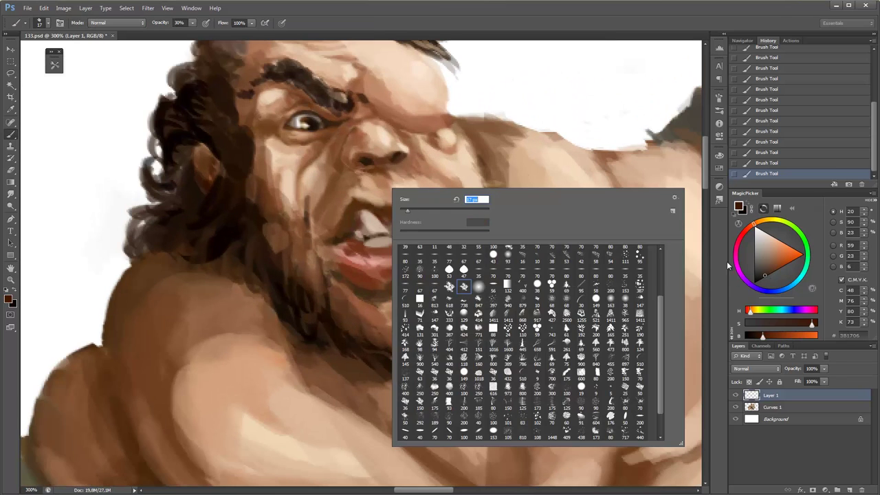
key(Escape)
alt+click(379, 226)
key(6)
mouse_move(392, 209)
mouse_down()
mouse_move(364, 215)
mouse_move(351, 233)
mouse_up()
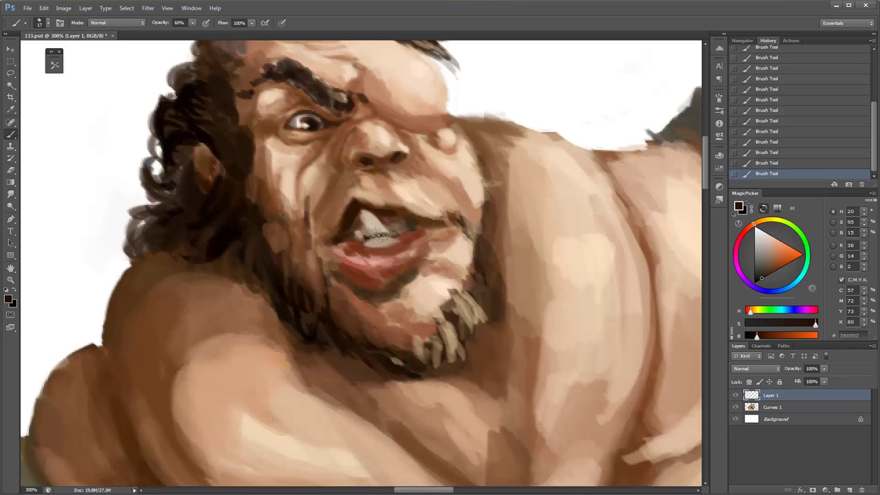
Zoom out to 66.7% and undo the mouth strokes to compare.
key(z)
drag(412, 227, 452, 223)
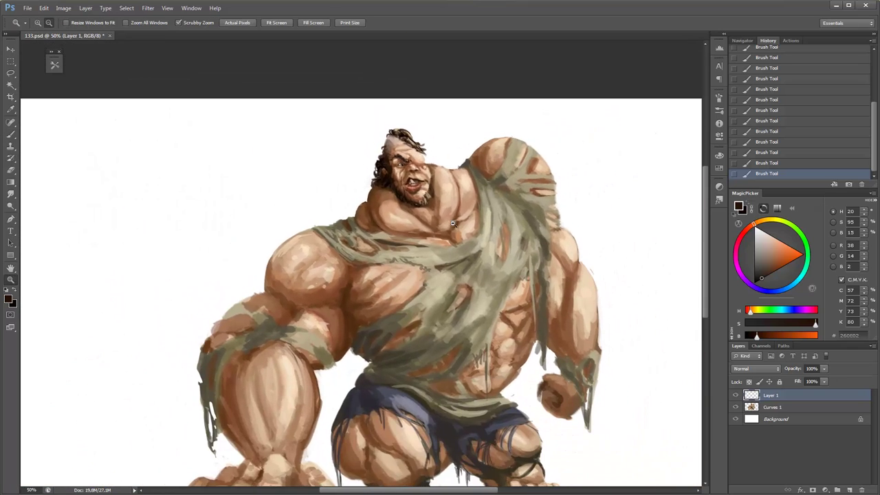
alt+click(452, 224)
drag(353, 136, 385, 136)
key(ctrl+alt+z)
key(ctrl+alt+z)
key(ctrl+alt+z)
key(ctrl+alt+z)
key(ctrl+alt+z)
key(ctrl+alt+z)
key(b)
Restore the strokes and darken the left corner of the mouth at 50% opacity.
right_click(337, 156)
key(Escape)
key(ctrl+shift+z)
key(ctrl+shift+z)
key(ctrl+shift+z)
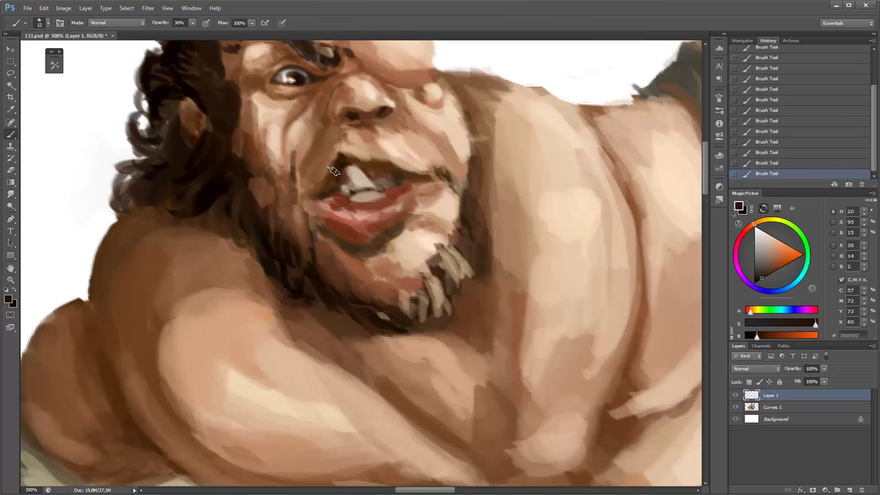
key(5)
mouse_move(332, 170)
mouse_down()
mouse_move(344, 184)
mouse_move(307, 286)
mouse_up()
Sample several skin and dark brown tones from the torso and figure.
key(z)
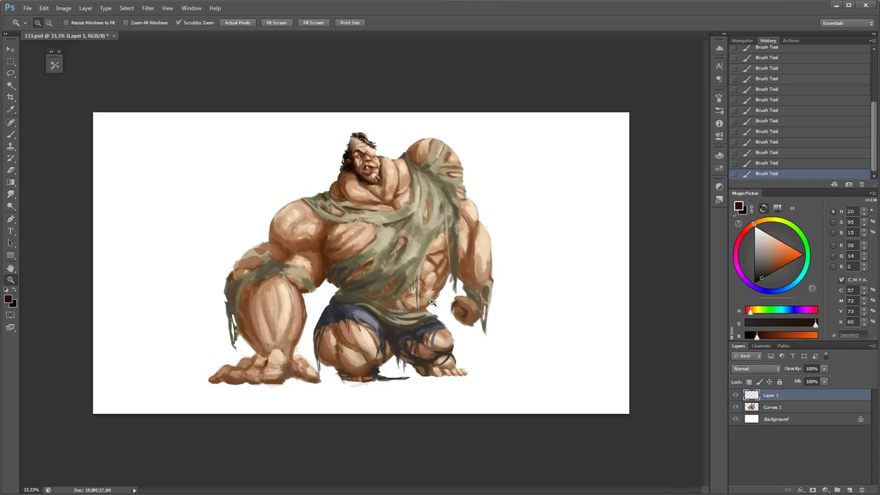
key(b)
right_click(433, 301)
key(Return)
alt+click(412, 302)
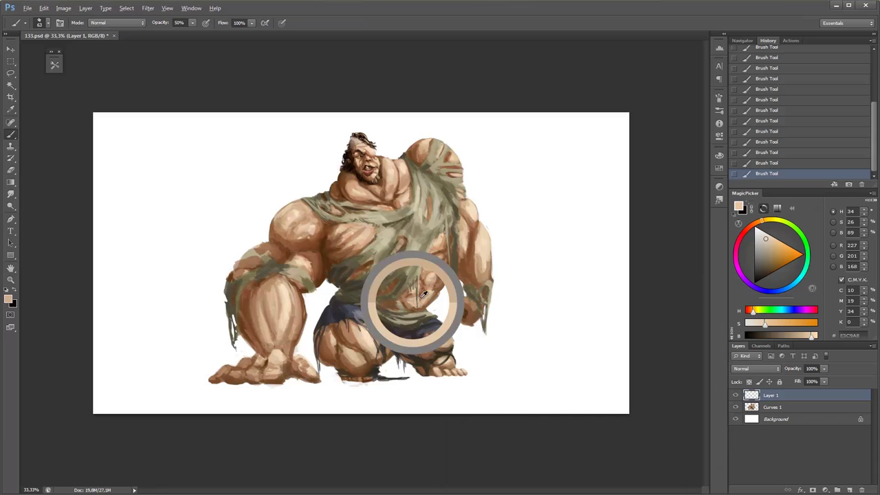
alt+click(428, 291)
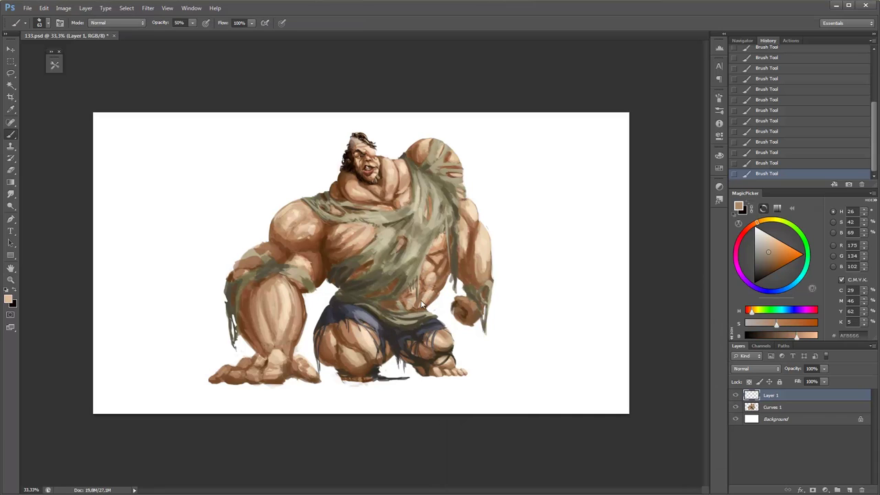
alt+click(471, 237)
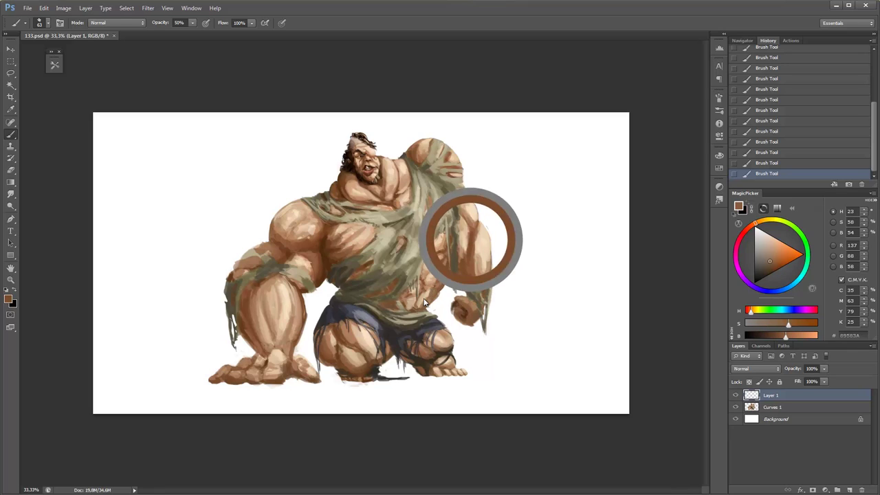
alt+click(324, 262)
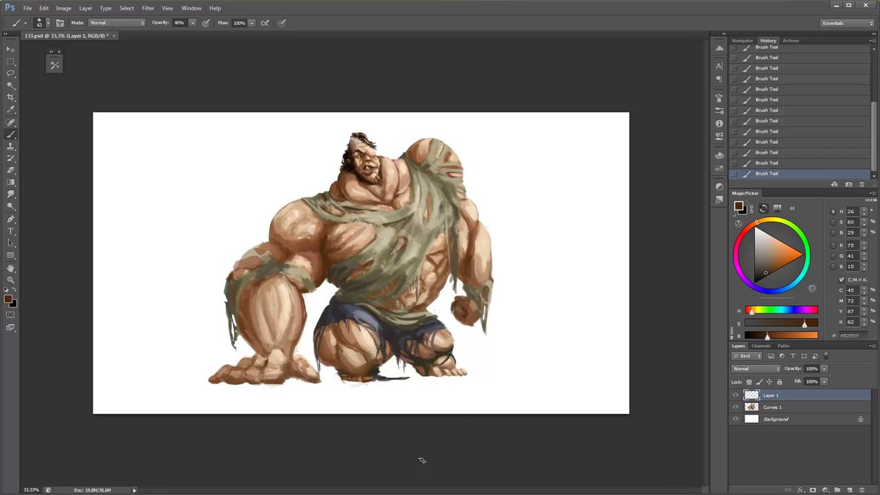
Erase stray paint along the bottom of the feet and merge Layer 1 with Curves 1.
key(e)
drag(377, 386, 343, 385)
drag(340, 385, 334, 383)
drag(306, 389, 297, 387)
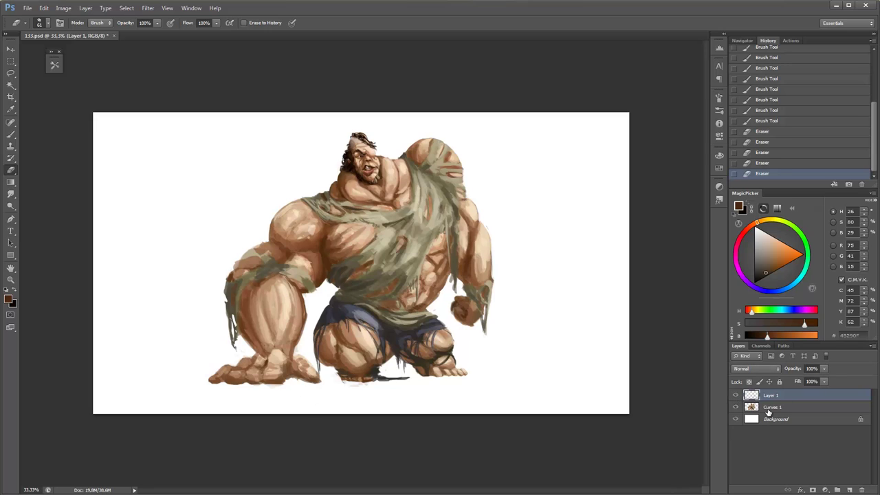
key(ctrl+e)
Touch up the edge near the feet, sampling lighter browns and erasing.
key(b)
alt+click(299, 373)
key(e)
mouse_move(299, 373)
mouse_down()
mouse_move(303, 382)
mouse_move(308, 367)
mouse_up()
key(b)
key(e)
key(b)
alt+click(302, 361)
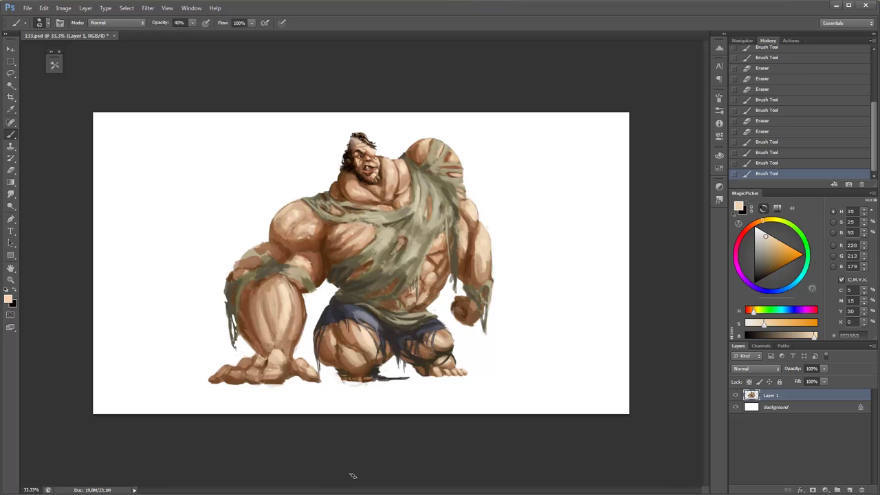
Paint small darker-brown strokes over the toes at 100% zoom.
drag(450, 384, 454, 387)
key(ctrl+alt+z)
key(ctrl+alt+z)
scroll(453, 385, up, 3)
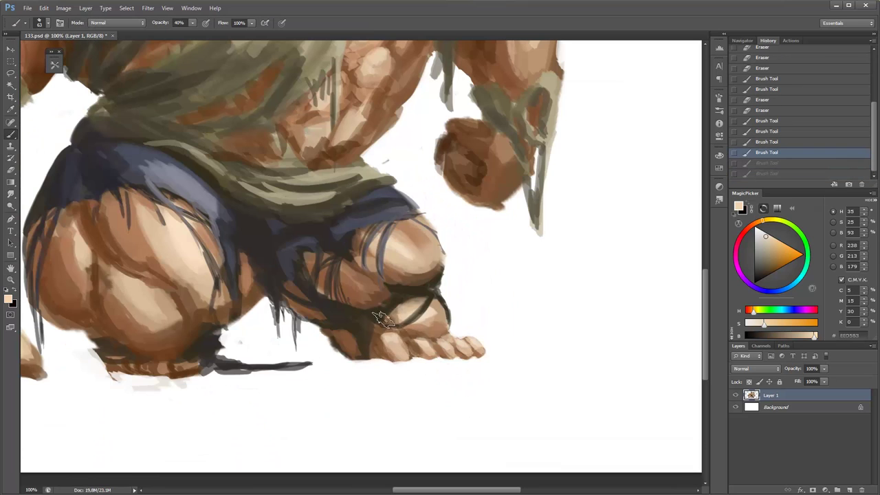
alt+click(349, 340)
right_click(435, 312)
key(Return)
drag(393, 345, 405, 359)
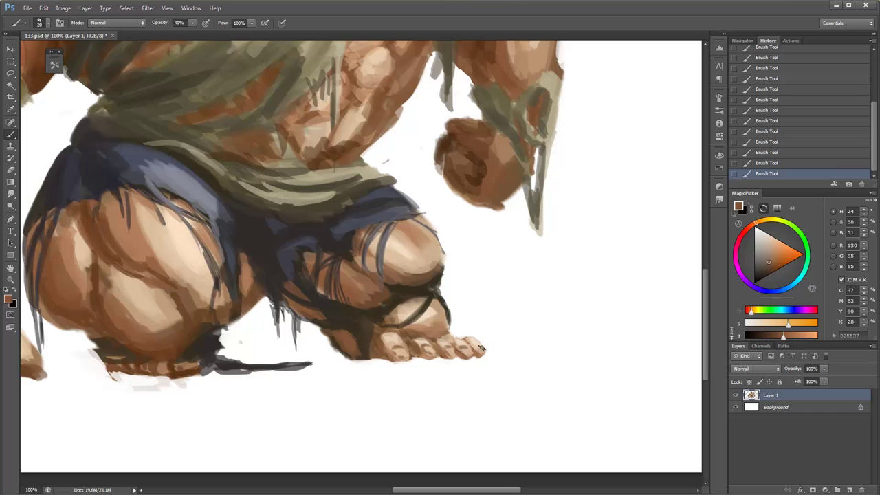
mouse_move(467, 335)
mouse_down()
mouse_move(481, 357)
mouse_move(454, 330)
mouse_up()
Lasso the front toes and shrink them with Free Transform.
key(l)
key(ctrl+t)
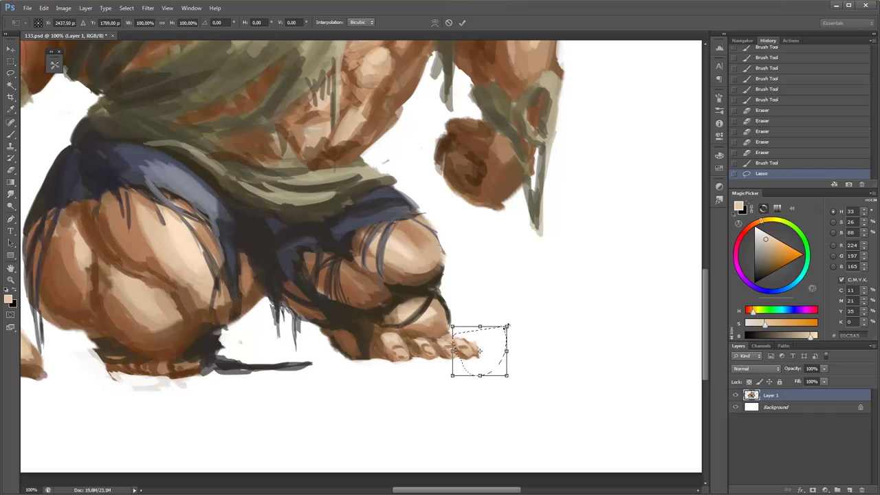
mouse_move(507, 328)
mouse_down()
mouse_move(450, 350)
mouse_move(474, 357)
mouse_move(371, 357)
mouse_up()
key(Return)
key(ctrl+d)
Set brush opacity around 67–70% and sample light skin tones from the toes and thigh.
key(b)
alt+click(447, 343)
key(6)
key(7)
key(z)
drag(427, 302, 481, 299)
key(b)
alt+click(635, 347)
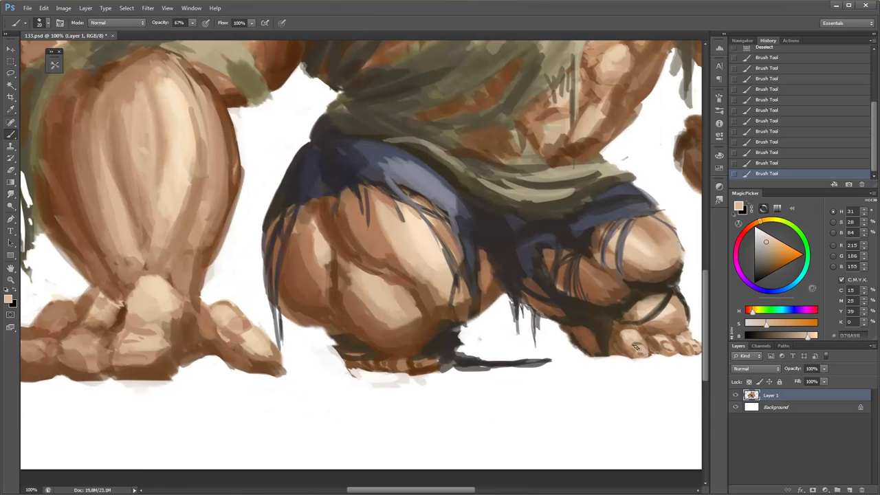
alt+click(328, 242)
drag(274, 303, 476, 266)
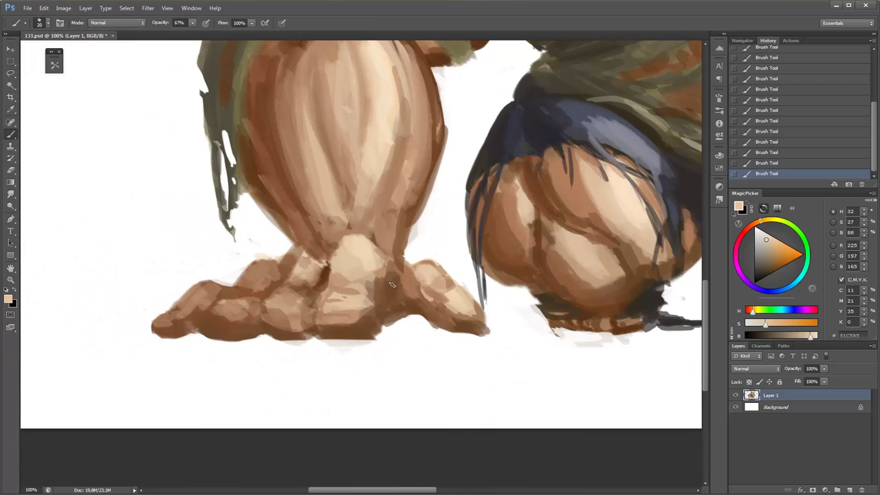
Sample darker browns, mid browns and light beige highlights from the left foot.
alt+click(350, 306)
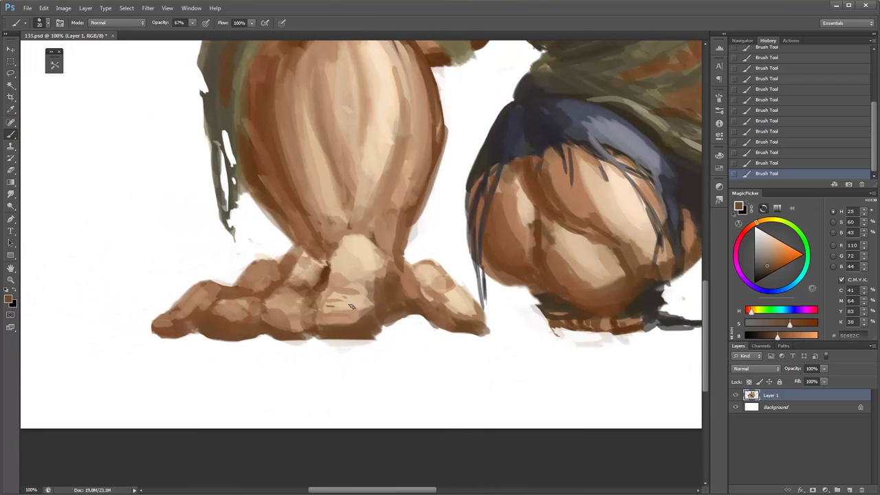
alt+click(282, 306)
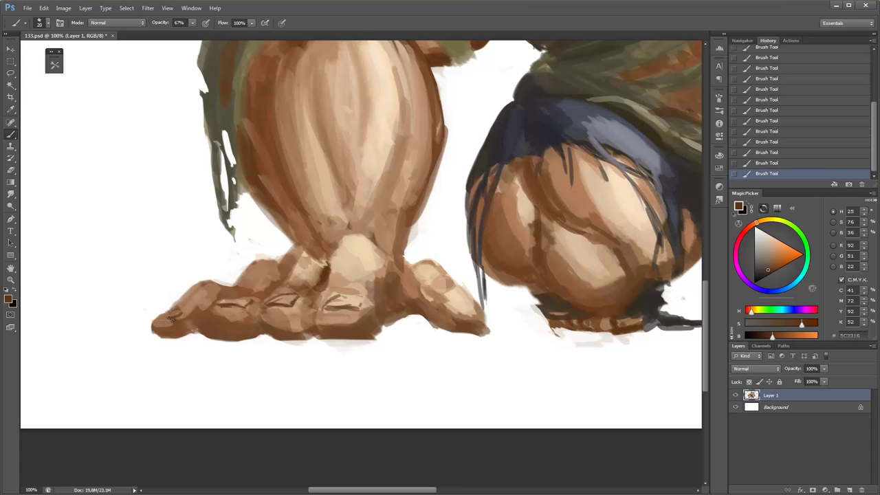
drag(172, 318, 412, 261)
alt+click(426, 263)
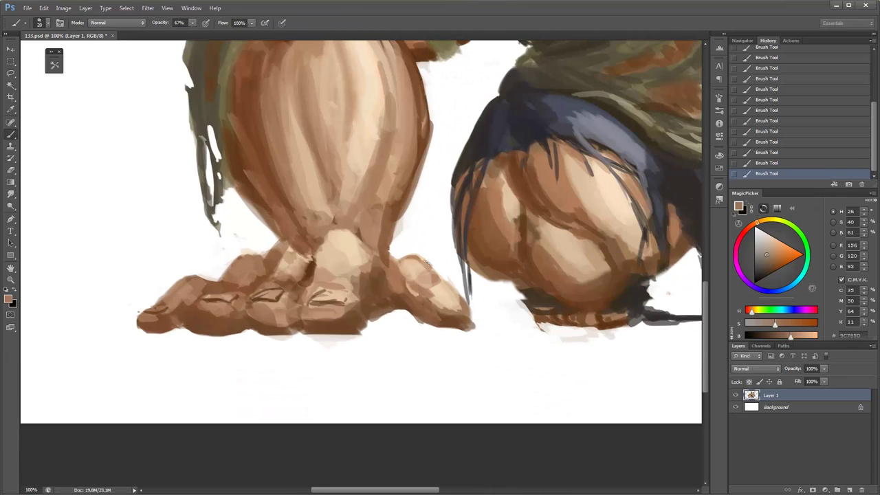
alt+click(356, 238)
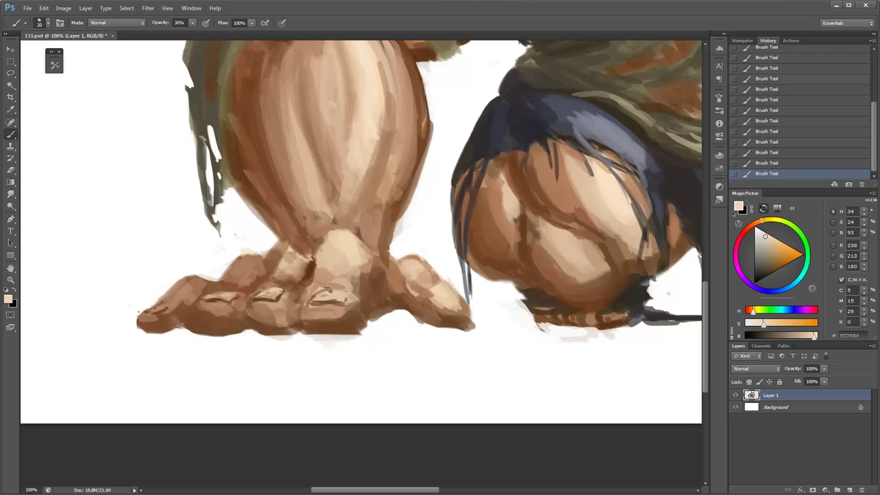
alt+click(309, 301)
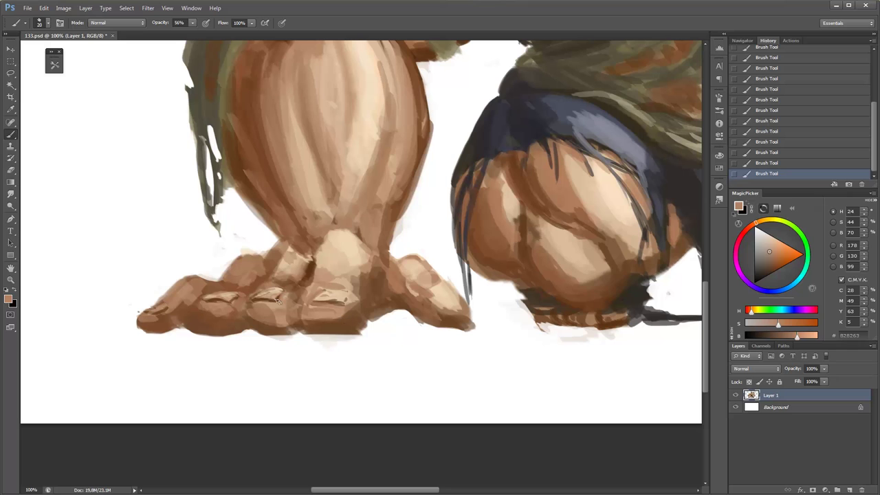
Check the whole figure, then sample shadow and tan tones around the legs.
key(ctrl+minus)
key(ctrl+minus)
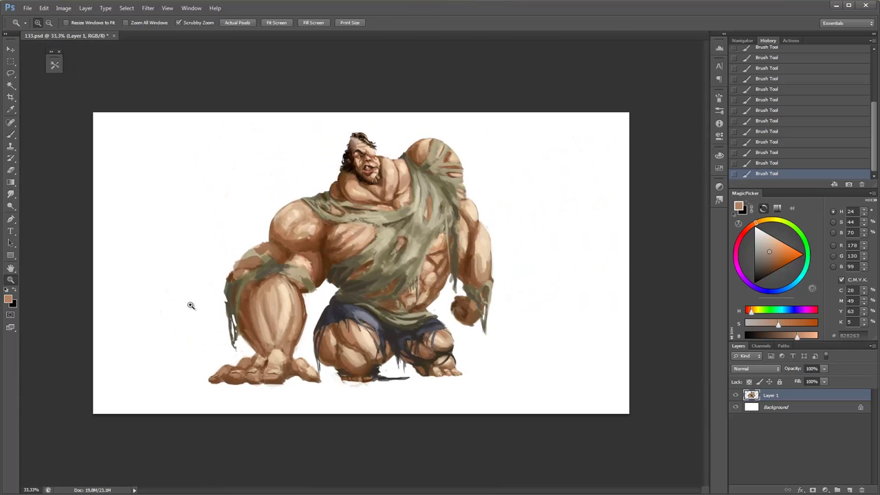
key(ctrl+plus)
alt+click(310, 361)
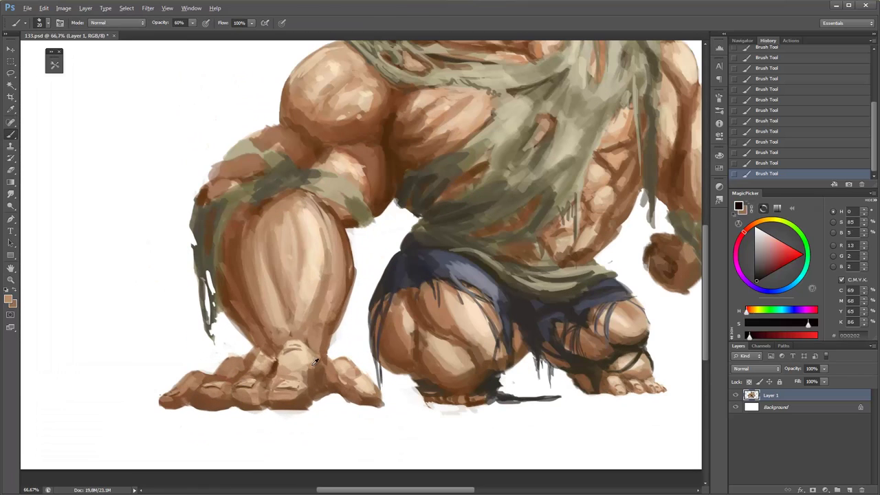
alt+click(299, 349)
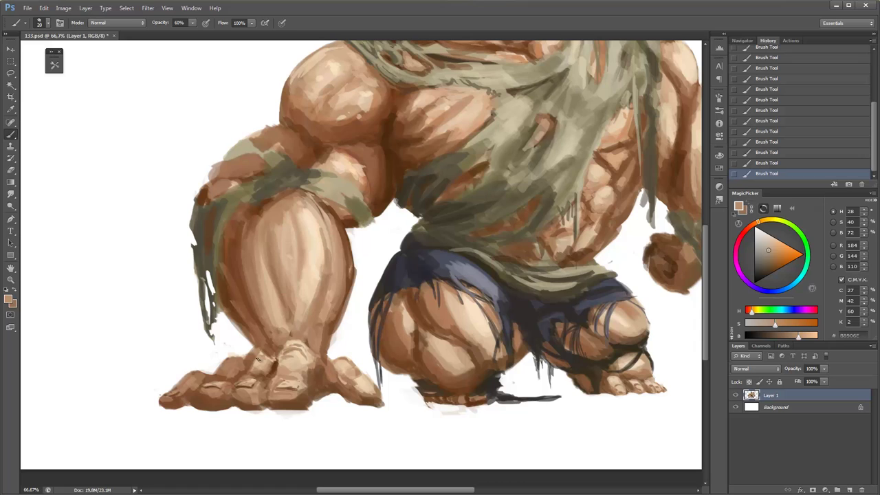
alt+click(261, 360)
alt+click(241, 373)
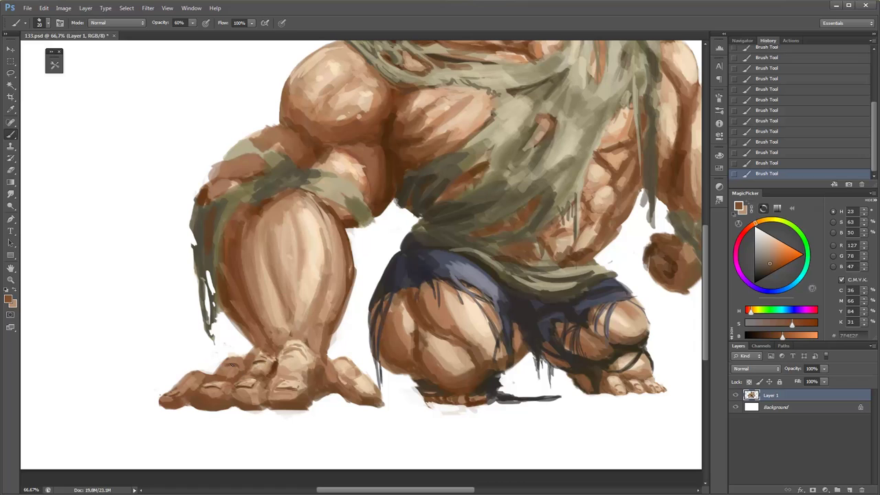
Zoom out to 33.3% and sample tan and skin tones at 40% brush opacity.
alt+click(305, 370)
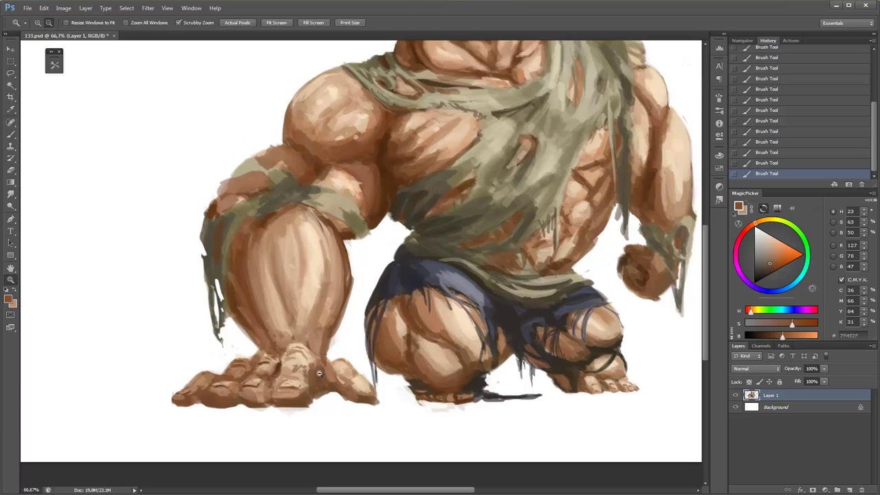
alt+click(307, 263)
key(b)
right_click(334, 297)
key(Escape)
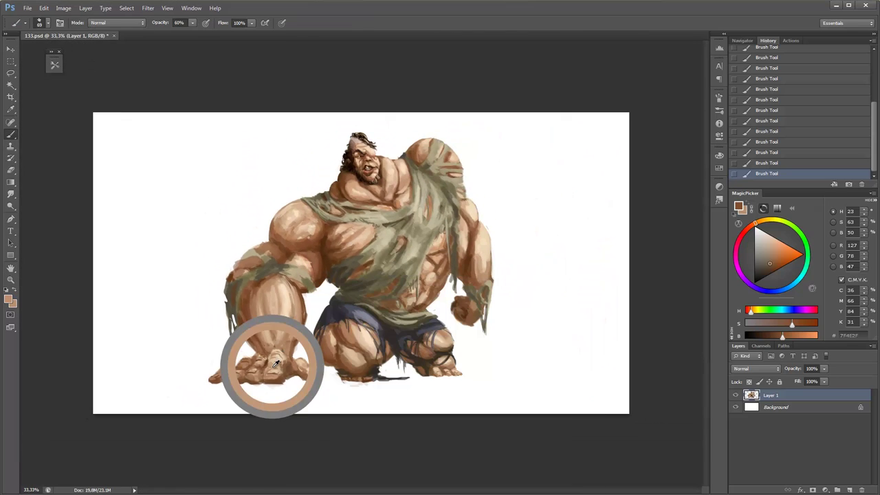
alt+click(275, 362)
key(4)
alt+click(311, 271)
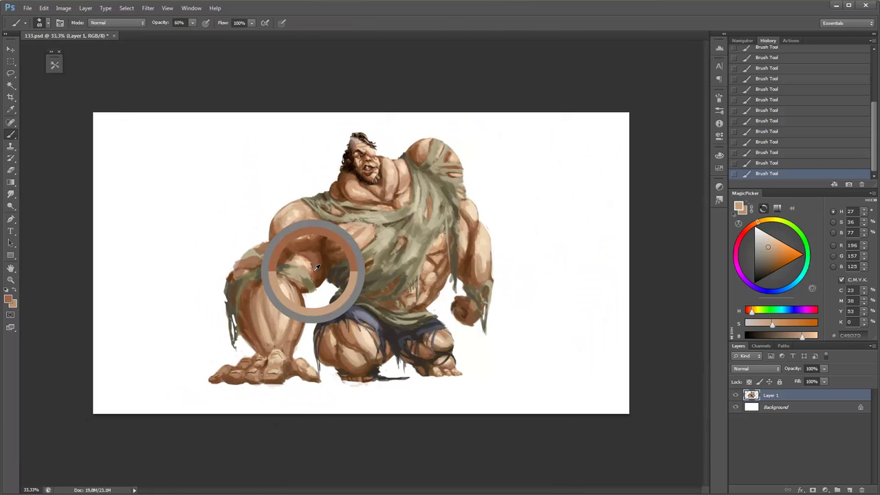
alt+click(279, 369)
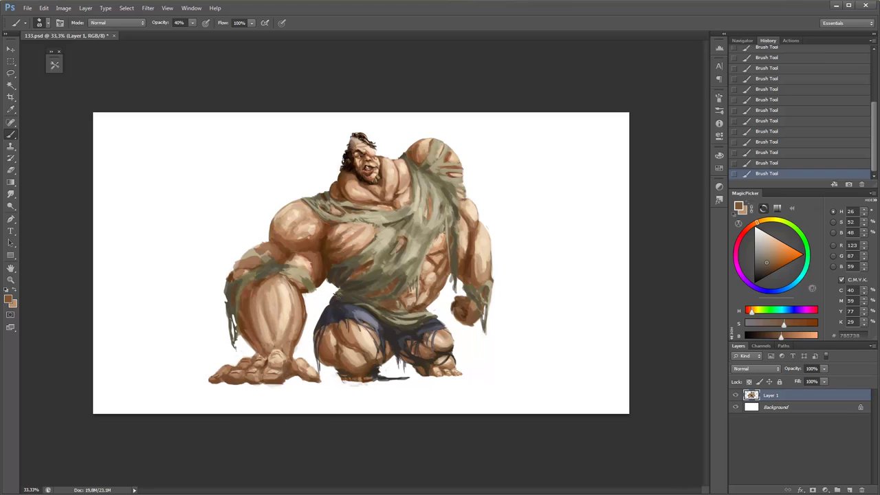
alt+click(406, 204)
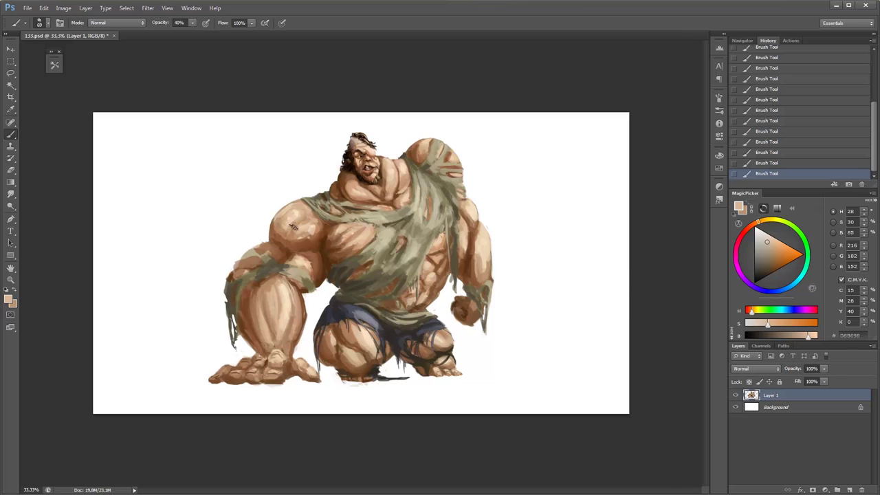
alt+click(279, 235)
Open mrHydeSillhouetes.psd from recent files and lasso the right-hand gorilla silhouette.
click(27, 8)
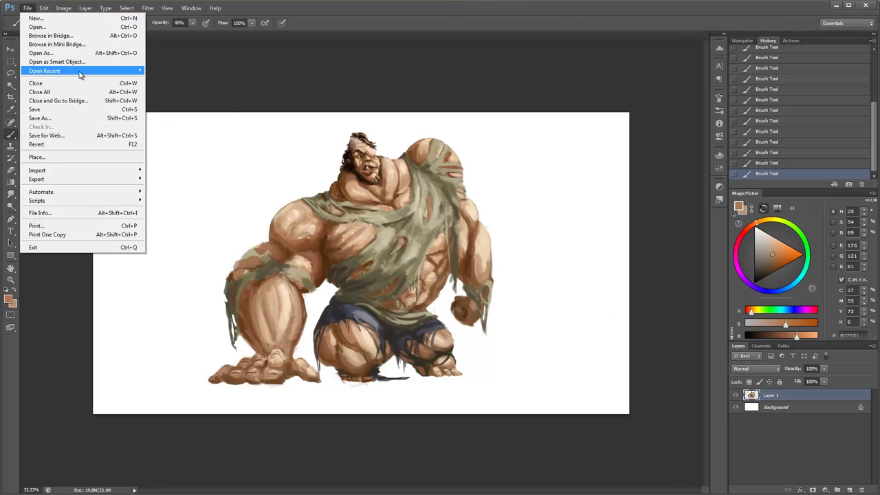
click(183, 86)
key(l)
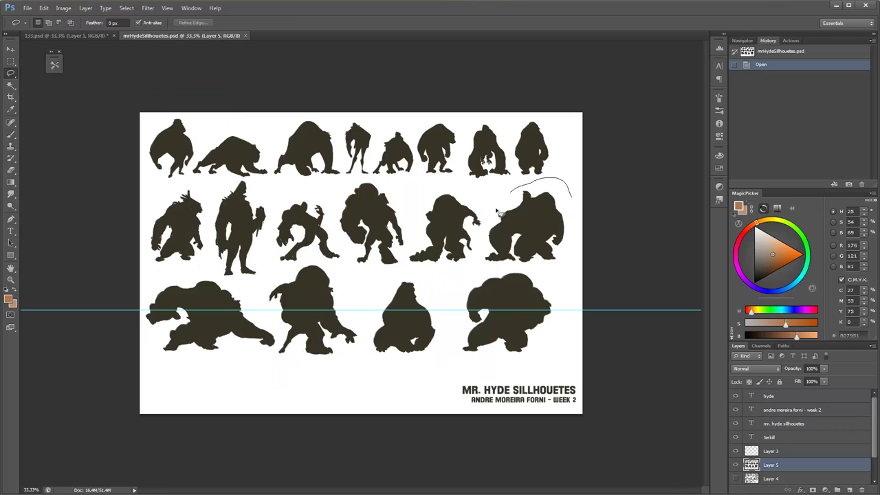
drag(574, 200, 573, 267)
Paste the silhouette into 133.psd, enlarge it over the brute, and hide Layer 2.
click(69, 35)
key(ctrl+v)
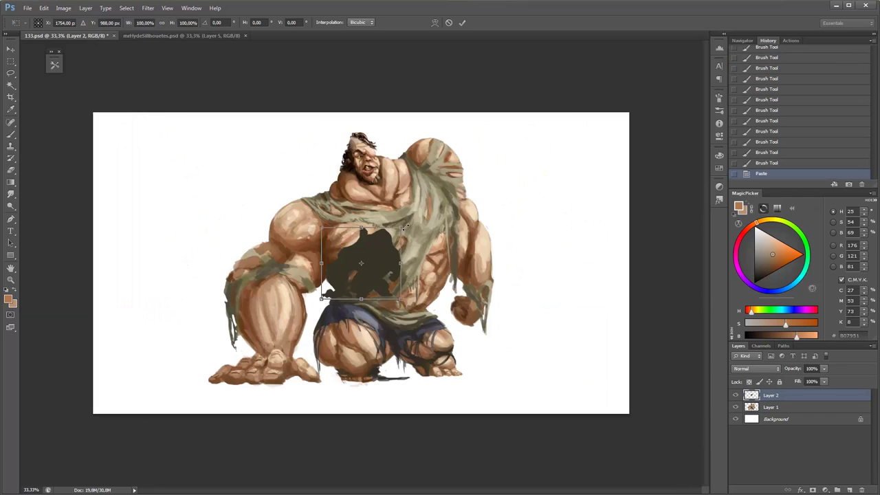
key(ctrl+t)
drag(540, 142, 515, 131)
drag(407, 206, 412, 210)
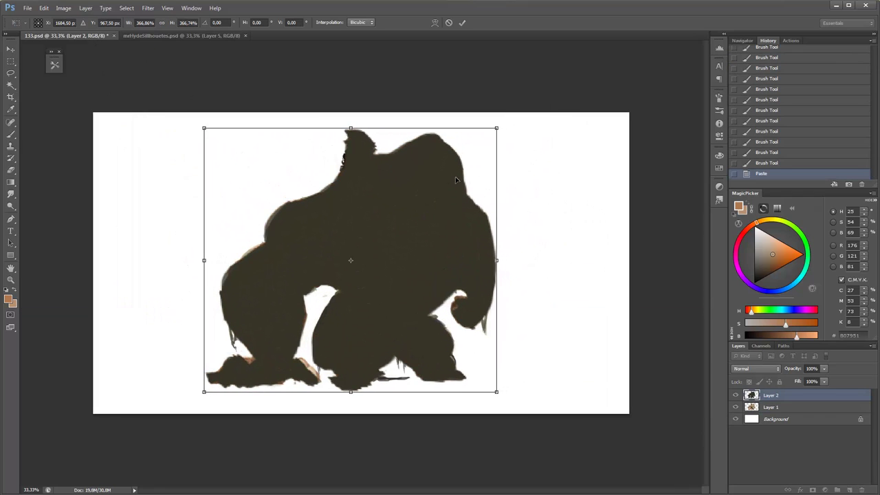
key(Return)
click(735, 395)
click(735, 395)
click(736, 396)
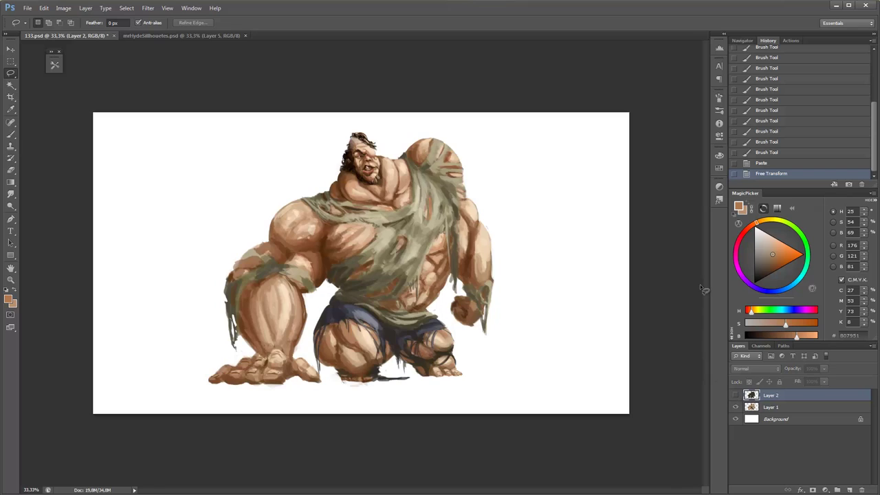
Add a new layer above Background and paint dark brown shadow strokes under the feet.
click(775, 419)
click(850, 489)
key(b)
alt+click(349, 155)
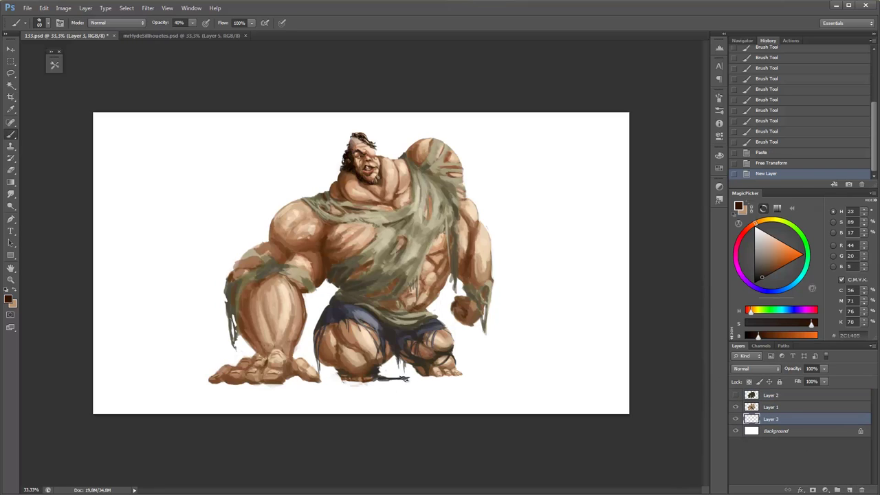
drag(406, 378, 448, 378)
mouse_move(342, 371)
mouse_down()
mouse_move(318, 378)
mouse_move(289, 364)
mouse_move(313, 382)
mouse_move(213, 382)
mouse_up()
right_click(483, 301)
key(Escape)
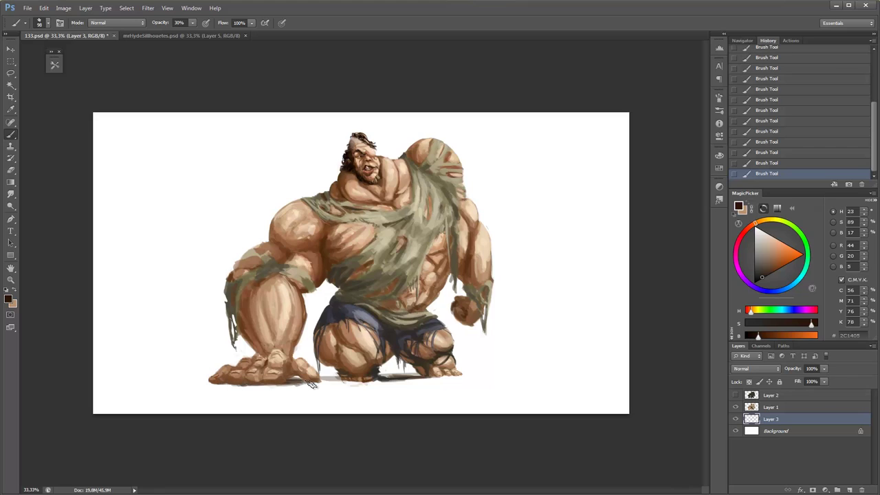
Erase excess shadow, then soften it with a 156 px brush at 10% opacity.
key(e)
mouse_move(339, 406)
mouse_down()
mouse_move(288, 380)
mouse_move(471, 373)
mouse_up()
key(b)
key(ctrl+alt+z)
key(ctrl+alt+z)
key(ctrl+alt+z)
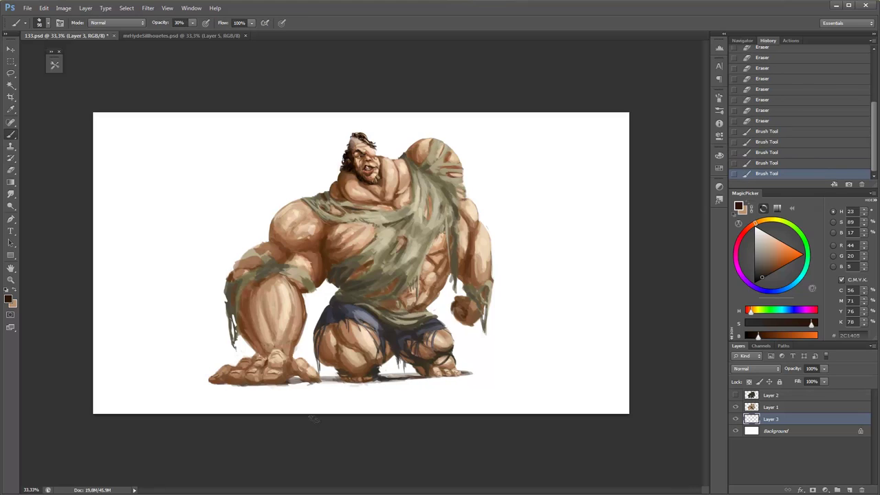
right_click(398, 278)
double_click(483, 290)
key(1)
drag(286, 377, 416, 377)
mouse_move(412, 376)
mouse_down()
mouse_move(350, 375)
mouse_move(416, 375)
mouse_up()
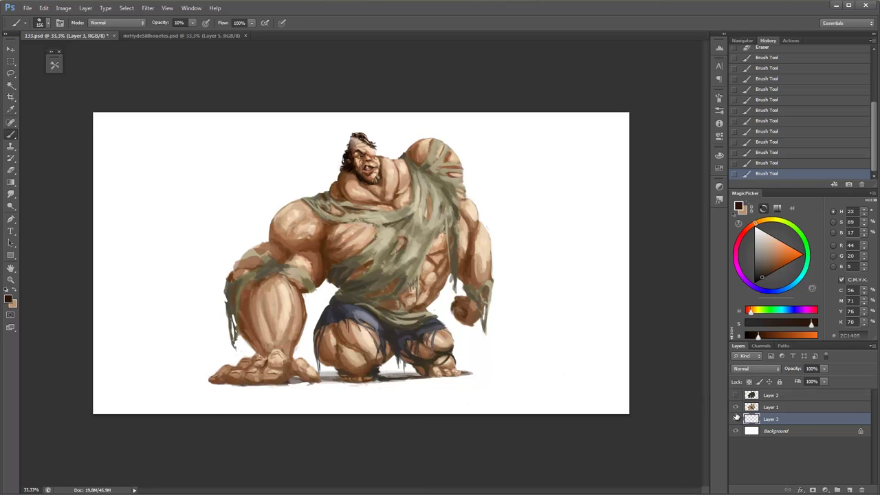
On a new layer above Layer 1, set a muted teal colour with Soft Light brush blending.
click(790, 407)
click(850, 489)
right_click(473, 257)
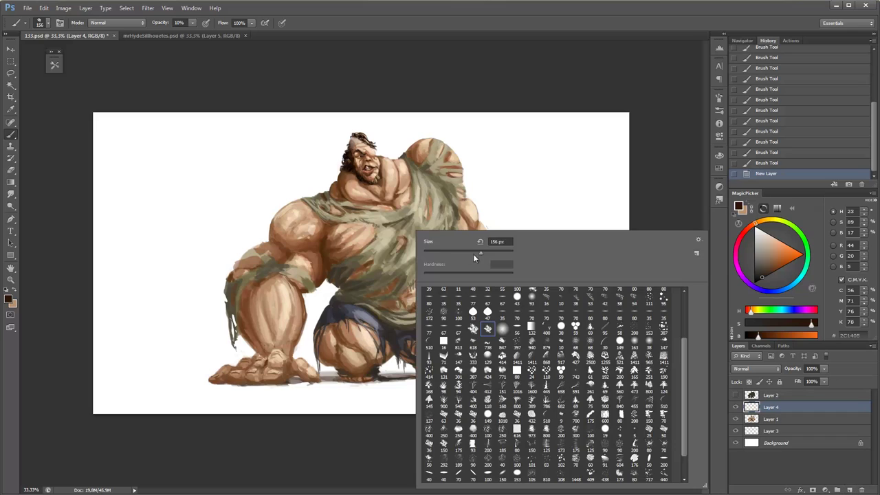
click(783, 244)
mouse_move(787, 225)
mouse_down()
mouse_move(789, 276)
mouse_move(762, 247)
mouse_up()
click(762, 253)
click(388, 190)
click(117, 22)
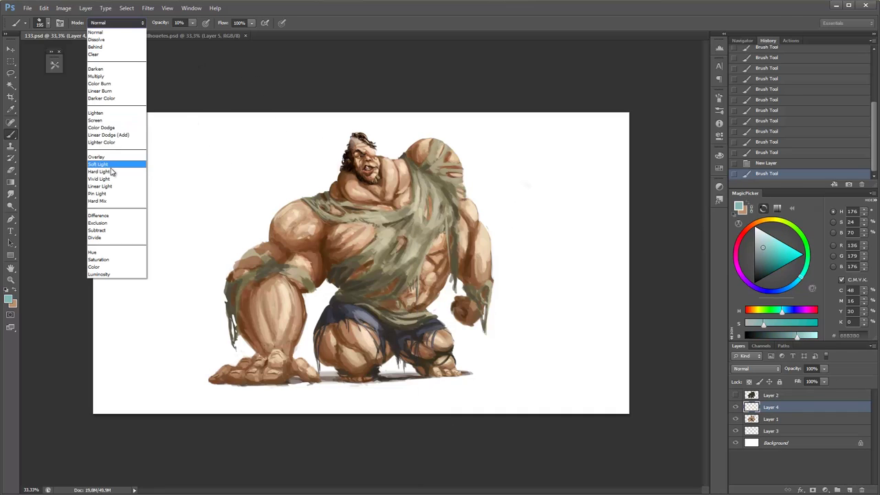
click(113, 170)
Test a soft teal tint on the chest, torso and leg, then delete that layer.
drag(357, 162, 398, 218)
drag(382, 199, 385, 206)
drag(375, 251, 367, 232)
drag(371, 256, 309, 319)
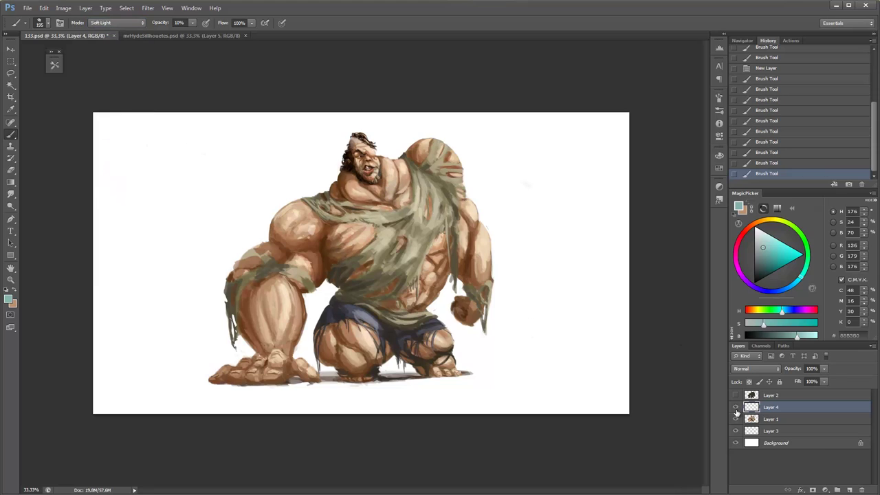
drag(770, 407, 861, 489)
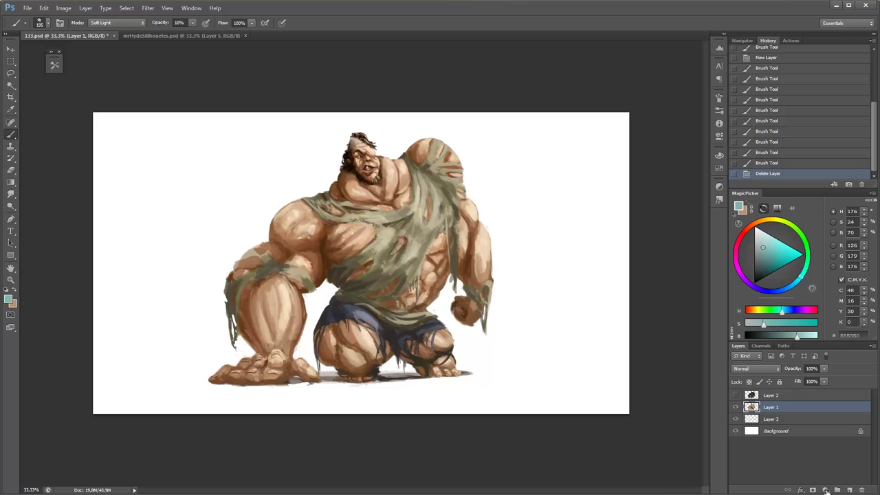
Add a Color Balance adjustment and tweak highlights, shadows and midtones slightly toward cyan.
click(826, 490)
click(809, 391)
click(629, 119)
click(599, 143)
drag(606, 172, 611, 158)
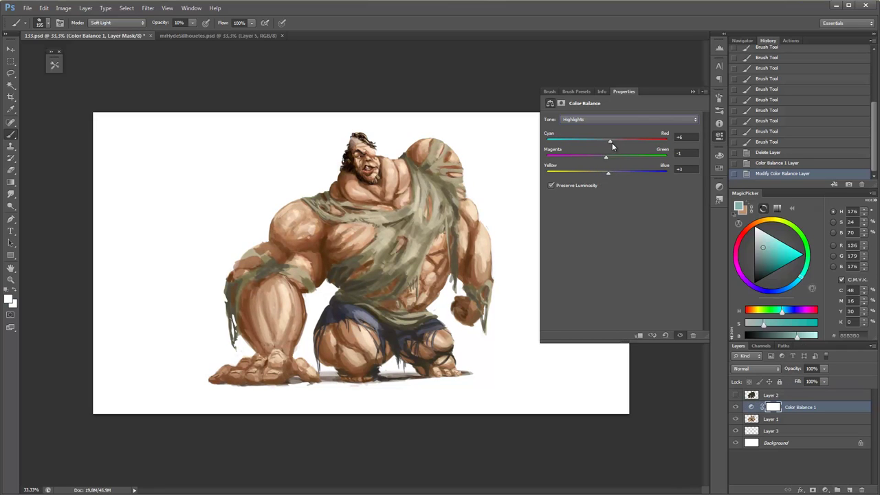
click(605, 119)
click(605, 129)
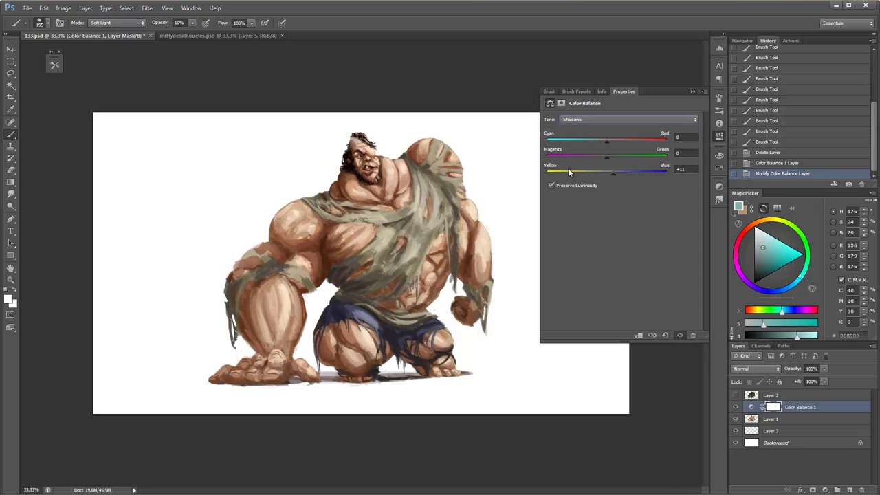
click(605, 119)
click(605, 136)
drag(606, 141, 609, 157)
click(605, 118)
click(605, 129)
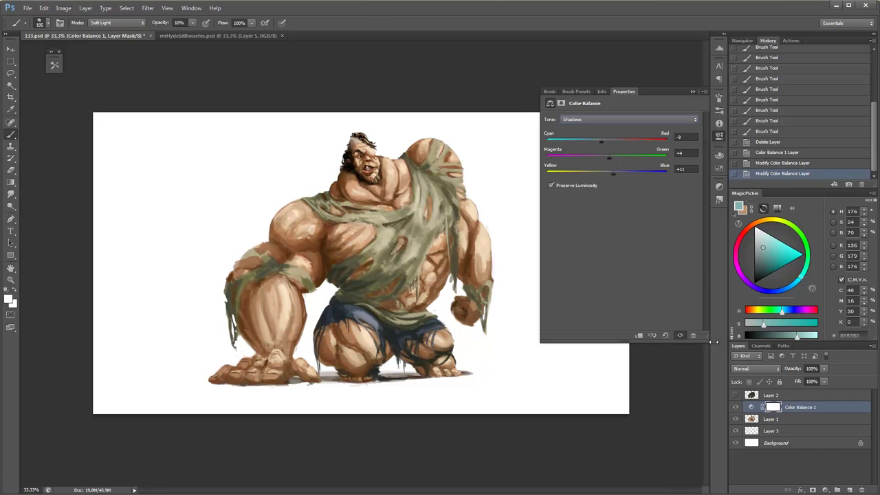
Compare with the character hidden, delete the Color Balance layer, and add a new empty layer.
click(735, 419)
click(735, 418)
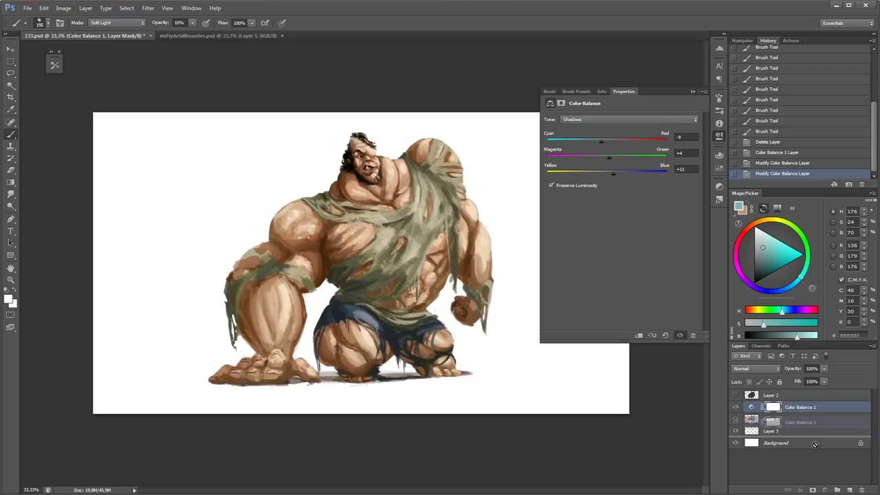
drag(800, 407, 862, 489)
right_click(516, 211)
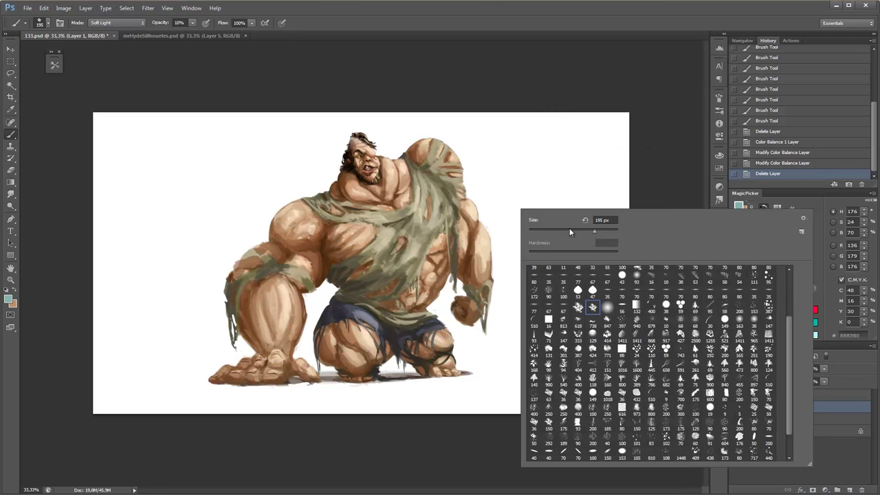
click(657, 182)
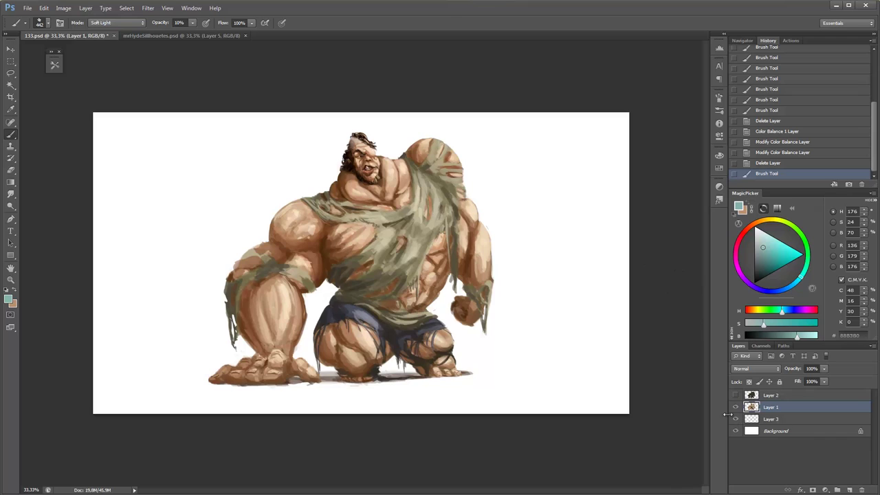
click(850, 489)
Move the new layer below the shadow layer and paint broad tan strokes with a large textured brush.
drag(795, 409, 795, 433)
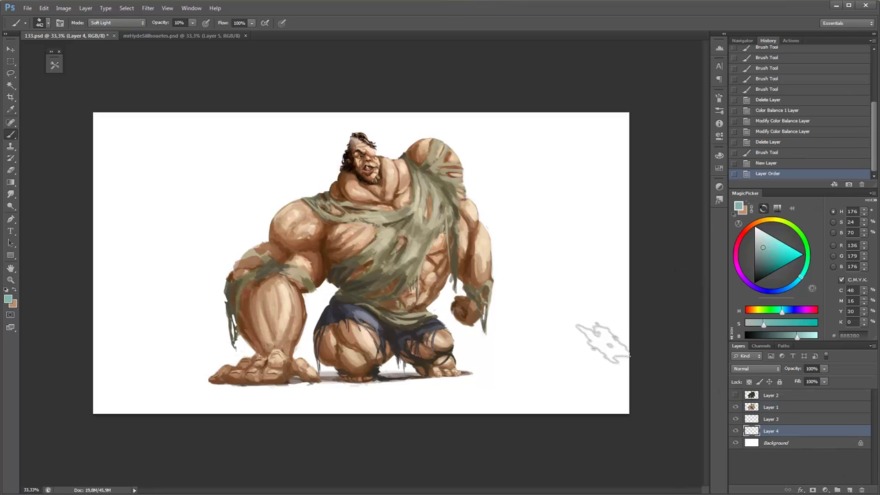
right_click(566, 243)
double_click(567, 243)
click(761, 221)
key(6)
mouse_move(365, 151)
mouse_down()
mouse_move(440, 337)
mouse_move(570, 392)
mouse_up()
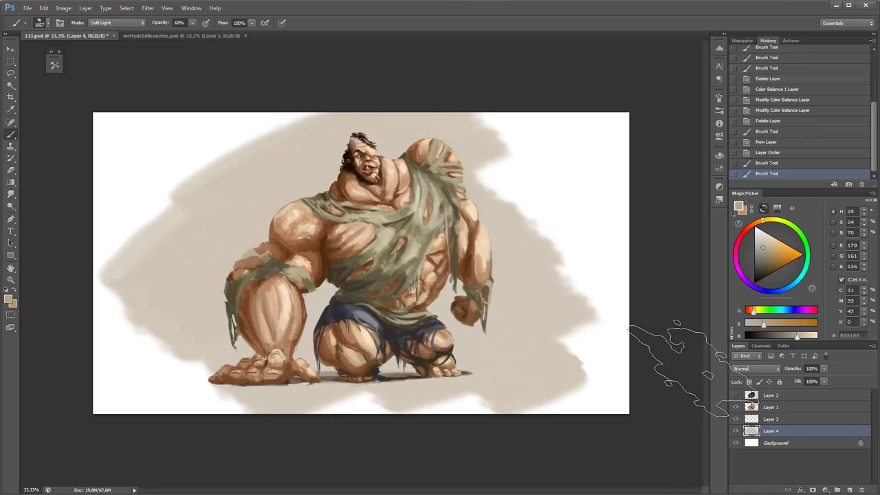
key(3)
mouse_move(481, 248)
mouse_down()
mouse_move(486, 171)
mouse_move(565, 228)
mouse_up()
key(ctrl+z)
Paint with the Texturizator_003 preset, sized to 411 px at 30% opacity.
click(54, 65)
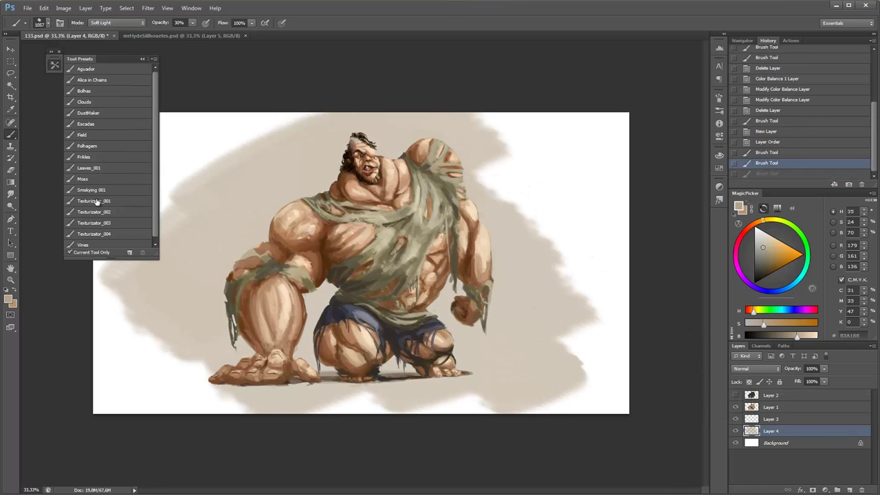
click(94, 223)
drag(318, 153, 503, 306)
right_click(481, 173)
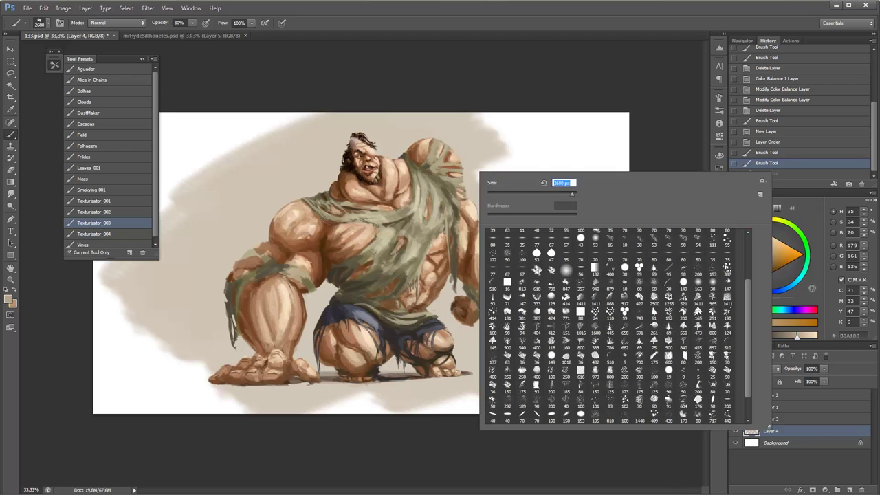
drag(565, 197, 557, 197)
key(Return)
key(1)
right_click(330, 180)
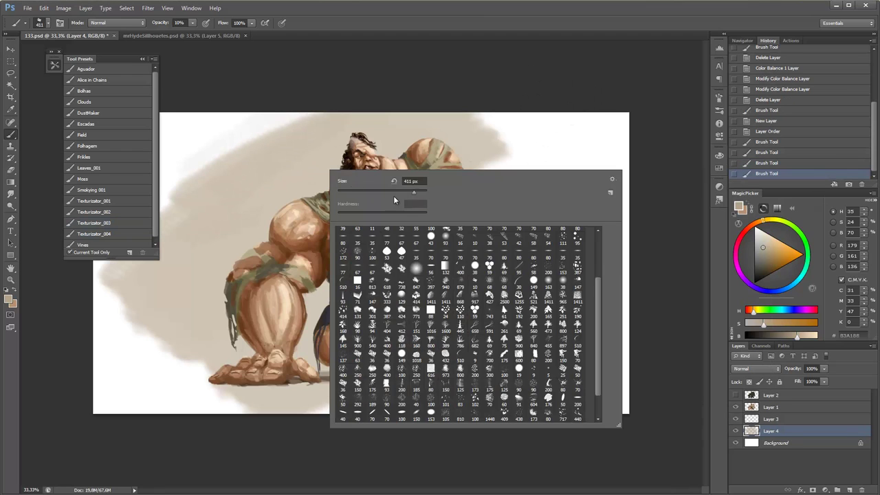
key(Return)
Paint soft tan strokes around the figure and in the right-side background.
drag(317, 121, 192, 219)
drag(309, 206, 179, 337)
mouse_move(570, 334)
mouse_down()
mouse_move(481, 392)
mouse_move(570, 295)
mouse_up()
key(3)
drag(608, 341, 512, 288)
drag(585, 275, 508, 272)
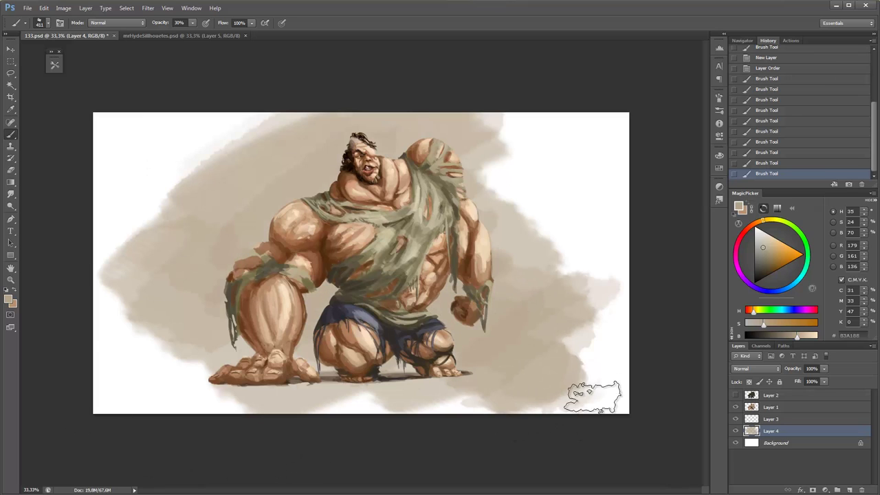
right_click(515, 158)
key(Return)
Fill the Background with pale greyish beige, then set a 75 px brush and select Layer 3.
click(775, 443)
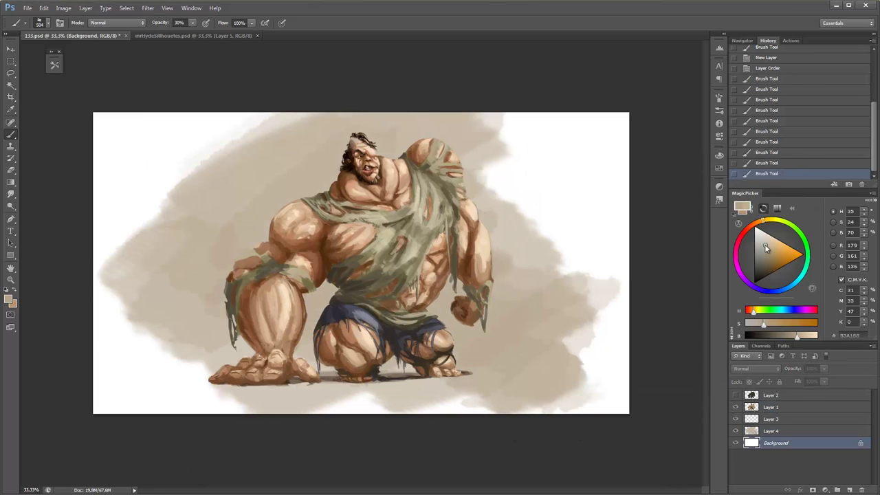
drag(762, 248, 762, 239)
key(alt+BackSpace)
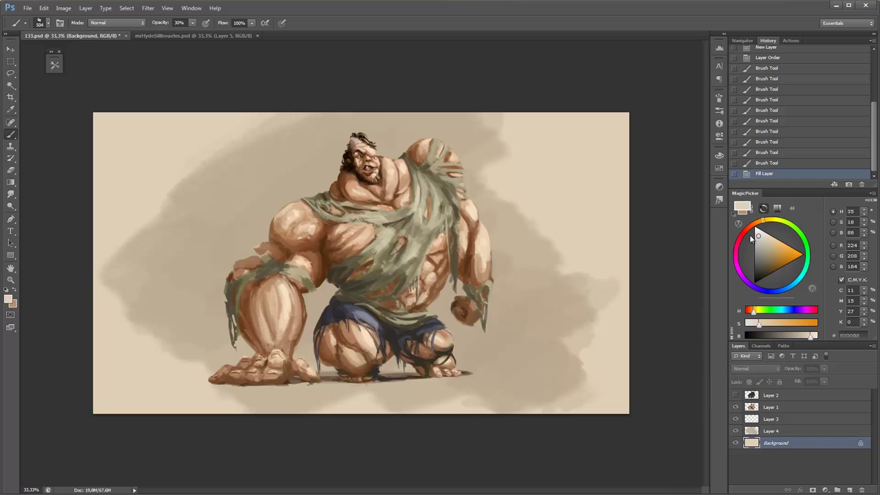
click(749, 235)
key(alt+BackSpace)
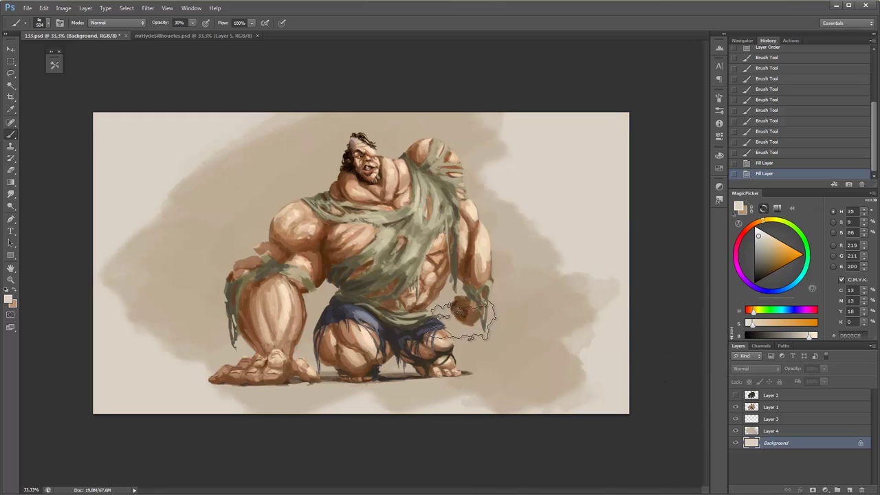
right_click(465, 321)
text(75)
key(Return)
click(757, 430)
click(765, 419)
Duplicate Layer 3, fill the copy with orange-brown and try Overlay at 39% opacity.
key(ctrl+j)
drag(770, 257, 749, 319)
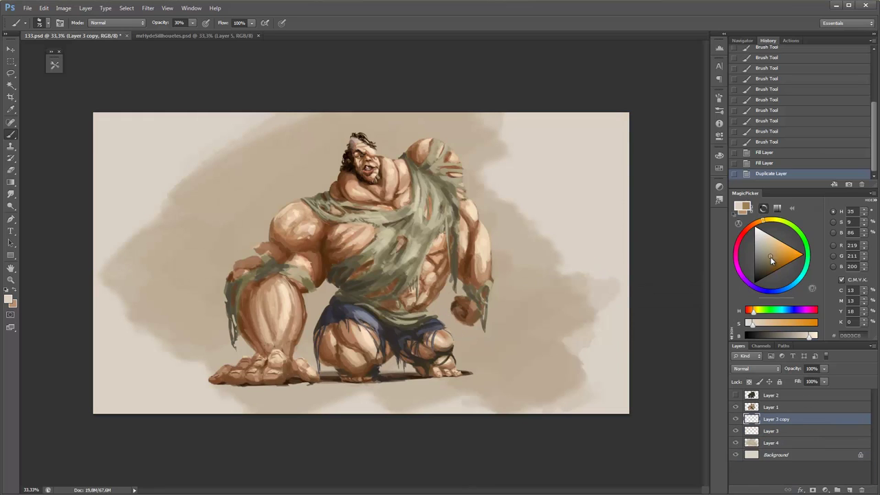
key(shift+alt+BackSpace)
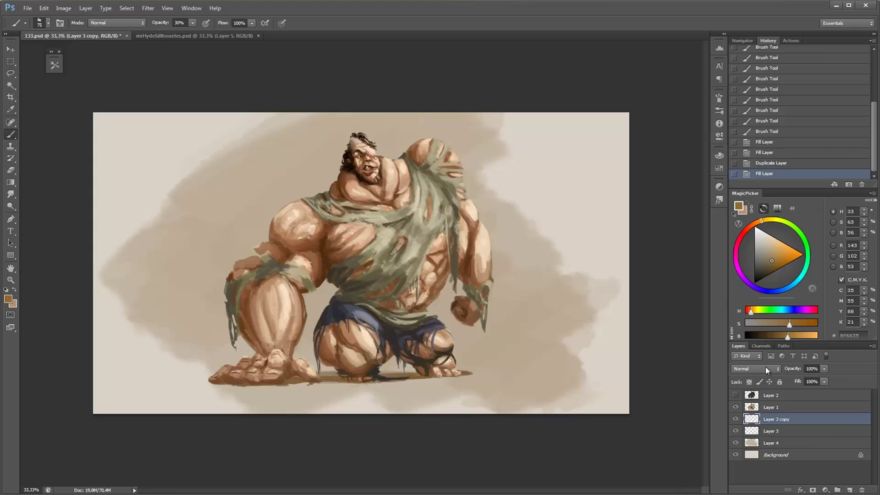
click(765, 366)
click(758, 246)
drag(823, 368, 793, 380)
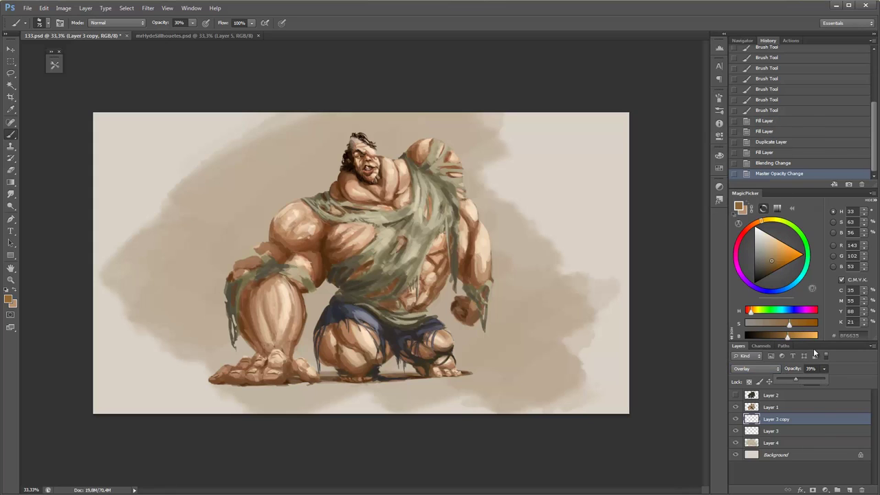
Refill the copy with reddish brown and set it to Soft Light at 22% opacity.
click(749, 226)
key(shift+alt+BackSpace)
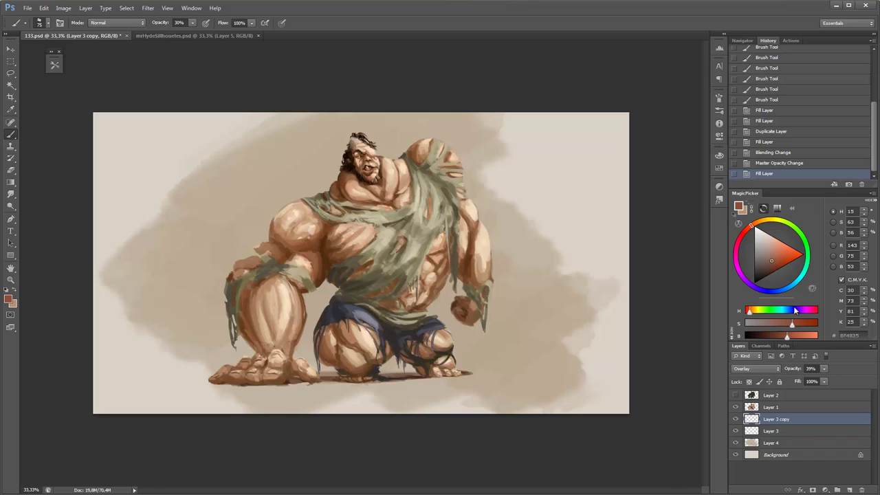
drag(824, 368, 784, 380)
click(756, 368)
click(756, 253)
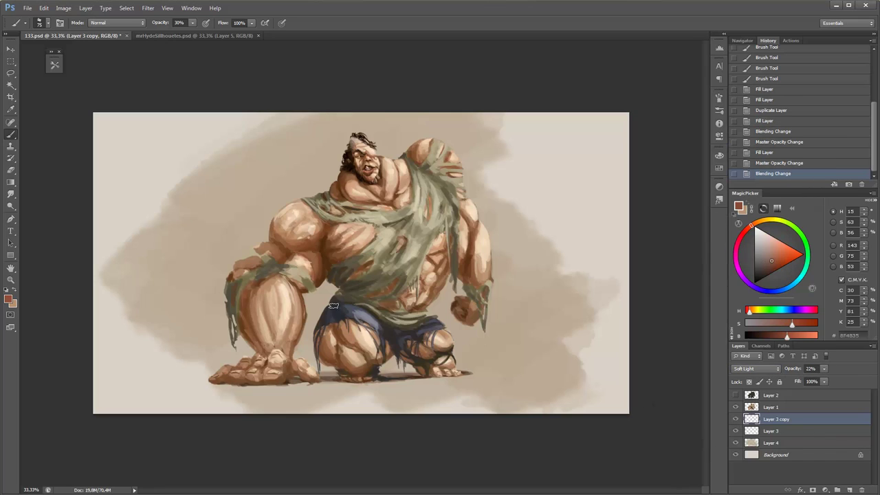
Sample a light peach on Layer 1 and paint highlights on the raised shoulder and arm.
click(769, 408)
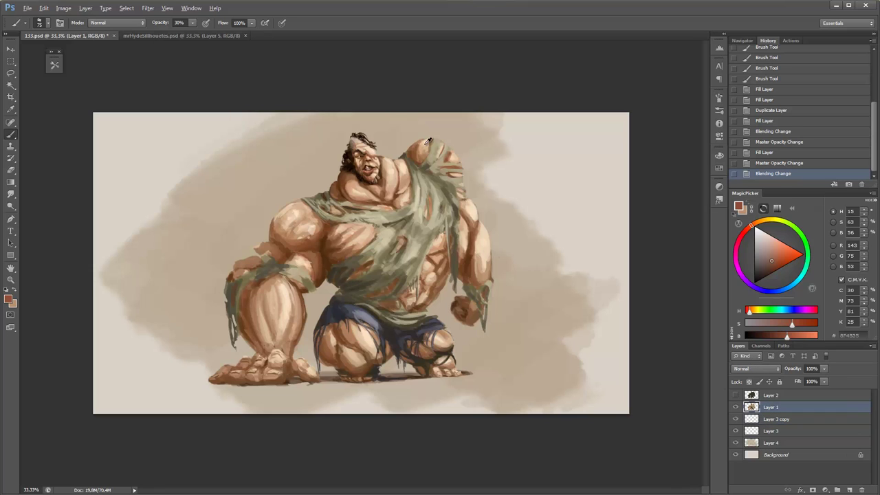
alt+click(405, 198)
right_click(441, 149)
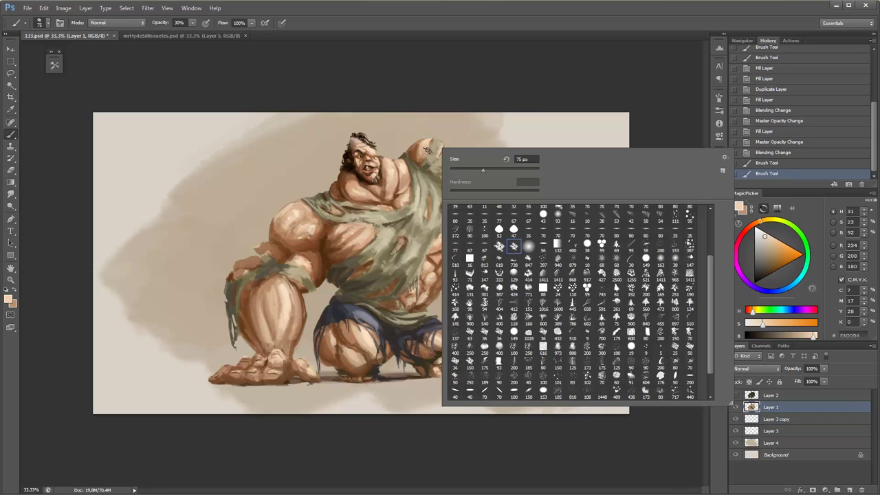
drag(427, 150, 454, 172)
drag(424, 211, 455, 167)
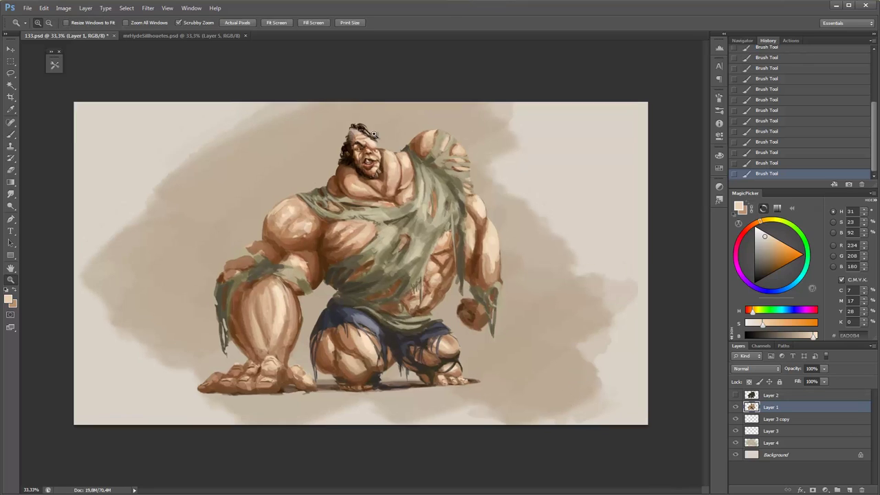
Zoom in and sample a saturated dark brown from the hair and lower body.
scroll(356, 151, up, 2)
alt+click(353, 141)
key(ctrl+alt+z)
key(ctrl+alt+z)
alt+click(358, 145)
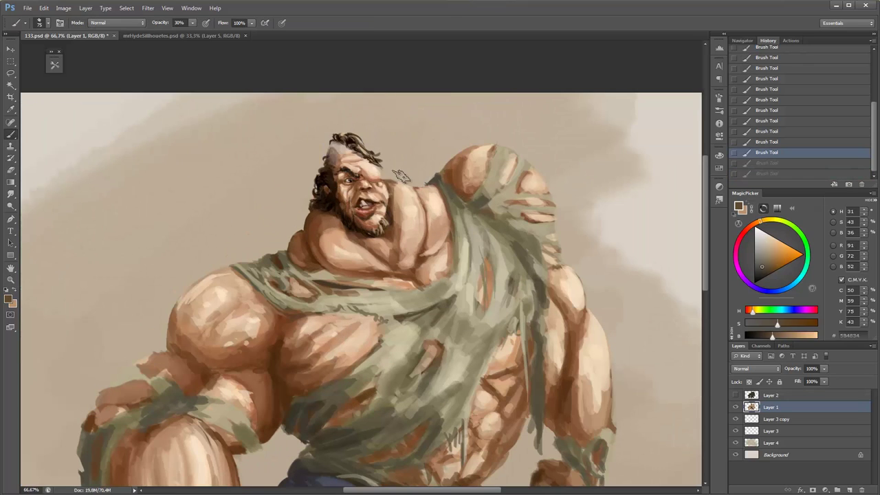
click(769, 262)
key(ctrl+shift+z)
key(ctrl+shift+z)
key(z)
scroll(447, 131, down, 1)
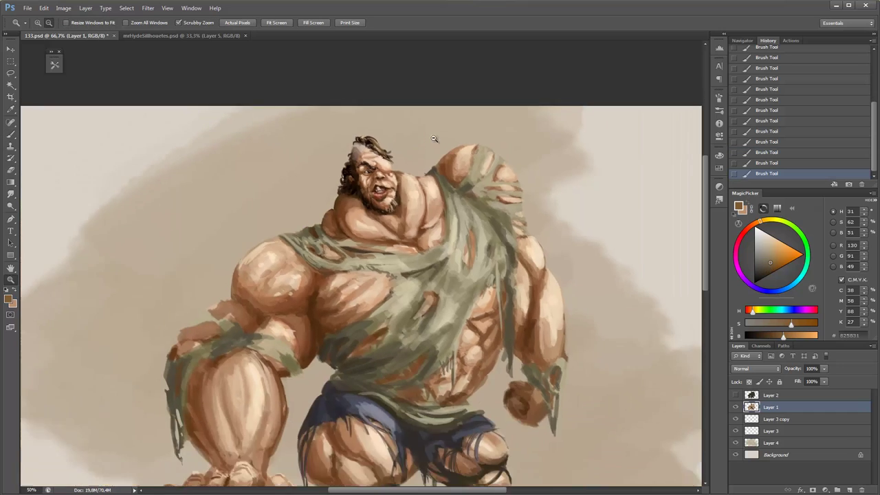
scroll(447, 130, down, 1)
click(499, 316)
key(b)
alt+click(461, 320)
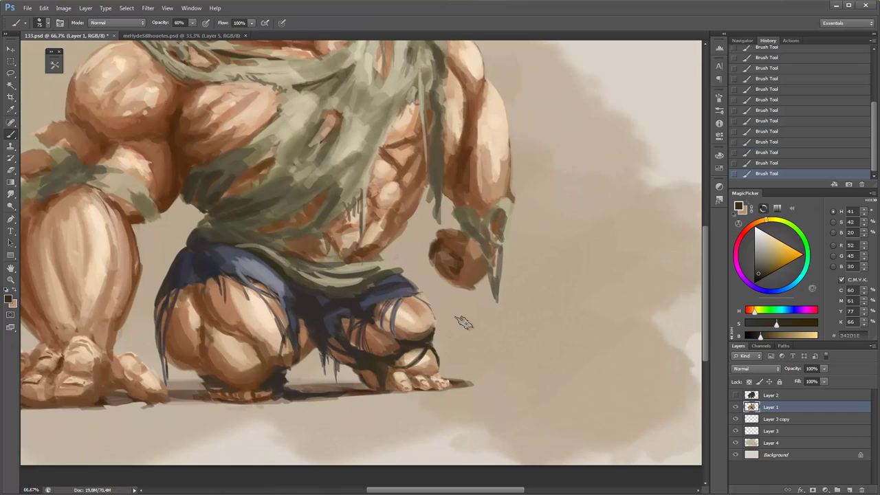
Pick a small brush tip at 90% opacity and create a new signature layer.
right_click(467, 280)
double_click(545, 364)
key(ctrl+z)
key(9)
scroll(543, 364, up, 1)
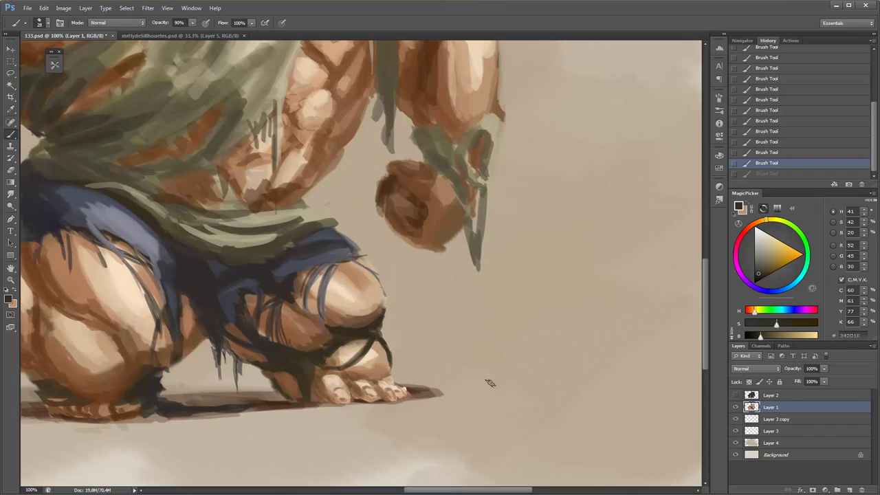
right_click(508, 300)
key(Return)
key(ctrl+shift+alt+n)
Hand-write the signature and year beside the right knee, then fit the painting in view.
drag(441, 330, 447, 371)
mouse_move(424, 341)
mouse_down()
mouse_move(481, 314)
mouse_move(456, 343)
mouse_move(481, 328)
mouse_up()
mouse_move(453, 360)
mouse_down()
mouse_move(460, 366)
mouse_move(470, 351)
mouse_up()
drag(472, 352, 480, 362)
key(z)
key(ctrl+0)
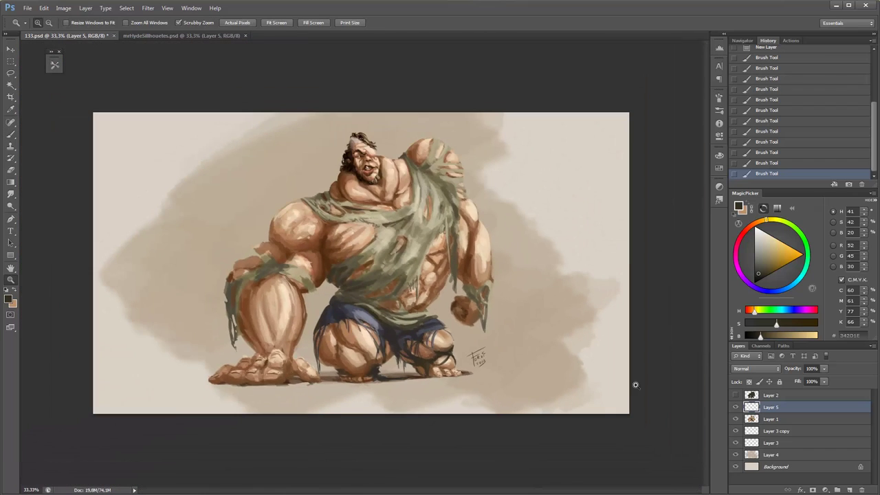
Add a Hue/Saturation adjustment layer with Saturation +14 and Hue left at 0.
click(735, 395)
click(736, 395)
click(736, 395)
click(736, 395)
click(818, 490)
click(825, 383)
drag(621, 172, 632, 172)
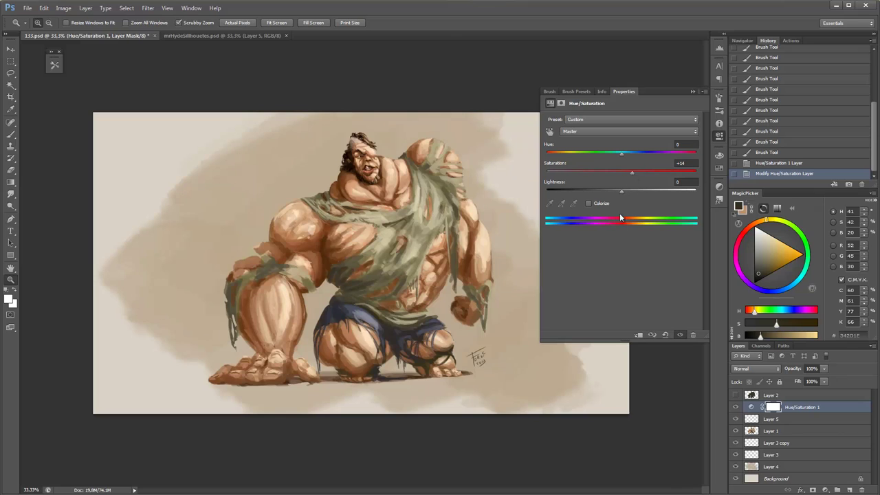
click(621, 156)
click(653, 414)
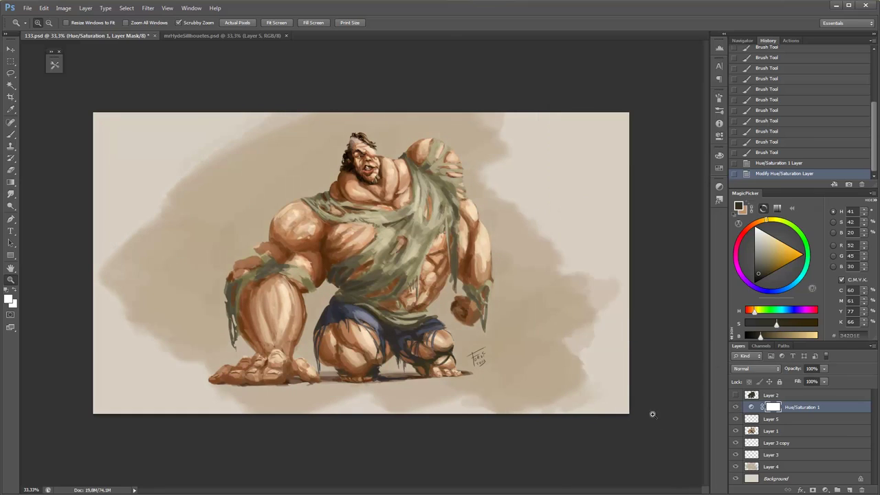
Save 133.psd and toggle the Hue/Saturation adjustment to compare before and after.
key(ctrl+s)
click(736, 408)
key(b)
right_click(268, 249)
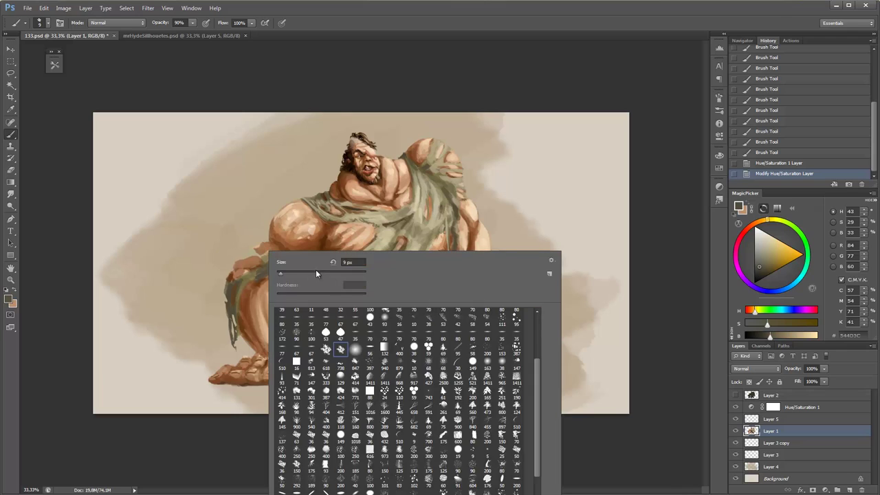
key(Escape)
On a new layer, paint small dark brown touches on the left forearm.
key(ctrl+shift+alt+n)
mouse_move(235, 252)
mouse_down()
mouse_move(273, 267)
mouse_move(299, 256)
mouse_up()
alt+click(299, 256)
drag(233, 272, 254, 261)
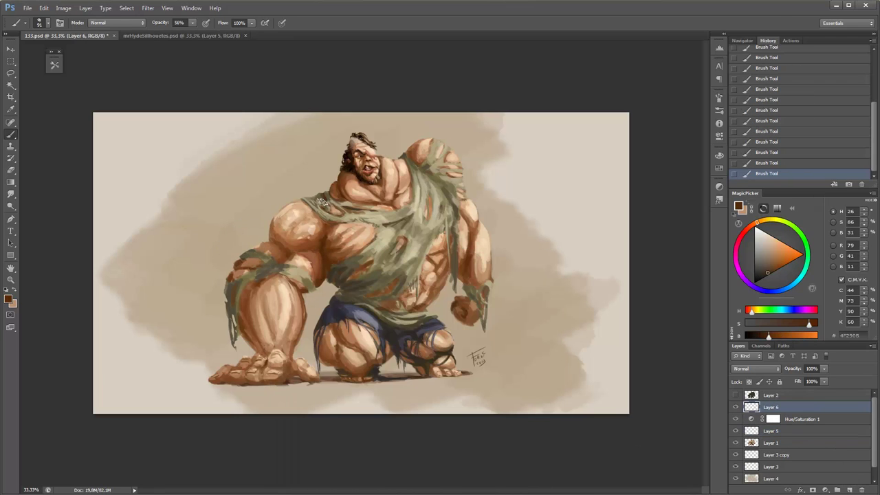
Brighten the shoulder with light beige strokes and set brush opacity to 40%.
alt+click(476, 292)
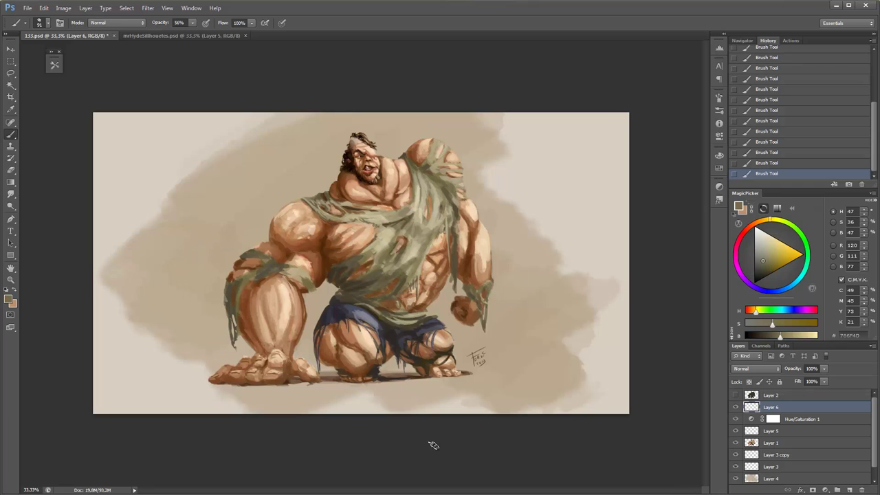
alt+click(538, 310)
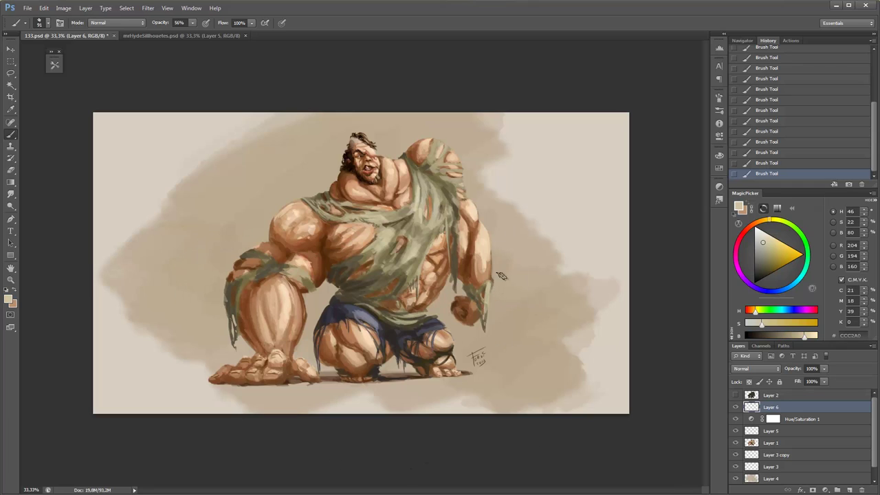
click(761, 237)
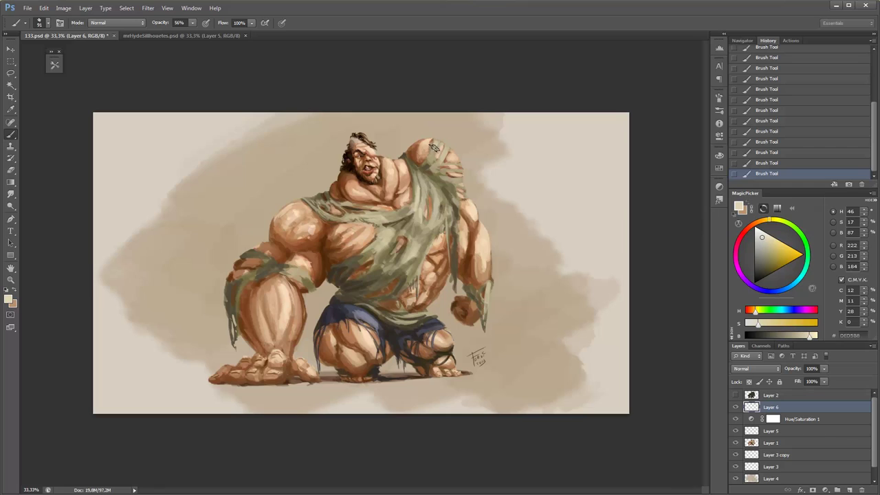
drag(435, 148, 453, 164)
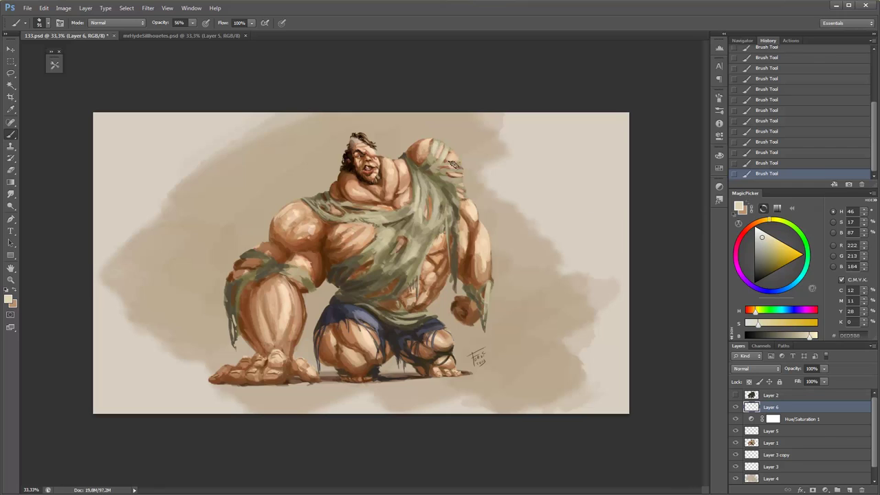
alt+click(323, 210)
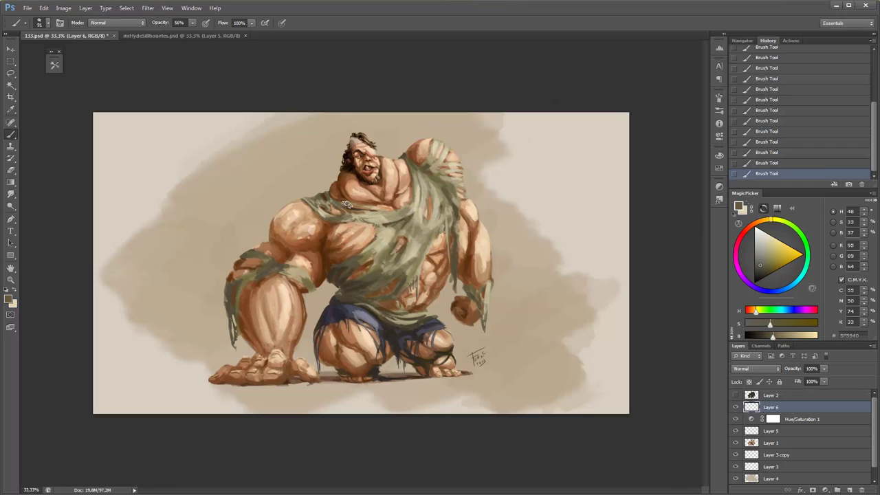
alt+click(251, 282)
key(4)
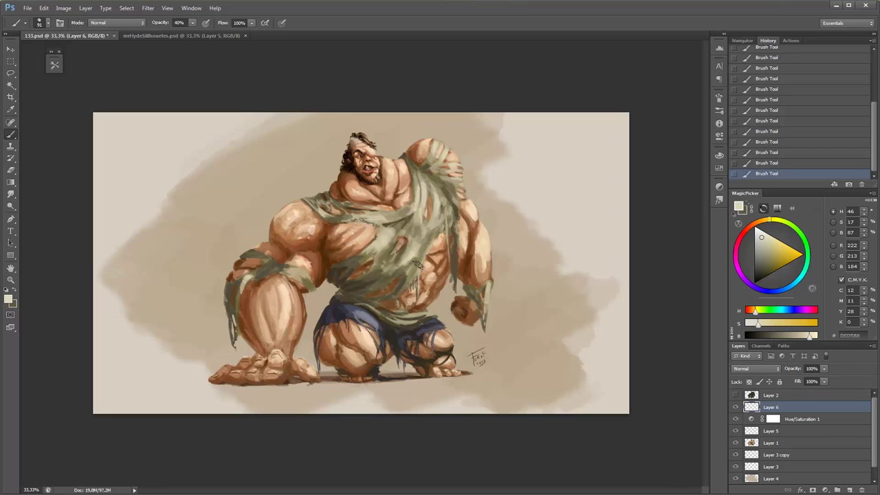
key(z)
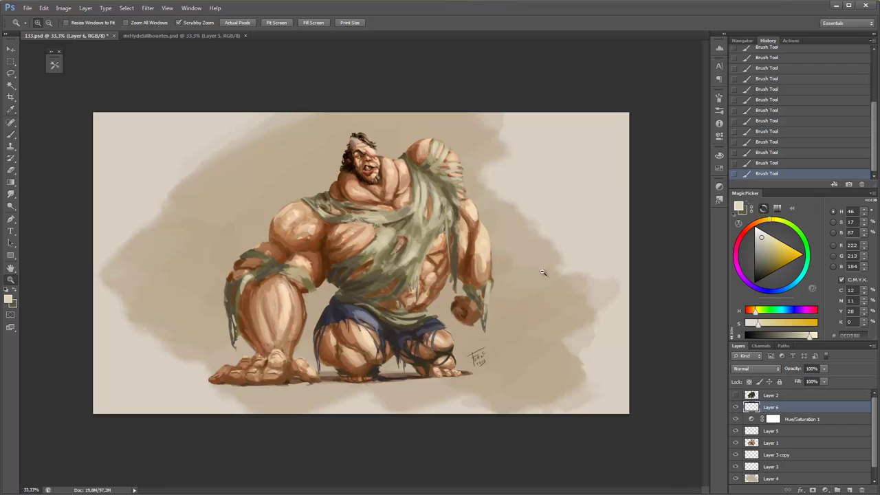
alt+click(562, 208)
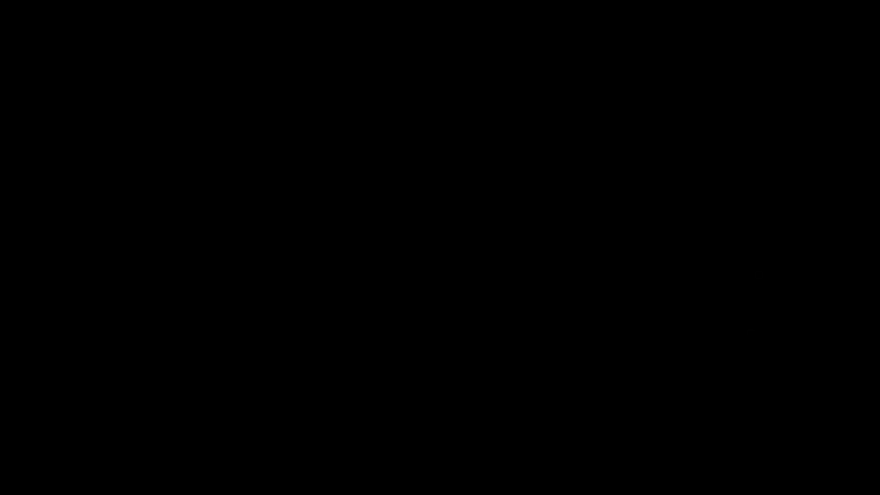